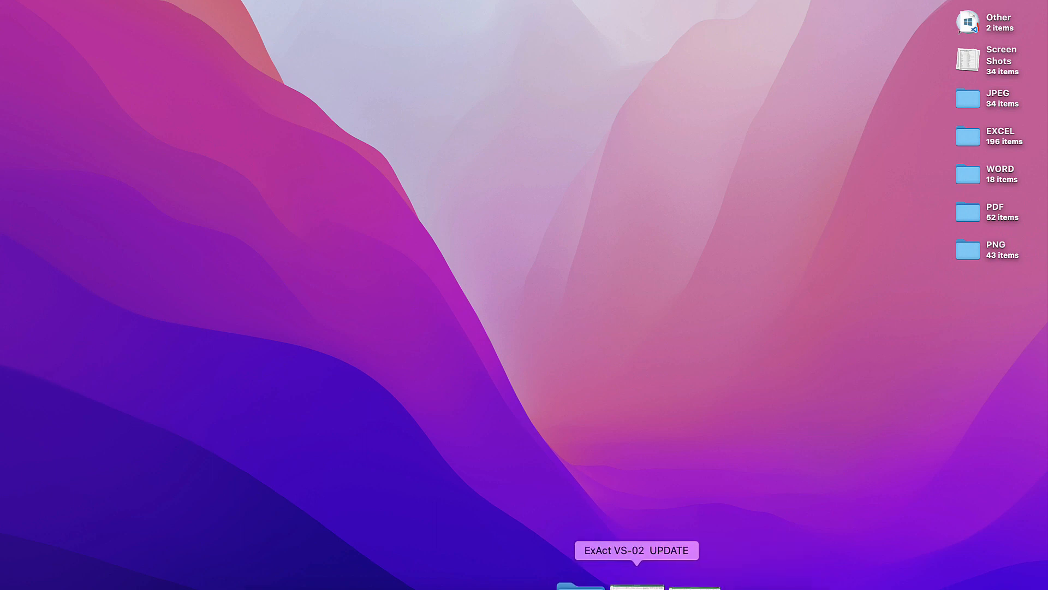
# Restore the minimized workbooks APLIKASI PENJUALAN 2022 FIX, ASET TETAP FIX, EXCEL AKUNTANSI - LATIHAN and ExAct VS-02 UPDATE.
pyautogui.click(664, 587)
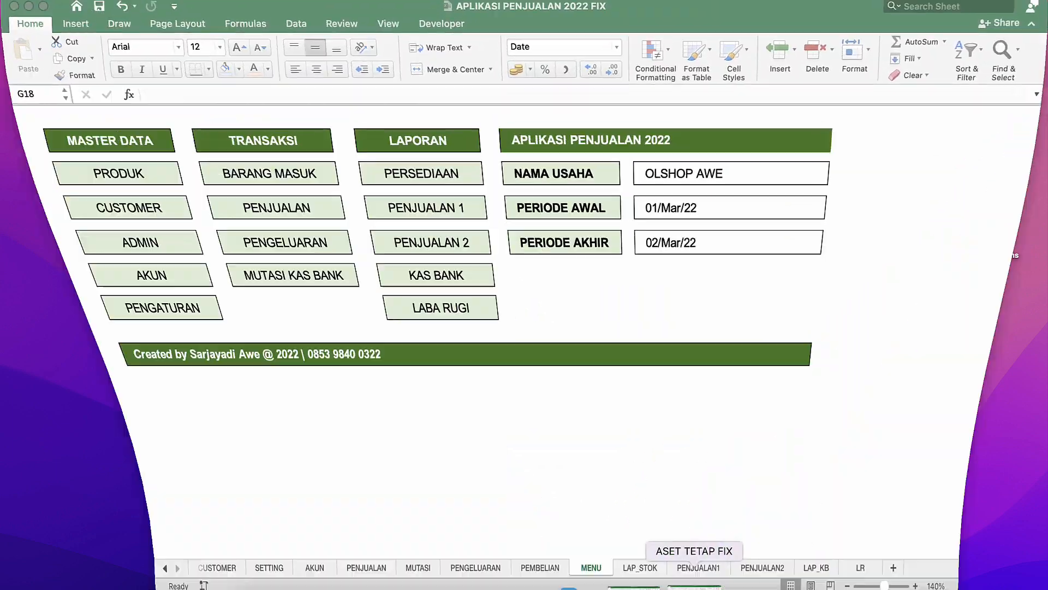
pyautogui.click(693, 587)
pyautogui.click(700, 586)
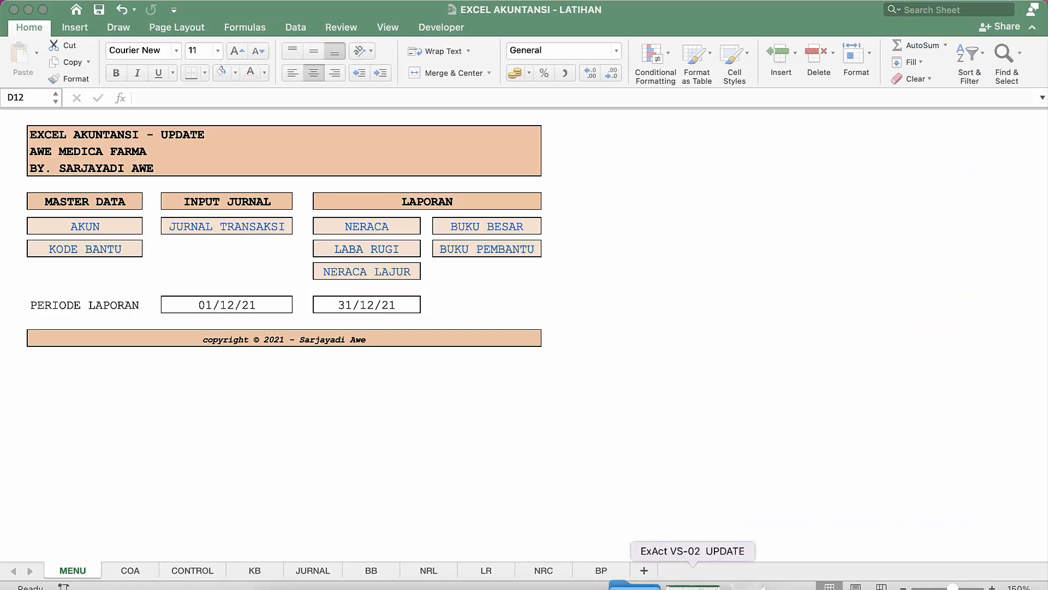
pyautogui.click(772, 587)
# Switch to the EXCEL AKUNTANSI - LATIHAN workbook and look over its MENU sheet.
pyautogui.hotkey('ctrl', 'Down')
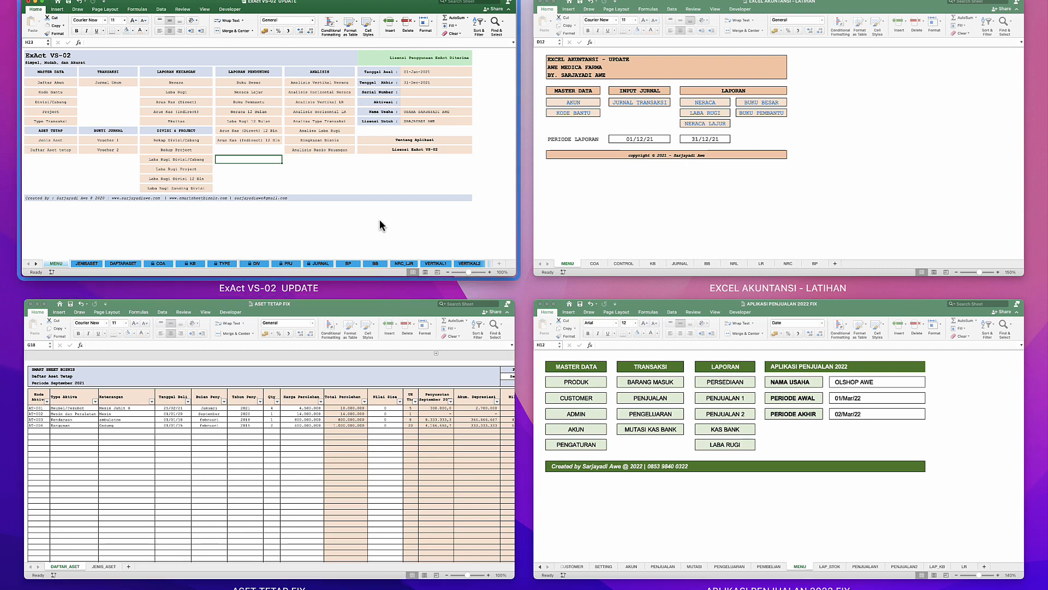
pyautogui.click(595, 143)
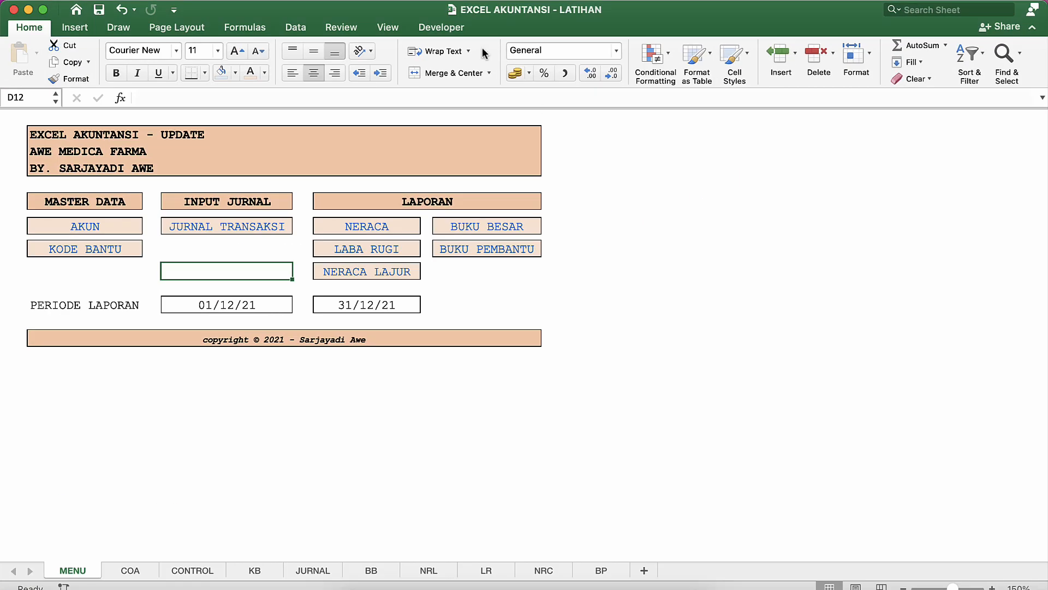
pyautogui.click(424, 162)
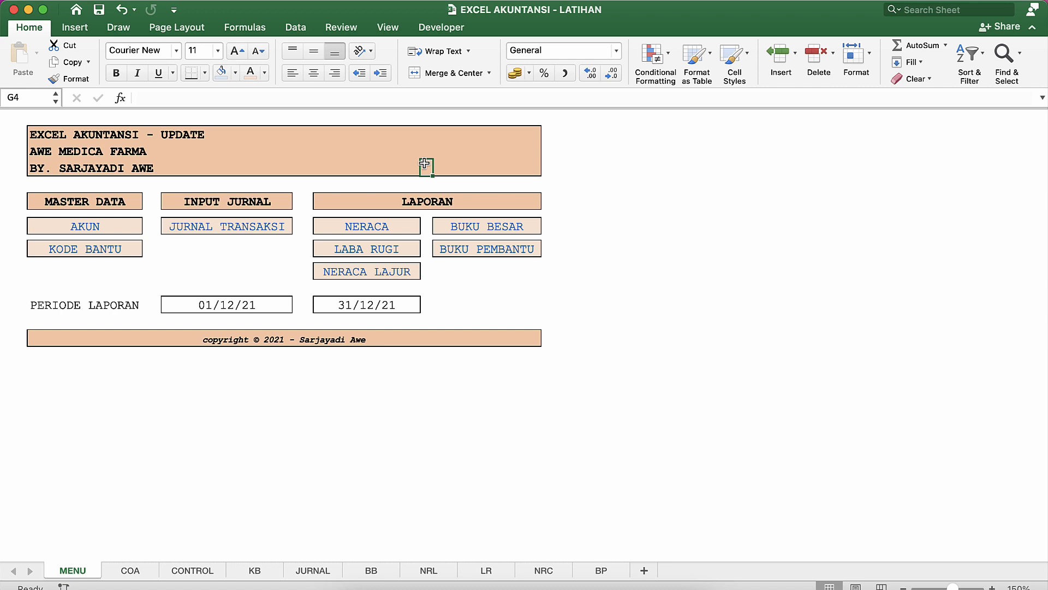
pyautogui.click(352, 132)
pyautogui.click(261, 133)
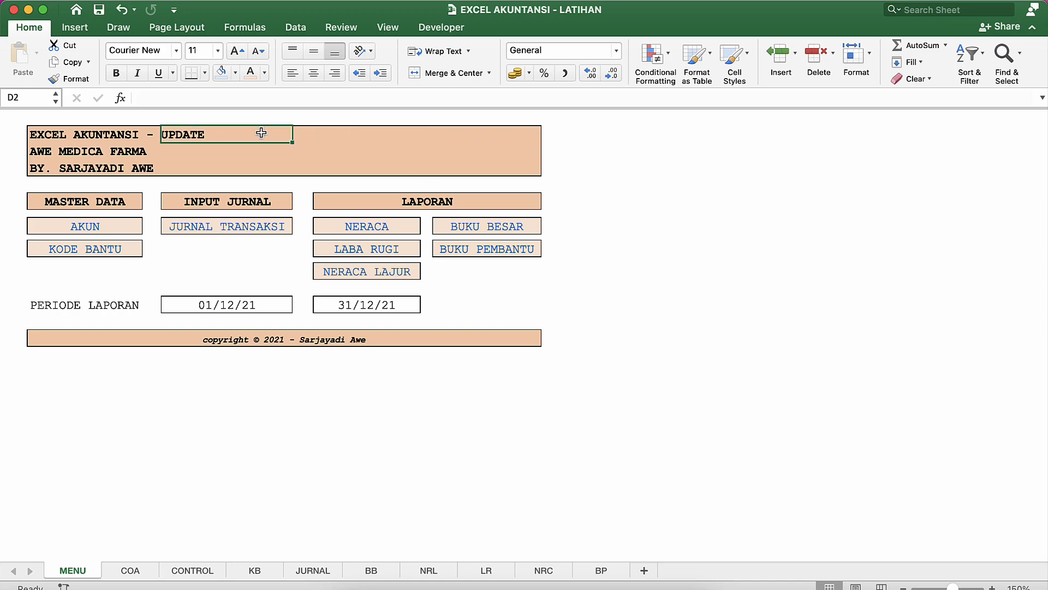
pyautogui.hotkey('ctrl', 'Down')
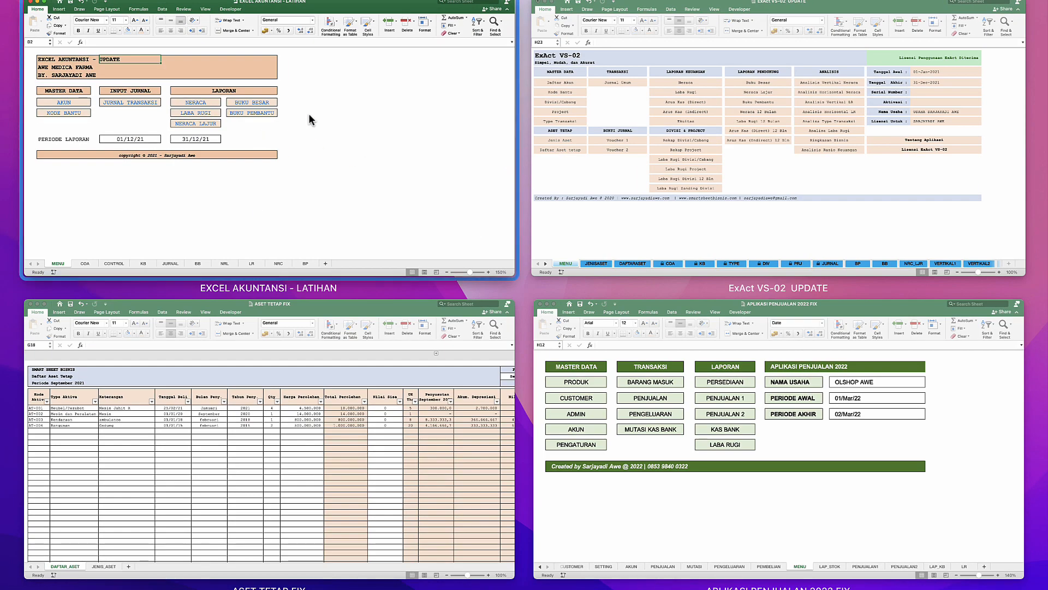
pyautogui.click(290, 104)
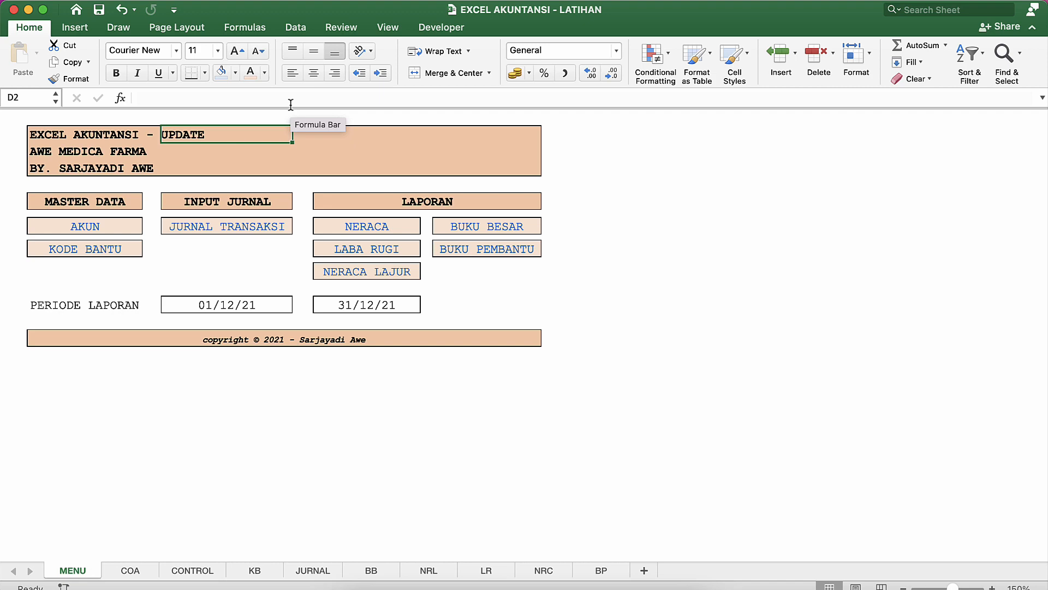
# Switch to APLIKASI PENJUALAN 2022 FIX and view the business name cell on its MENU sheet.
pyautogui.hotkey('ctrl', 'Up')
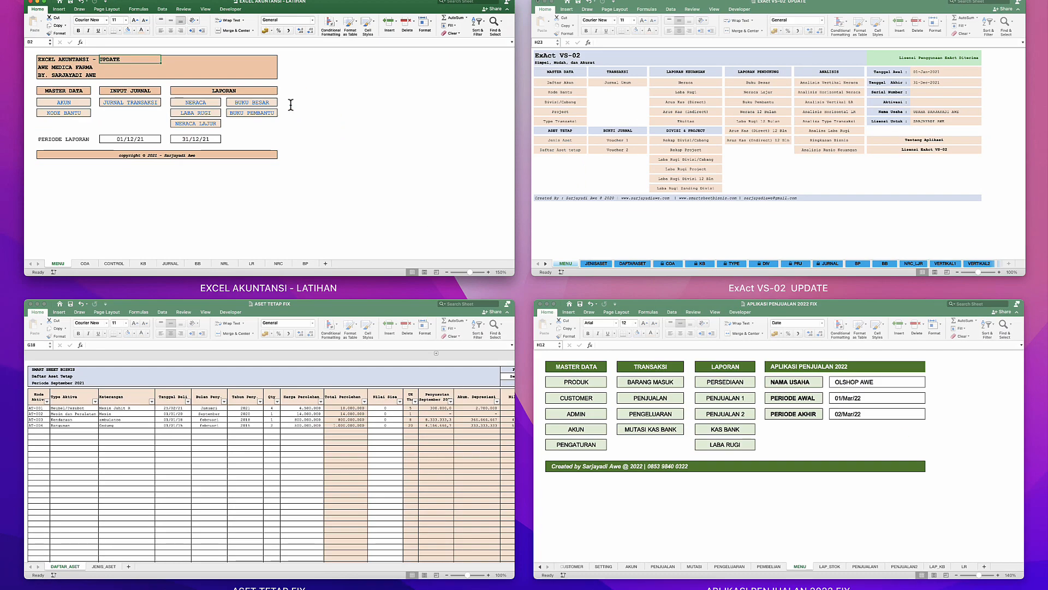
pyautogui.click(613, 340)
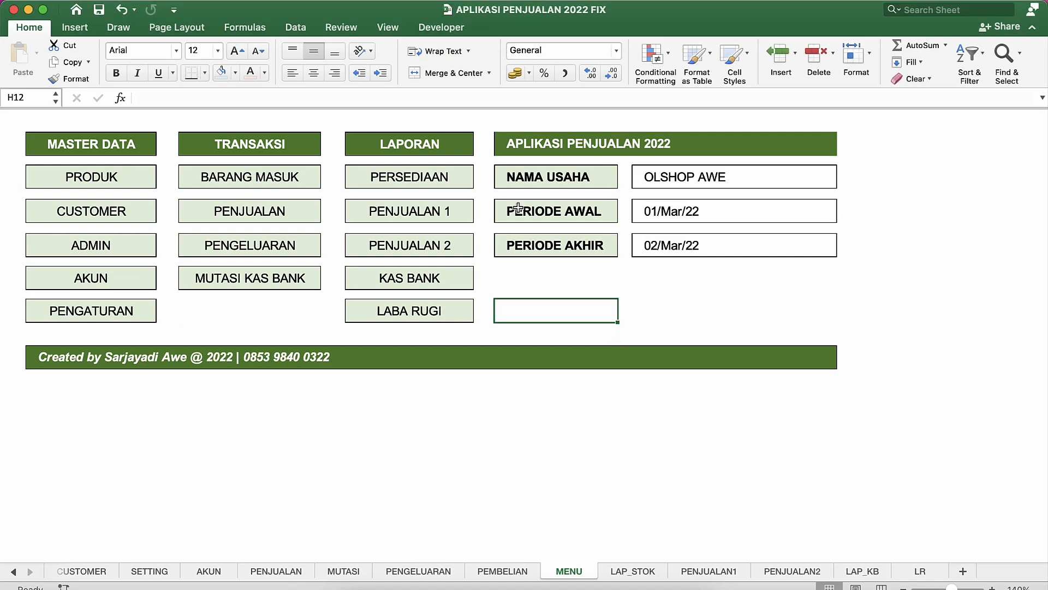
pyautogui.click(534, 276)
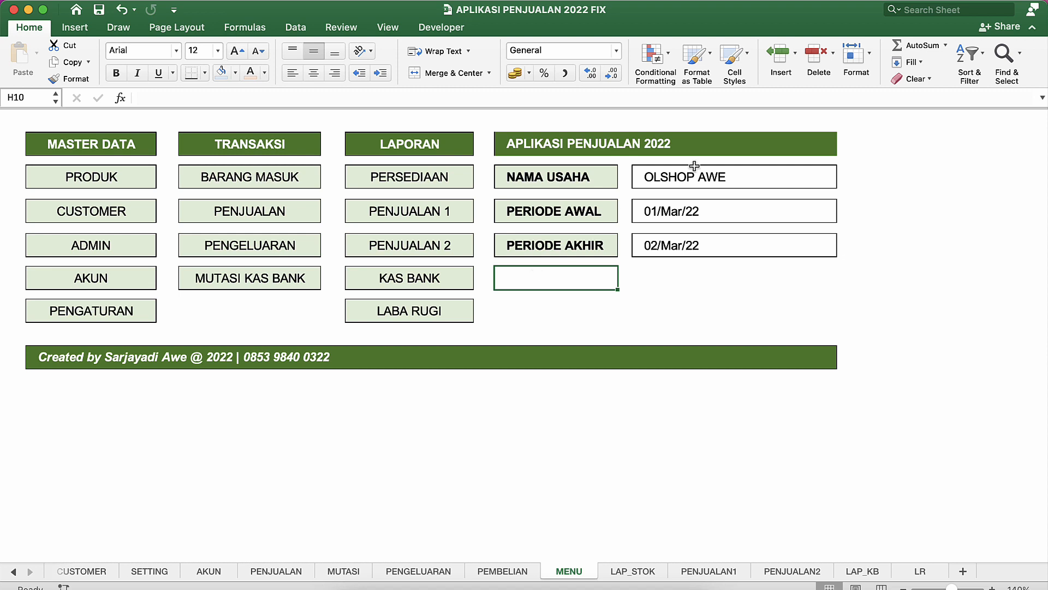
pyautogui.click(713, 178)
# Switch to ASET TETAP FIX and examine the fixed asset list's purchase dates, acquisition costs and depreciation columns.
pyautogui.hotkey('ctrl', 'Up')
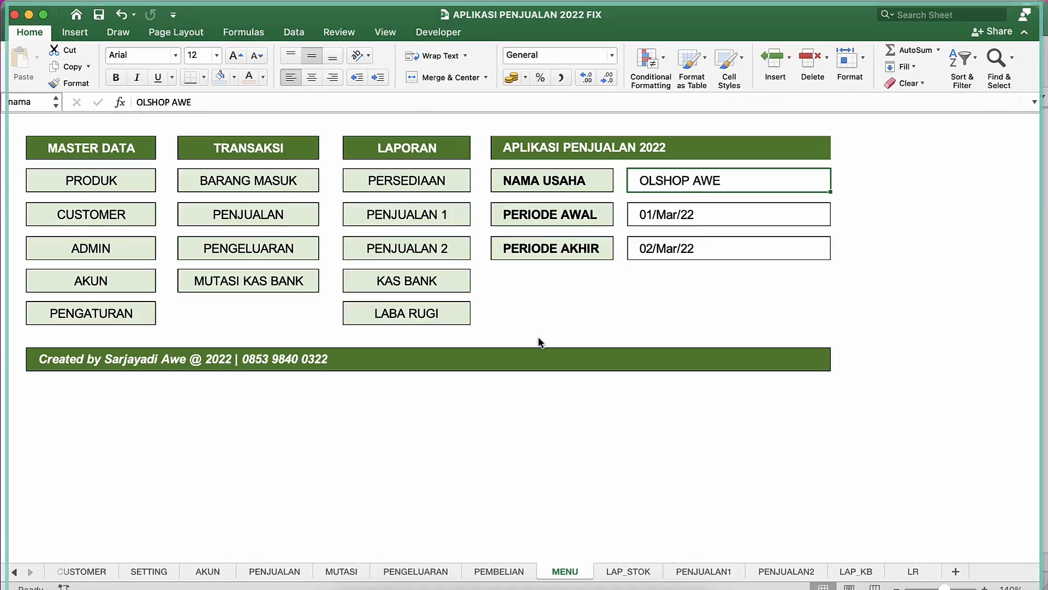
pyautogui.click(647, 377)
pyautogui.click(452, 330)
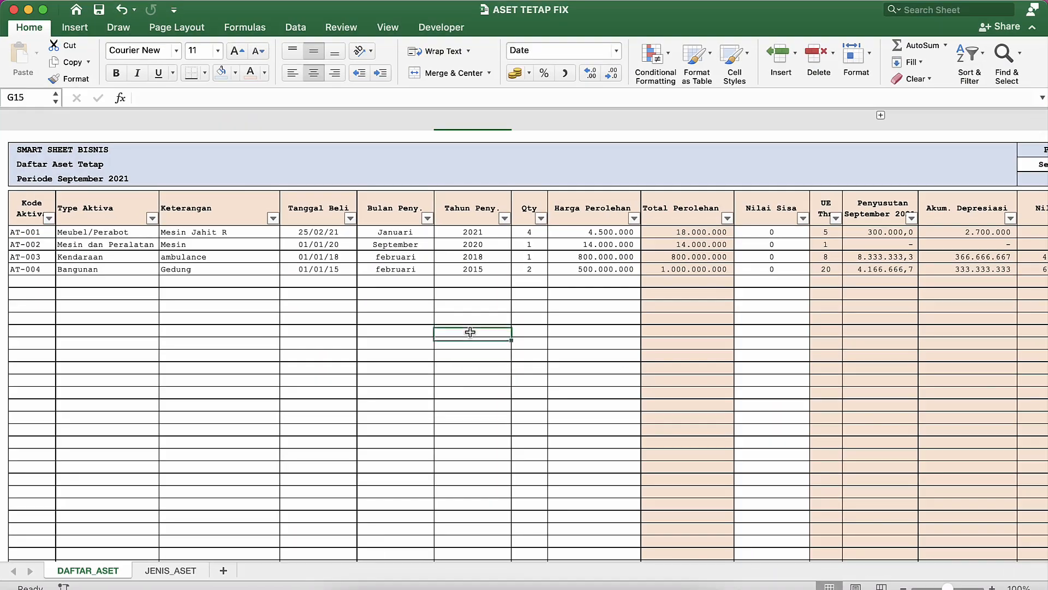
pyautogui.click(335, 280)
pyautogui.scroll(-5, 334, 280)
pyautogui.scroll(5, 335, 280)
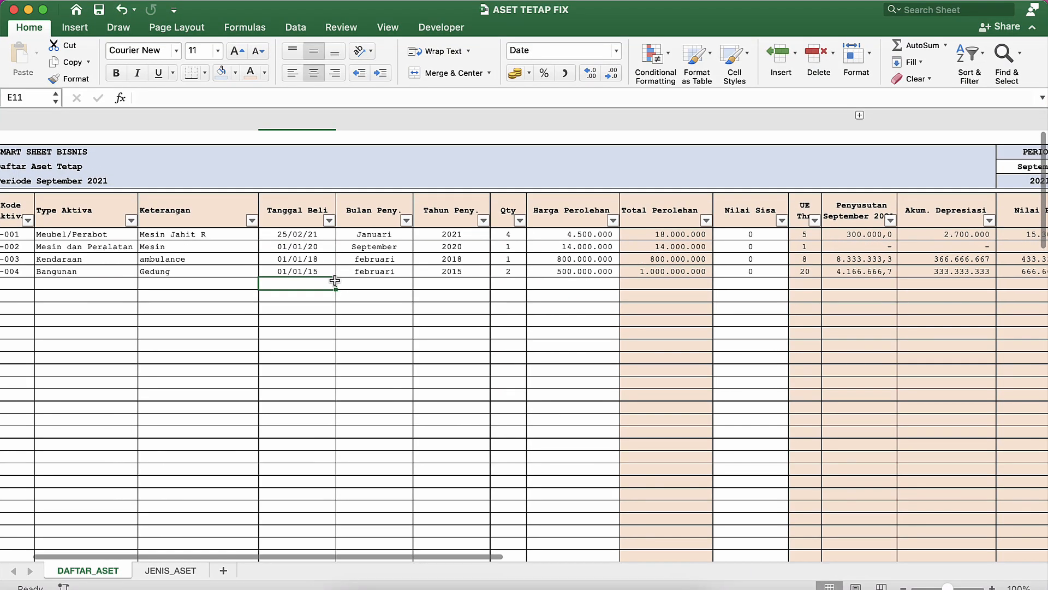
pyautogui.hscroll(3, 335, 280)
pyautogui.hscroll(-4, 334, 280)
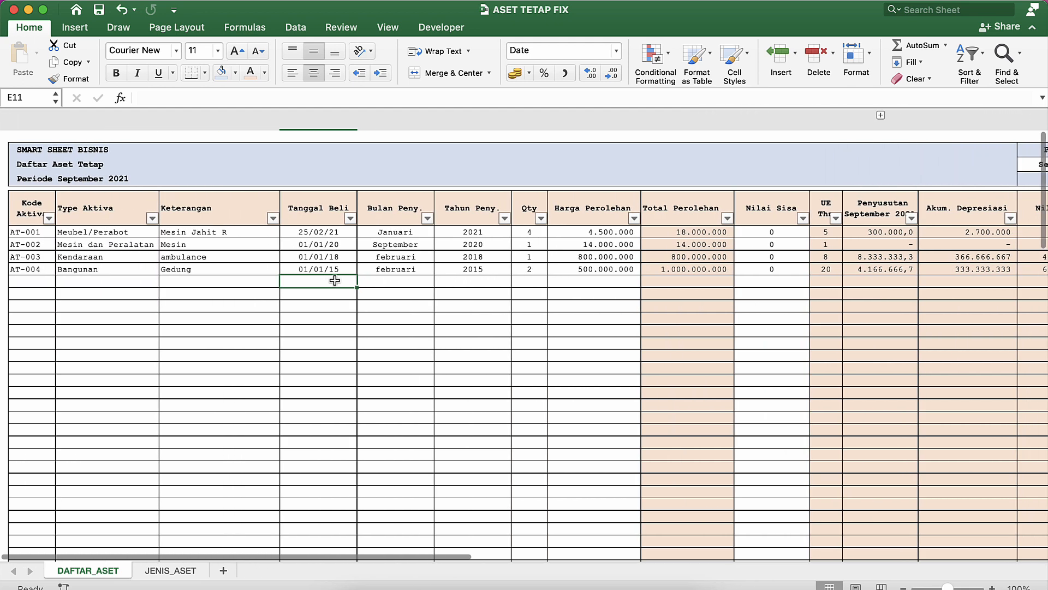
pyautogui.click(327, 242)
pyautogui.click(330, 233)
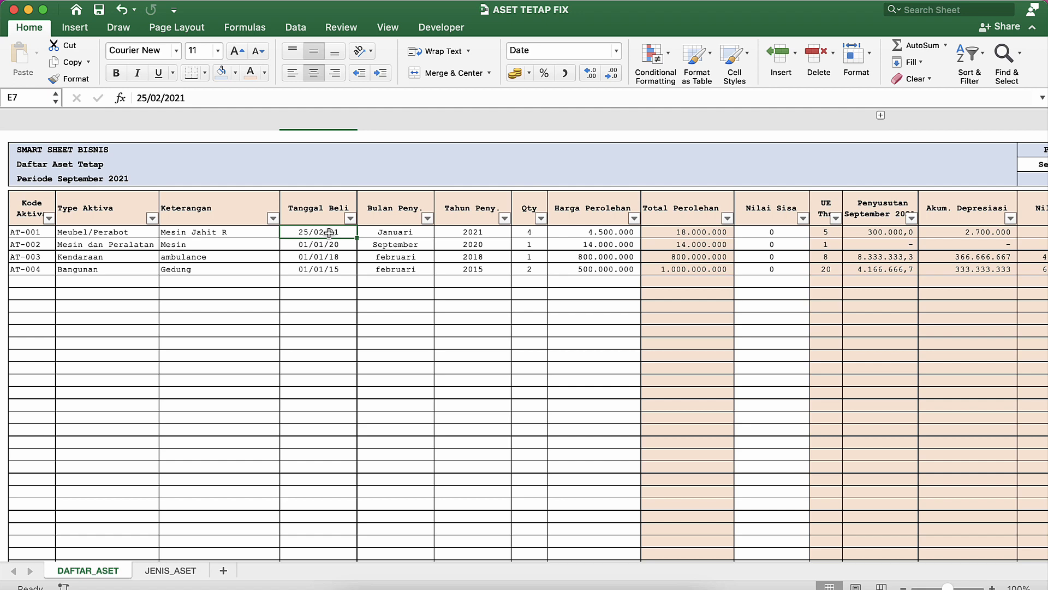
pyautogui.hscroll(5, 329, 232)
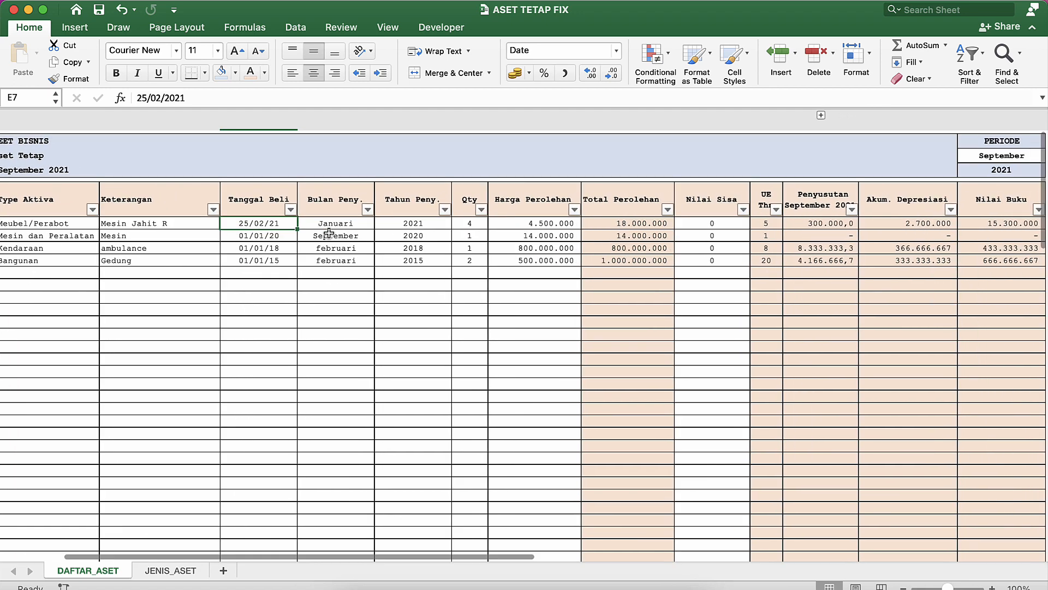
pyautogui.hscroll(-4, 330, 233)
pyautogui.hscroll(-2, 329, 232)
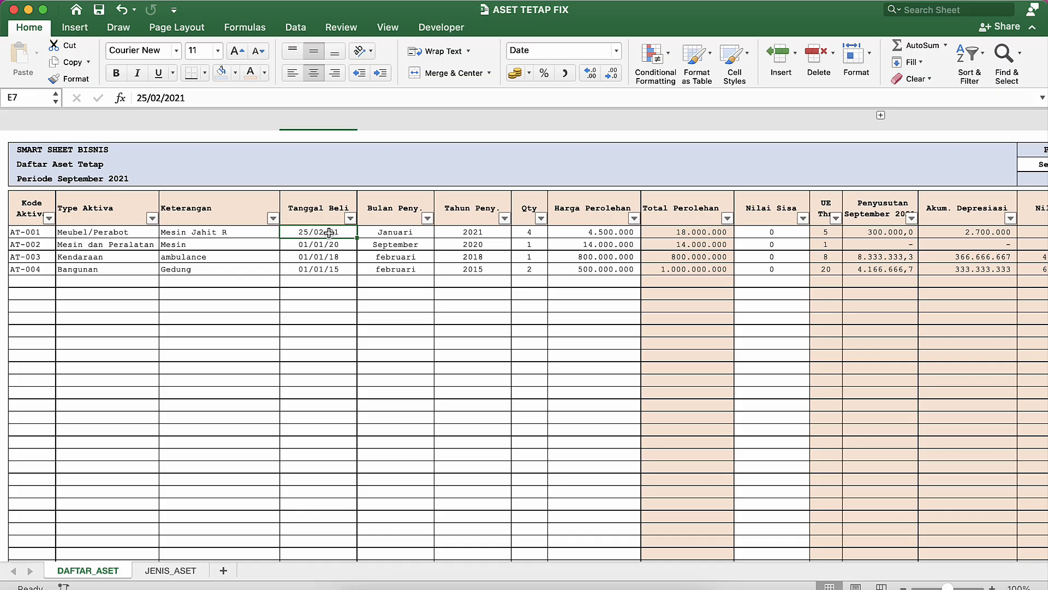
# Switch to the ExAct VS-02 UPDATE workbook and look over its MENU sheet.
pyautogui.hotkey('ctrl', 'Down')
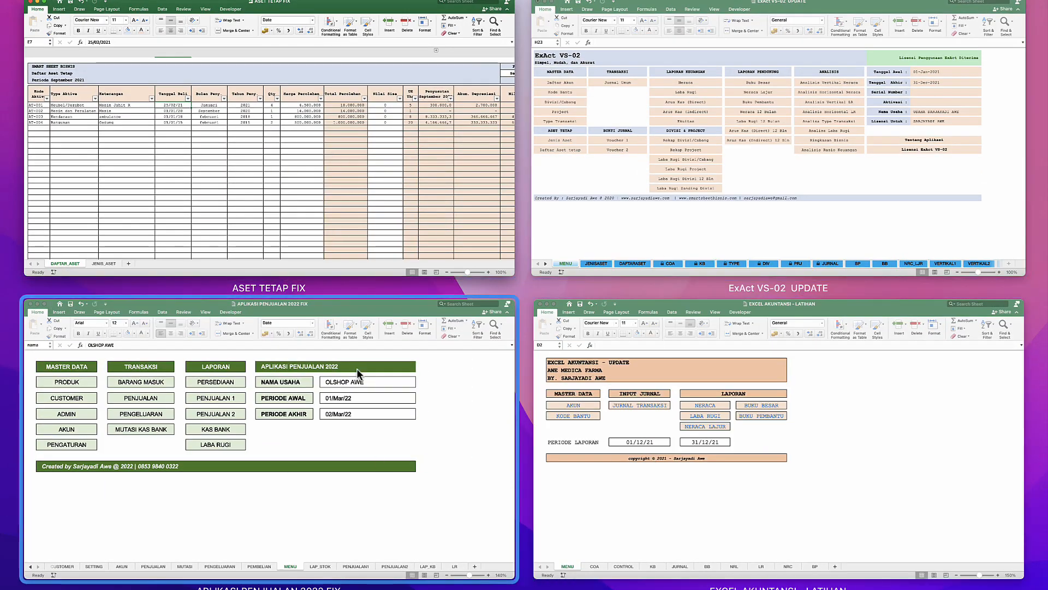
pyautogui.click(624, 204)
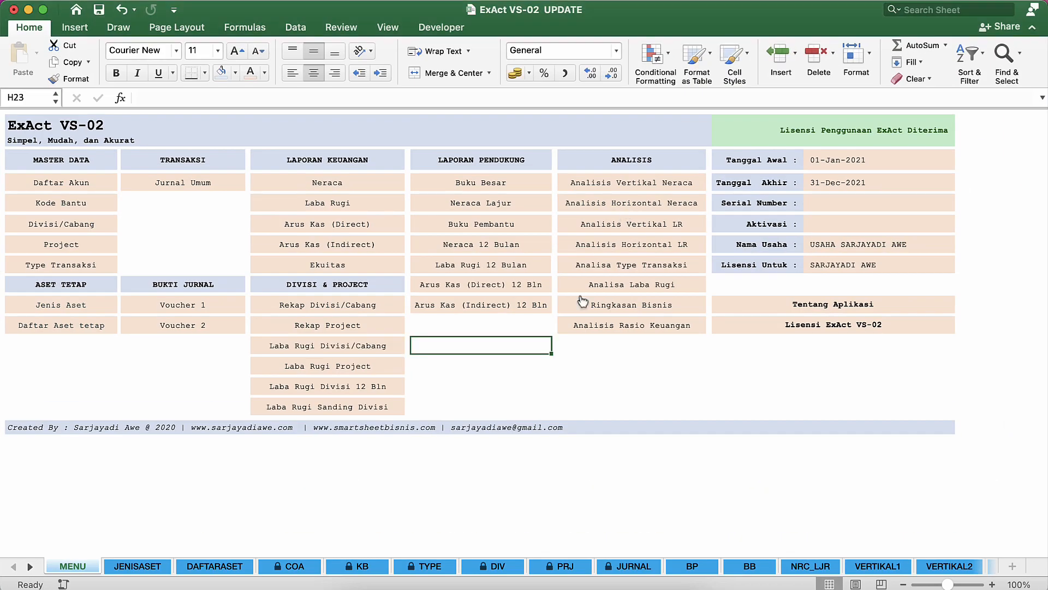
pyautogui.click(590, 358)
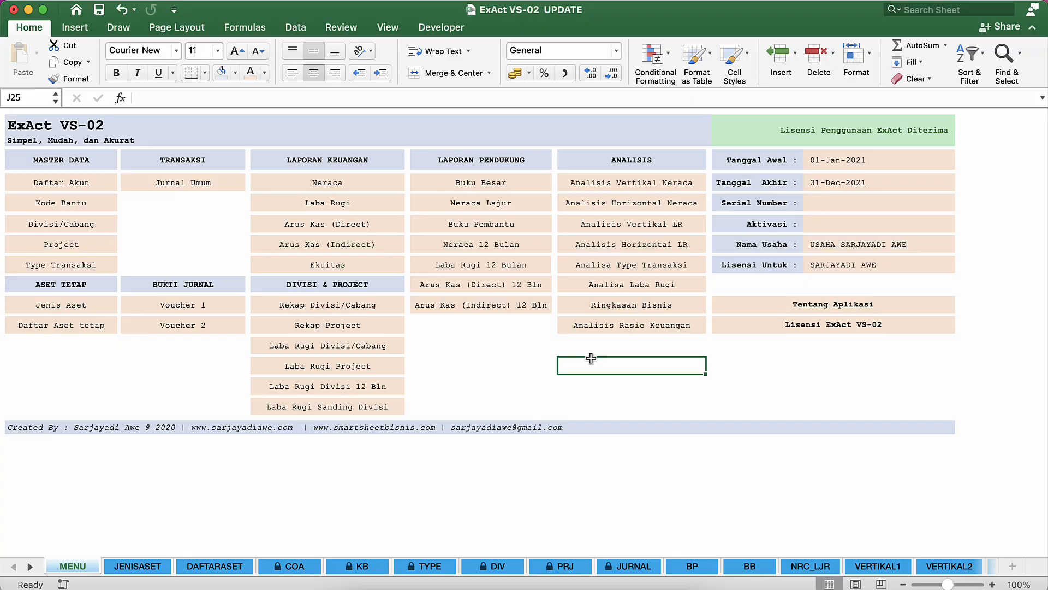
pyautogui.hotkey('ctrl', 'Down')
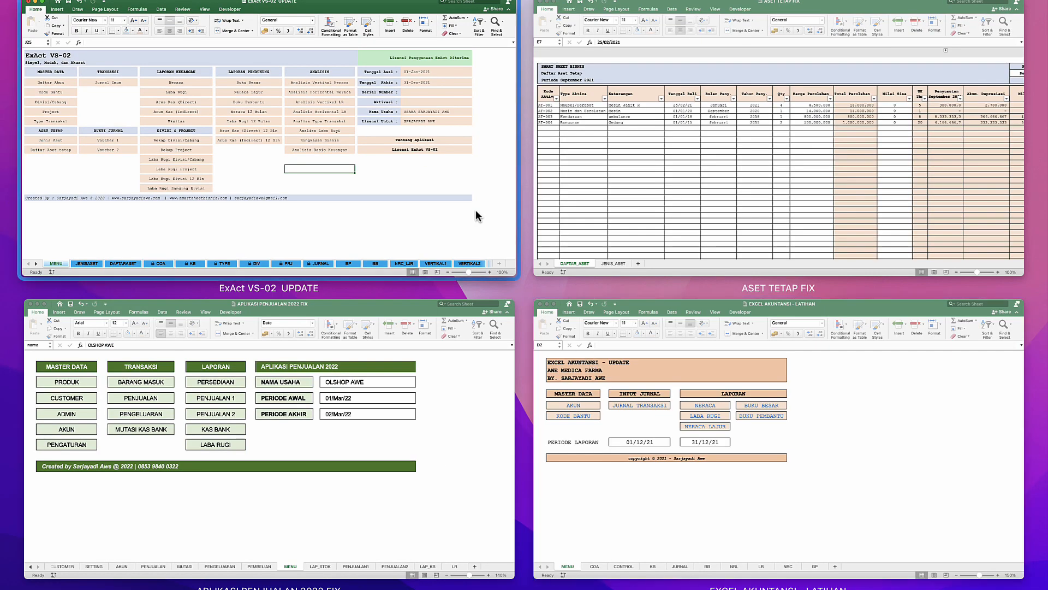
pyautogui.click(409, 186)
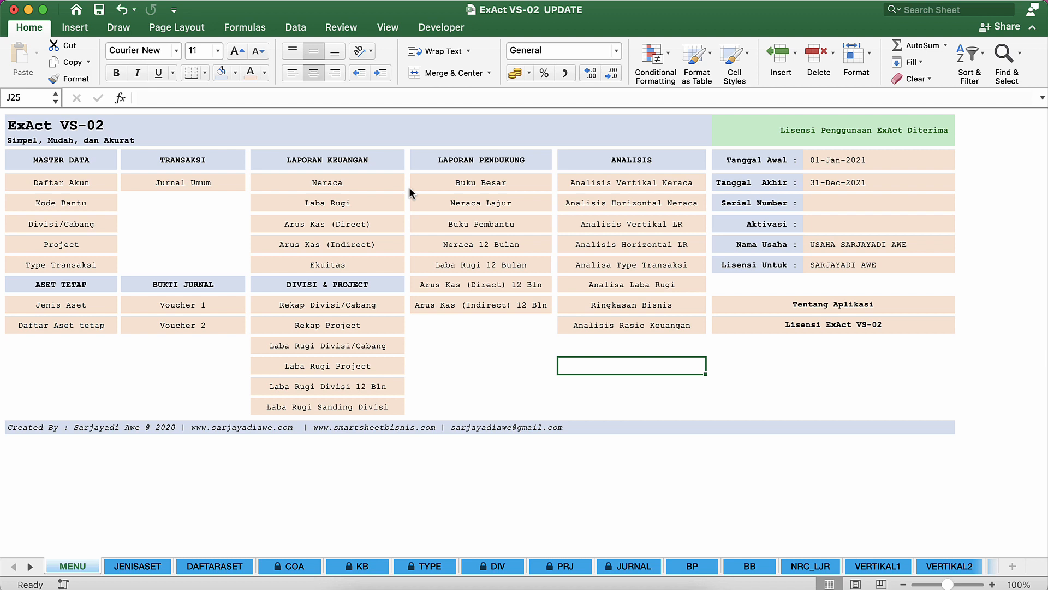
# Compare the EXCEL AKUNTANSI - LATIHAN menu with the ExAct VS-02 UPDATE menu.
pyautogui.hotkey('ctrl', 'Up')
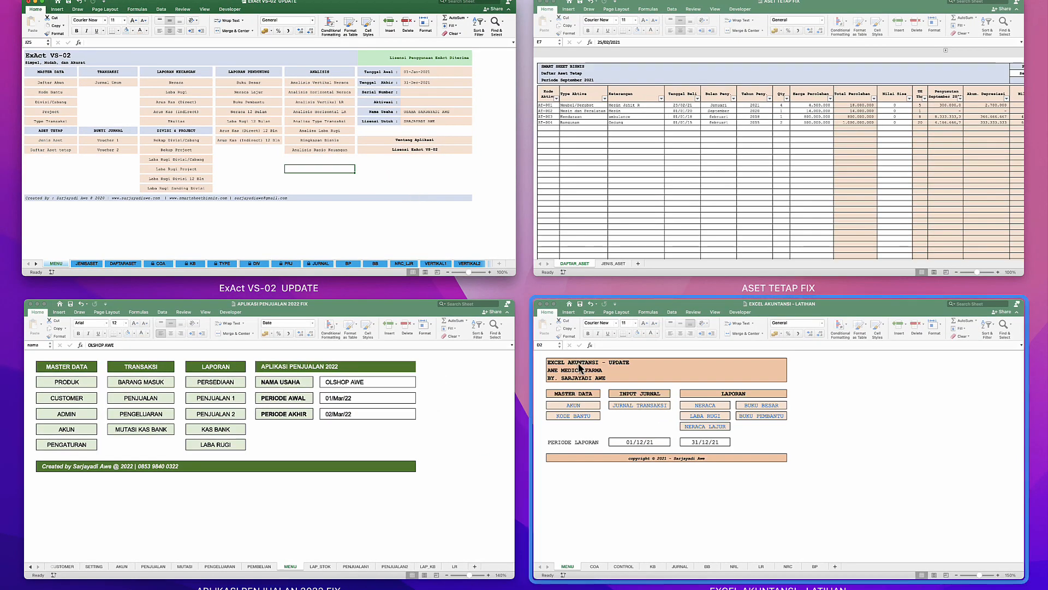
pyautogui.click(578, 362)
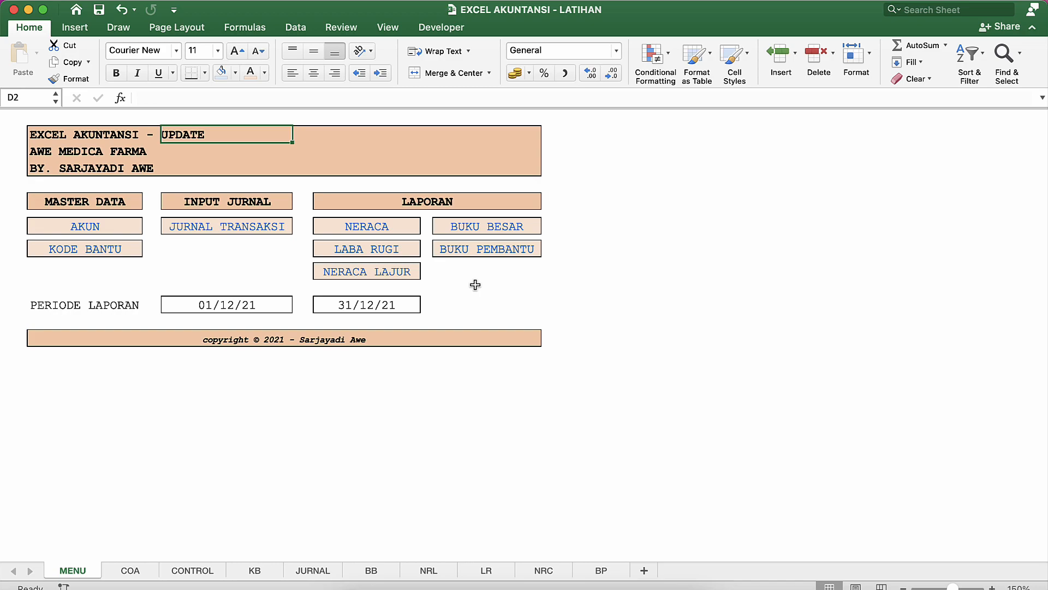
pyautogui.hotkey('ctrl', 'Up')
pyautogui.click(615, 188)
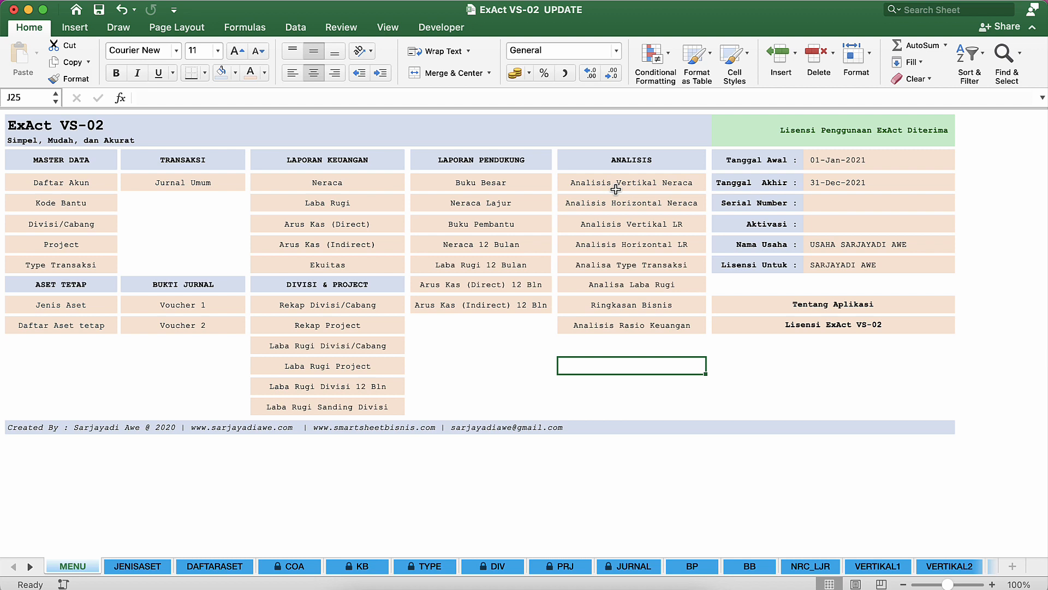
# Return to EXCEL AKUNTANSI - LATIHAN, inspect the MENU header cells and select the business name.
pyautogui.hotkey('ctrl', 'Up')
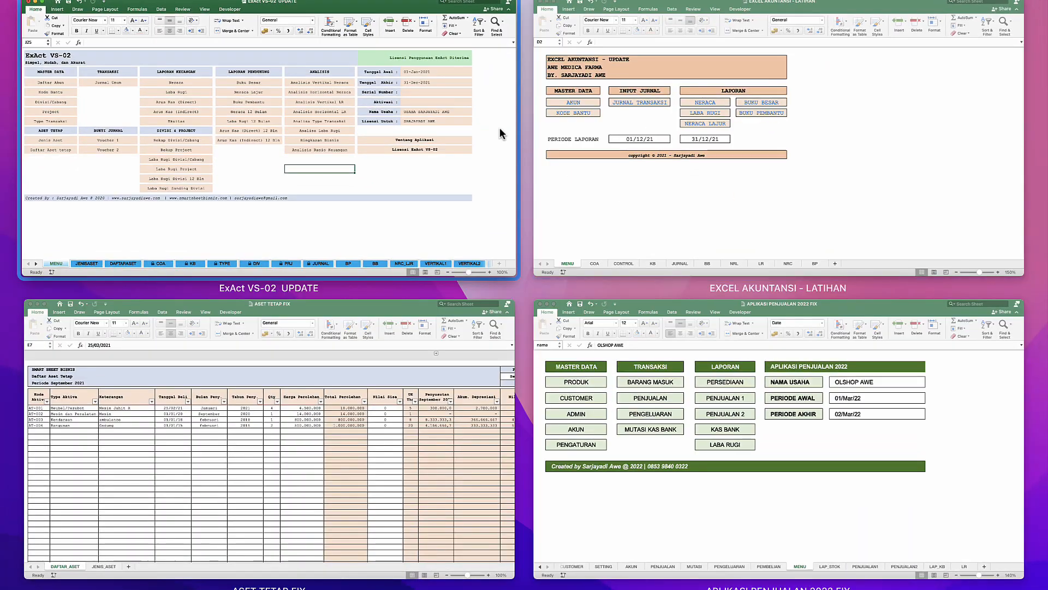
pyautogui.click(623, 202)
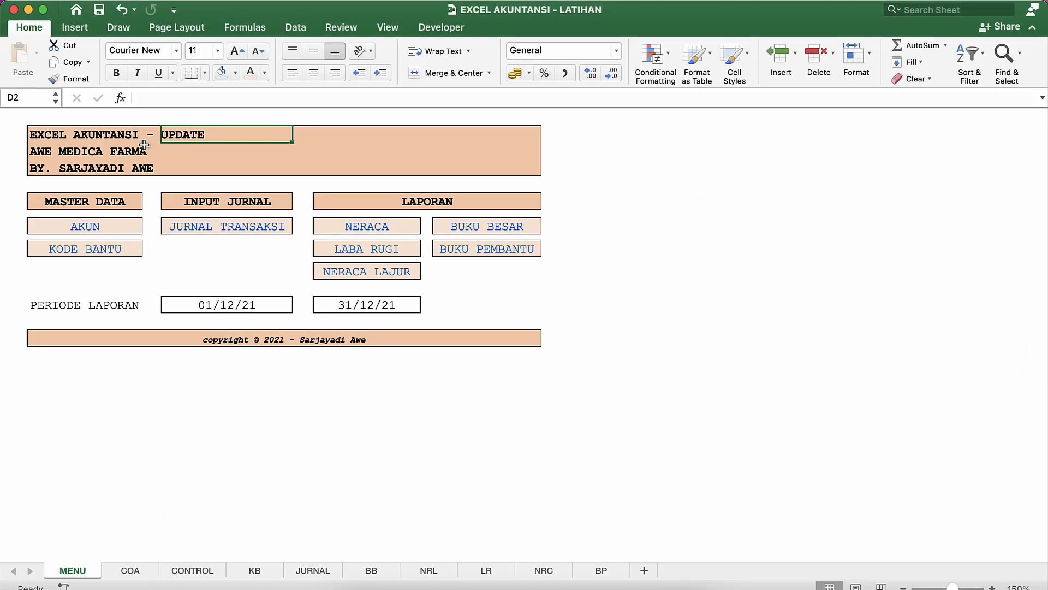
pyautogui.click(74, 132)
pyautogui.click(123, 164)
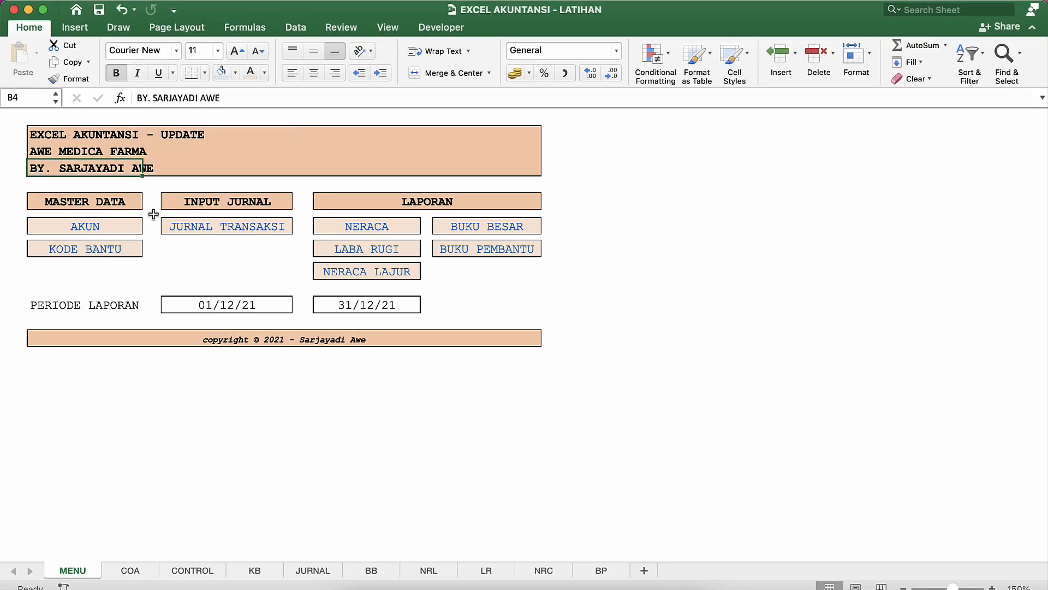
pyautogui.click(231, 254)
pyautogui.click(75, 140)
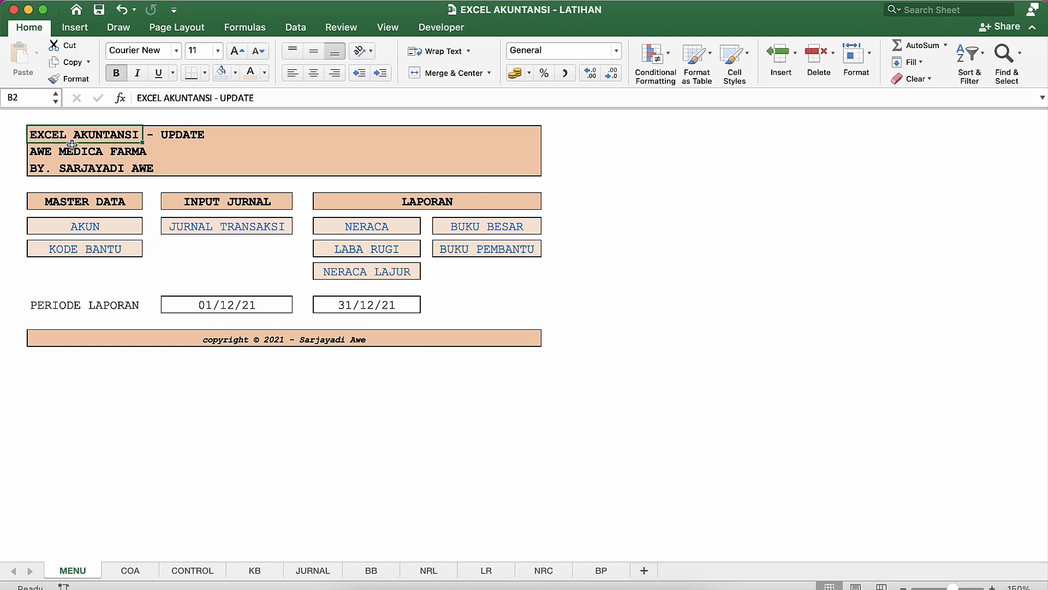
pyautogui.click(66, 151)
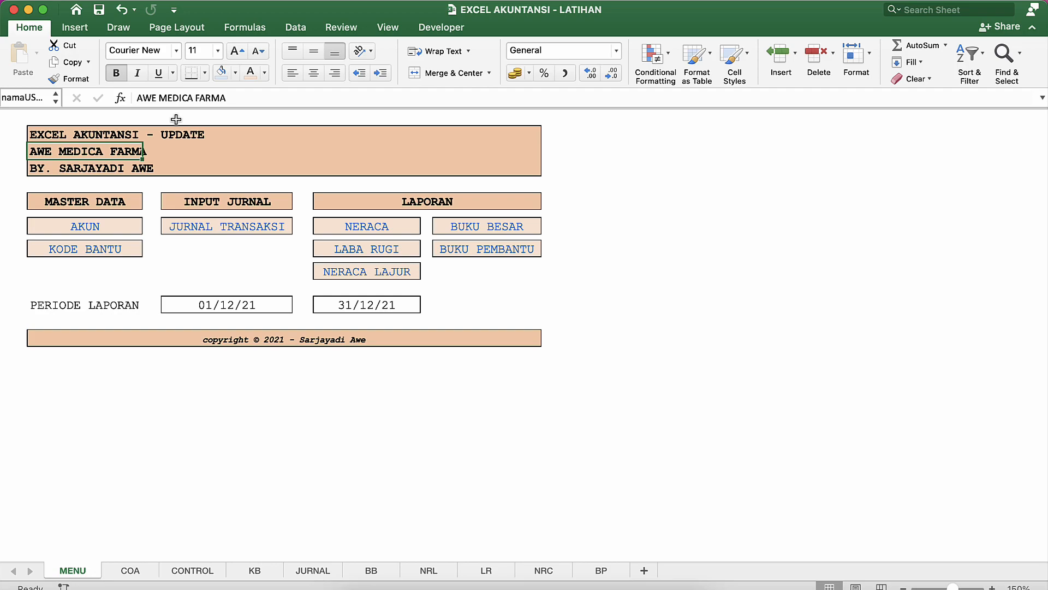
# Check the business name in APLIKASI PENJUALAN 2022 FIX and return to the EXCEL AKUNTANSI - LATIHAN workbook.
pyautogui.hotkey('ctrl', 'Up')
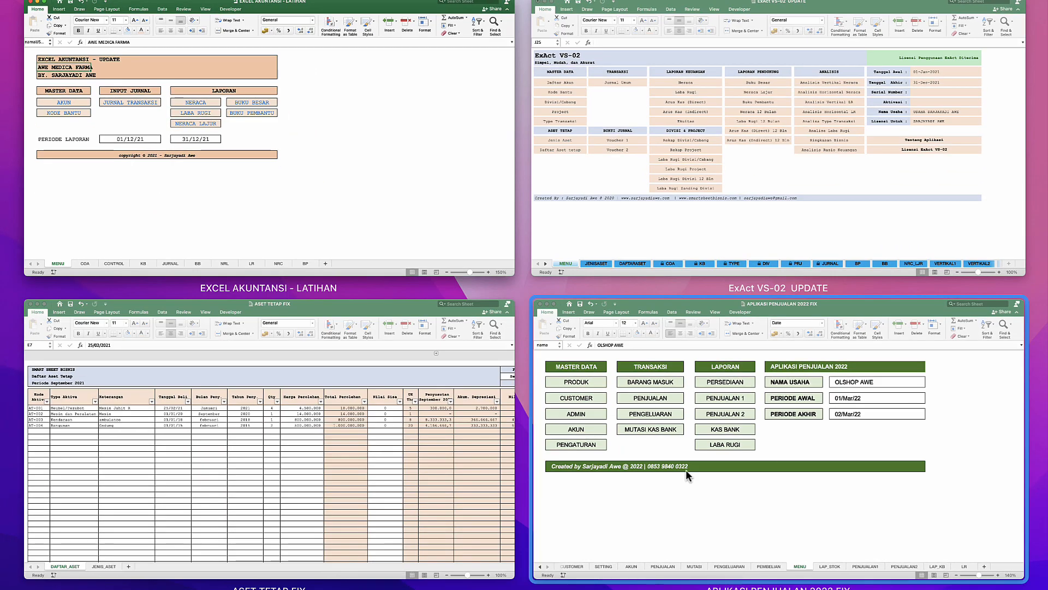
pyautogui.click(667, 401)
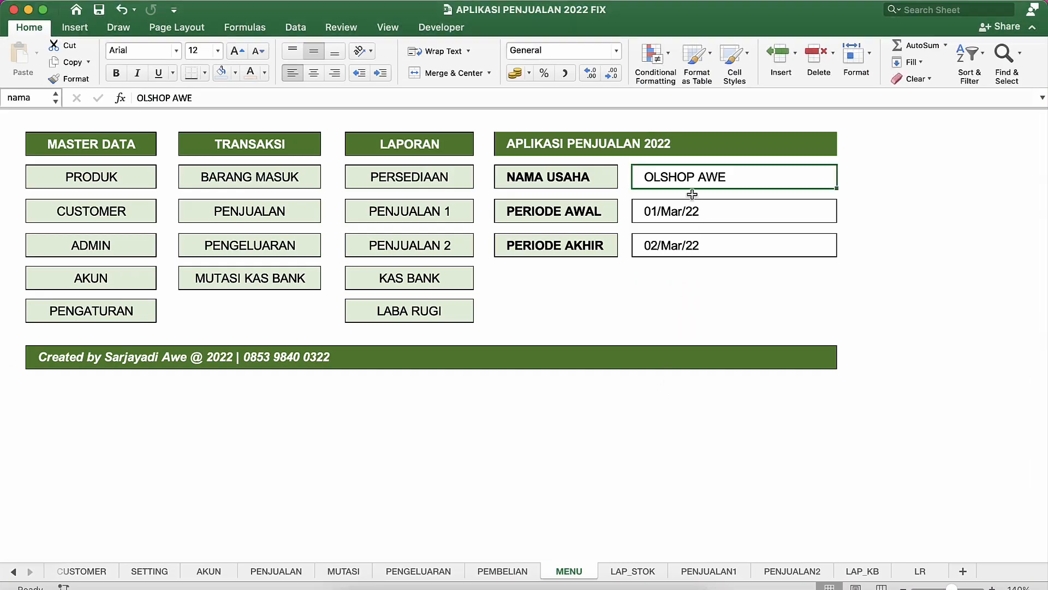
pyautogui.hotkey('ctrl', 'Up')
pyautogui.click(424, 178)
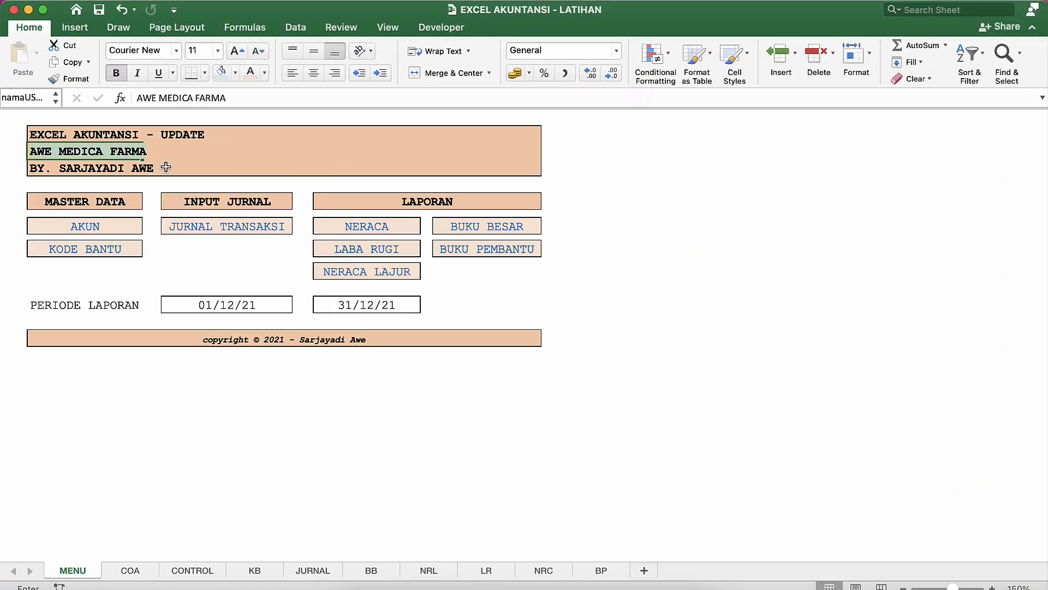
# Replace the business name in the MENU sheet's header with OLSHOP AWE.
pyautogui.write('OLSHOP')
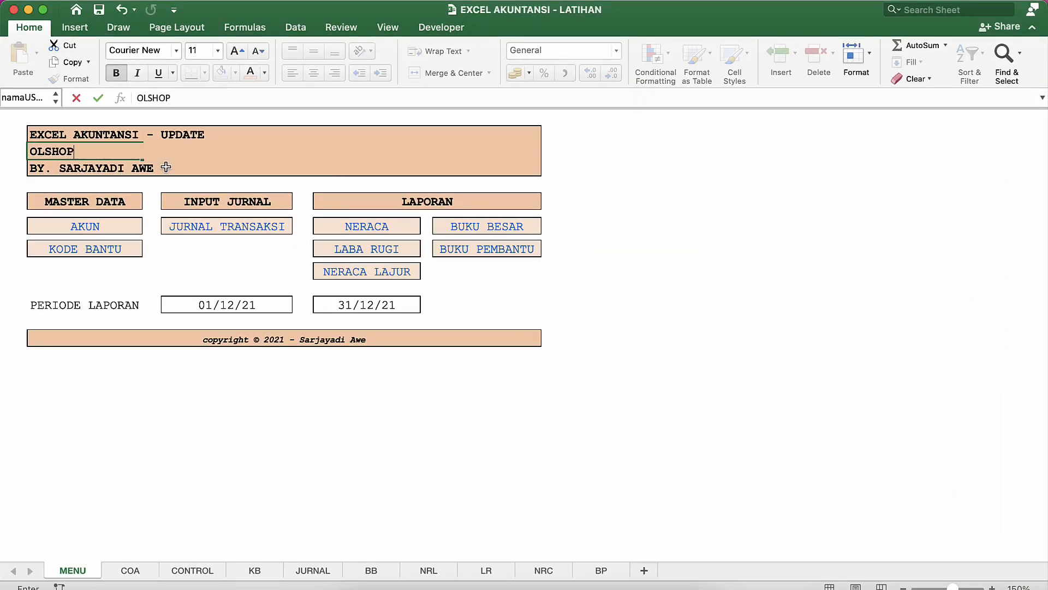
pyautogui.write(' A')
pyautogui.write('EW')
pyautogui.press('BackSpace')
pyautogui.press('BackSpace')
pyautogui.write('WE')
pyautogui.press('Return')
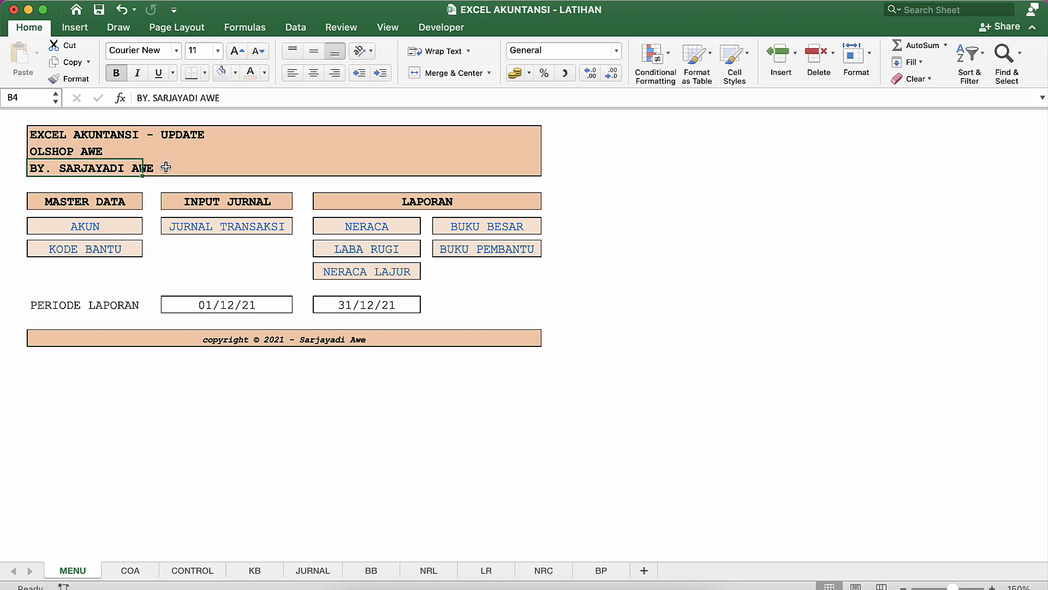
# Switch to ASET TETAP FIX and set the business name above the fixed asset list to OLSHOP AWE.
pyautogui.hotkey('ctrl', 'Up')
pyautogui.click(628, 367)
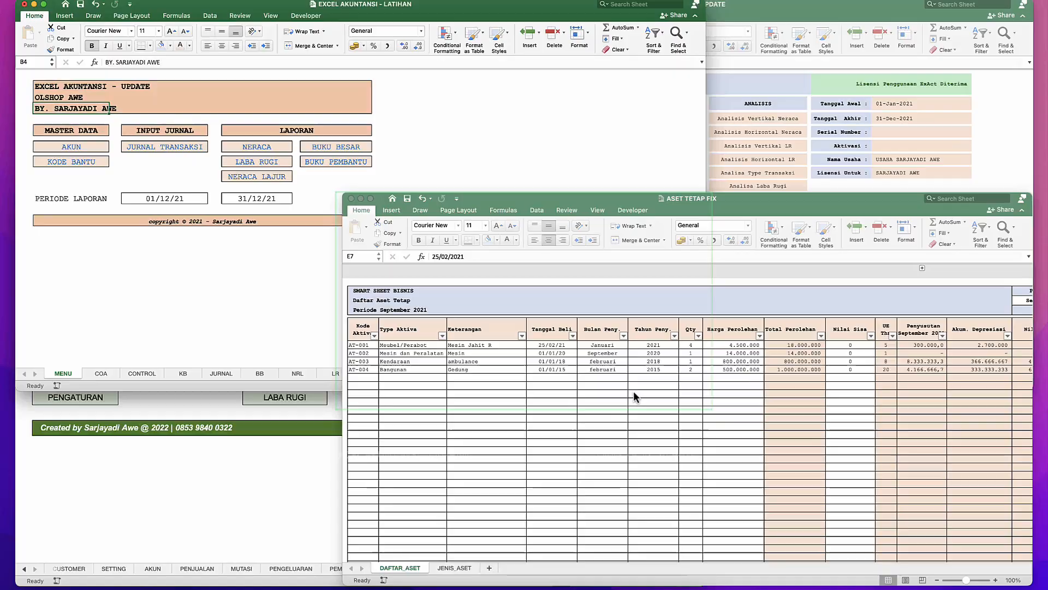
pyautogui.click(556, 374)
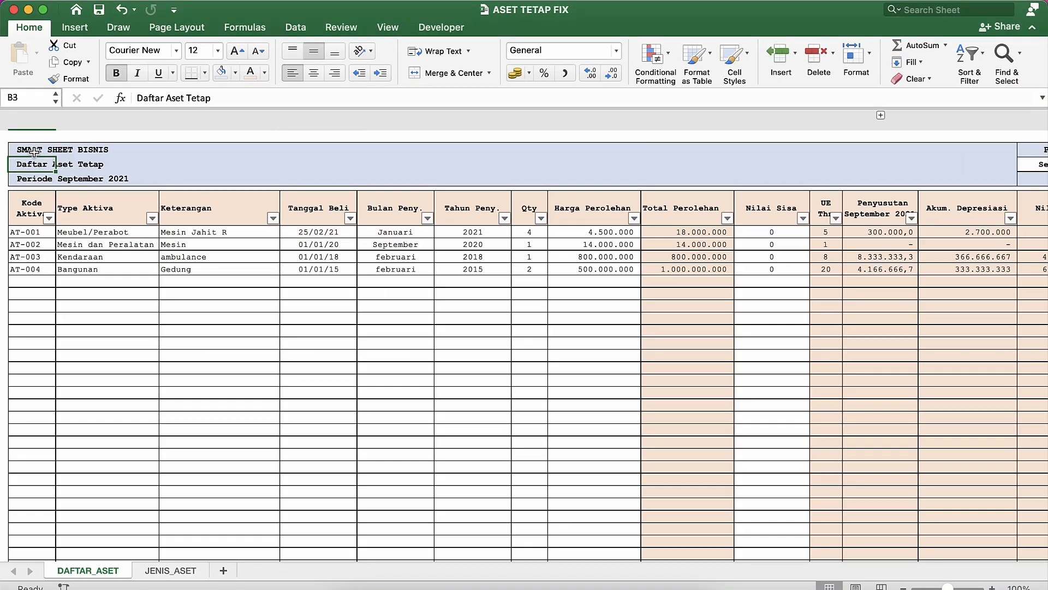
pyautogui.click(34, 149)
pyautogui.write('OLS')
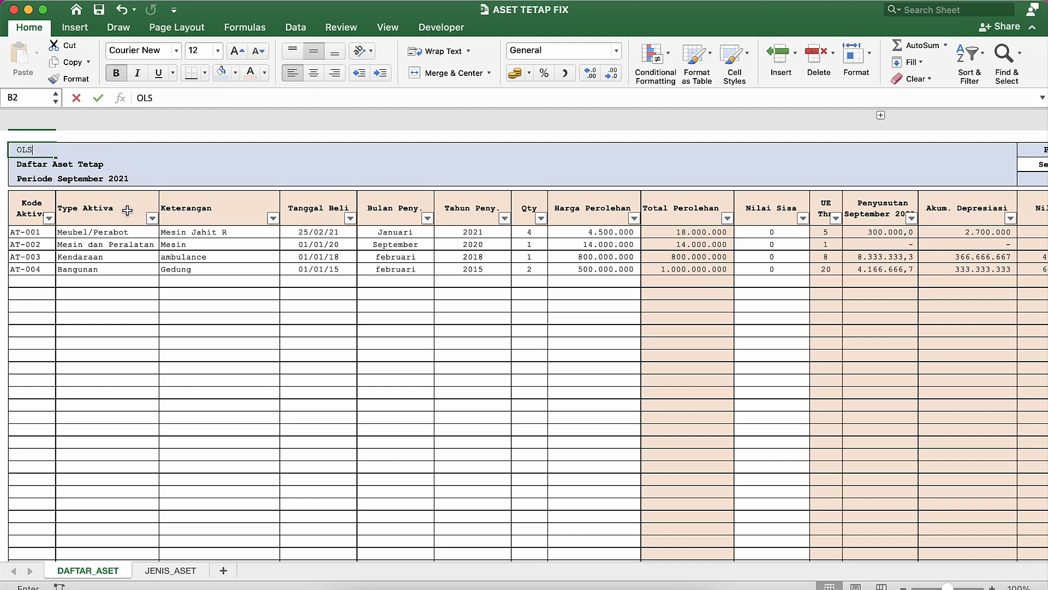
pyautogui.write('HOP AWE')
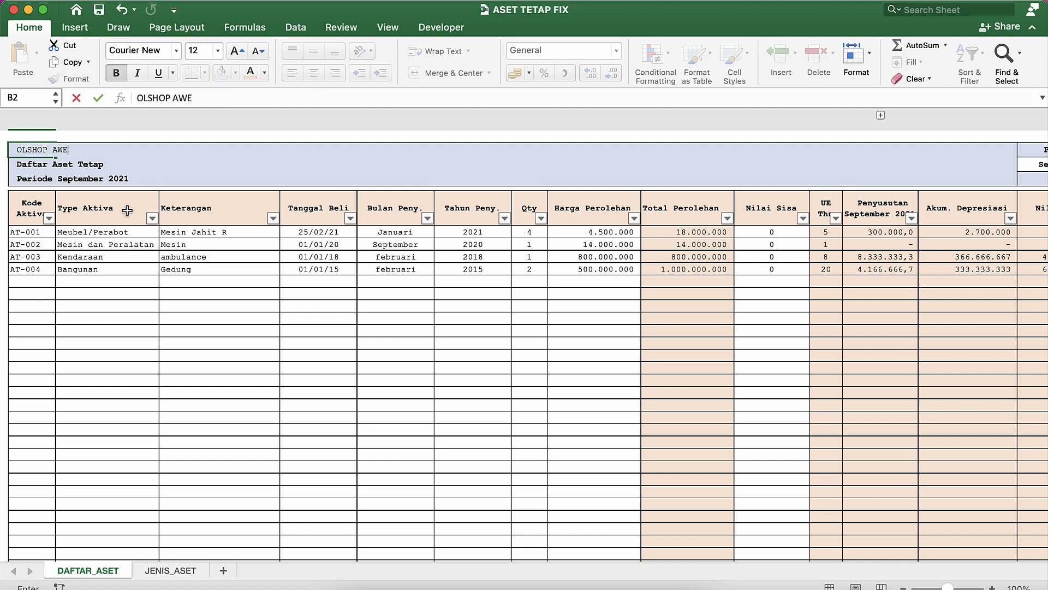
pyautogui.press('Return')
# Switch to ExAct VS-02 UPDATE and set Nama Usaha on its MENU sheet to OLSHOP AWE.
pyautogui.hotkey('ctrl', 'Up')
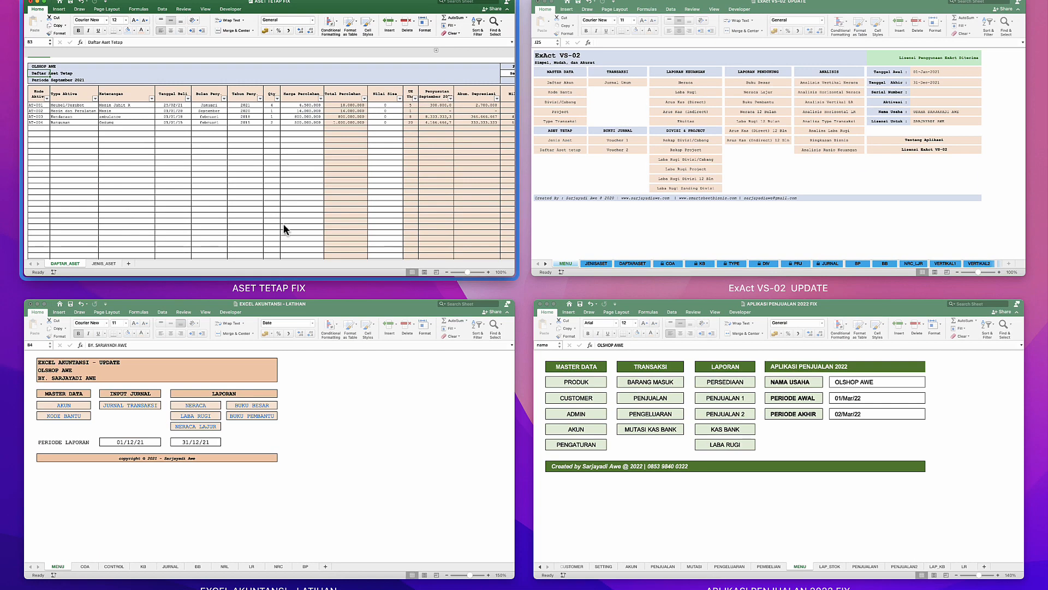
pyautogui.click(644, 223)
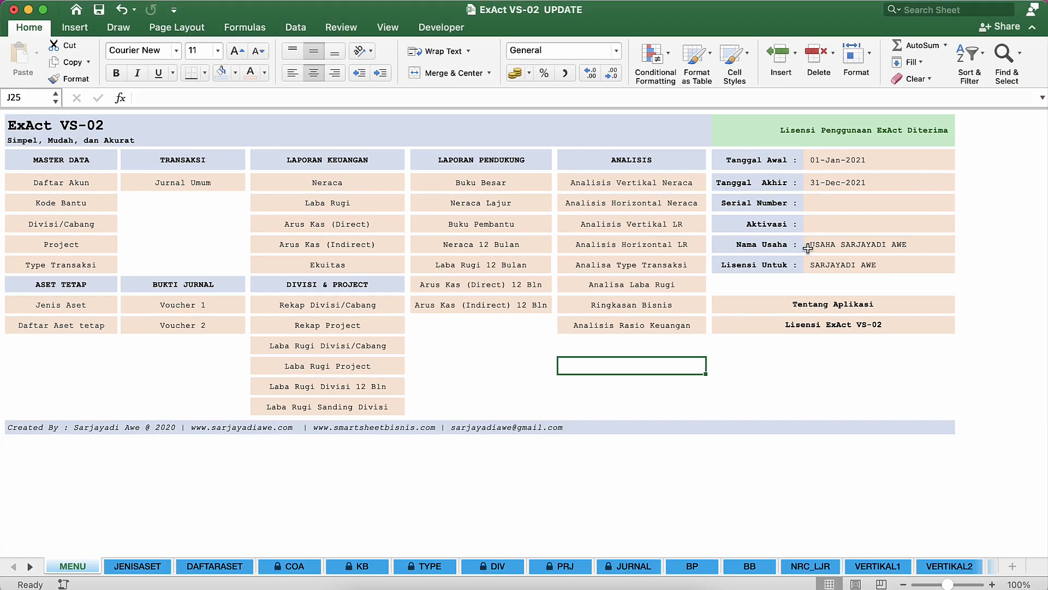
pyautogui.click(831, 249)
pyautogui.write('O')
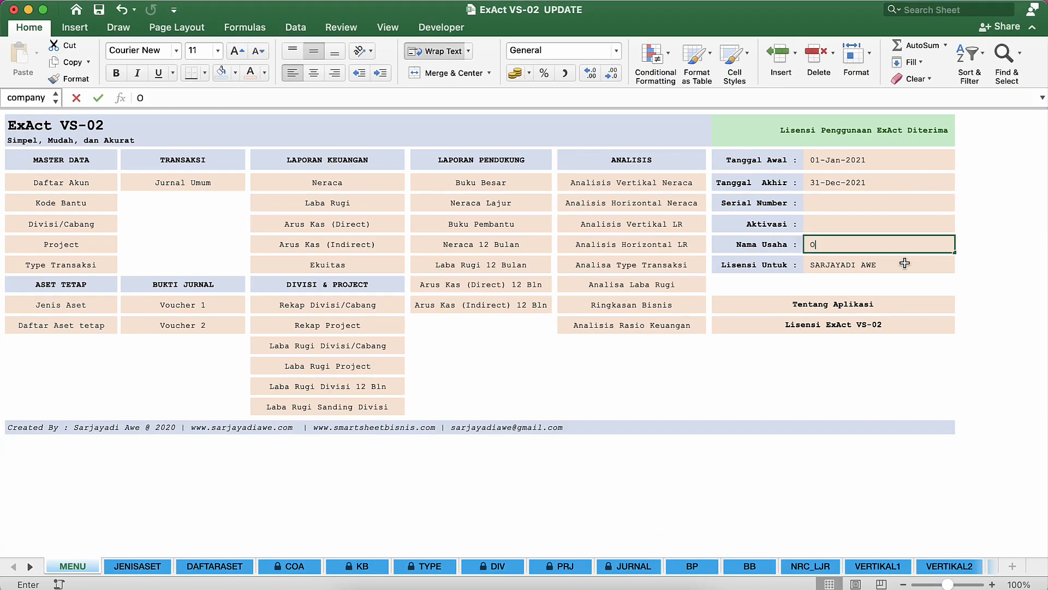
pyautogui.write('LSHOP AWE')
pyautogui.press('Return')
# Check the Lisensi Untuk entry, compare the four open workbooks and return to the ExAct VS-02 UPDATE menu.
pyautogui.click(884, 264)
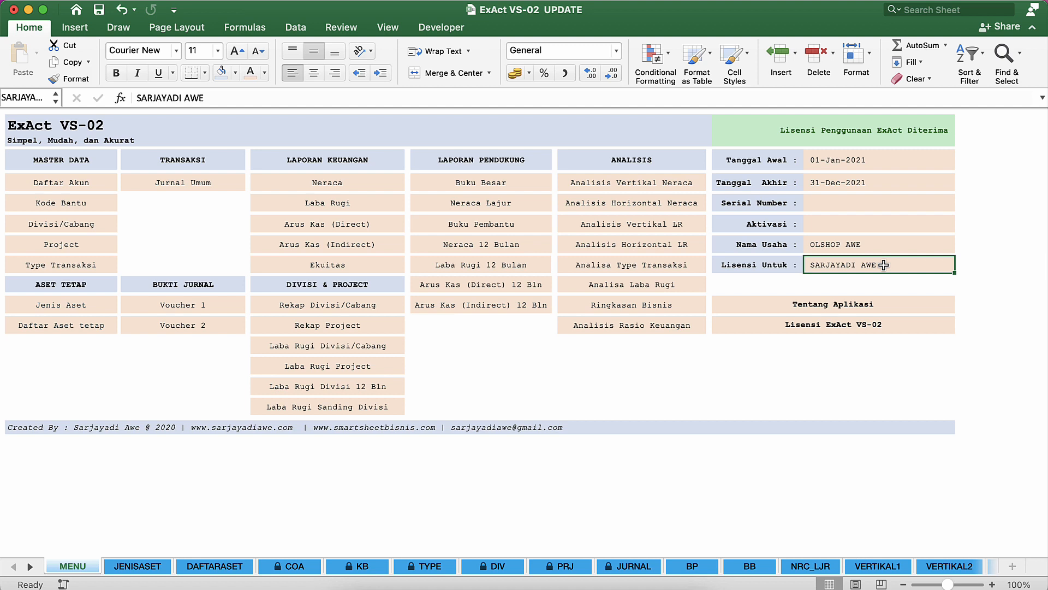
pyautogui.click(183, 217)
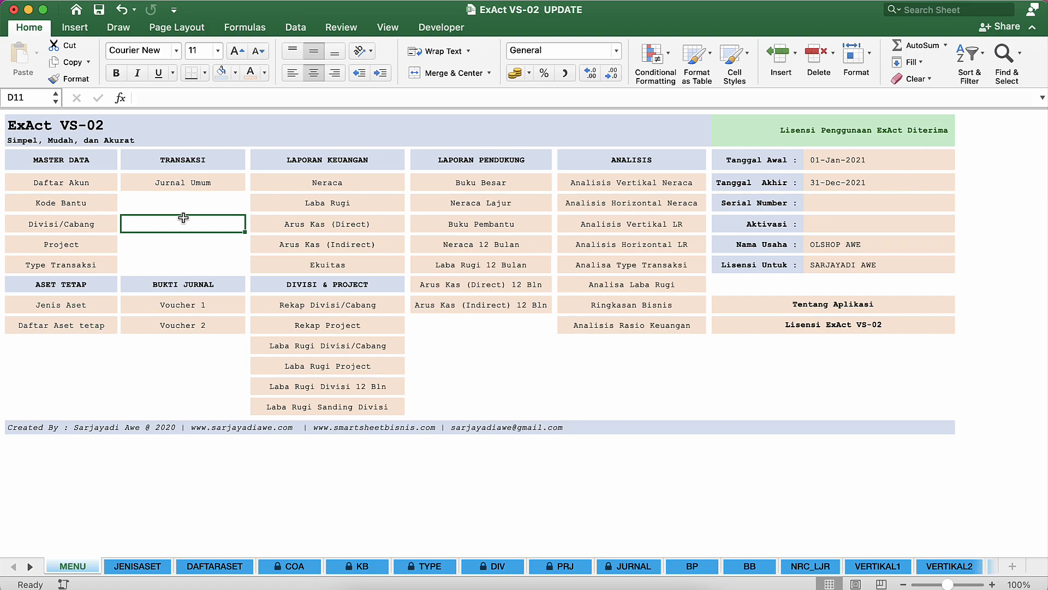
pyautogui.hotkey('ctrl', 'Down')
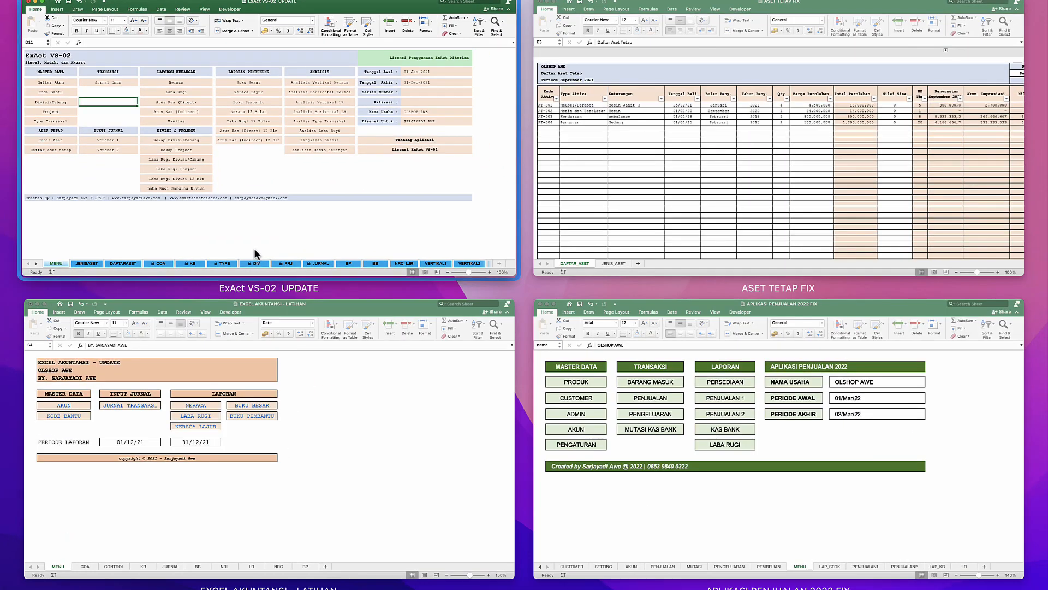
pyautogui.click(304, 192)
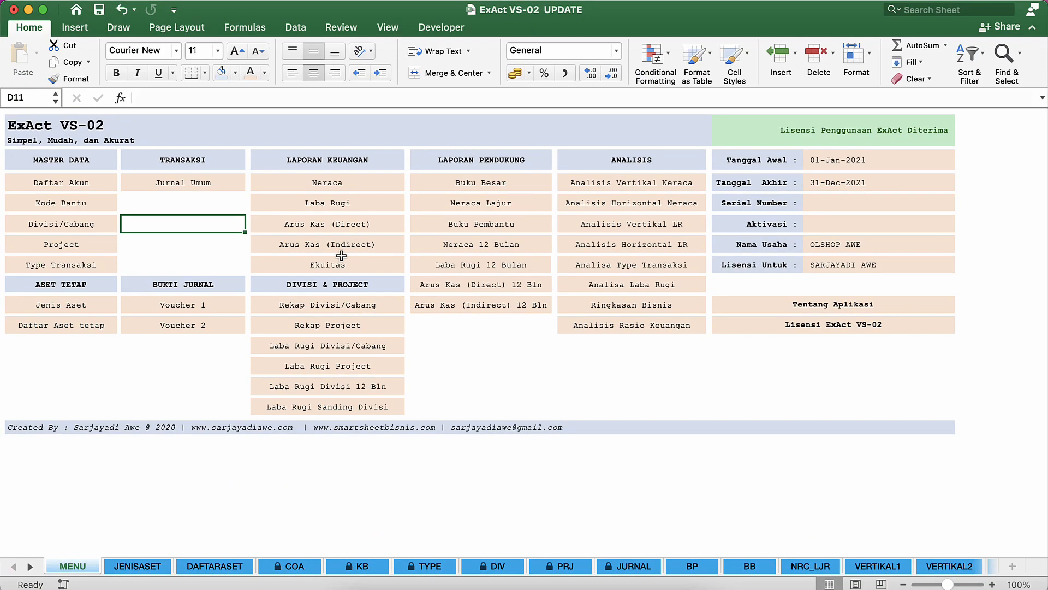
pyautogui.click(154, 366)
pyautogui.click(465, 364)
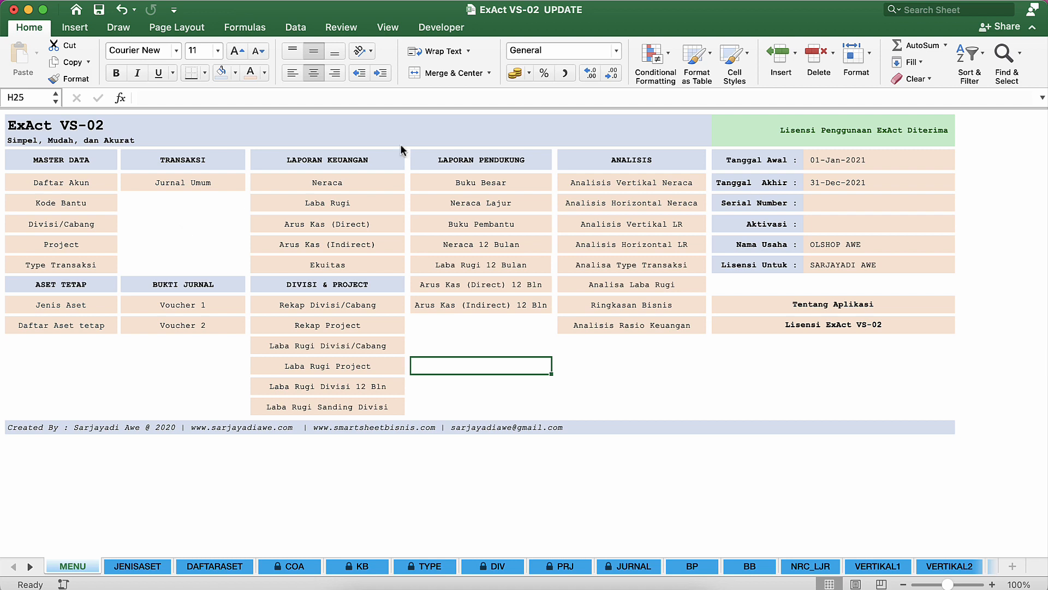
# Examine the Tanggal Awal and Tanggal Akhir period dates and the Transaksi column on the ExAct MENU sheet.
pyautogui.click(860, 161)
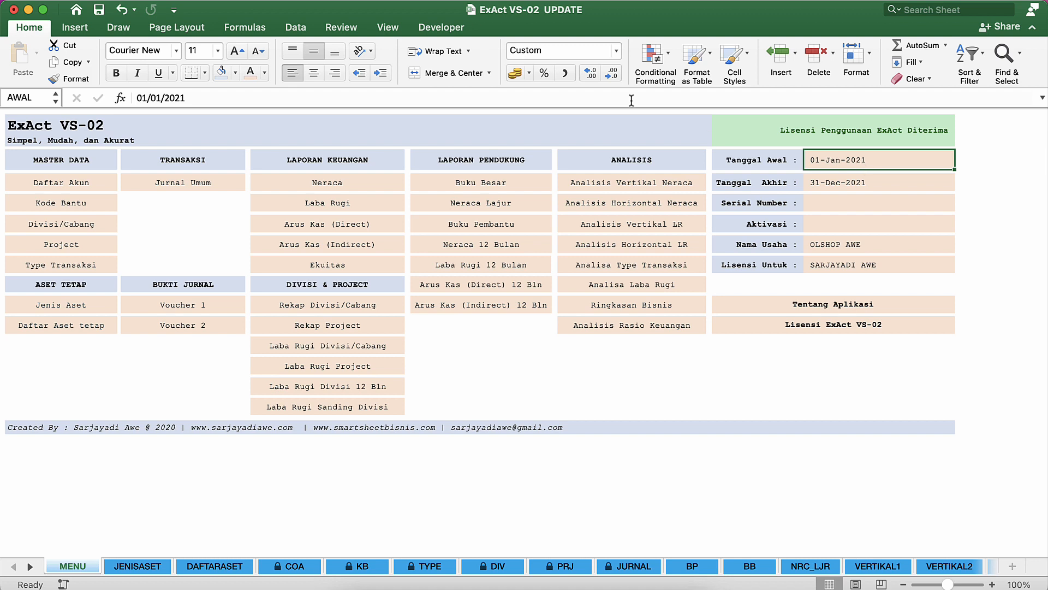
pyautogui.click(186, 213)
pyautogui.click(154, 244)
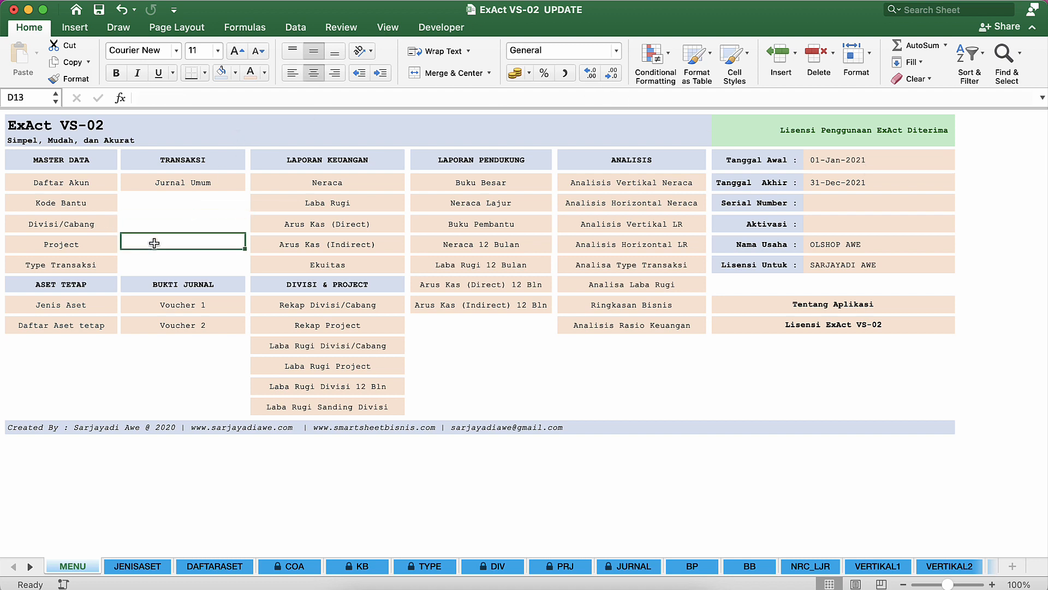
pyautogui.click(160, 218)
pyautogui.click(172, 203)
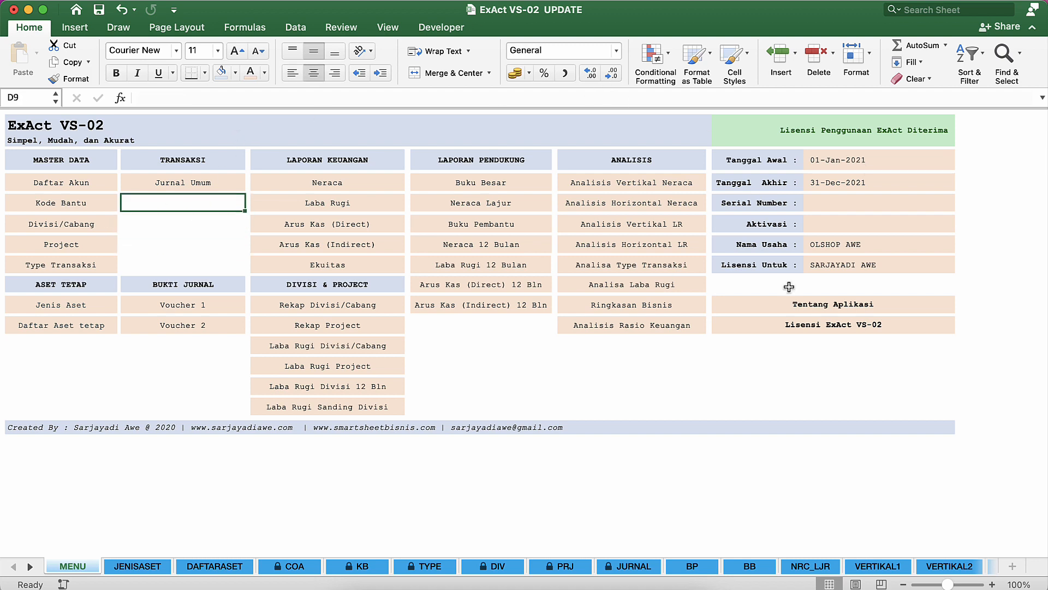
pyautogui.click(864, 164)
pyautogui.click(836, 183)
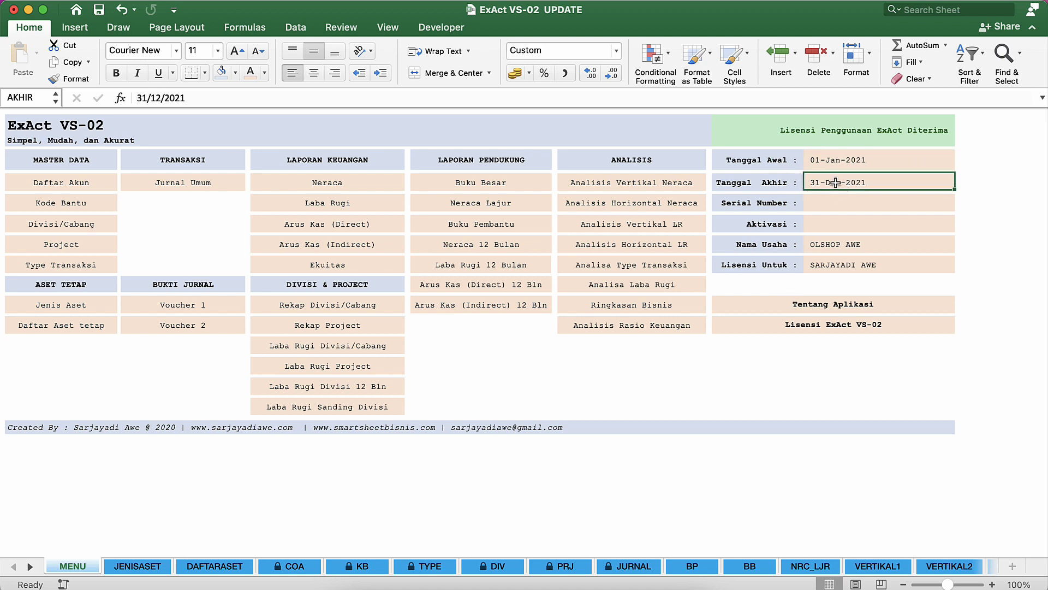
pyautogui.click(839, 162)
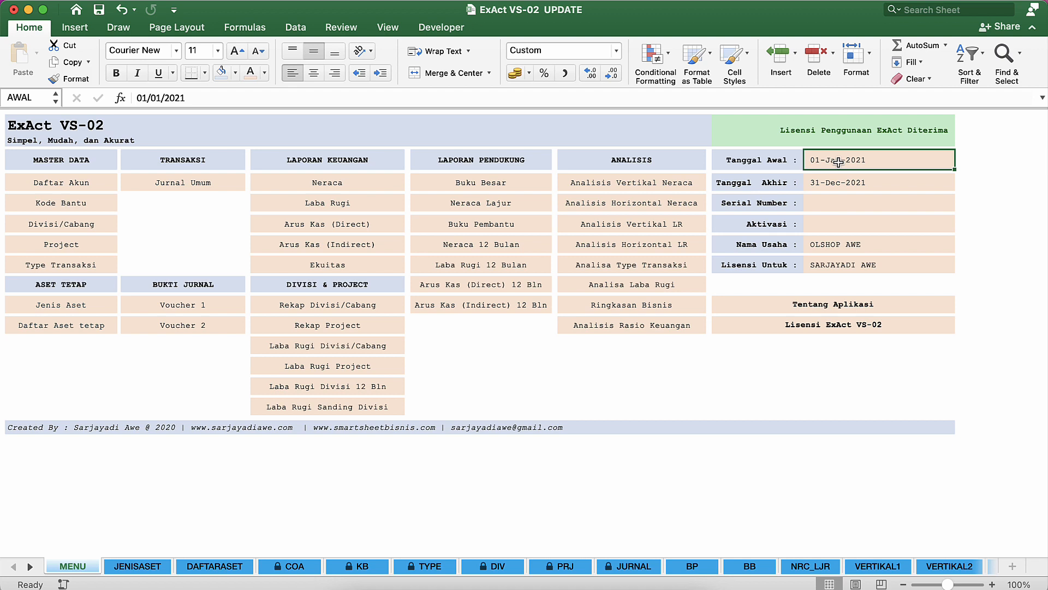
pyautogui.click(205, 228)
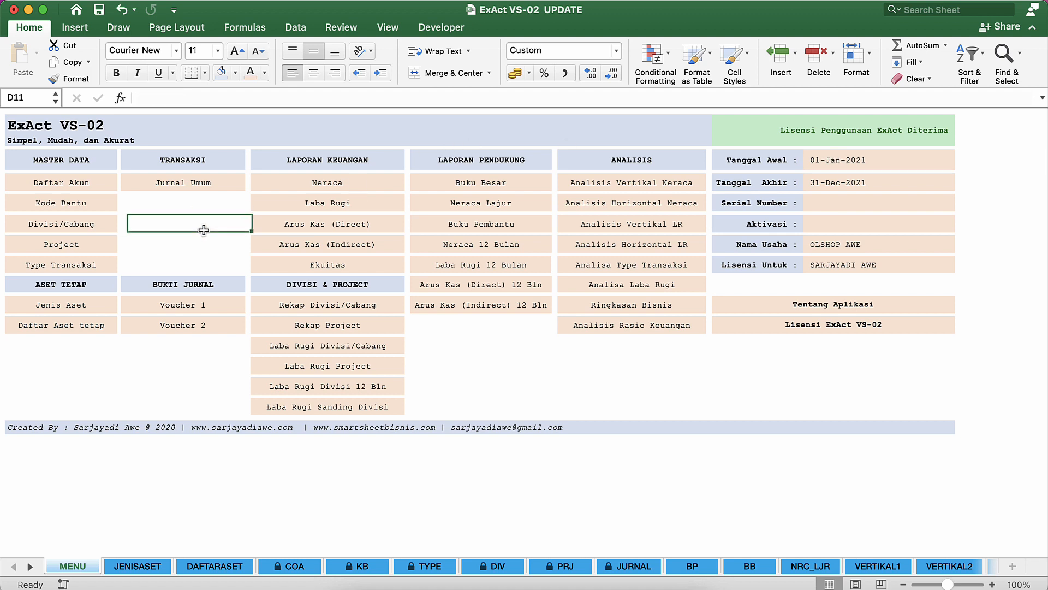
pyautogui.click(176, 199)
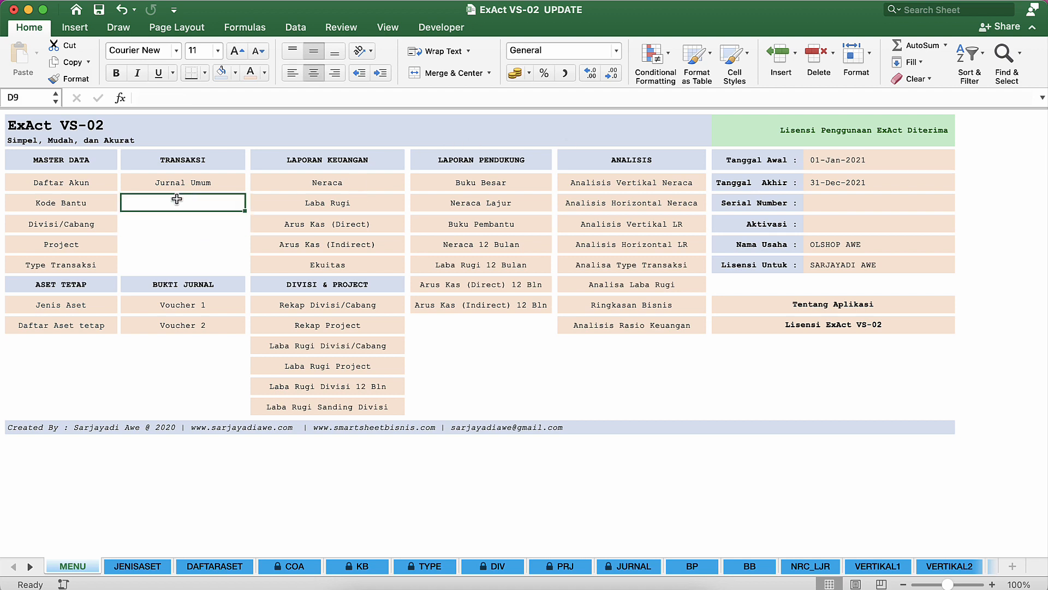
# Open Daftar Akun in ExAct VS-02 and examine the Kas account names in the COA sheet.
pyautogui.click(82, 187)
pyautogui.click(165, 261)
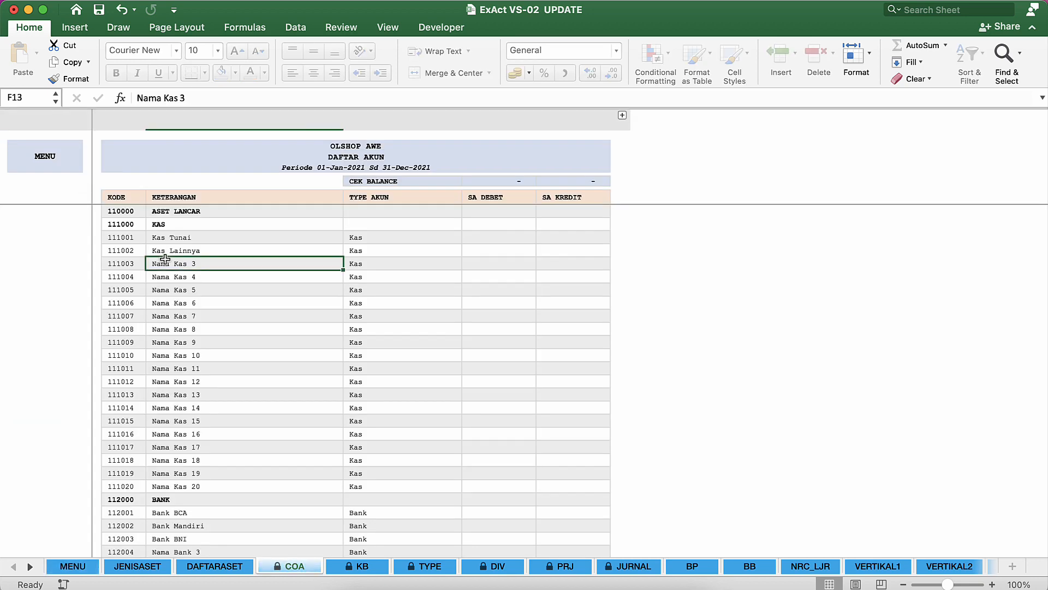
pyautogui.click(234, 275)
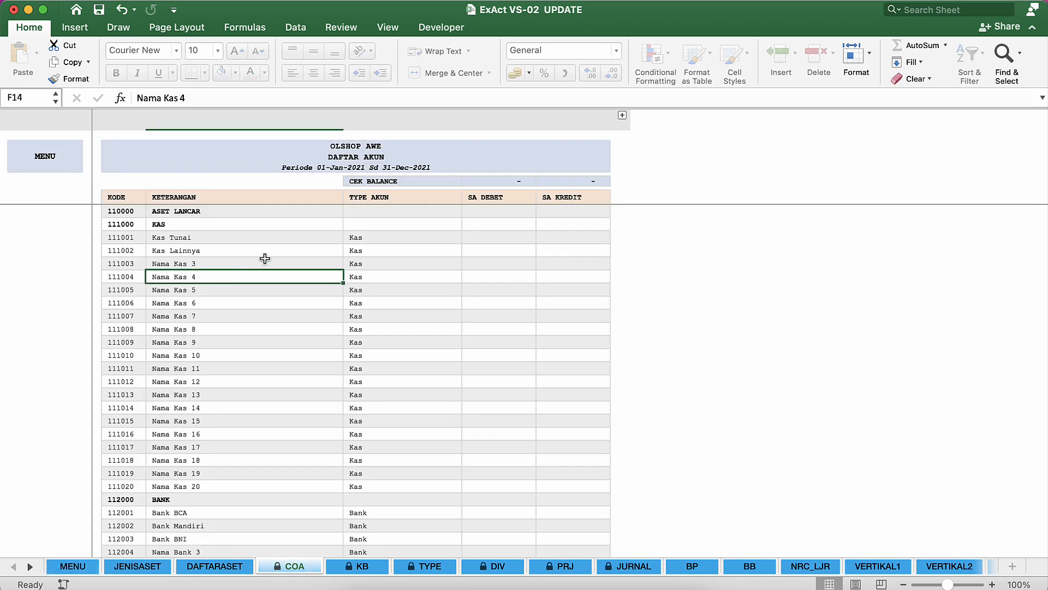
pyautogui.click(220, 263)
pyautogui.click(211, 238)
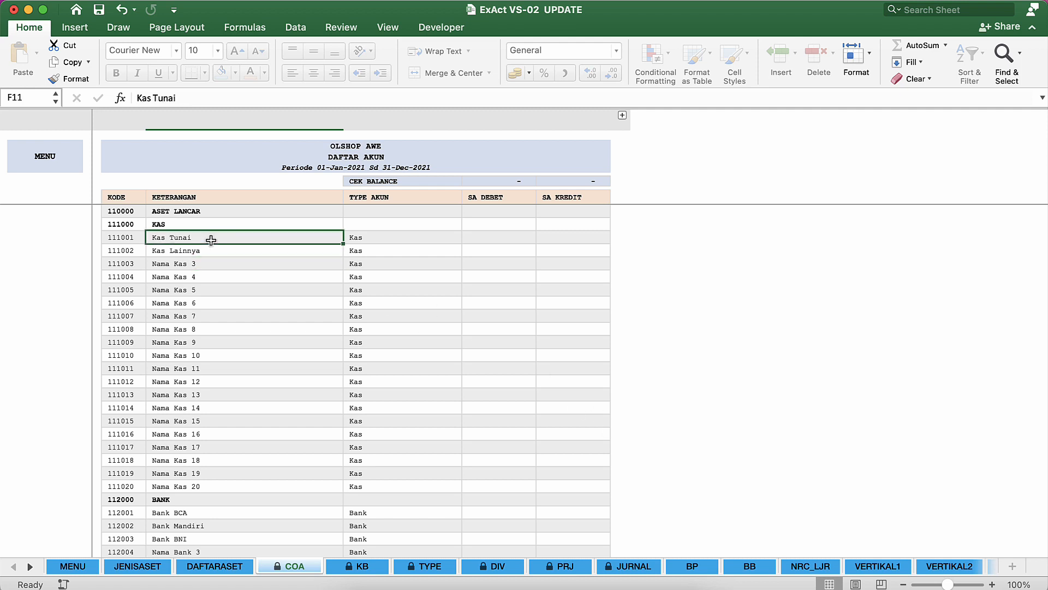
pyautogui.click(211, 275)
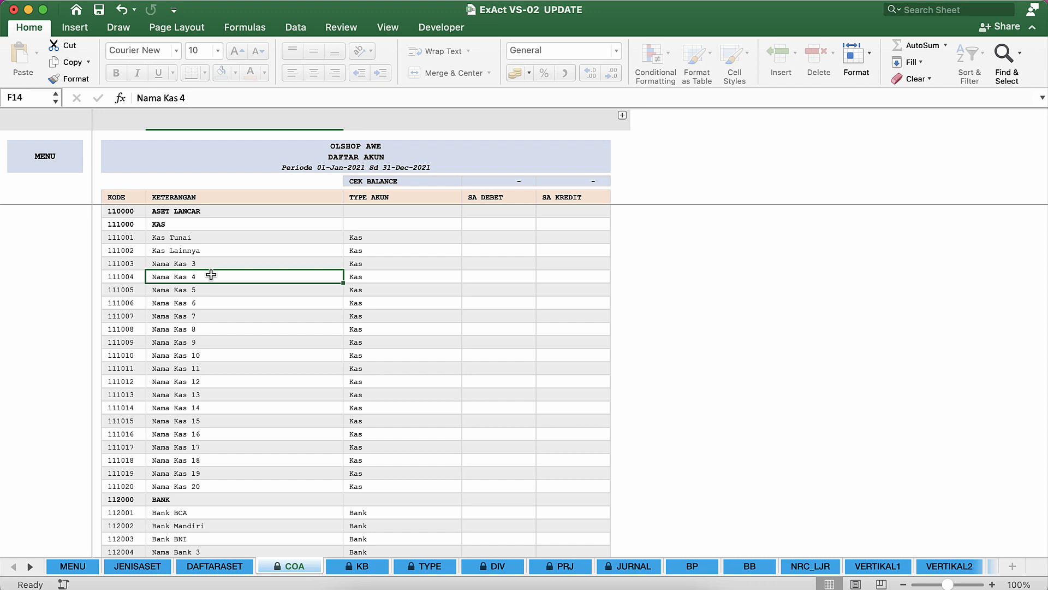
pyautogui.press('super+m')
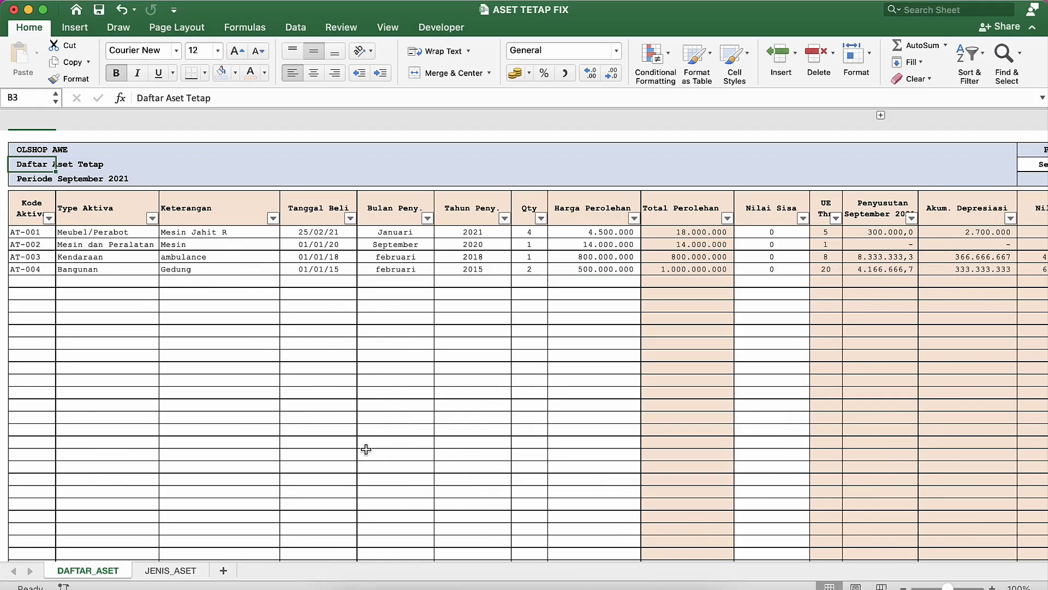
pyautogui.click(458, 393)
pyautogui.click(690, 568)
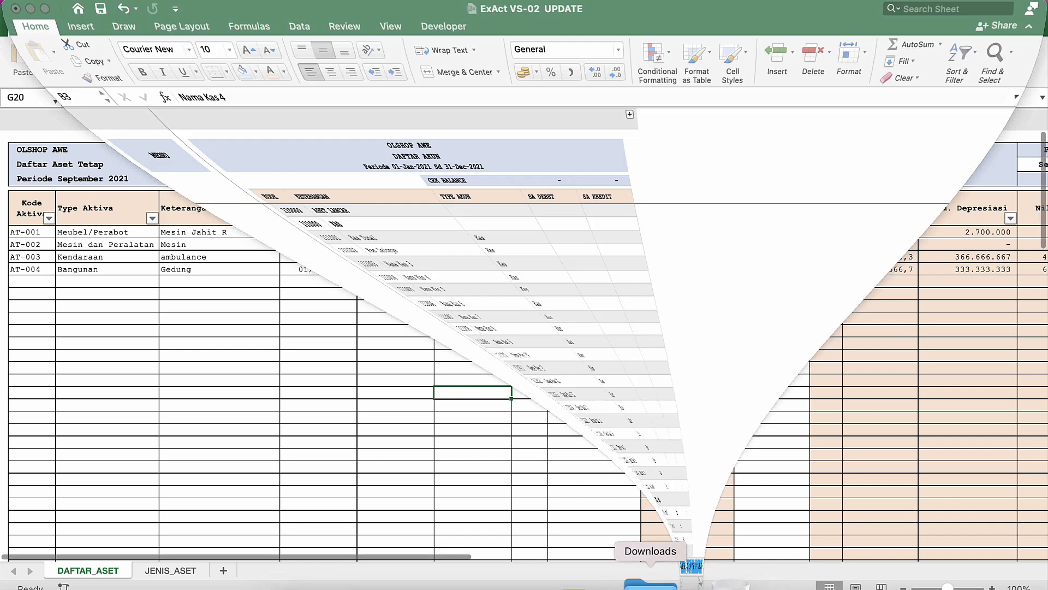
pyautogui.click(213, 304)
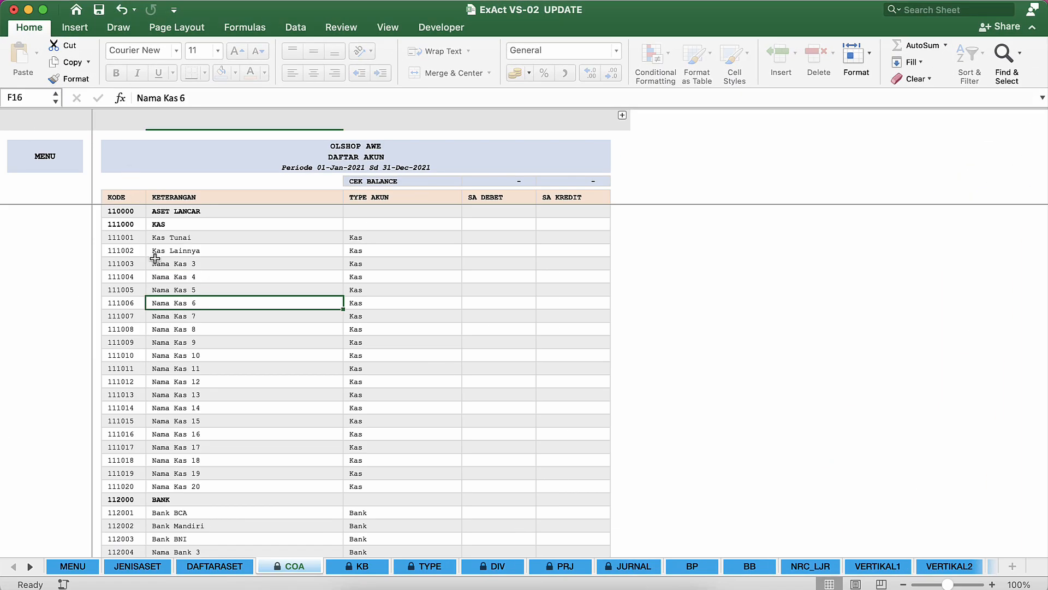
pyautogui.click(53, 251)
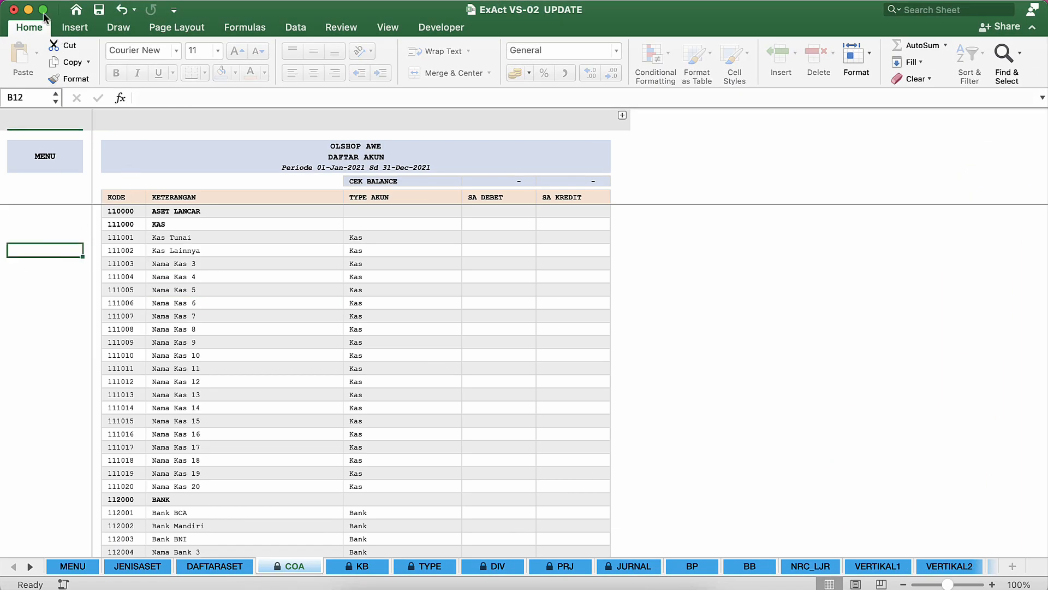
# Create a new blank workbook and enlarge its window toward the screen's upper-left corner.
pyautogui.click(82, 0)
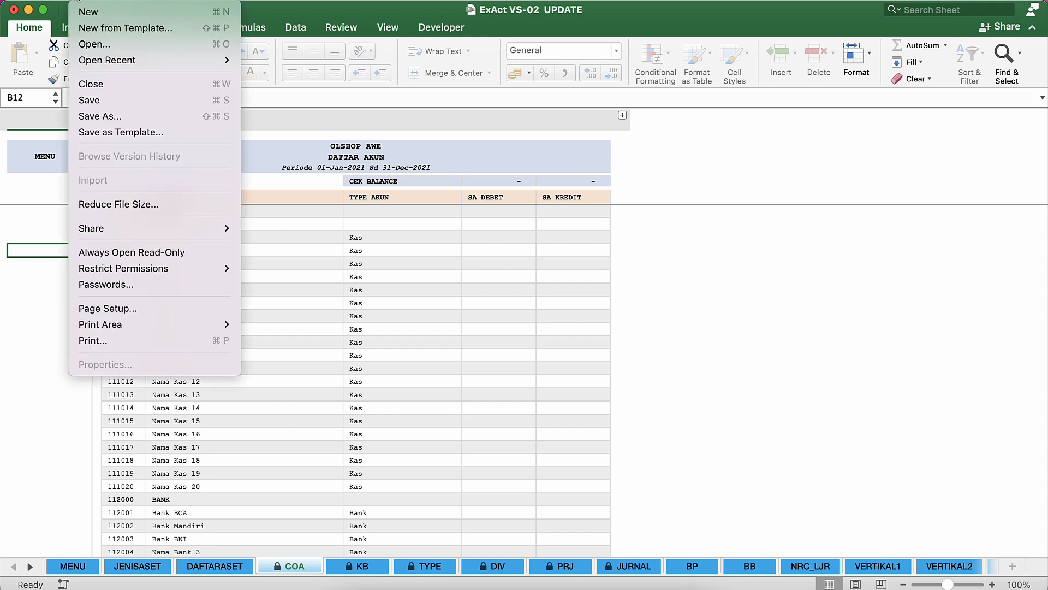
pyautogui.click(95, 12)
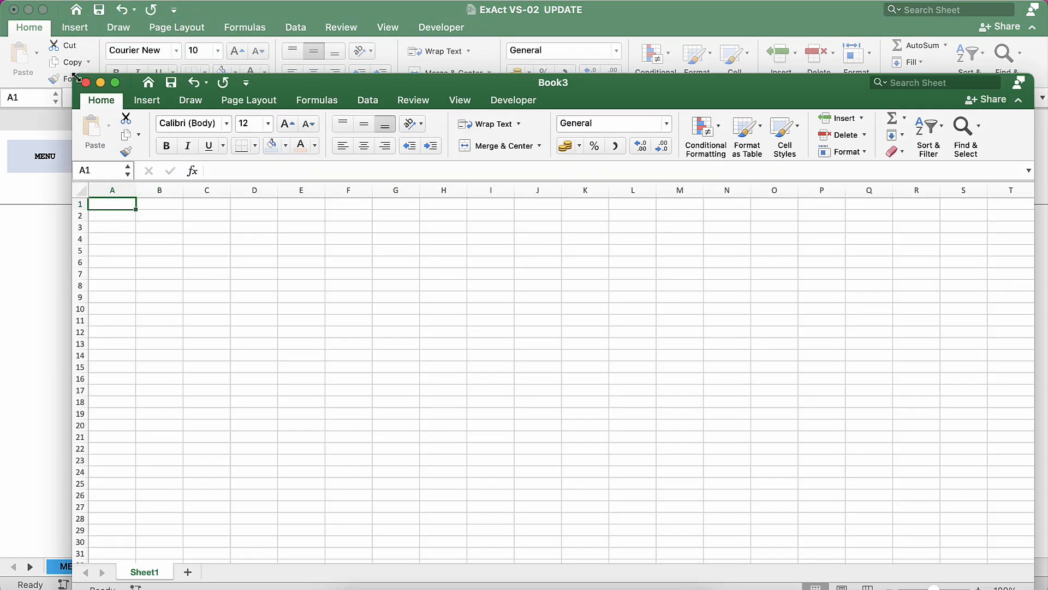
pyautogui.moveTo(77, 77); pyautogui.dragTo(4, 4)
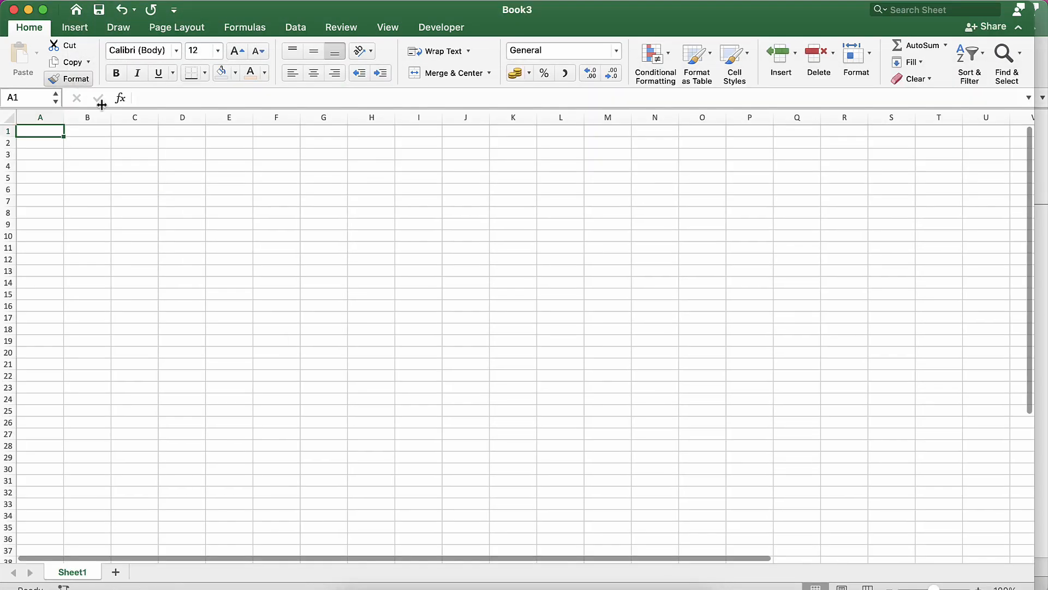
# Increase the height of all rows in the blank sheet and align every cell's content vertically to the middle.
pyautogui.click(9, 118)
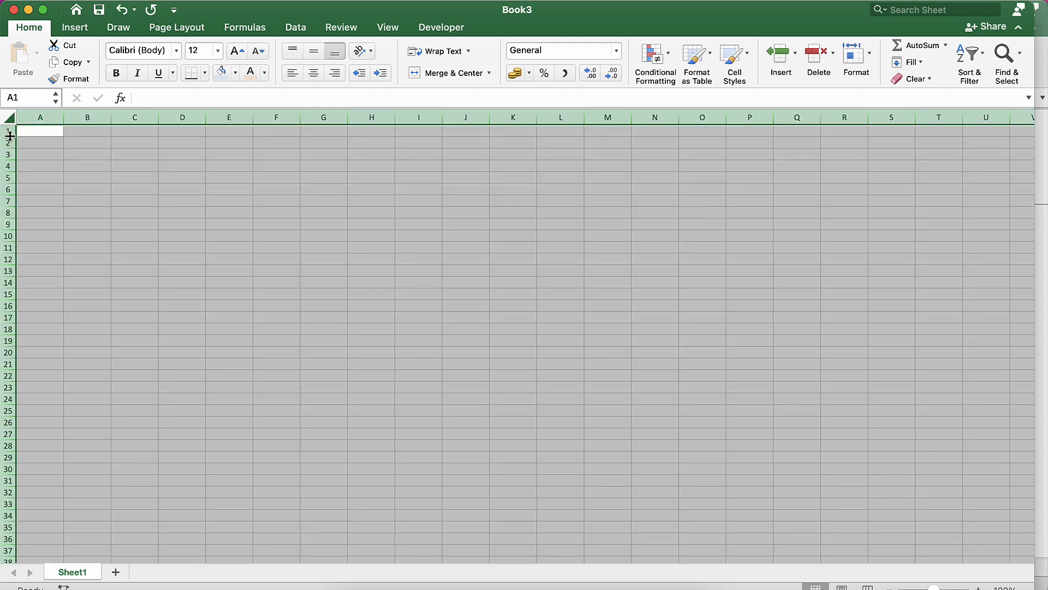
pyautogui.moveTo(10, 135); pyautogui.dragTo(9, 142)
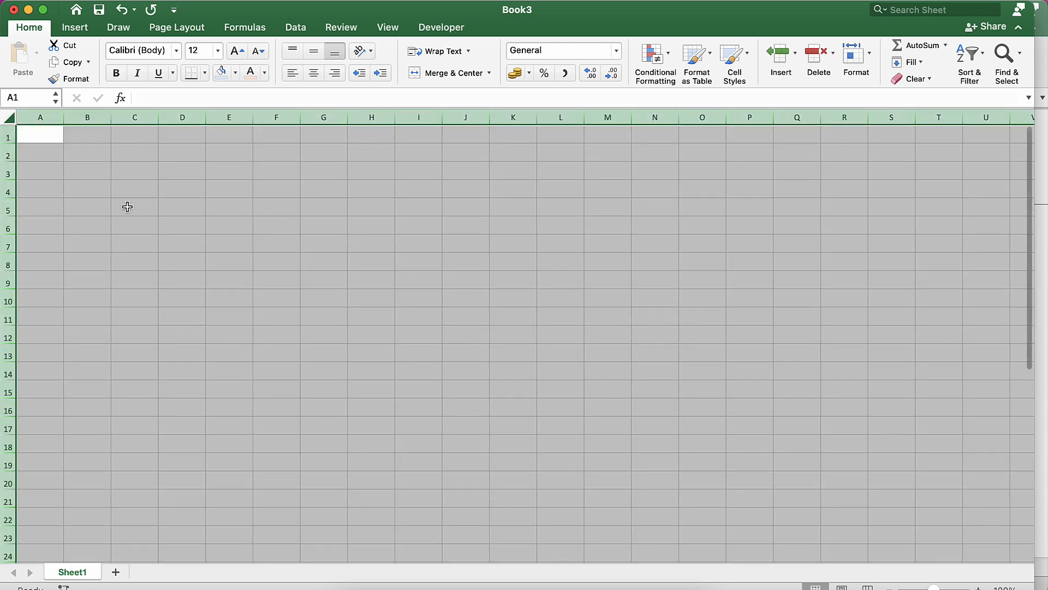
pyautogui.click(314, 50)
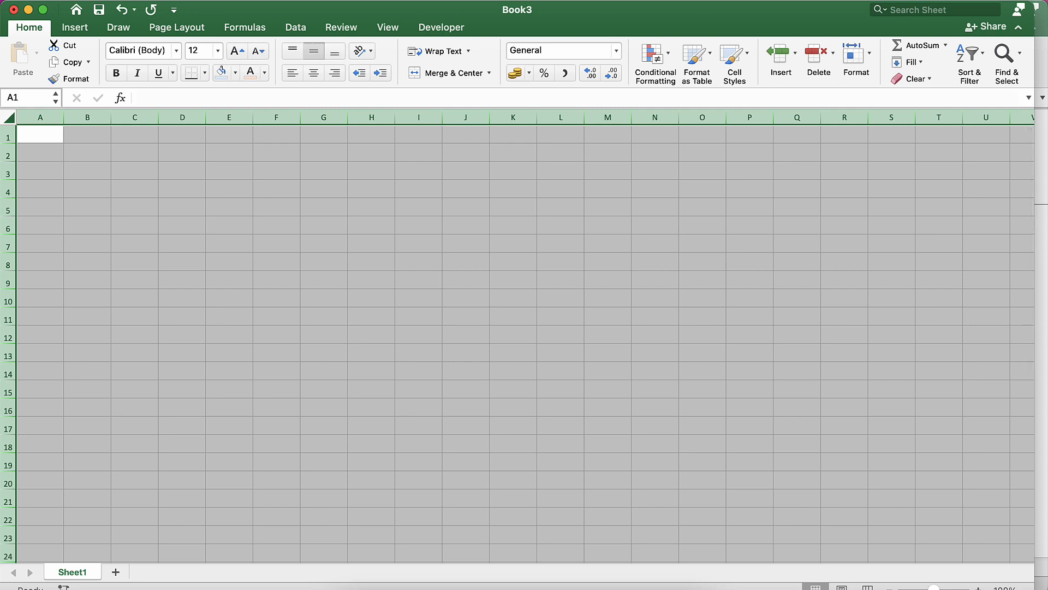
pyautogui.click(979, 588)
pyautogui.click(979, 589)
pyautogui.click(978, 589)
pyautogui.click(979, 589)
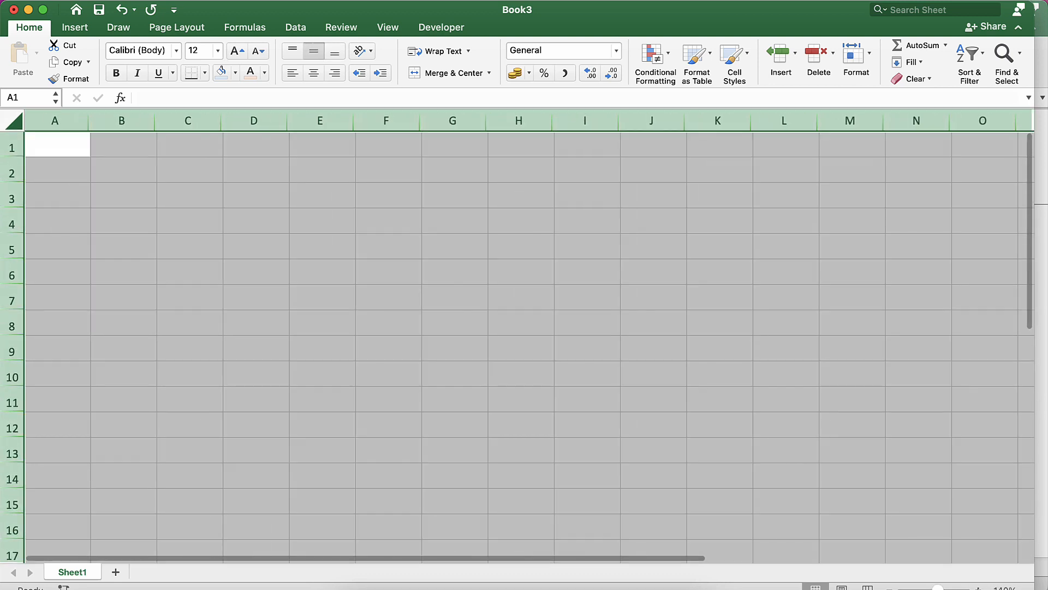
# Enter the first note "1) Tanggal Cut off" in cell B2.
pyautogui.click(124, 169)
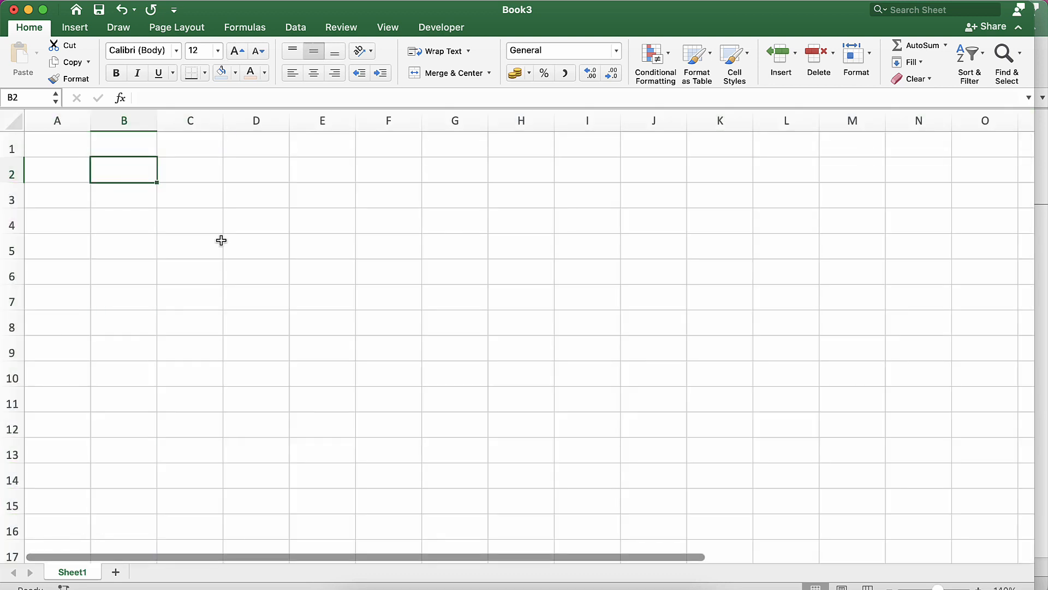
pyautogui.write('1)')
pyautogui.press('BackSpace')
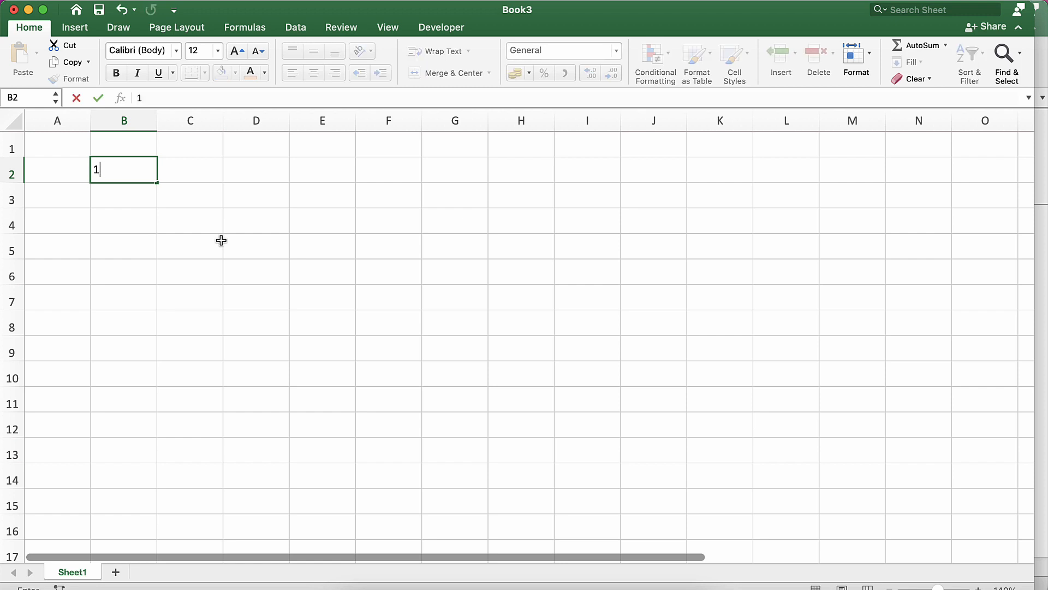
pyautogui.write(') TAN')
pyautogui.press('BackSpace')
pyautogui.press('BackSpace')
pyautogui.press('BackSpace')
pyautogui.write('Tanggal C')
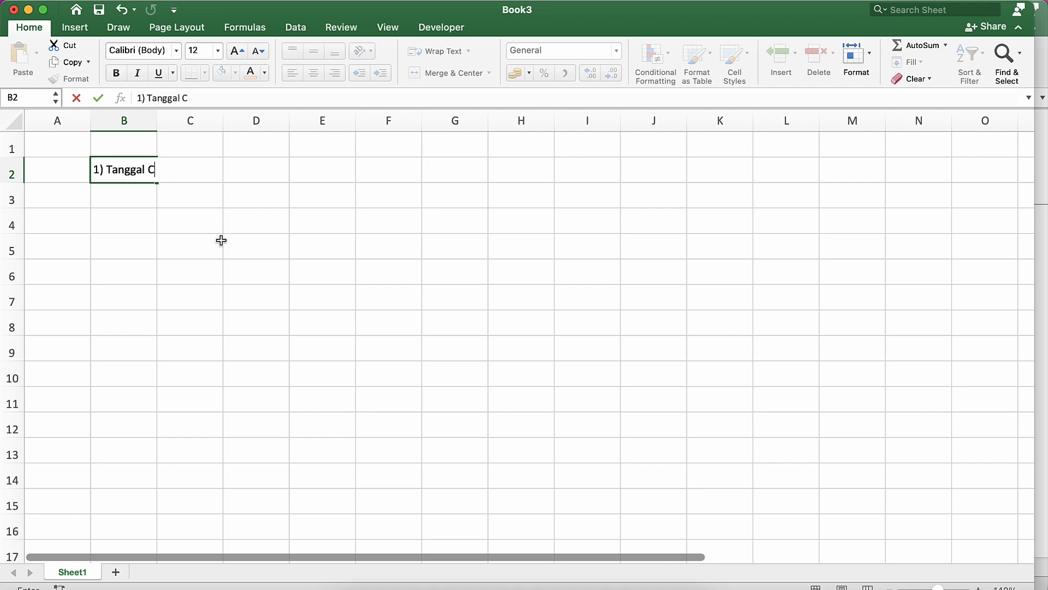
pyautogui.write('ut off')
pyautogui.press('Return')
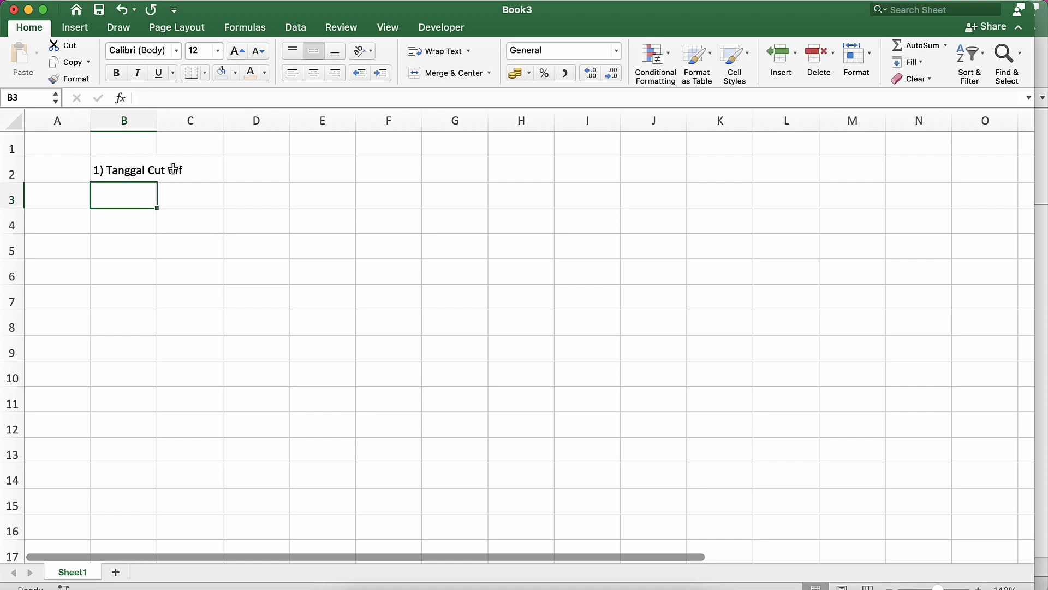
# Add the second note "2) Sesuaikan List Akun Yang dibutuhkan" in cell B3.
pyautogui.write('2) ')
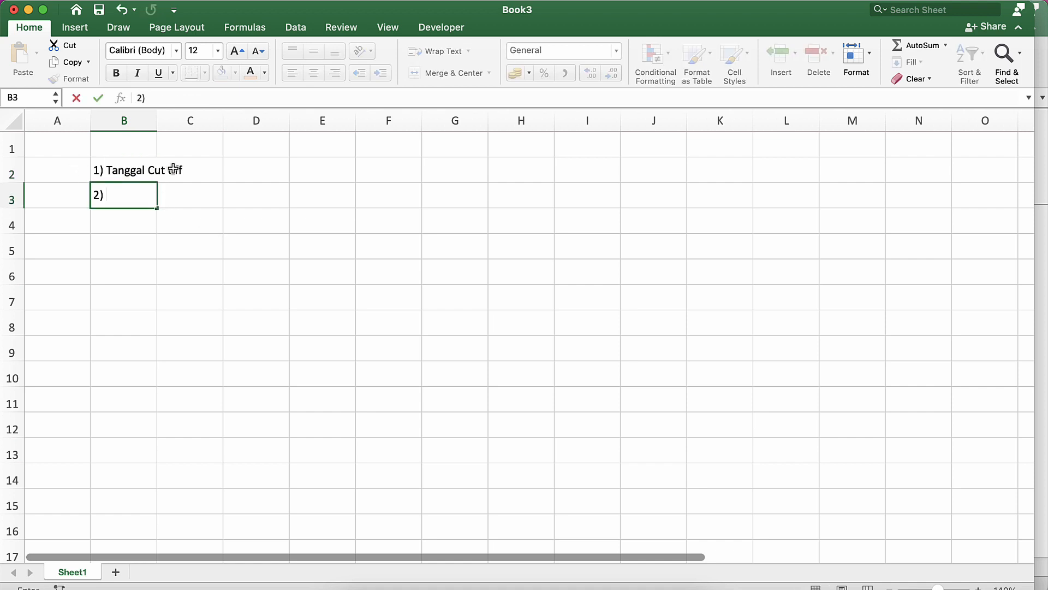
pyautogui.write('Sesuaikan List Akun')
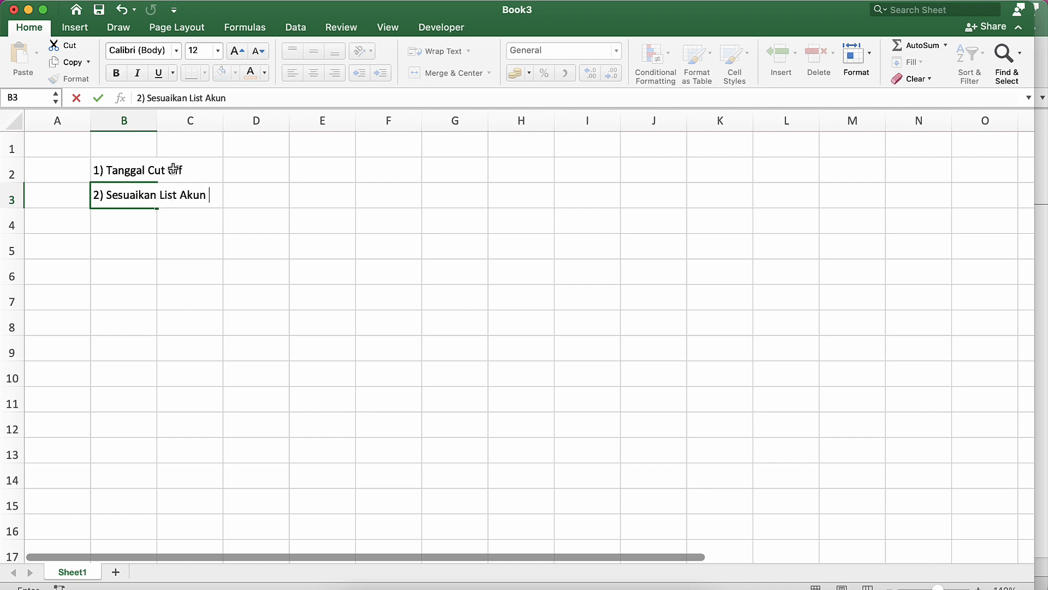
pyautogui.write(' Yang dibutuhkan')
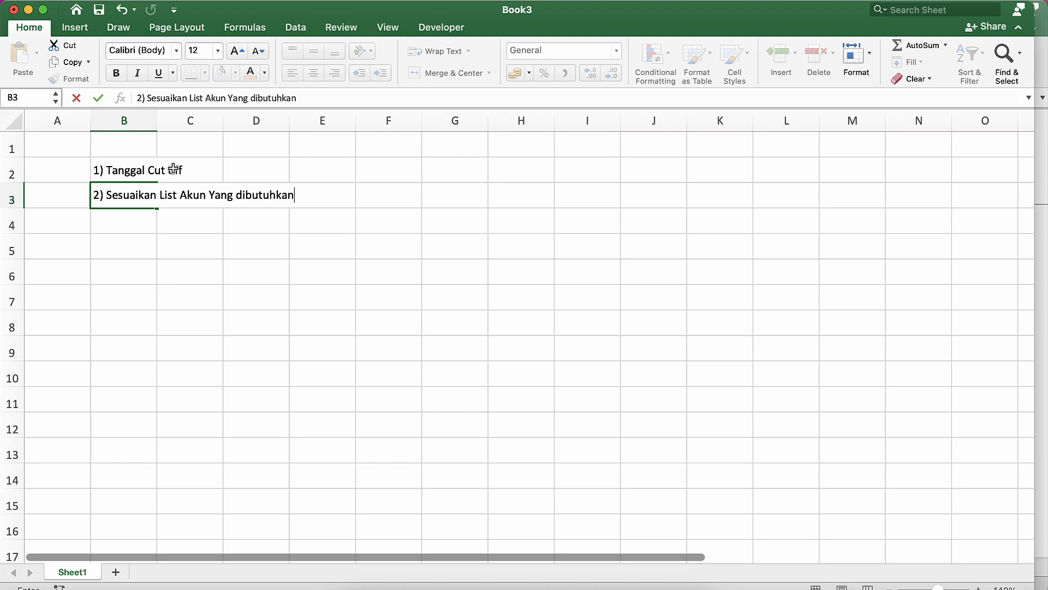
pyautogui.press('Return')
pyautogui.click(278, 288)
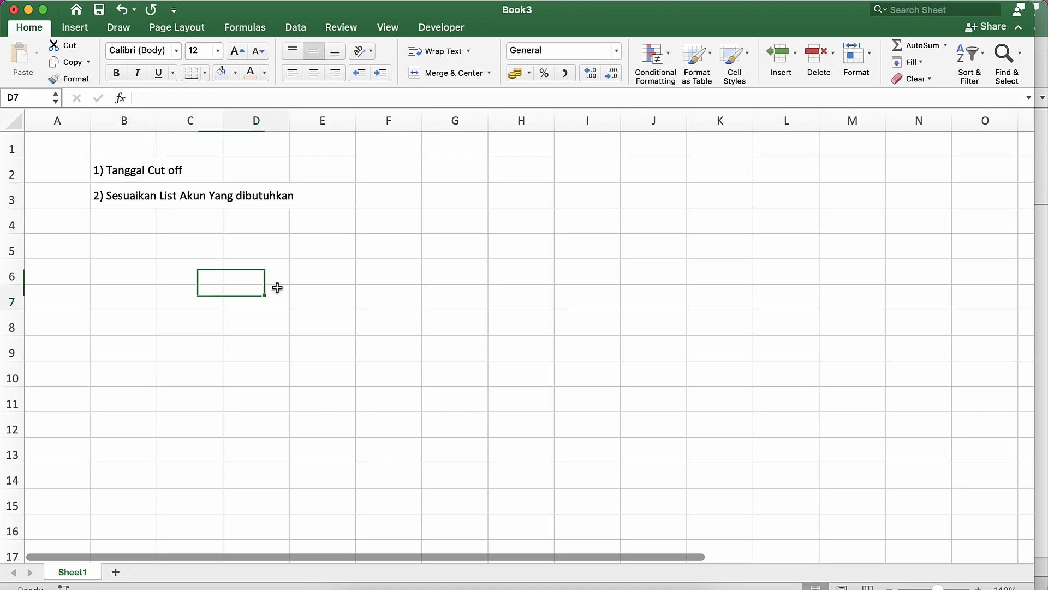
# Minimize the Book3 notes workbook and switch to the ExAct VS-02 UPDATE workbook.
pyautogui.hotkey('ctrl', 'Down')
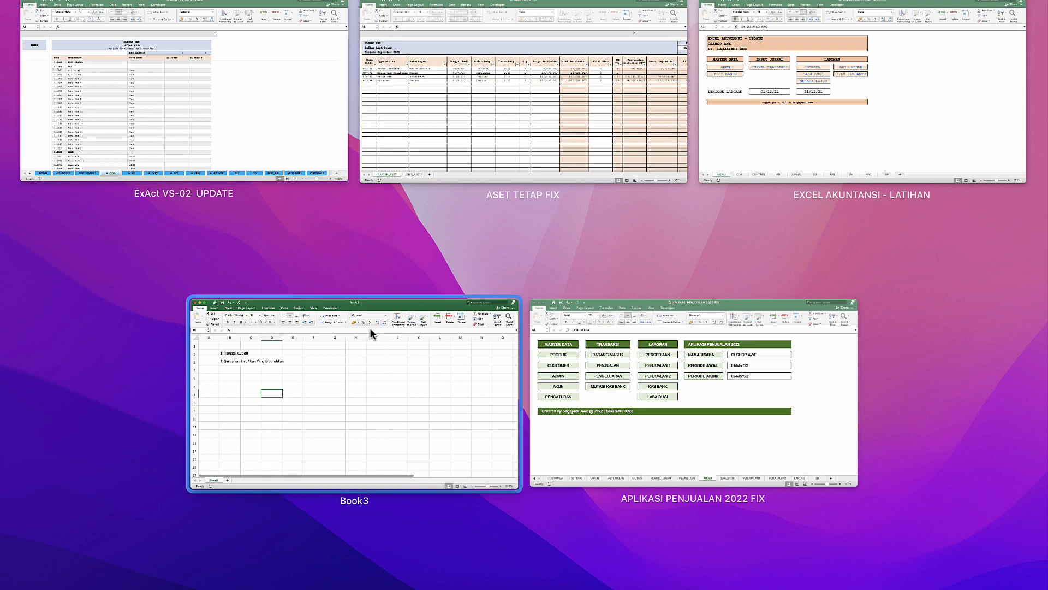
pyautogui.click(374, 376)
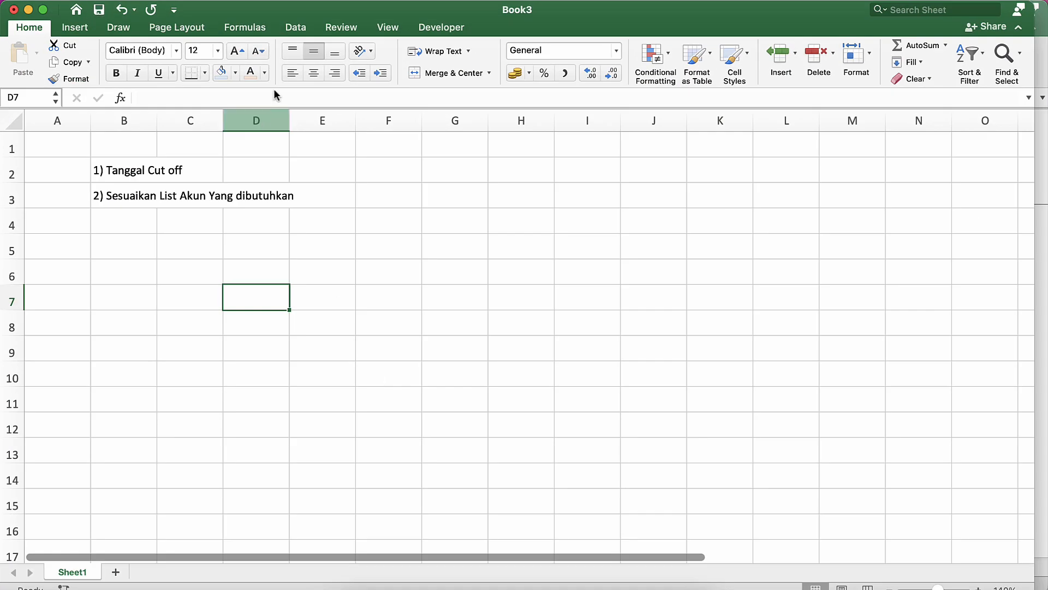
pyautogui.click(28, 10)
pyautogui.hotkey('ctrl', 'Down')
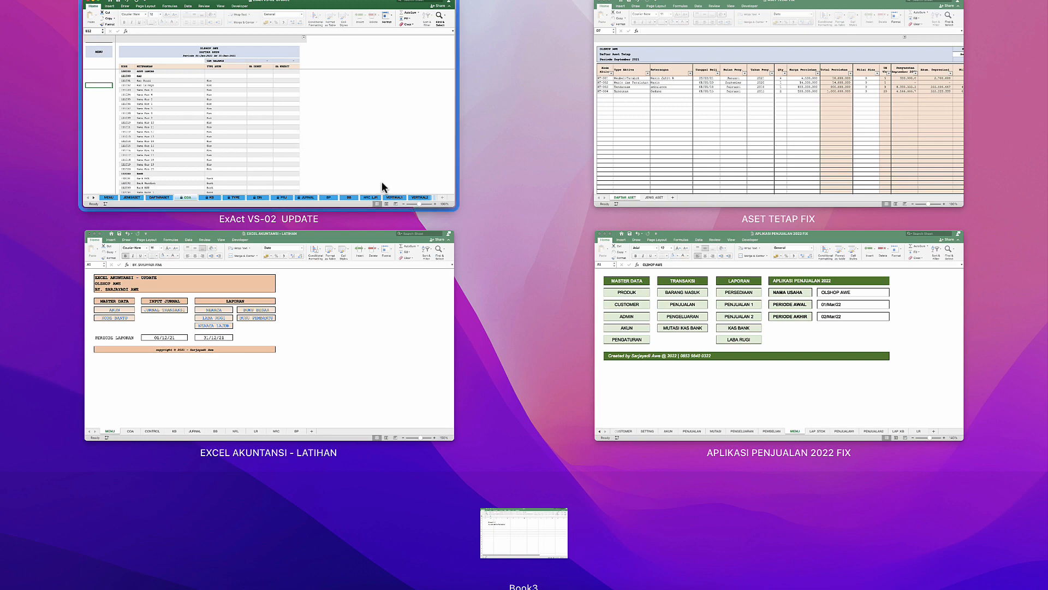
pyautogui.click(319, 149)
# Examine the COA account list from Aset Lancar through the Kas, Bank and Piutang groups and their account types.
pyautogui.click(242, 210)
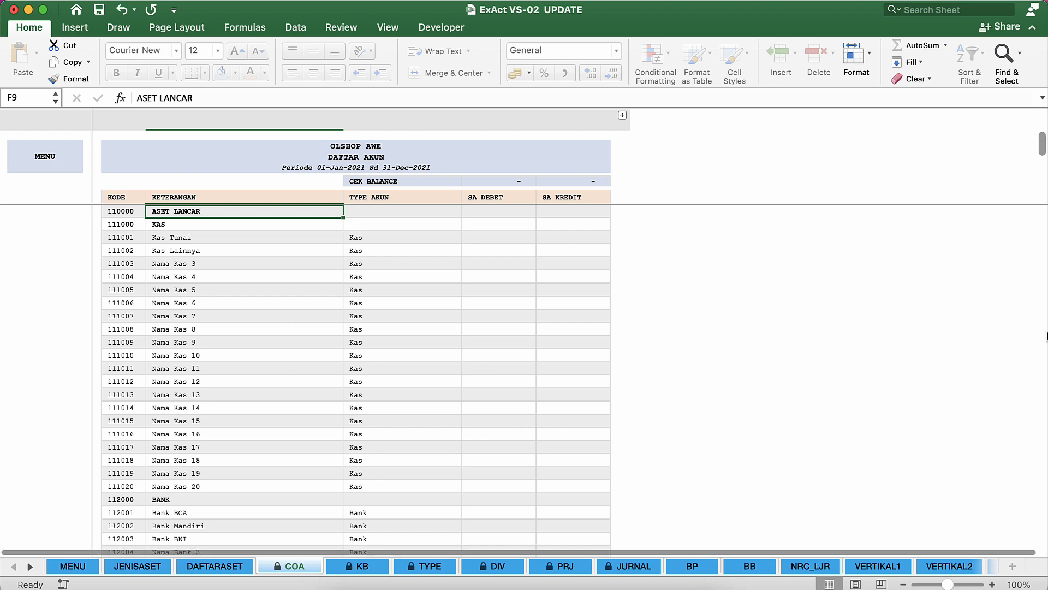
pyautogui.click(377, 245)
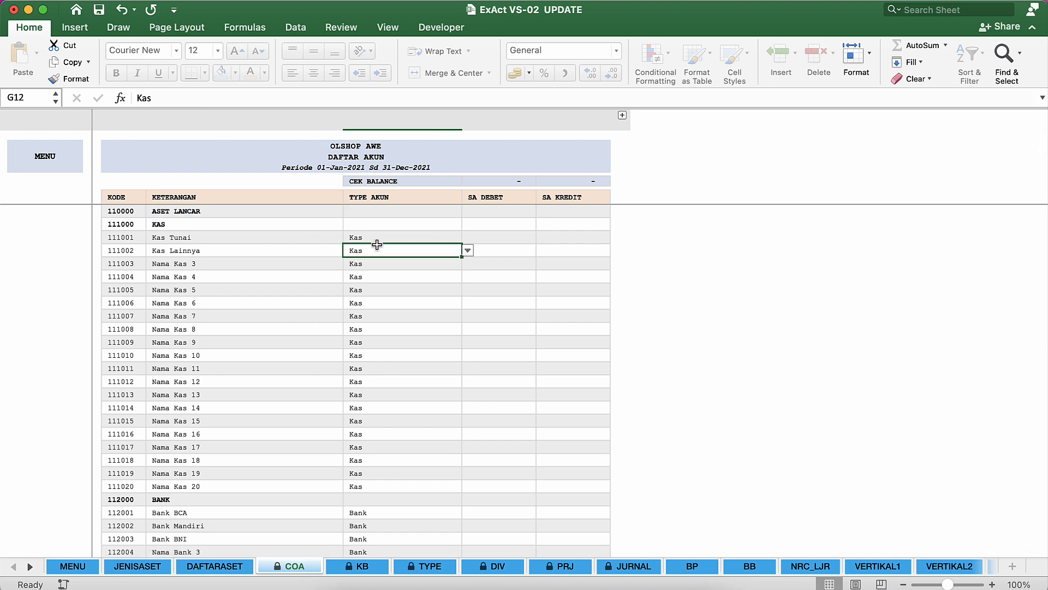
pyautogui.click(237, 264)
pyautogui.scroll(-15, 237, 263)
pyautogui.scroll(15, 237, 263)
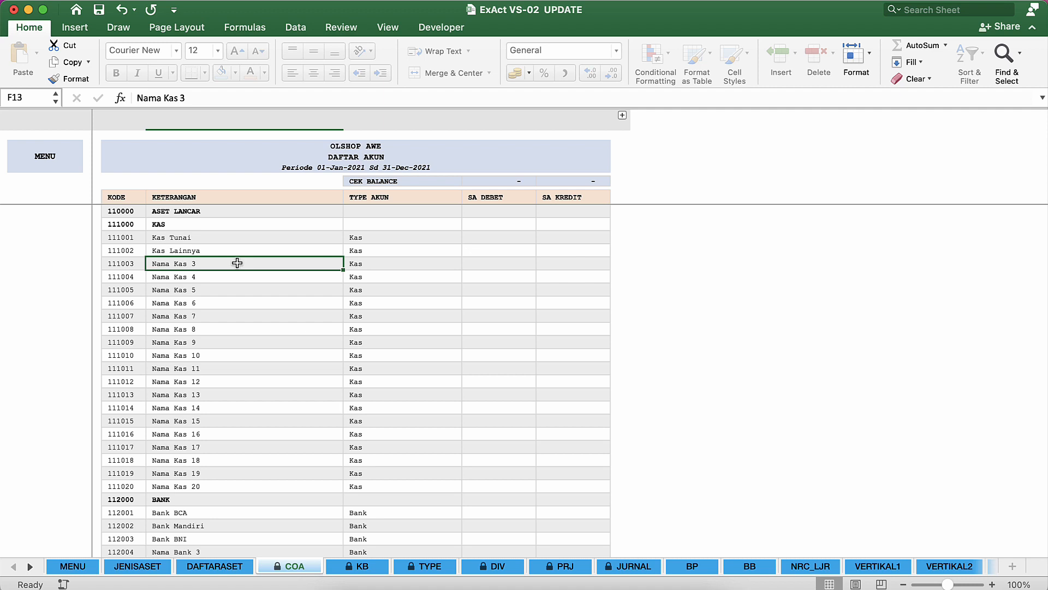
pyautogui.click(247, 221)
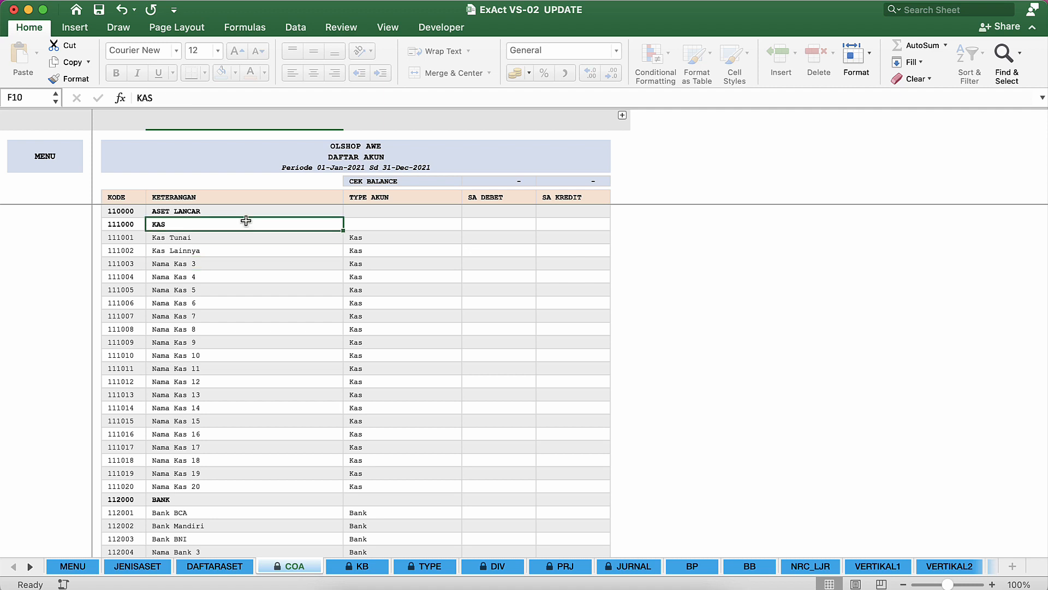
pyautogui.click(214, 271)
pyautogui.scroll(-10, 214, 271)
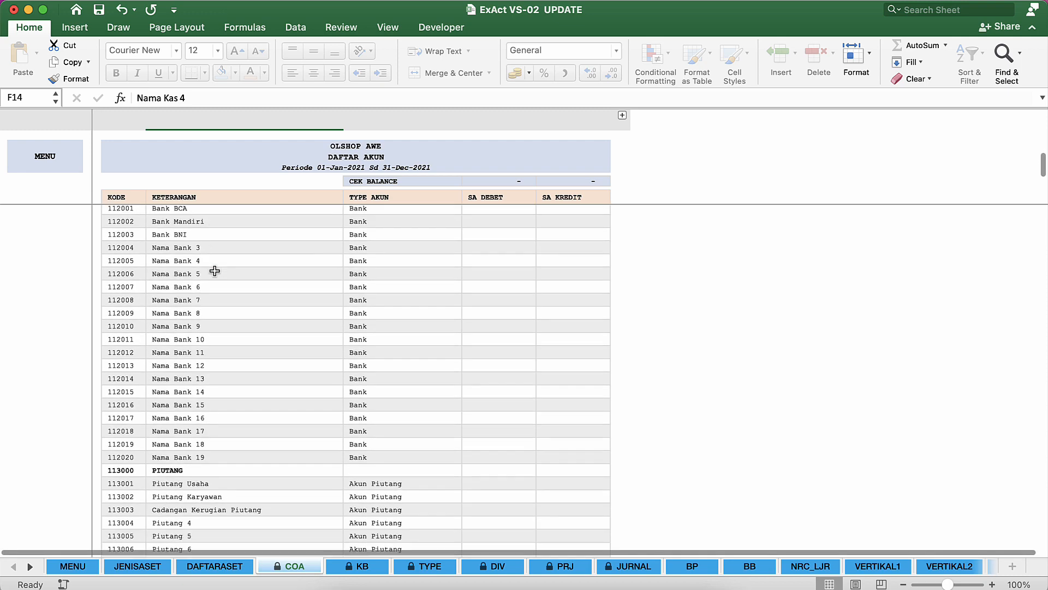
pyautogui.scroll(10, 214, 271)
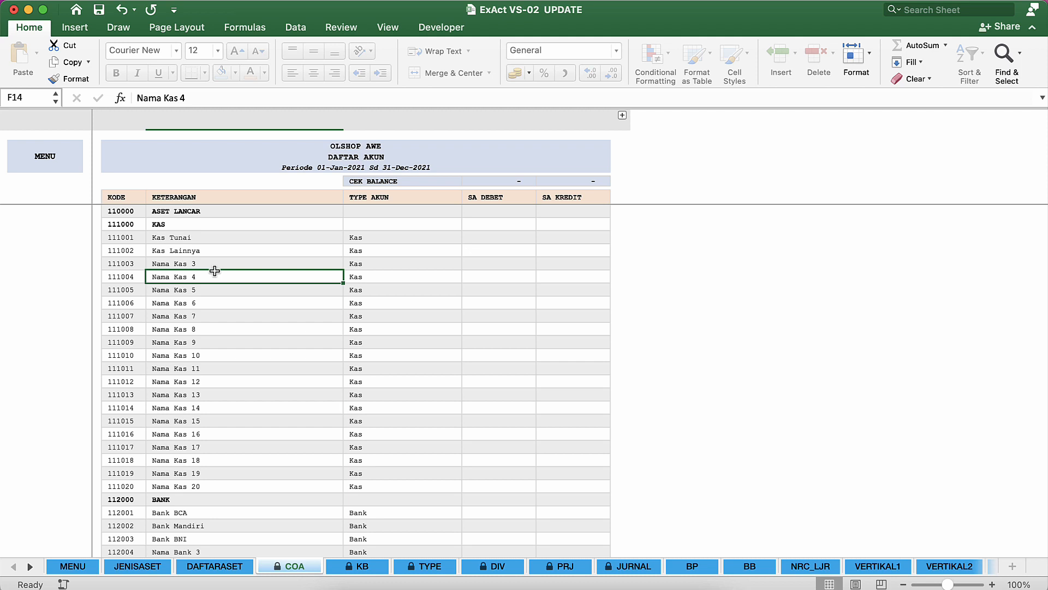
# Review the KAS heading and the individual cash account names beneath it, including Kas Tunai and Kas Lainnya.
pyautogui.click(184, 234)
pyautogui.click(190, 226)
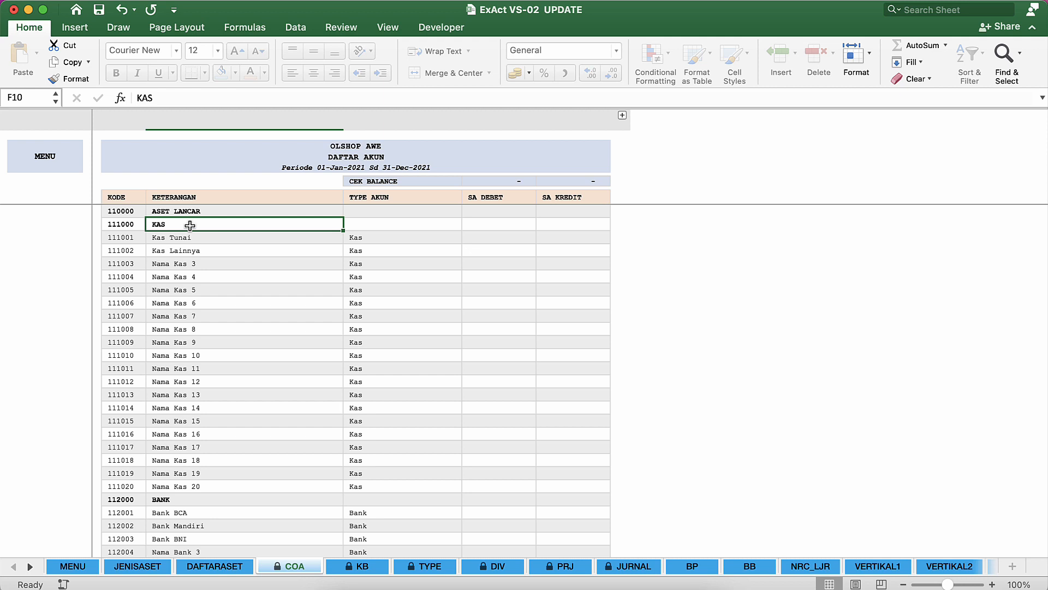
pyautogui.click(174, 321)
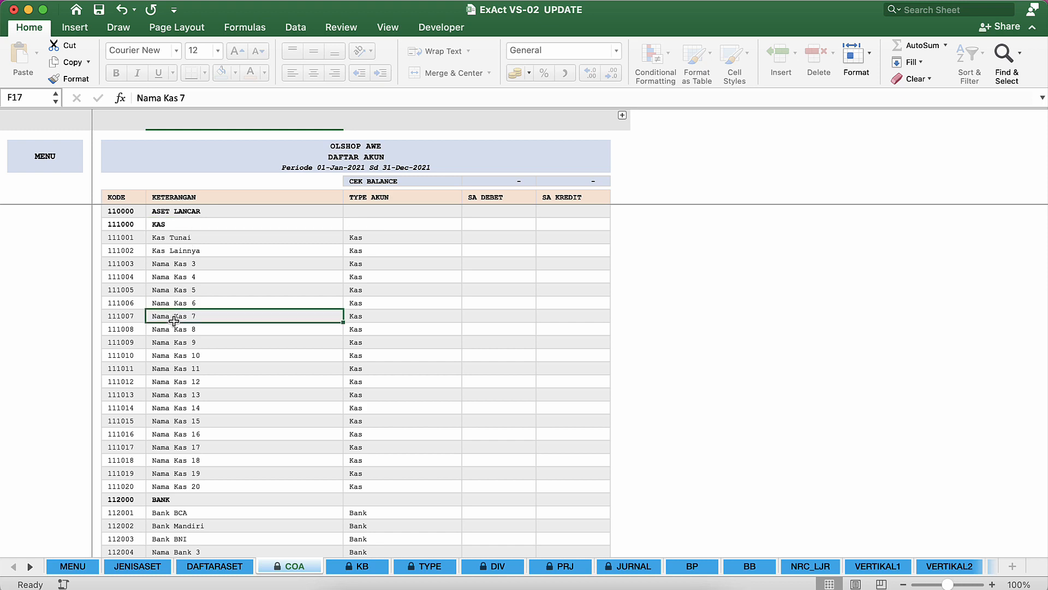
pyautogui.scroll(-5, 174, 321)
pyautogui.scroll(5, 174, 321)
pyautogui.click(254, 295)
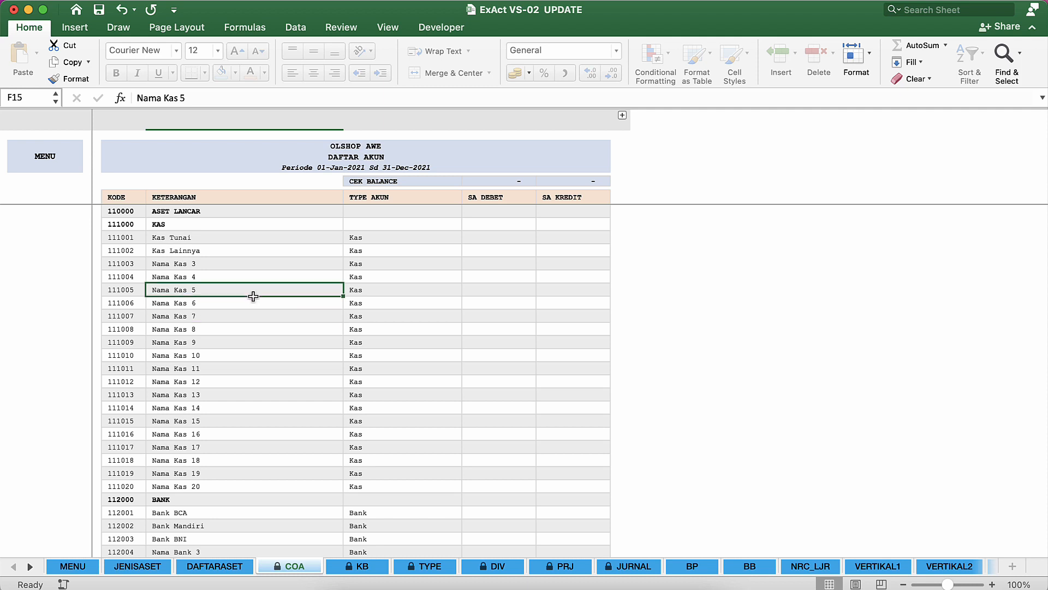
pyautogui.click(253, 247)
pyautogui.click(306, 236)
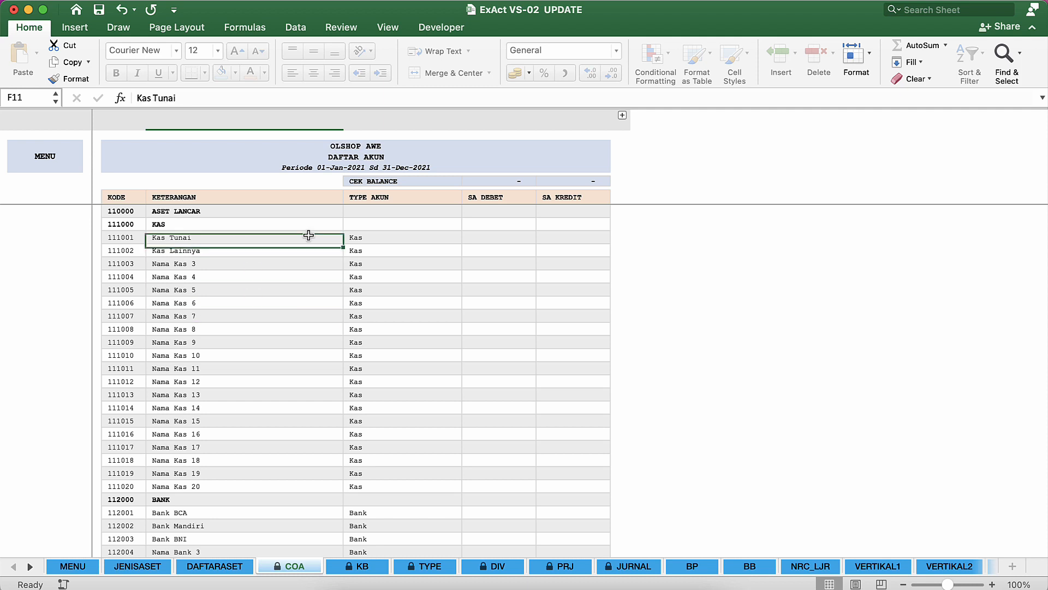
# Remove the protection from the COA sheet by entering the sheet password.
pyautogui.click(501, 235)
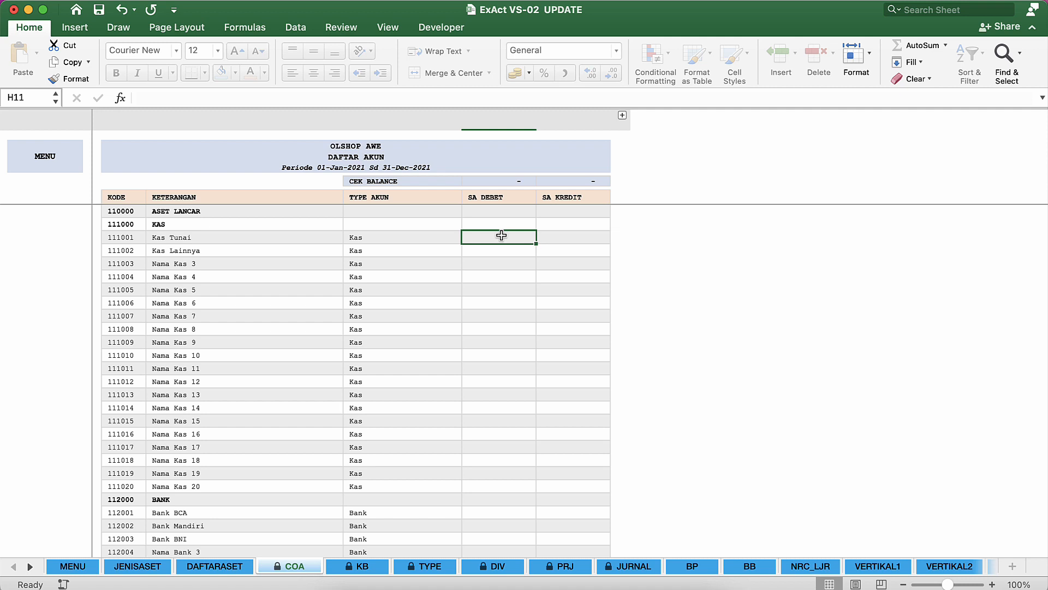
pyautogui.doubleClick(611, 179)
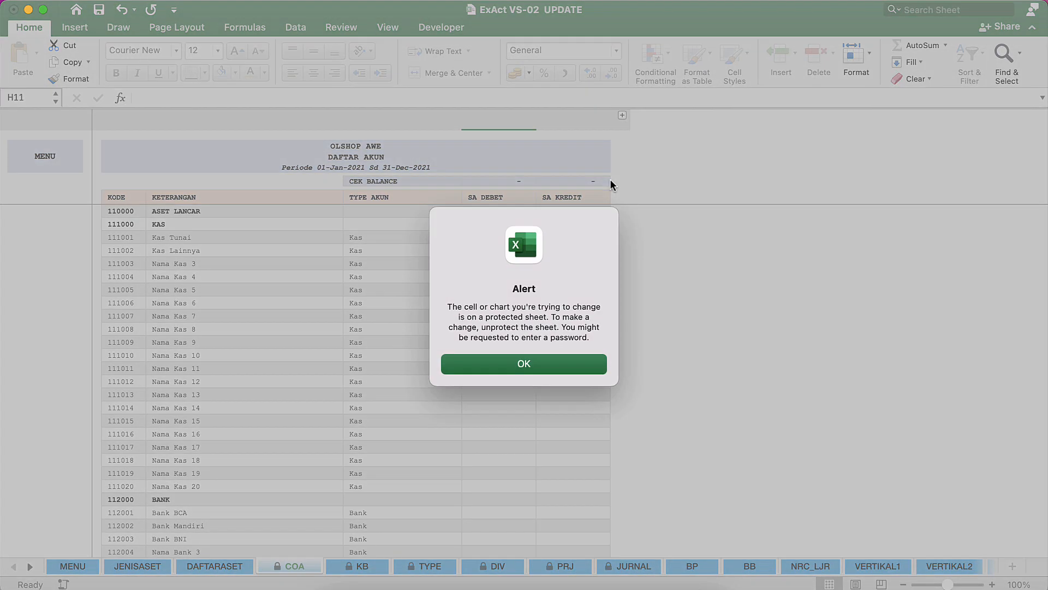
pyautogui.click(527, 365)
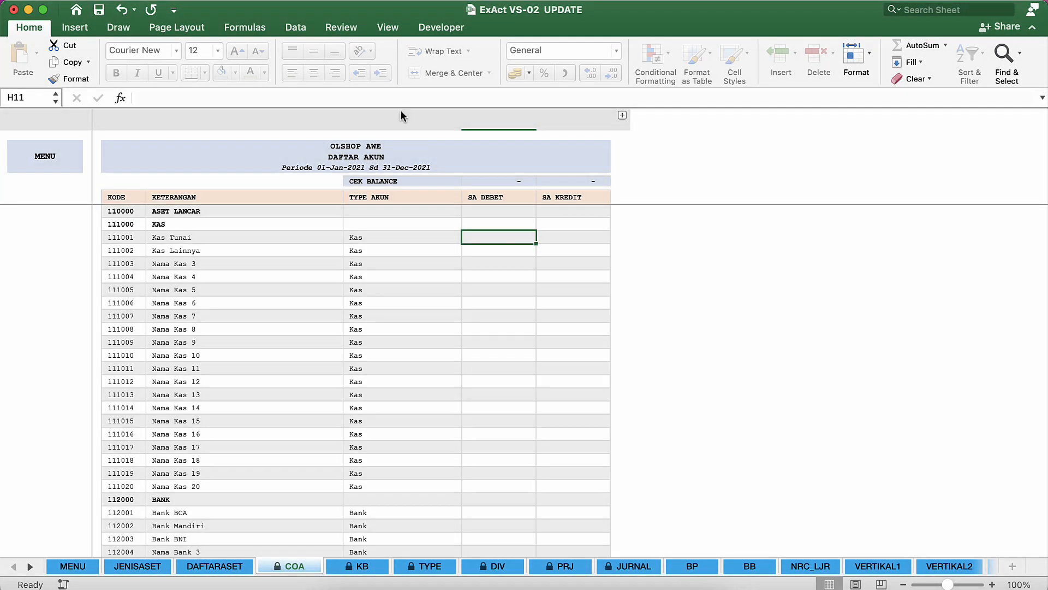
pyautogui.click(333, 27)
pyautogui.click(553, 54)
pyautogui.write('*')
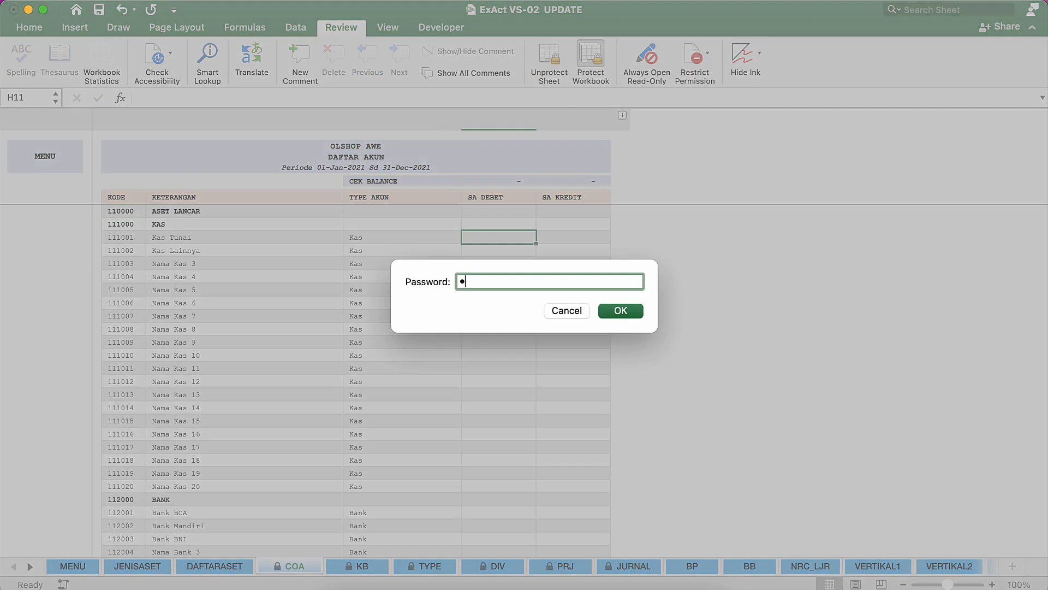
pyautogui.press('Return')
# Enter an SA DEBET opening balance of 50.000 for the Kas Tunai account.
pyautogui.click(506, 229)
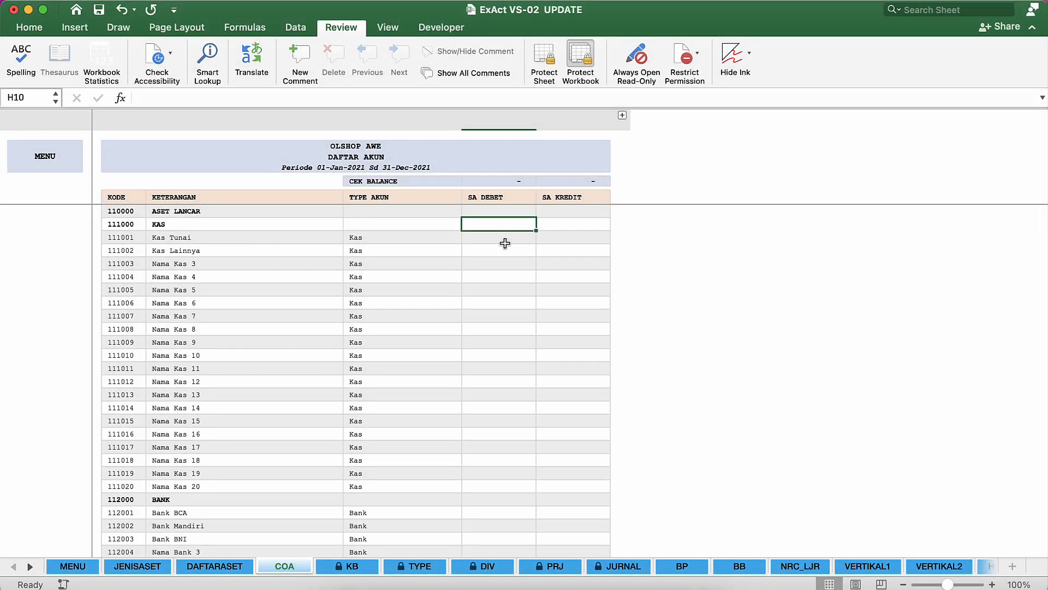
pyautogui.click(504, 243)
pyautogui.write('50')
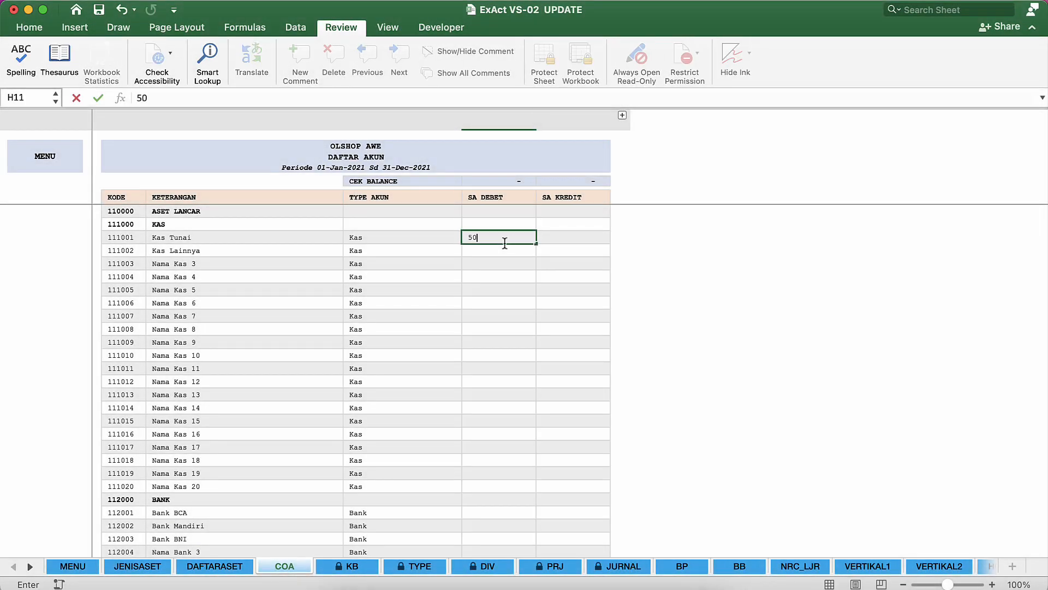
pyautogui.write('.000')
pyautogui.press('Return')
pyautogui.click(504, 243)
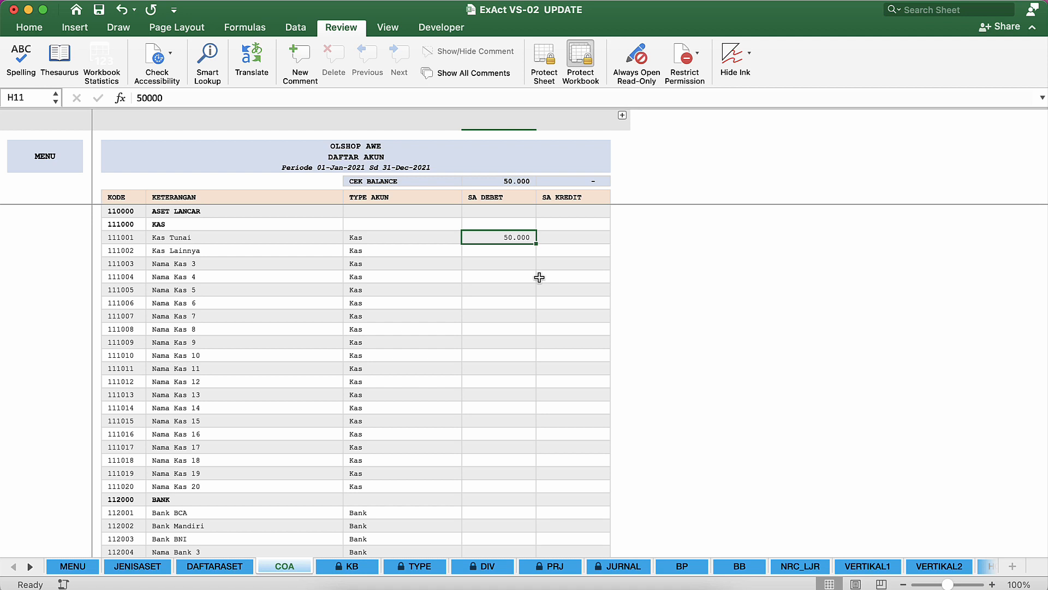
# Enter an SA DEBET opening balance of 1.200.000 for the Bank BCA account.
pyautogui.click(518, 251)
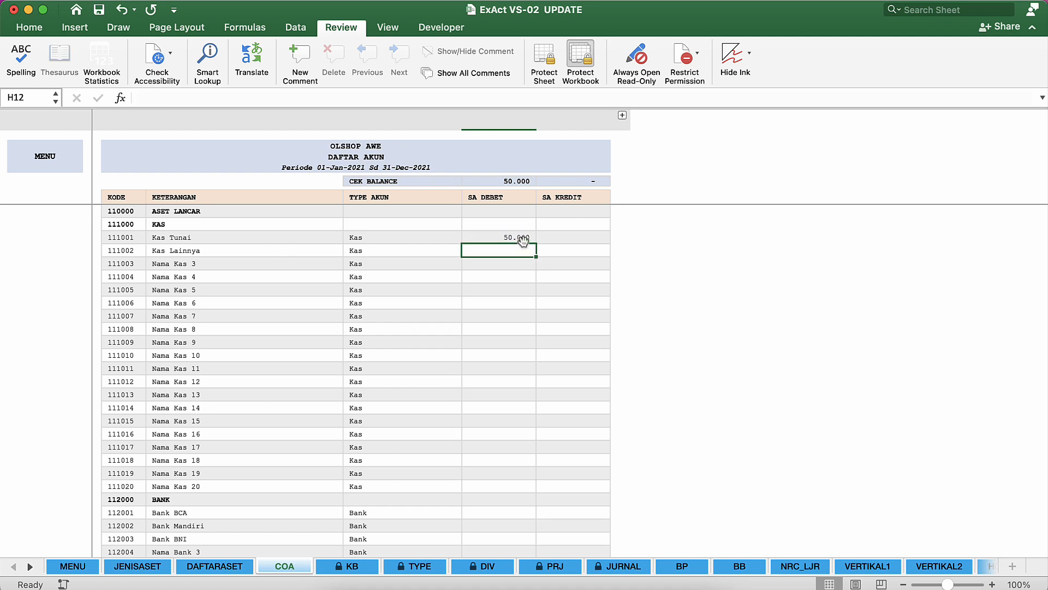
pyautogui.click(521, 238)
pyautogui.click(518, 275)
pyautogui.scroll(-5, 518, 276)
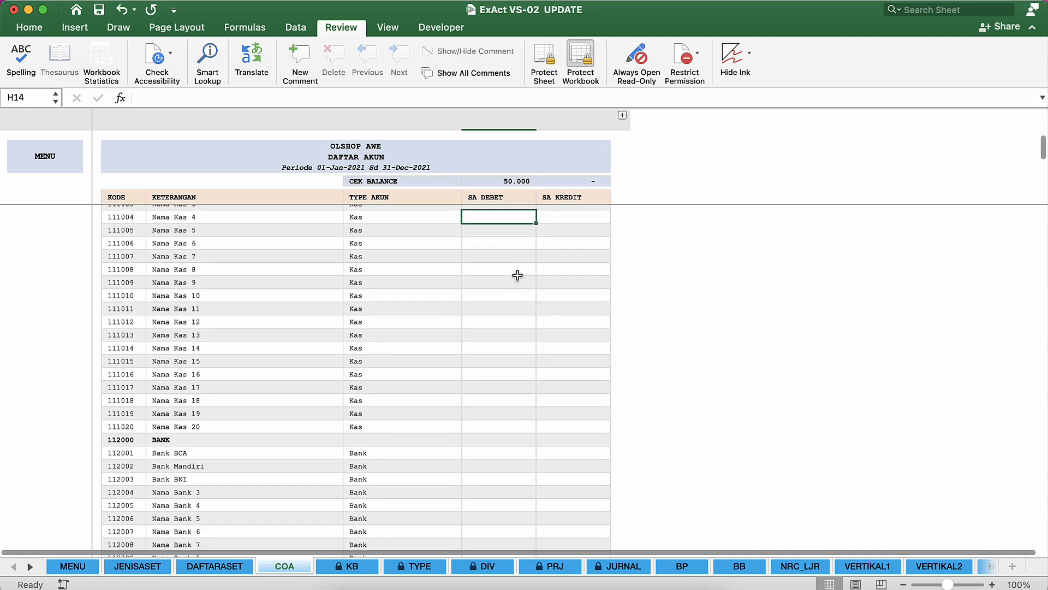
pyautogui.click(501, 328)
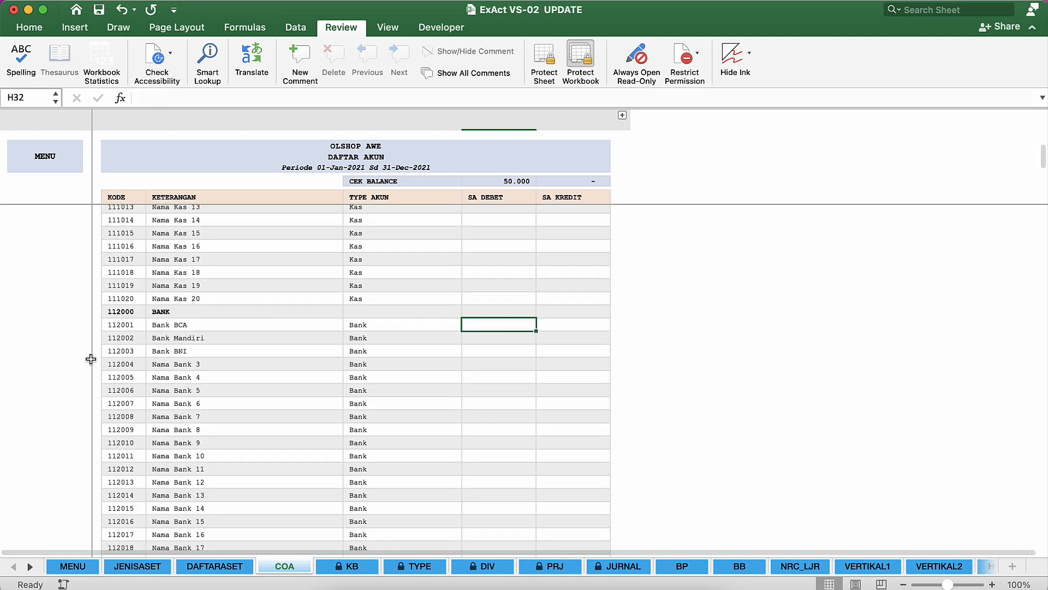
pyautogui.click(178, 326)
pyautogui.scroll(4, 179, 326)
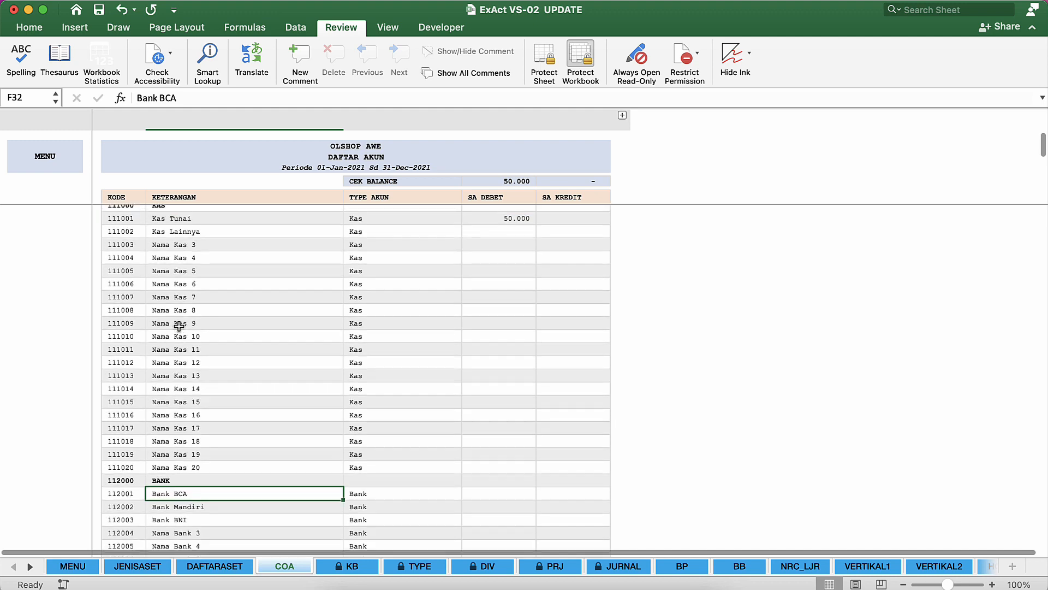
pyautogui.scroll(-4, 179, 326)
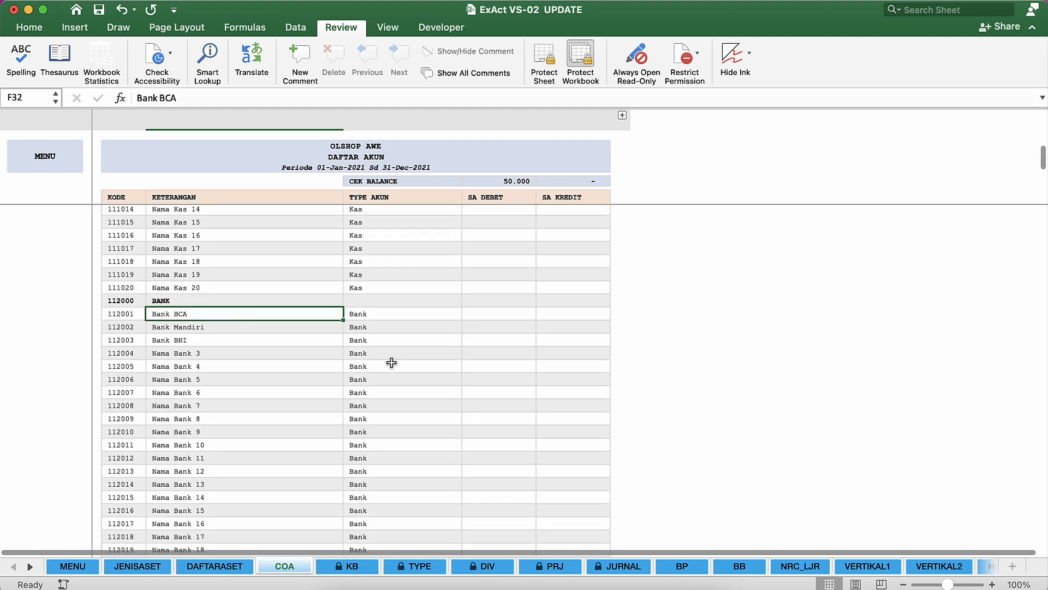
pyautogui.click(511, 317)
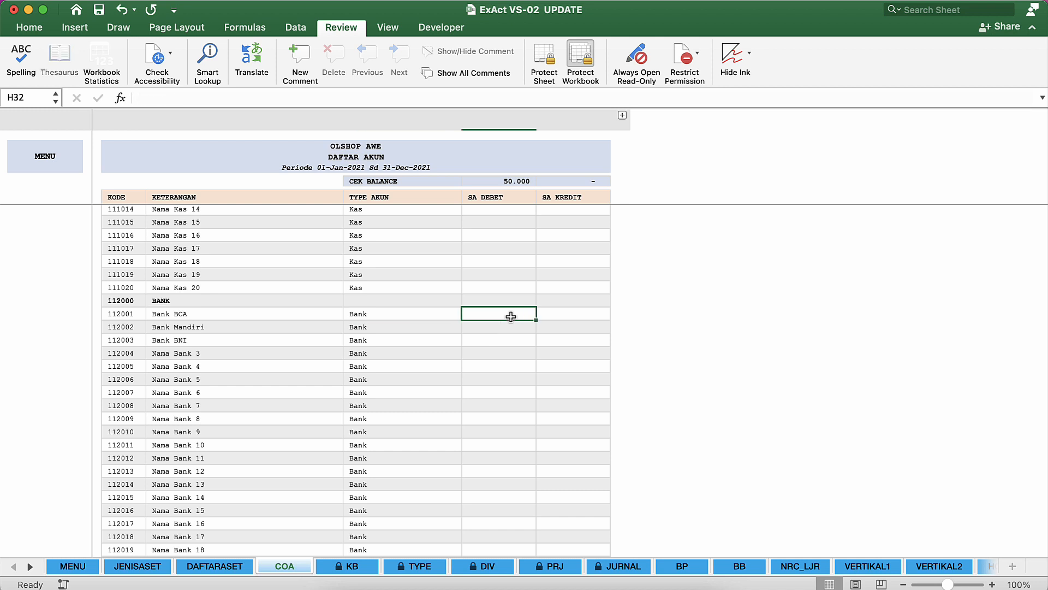
pyautogui.write('1.200.00')
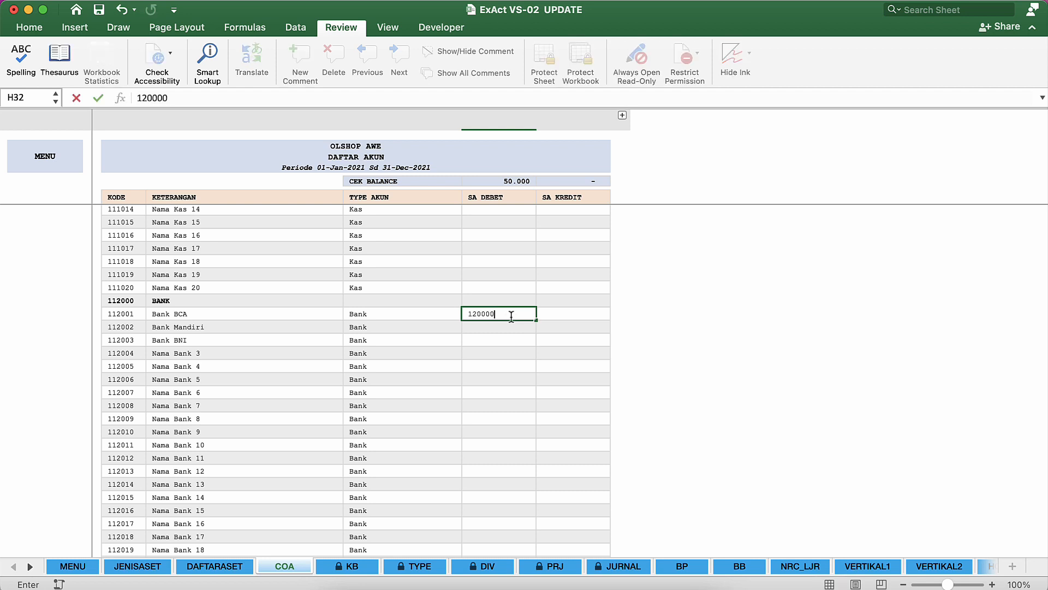
pyautogui.write('0')
pyautogui.press('Return')
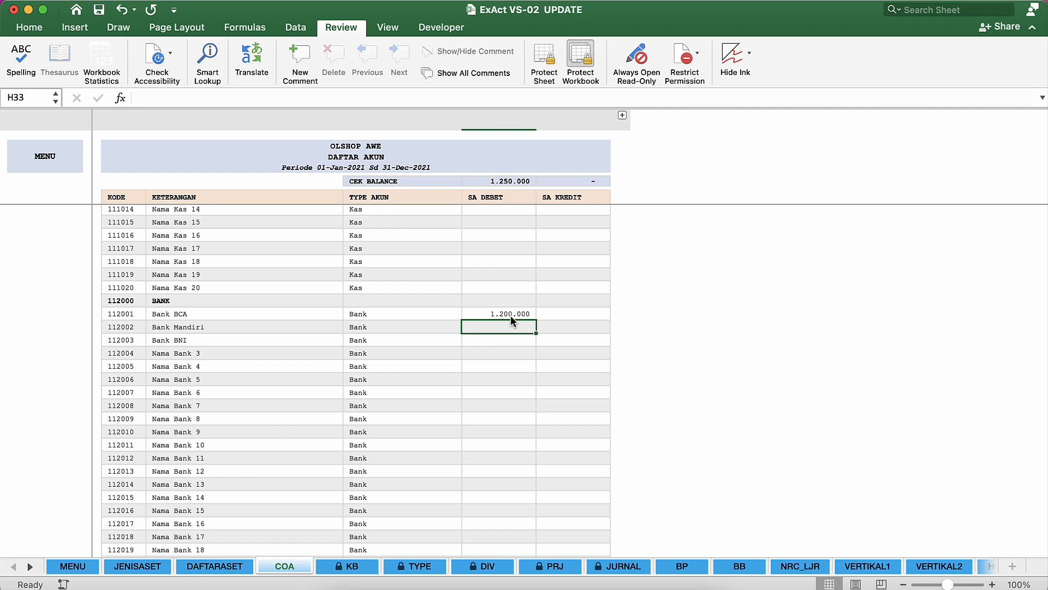
# Go past the Piutang group in the account list and select the SA DEBET cell of Persediaan Barang.
pyautogui.scroll(-10, 511, 319)
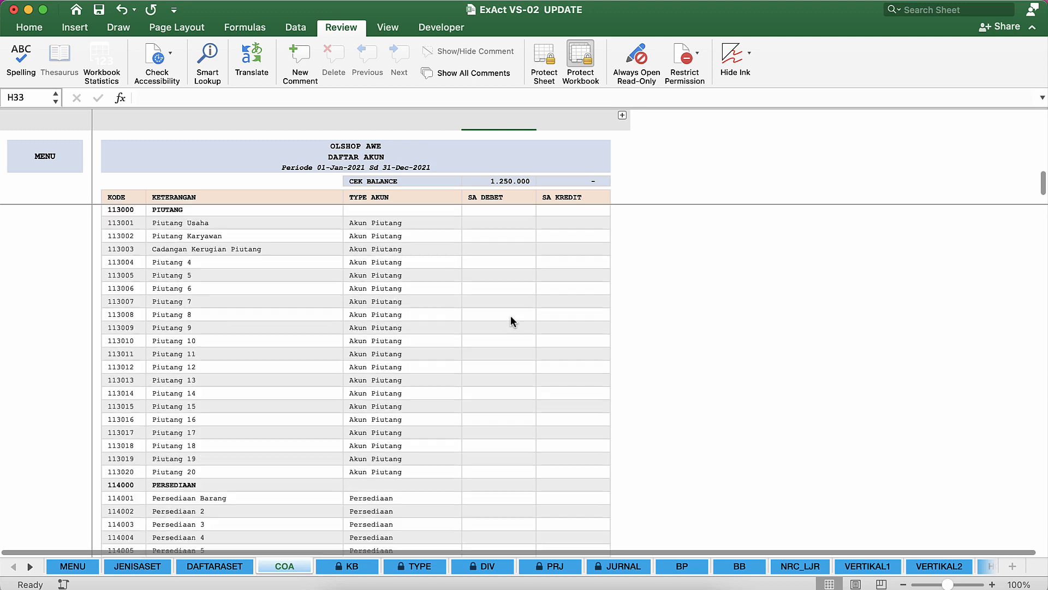
pyautogui.scroll(-5, 509, 315)
pyautogui.click(495, 294)
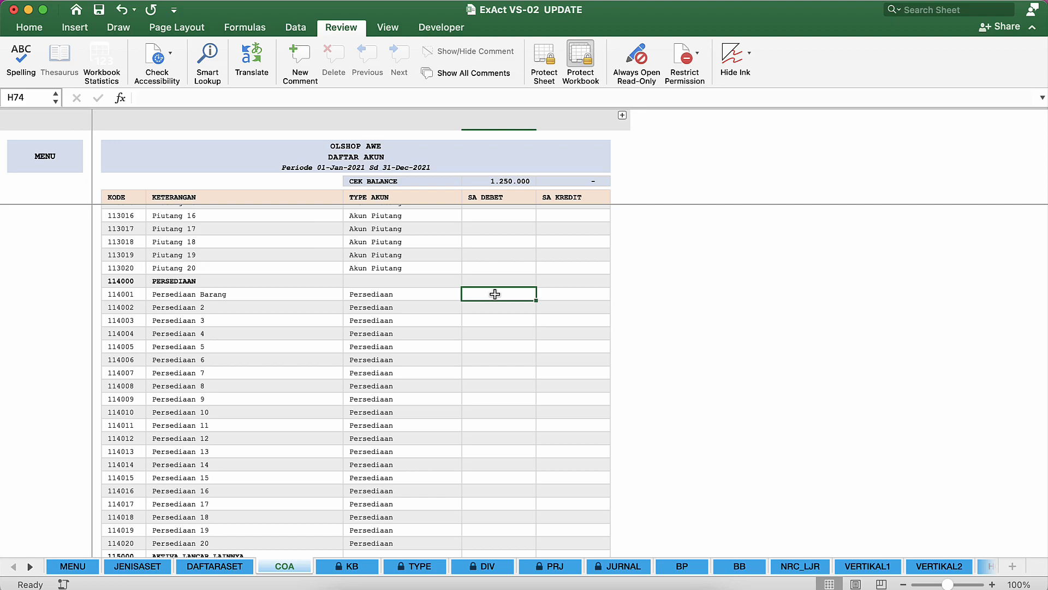
# Switch to the APLIKASI PENJUALAN 2022 FIX workbook and set PERIODE AWAL to 01/Jan/21.
pyautogui.hotkey('ctrl', 'Down')
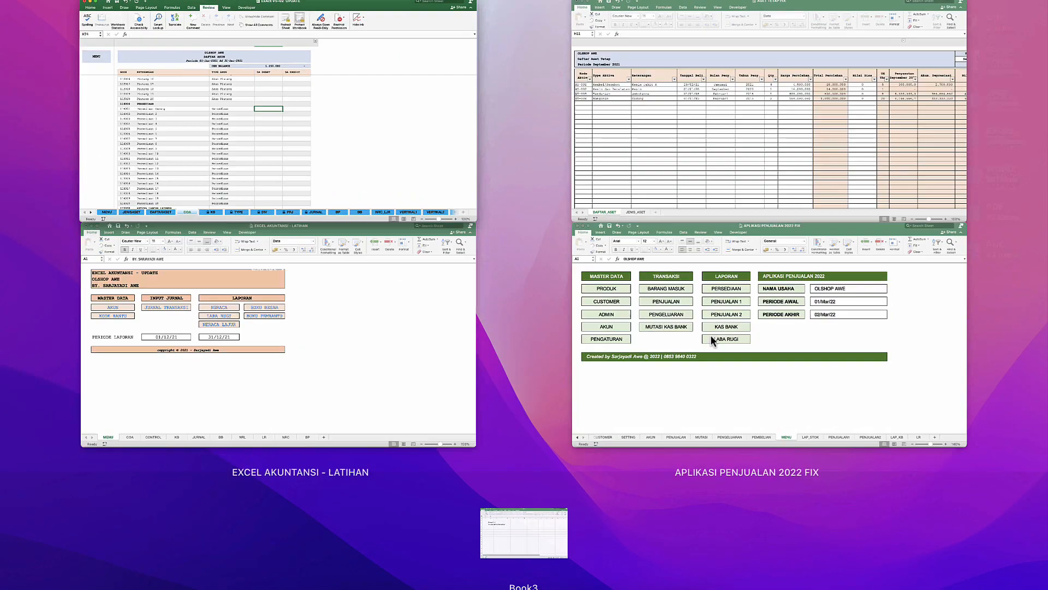
pyautogui.click(710, 335)
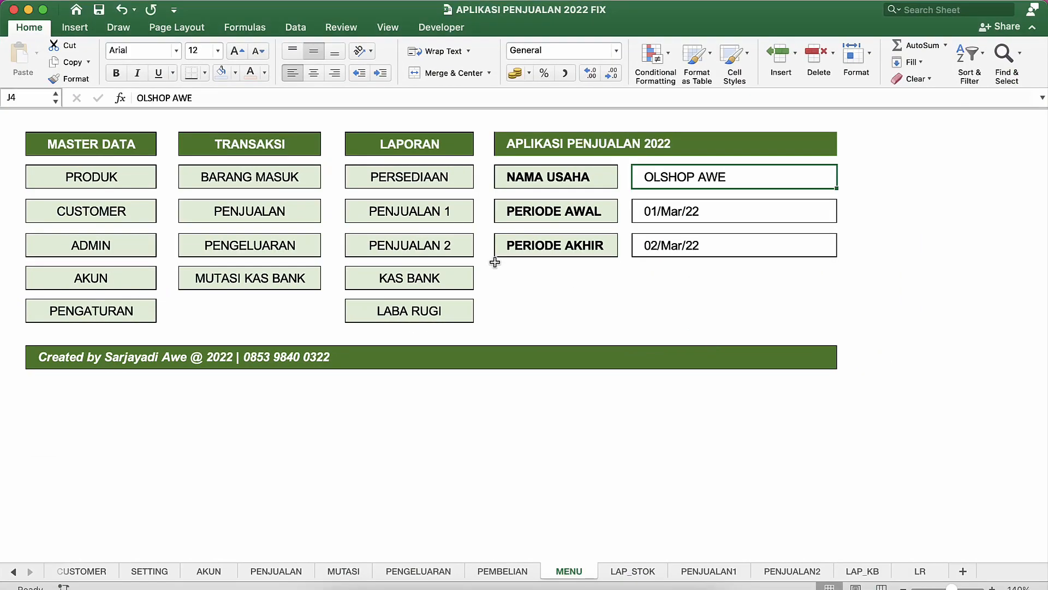
pyautogui.click(527, 295)
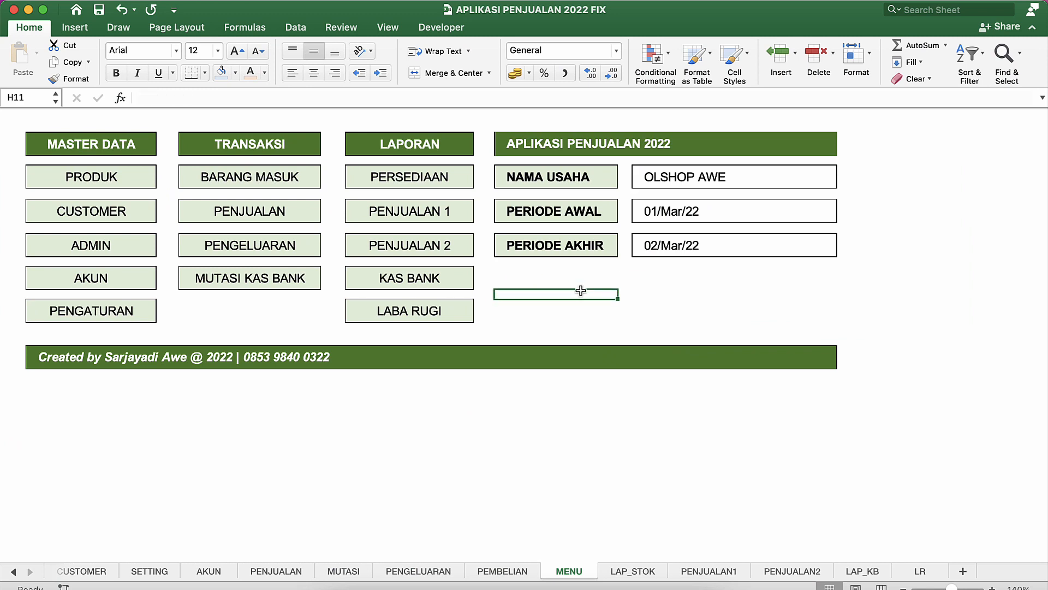
pyautogui.click(730, 214)
pyautogui.doubleClick(677, 210)
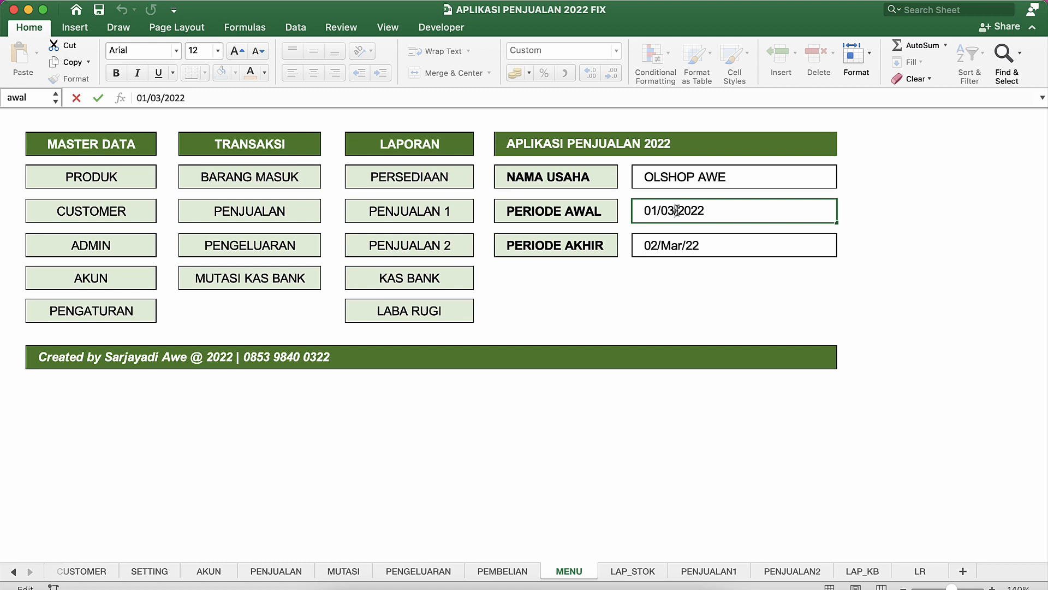
pyautogui.press('BackSpace')
pyautogui.write('1')
pyautogui.press('BackSpace')
pyautogui.write('1')
pyautogui.press('Return')
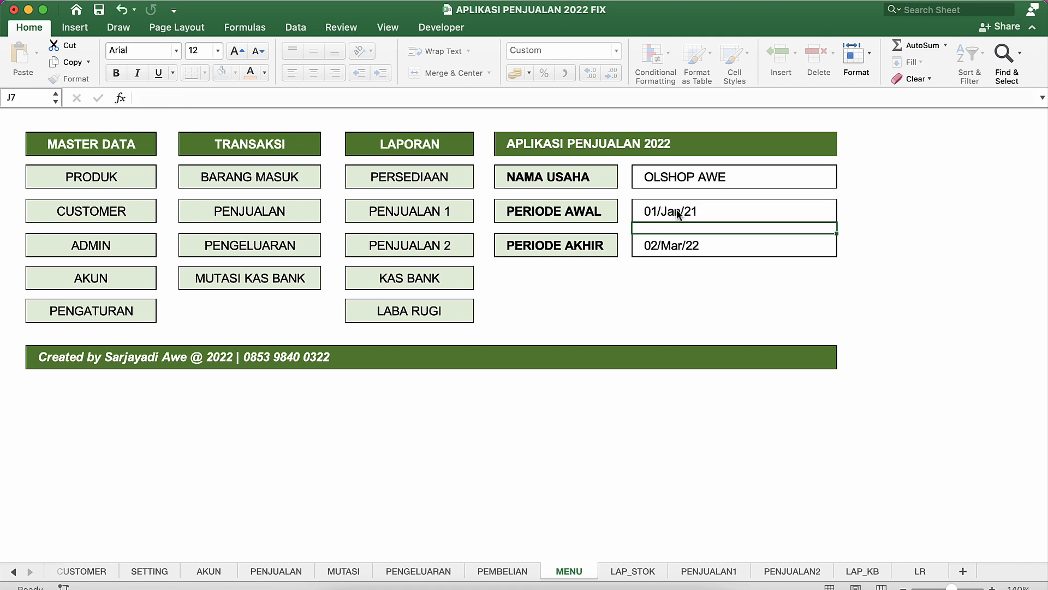
# Set PERIODE AKHIR to 31/Dec/21.
pyautogui.doubleClick(678, 245)
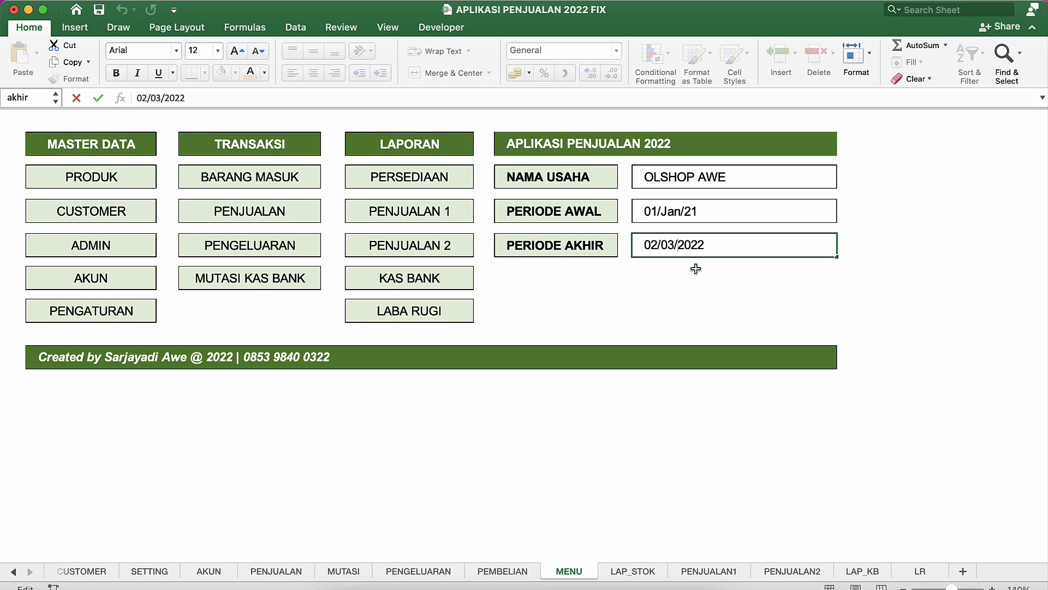
pyautogui.press('BackSpace')
pyautogui.press('BackSpace')
pyautogui.write('31')
pyautogui.press('BackSpace')
pyautogui.write('12')
pyautogui.press('Right')
pyautogui.press('Return')
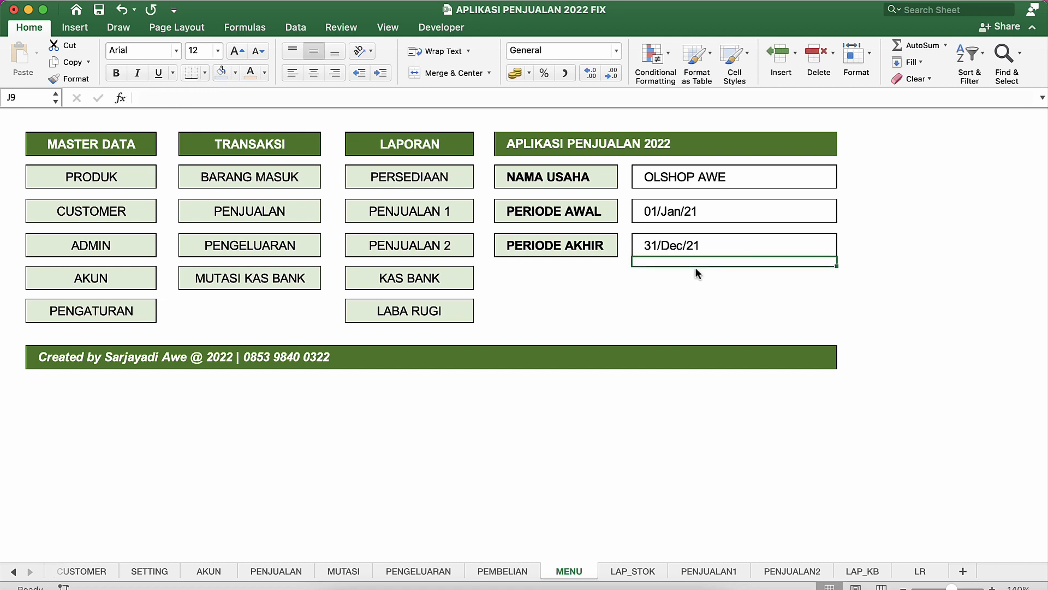
# Open the PRODUK master data list and review the product names Produk A, Produk B and Produk C.
pyautogui.click(238, 310)
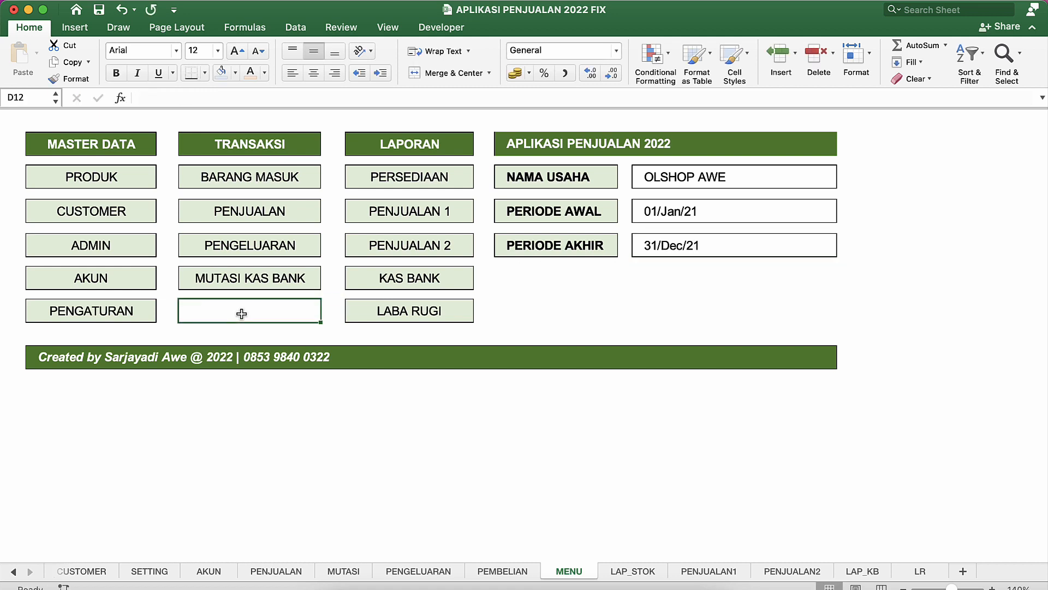
pyautogui.click(92, 178)
pyautogui.click(111, 203)
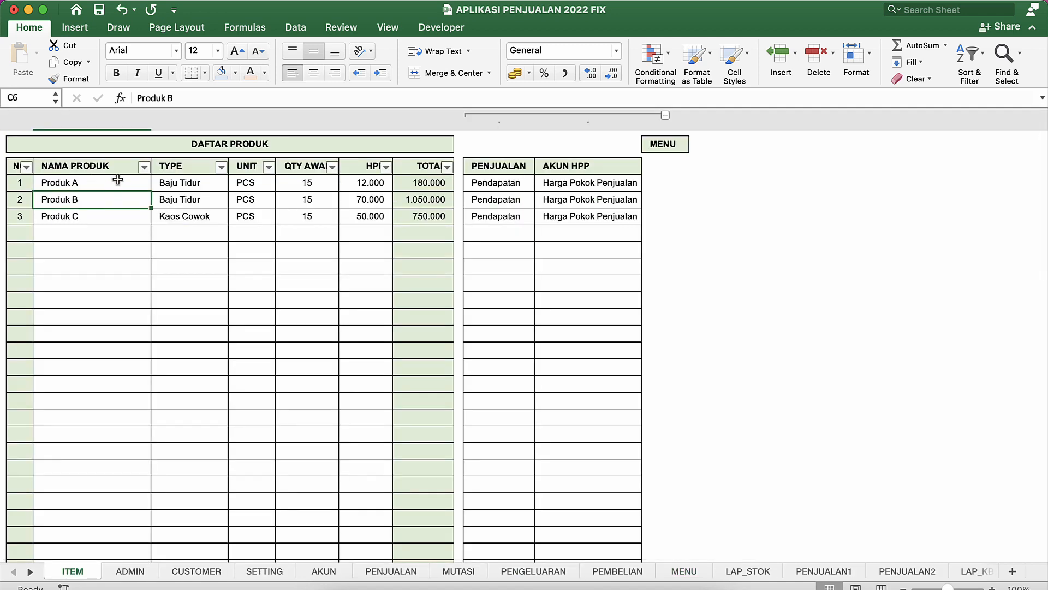
pyautogui.click(83, 181)
pyautogui.click(129, 218)
pyautogui.click(144, 252)
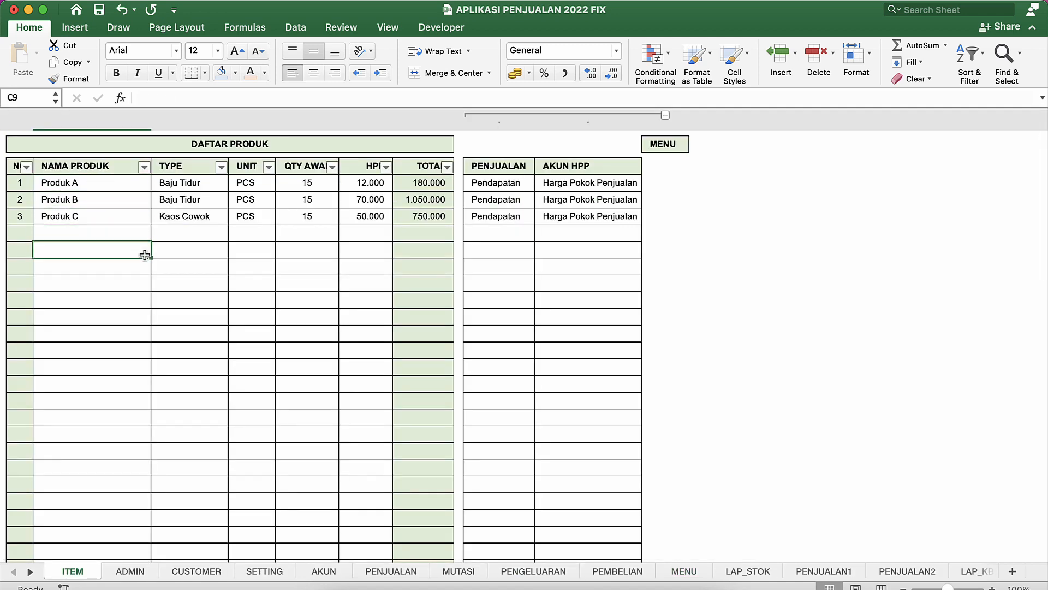
pyautogui.click(110, 198)
pyautogui.click(110, 186)
pyautogui.click(112, 211)
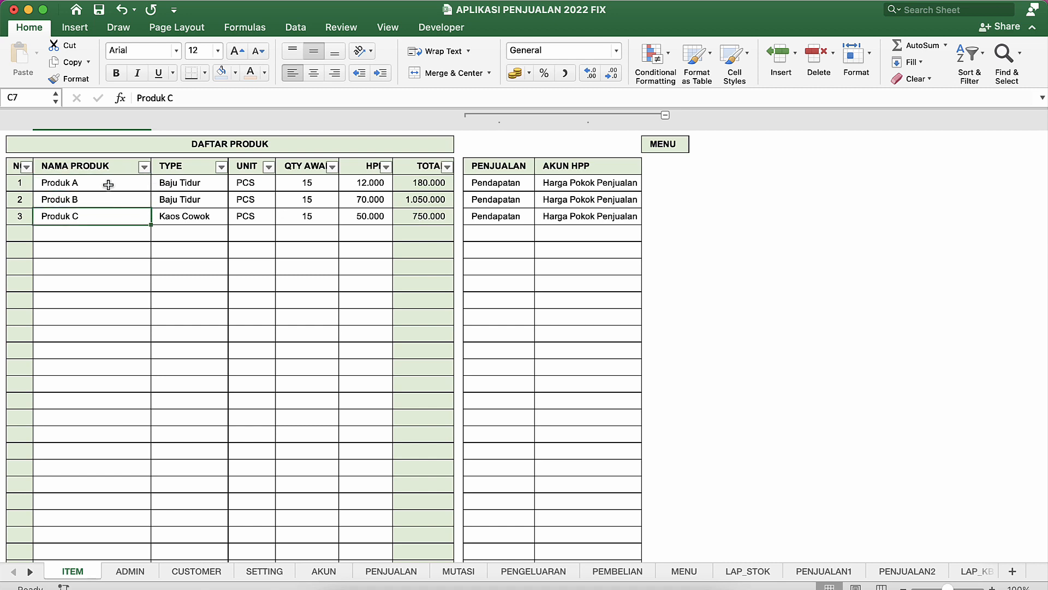
pyautogui.click(108, 185)
pyautogui.click(113, 200)
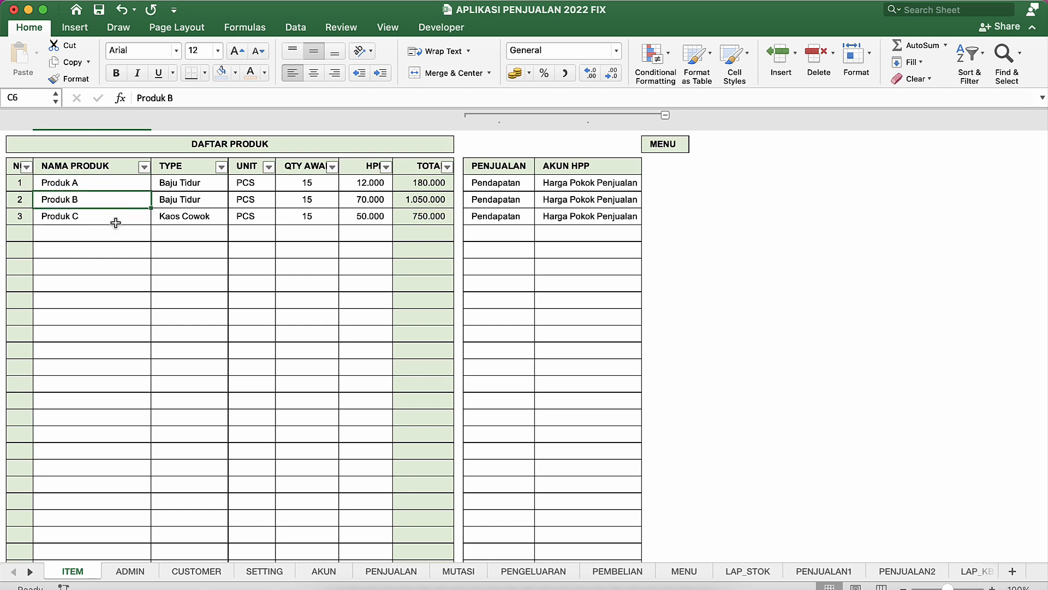
pyautogui.click(115, 221)
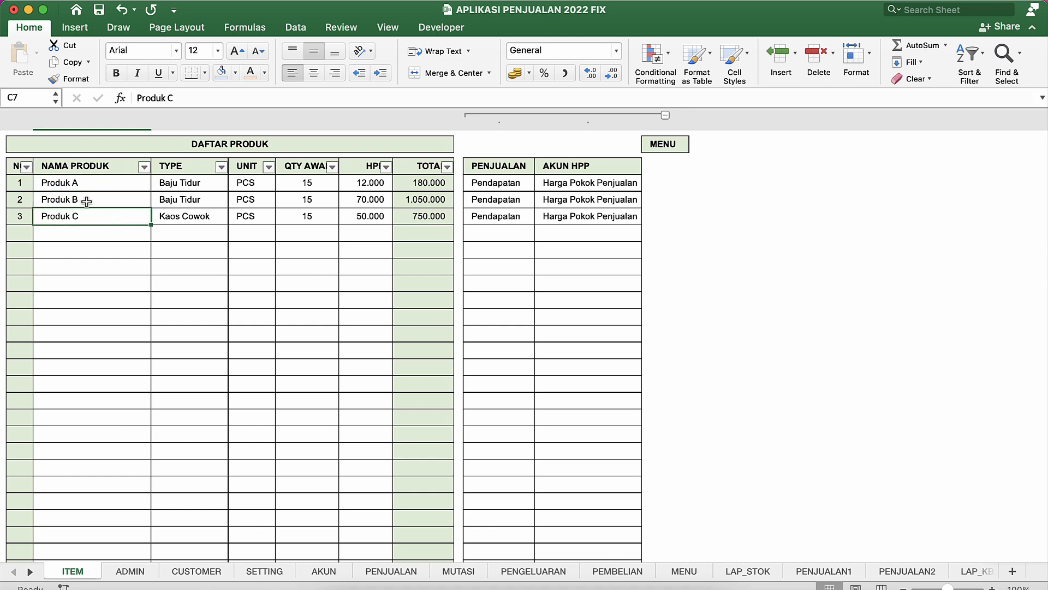
# Check the product types in the TYPE column and the choices offered for Produk A, leaving its type as is.
pyautogui.click(174, 211)
pyautogui.click(201, 200)
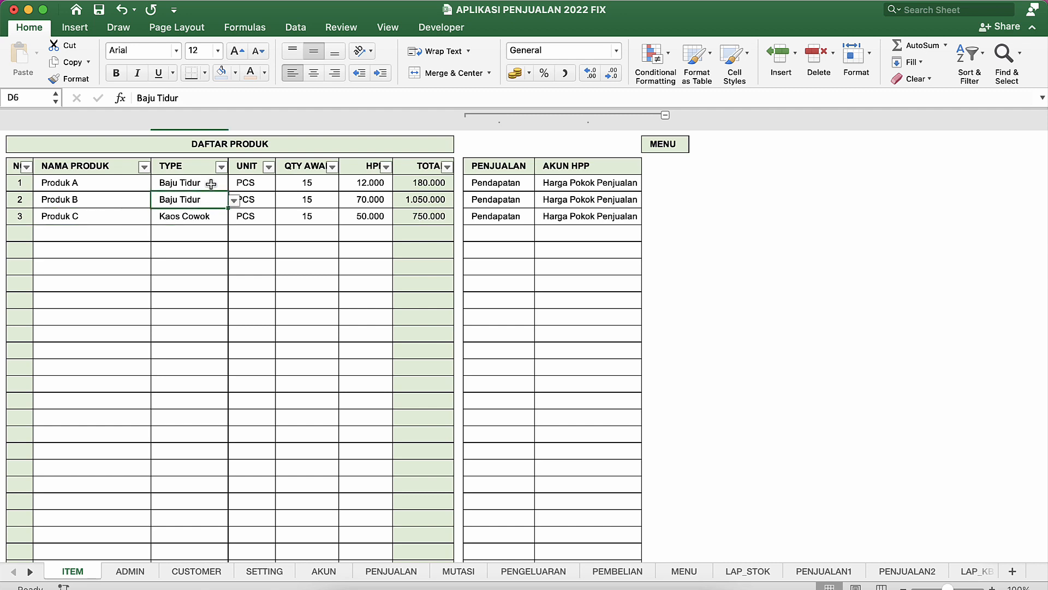
pyautogui.click(211, 183)
pyautogui.click(234, 184)
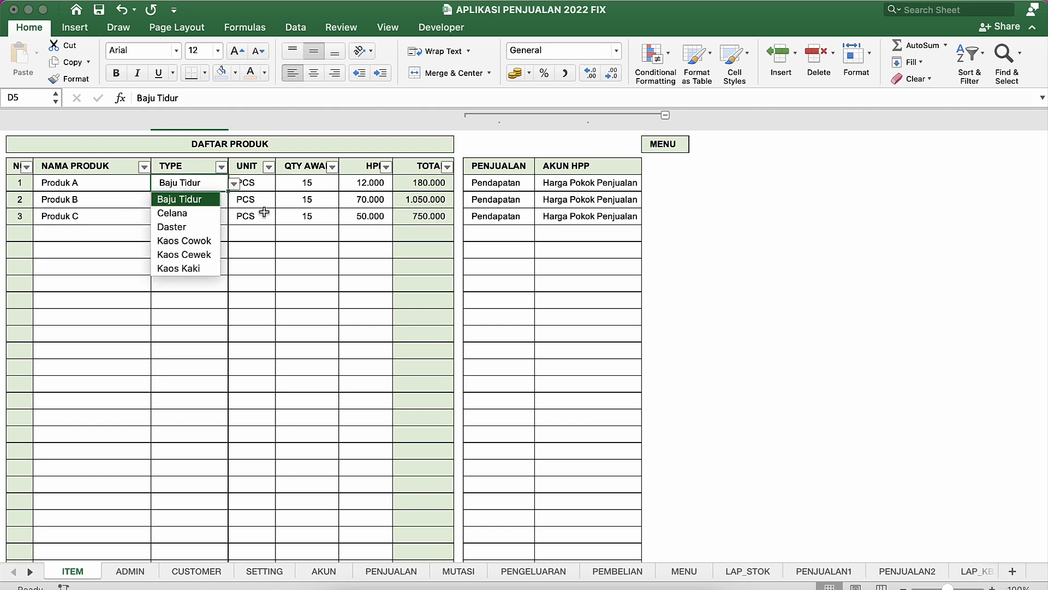
pyautogui.press('Escape')
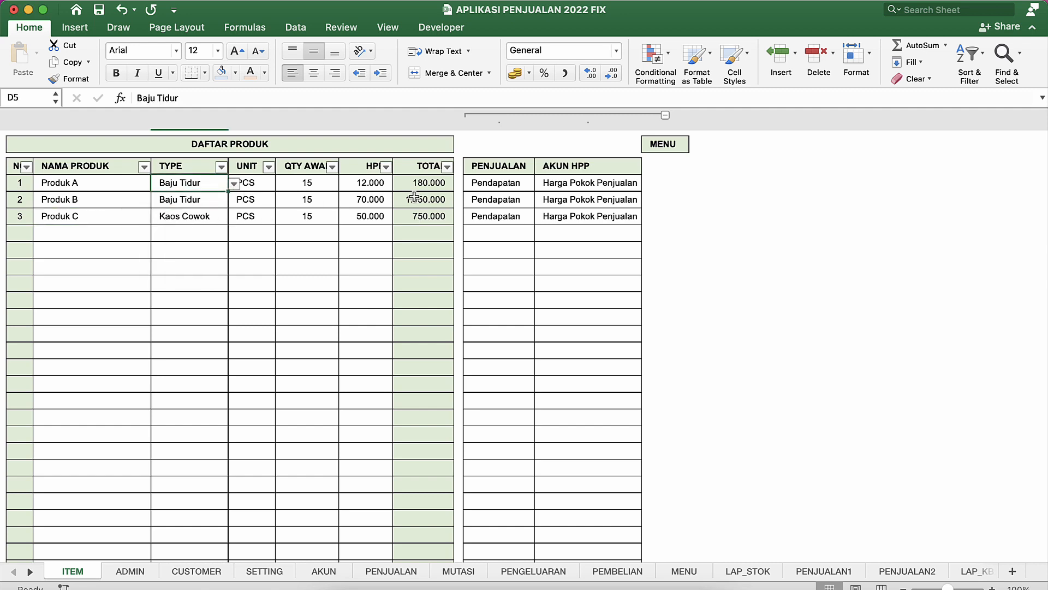
# Collapse the grouped PENJUALAN and AKUN HPP columns beside the product list.
pyautogui.click(665, 115)
pyautogui.click(513, 217)
pyautogui.click(252, 217)
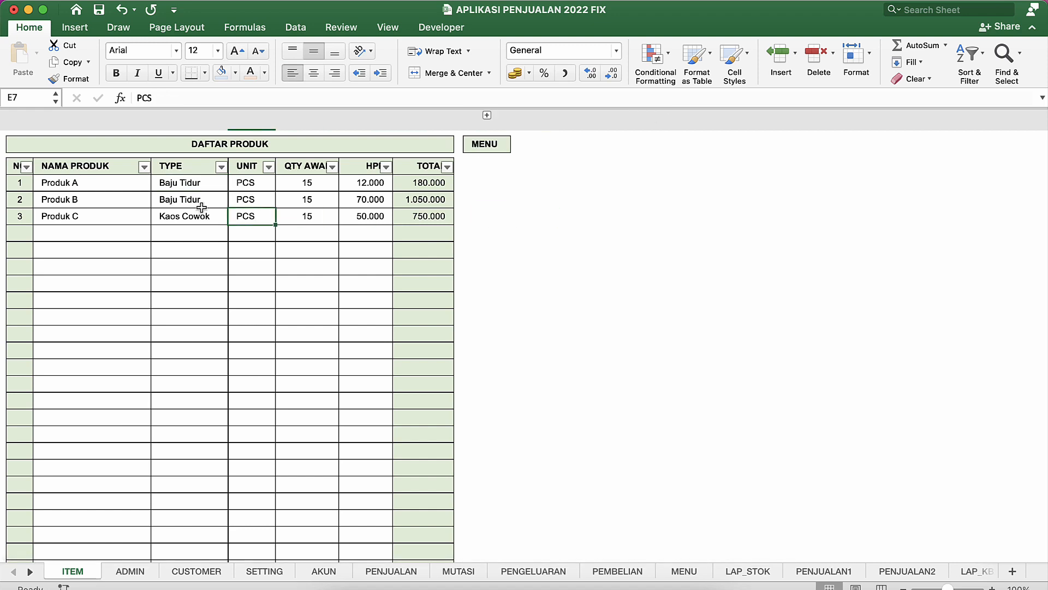
# Examine the TYPE, UNIT and QTY AWAL entries for Produk A through Produk C.
pyautogui.click(181, 202)
pyautogui.click(183, 230)
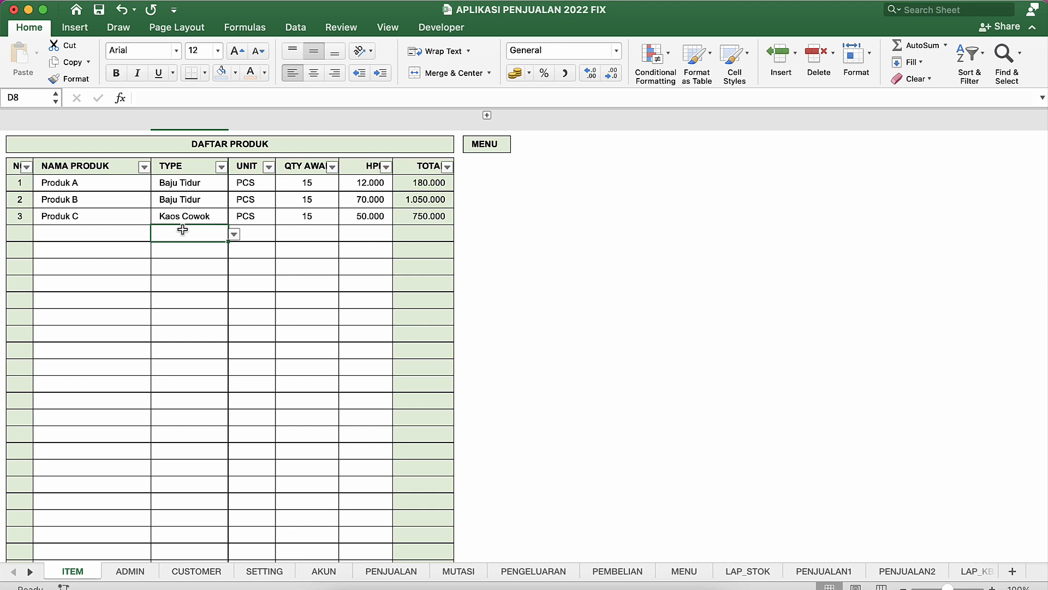
pyautogui.click(222, 190)
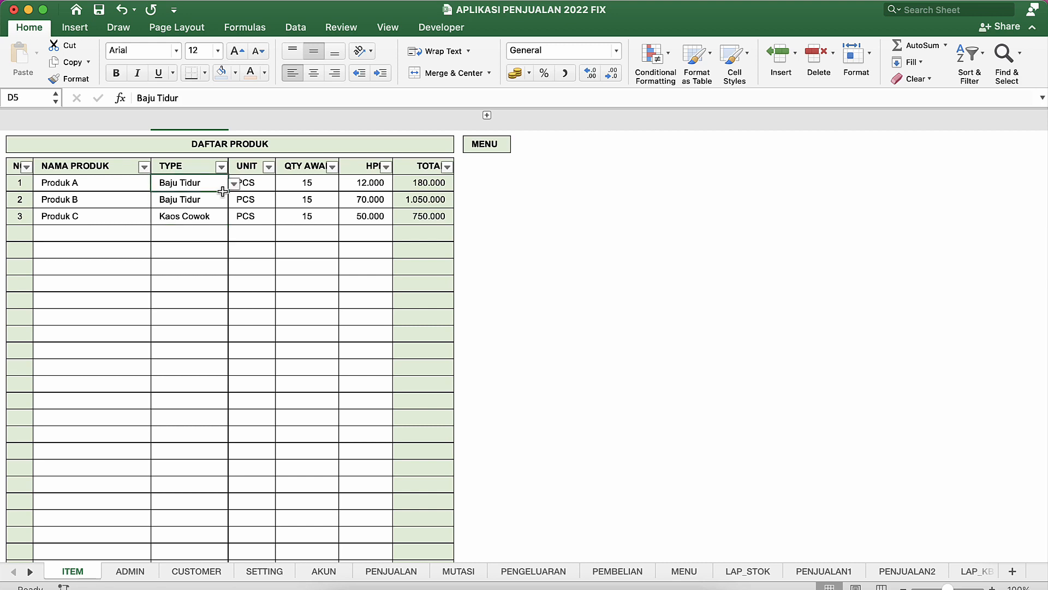
pyautogui.click(268, 187)
pyautogui.click(317, 183)
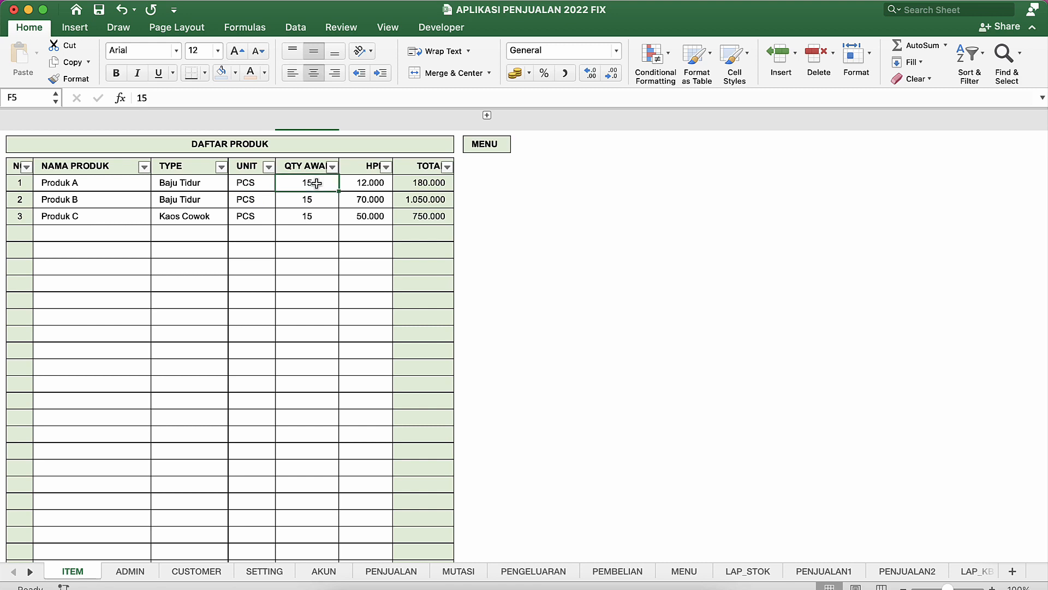
pyautogui.click(317, 204)
pyautogui.click(317, 183)
pyautogui.click(311, 199)
pyautogui.click(320, 185)
pyautogui.click(324, 199)
pyautogui.click(325, 184)
pyautogui.moveTo(324, 183); pyautogui.dragTo(321, 219)
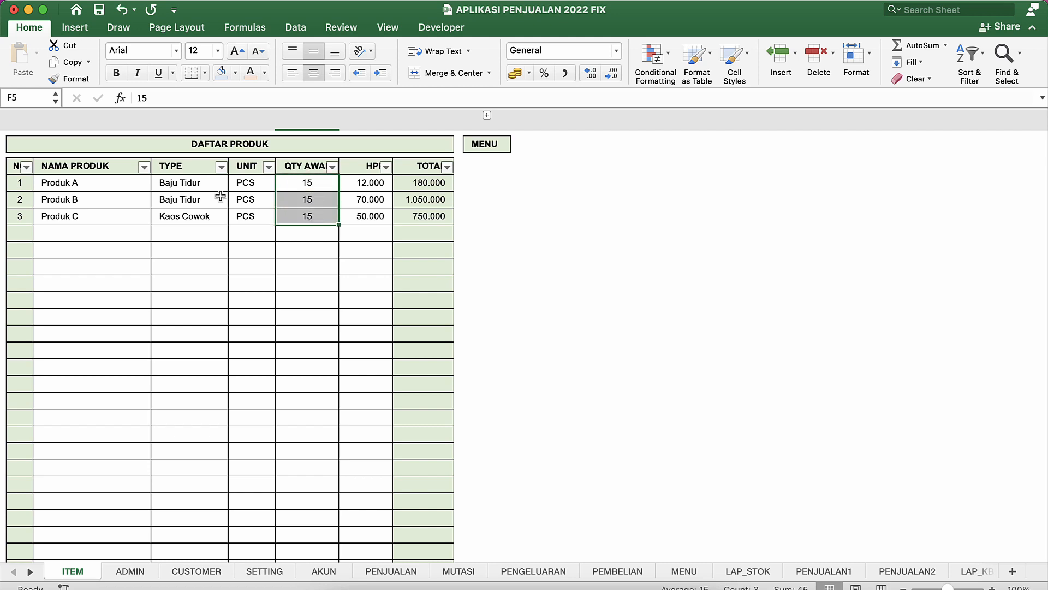
# Set the opening quantity (QTY AWAL) of Produk C to 20 in the product list.
pyautogui.click(91, 183)
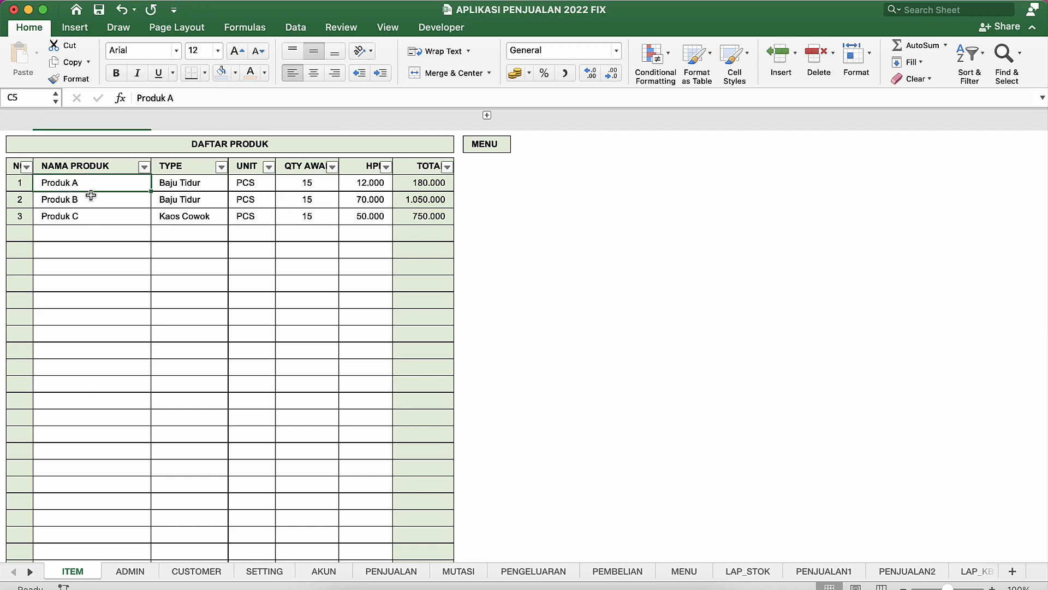
pyautogui.click(315, 200)
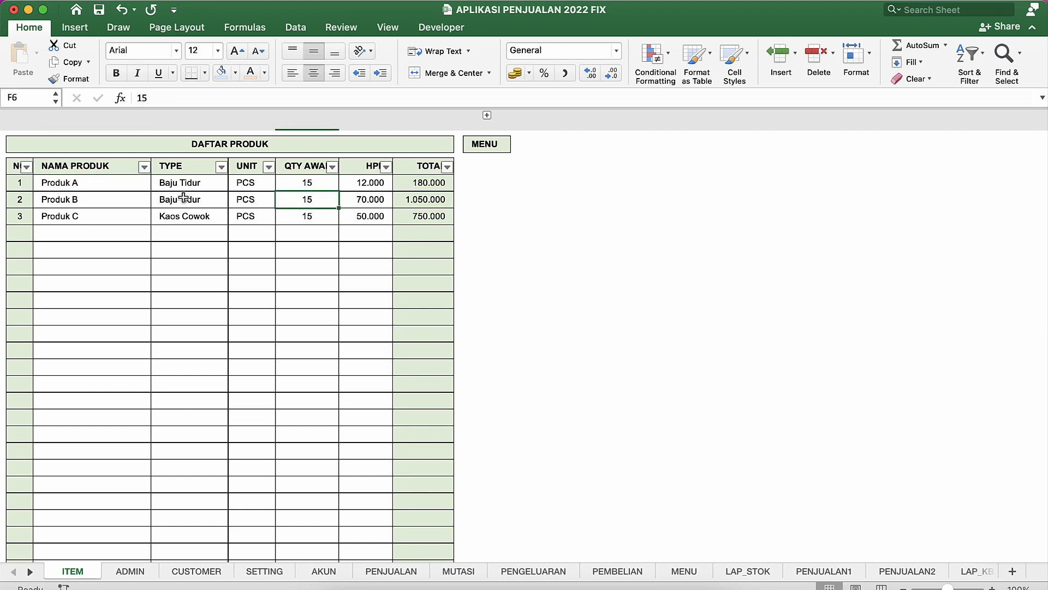
pyautogui.click(304, 216)
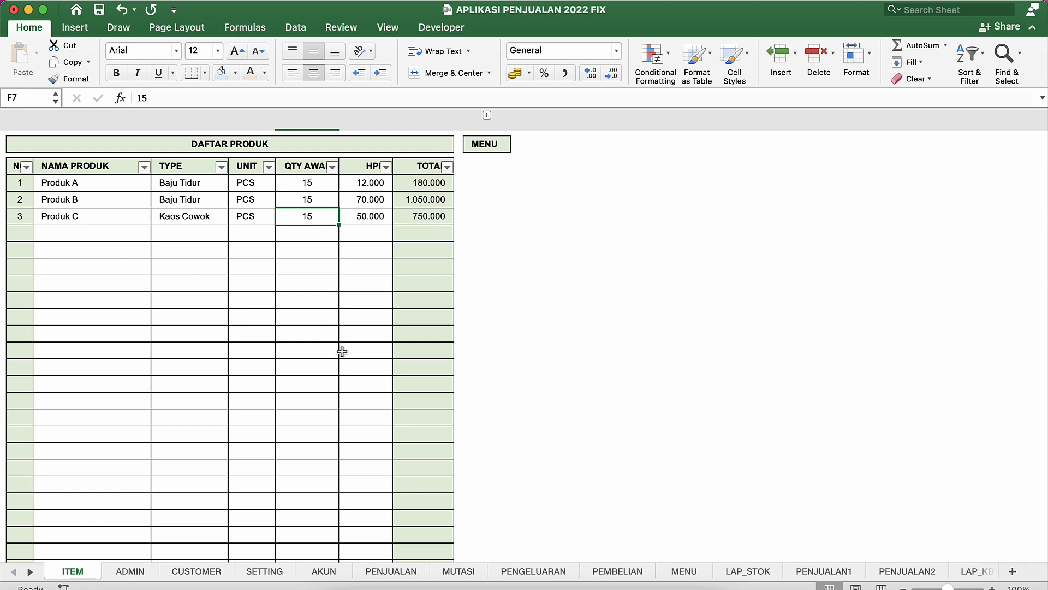
pyautogui.write('20')
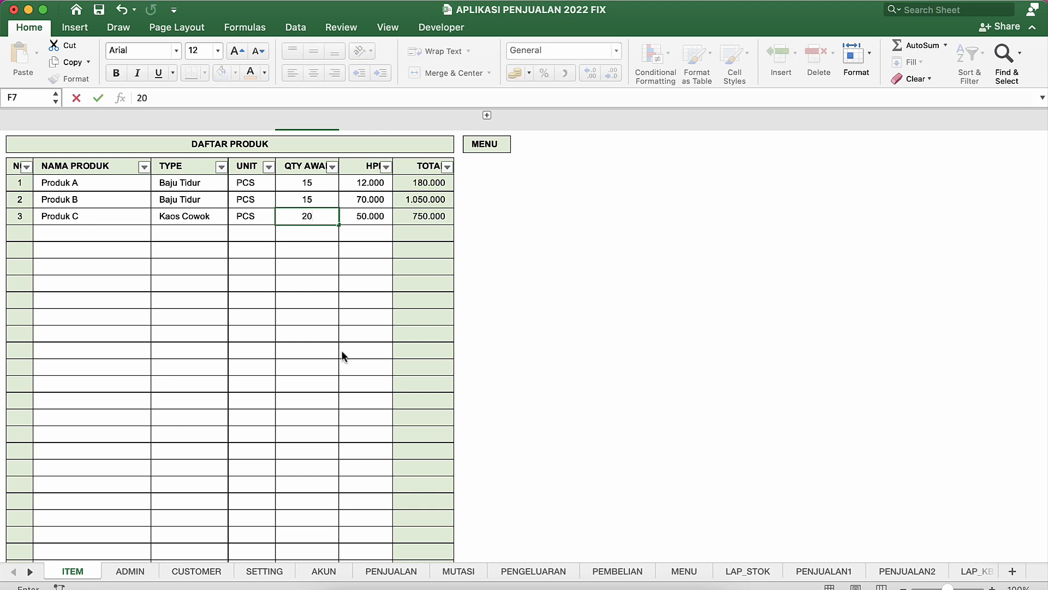
pyautogui.press('Return')
pyautogui.click(95, 218)
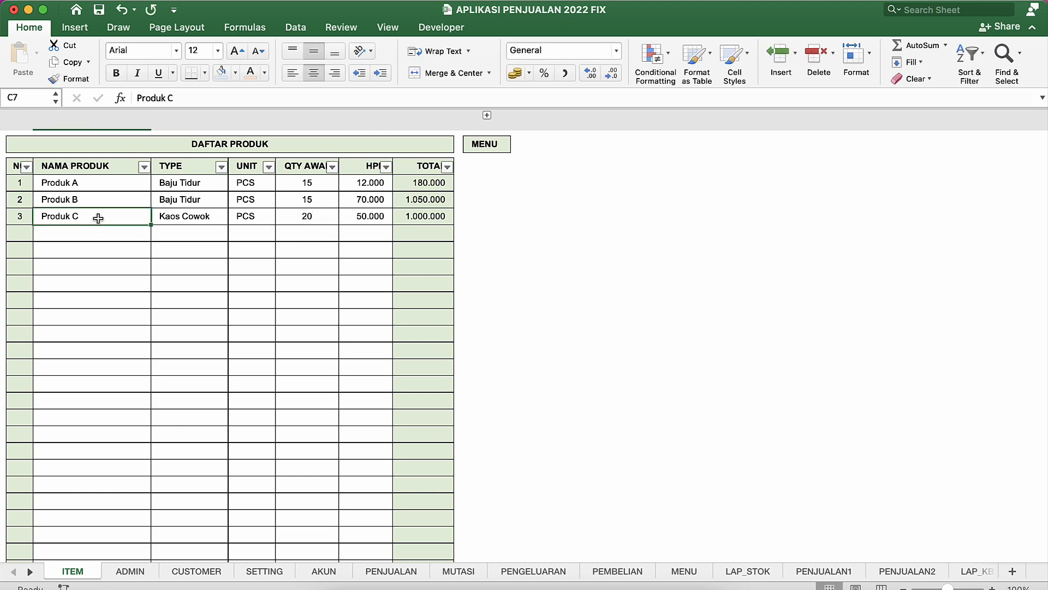
pyautogui.click(307, 222)
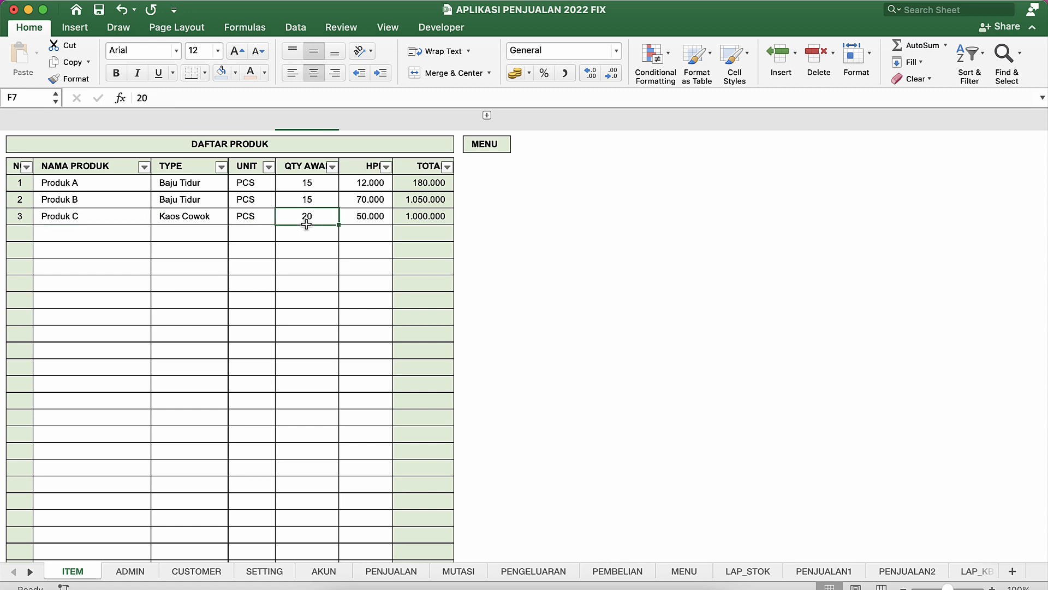
# Set the HPP of Produk A to 35000.
pyautogui.click(371, 190)
pyautogui.click(372, 201)
pyautogui.click(366, 185)
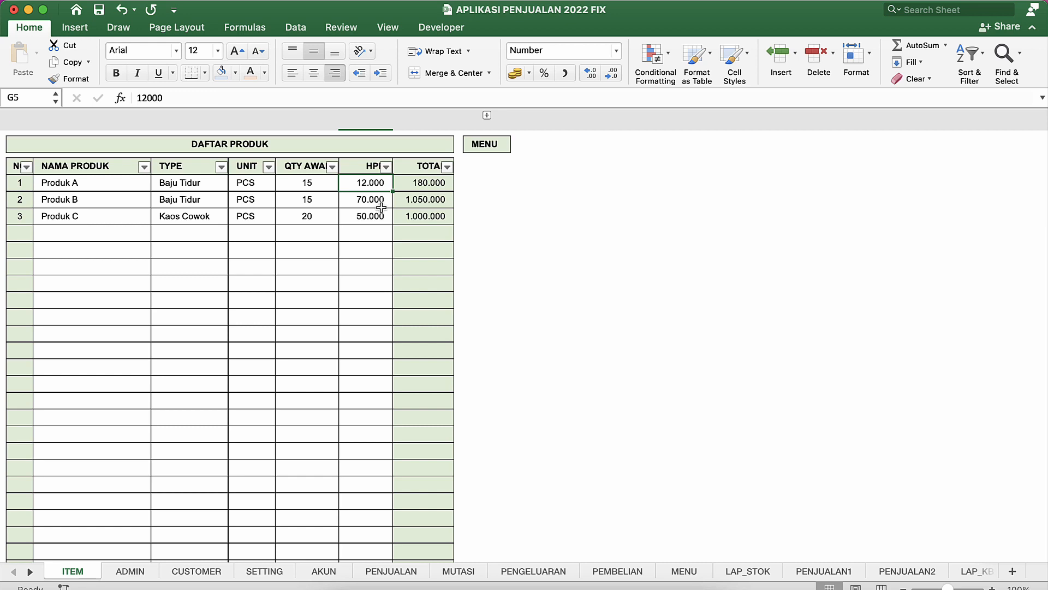
pyautogui.write('1')
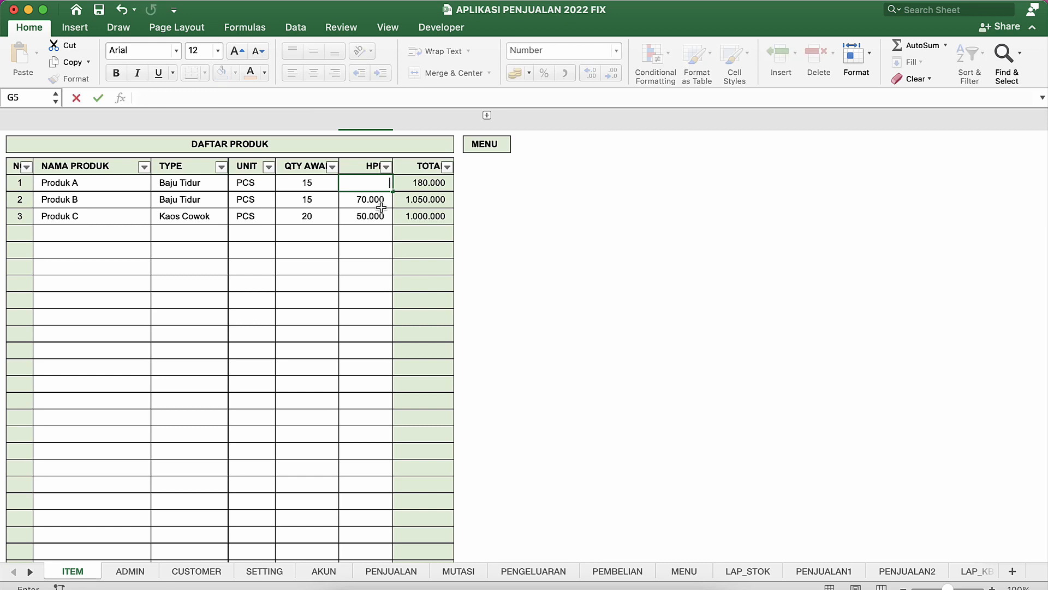
pyautogui.write('35000')
pyautogui.press('Return')
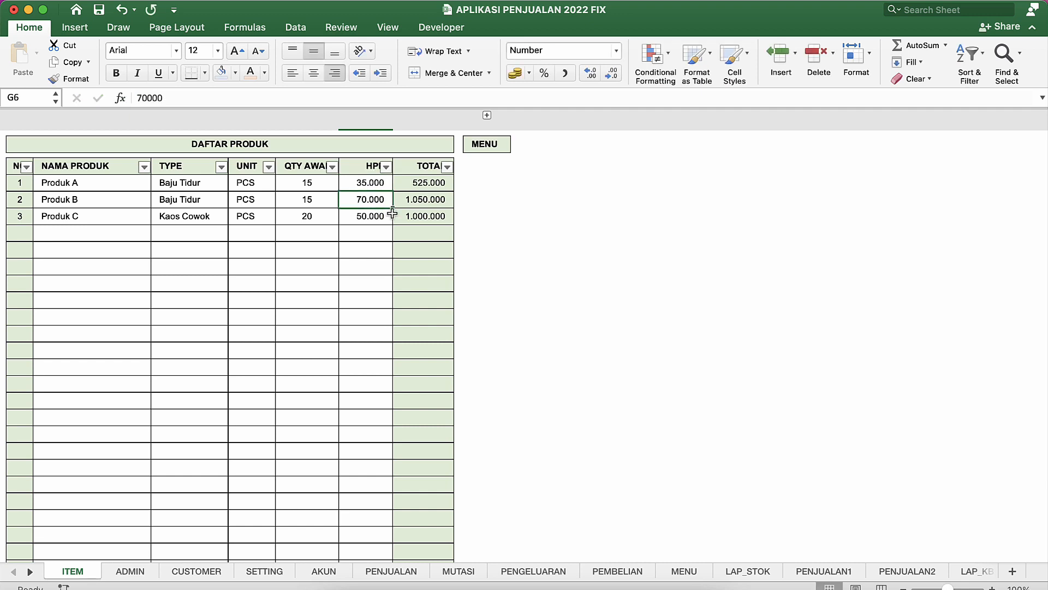
# Set the HPP of Produk B to 50000 and of Produk C to 55000.
pyautogui.write('50000')
pyautogui.press('Return')
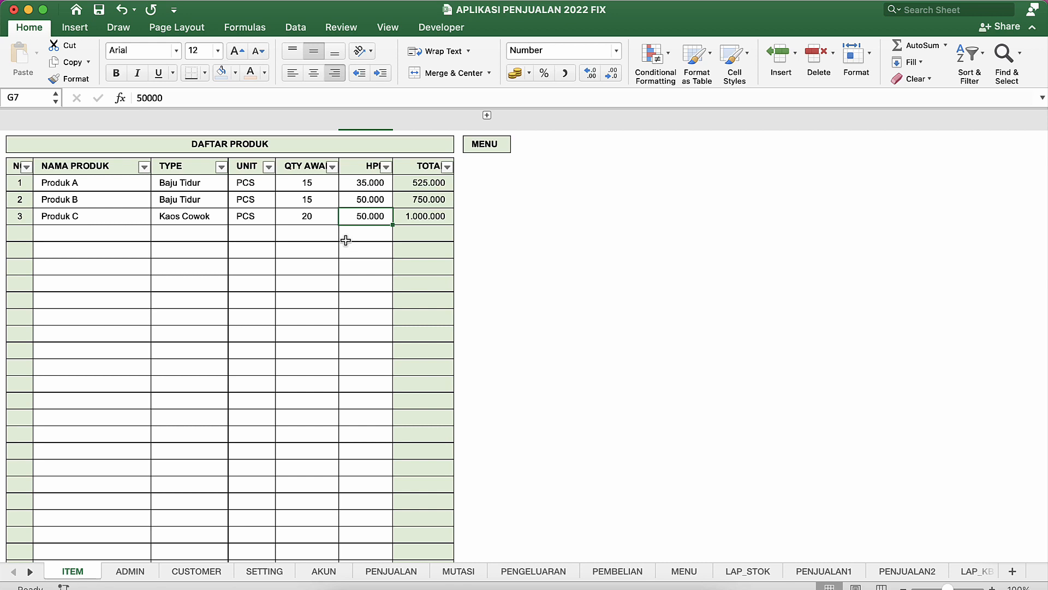
pyautogui.write('55')
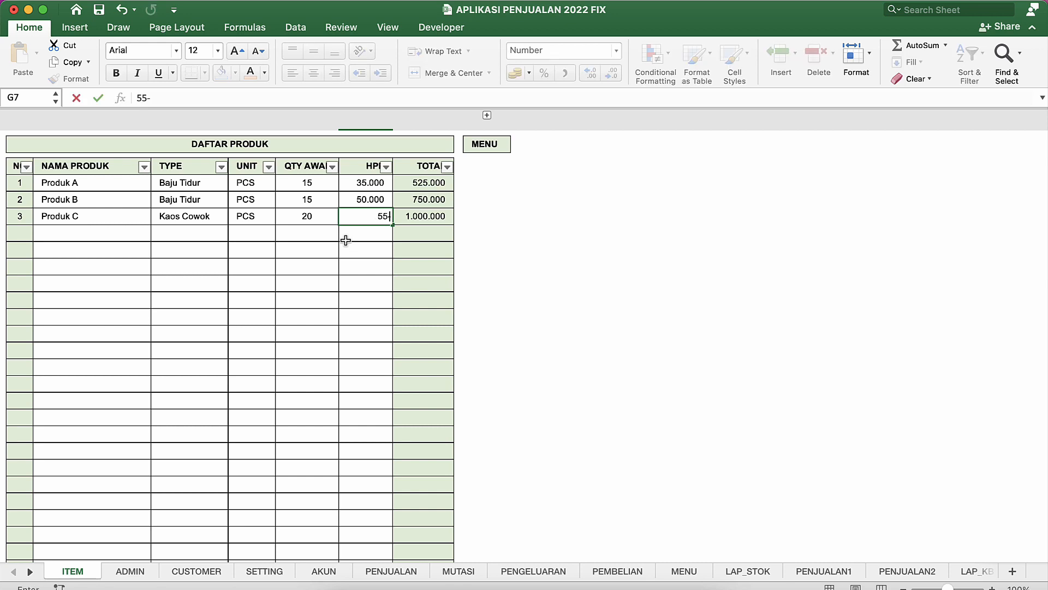
pyautogui.write('.000')
pyautogui.press('Return')
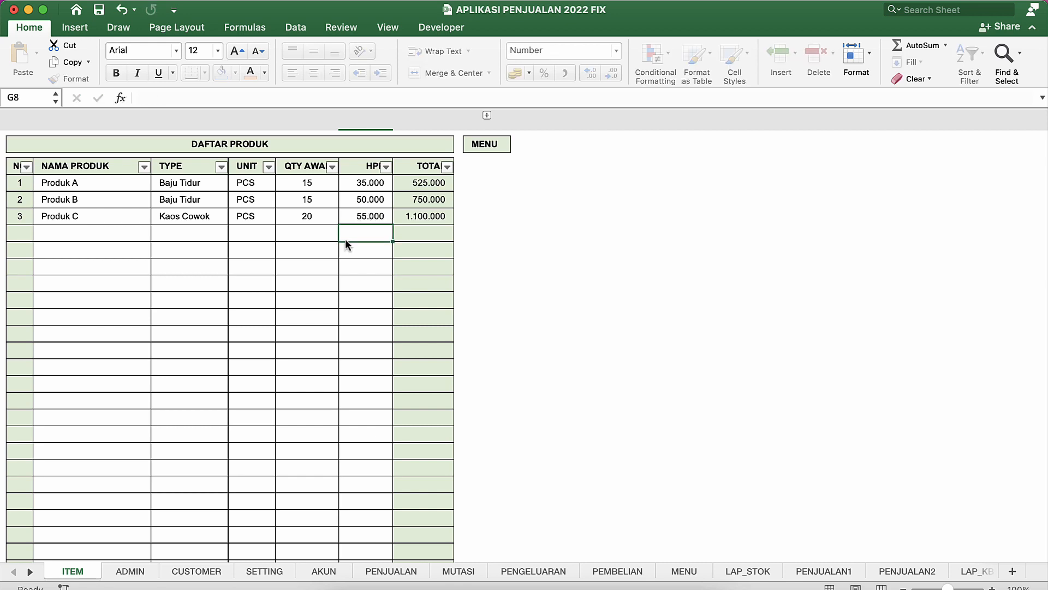
# Review the HPP and TOTAL columns of the three products and inspect the TOTAL PERSEDIAAN amount below the product list.
pyautogui.click(371, 212)
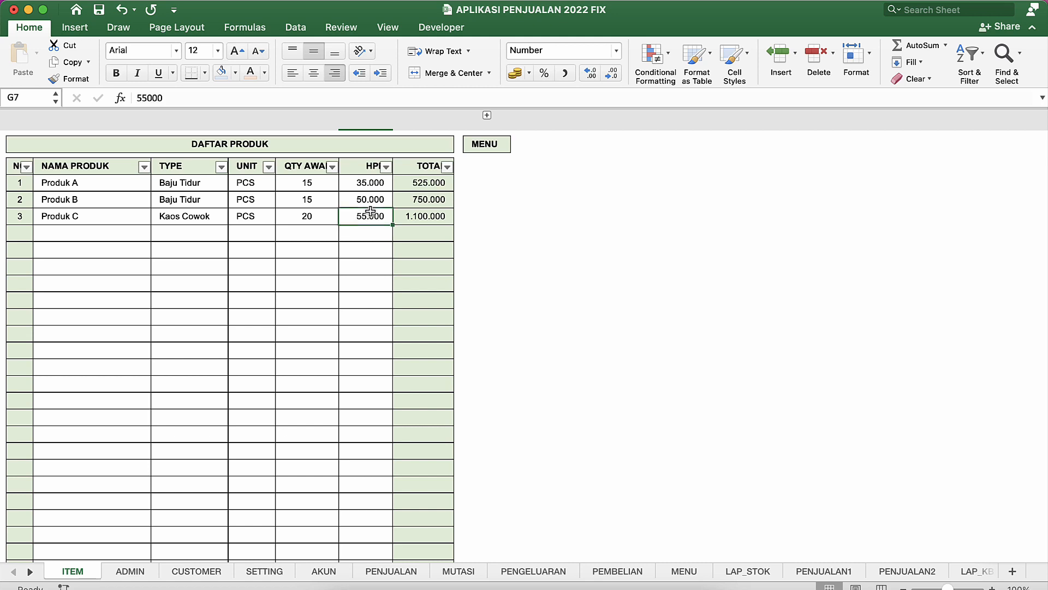
pyautogui.click(372, 185)
pyautogui.moveTo(372, 184); pyautogui.dragTo(371, 215)
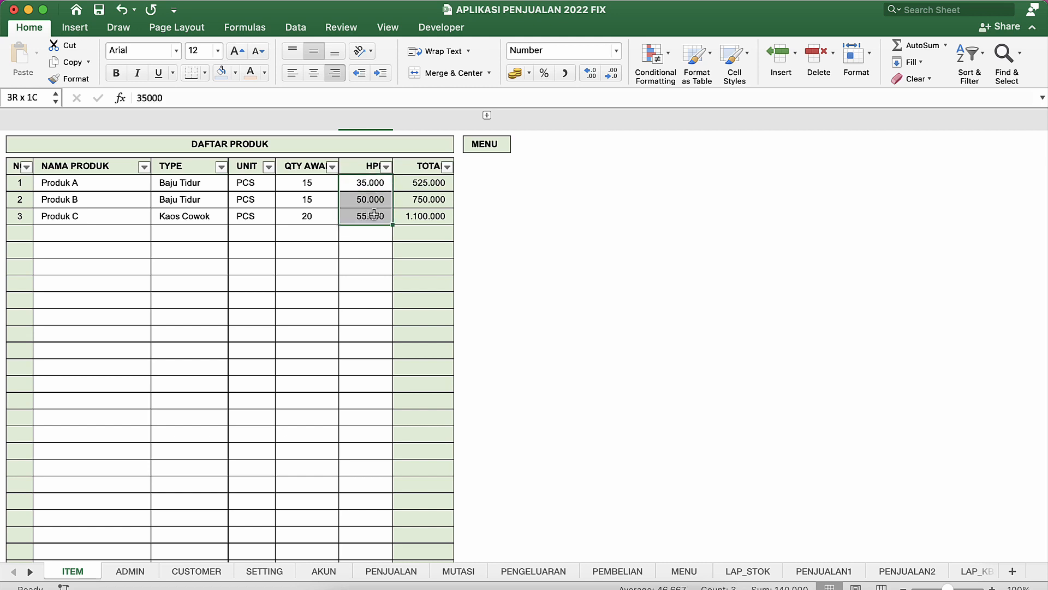
pyautogui.click(423, 216)
pyautogui.click(330, 221)
pyautogui.scroll(-10, 330, 222)
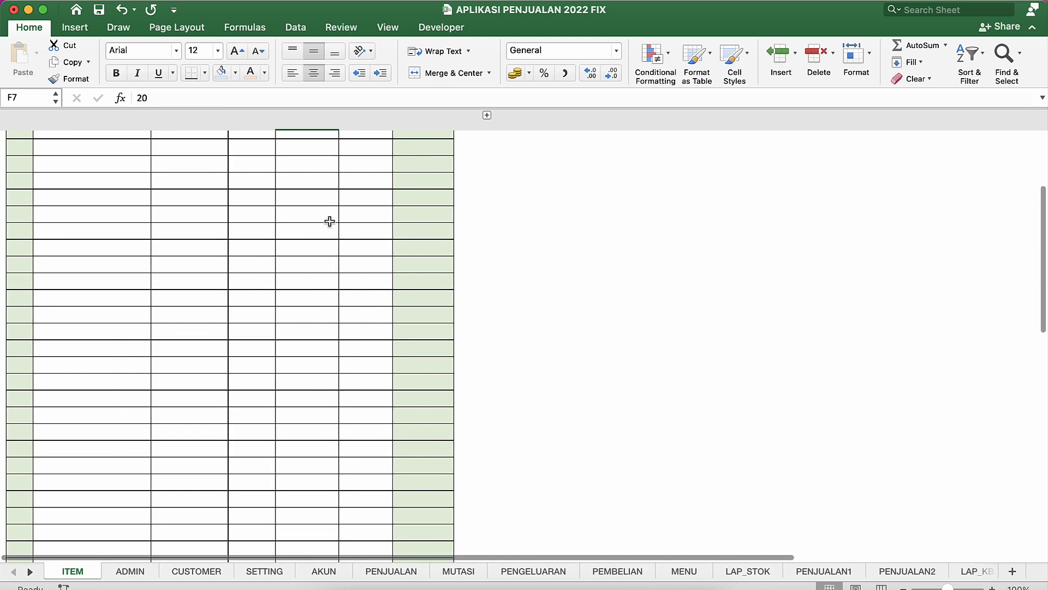
pyautogui.scroll(1, 330, 221)
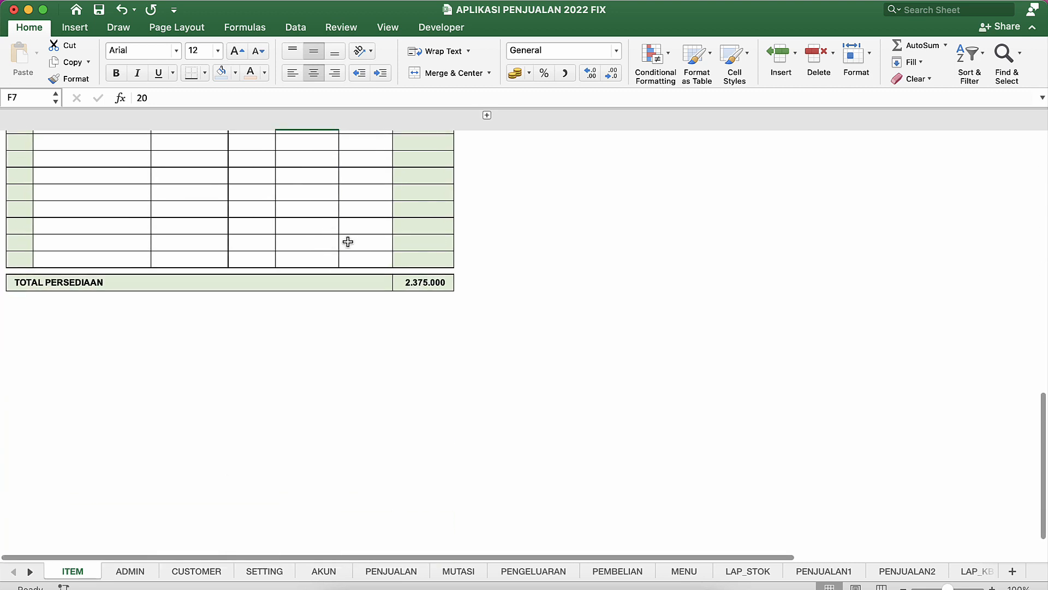
pyautogui.click(426, 295)
pyautogui.click(431, 282)
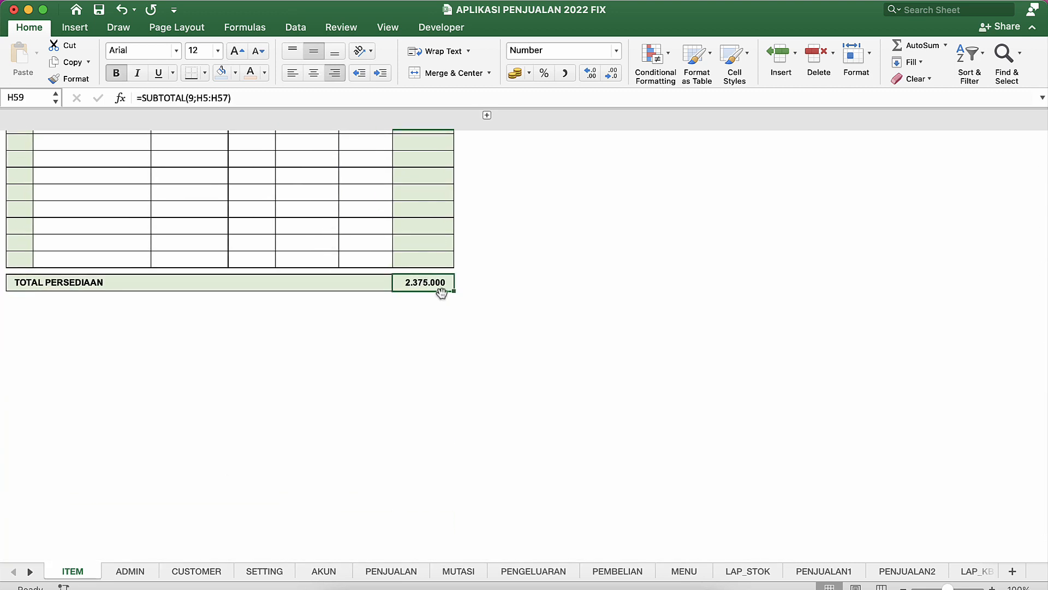
# Switch to the ExAct VS-02 workbook and enter 2375000 as the SA DEBET of account 114001 Persediaan Barang.
pyautogui.hotkey('ctrl', 'Up')
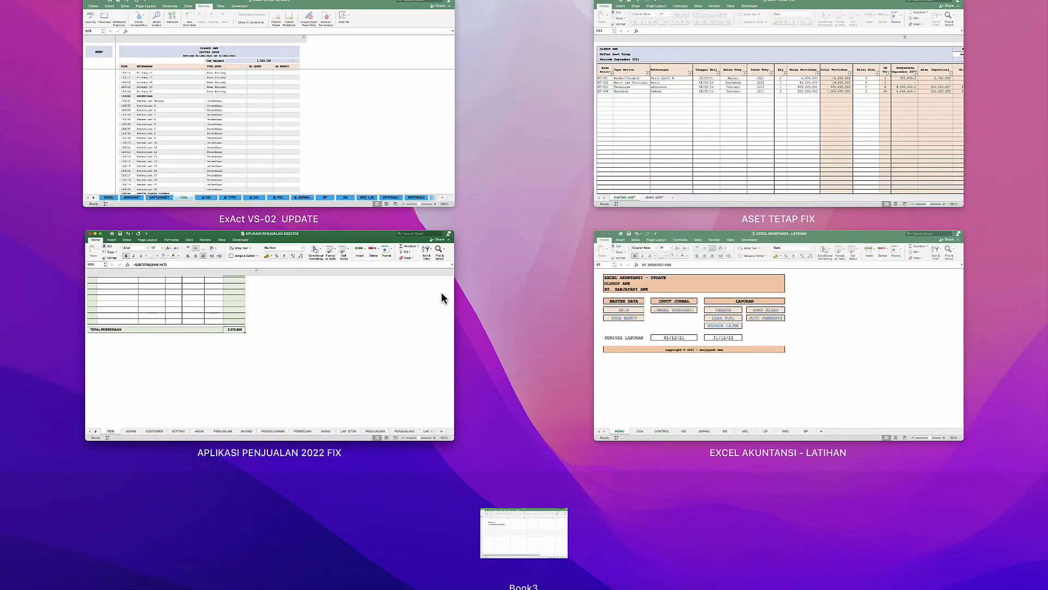
pyautogui.click(319, 102)
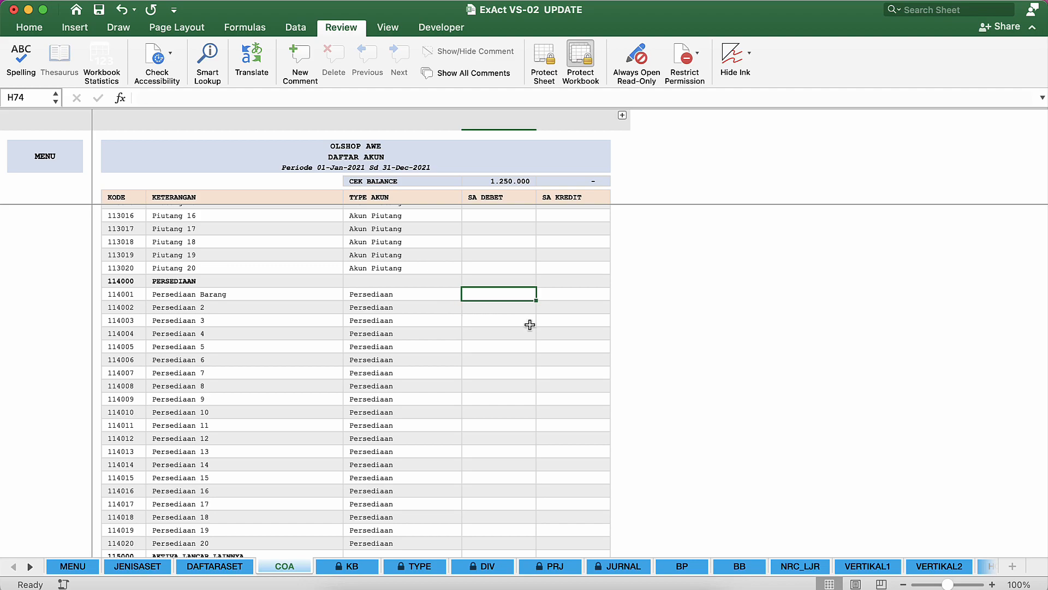
pyautogui.hotkey('ctrl', 'Up')
pyautogui.click(339, 301)
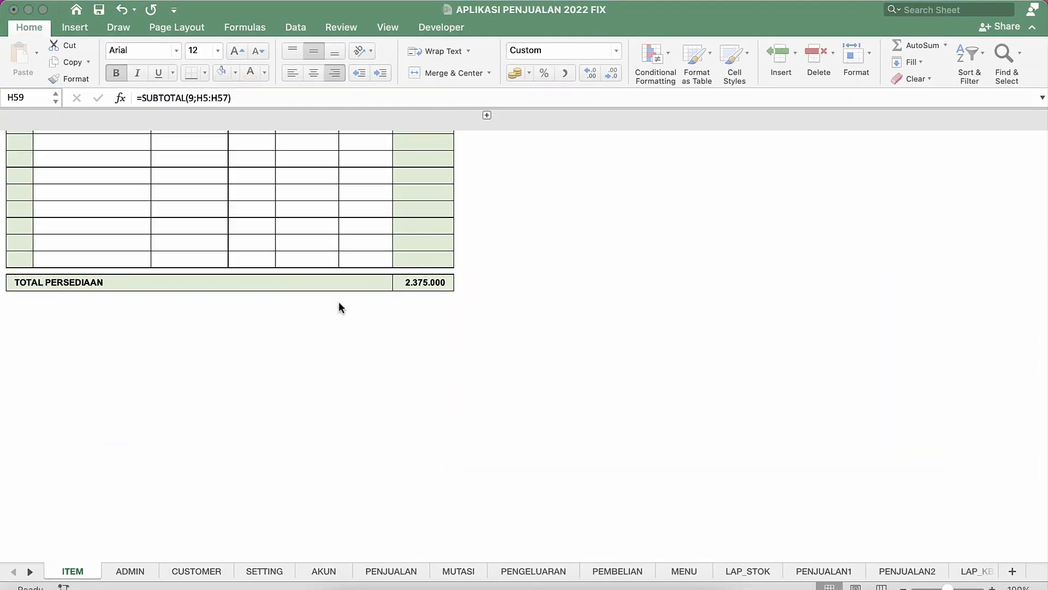
pyautogui.hotkey('ctrl', 'Up')
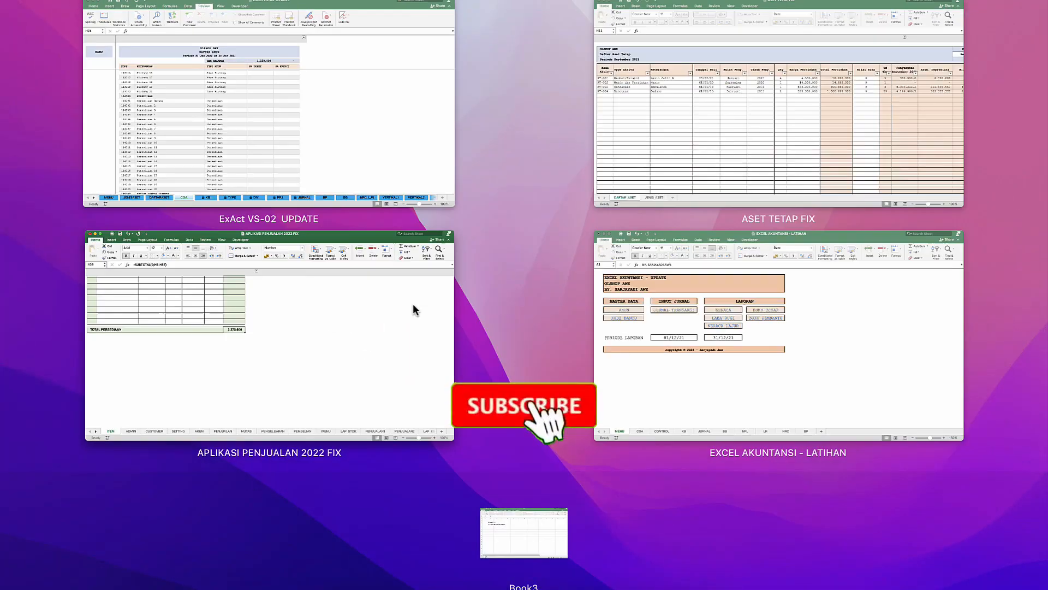
pyautogui.click(330, 153)
pyautogui.write('2.375.')
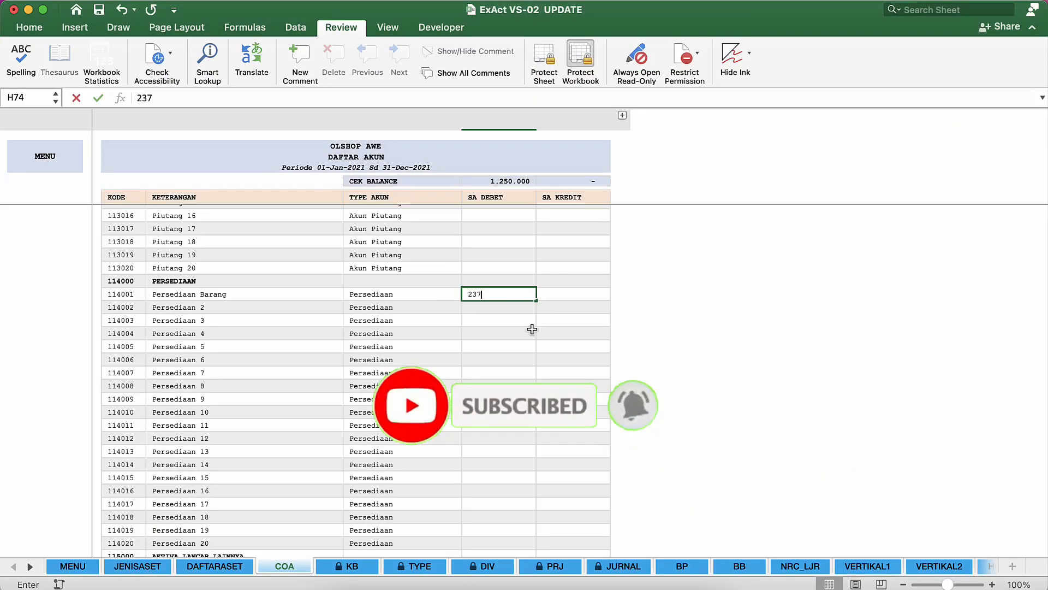
pyautogui.write('000')
pyautogui.press('Return')
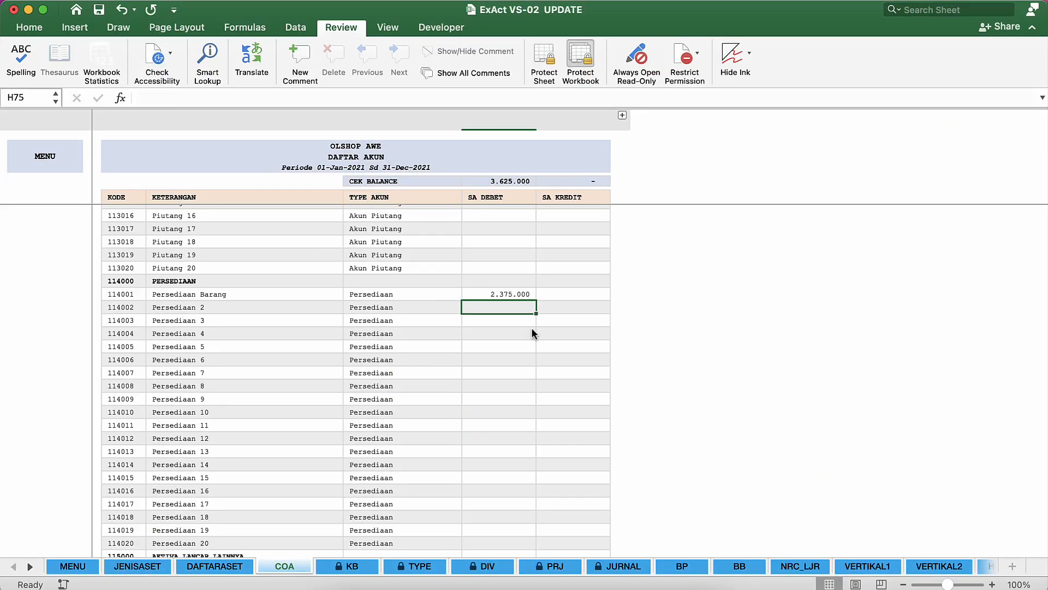
# Return to the APLIKASI PENJUALAN 2022 workbook and filter the NO column of the product list to exclude blank rows.
pyautogui.hotkey('ctrl', 'Up')
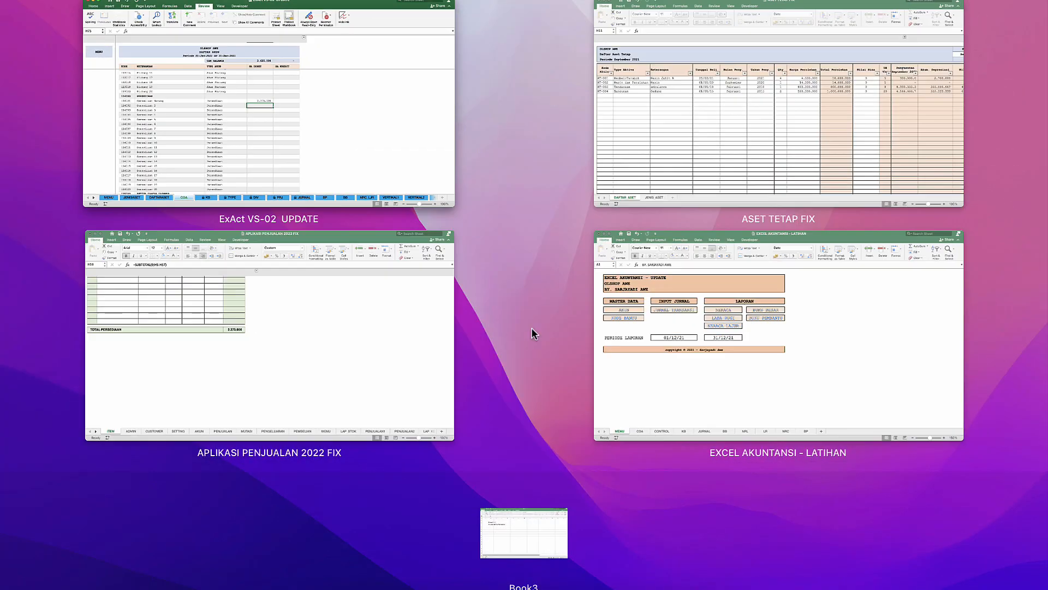
pyautogui.click(300, 270)
pyautogui.scroll(15, 252, 285)
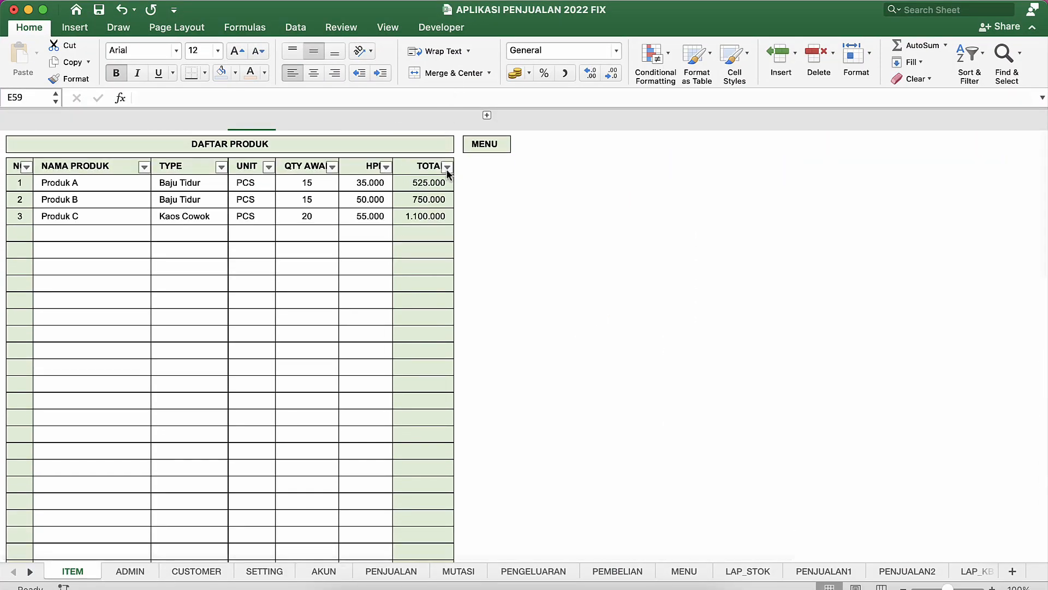
pyautogui.click(447, 167)
pyautogui.click(28, 170)
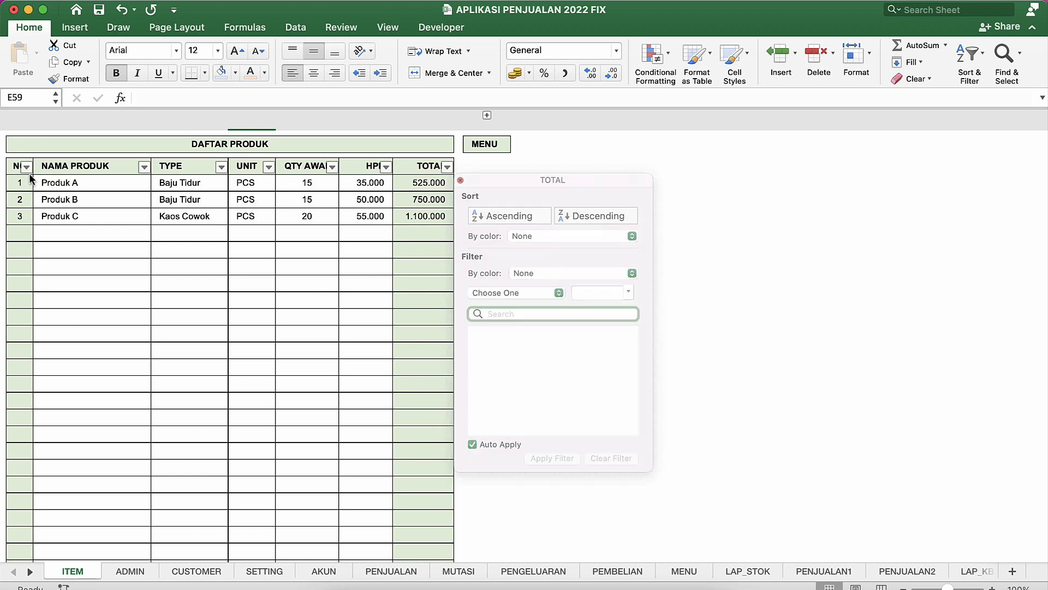
pyautogui.click(27, 170)
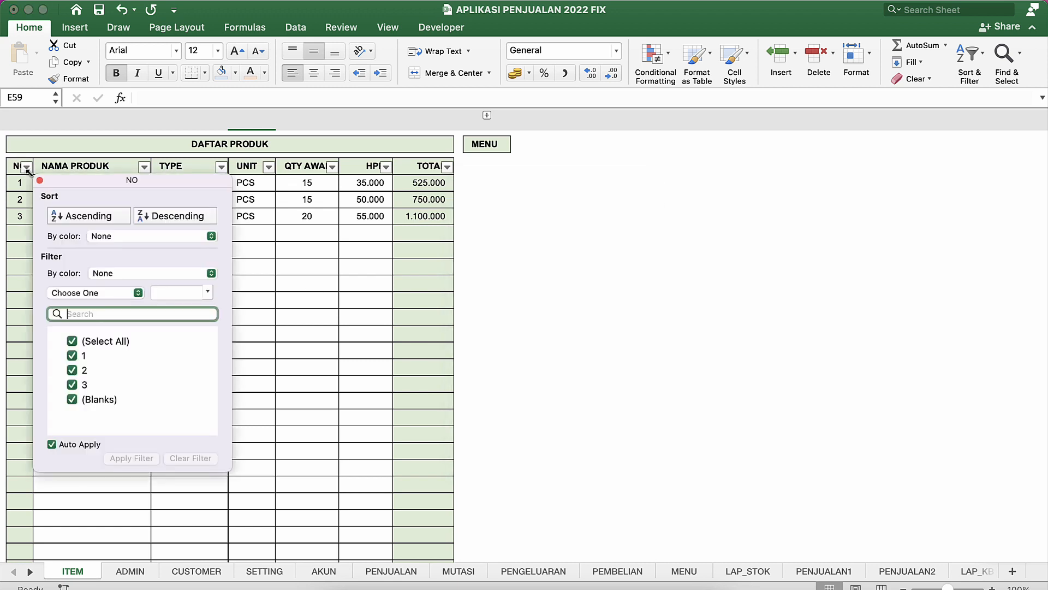
pyautogui.click(72, 399)
pyautogui.click(341, 341)
pyautogui.click(404, 287)
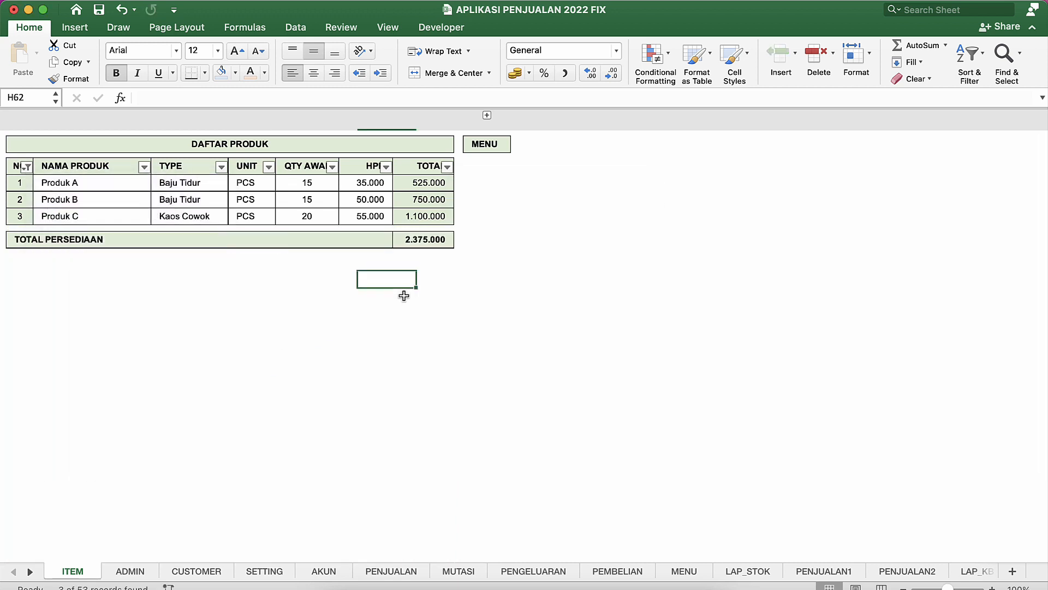
pyautogui.click(404, 296)
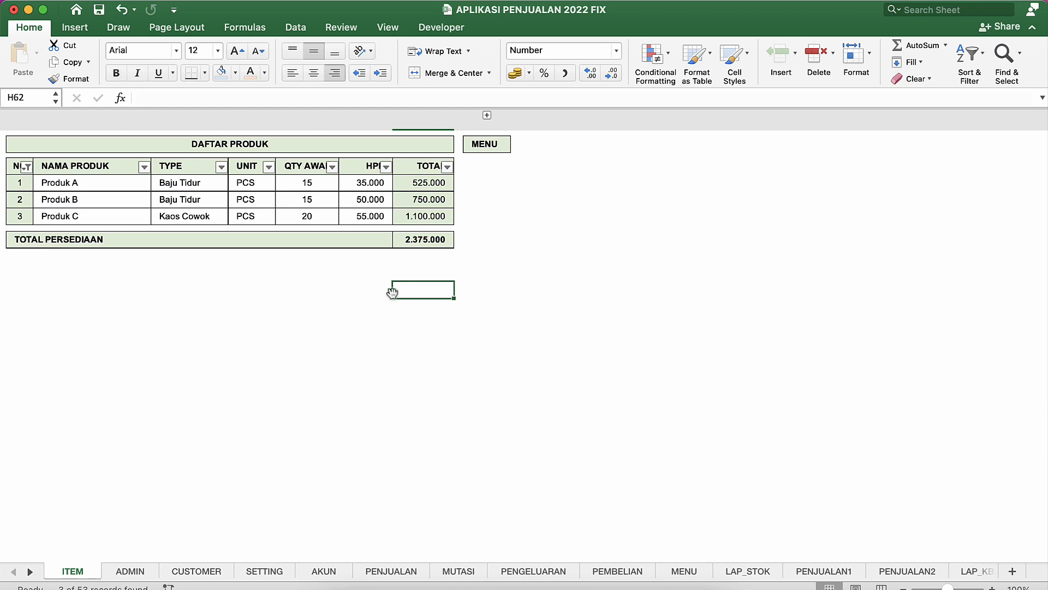
# Compare the TOTAL PERSEDIAAN of the product list with the Persediaan Barang opening balance in the ExAct VS-02 workbook.
pyautogui.click(423, 238)
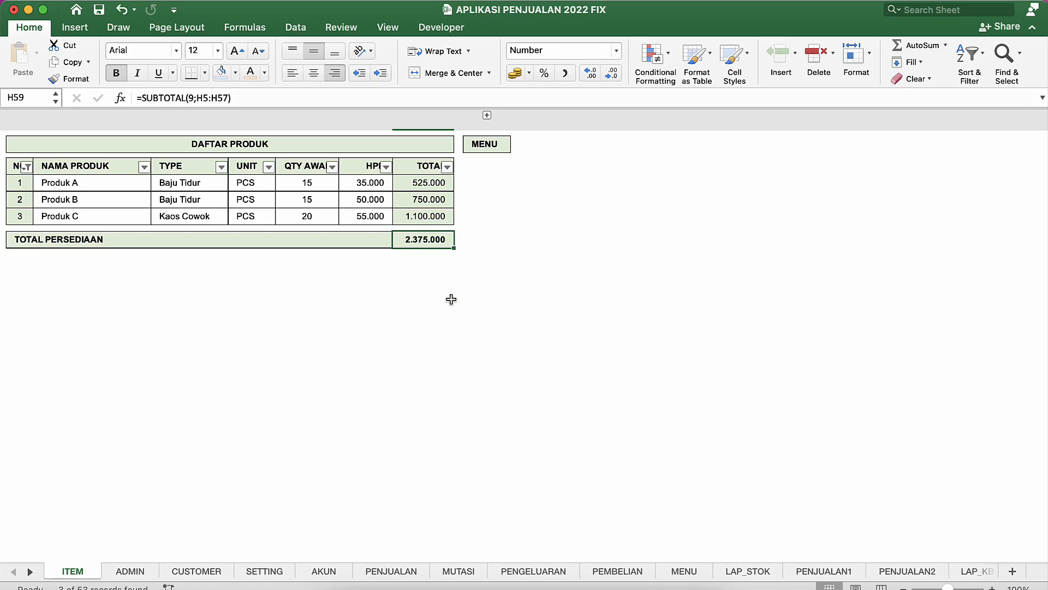
pyautogui.hotkey('ctrl', 'Up')
pyautogui.click(270, 145)
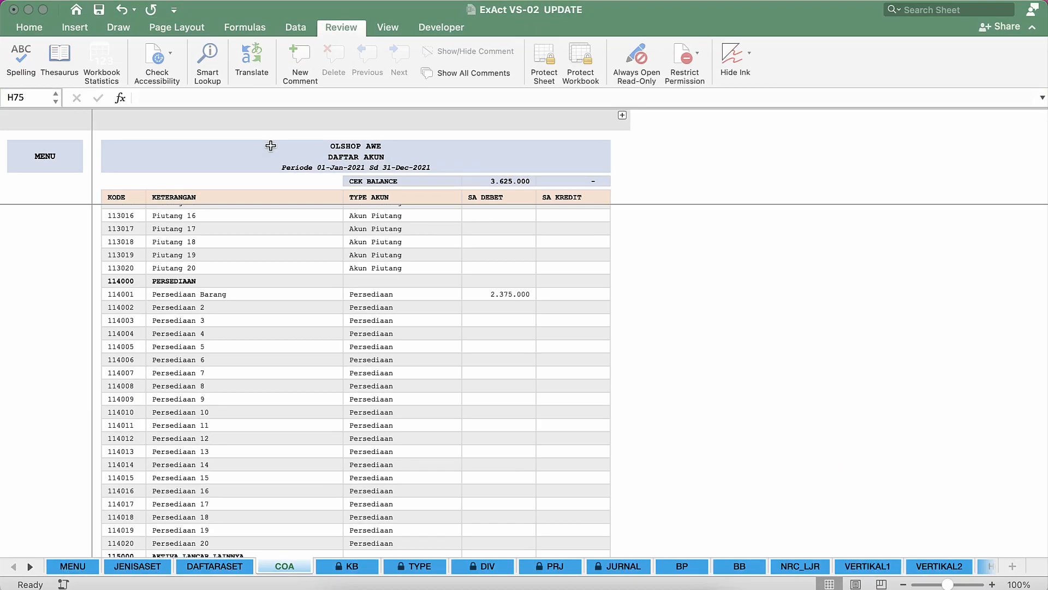
pyautogui.click(500, 293)
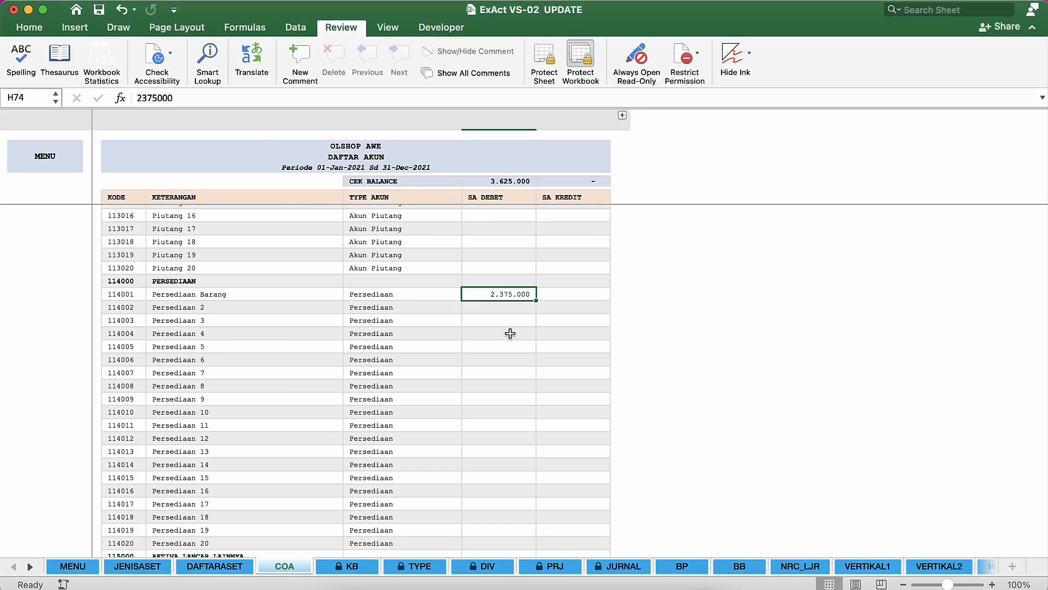
pyautogui.hotkey('ctrl', 'Up')
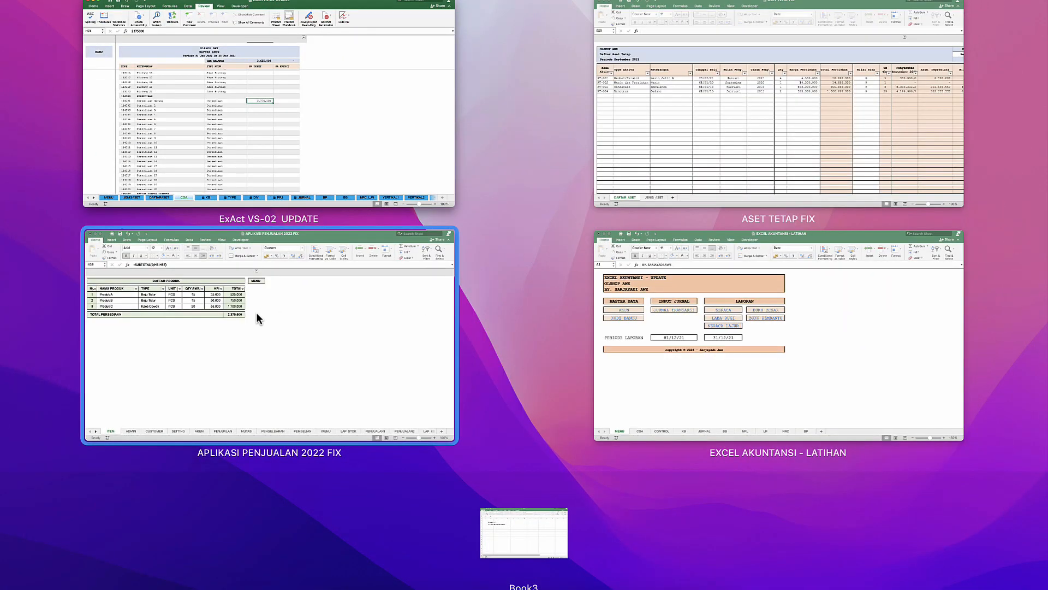
pyautogui.click(319, 125)
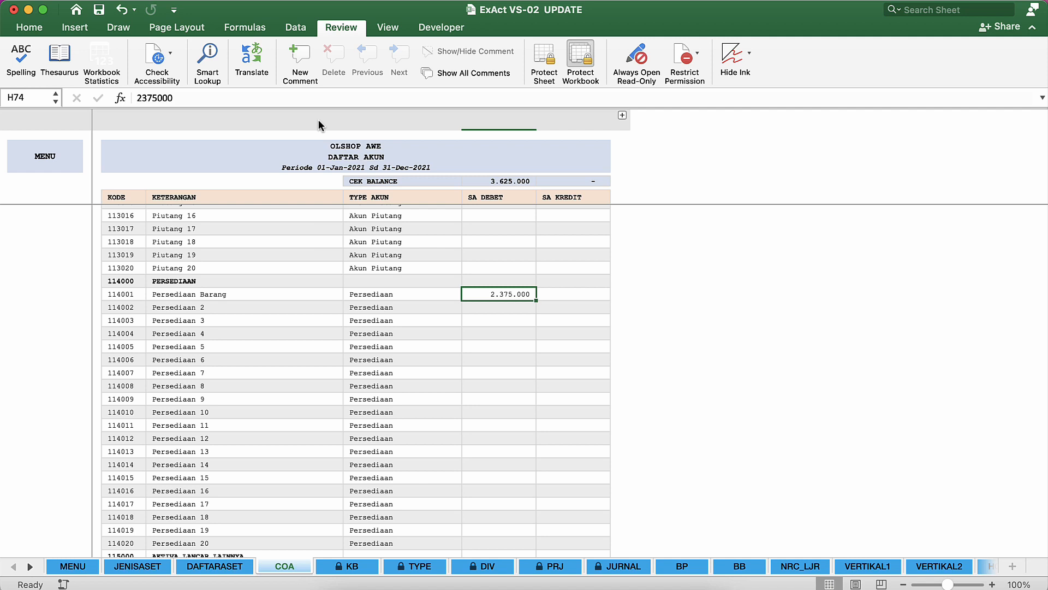
pyautogui.click(516, 309)
pyautogui.click(514, 293)
pyautogui.scroll(-5, 483, 338)
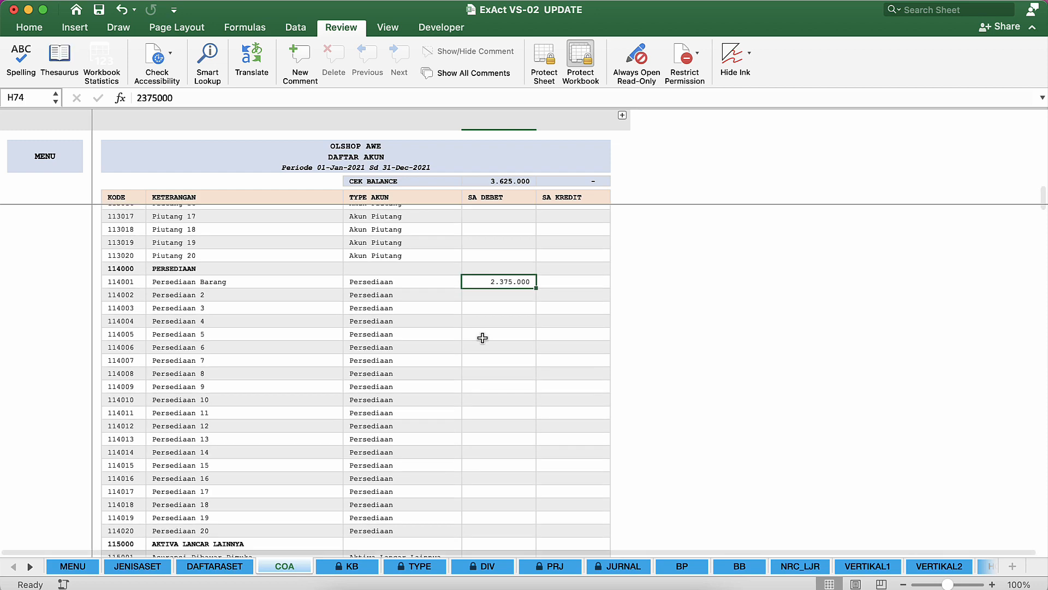
# Examine the AKTIVA TETAP accounts and their accumulated depreciation accounts in the COA sheet, ending at the SA DEBET cell of Tanah.
pyautogui.scroll(-4, 482, 338)
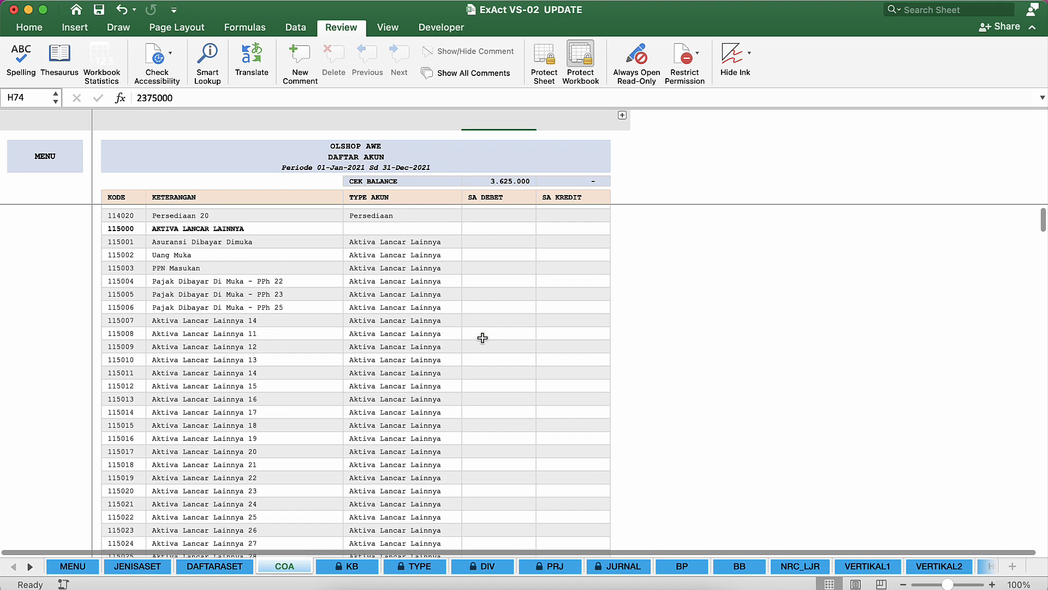
pyautogui.scroll(-7, 483, 338)
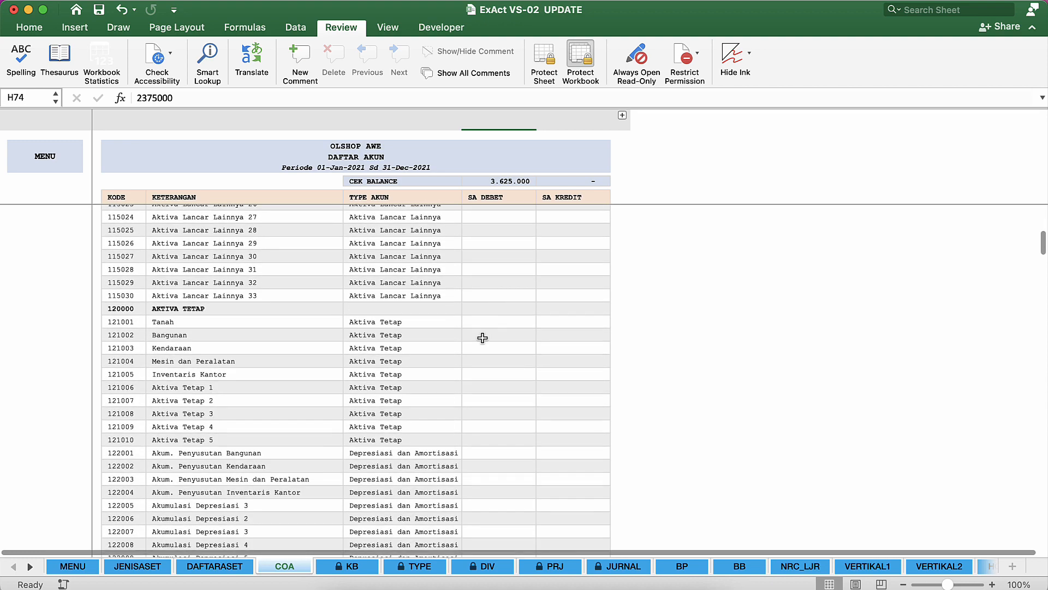
pyautogui.scroll(-1, 483, 338)
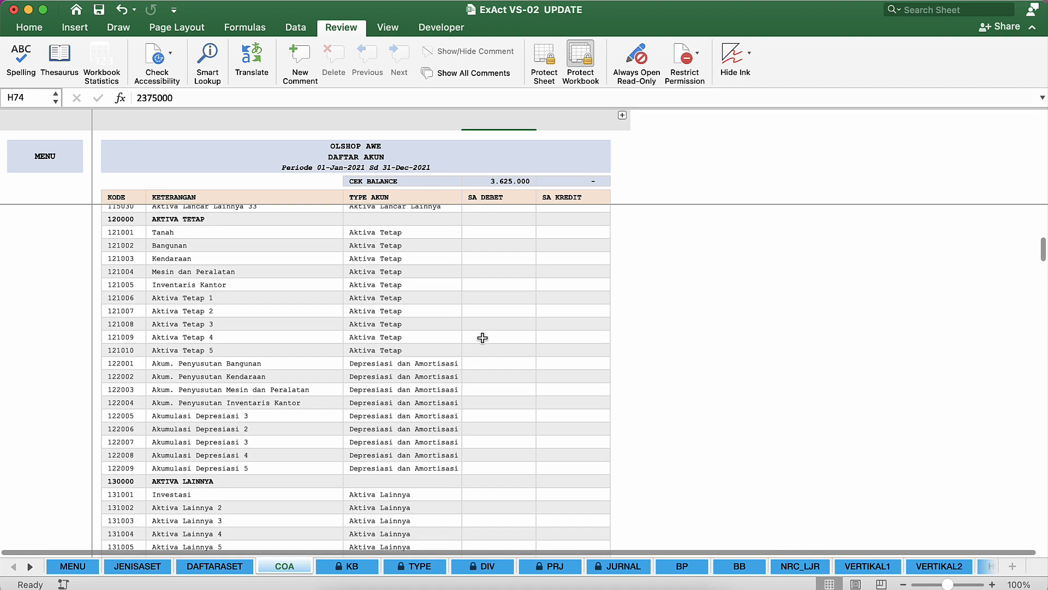
pyautogui.click(299, 282)
pyautogui.click(260, 247)
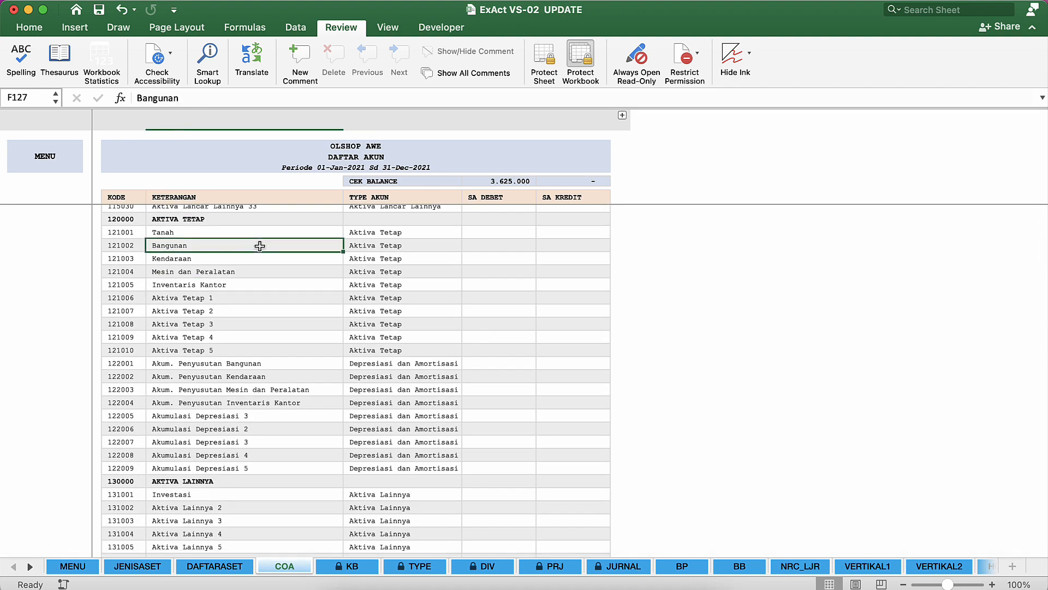
pyautogui.scroll(1, 260, 246)
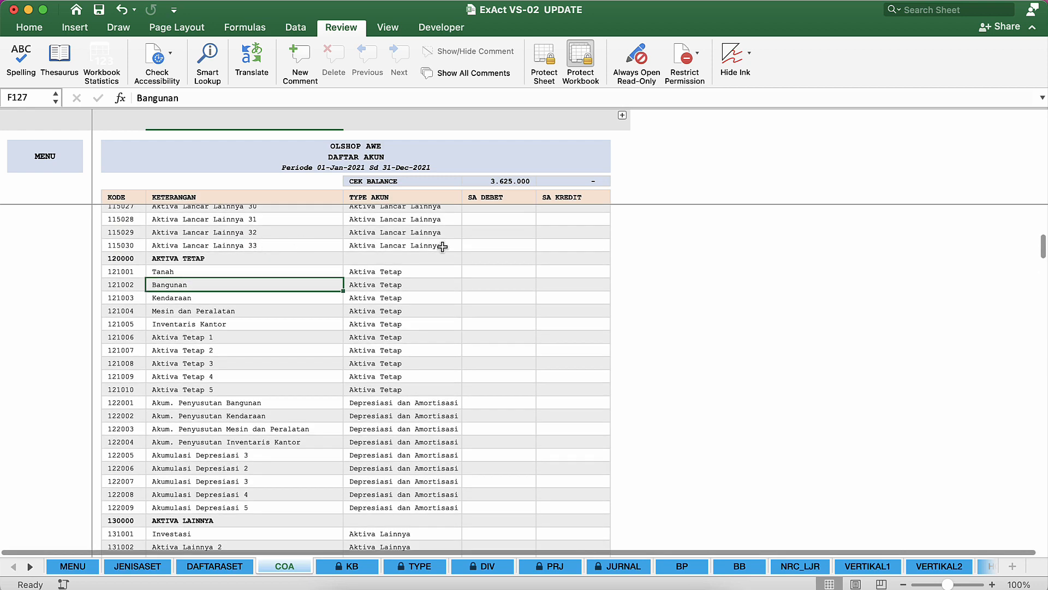
pyautogui.click(476, 272)
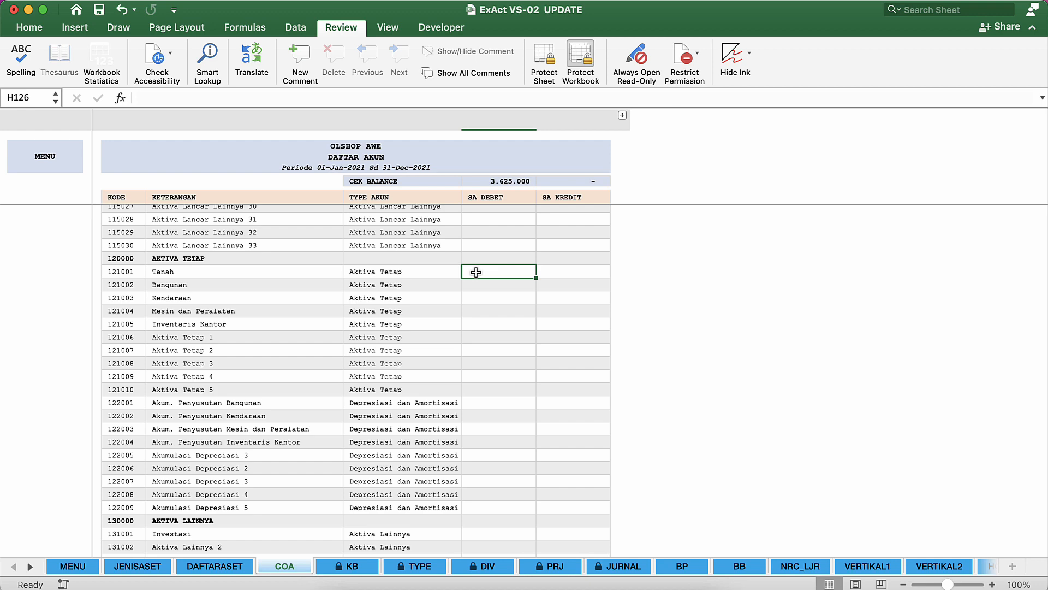
# Switch to the ASET TETAP FIX workbook and examine the asset codes, types and descriptions in the DAFTAR_ASET sheet.
pyautogui.hotkey('ctrl', 'Up')
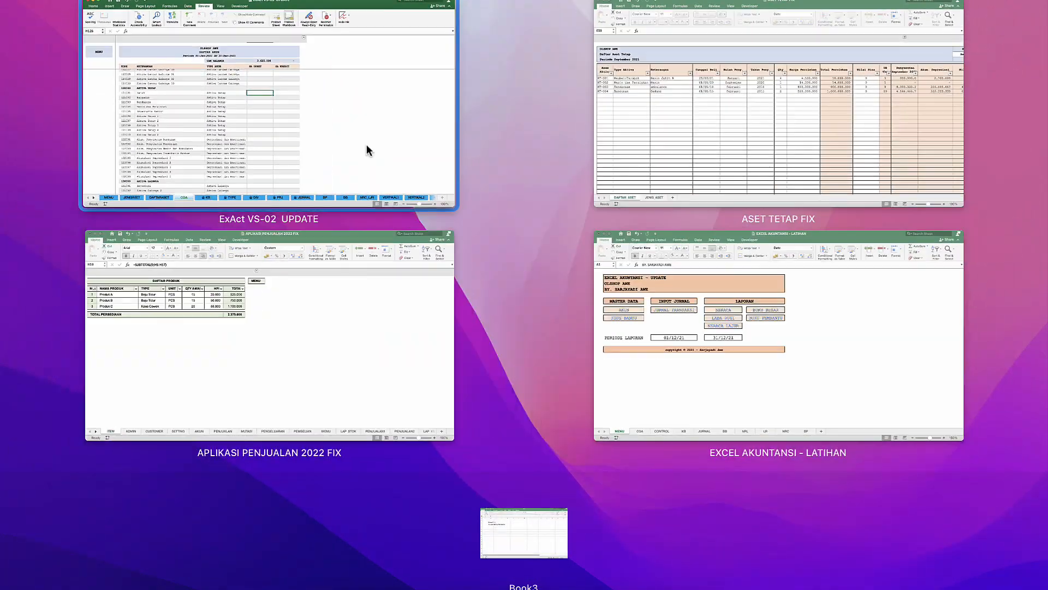
pyautogui.click(352, 131)
pyautogui.hotkey('ctrl', 'Up')
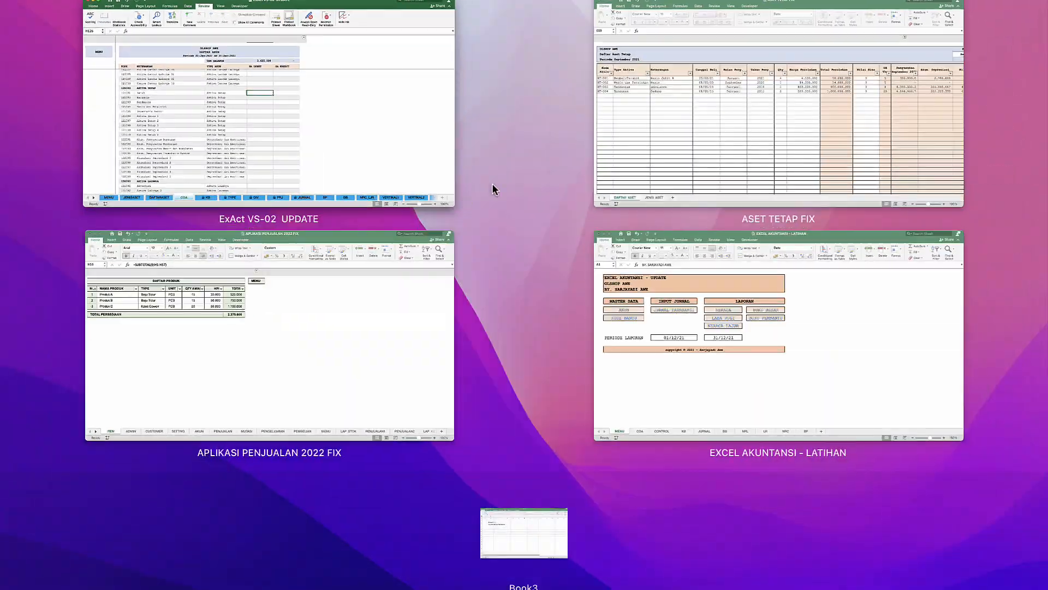
pyautogui.click(677, 141)
pyautogui.click(259, 281)
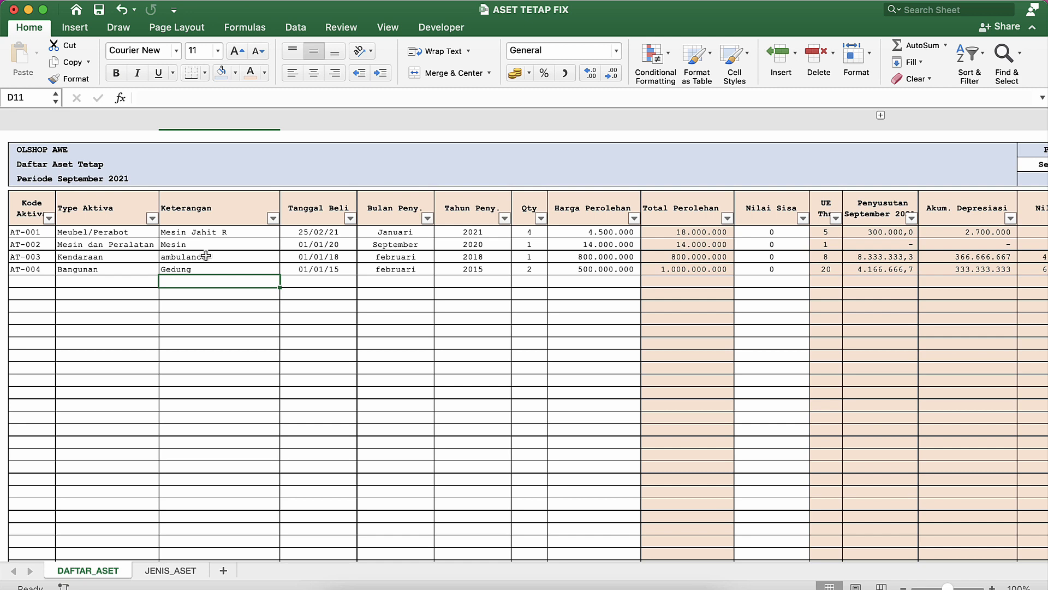
pyautogui.click(136, 246)
pyautogui.click(6, 235)
pyautogui.click(51, 240)
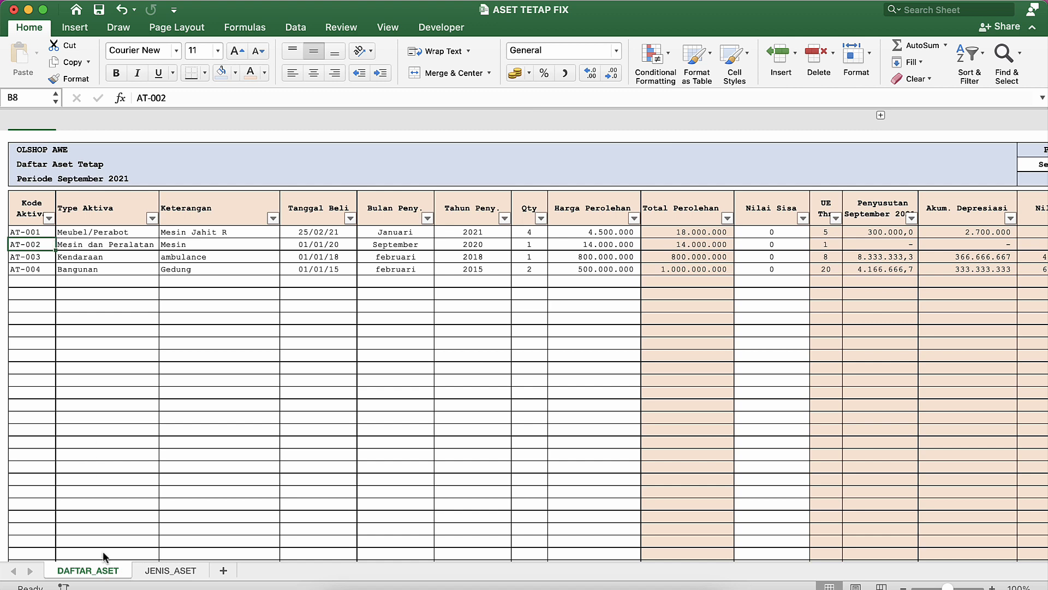
# Go to the JENIS_ASET sheet and review the fixed asset types from Tanah to Meubel/Perabot in the Kode column.
pyautogui.click(167, 570)
pyautogui.click(145, 285)
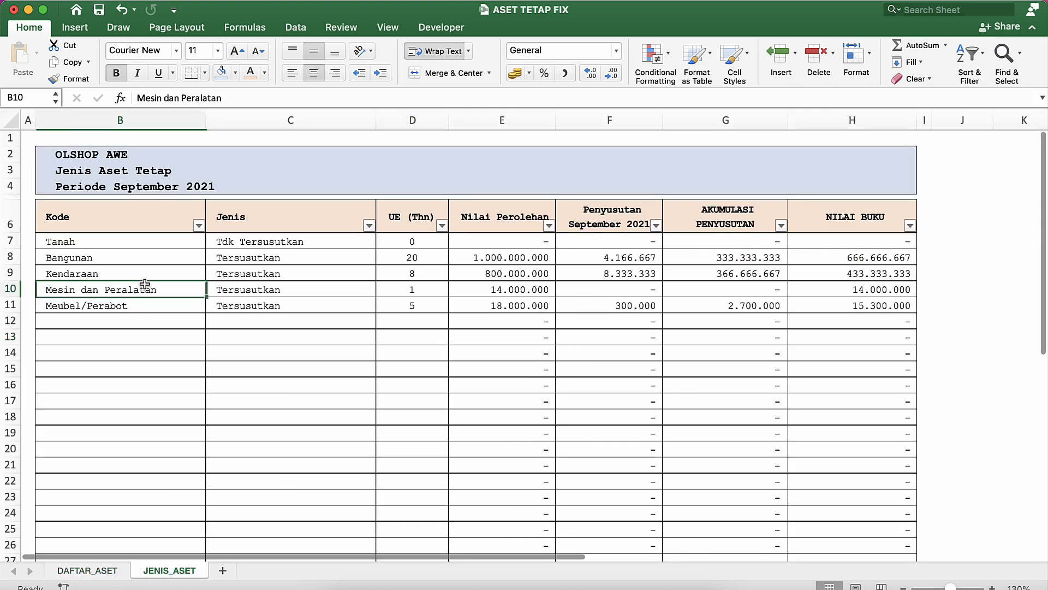
pyautogui.click(272, 276)
pyautogui.click(124, 240)
pyautogui.click(100, 258)
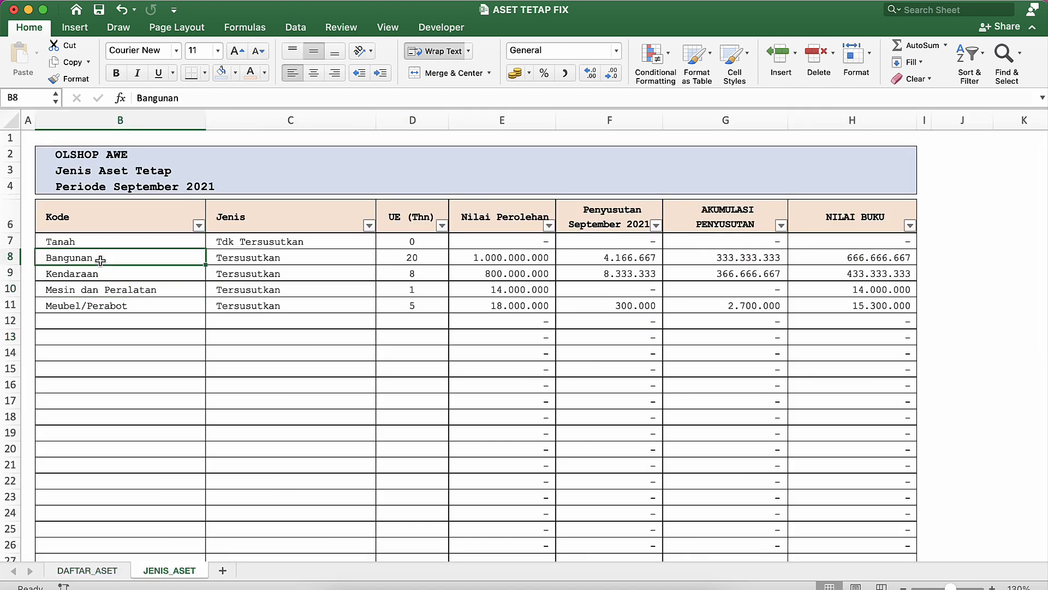
pyautogui.click(125, 240)
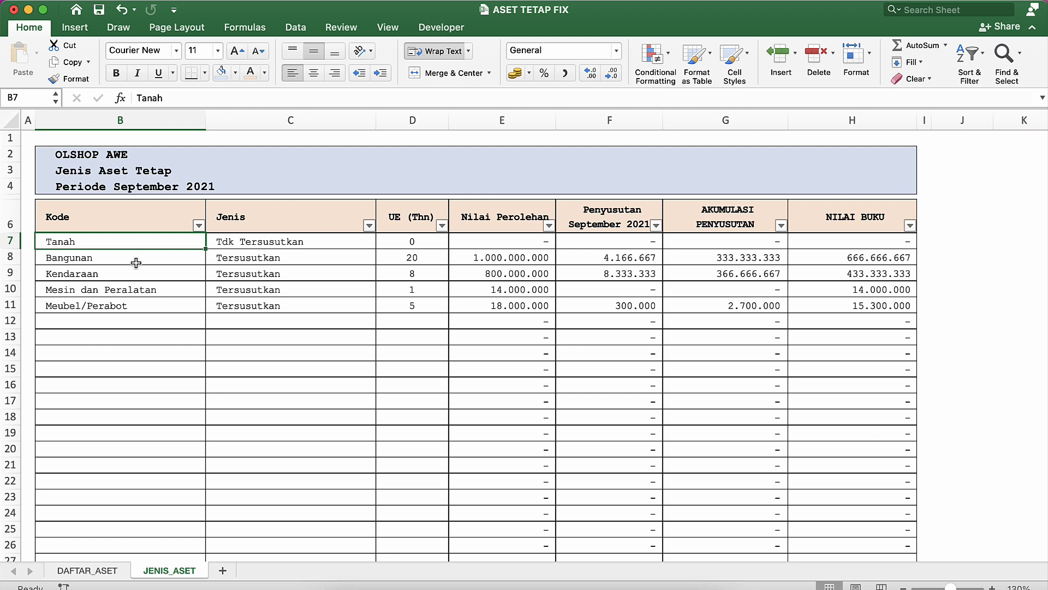
pyautogui.click(134, 260)
pyautogui.click(151, 273)
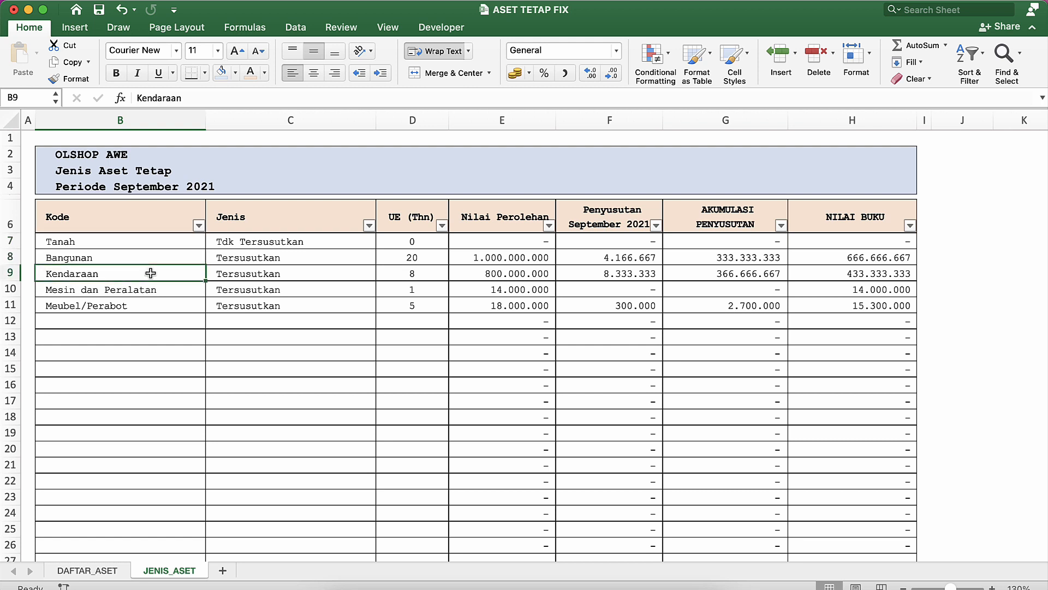
pyautogui.click(164, 289)
pyautogui.click(165, 312)
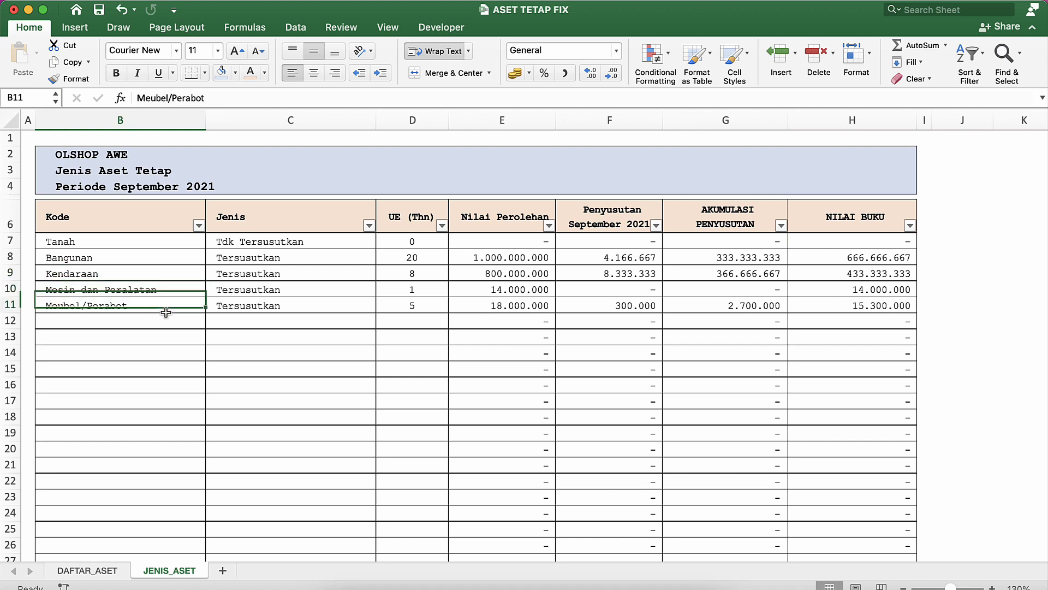
# Review the Jenis classification of each asset type and inspect the available choices for Tanah.
pyautogui.click(282, 307)
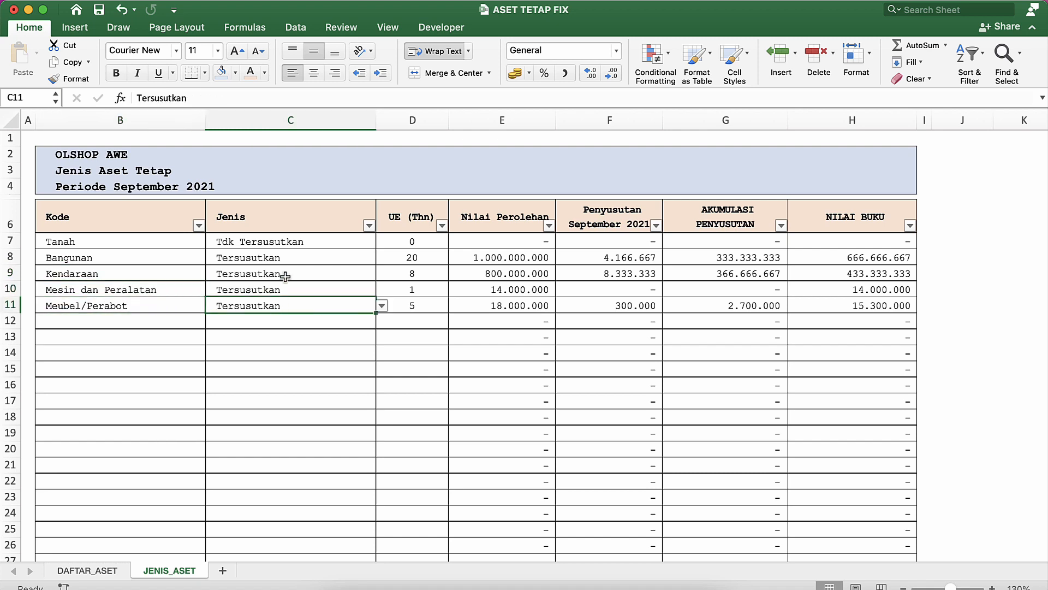
pyautogui.click(279, 243)
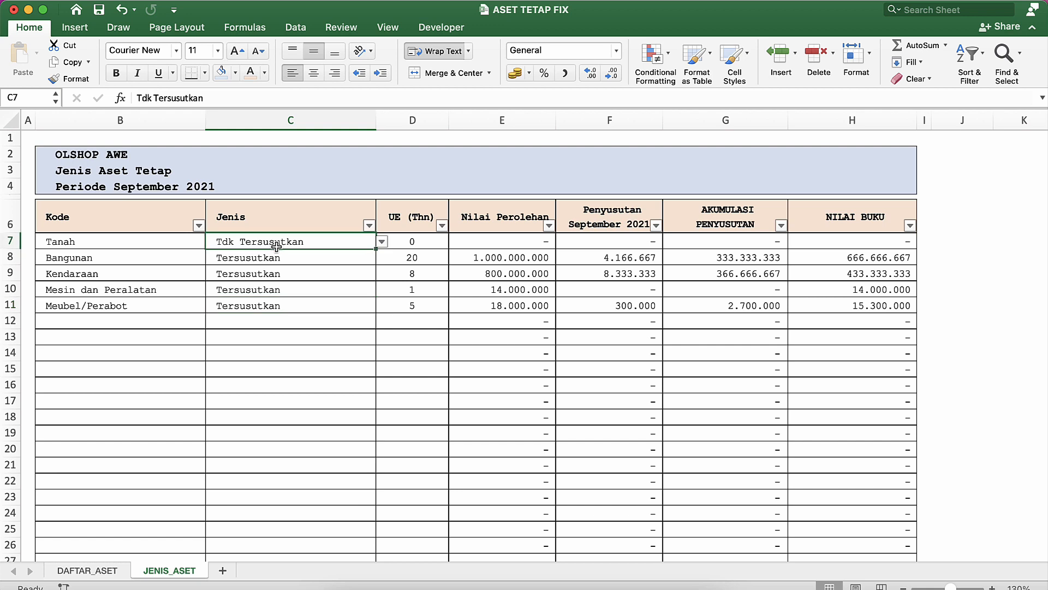
pyautogui.click(347, 270)
pyautogui.click(362, 243)
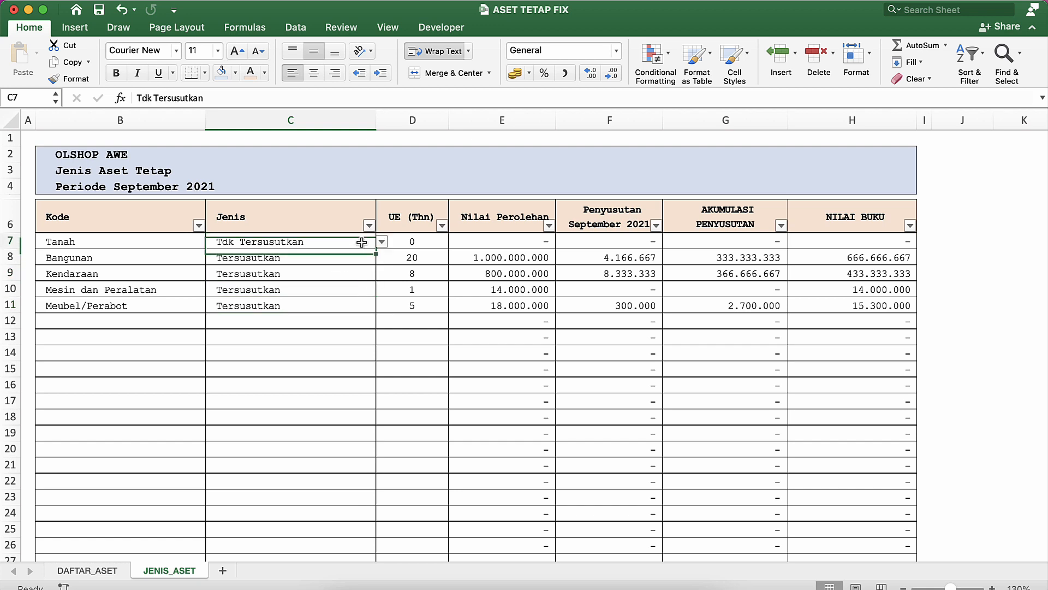
pyautogui.click(383, 243)
pyautogui.click(328, 249)
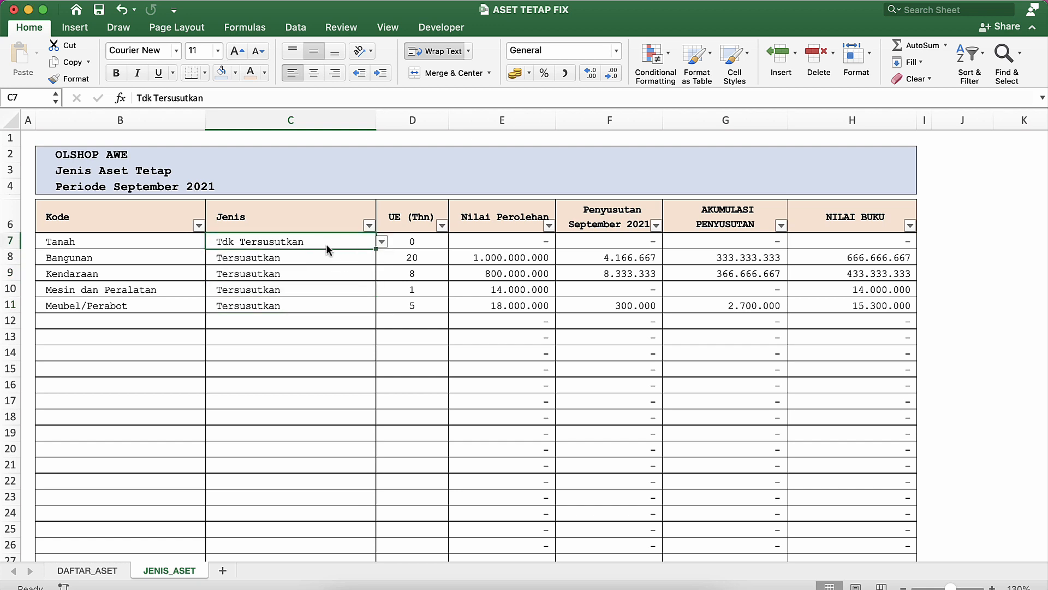
pyautogui.click(333, 257)
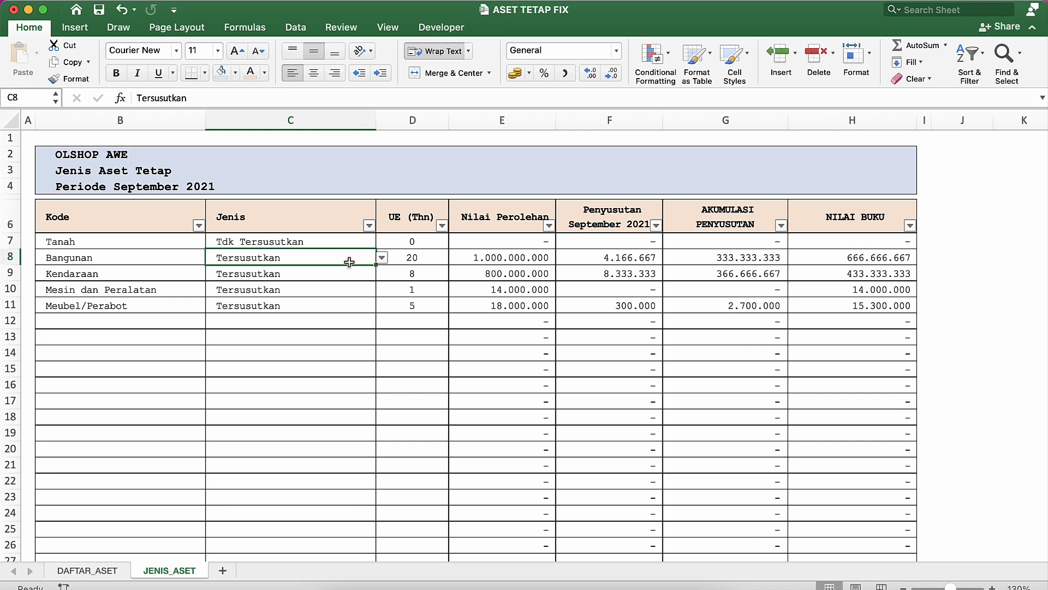
pyautogui.click(333, 292)
# Set the UE (Thn) useful life of Mesin dan Peralatan to 4.
pyautogui.click(433, 251)
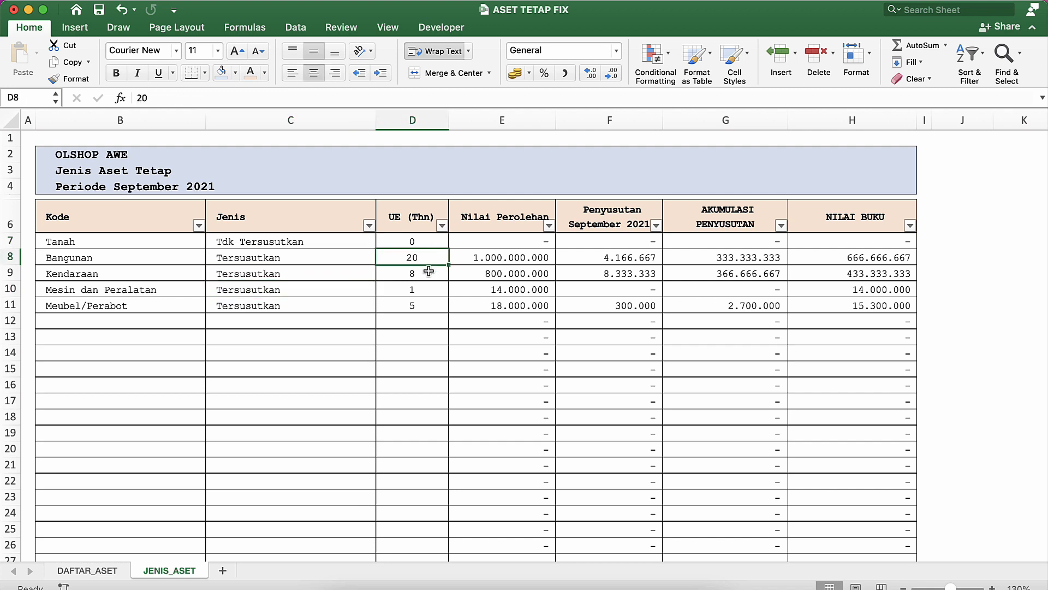
pyautogui.click(431, 273)
pyautogui.click(436, 261)
pyautogui.click(431, 285)
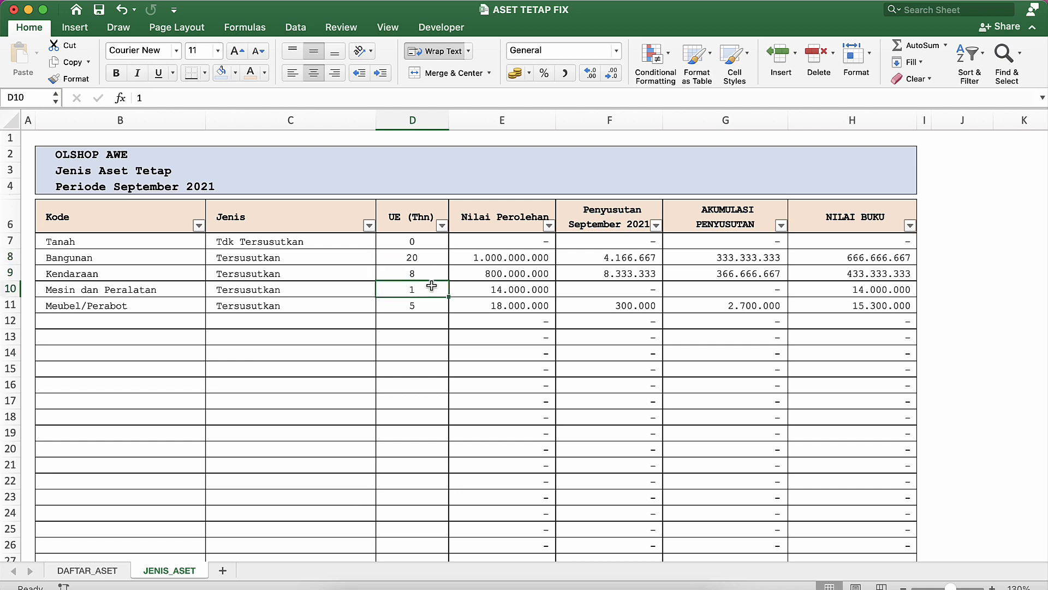
pyautogui.write('4')
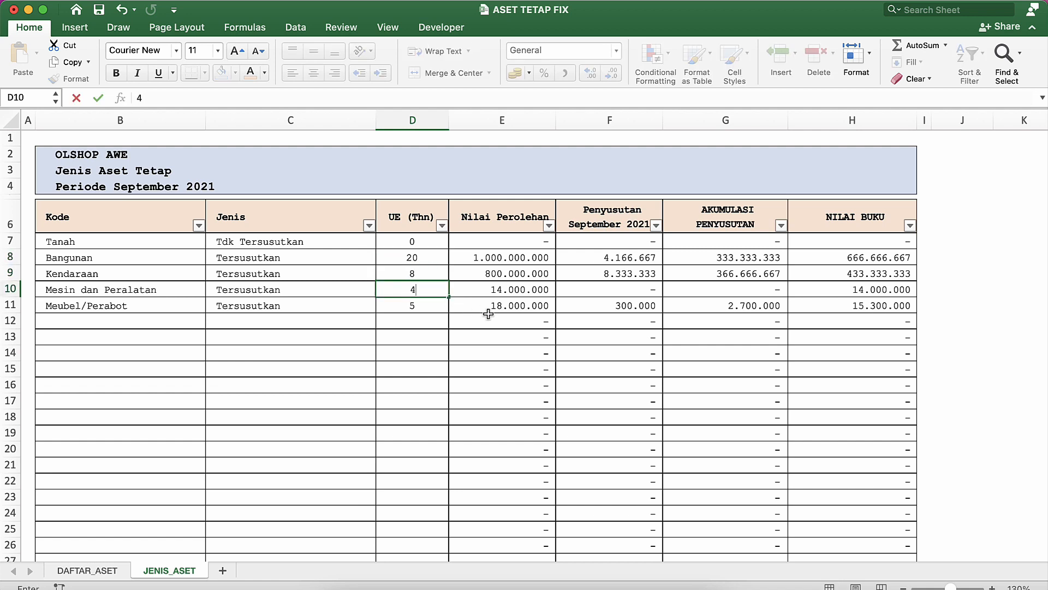
pyautogui.press('Up')
pyautogui.press('Down')
pyautogui.press('Down')
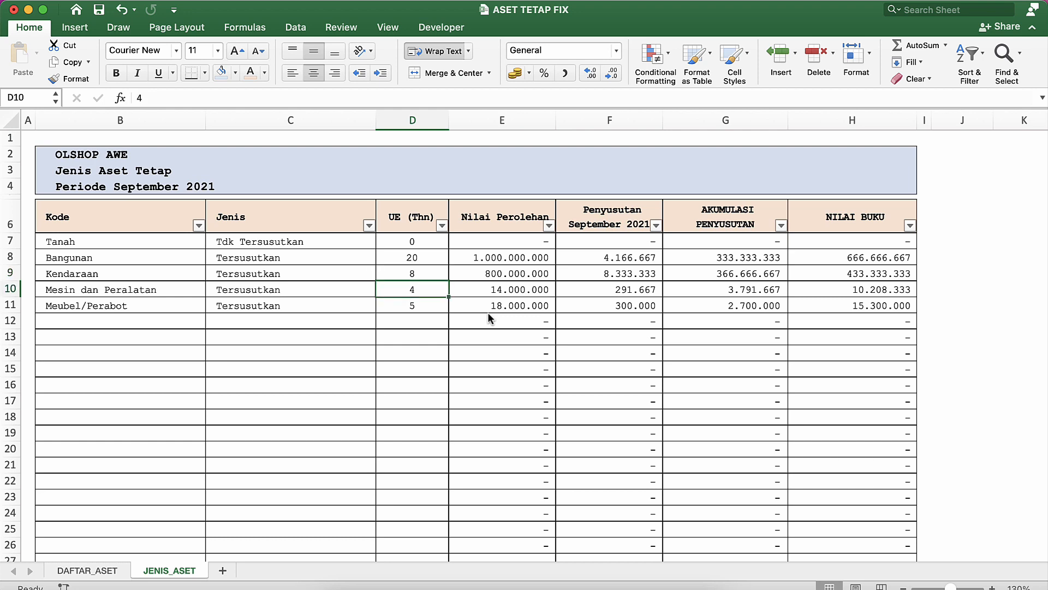
# Set the UE (Thn) useful life of Kendaraan to 4.
pyautogui.press('Up')
pyautogui.press('Up')
pyautogui.press('Down')
pyautogui.press('Up')
pyautogui.write('4')
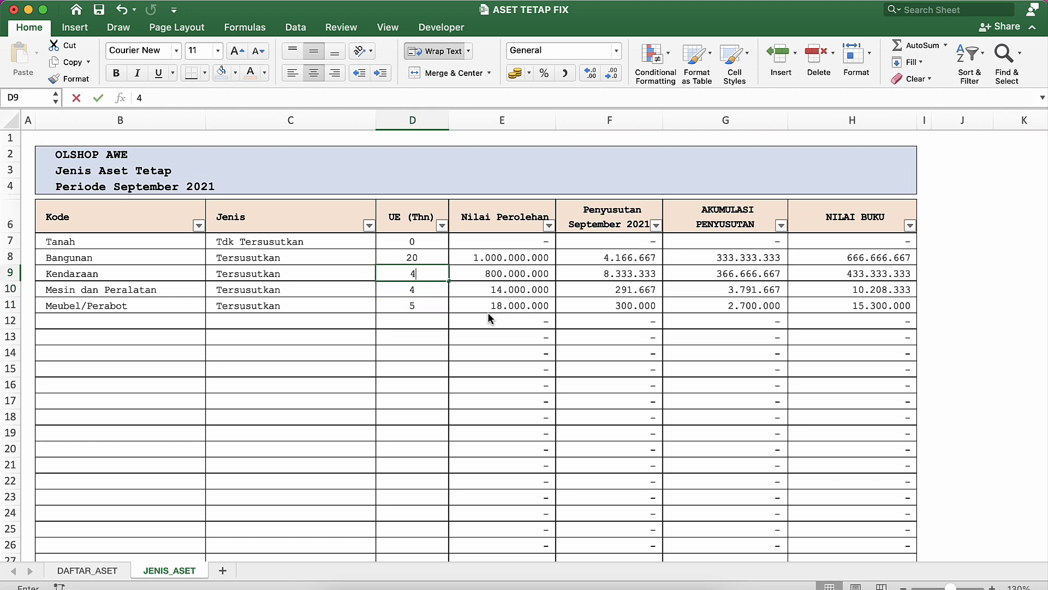
pyautogui.press('Return')
pyautogui.press('Down')
pyautogui.press('Down')
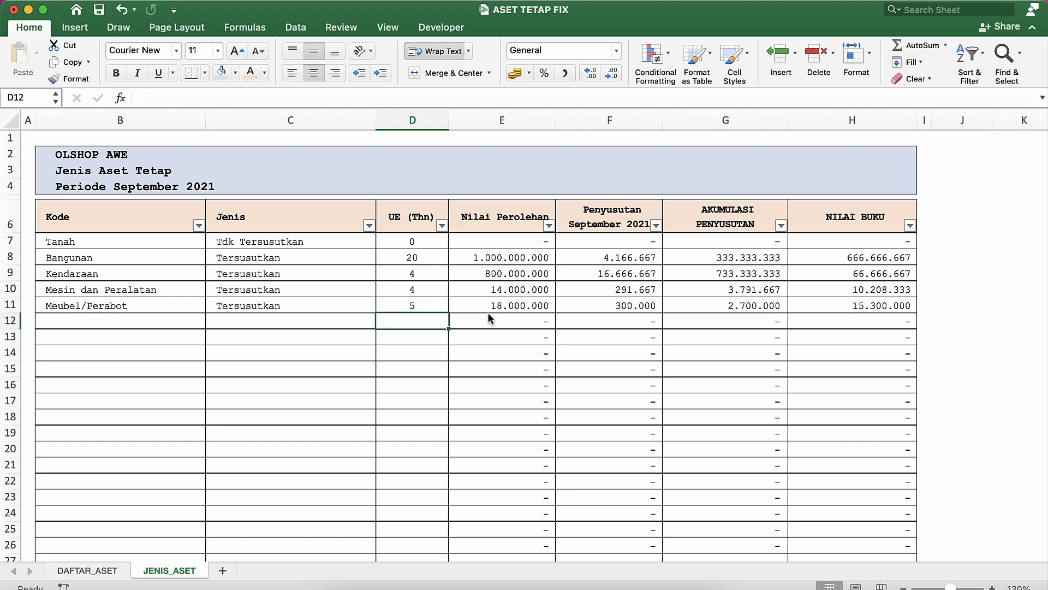
pyautogui.press('Up')
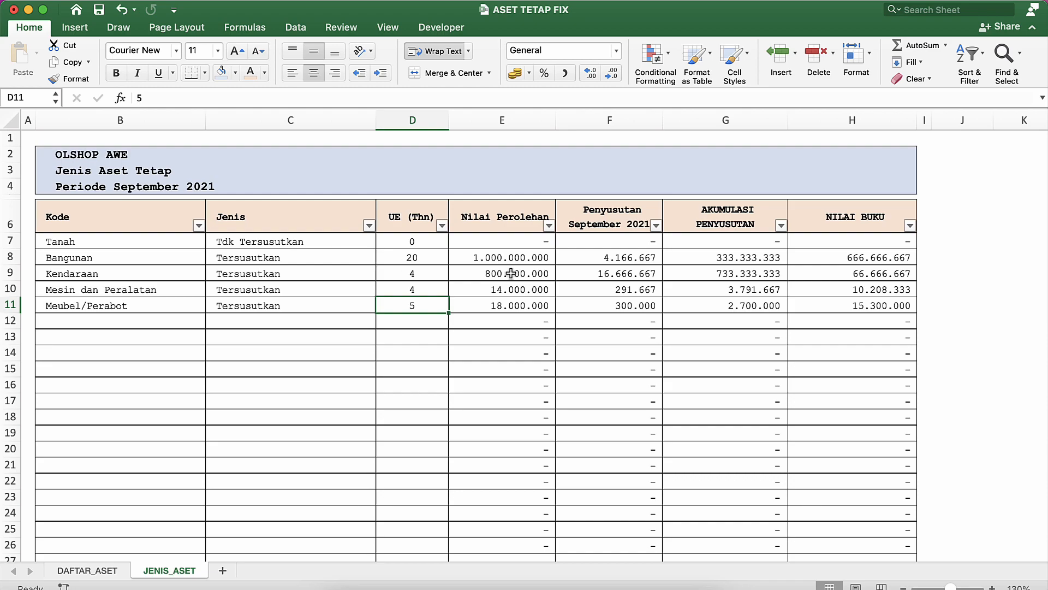
# Return to the DAFTAR_ASET sheet and clear the entries of assets AT-002 to AT-004 from Kode Aktiva through Harga Perolehan.
pyautogui.click(505, 257)
pyautogui.hotkey('ctrl', 'Up')
pyautogui.click(311, 164)
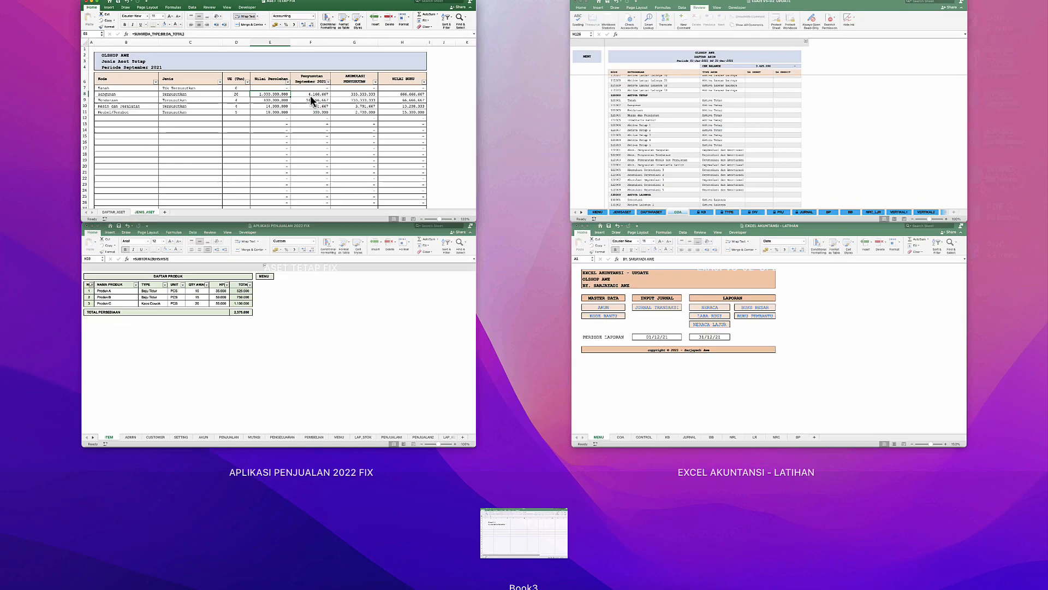
pyautogui.click(103, 568)
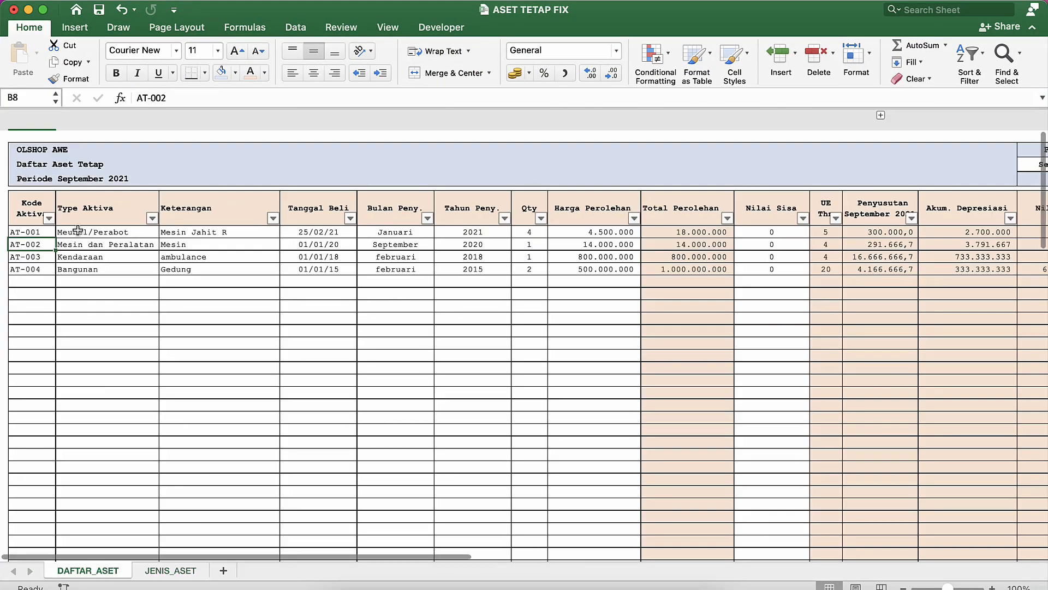
pyautogui.click(46, 228)
pyautogui.press('Down')
pyautogui.hotkey('shift', 'Down')
pyautogui.hotkey('shift', 'Down')
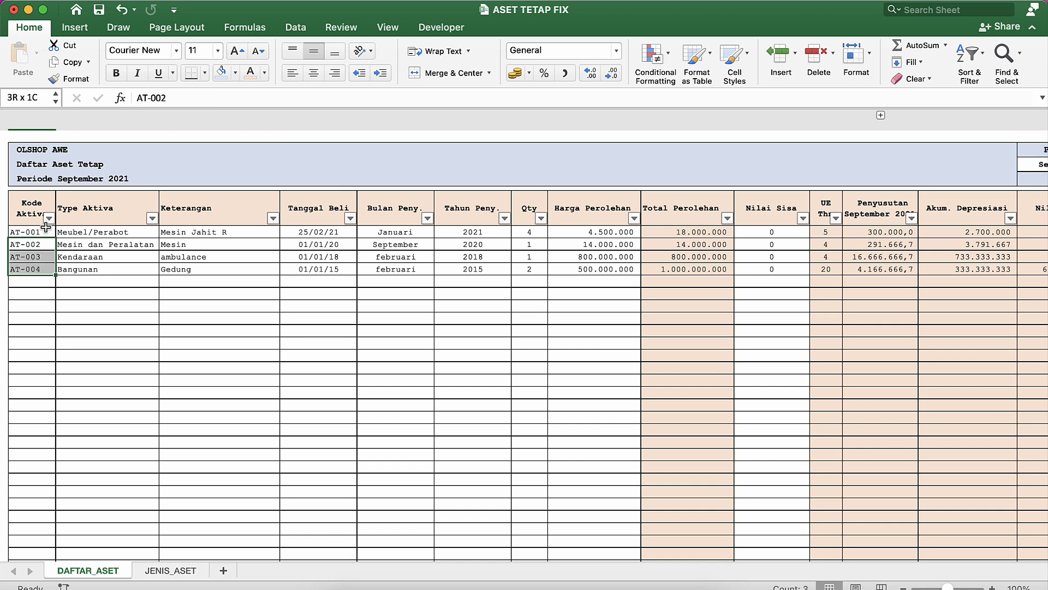
pyautogui.hotkey('shift', 'Right')
pyautogui.hotkey('shift', 'Right')
pyautogui.hotkey('shift', 'Right')
pyautogui.hotkey('shift', 'Right')
pyautogui.hotkey('shift', 'Right')
pyautogui.hotkey('shift', 'Right')
pyautogui.hotkey('shift', 'Right')
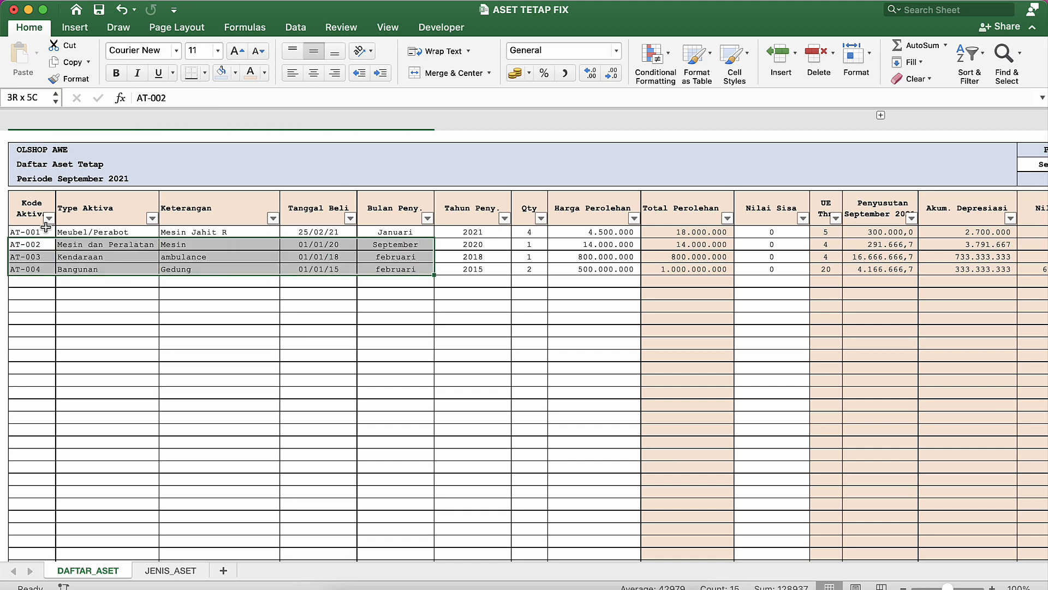
pyautogui.press('Delete')
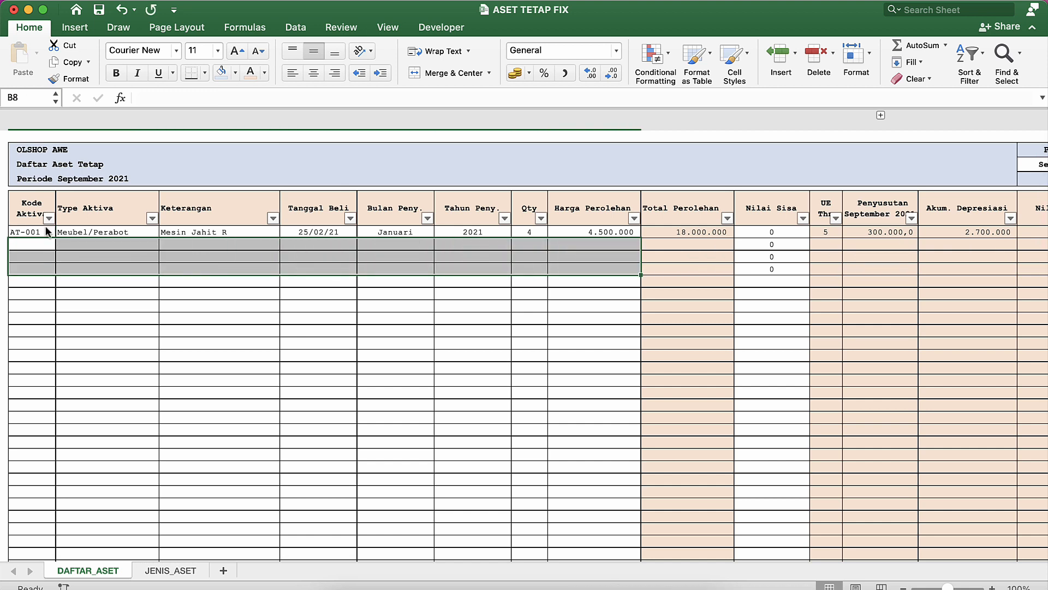
# Clear the Nilai Sisa values in the three emptied asset rows and check the columns through Nilai Buku.
pyautogui.press('Right')
pyautogui.press('Right')
pyautogui.press('Right')
pyautogui.press('Right')
pyautogui.press('Right')
pyautogui.press('Right')
pyautogui.press('Right')
pyautogui.press('Right')
pyautogui.press('Right')
pyautogui.hotkey('shift', 'Down')
pyautogui.hotkey('shift', 'Down')
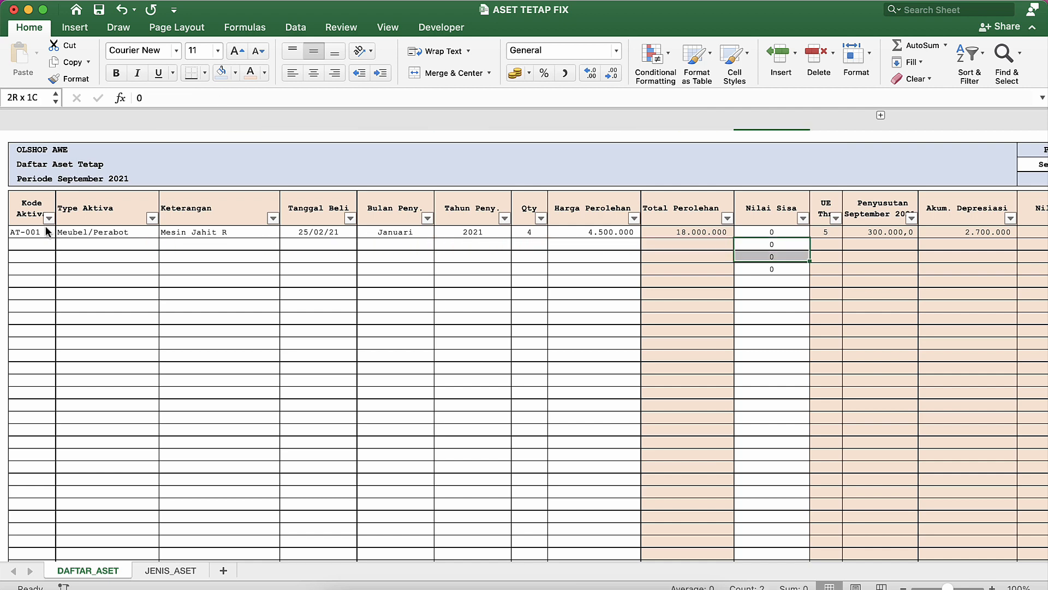
pyautogui.press('Delete')
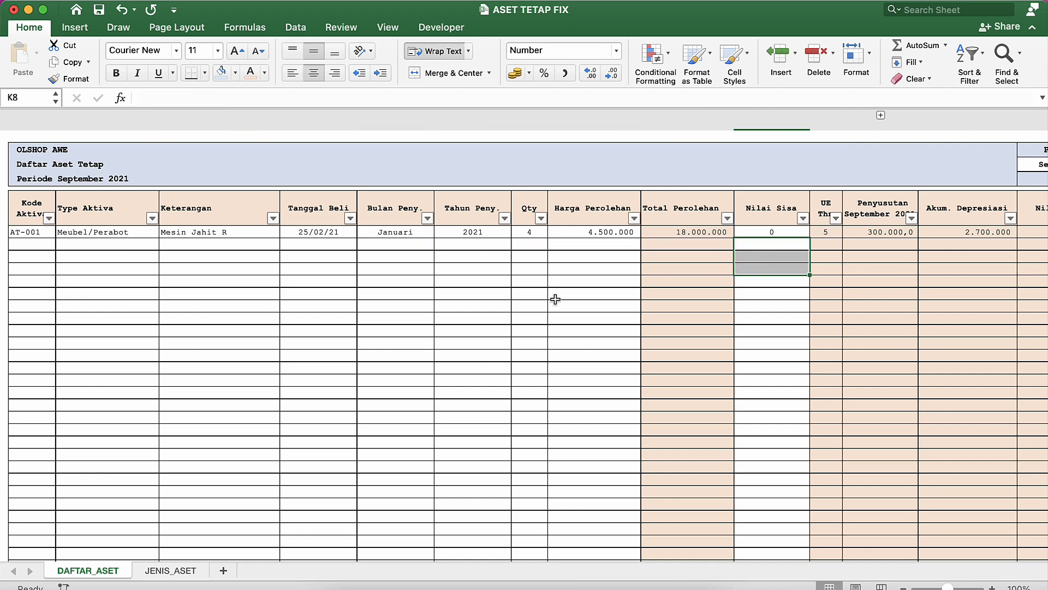
pyautogui.click(681, 261)
pyautogui.hscroll(10, 682, 263)
pyautogui.hscroll(-10, 682, 262)
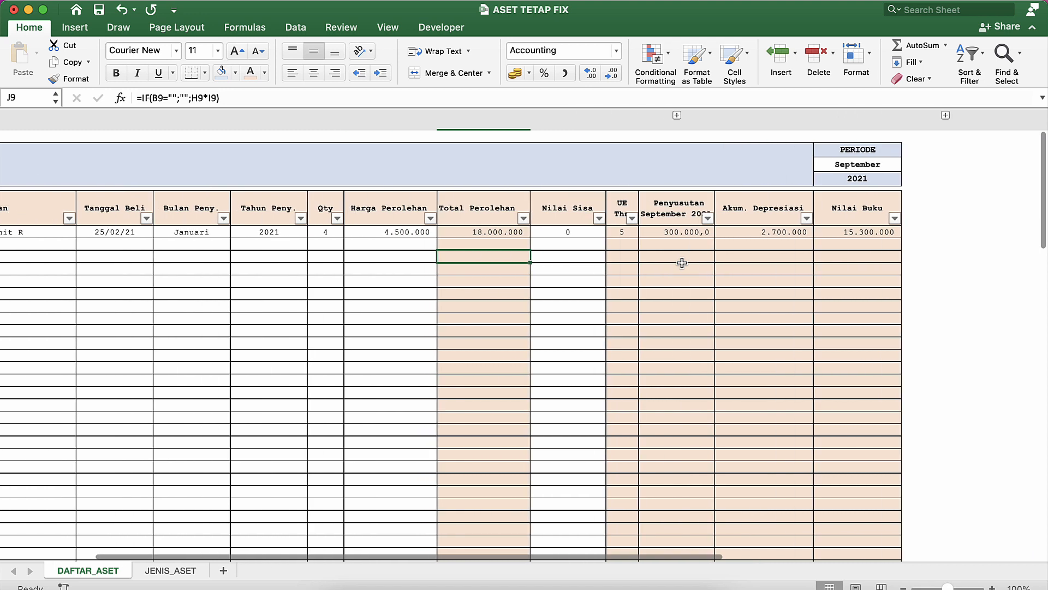
# Set the asset list's PERIODE to Desember 2020.
pyautogui.hscroll(10, 682, 262)
pyautogui.click(770, 168)
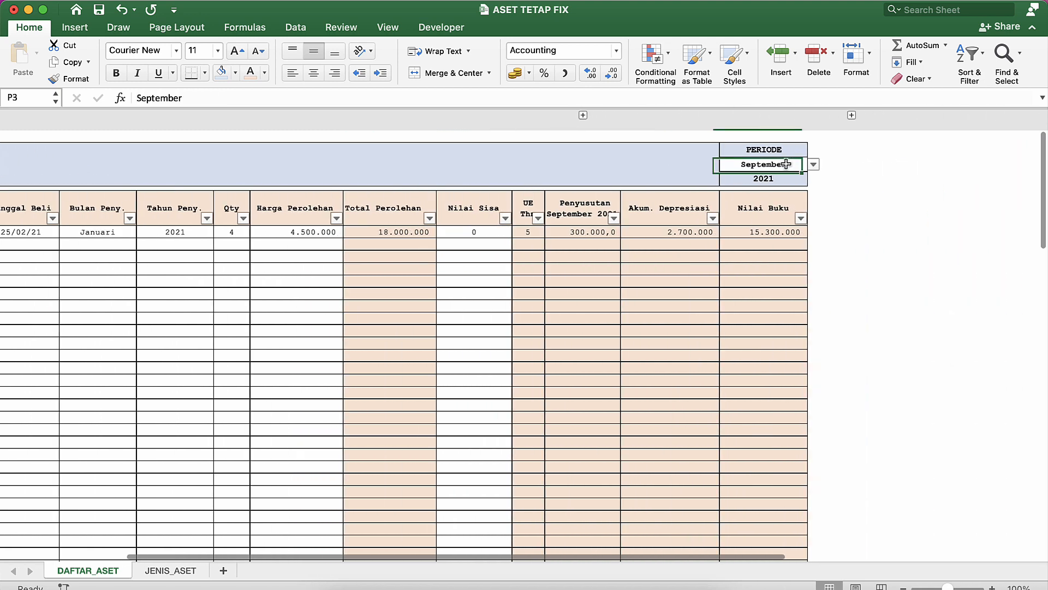
pyautogui.click(813, 164)
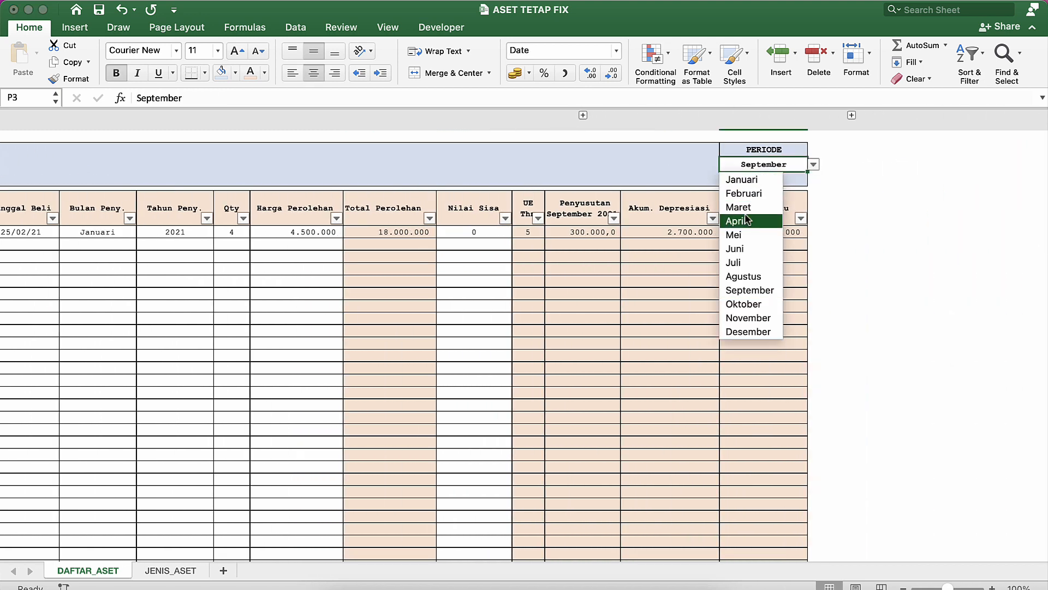
pyautogui.click(750, 331)
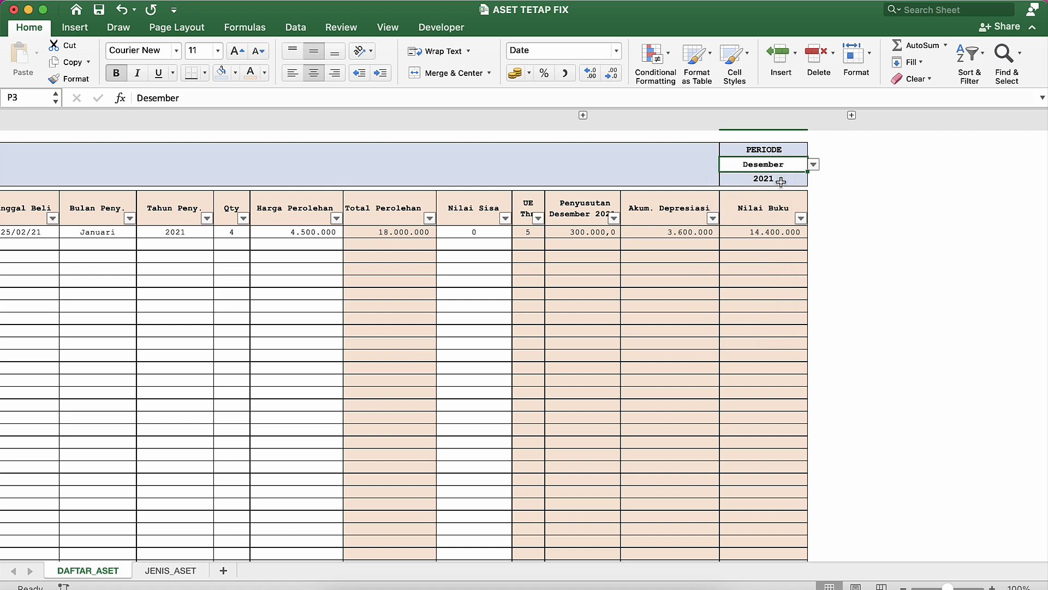
pyautogui.doubleClick(782, 180)
pyautogui.press('BackSpace')
pyautogui.write('0')
pyautogui.press('Return')
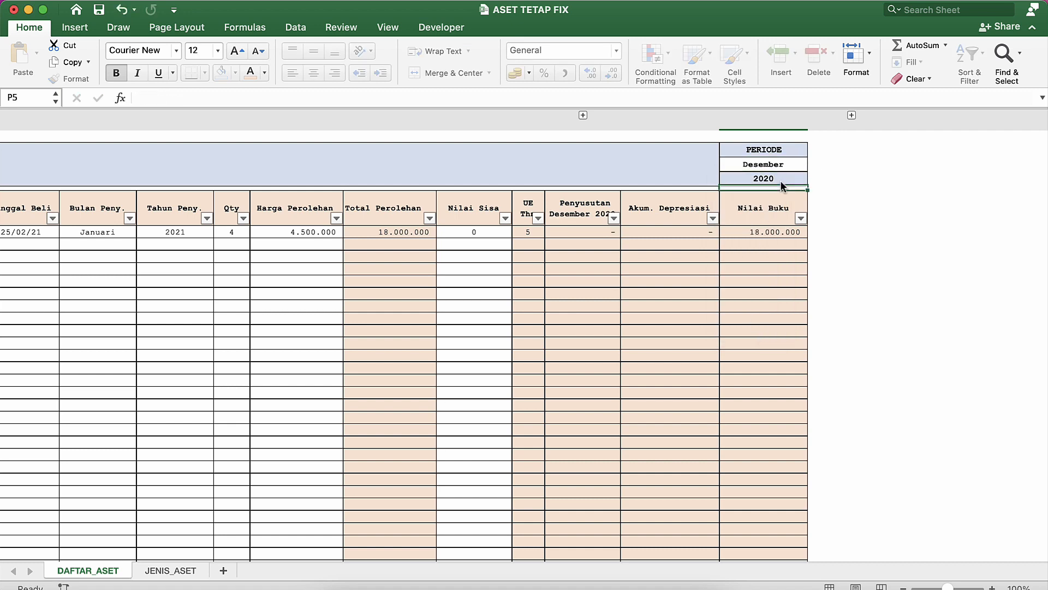
pyautogui.click(467, 271)
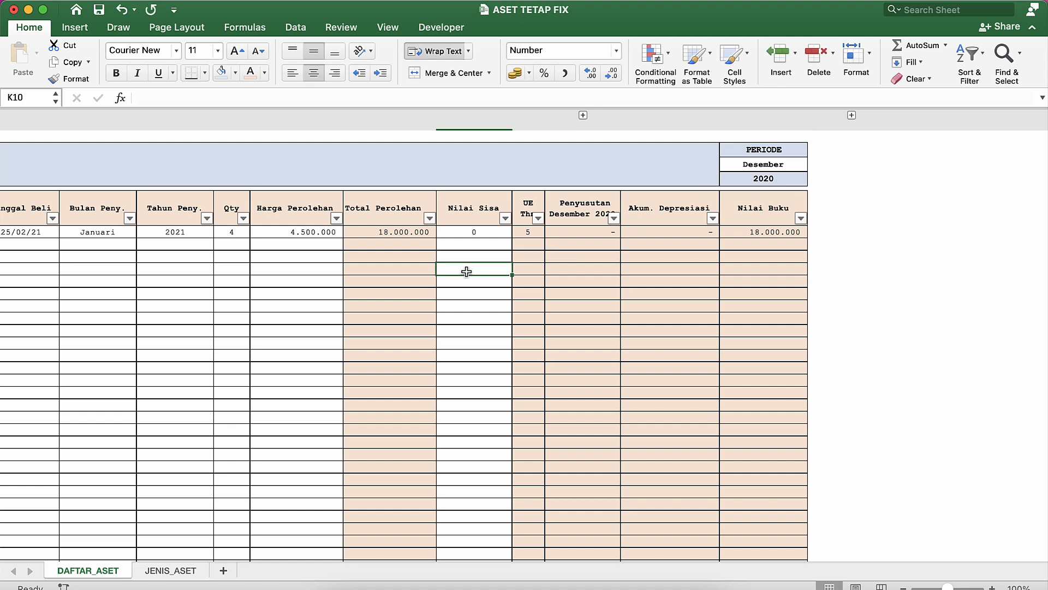
pyautogui.click(420, 293)
pyautogui.hscroll(-10, 421, 293)
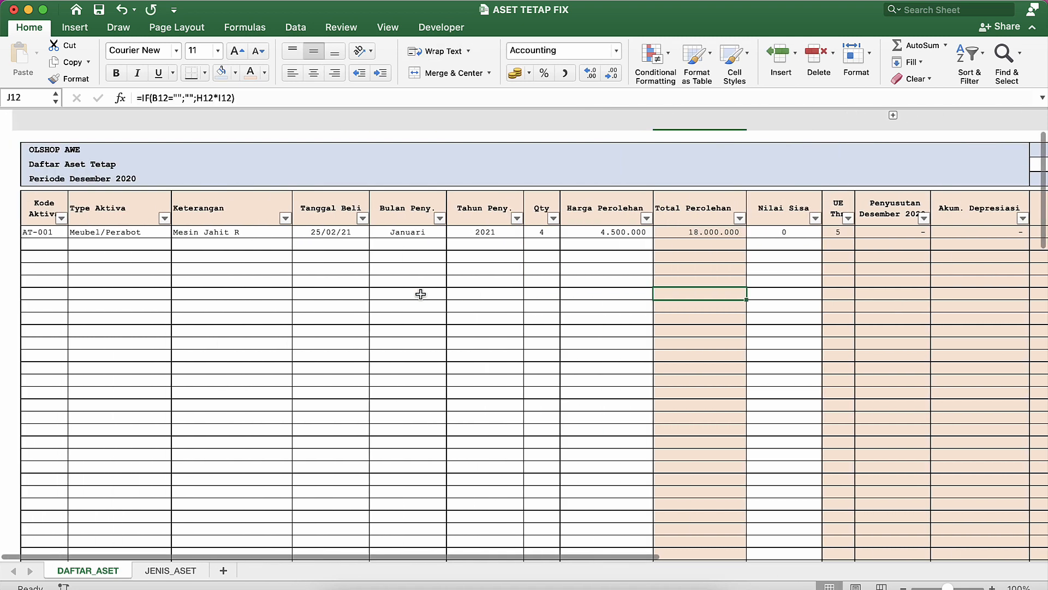
pyautogui.click(51, 230)
pyautogui.click(81, 231)
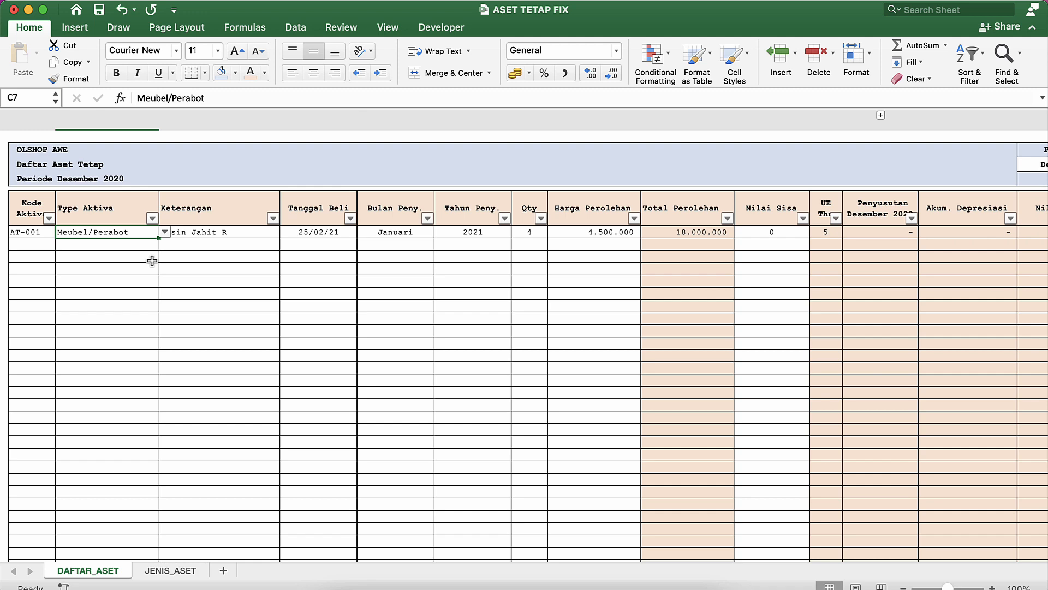
pyautogui.write('Yama')
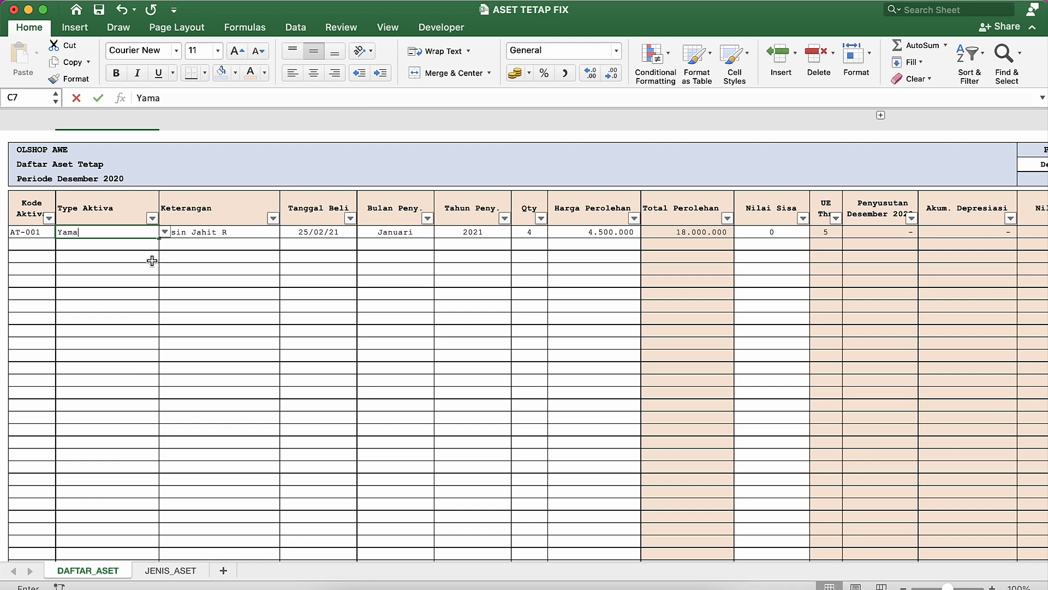
pyautogui.write('ha ')
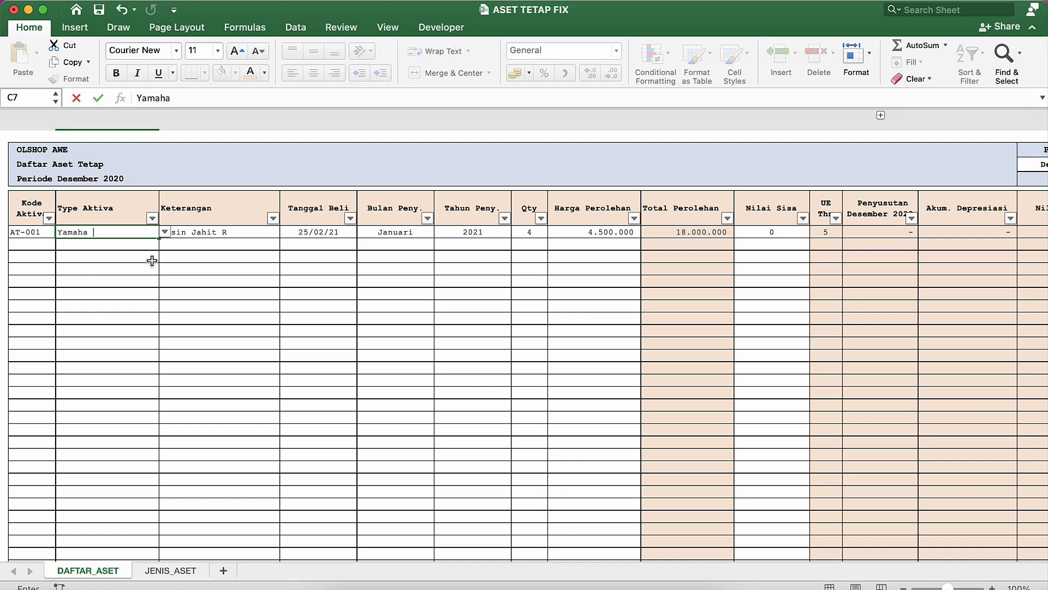
pyautogui.write('Mio Z')
pyautogui.press('Return')
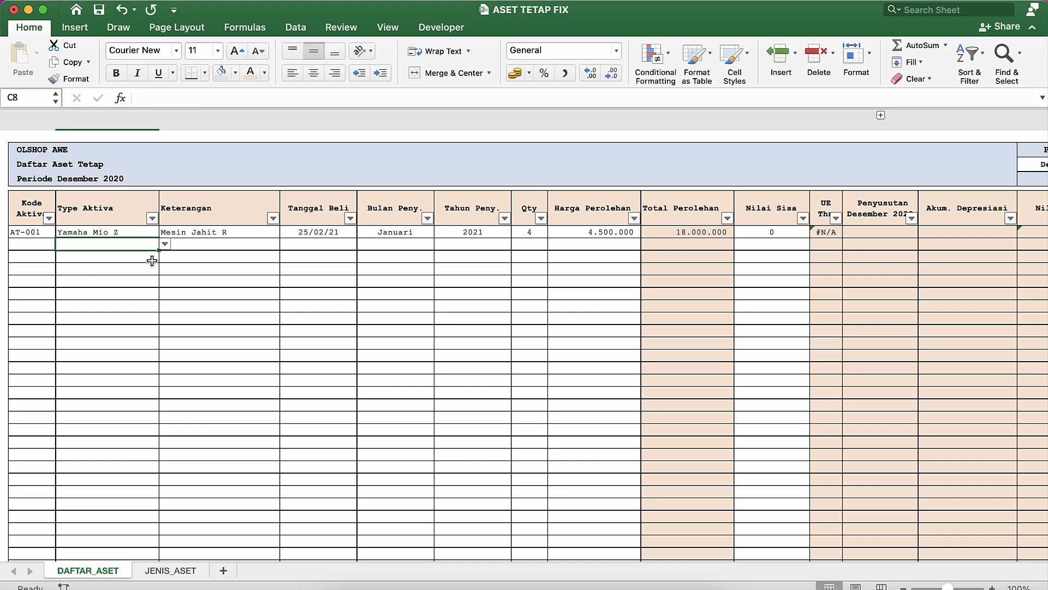
pyautogui.click(270, 232)
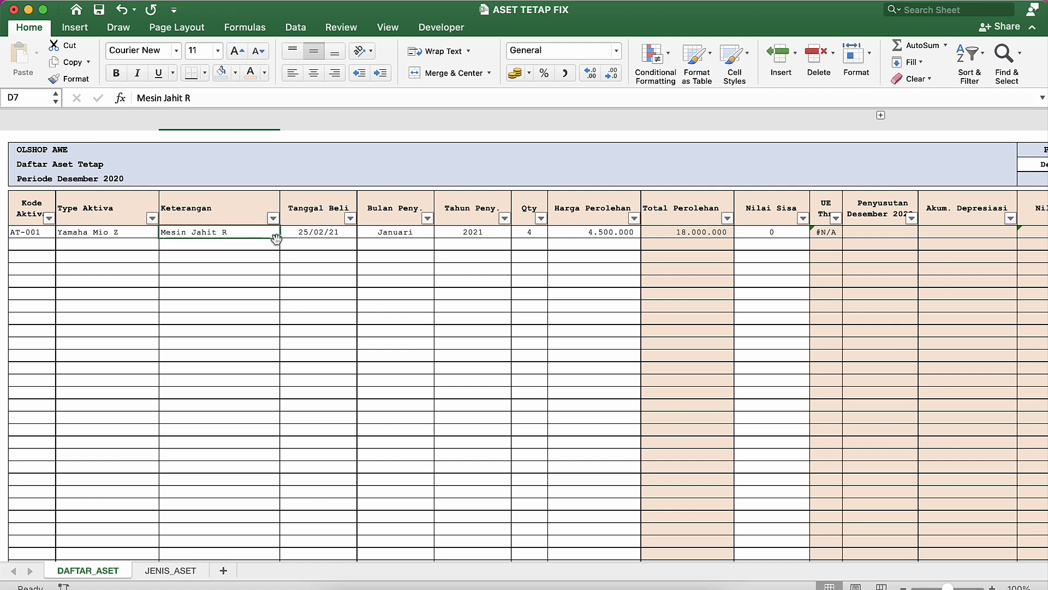
pyautogui.click(152, 234)
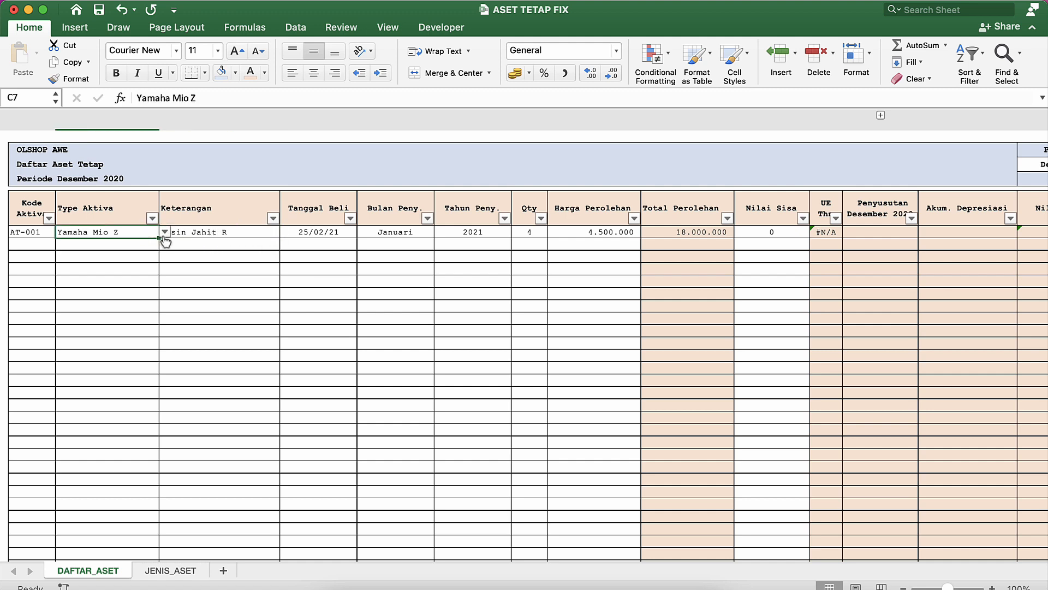
pyautogui.press('BackSpace')
# Set the Type Aktiva of asset AT-001 to Kendaraan and its Keterangan to "Yamaha Mio Z 2015".
pyautogui.click(164, 232)
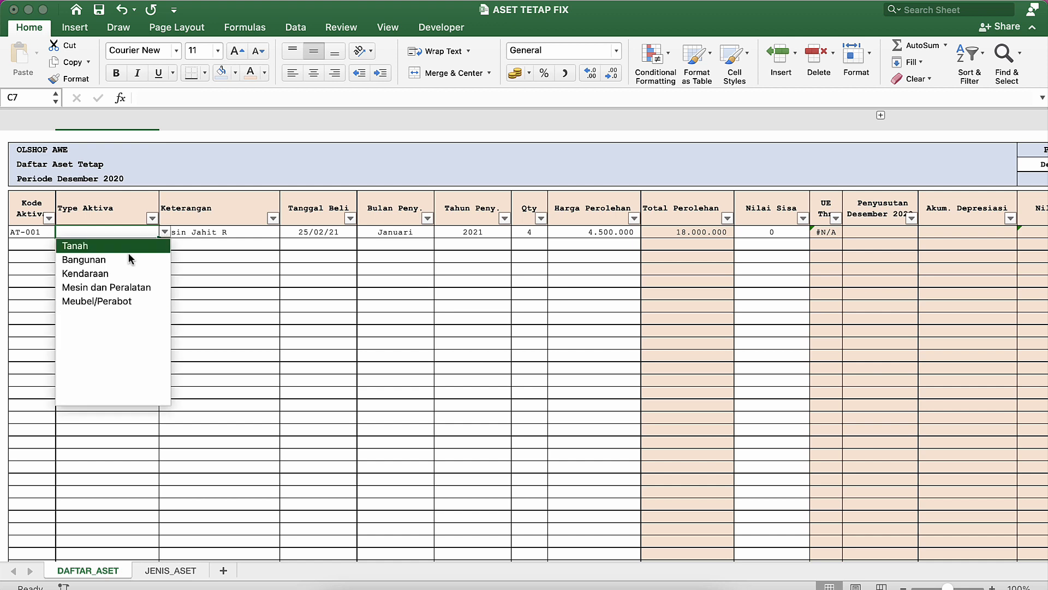
pyautogui.click(118, 272)
pyautogui.click(203, 232)
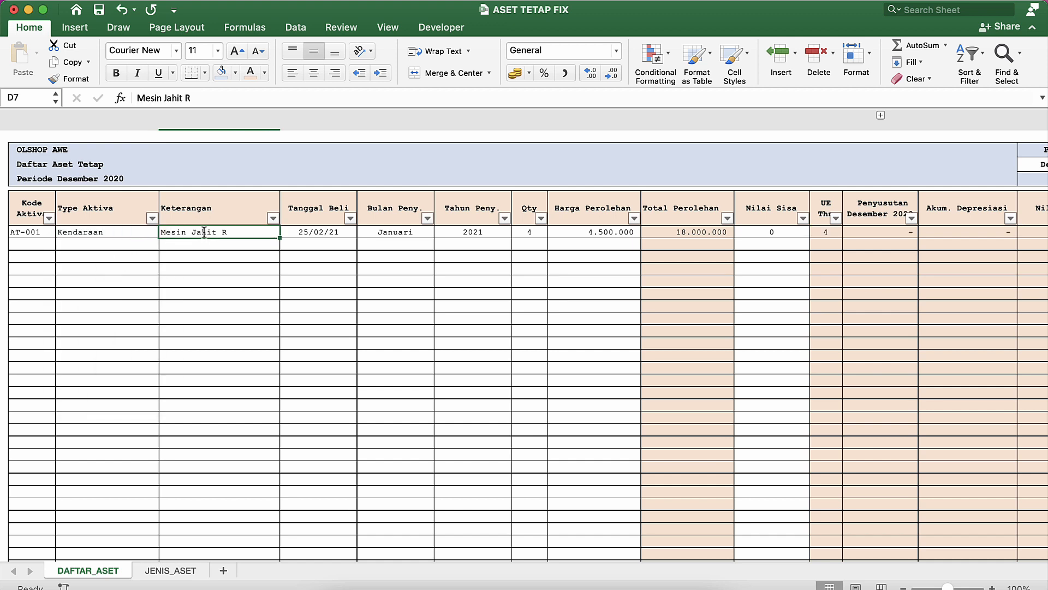
pyautogui.write('Yamaha ')
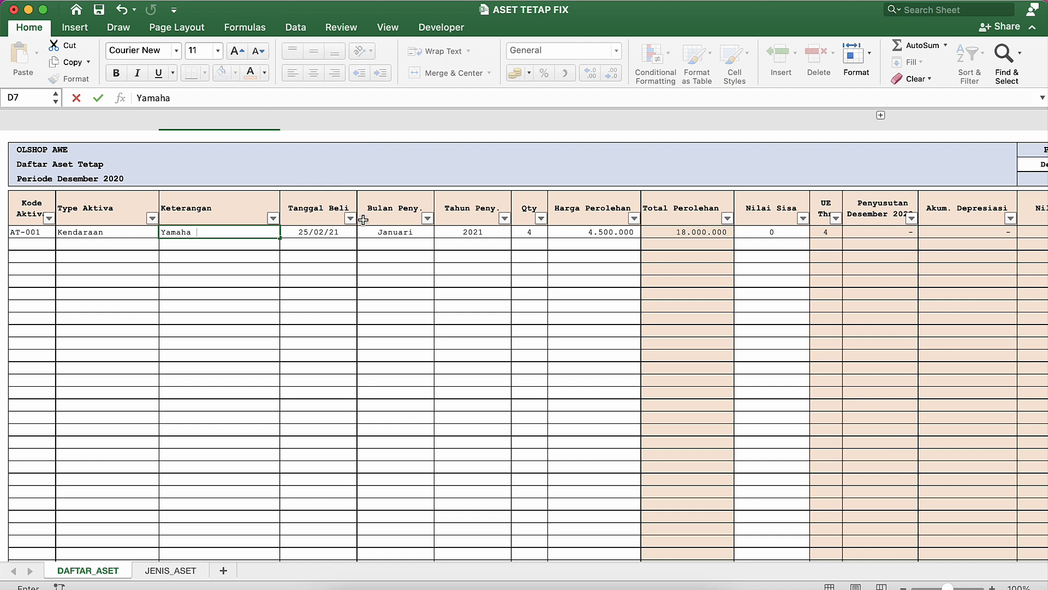
pyautogui.write('Mio Z 2015')
pyautogui.press('Return')
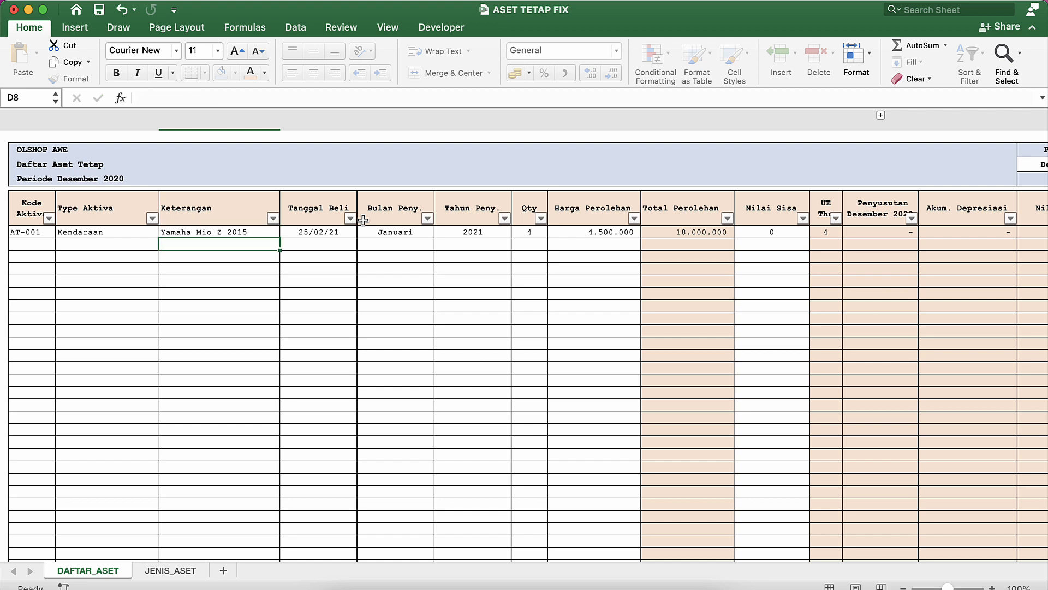
# Remove the last digit of AT-001's Tanggal Beli and change its Keterangan to "Yamaha Mio Z 2017".
pyautogui.press('Up')
pyautogui.press('Right')
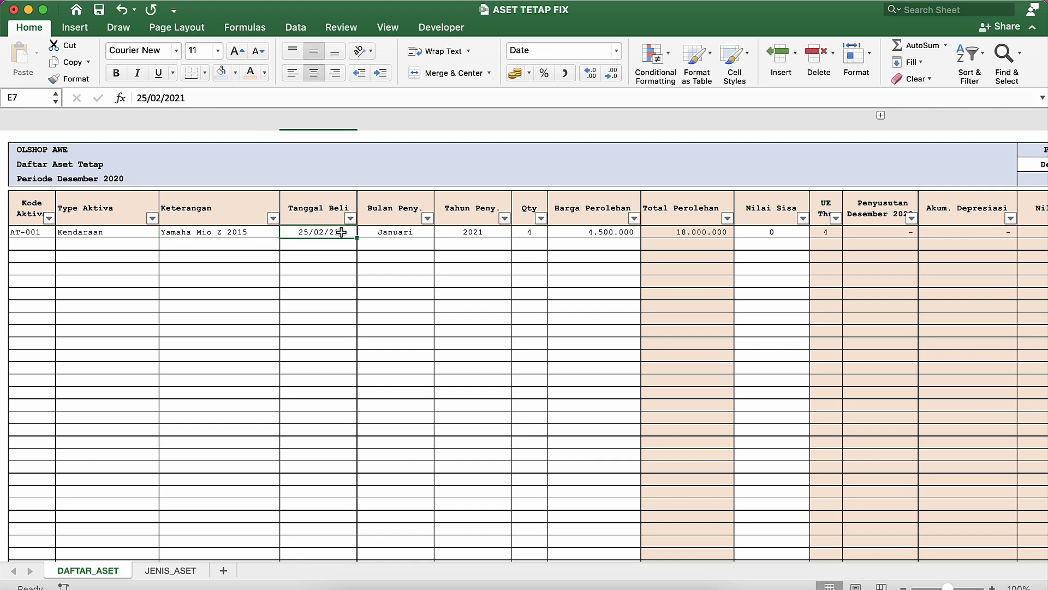
pyautogui.doubleClick(342, 233)
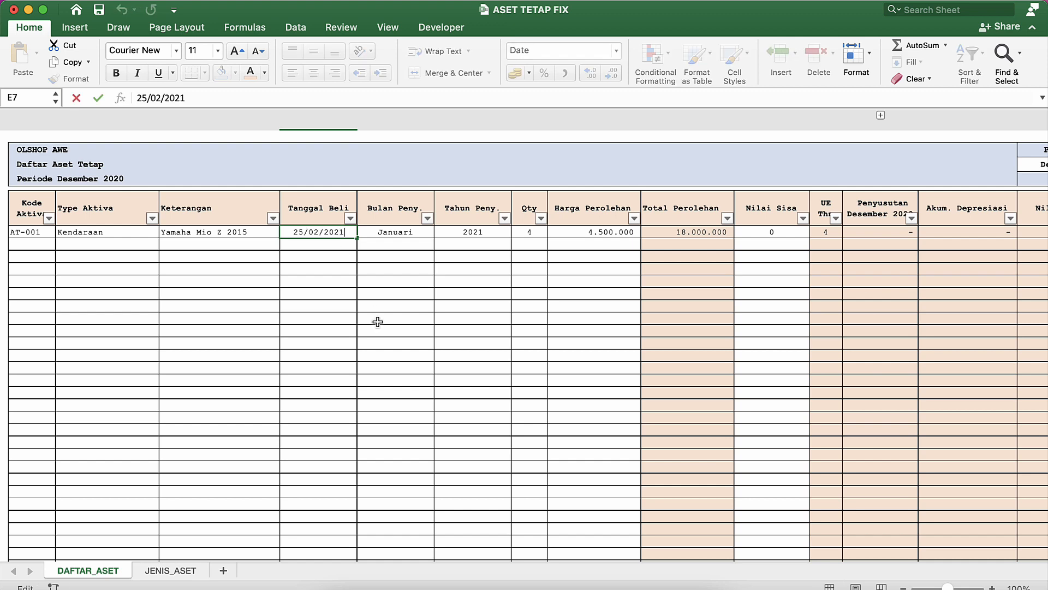
pyautogui.press('BackSpace')
pyautogui.doubleClick(253, 232)
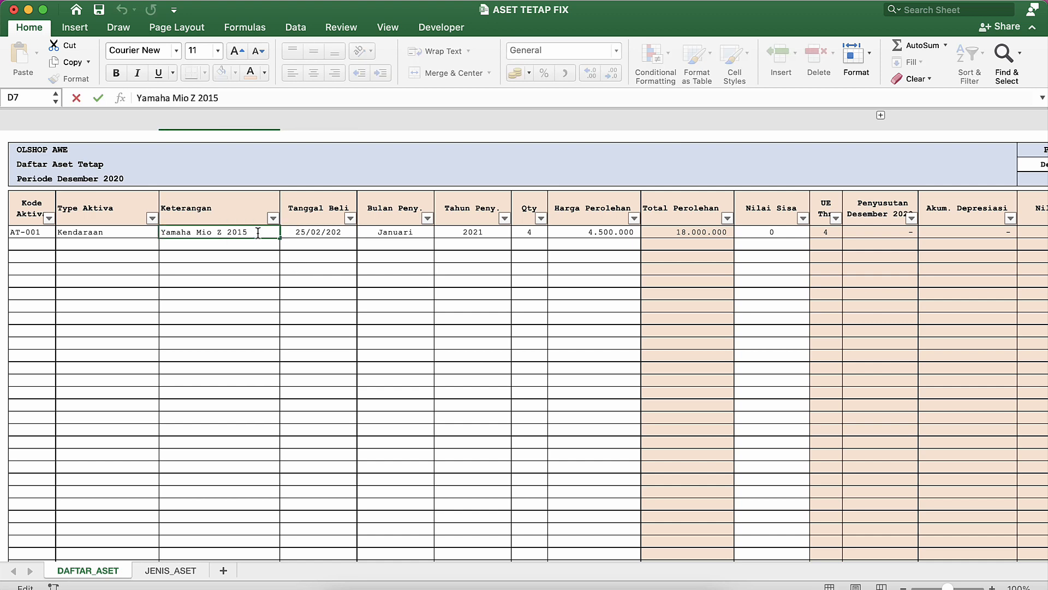
pyautogui.press('BackSpace')
pyautogui.write('7')
pyautogui.press('Return')
# Enter AT-002 as the Kode Aktiva in the first empty asset row.
pyautogui.click(39, 242)
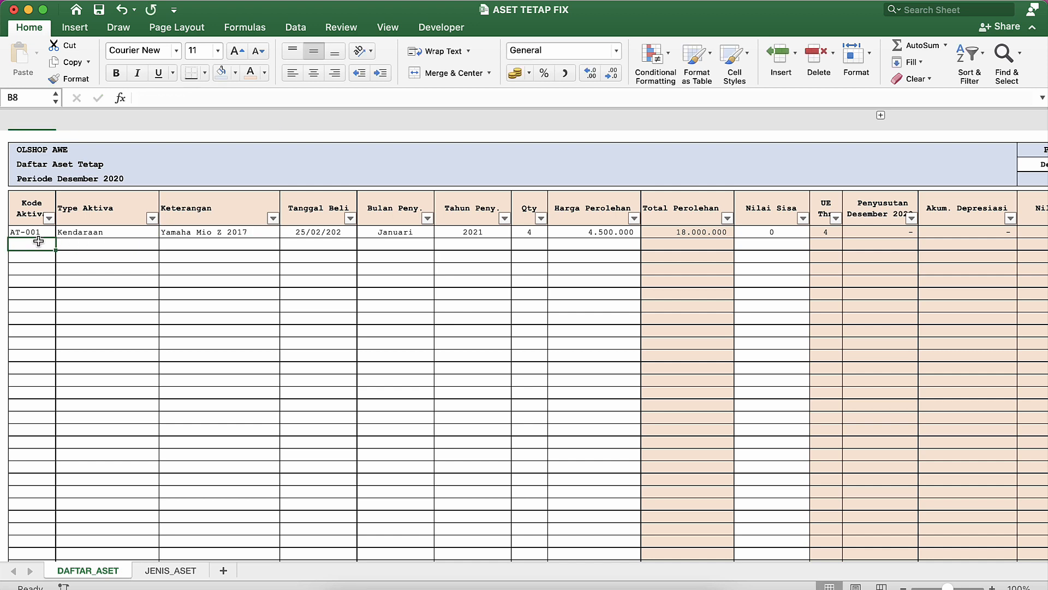
pyautogui.write('AT')
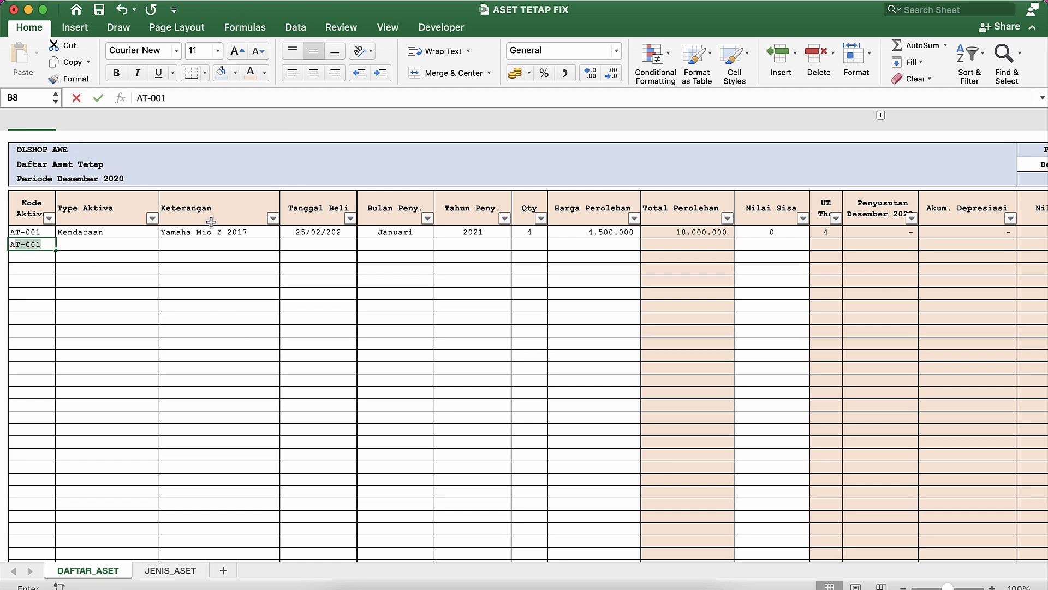
pyautogui.write('-002')
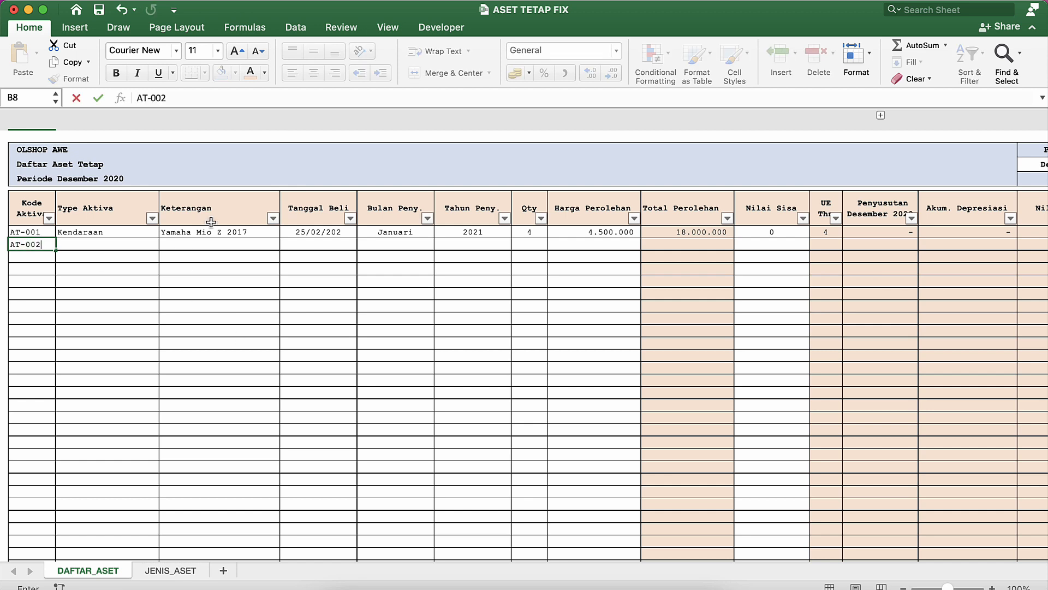
pyautogui.press('Return')
pyautogui.click(144, 245)
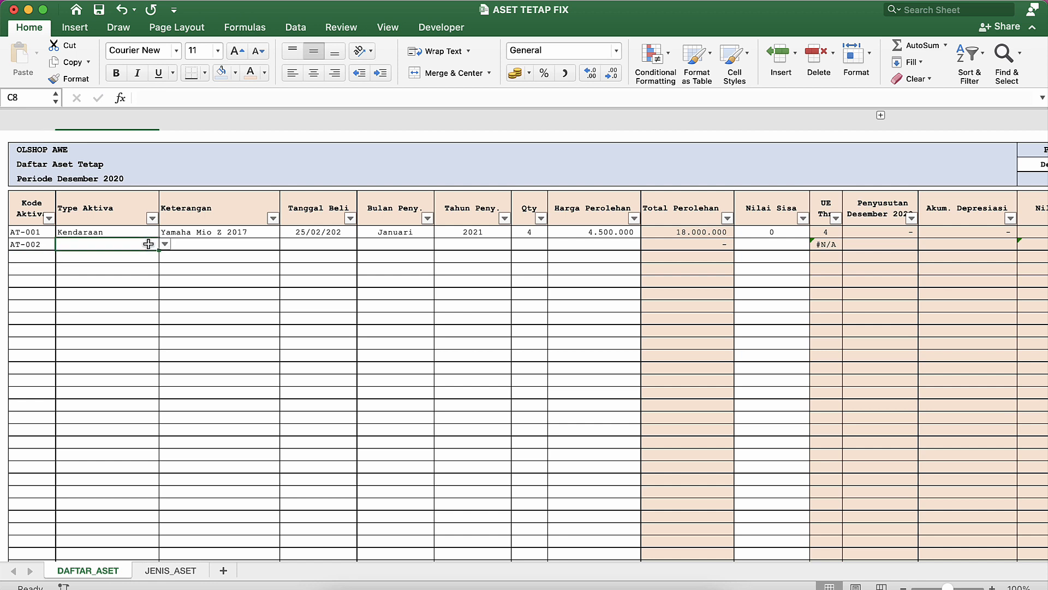
# Correct the Tanggal Beli of AT-001 to 25/02/2017.
pyautogui.click(325, 246)
pyautogui.doubleClick(326, 231)
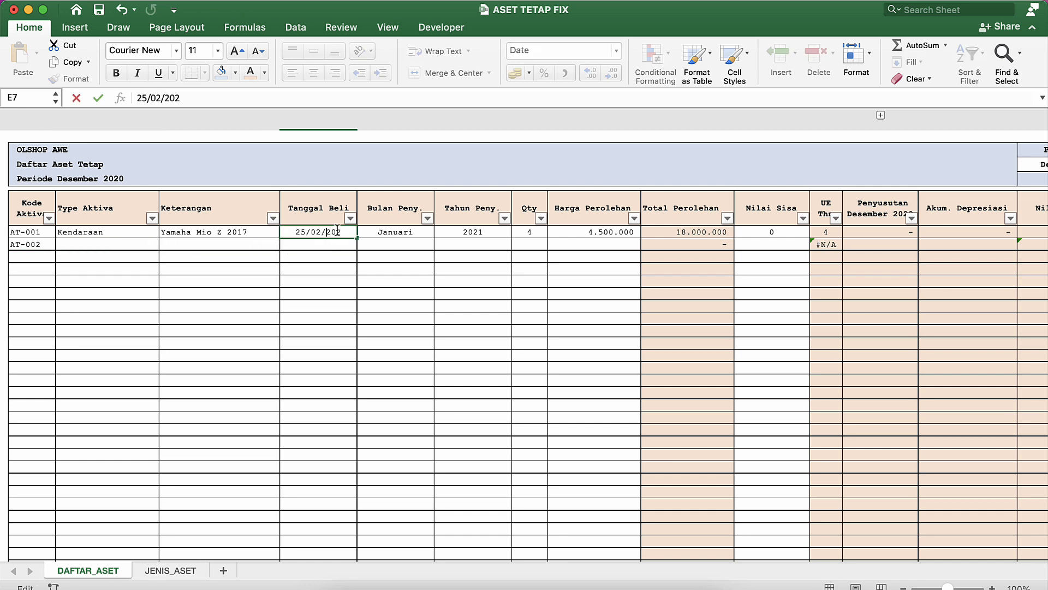
pyautogui.press('BackSpace')
pyautogui.write('1')
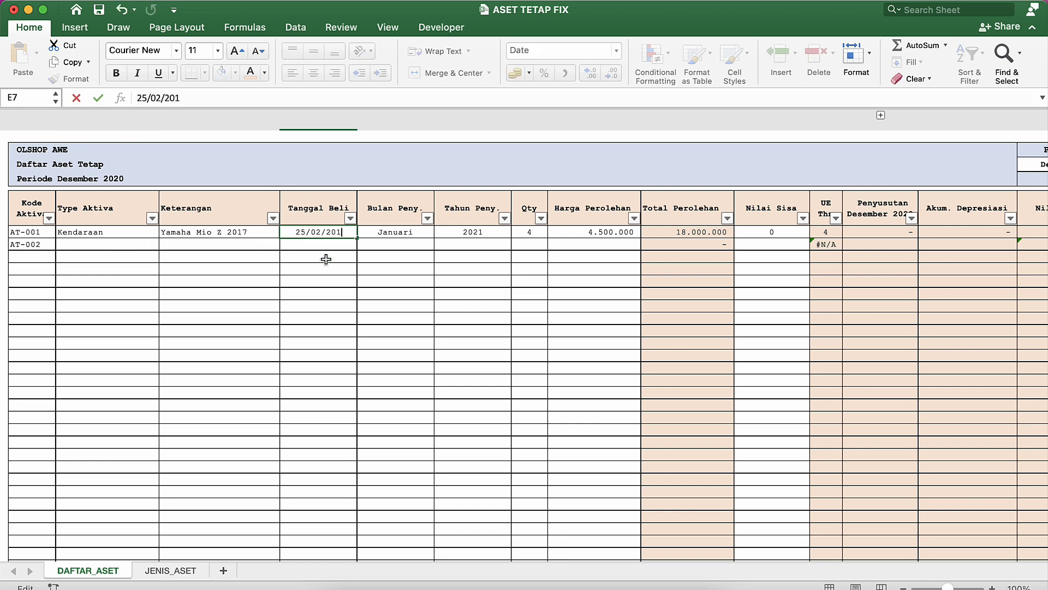
pyautogui.write('7')
pyautogui.press('Return')
pyautogui.click(339, 232)
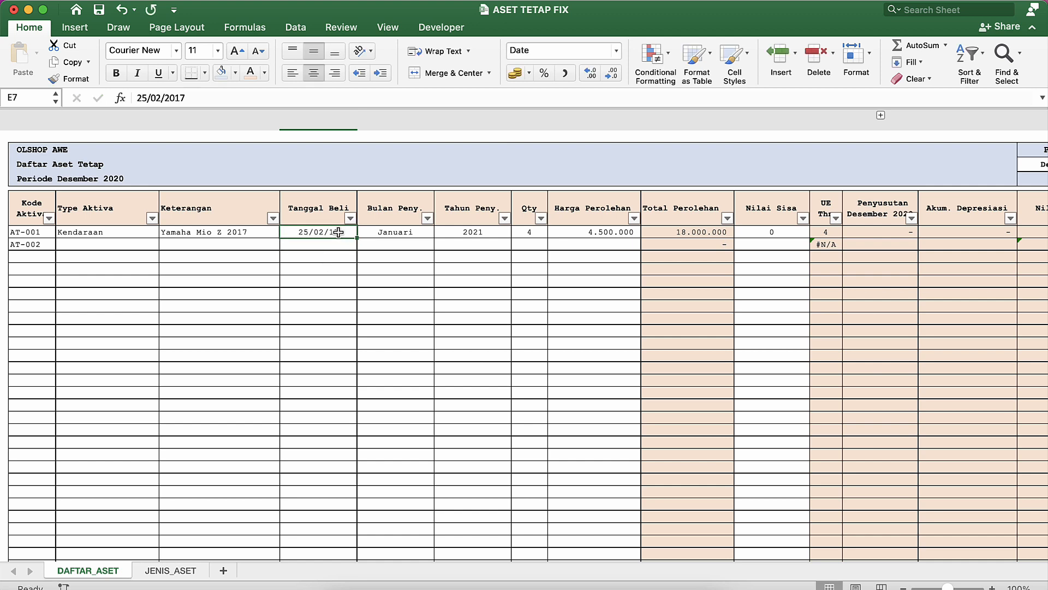
# Set the Type Aktiva of AT-002 to Mesin dan Peralatan and enter "Laptop Lenovo" as its Keterangan.
pyautogui.click(131, 244)
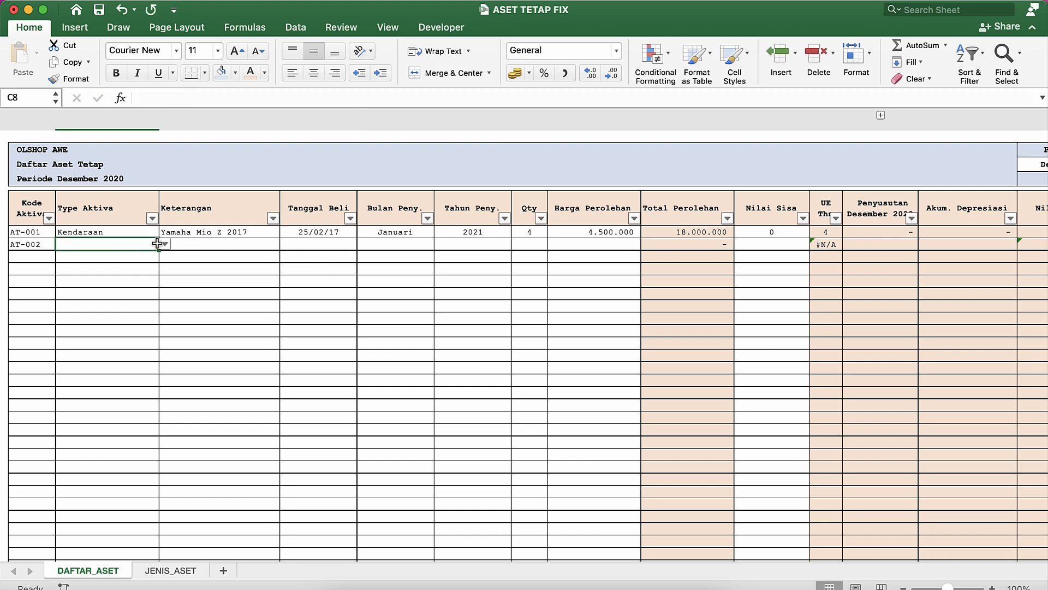
pyautogui.click(165, 245)
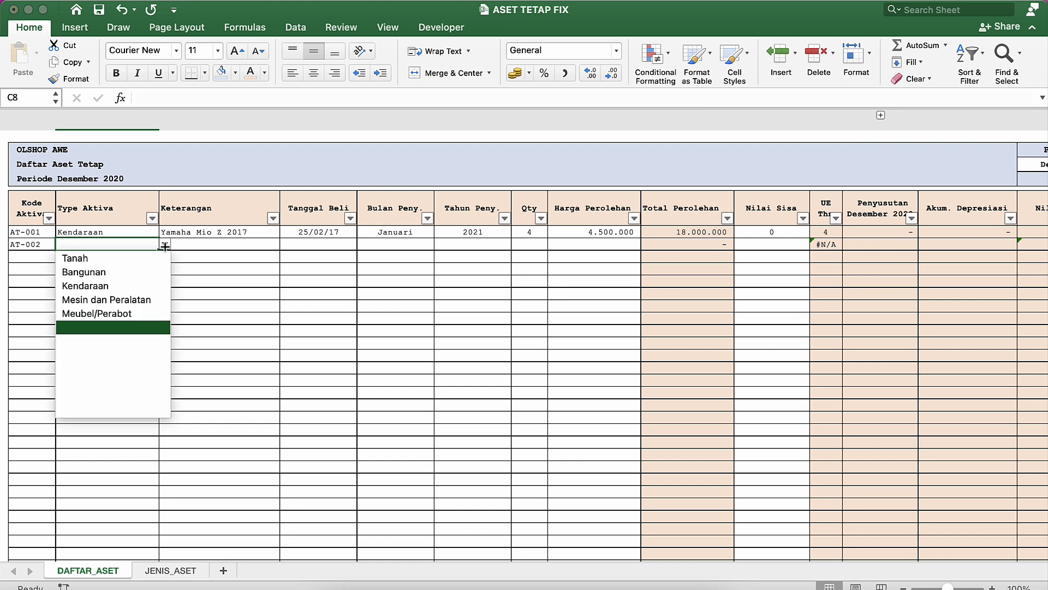
pyautogui.click(106, 300)
pyautogui.click(193, 245)
pyautogui.write('Lap')
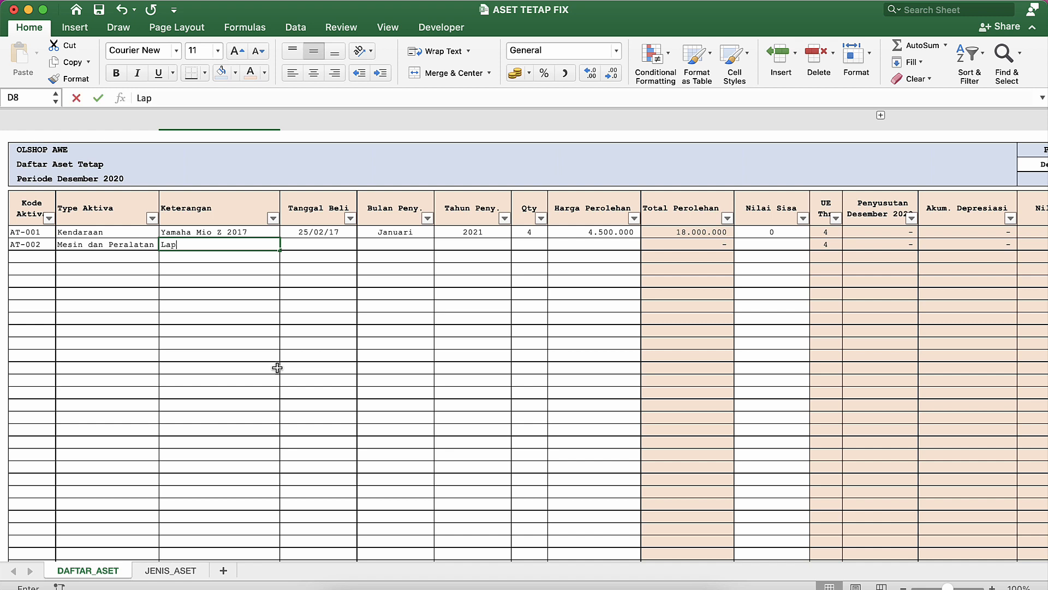
pyautogui.write('top')
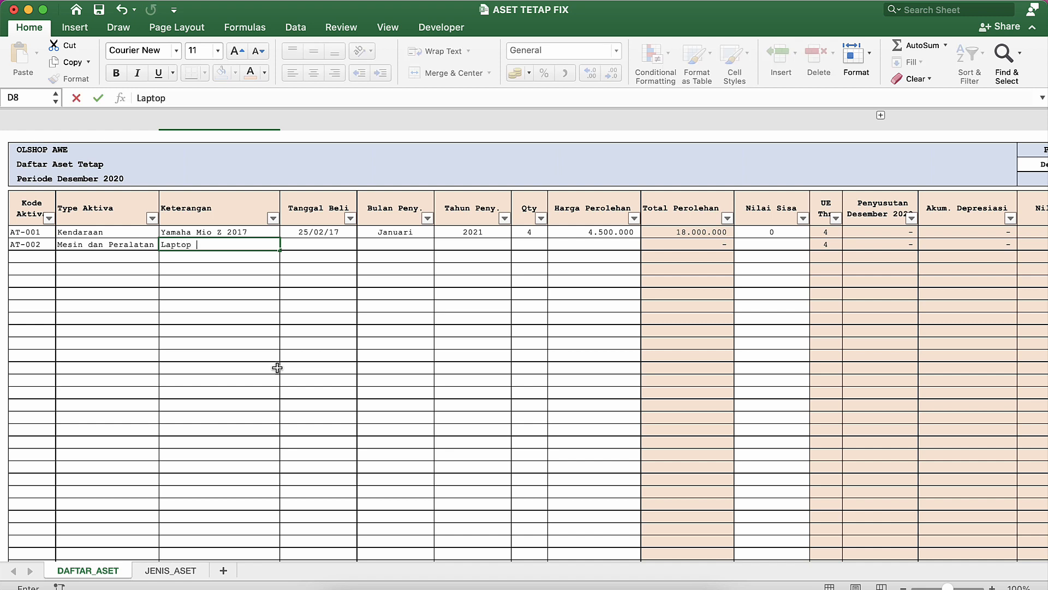
pyautogui.write(' Lenovo')
pyautogui.press('Return')
# Copy the purchase date down from AT-001 to AT-002 and change it to 25/03/2018.
pyautogui.click(316, 246)
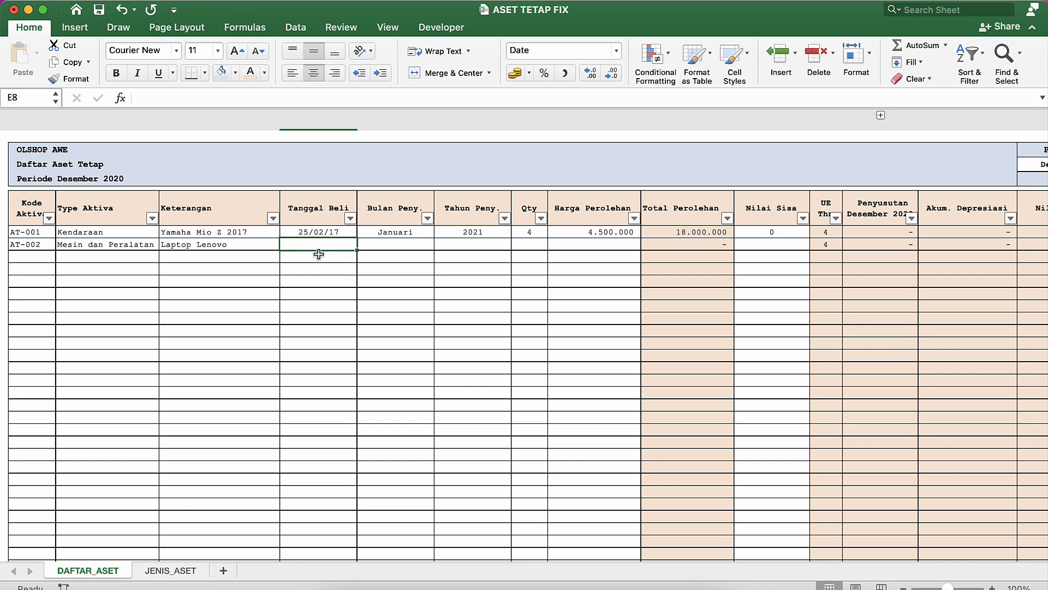
pyautogui.hotkey('ctrl', 'd')
pyautogui.doubleClick(326, 243)
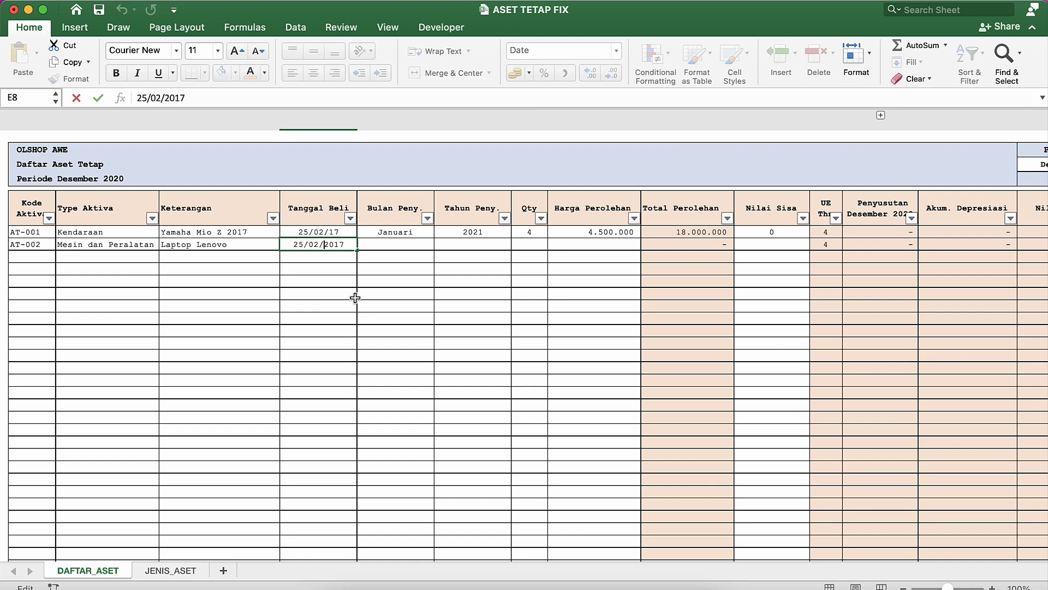
pyautogui.press('BackSpace')
pyautogui.write('3')
pyautogui.press('BackSpace')
pyautogui.write('8')
pyautogui.press('Return')
pyautogui.click(340, 244)
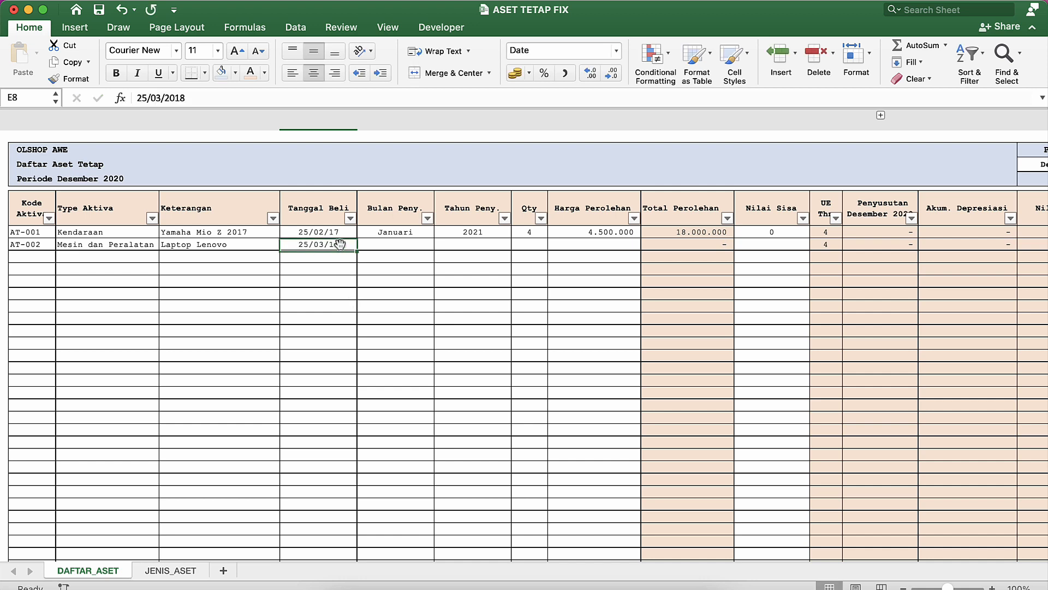
# Set the Bulan Peny. of AT-001 to Maret and that of AT-002 to April.
pyautogui.click(419, 234)
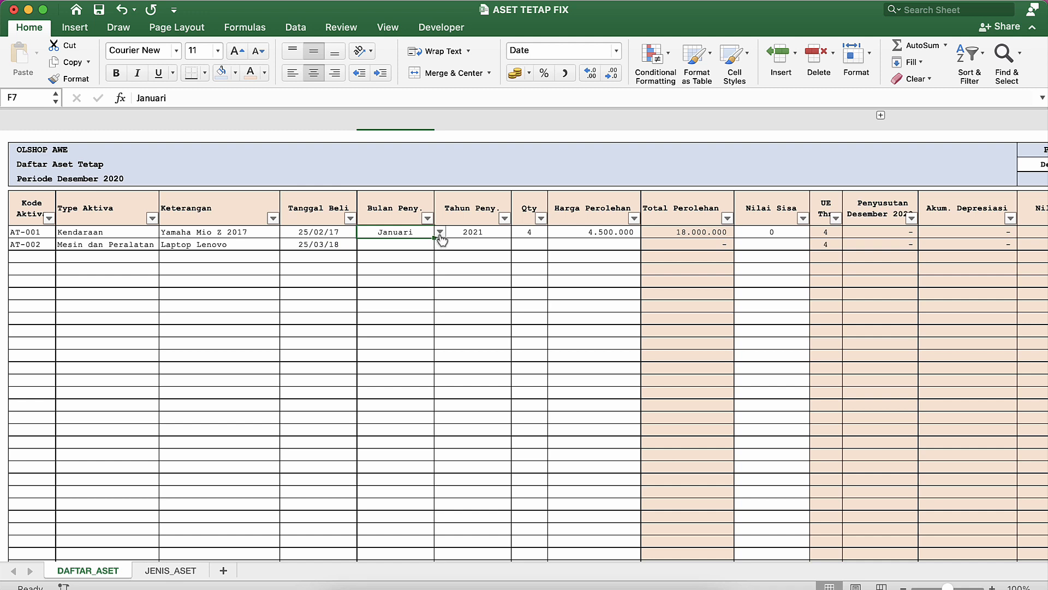
pyautogui.click(439, 232)
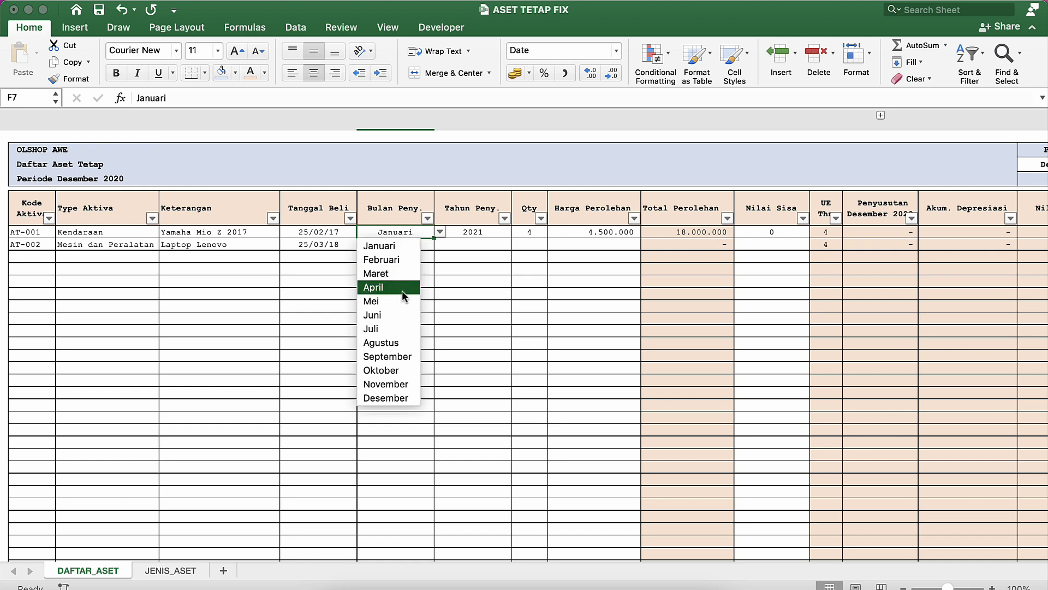
pyautogui.click(402, 276)
pyautogui.click(406, 246)
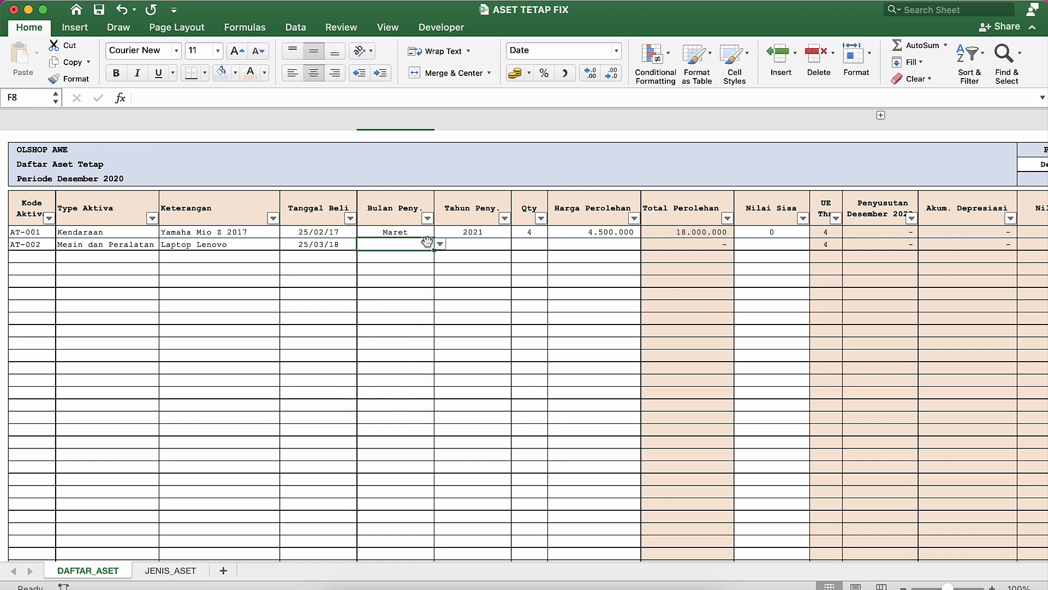
pyautogui.click(440, 244)
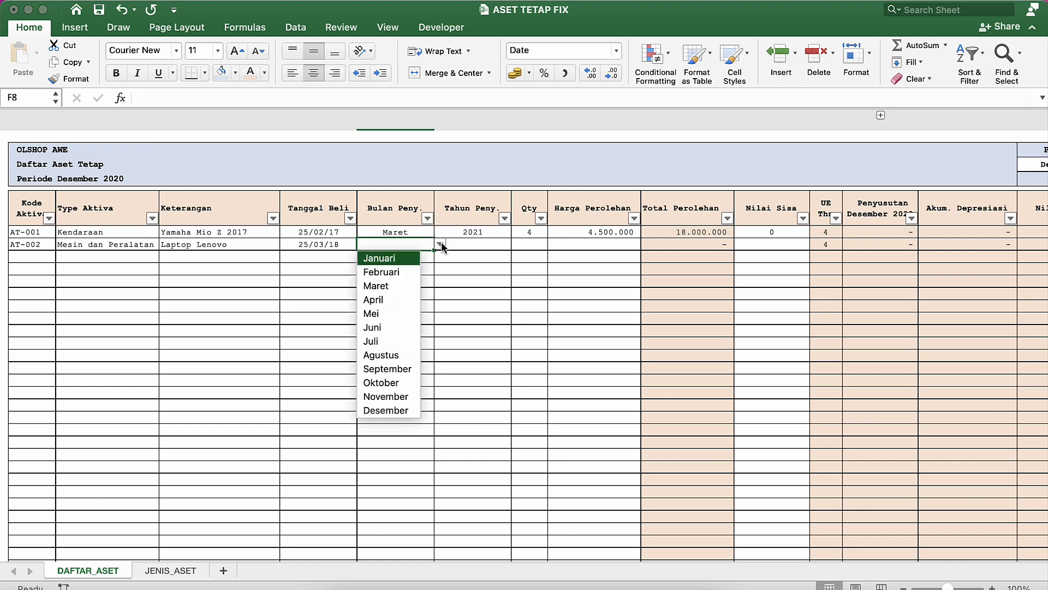
pyautogui.click(385, 299)
pyautogui.click(401, 255)
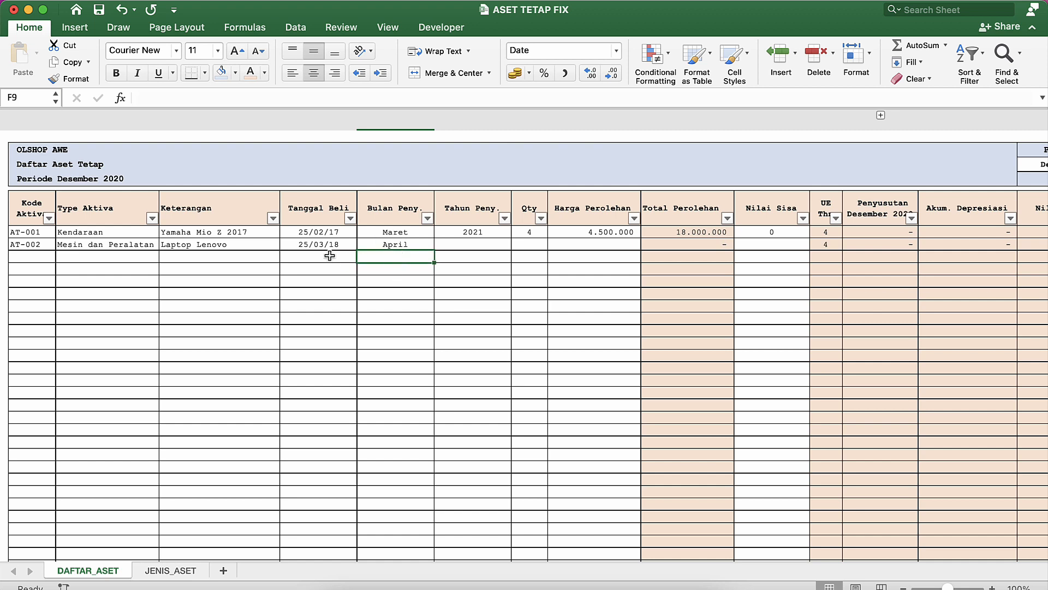
# Set the Tahun Peny. of AT-001 to 2017 and that of AT-002 to 2018.
pyautogui.click(336, 244)
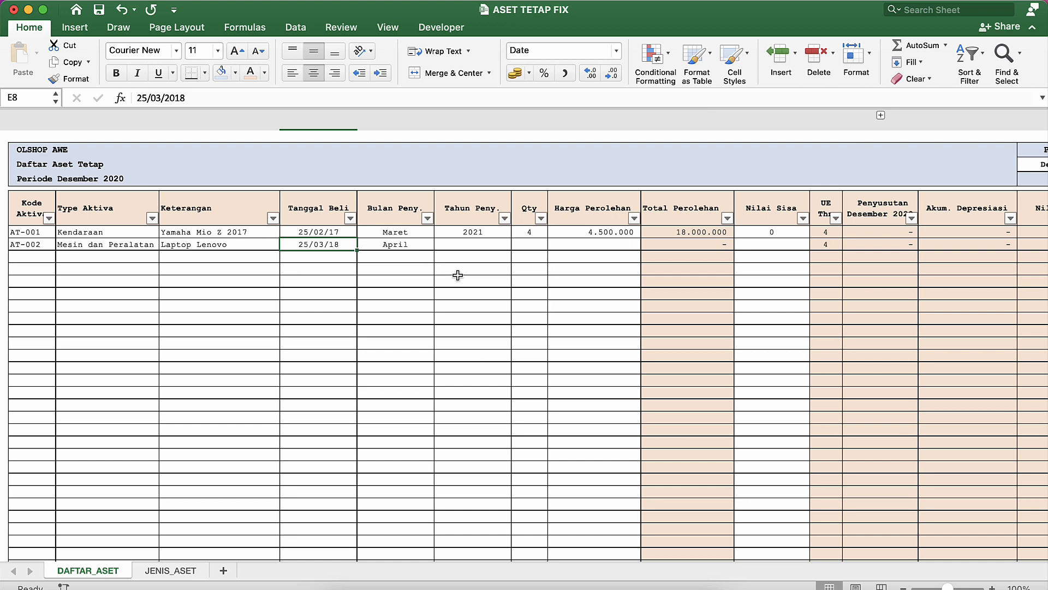
pyautogui.click(493, 244)
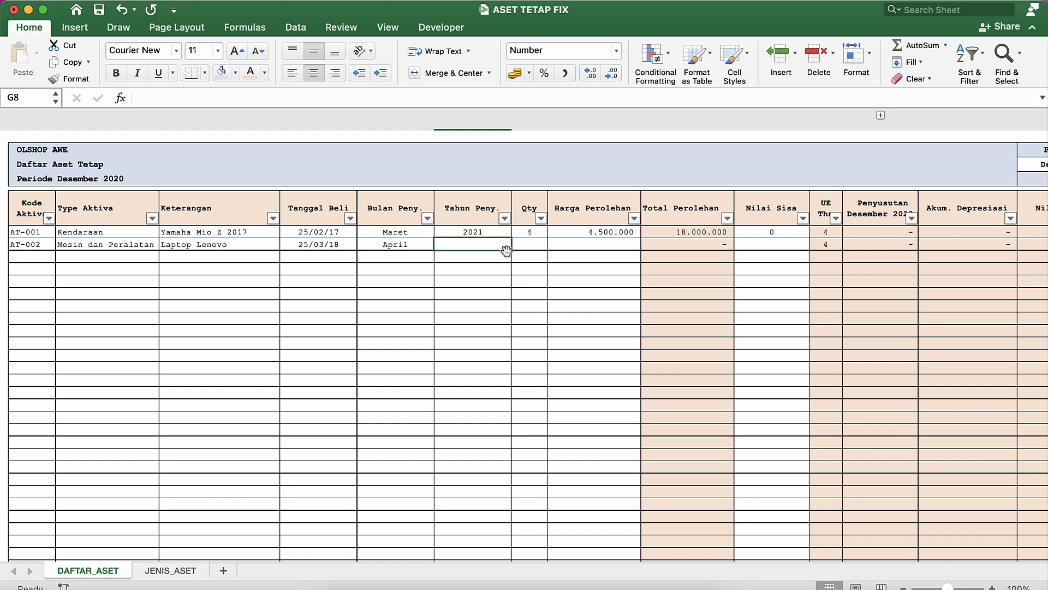
pyautogui.press('Up')
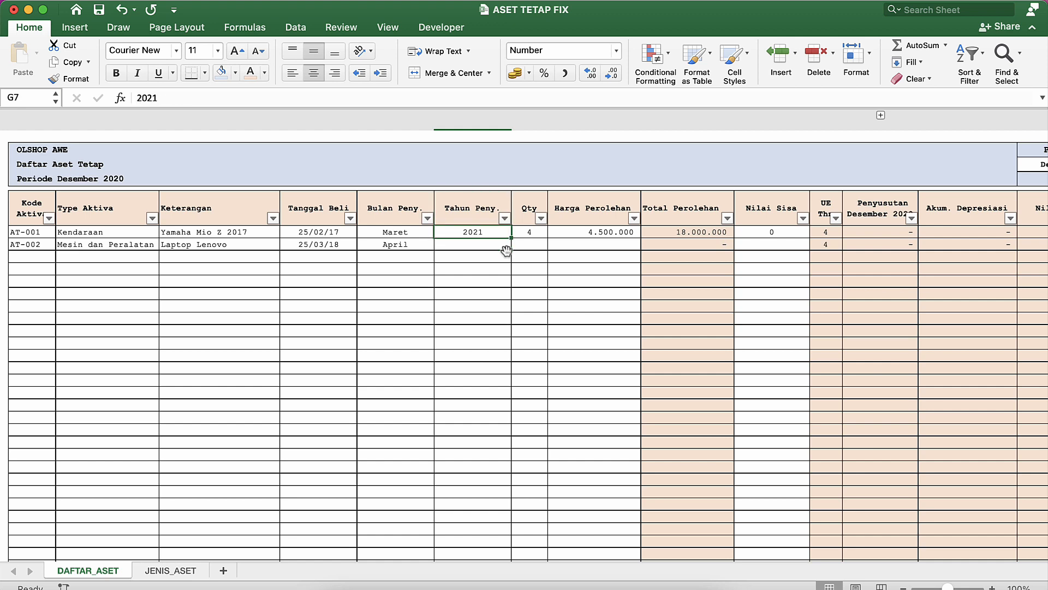
pyautogui.write('2017')
pyautogui.press('Return')
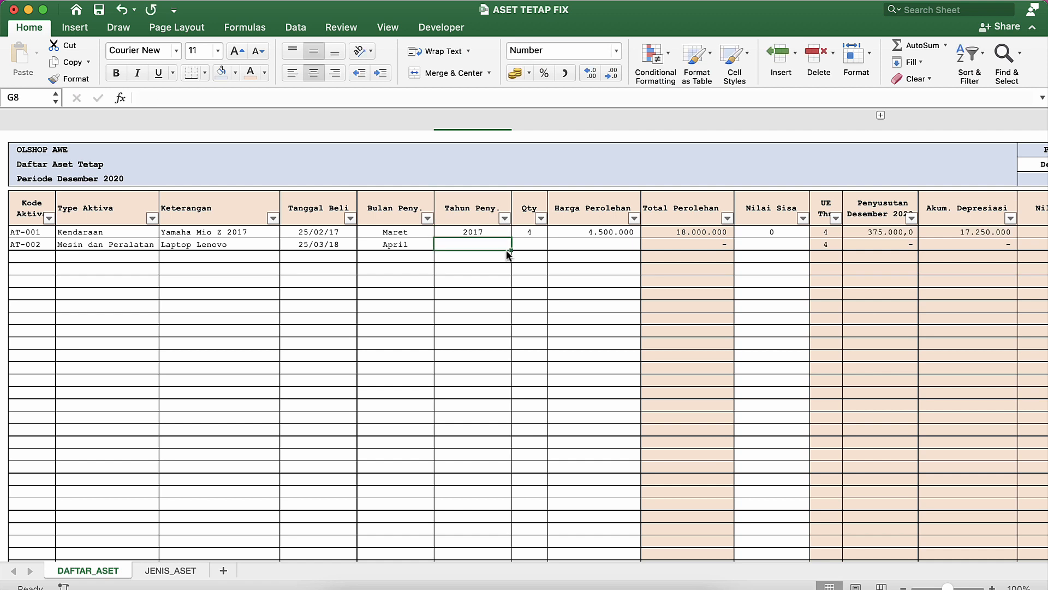
pyautogui.write('2018')
pyautogui.press('Return')
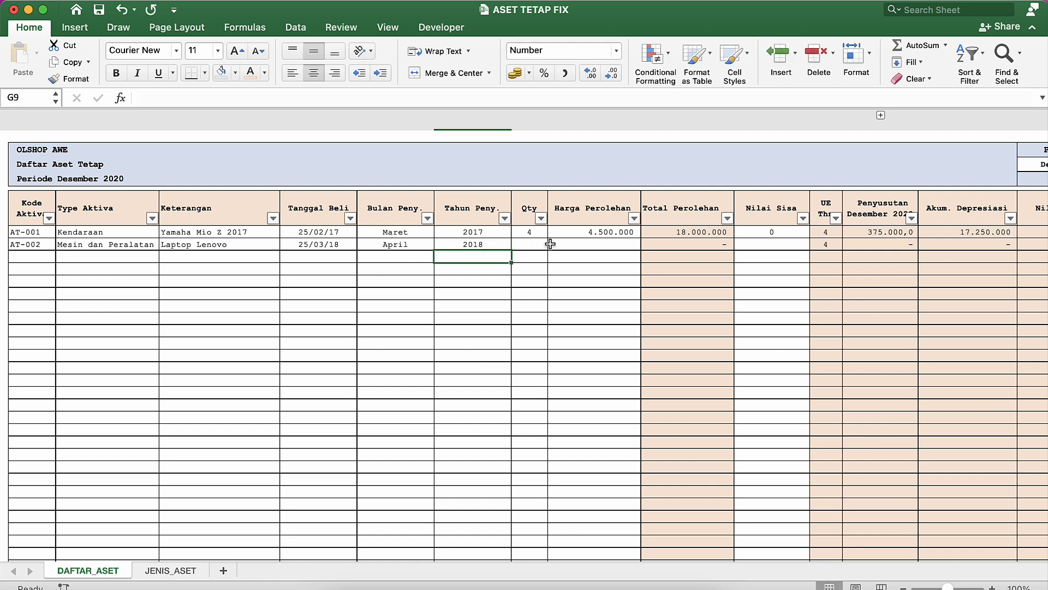
# Set the Qty of both AT-002 and AT-001 to 1.
pyautogui.click(550, 244)
pyautogui.click(529, 245)
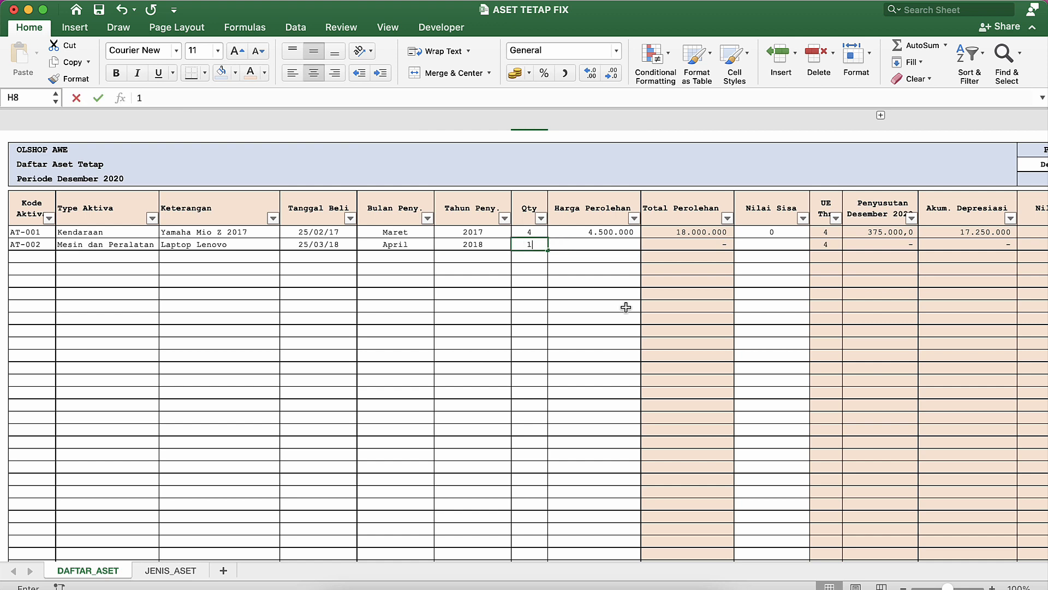
pyautogui.write('1')
pyautogui.press('Right')
pyautogui.press('Up')
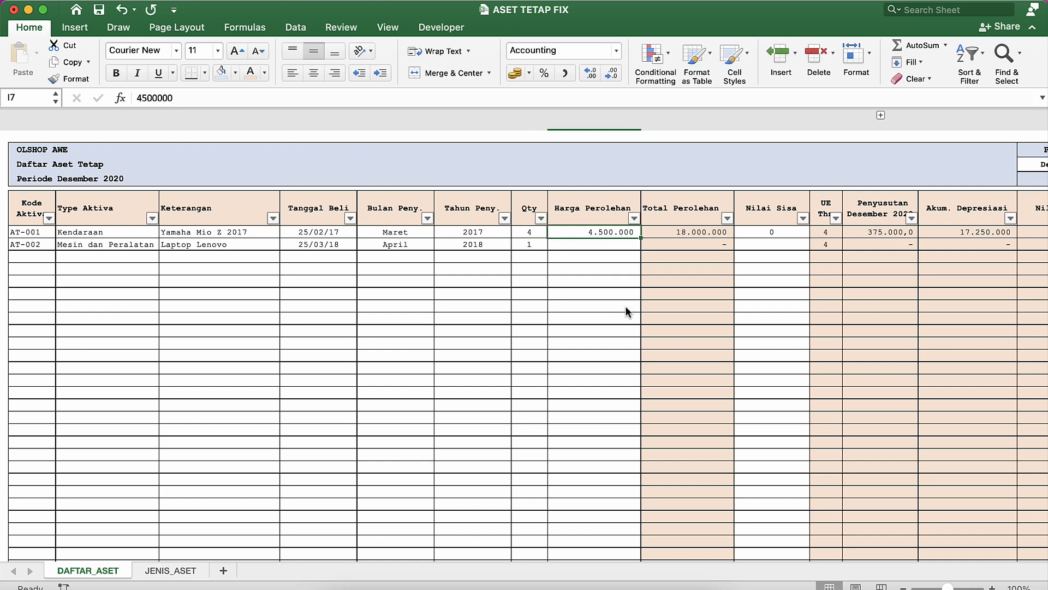
pyautogui.press('Down')
pyautogui.press('Up')
pyautogui.press('Left')
pyautogui.press('Up')
pyautogui.press('Down')
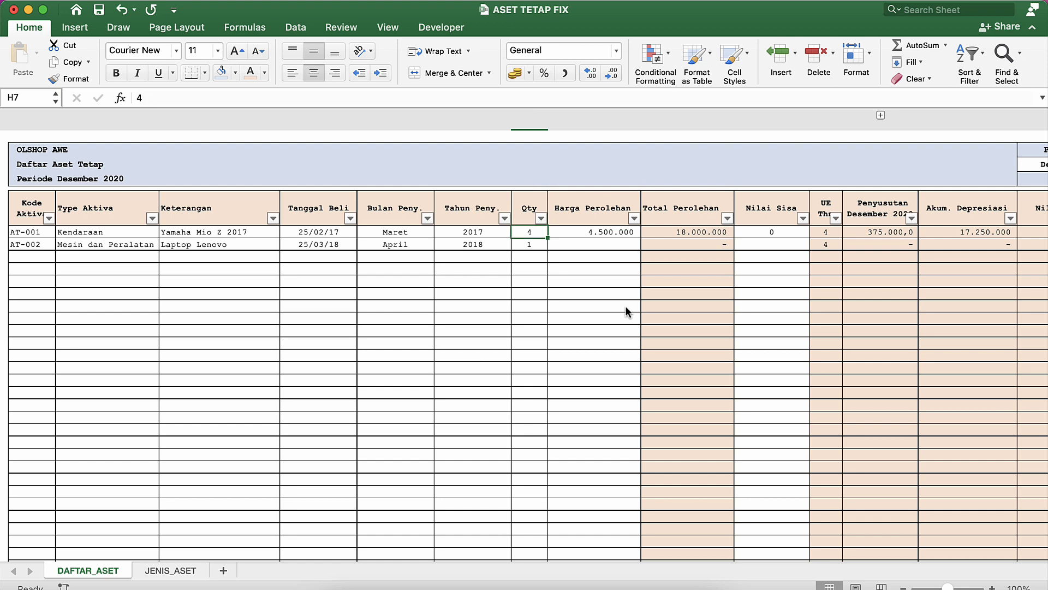
pyautogui.write('1')
pyautogui.press('Return')
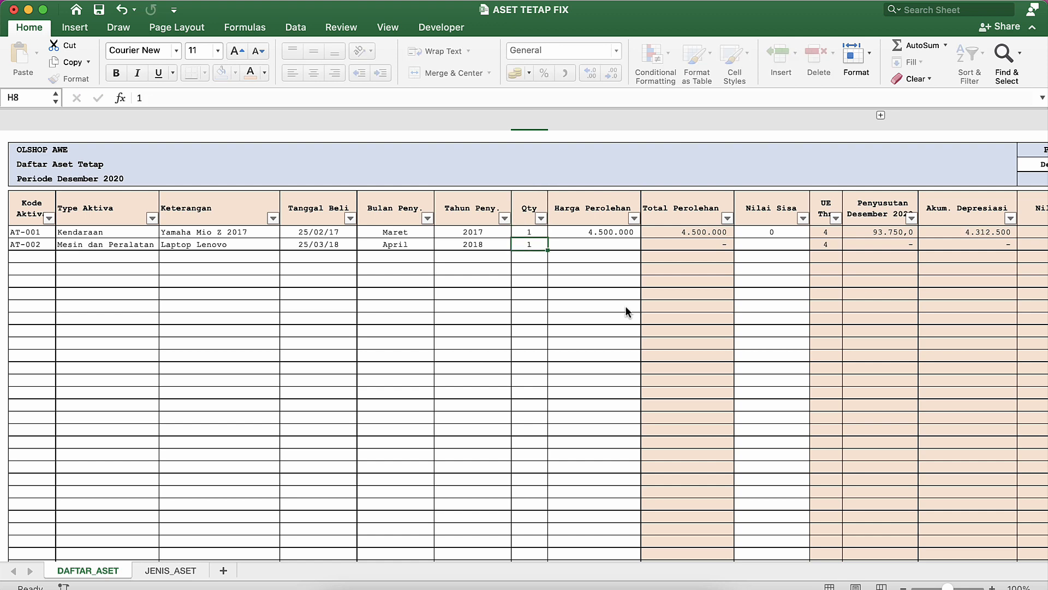
# Enter a Harga Perolehan of 5000000 for AT-002 and change that of AT-001 to 17000000.
pyautogui.press('Right')
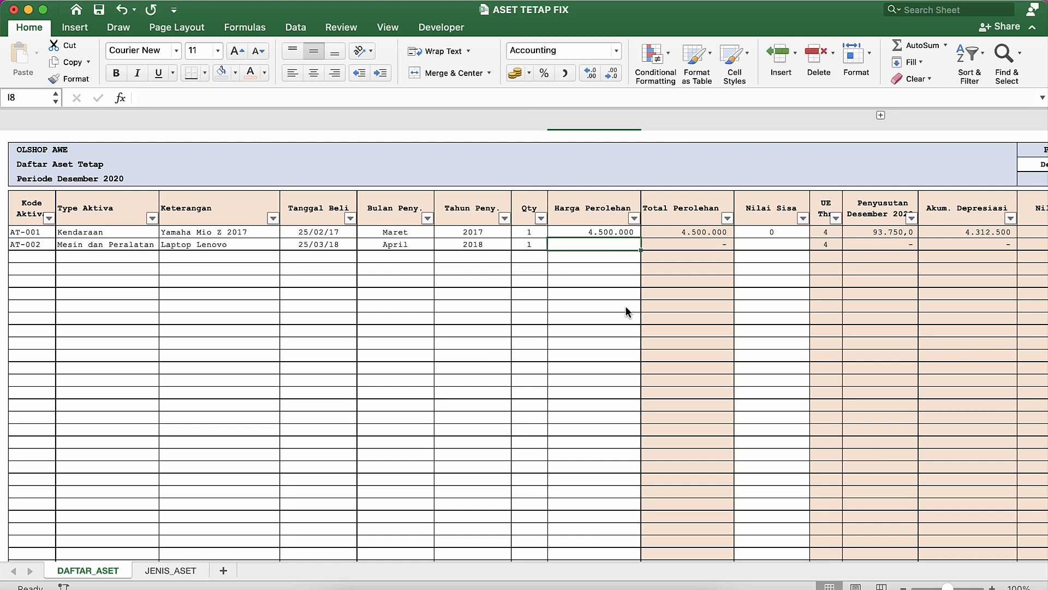
pyautogui.write('50')
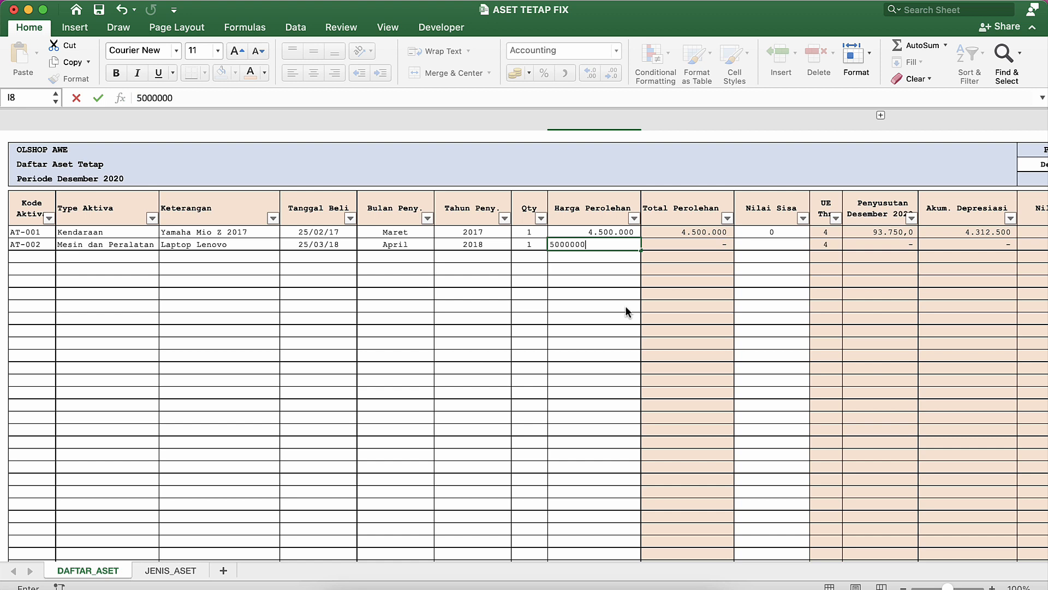
pyautogui.write('00000')
pyautogui.press('Return')
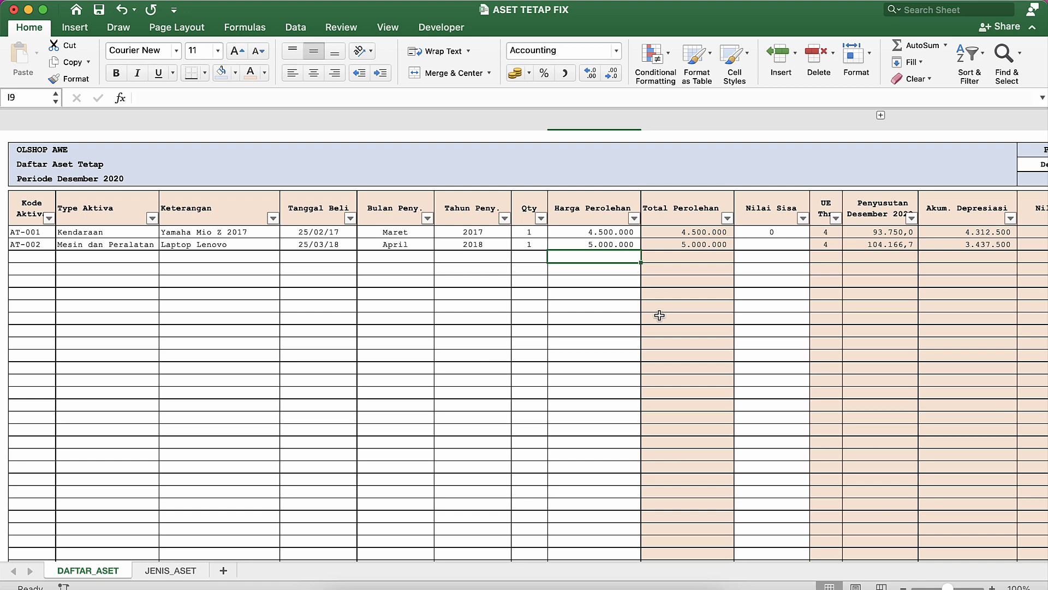
pyautogui.click(603, 234)
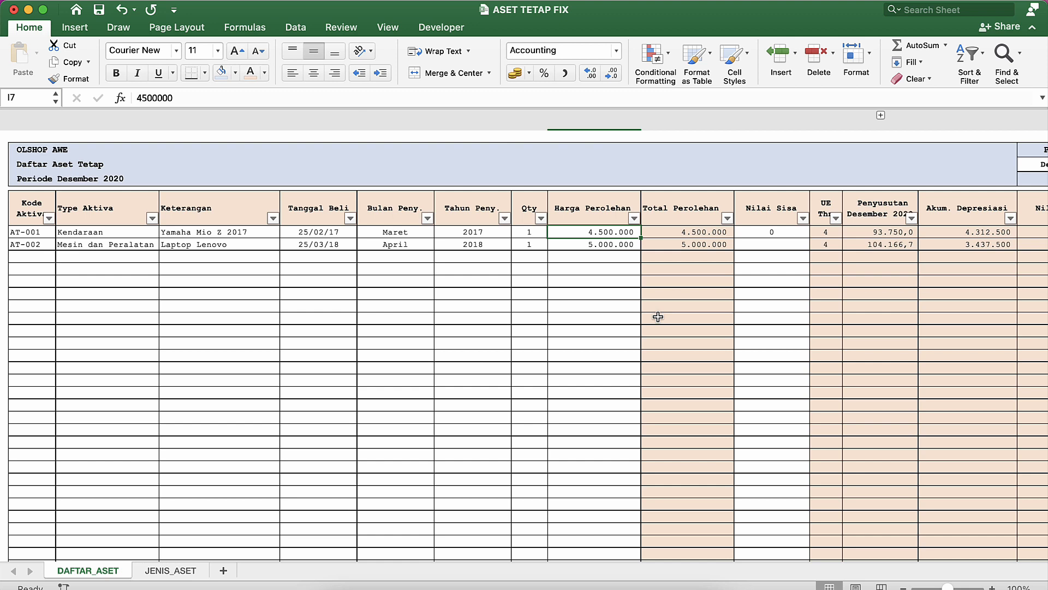
pyautogui.write('17000000')
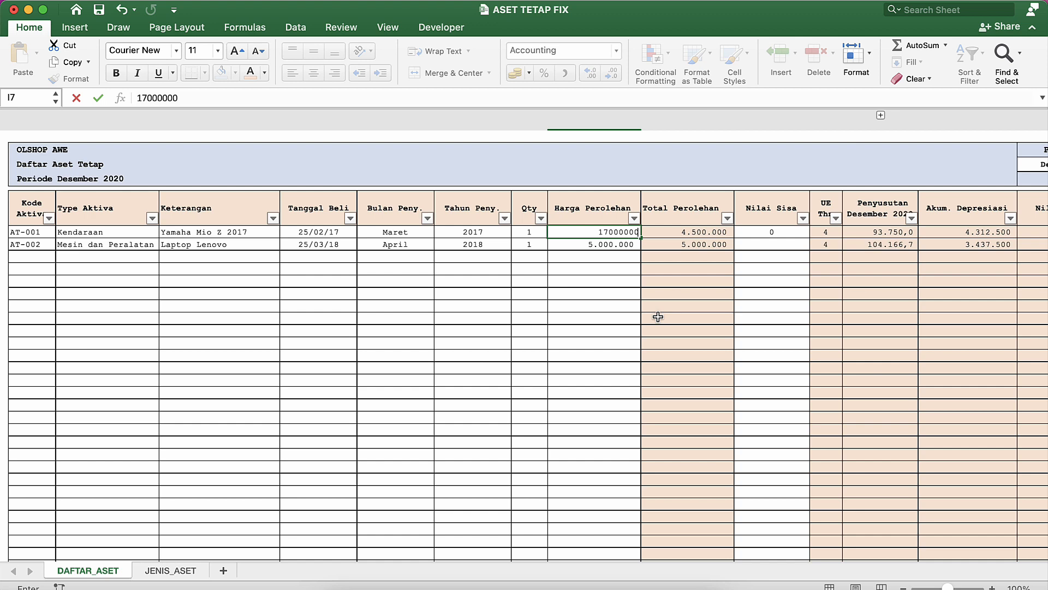
pyautogui.press('Return')
# Check the Total Perolehan cells and enter 0 as the Nilai Sisa of AT-002.
pyautogui.click(685, 257)
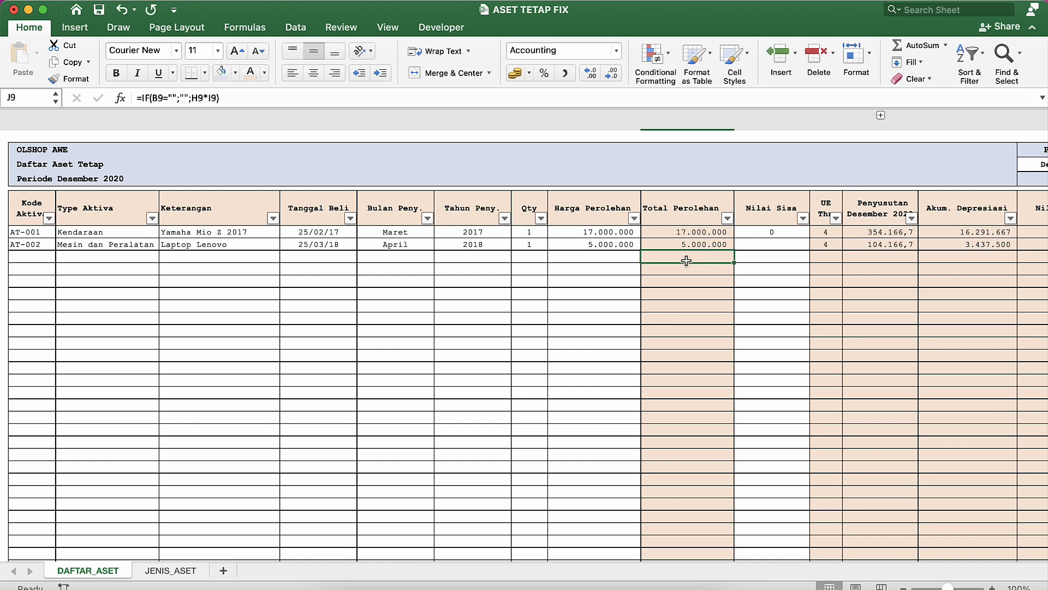
pyautogui.click(683, 235)
pyautogui.click(693, 253)
pyautogui.click(718, 236)
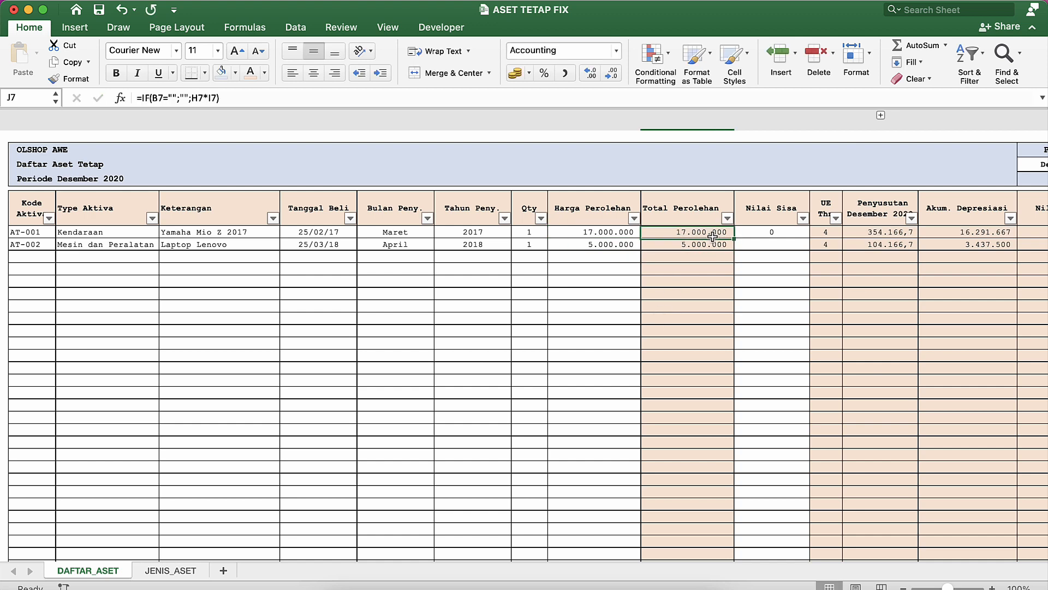
pyautogui.click(763, 241)
pyautogui.write('0')
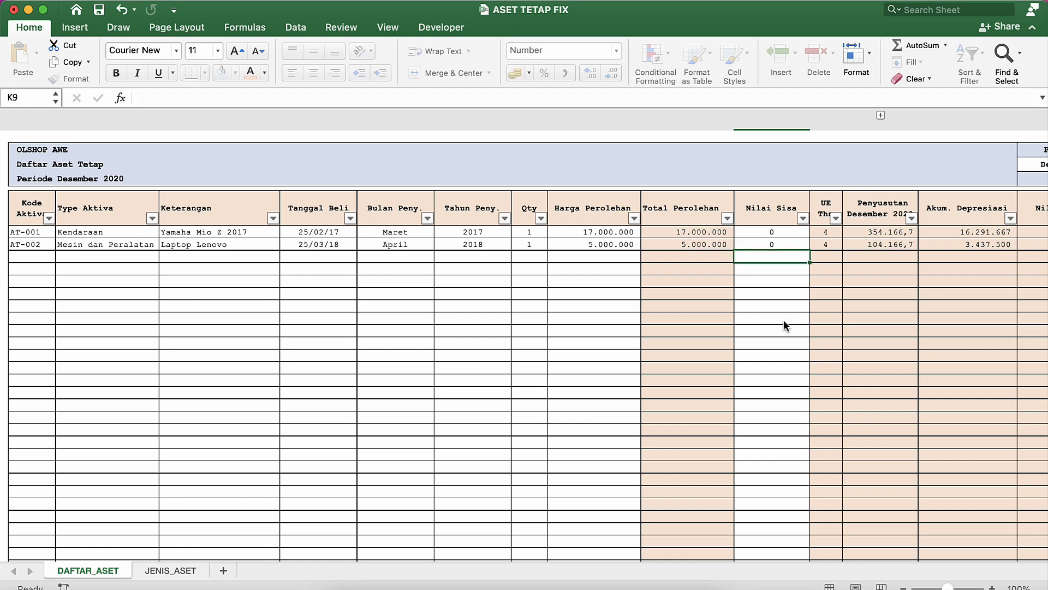
pyautogui.press('Return')
# Examine the December 2020 depreciation, accumulated depreciation and book value of both assets against the reporting period and their depreciation start year.
pyautogui.hscroll(5, 750, 297)
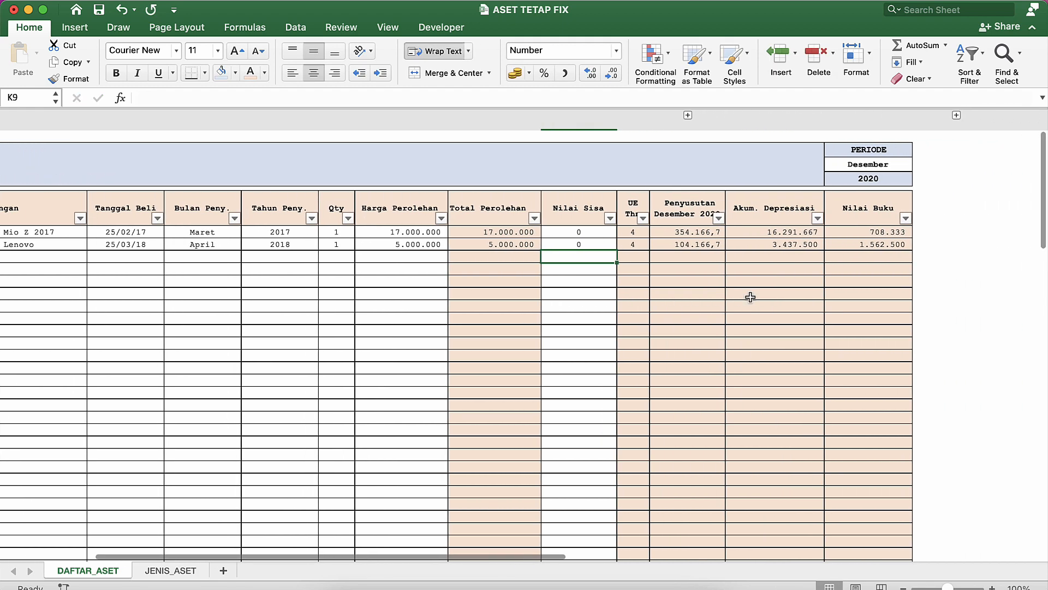
pyautogui.click(844, 293)
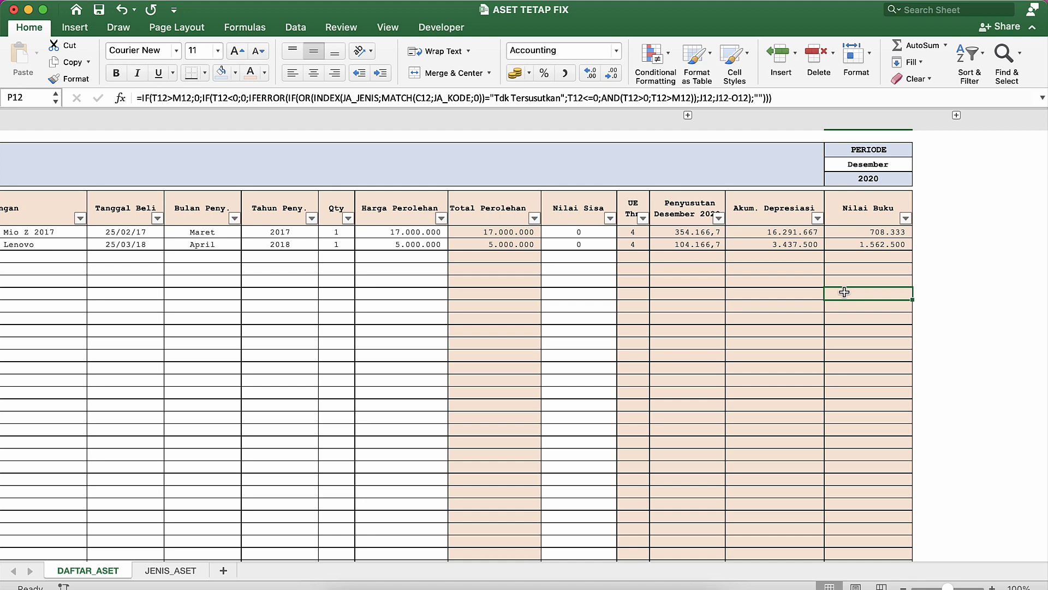
pyautogui.click(687, 242)
pyautogui.click(688, 223)
pyautogui.click(689, 243)
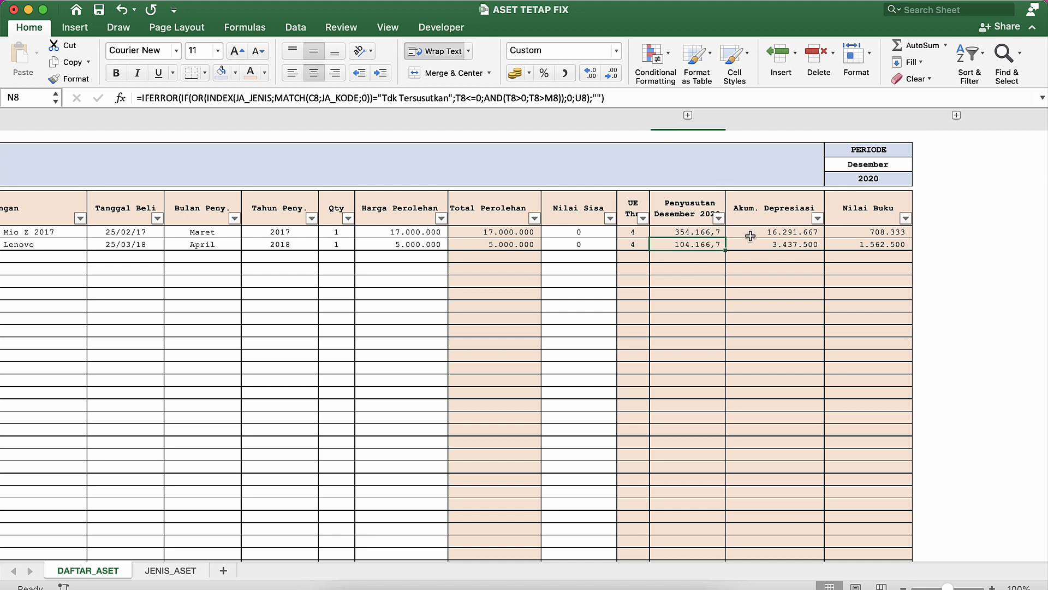
pyautogui.click(765, 234)
pyautogui.click(775, 247)
pyautogui.click(779, 233)
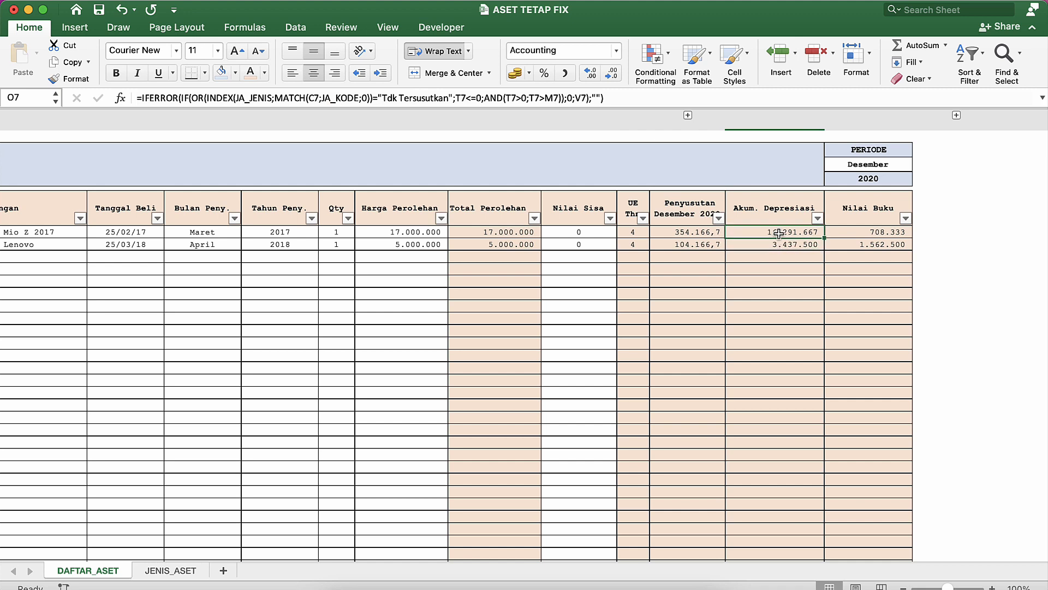
pyautogui.click(794, 246)
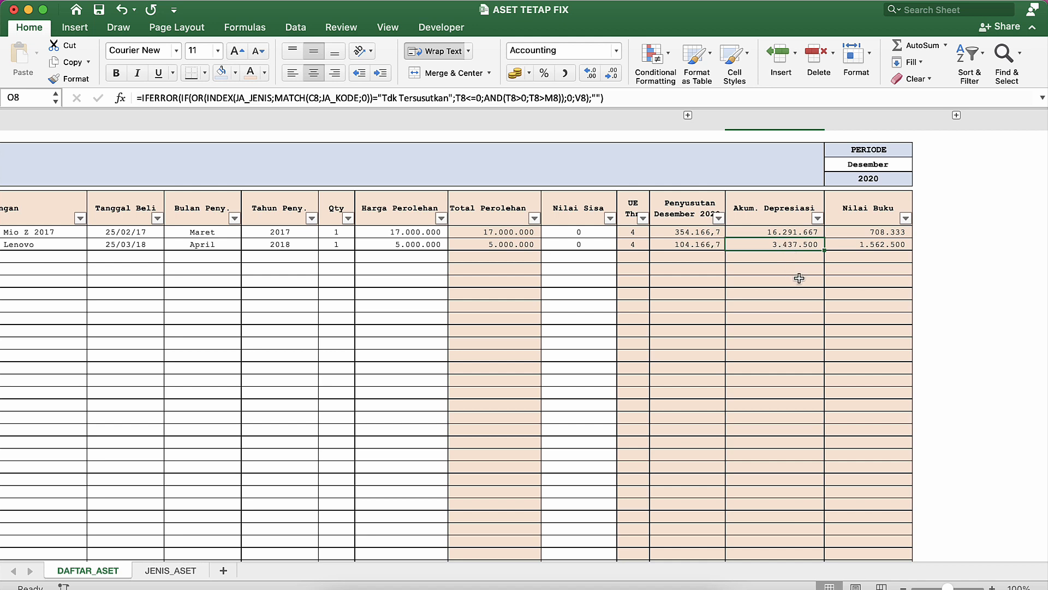
pyautogui.click(877, 242)
pyautogui.click(877, 232)
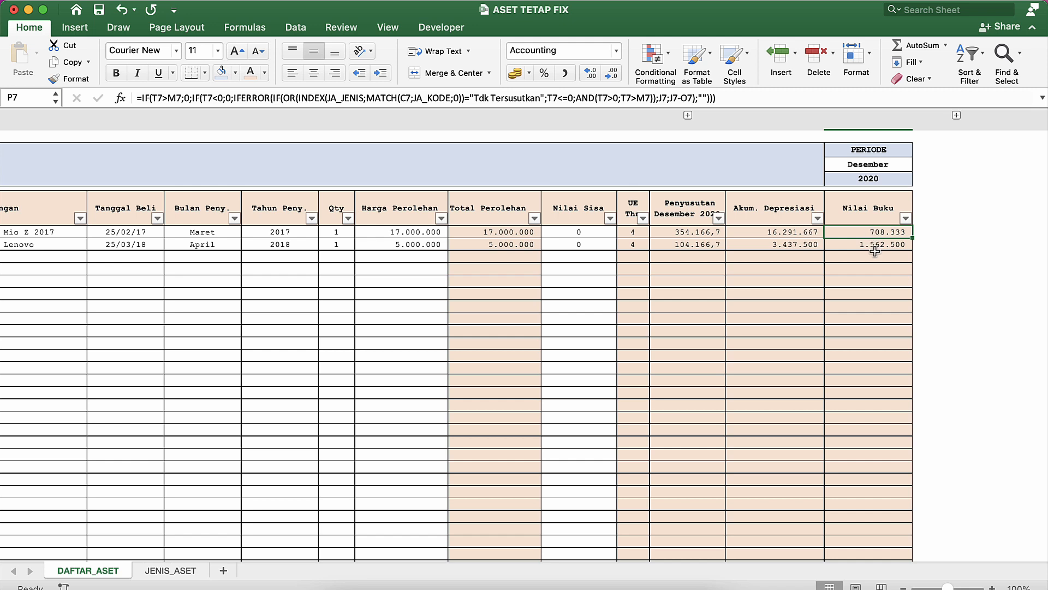
pyautogui.click(875, 247)
pyautogui.click(875, 234)
pyautogui.click(860, 169)
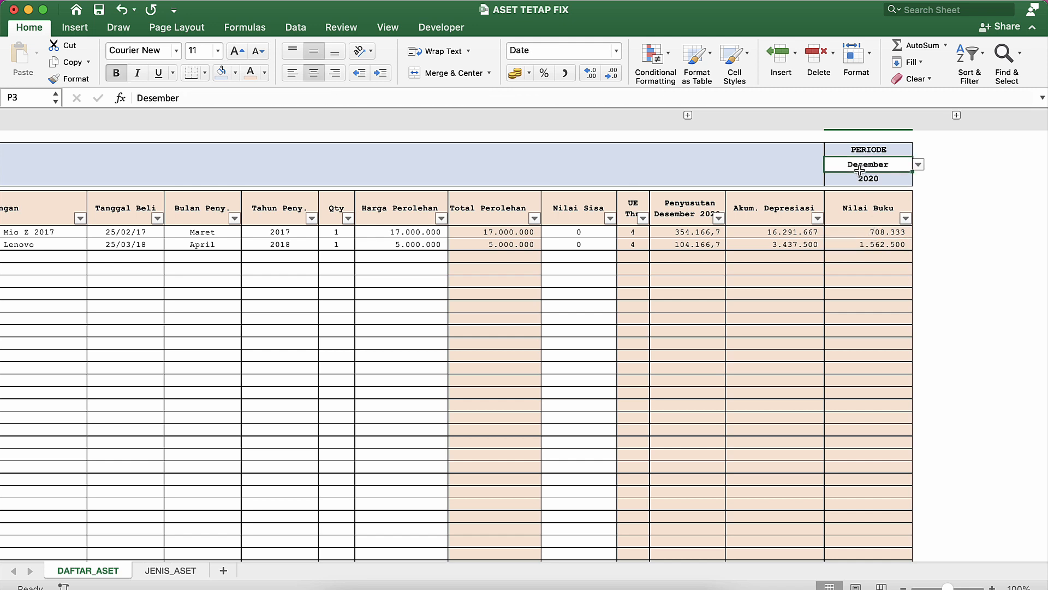
pyautogui.click(862, 180)
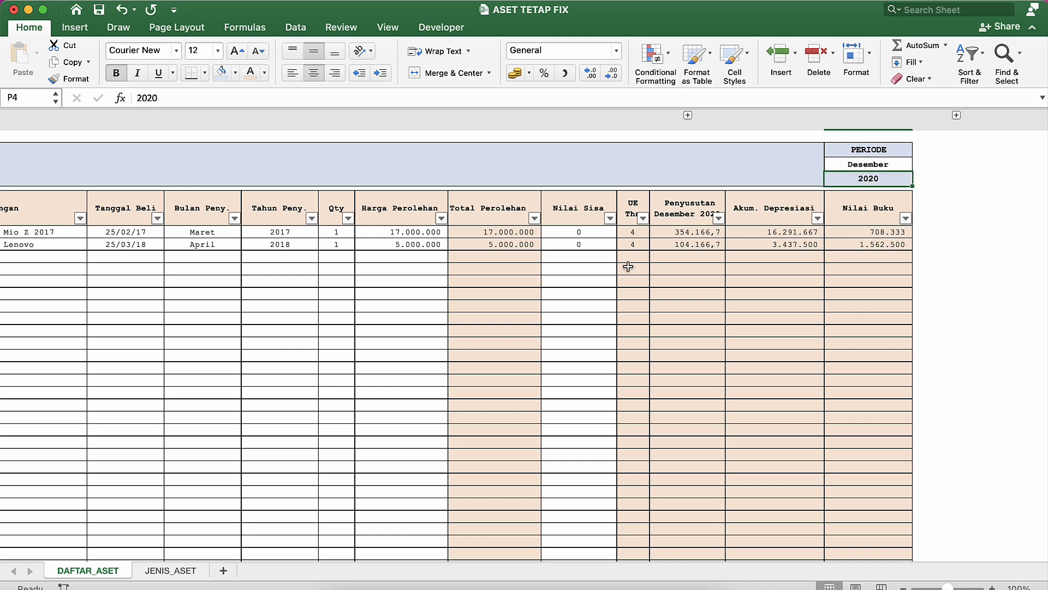
pyautogui.click(308, 234)
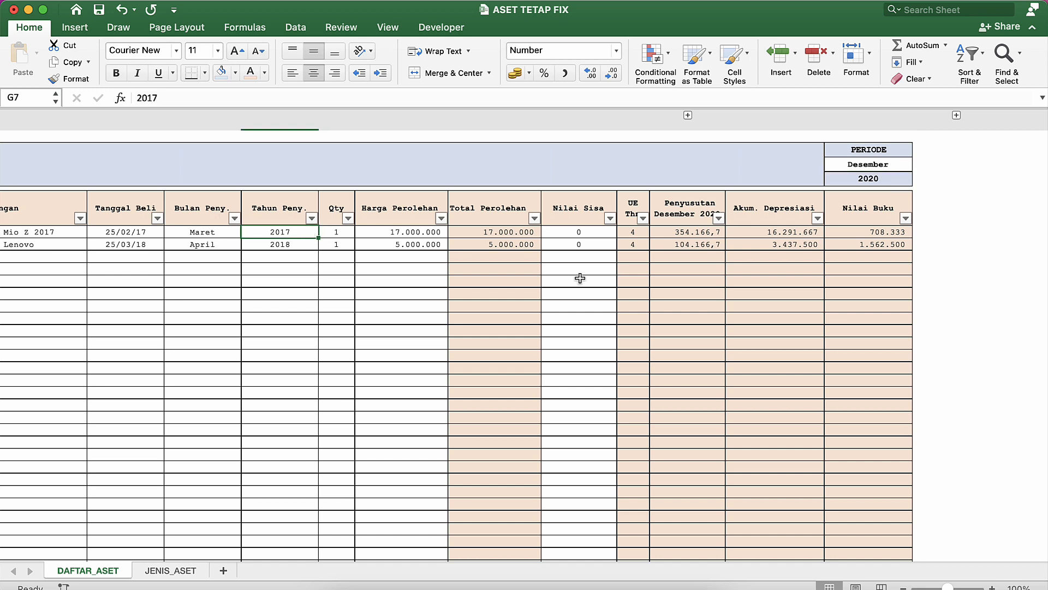
pyautogui.click(853, 232)
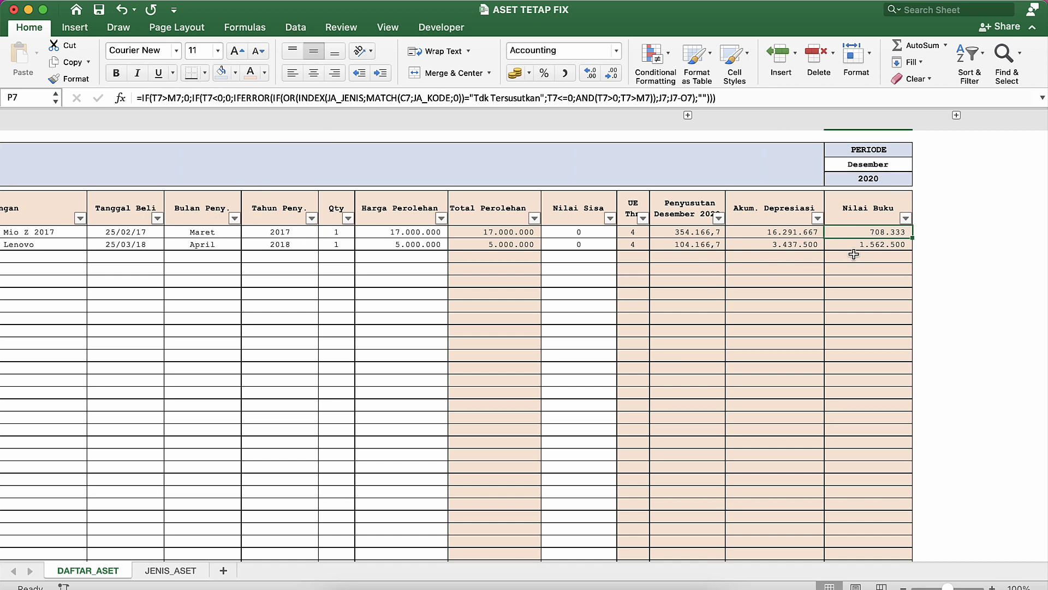
pyautogui.click(698, 234)
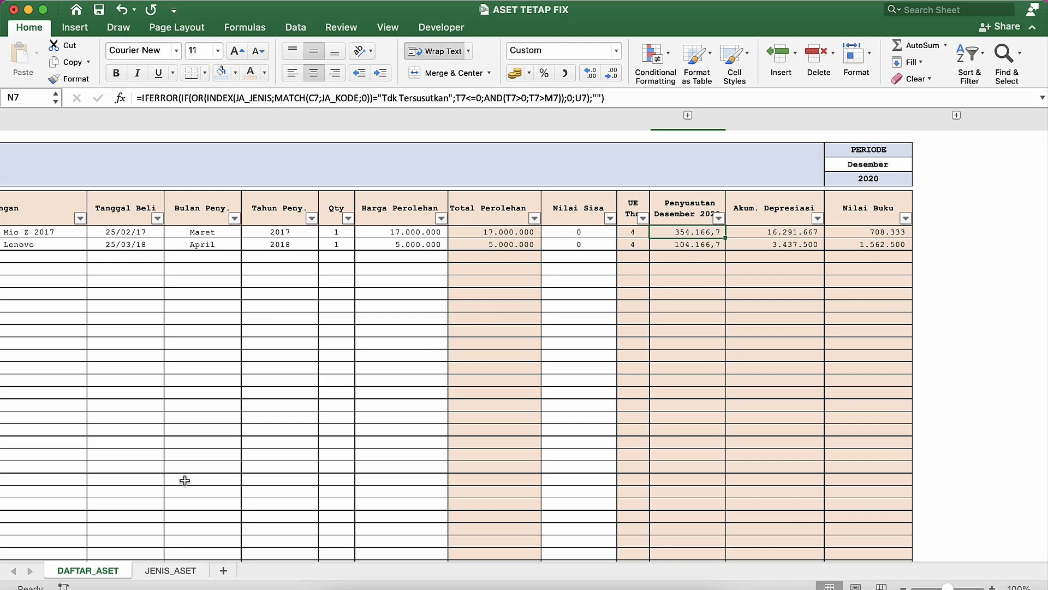
# Examine the December 2020 acquisition values of Kendaraan and Mesin dan Peralatan on the JENIS_ASET sheet.
pyautogui.click(166, 570)
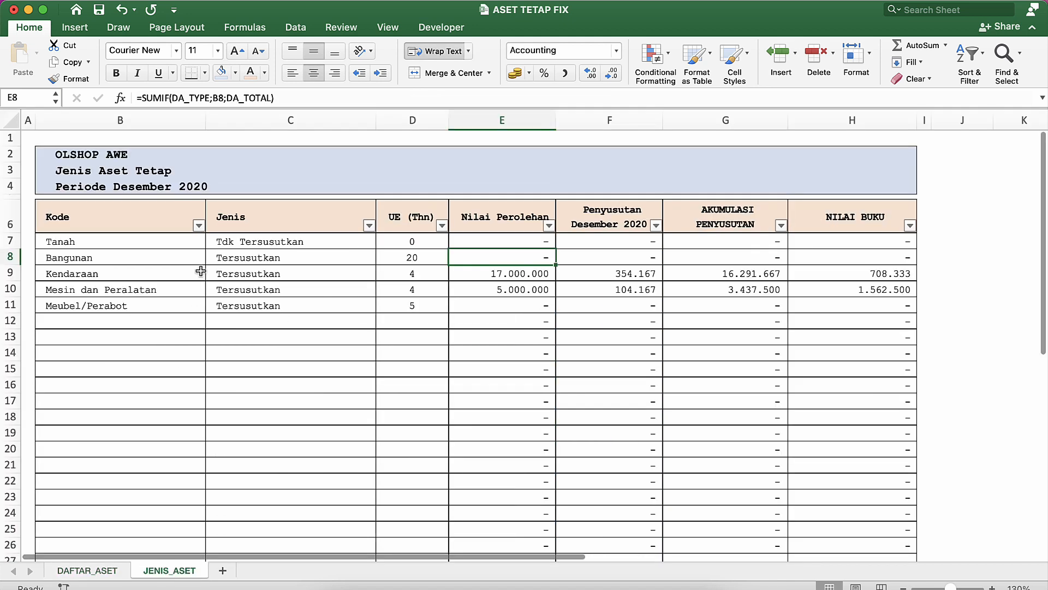
pyautogui.click(346, 290)
pyautogui.click(470, 290)
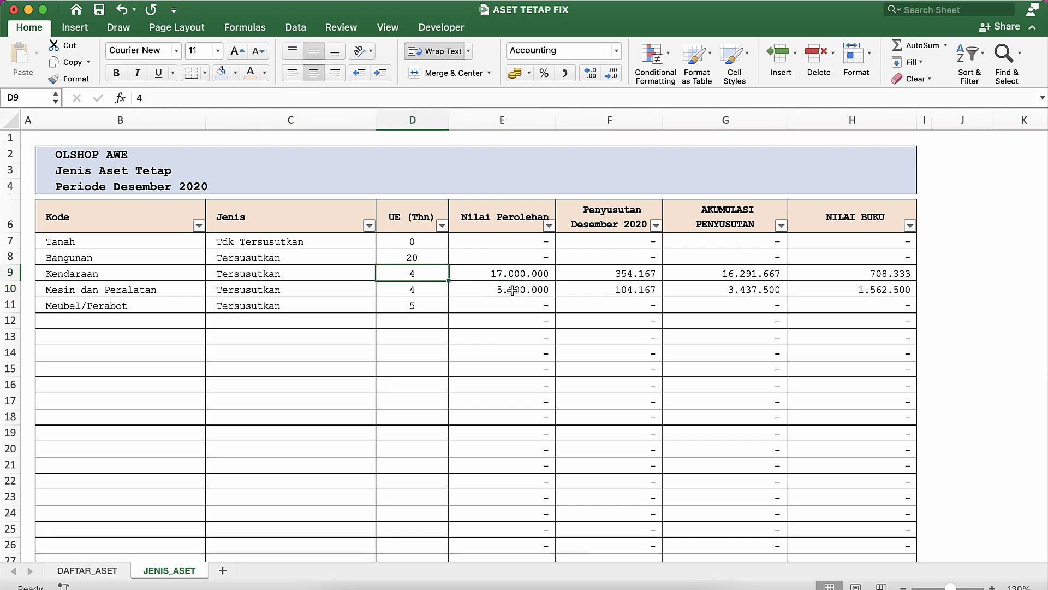
pyautogui.click(520, 274)
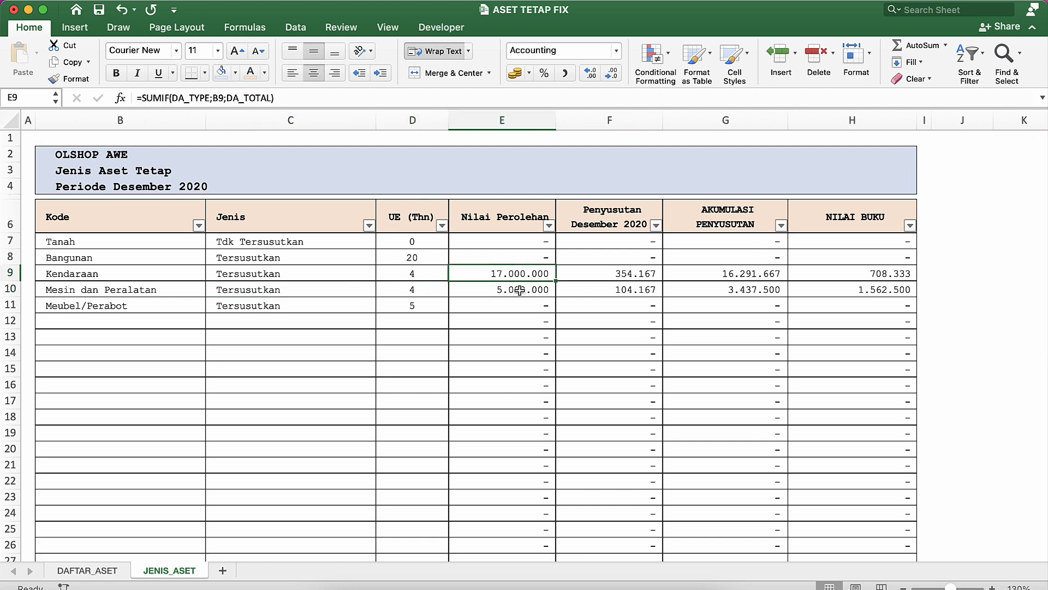
pyautogui.click(521, 291)
pyautogui.scroll(-1, 520, 352)
pyautogui.scroll(-1, 521, 352)
pyautogui.scroll(1, 521, 352)
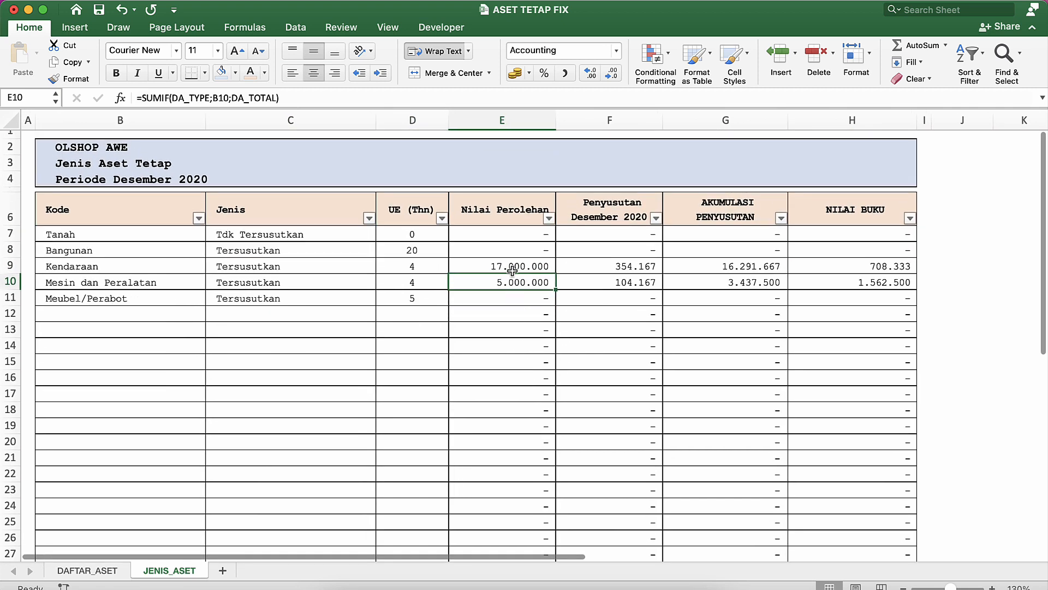
pyautogui.click(520, 267)
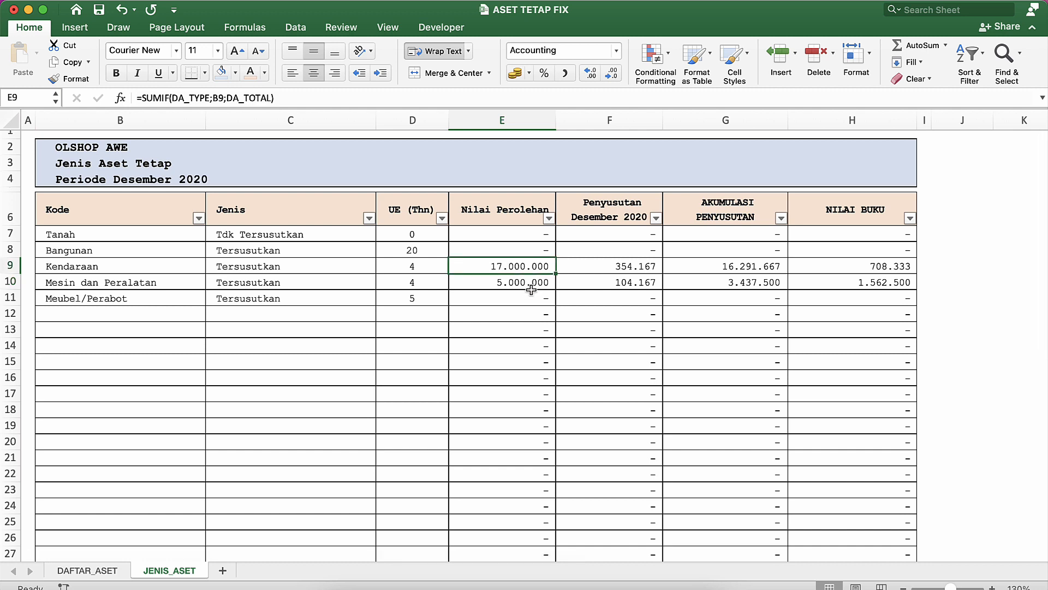
pyautogui.click(540, 281)
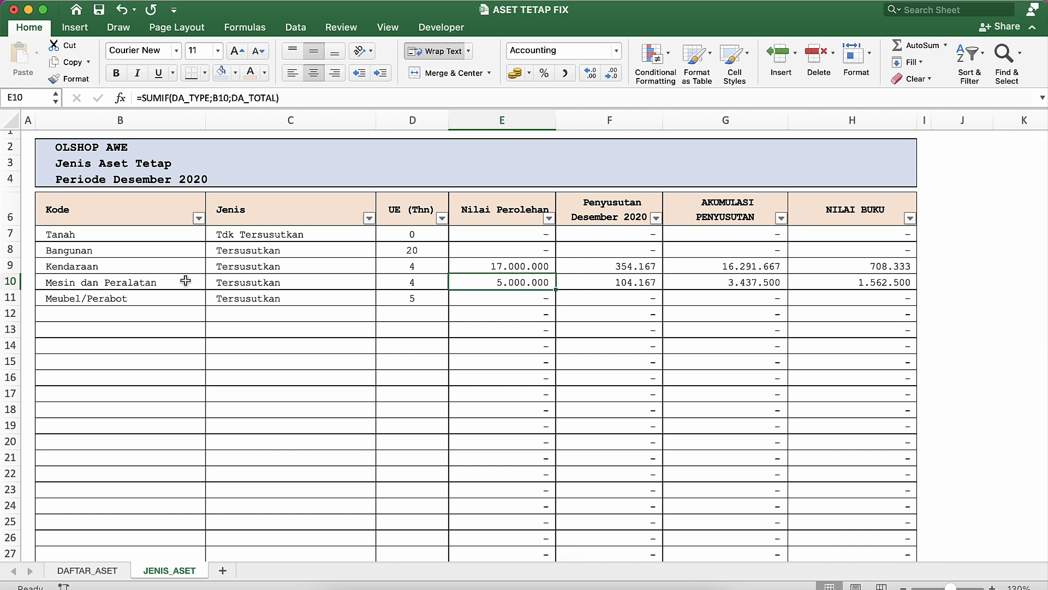
pyautogui.click(131, 268)
pyautogui.click(104, 285)
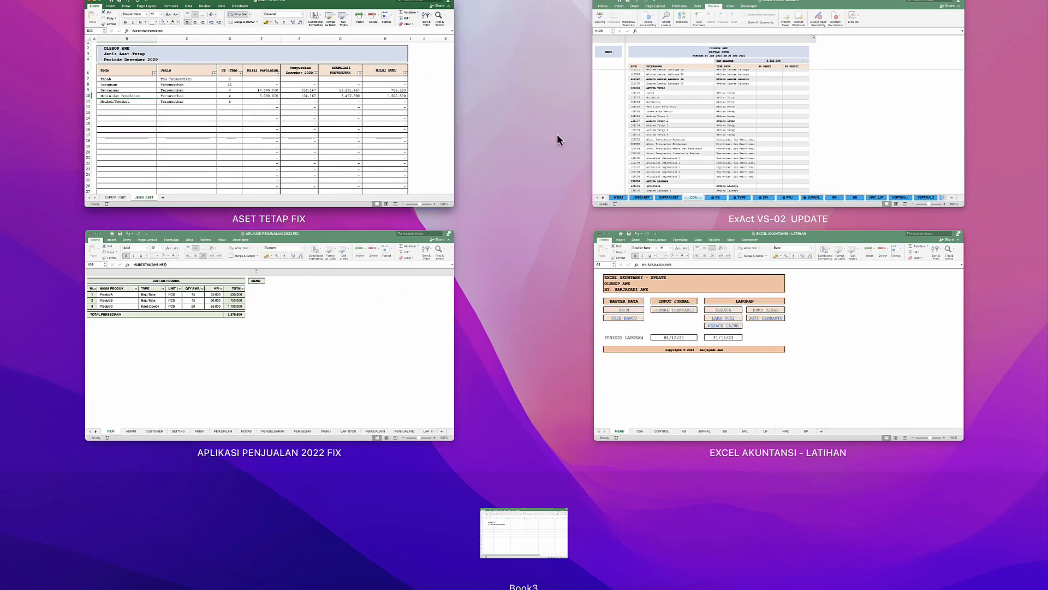
# Switch to the ExAct VS-02 workbook and enter 17000000 as the SA Debet of Kendaraan.
pyautogui.click(655, 129)
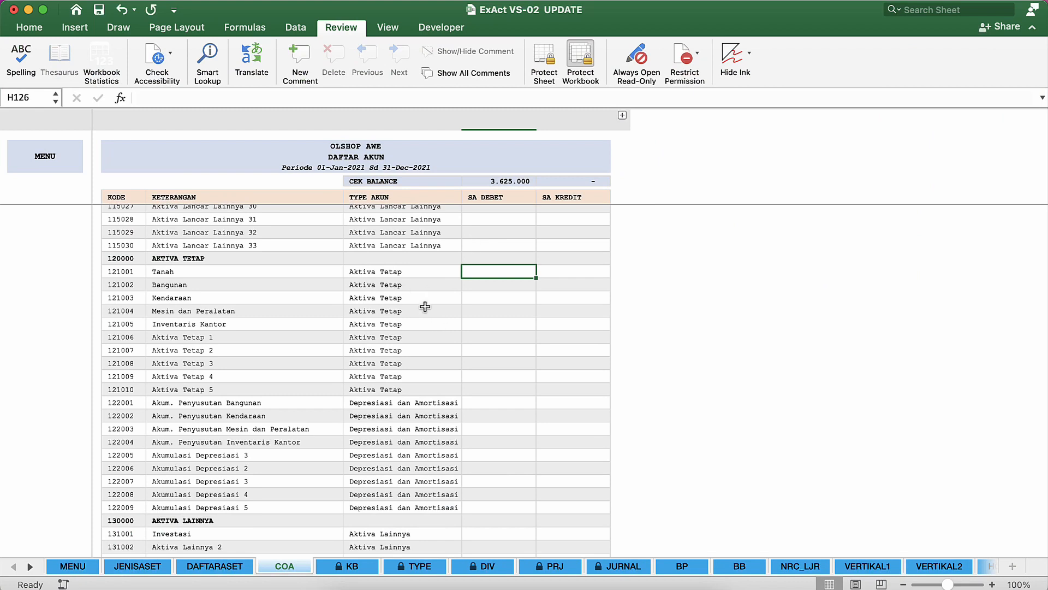
pyautogui.click(425, 306)
pyautogui.click(501, 300)
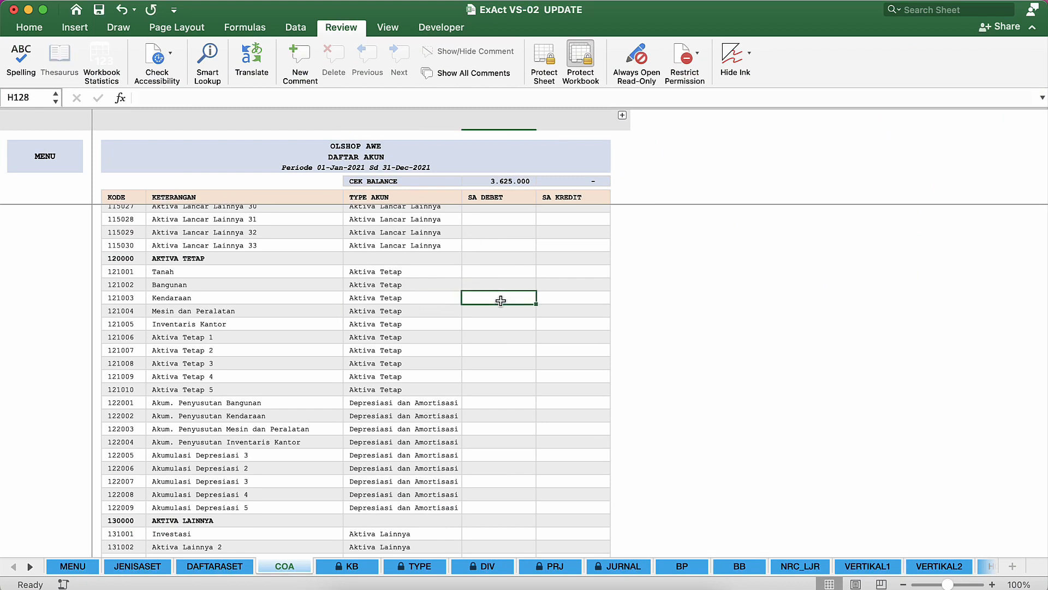
pyautogui.write('17.0')
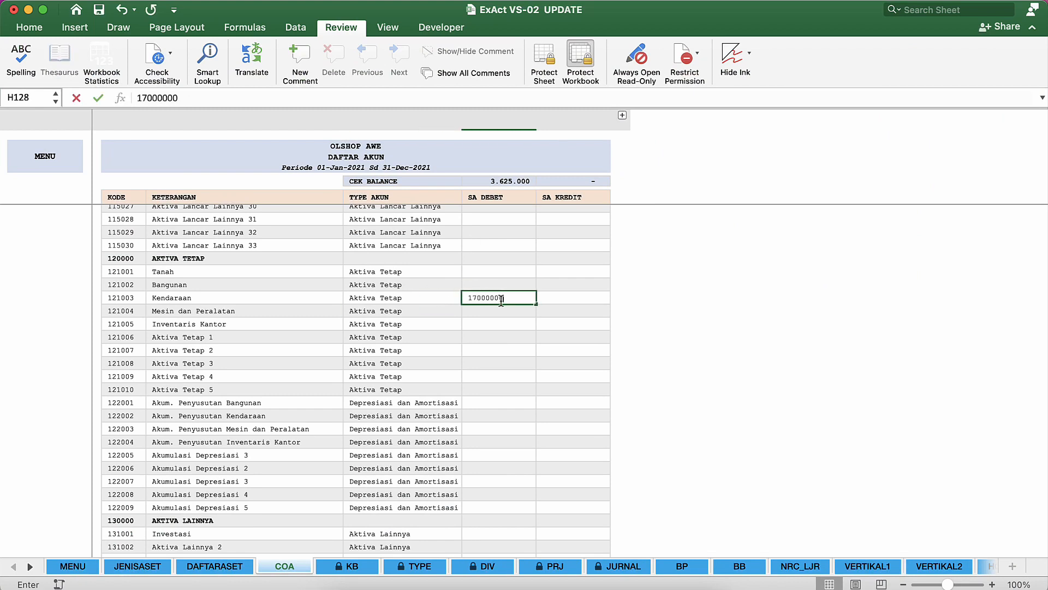
pyautogui.write('00.000')
pyautogui.press('Return')
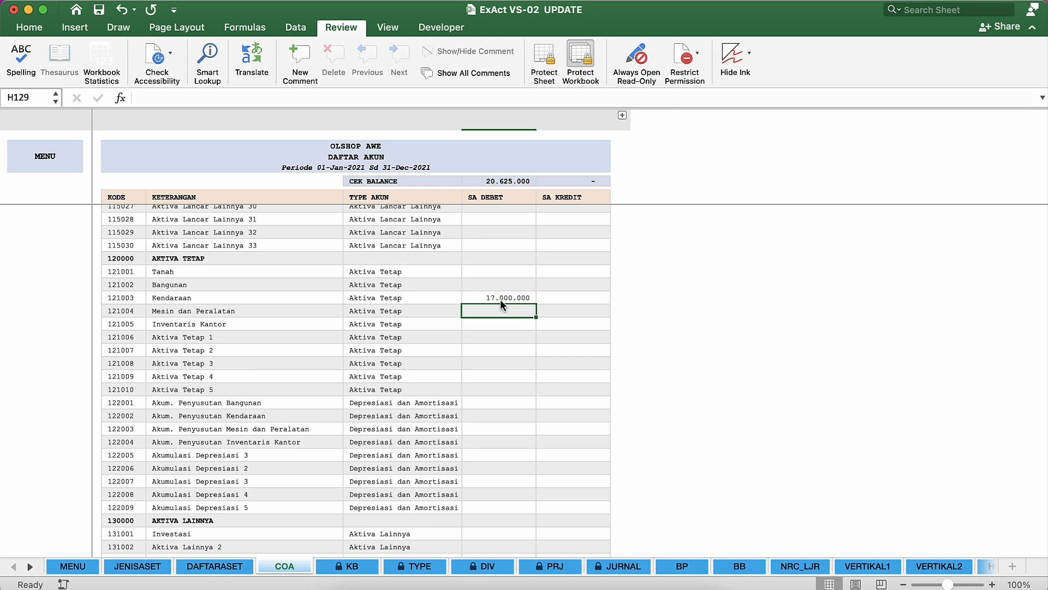
# Enter 5000000 as the SA Debet of Mesin dan Peralatan in the COA list.
pyautogui.click(252, 323)
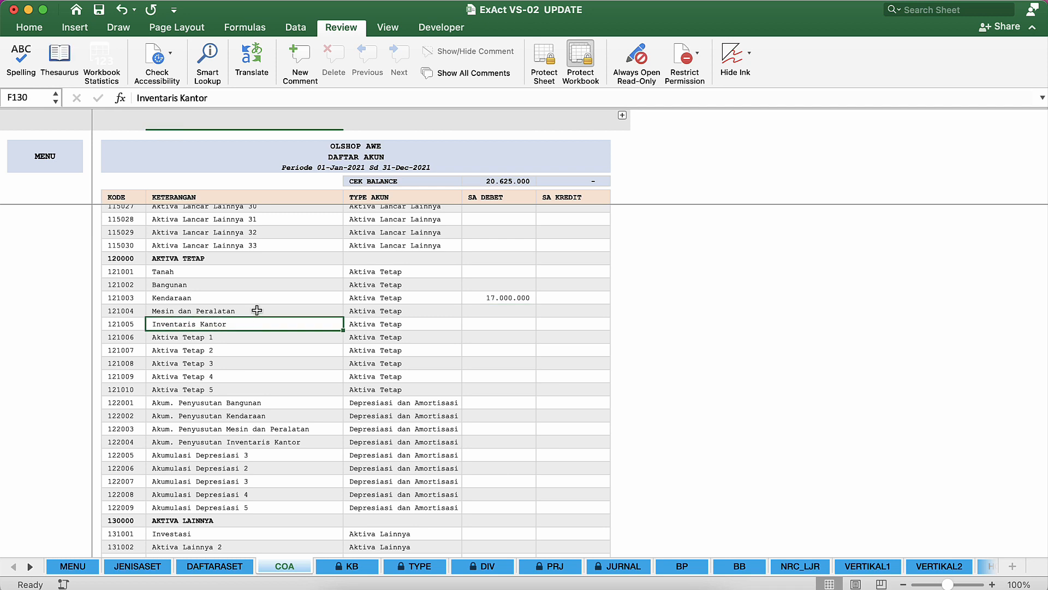
pyautogui.click(254, 310)
pyautogui.click(527, 309)
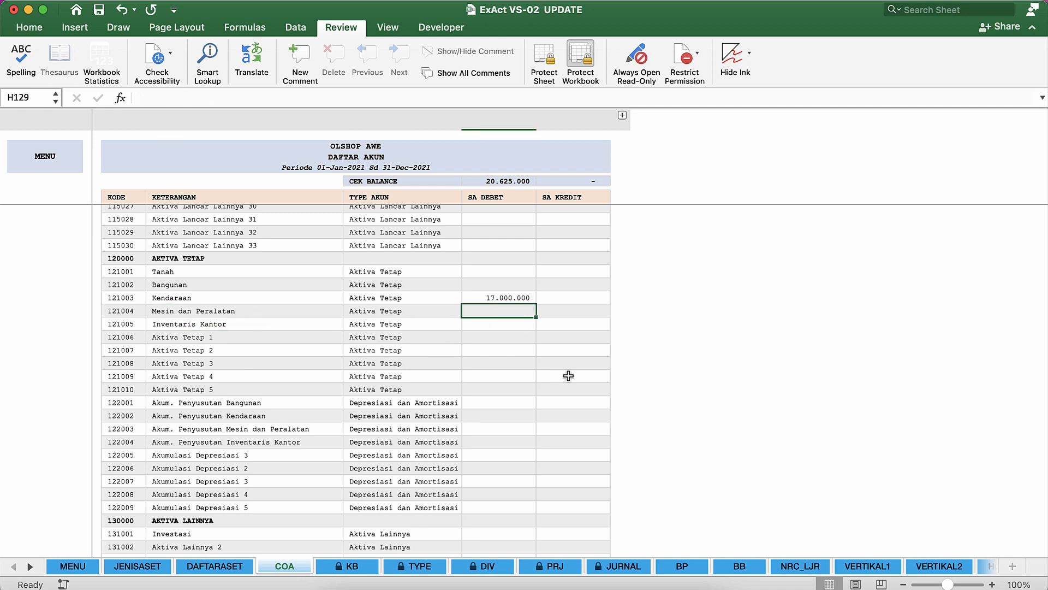
pyautogui.write('5.00')
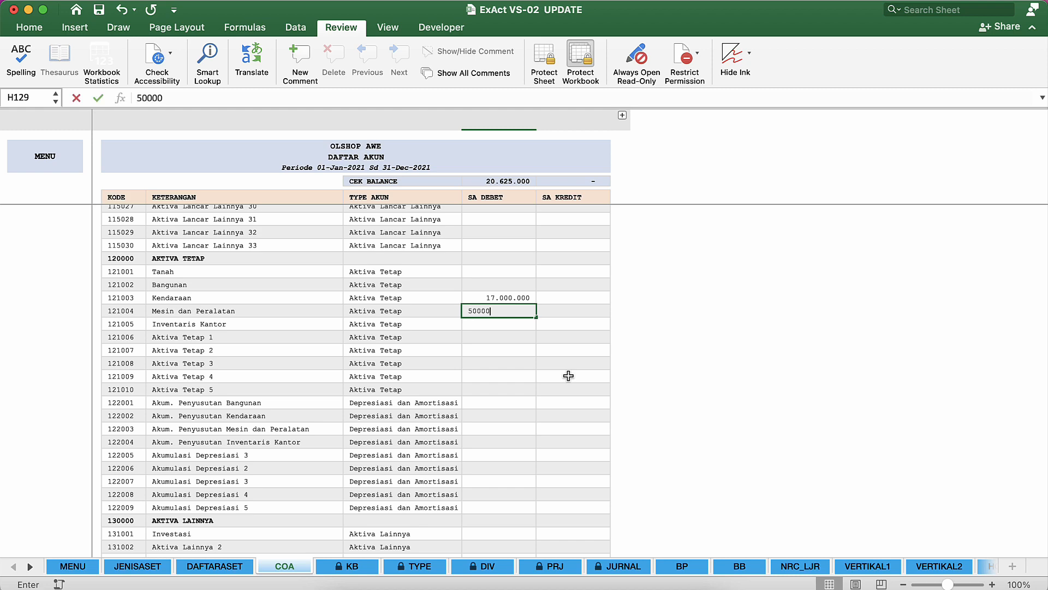
pyautogui.write('0.000')
pyautogui.press('Return')
# Locate the accumulated depreciation accounts in the COA list and examine the Akum. Penyusutan Kendaraan row.
pyautogui.click(231, 349)
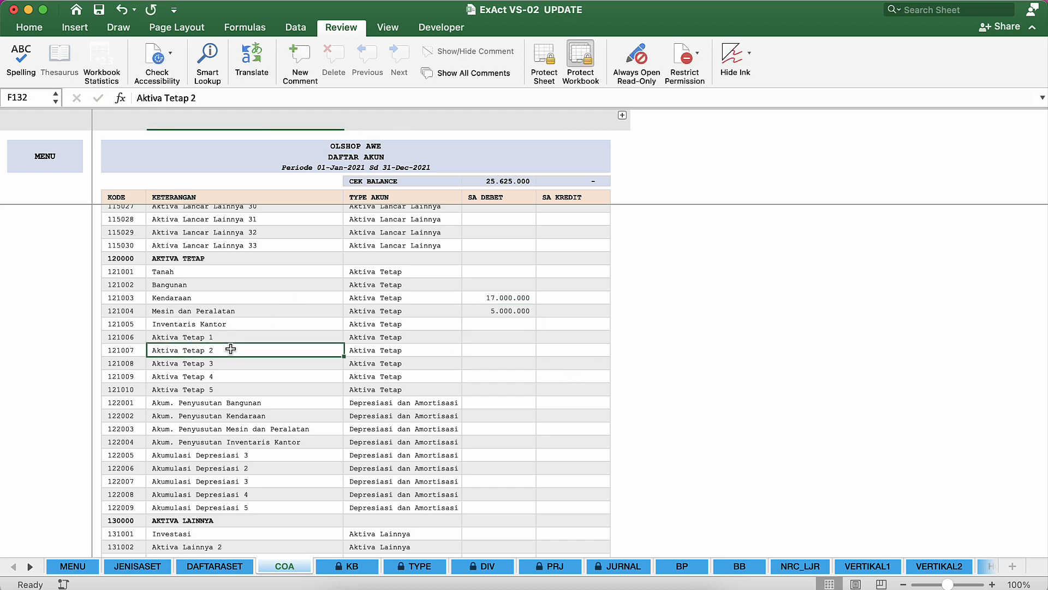
pyautogui.scroll(-3, 231, 349)
pyautogui.click(261, 339)
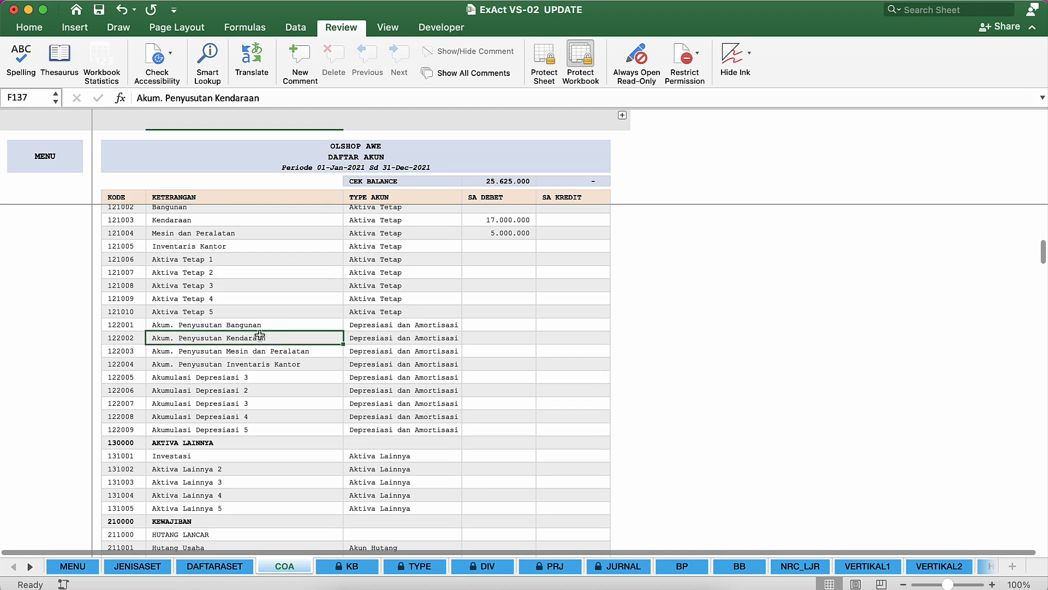
pyautogui.click(276, 362)
pyautogui.click(280, 339)
pyautogui.click(471, 336)
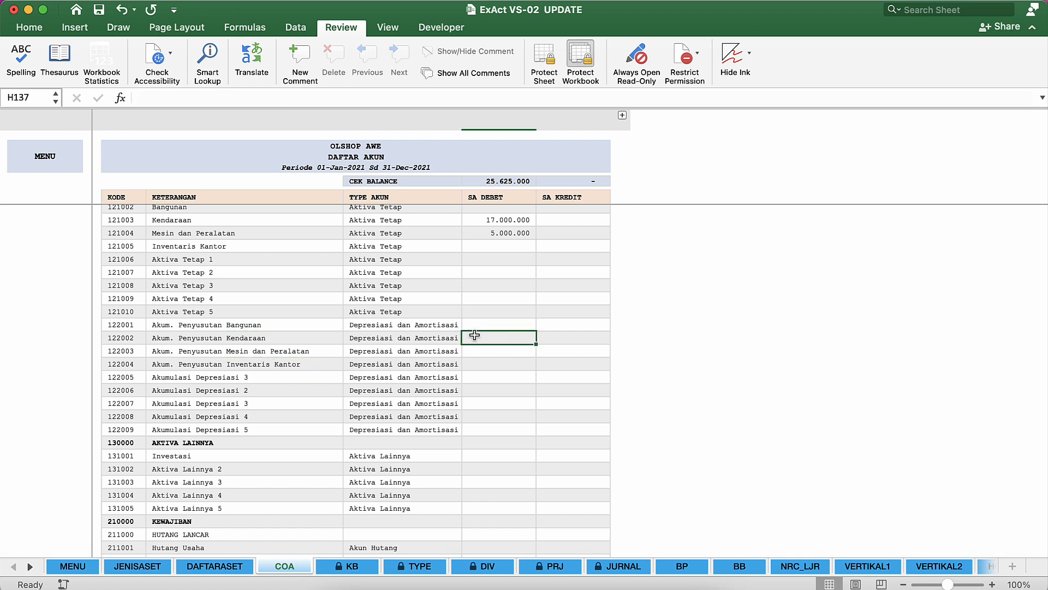
pyautogui.click(335, 338)
pyautogui.click(422, 338)
pyautogui.click(480, 337)
pyautogui.click(498, 315)
pyautogui.click(498, 335)
# Switch to the ASET TETAP FIX workbook and filter the Kode column of JENIS_ASET to exclude blanks.
pyautogui.hotkey('ctrl', 'Up')
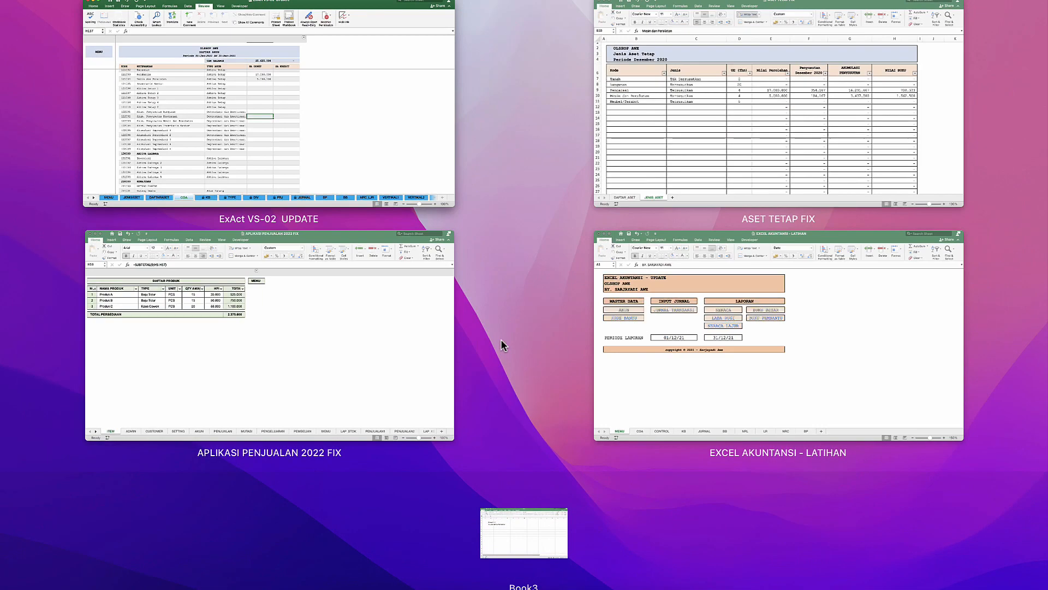
pyautogui.click(648, 129)
pyautogui.click(198, 219)
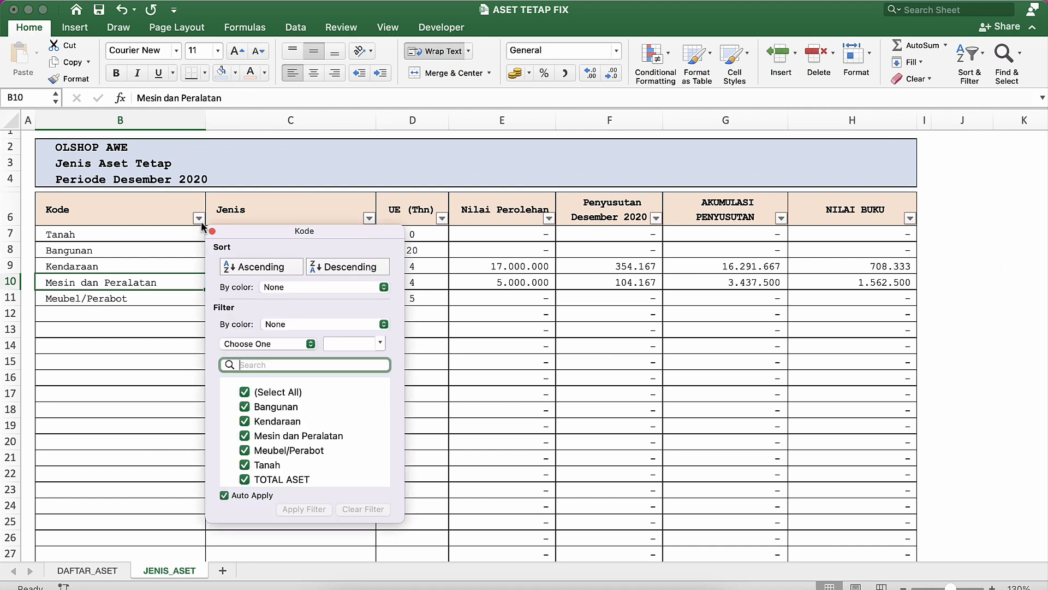
pyautogui.scroll(-1, 262, 458)
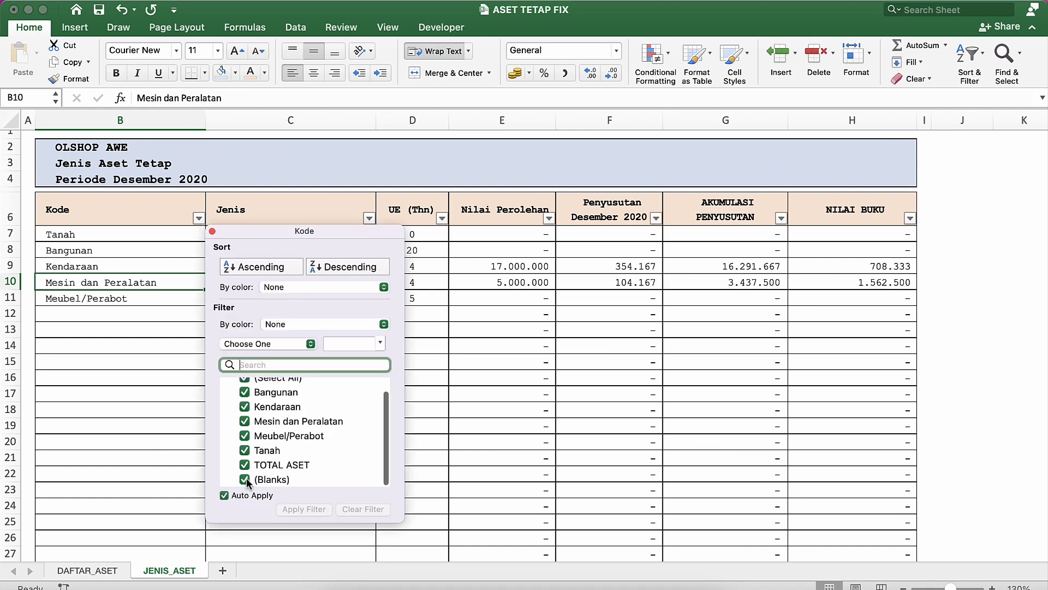
pyautogui.click(245, 480)
pyautogui.click(156, 375)
pyautogui.click(304, 365)
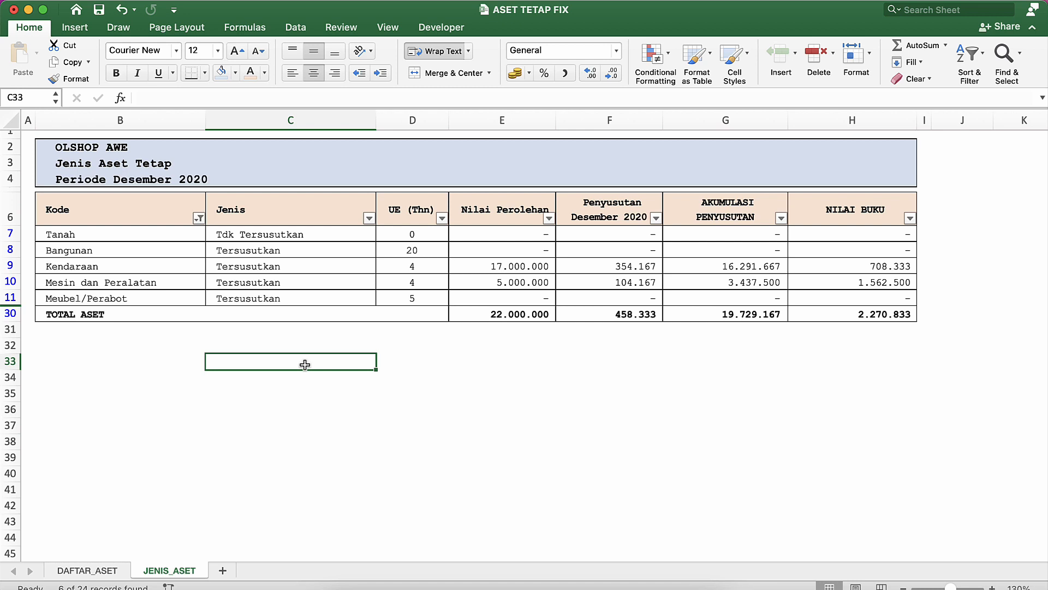
# Examine the December 2020 depreciation of Kendaraan and the accumulated depreciation of the asset types.
pyautogui.click(653, 266)
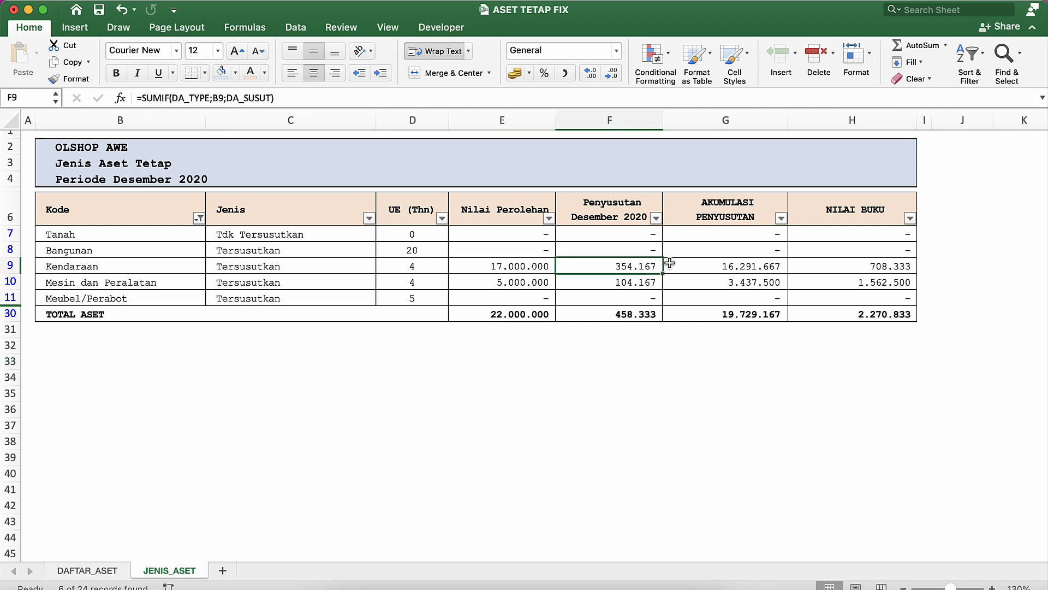
pyautogui.click(685, 266)
pyautogui.hotkey('shift', 'Down')
pyautogui.press('Down')
pyautogui.press('Down')
pyautogui.press('Down')
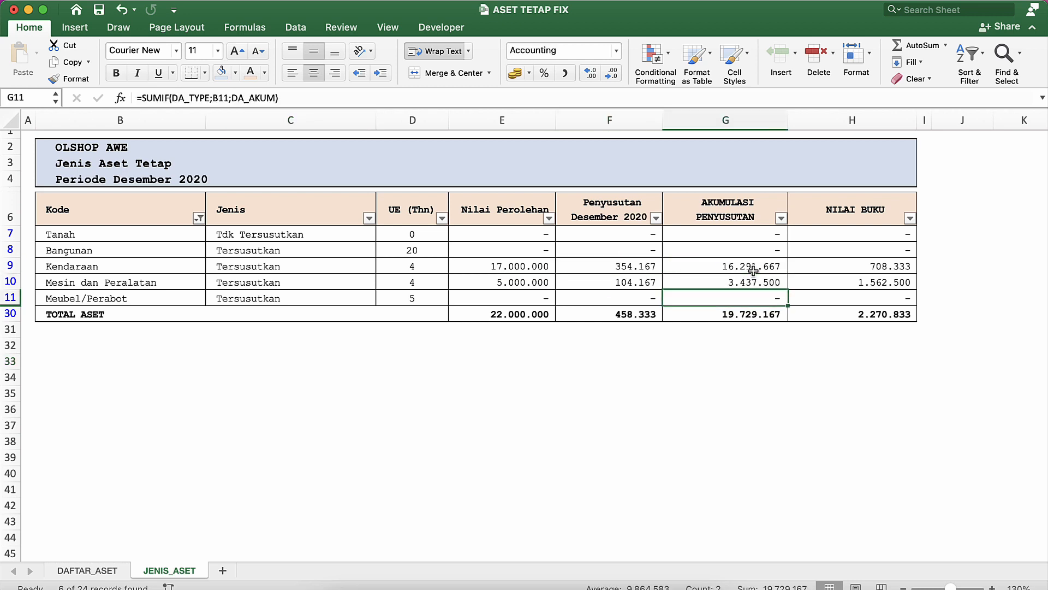
pyautogui.press('Up')
pyautogui.press('Up')
pyautogui.click(754, 270)
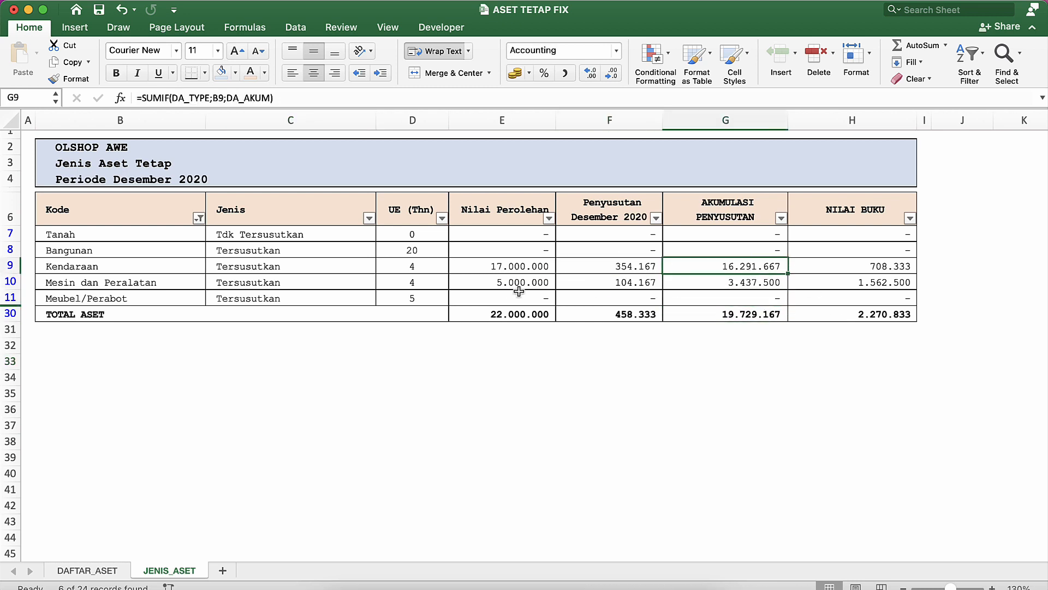
# Copy the accumulated depreciation of Kendaraan and paste it as values into the SA Debet of Akum. Penyusutan Kendaraan in ExAct VS-02.
pyautogui.rightClick(758, 268)
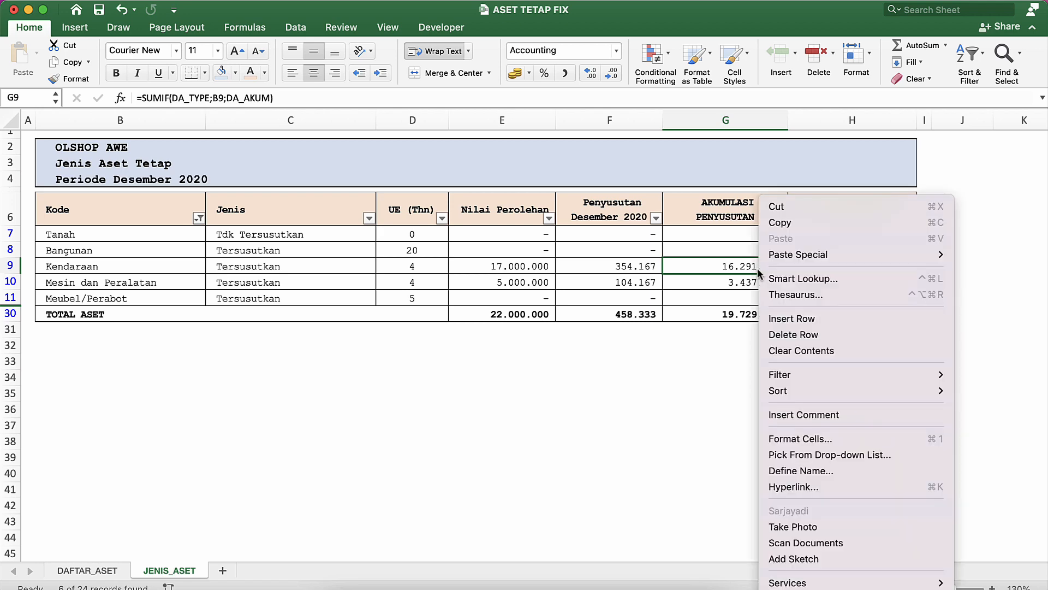
pyautogui.click(778, 224)
pyautogui.hotkey('ctrl', 'Up')
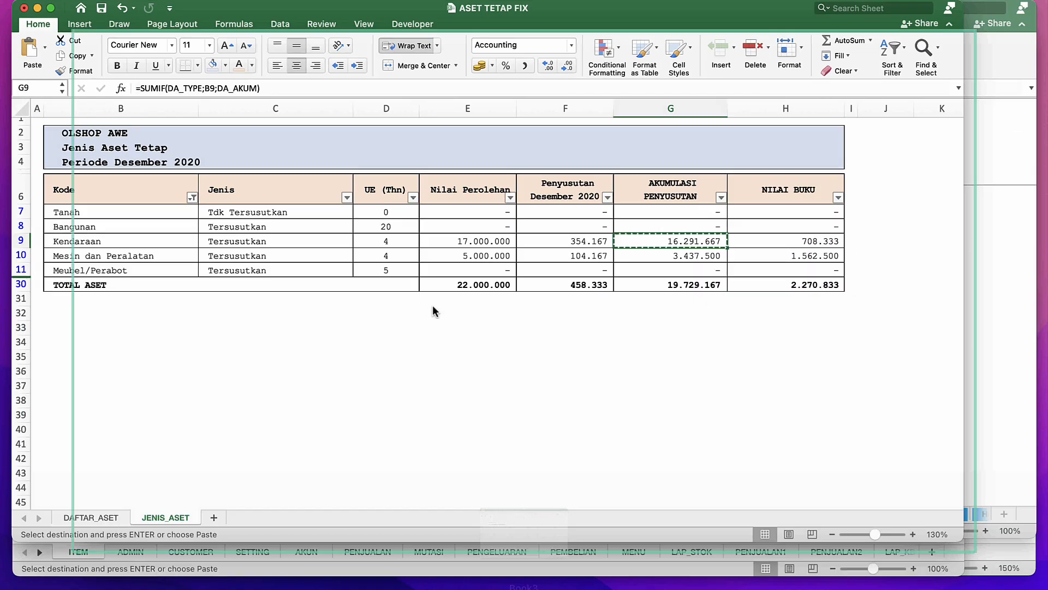
pyautogui.click(679, 140)
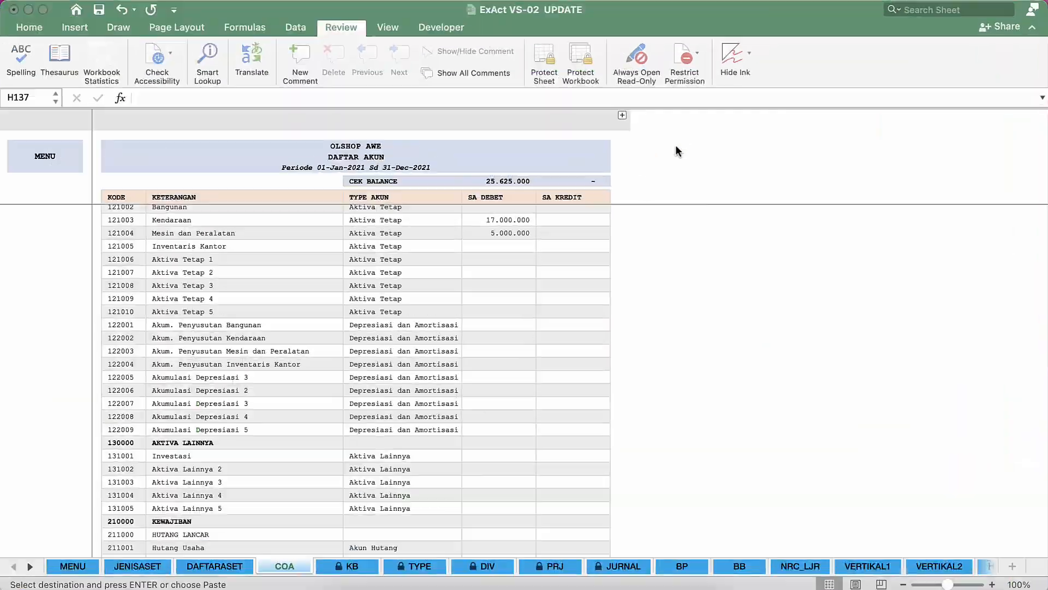
pyautogui.rightClick(503, 343)
pyautogui.click(490, 339)
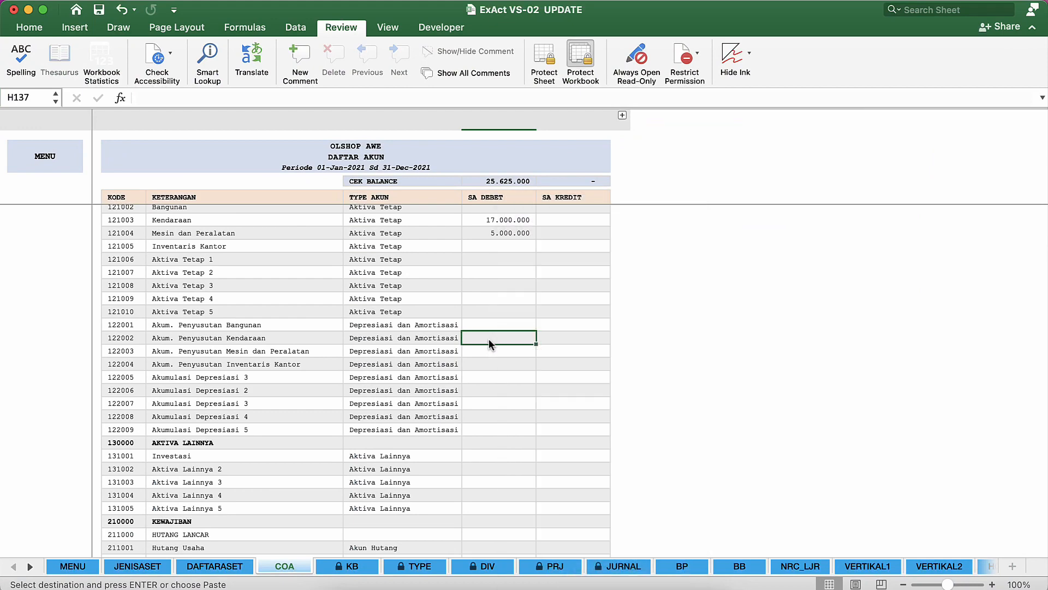
pyautogui.rightClick(490, 338)
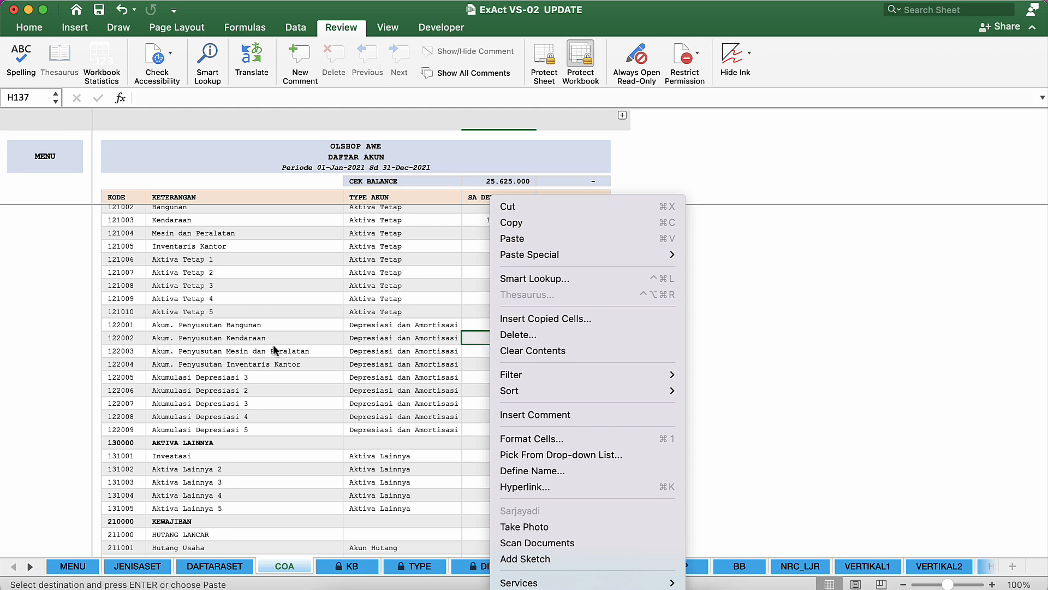
pyautogui.click(498, 335)
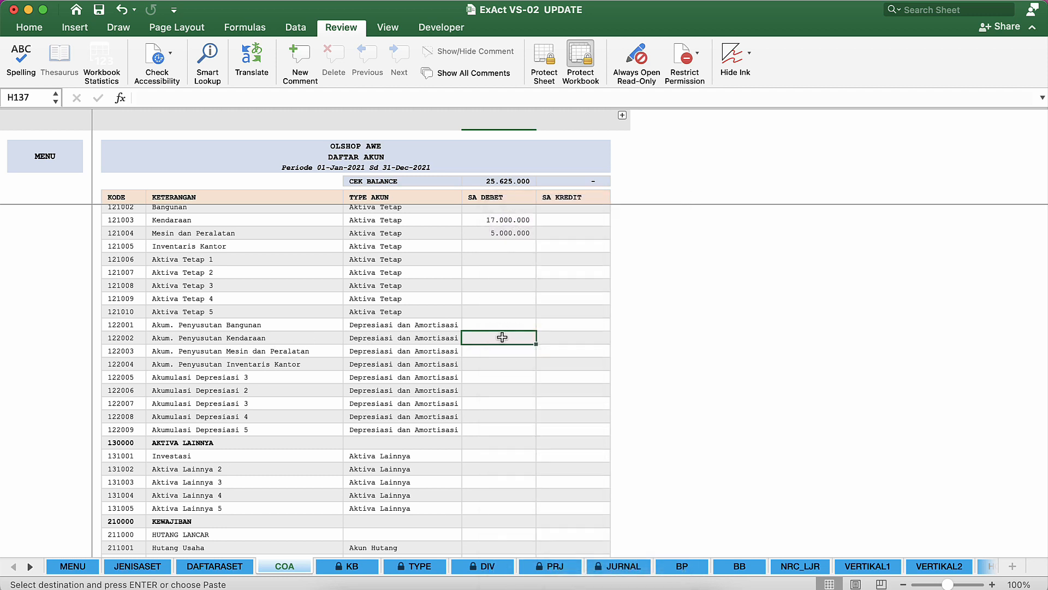
pyautogui.rightClick(503, 338)
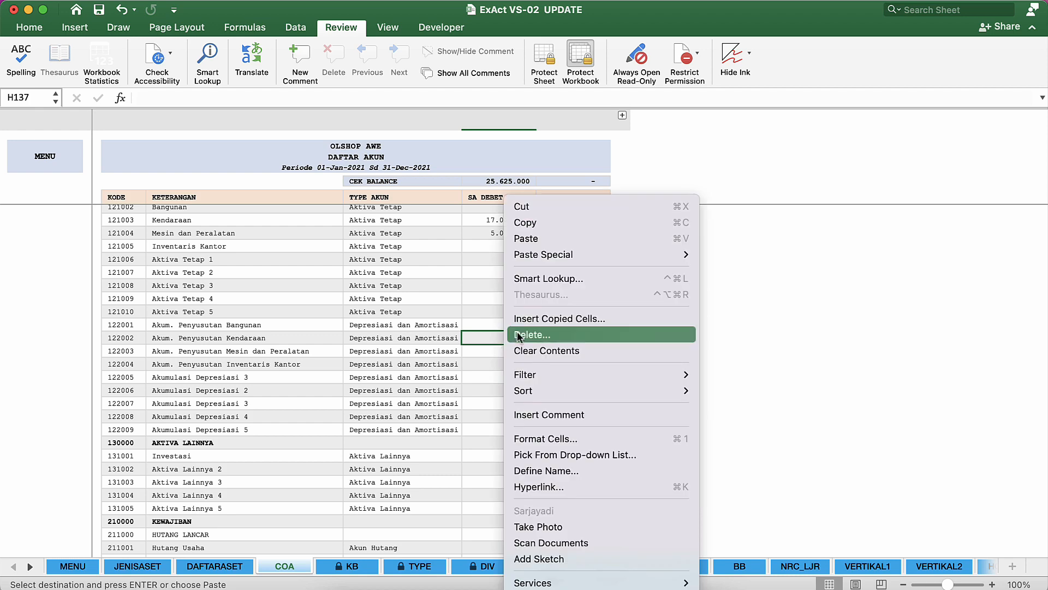
pyautogui.moveTo(537, 256)
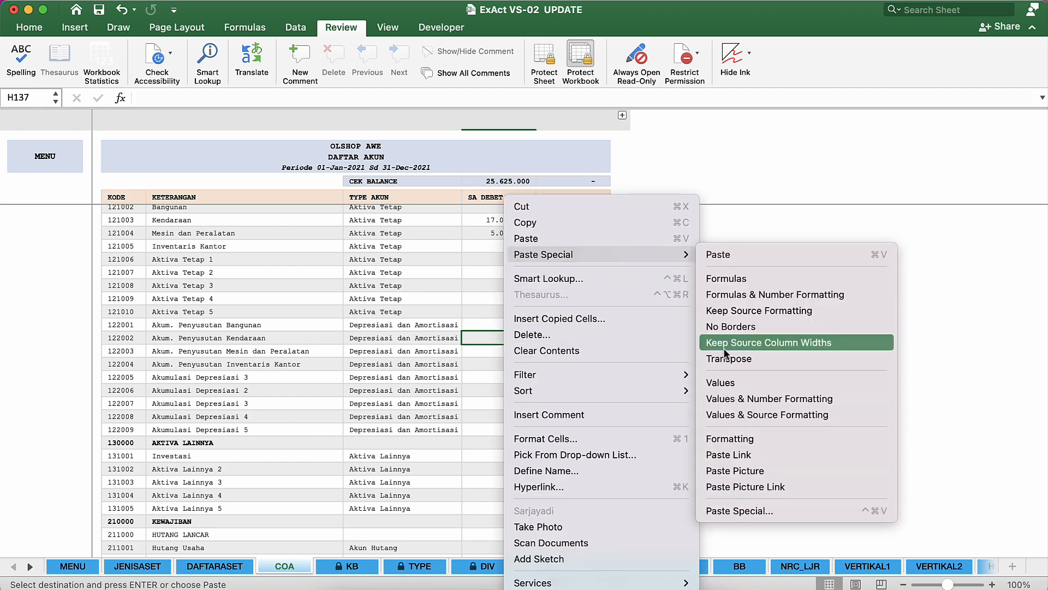
pyautogui.click(726, 383)
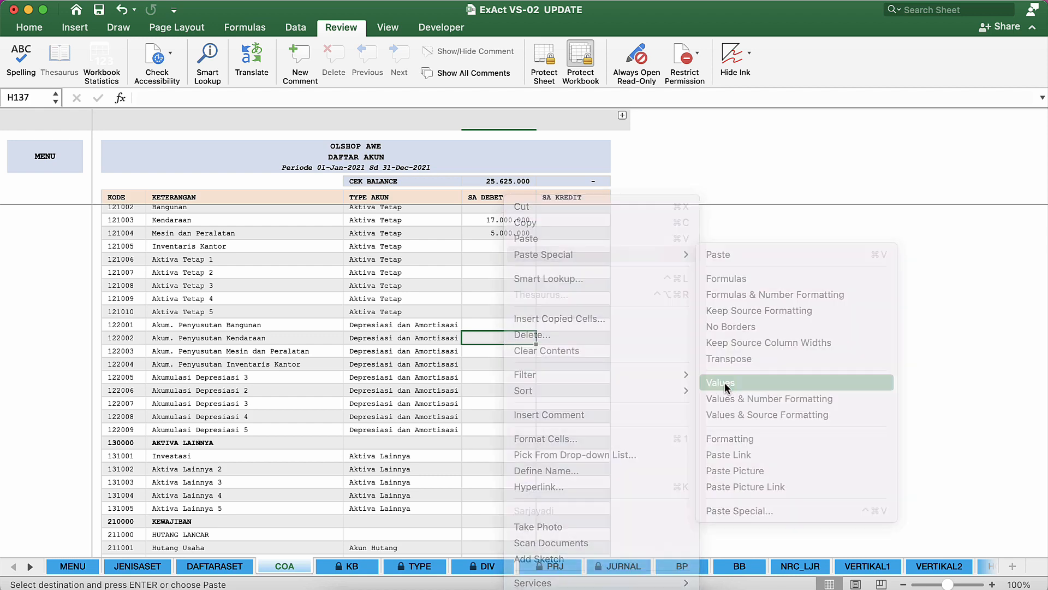
# Copy the accumulated depreciation of Mesin dan Peralatan from ASET TETAP FIX and paste it as values into the SA Debet of its Akum. Penyusutan account in ExAct VS-02.
pyautogui.click(493, 350)
pyautogui.hotkey('ctrl', 'Up')
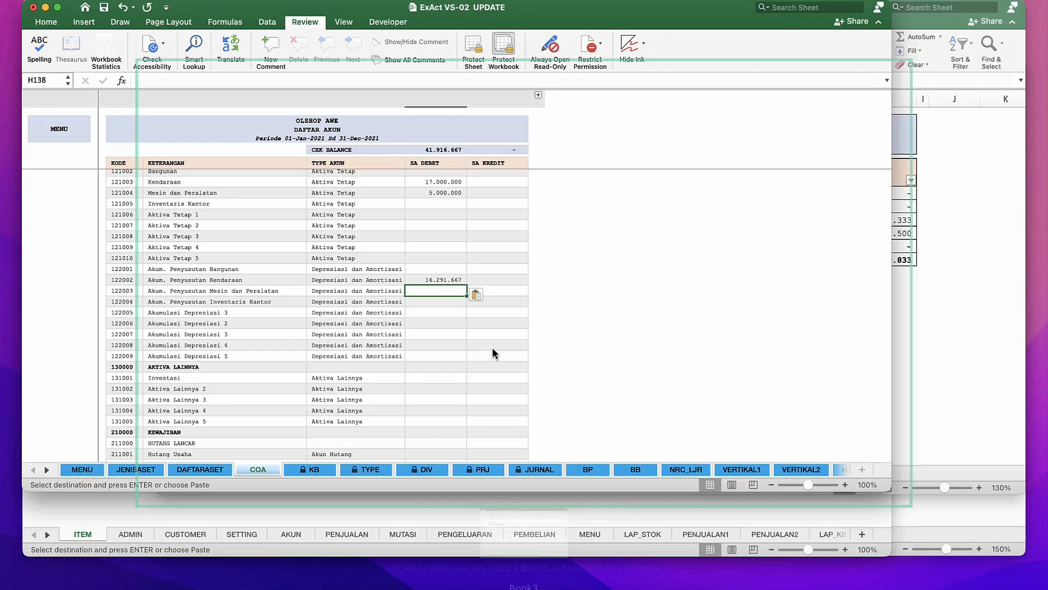
pyautogui.click(667, 113)
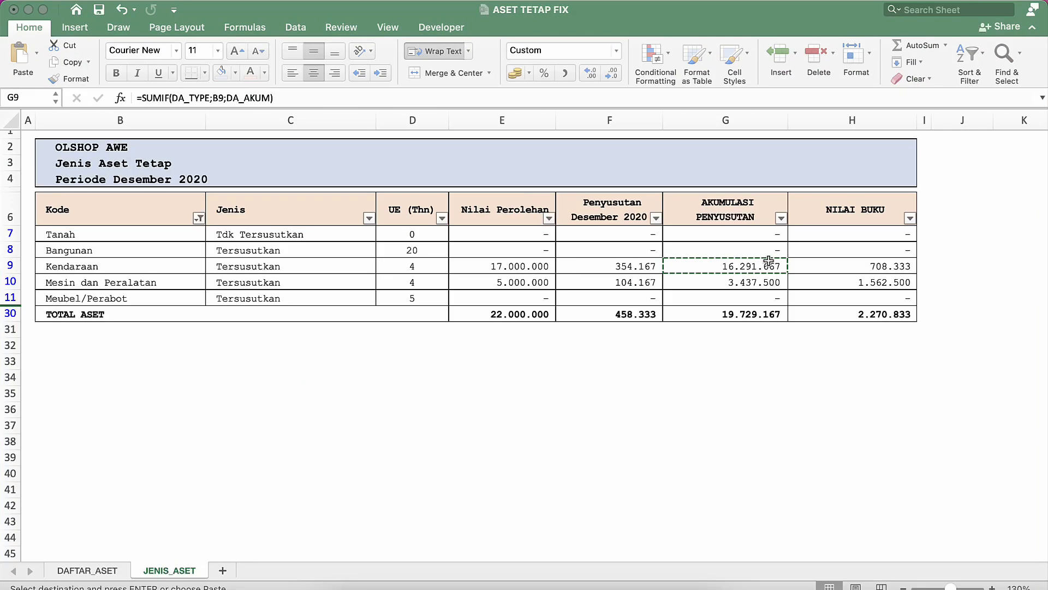
pyautogui.click(737, 280)
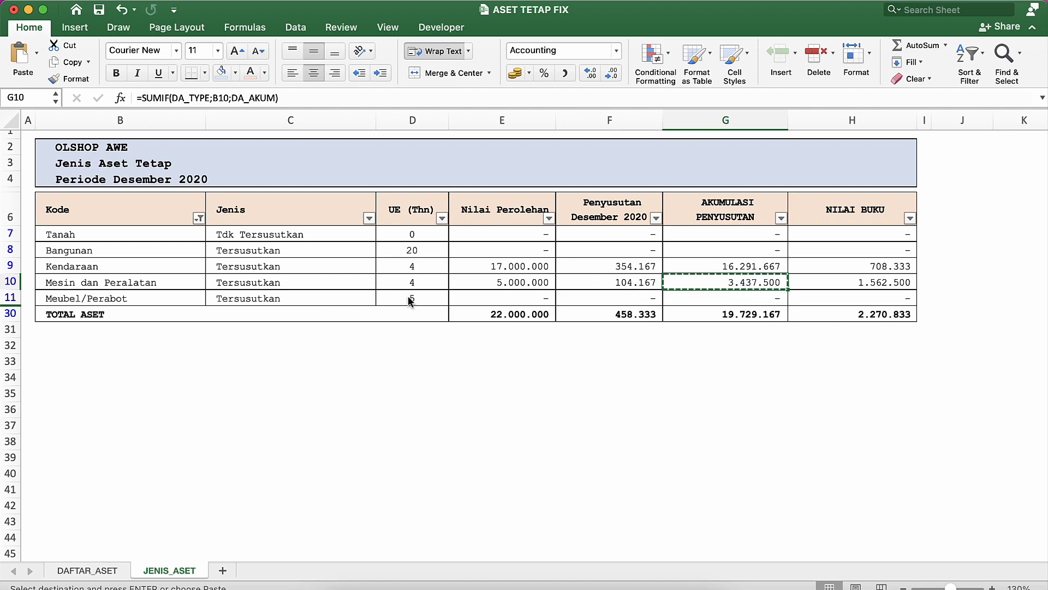
pyautogui.hotkey('ctrl', 'Up')
pyautogui.click(655, 161)
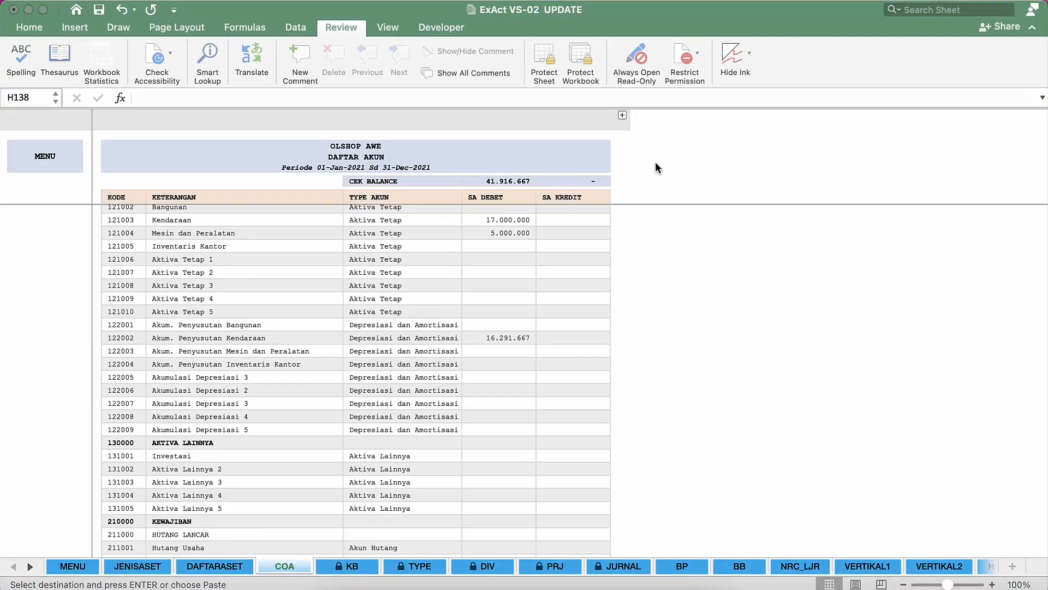
pyautogui.rightClick(514, 351)
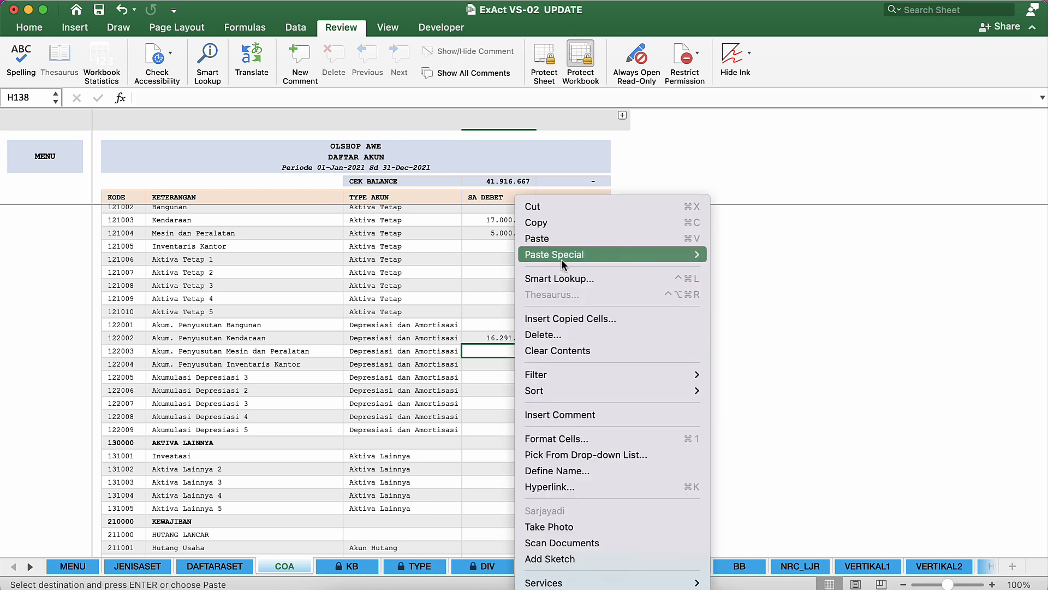
pyautogui.moveTo(562, 259)
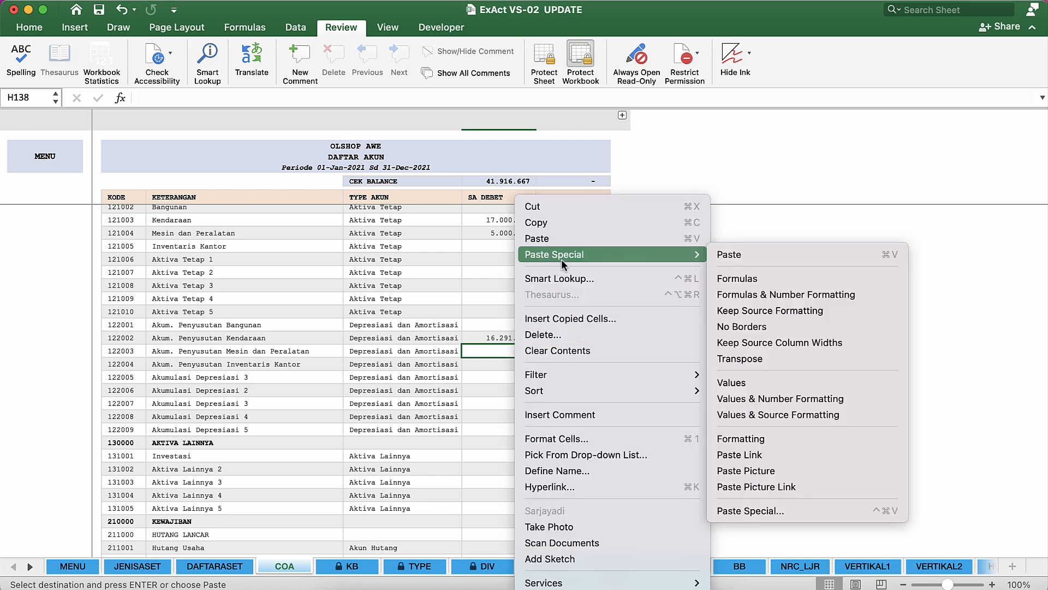
pyautogui.click(735, 387)
# Check the SA Debet entries of the accumulated depreciation accounts and the CEK BALANCE debit total.
pyautogui.click(498, 403)
pyautogui.click(497, 322)
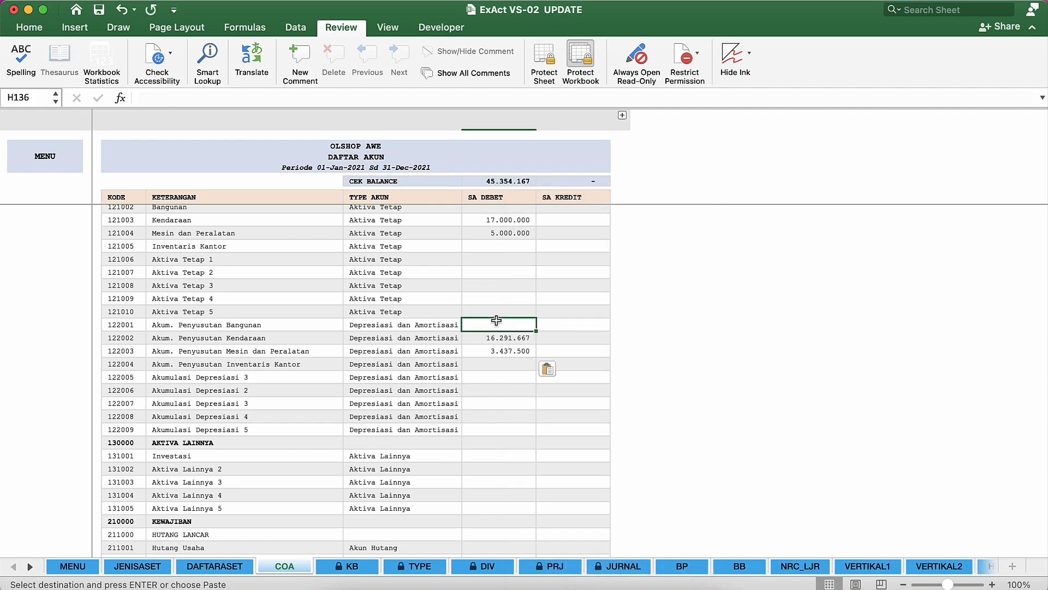
pyautogui.click(497, 337)
pyautogui.click(496, 350)
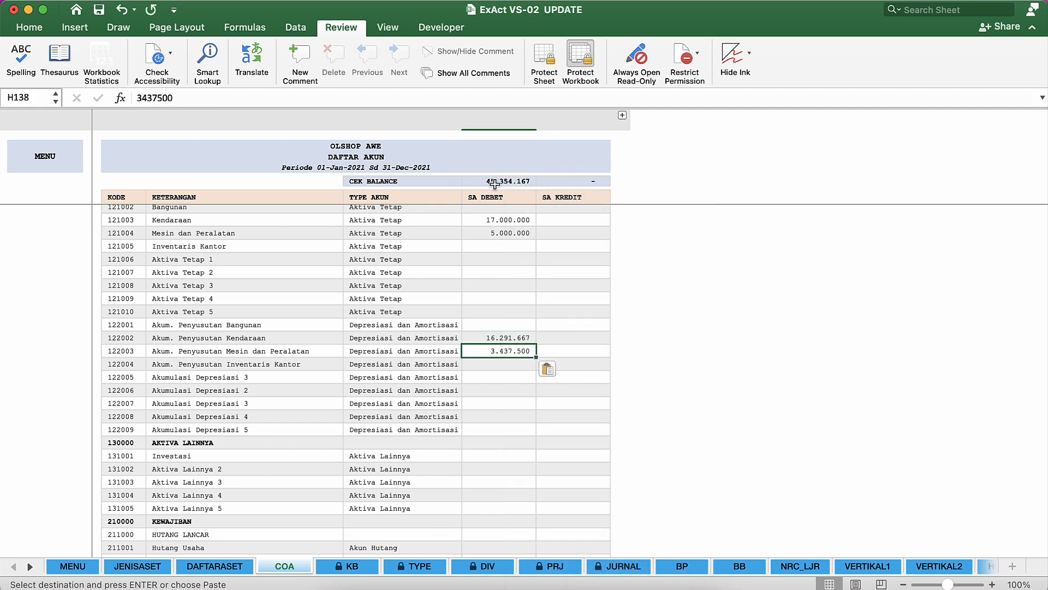
pyautogui.click(495, 183)
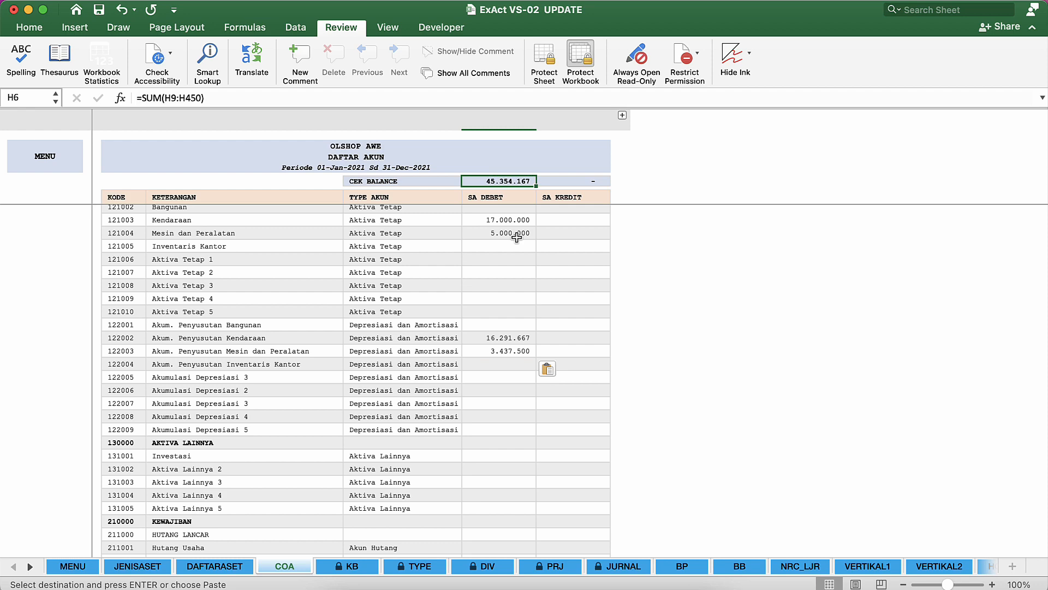
# Look over the JENISASET, DAFTARASET and MENU sheets of ExAct VS-02.
pyautogui.hotkey('ctrl', 'Up')
pyautogui.click(318, 129)
pyautogui.click(203, 567)
pyautogui.click(151, 567)
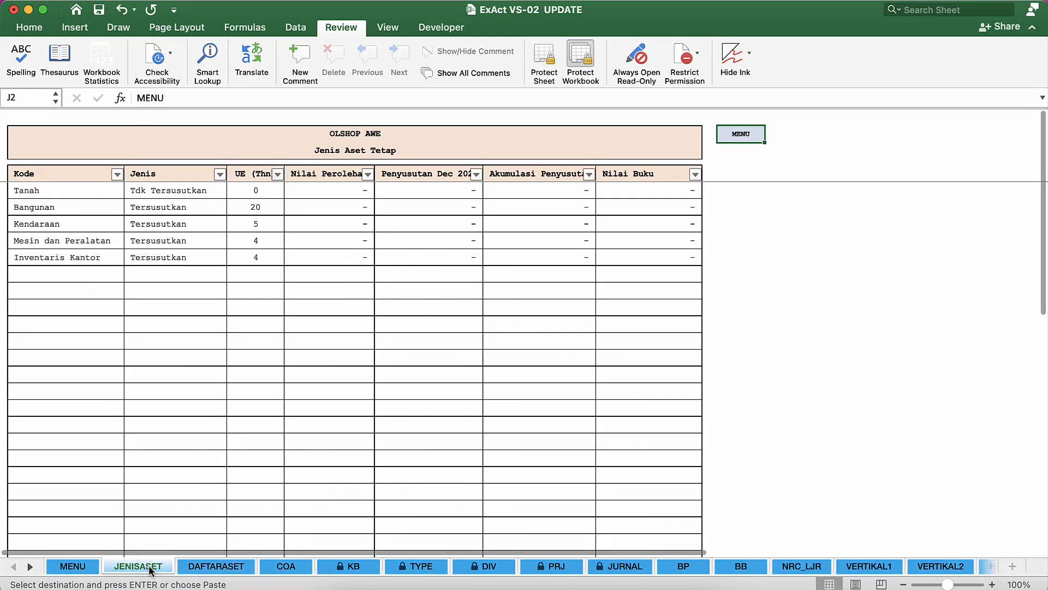
pyautogui.click(193, 567)
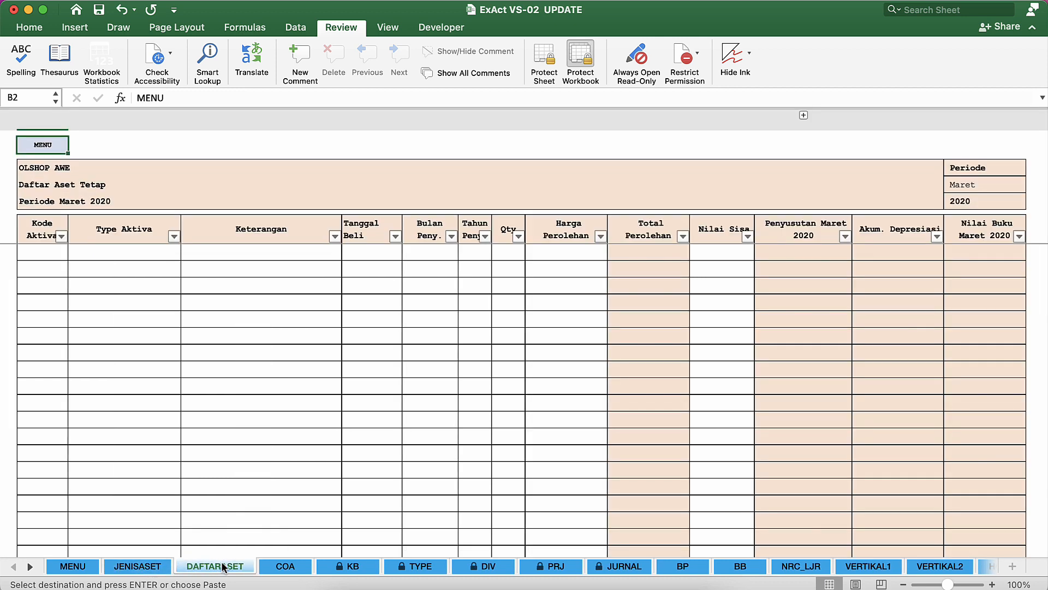
pyautogui.click(73, 567)
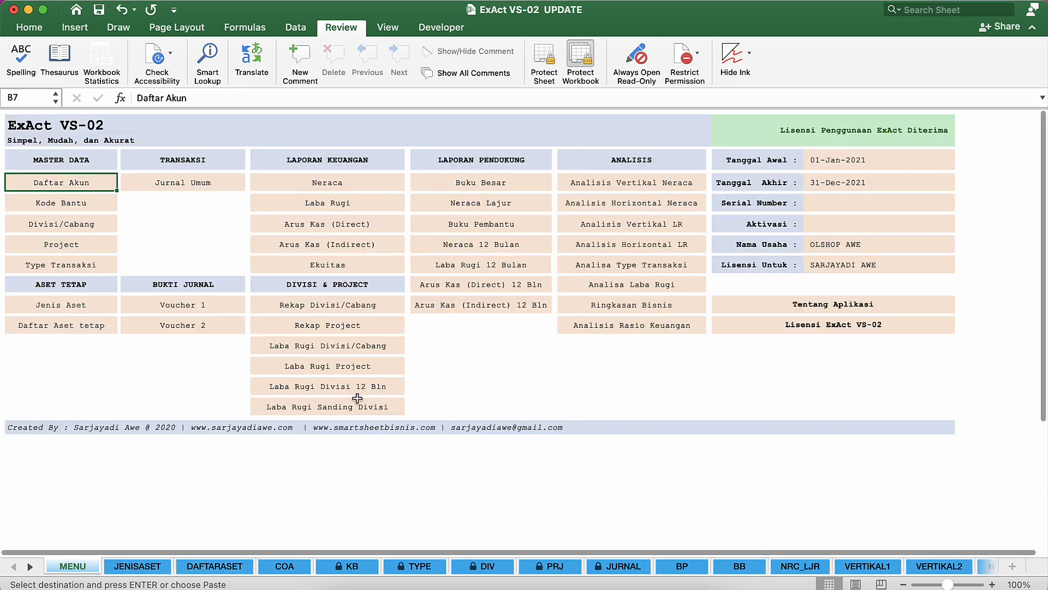
pyautogui.click(480, 372)
pyautogui.click(175, 253)
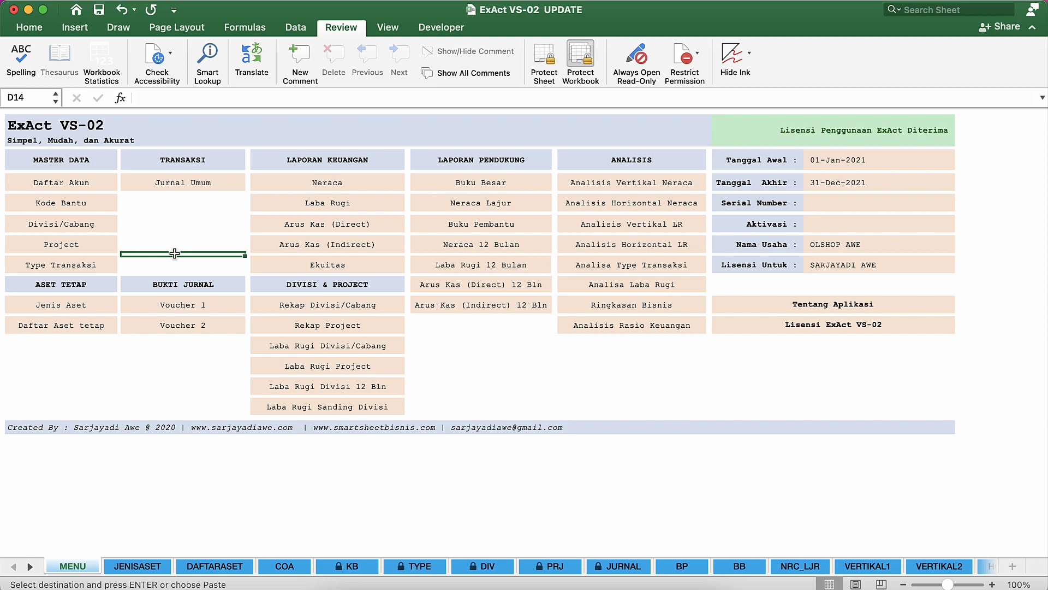
pyautogui.click(185, 208)
pyautogui.click(189, 222)
pyautogui.hotkey('ctrl', 'Up')
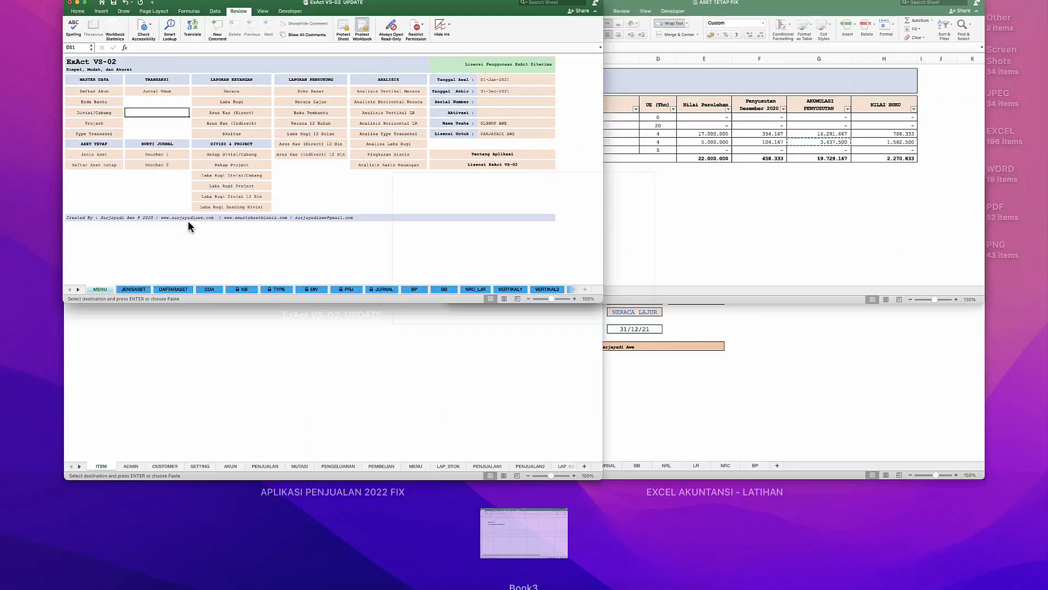
pyautogui.click(146, 120)
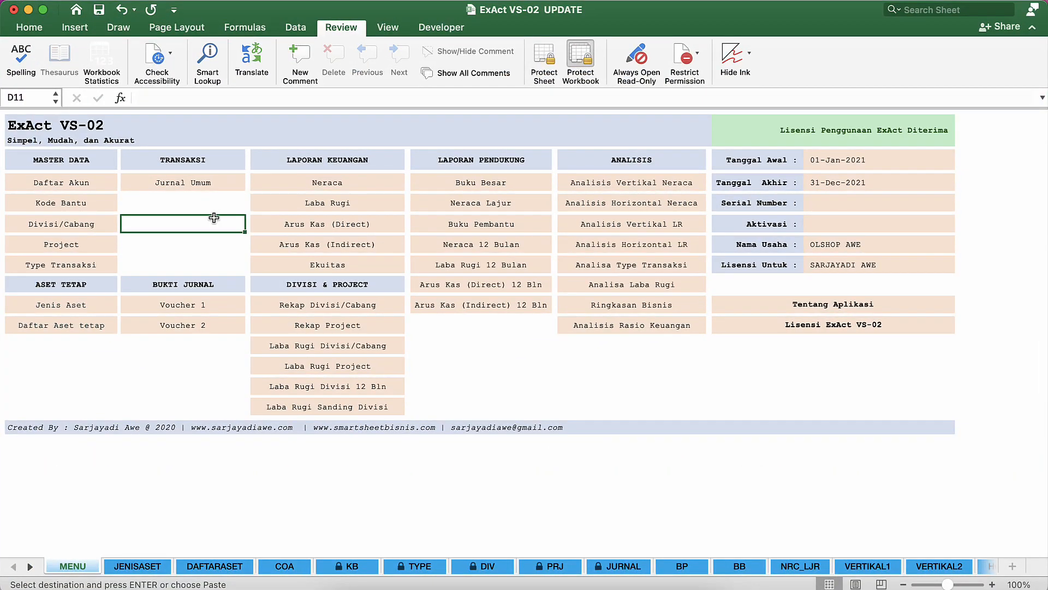
pyautogui.click(182, 204)
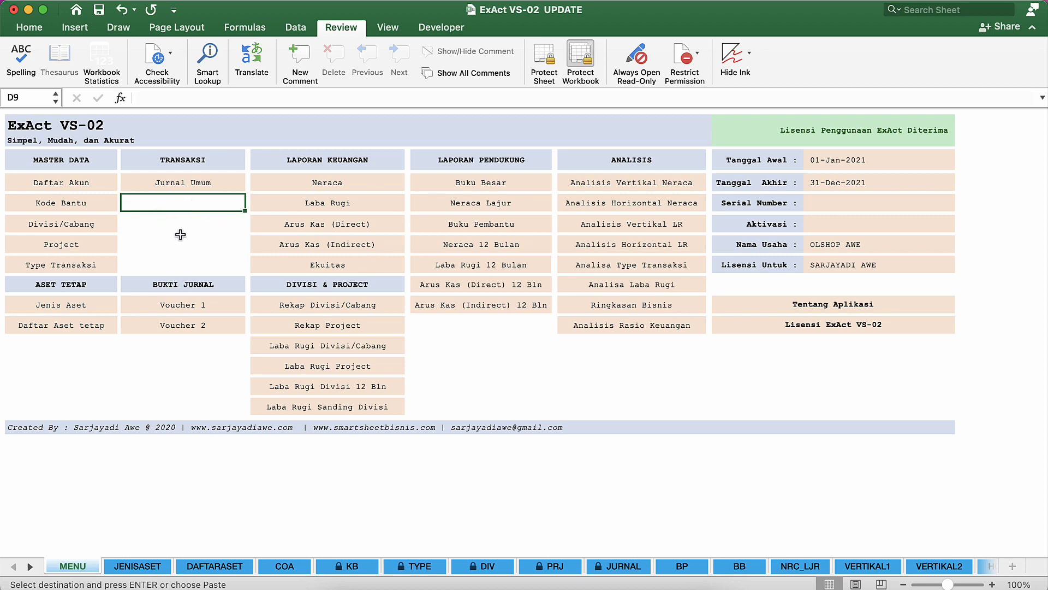
# Open Daftar Akun and make the SA Debet negative for Akum. Penyusutan Kendaraan (-16291666,6666667) and Akum. Penyusutan Mesin dan Peralatan (-3437500).
pyautogui.click(86, 188)
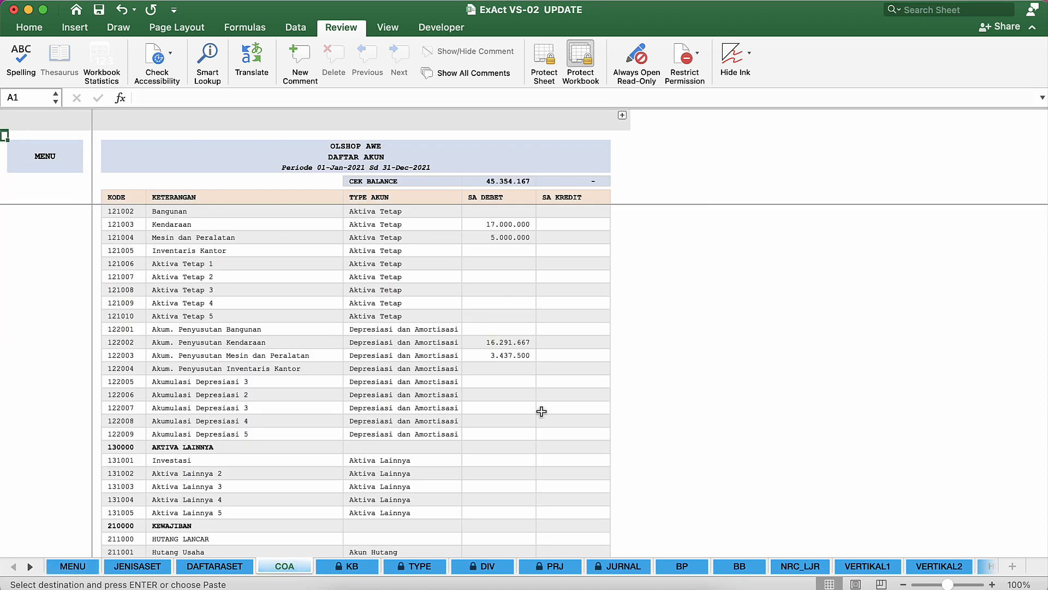
pyautogui.click(505, 361)
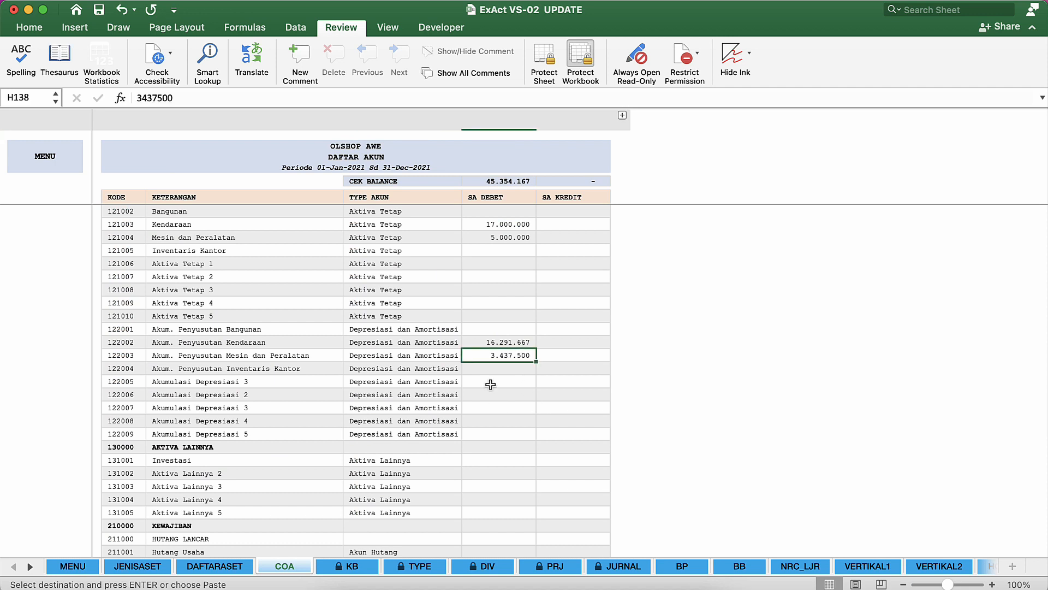
pyautogui.doubleClick(496, 343)
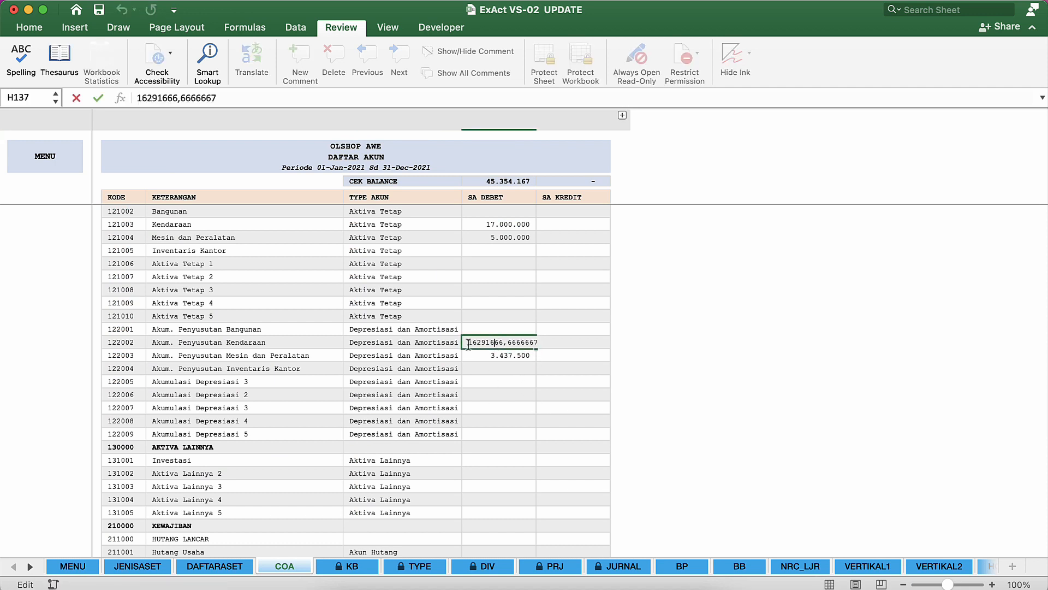
pyautogui.write('-')
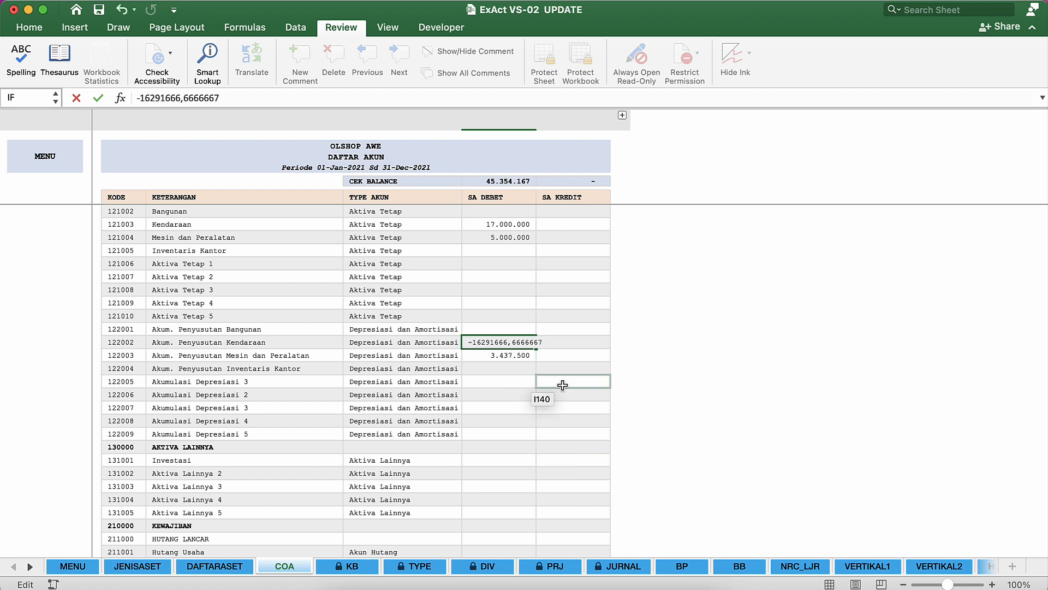
pyautogui.press('Return')
pyautogui.doubleClick(469, 356)
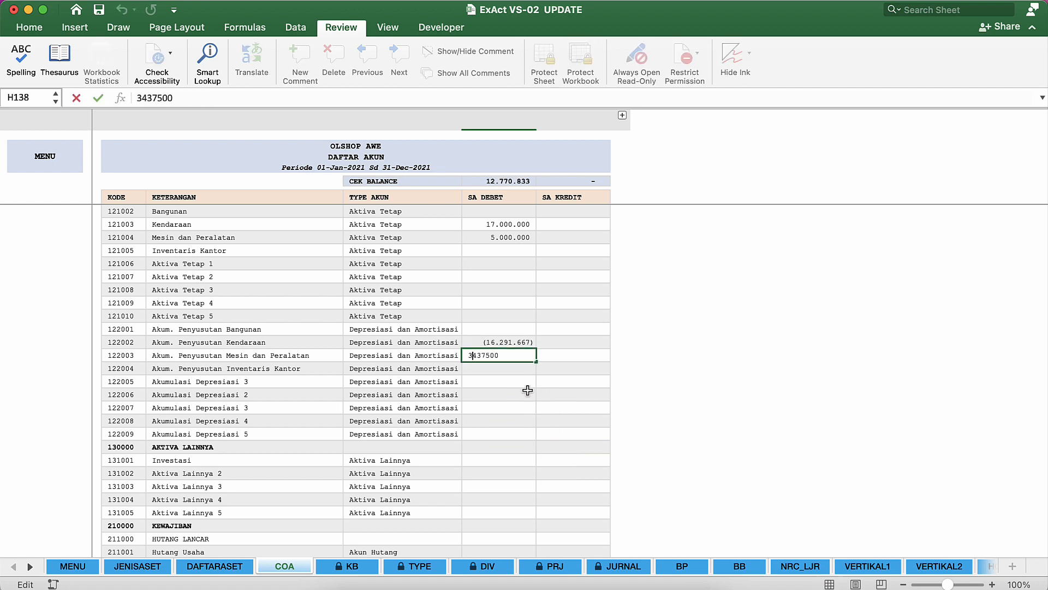
pyautogui.write('-')
pyautogui.press('Return')
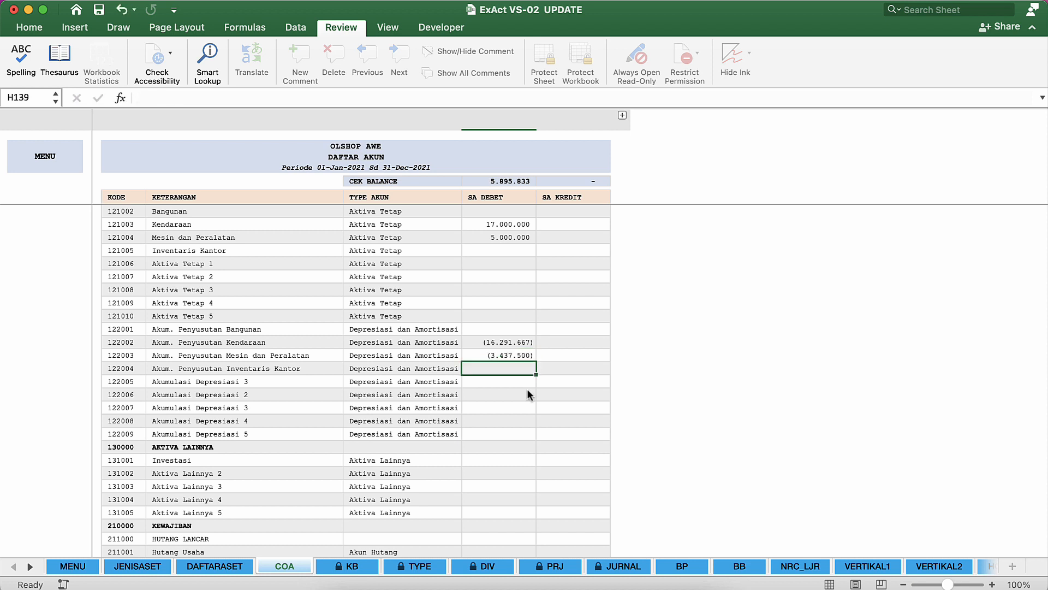
# Check the negative accumulated depreciation against the Kendaraan cost and the SUM formula of the CEK BALANCE debit total.
pyautogui.click(505, 355)
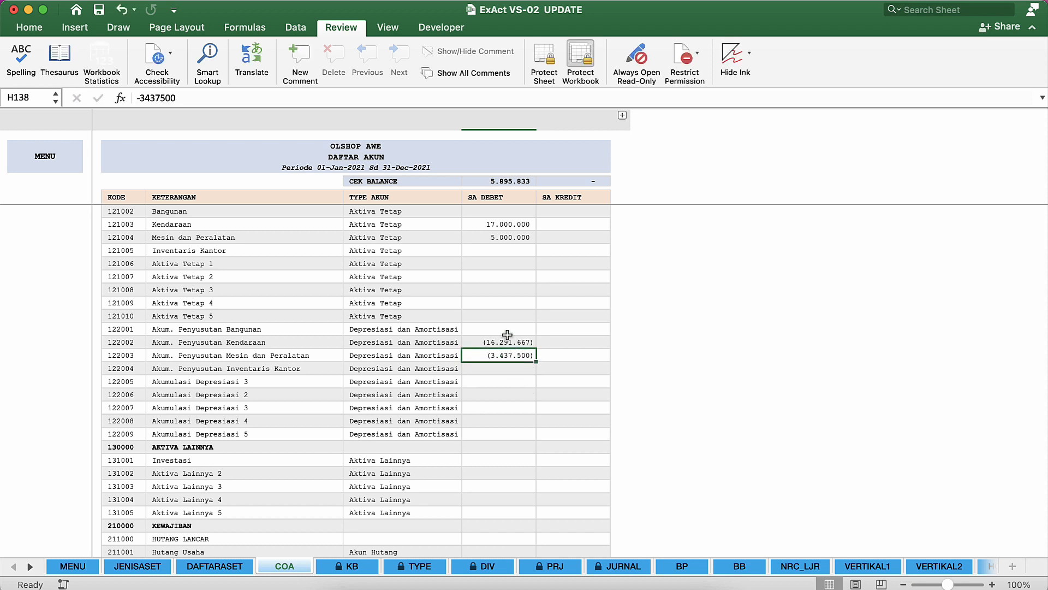
pyautogui.click(499, 225)
pyautogui.click(500, 216)
pyautogui.click(500, 180)
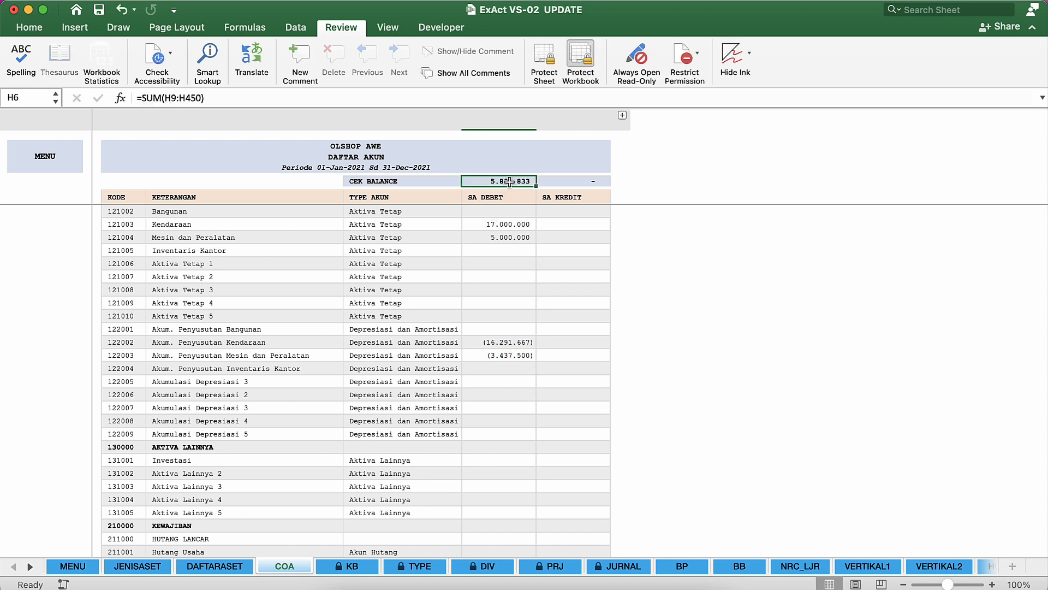
# Copy the CEK BALANCE debit total and paste it as values into the SA Kredit of Modal Awal under MODAL.
pyautogui.scroll(-5, 530, 328)
pyautogui.scroll(-12, 530, 328)
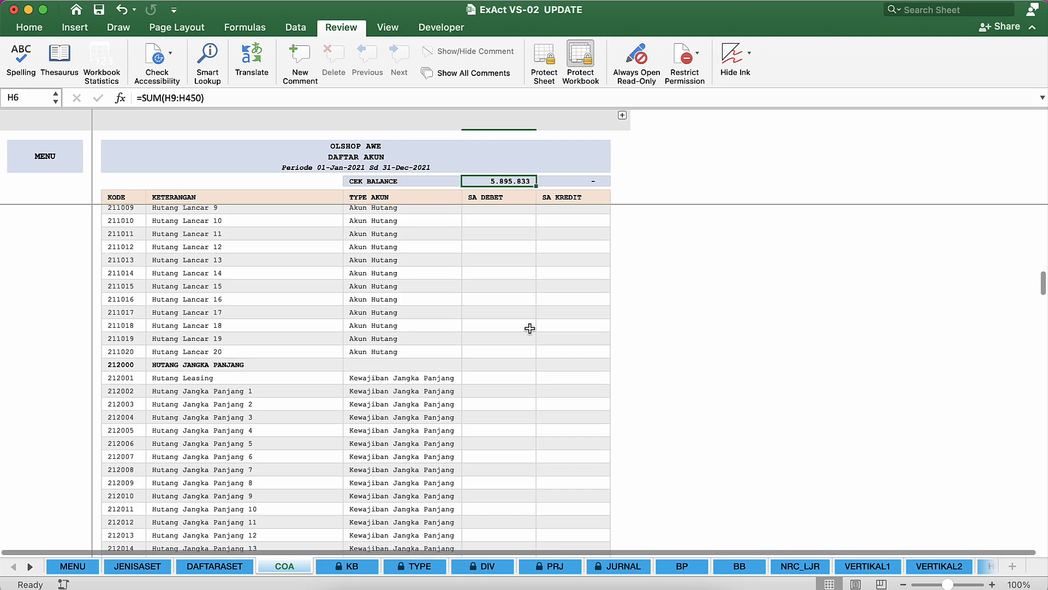
pyautogui.scroll(-11, 530, 328)
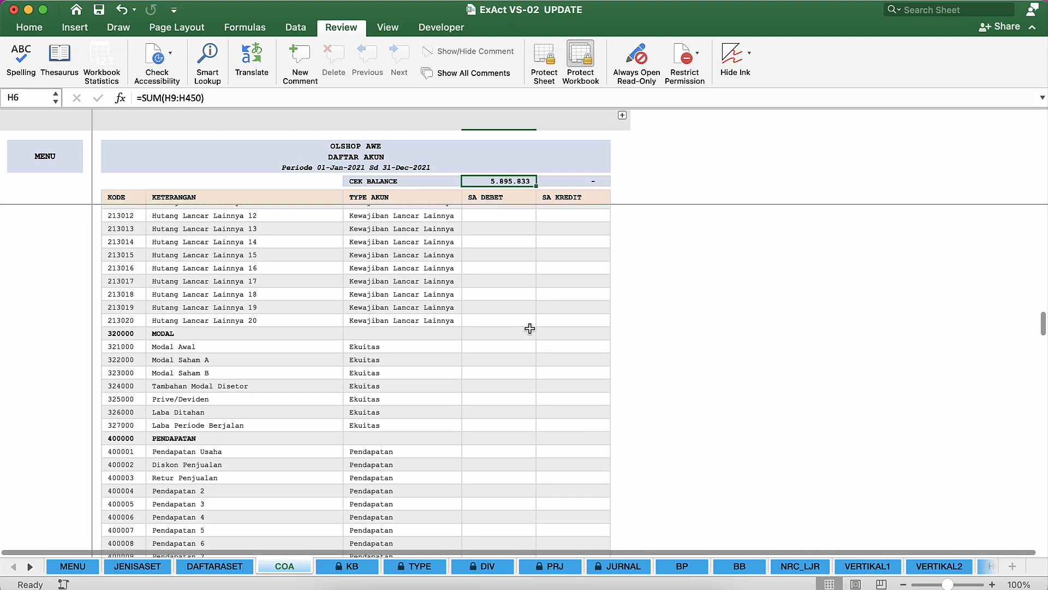
pyautogui.click(485, 312)
pyautogui.press('Tab')
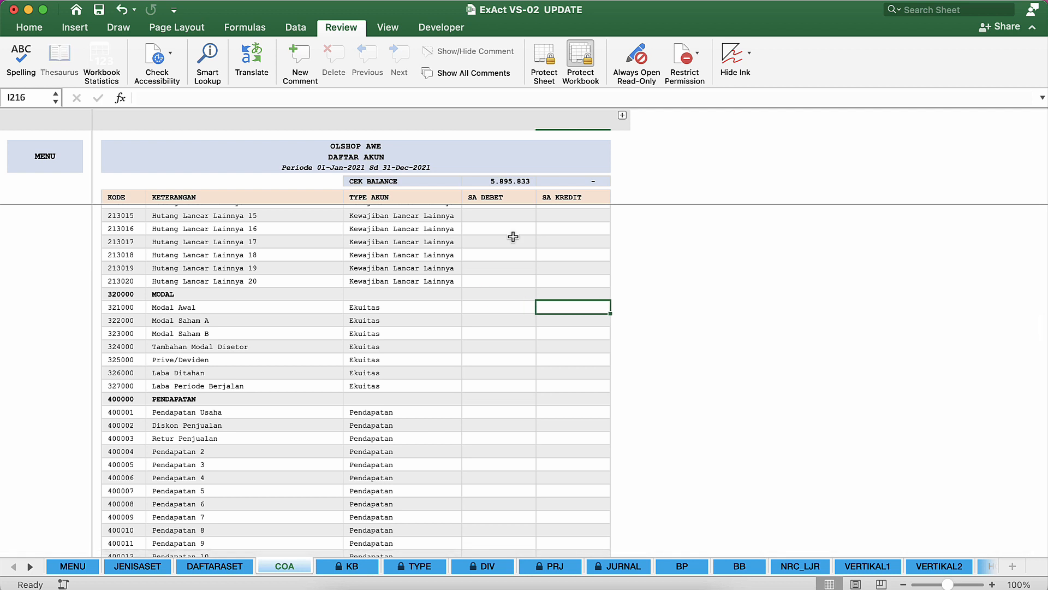
pyautogui.click(510, 181)
pyautogui.rightClick(510, 182)
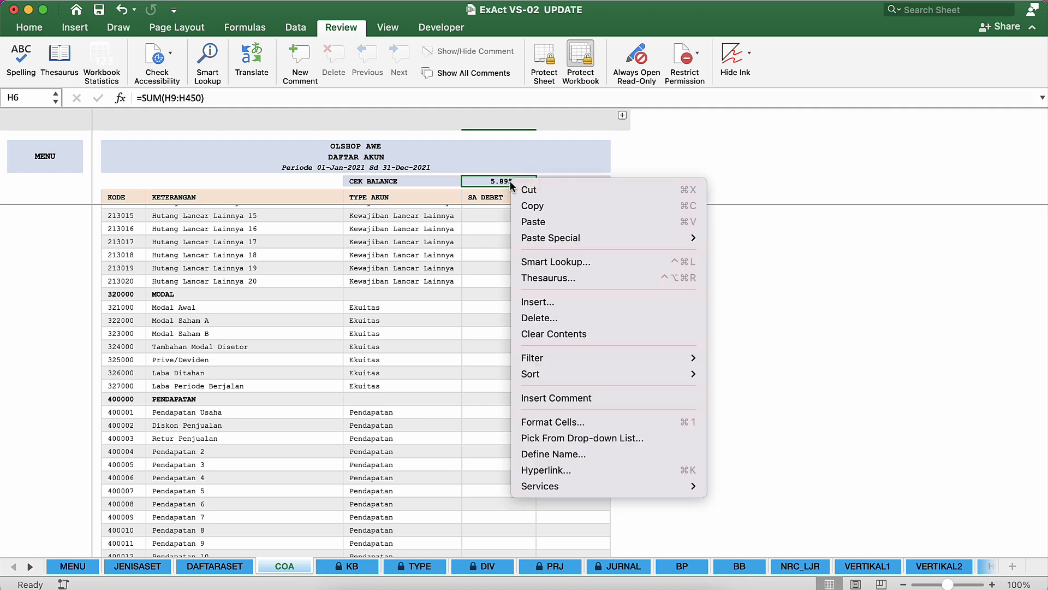
pyautogui.click(536, 205)
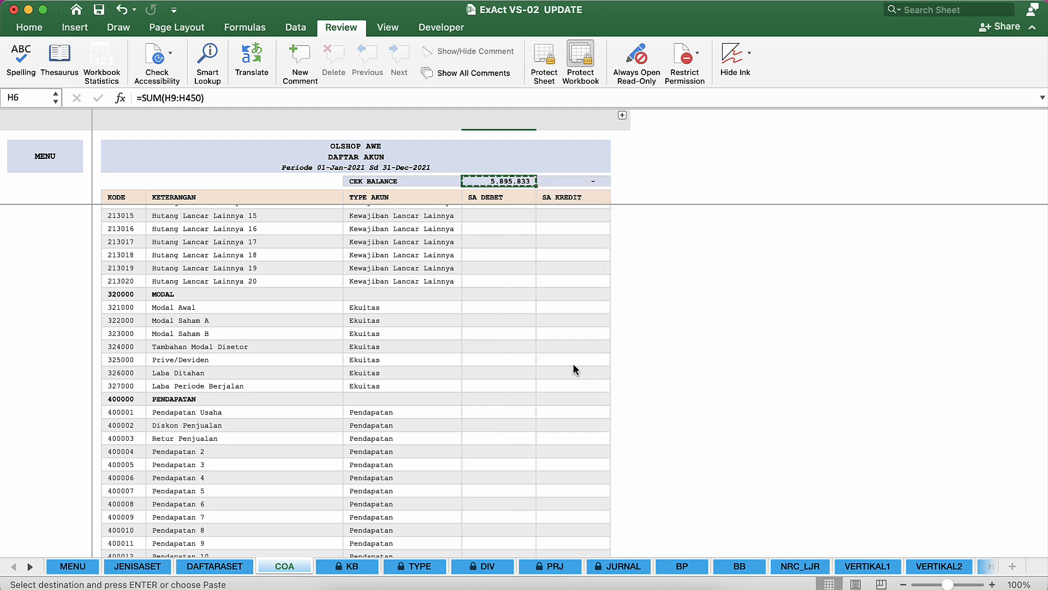
pyautogui.click(567, 313)
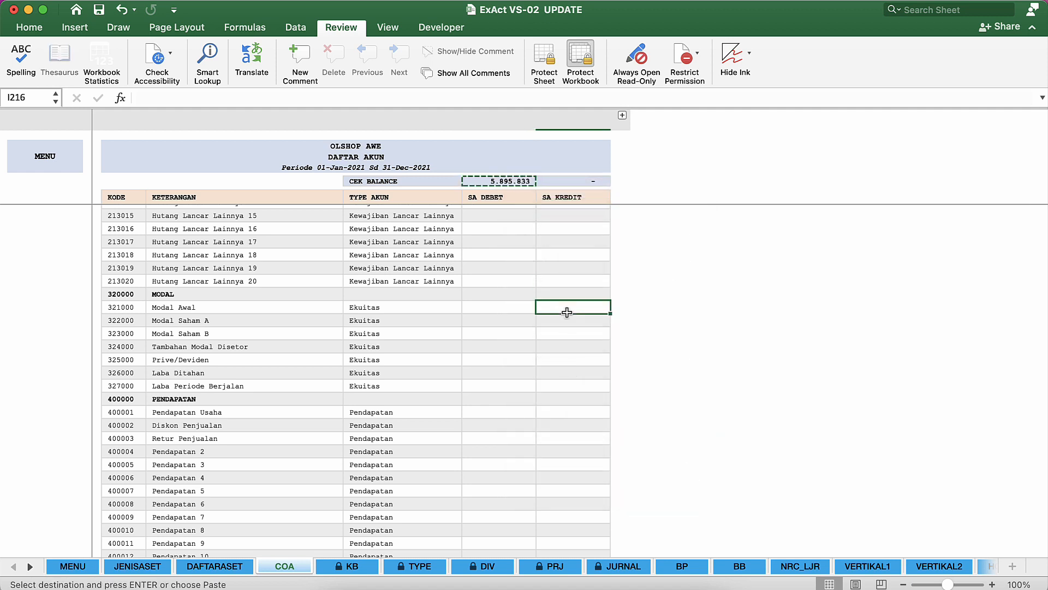
pyautogui.rightClick(585, 311)
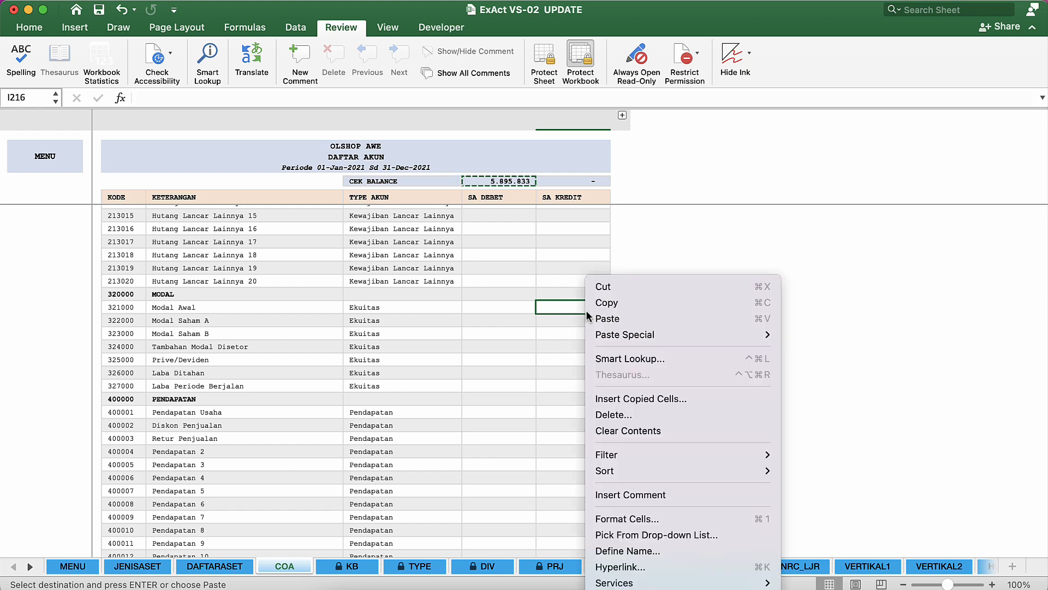
pyautogui.moveTo(629, 344)
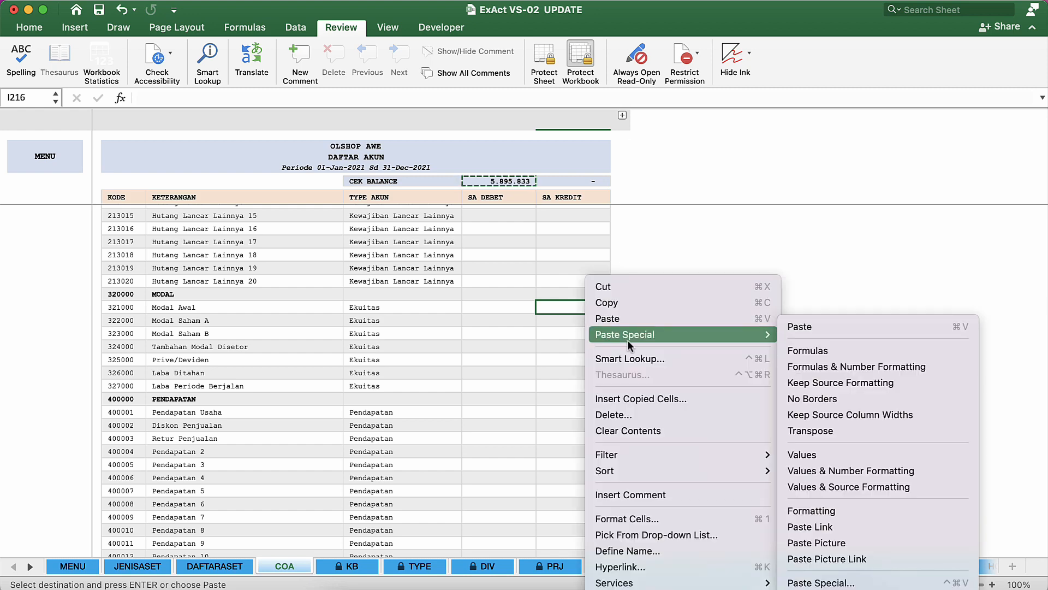
pyautogui.click(815, 453)
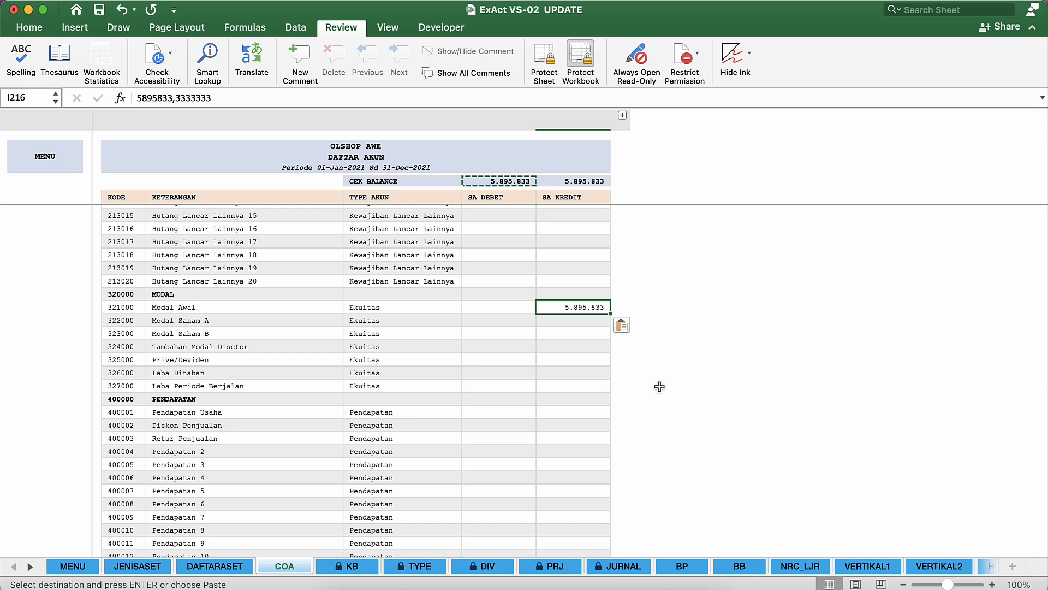
pyautogui.click(582, 355)
pyautogui.press('Escape')
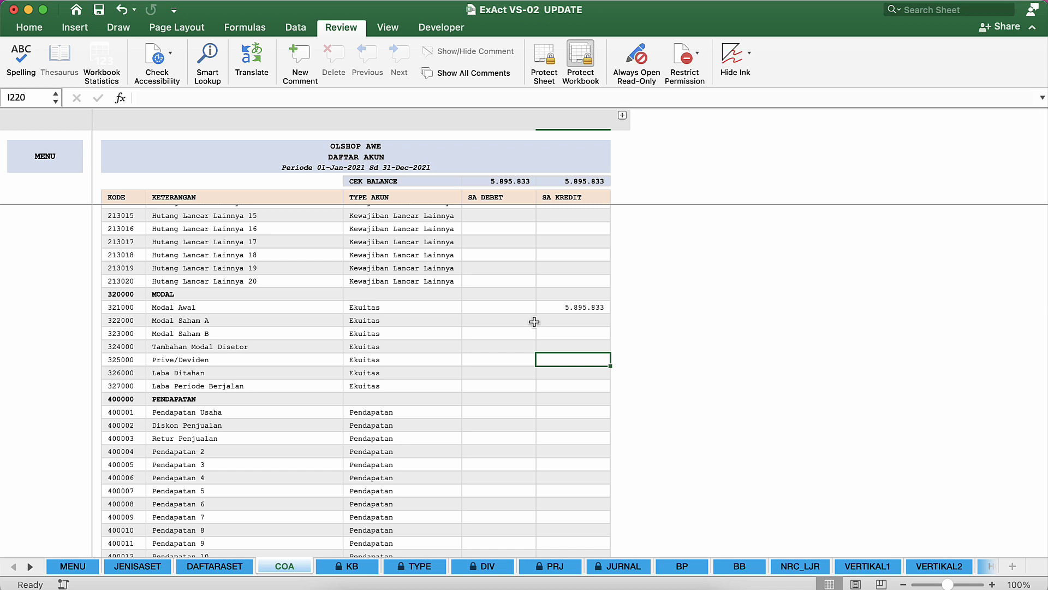
pyautogui.click(418, 281)
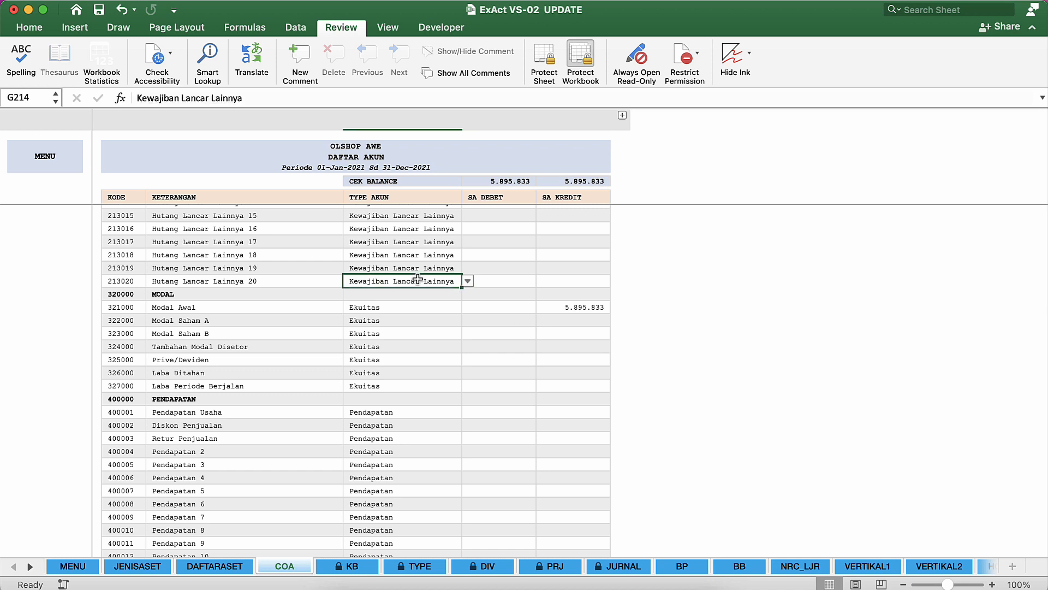
# Compare the CEK BALANCE debit and credit totals and their SUM formulas in Daftar Akun.
pyautogui.scroll(20, 418, 279)
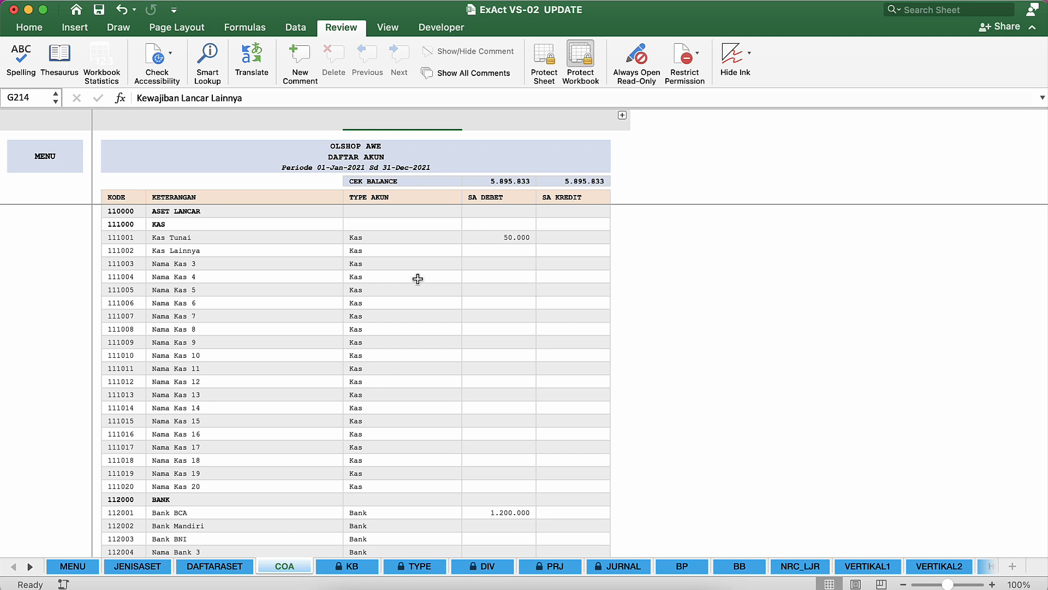
pyautogui.click(395, 343)
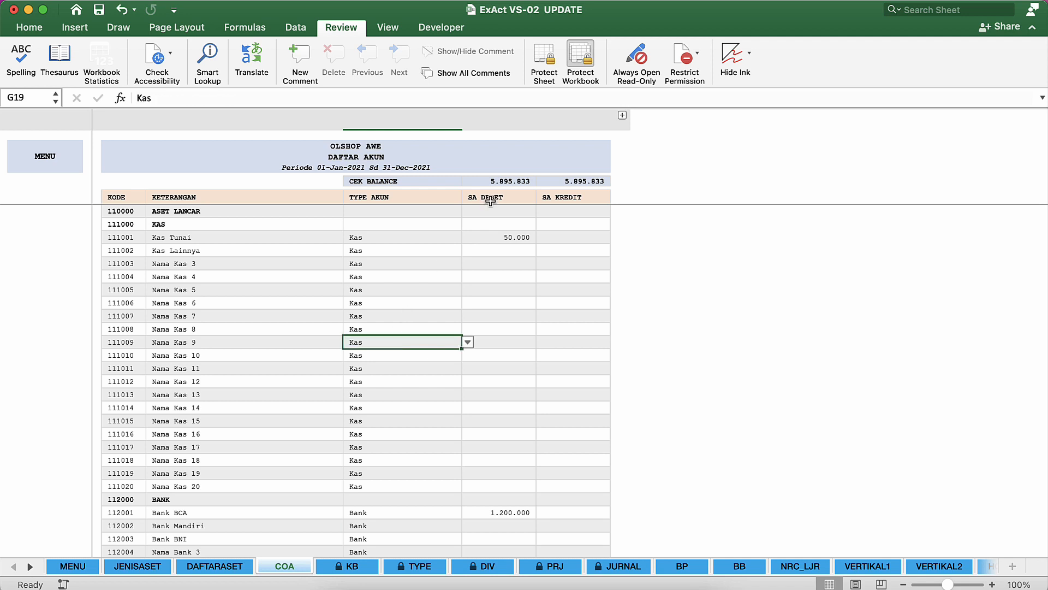
pyautogui.click(509, 184)
pyautogui.click(557, 185)
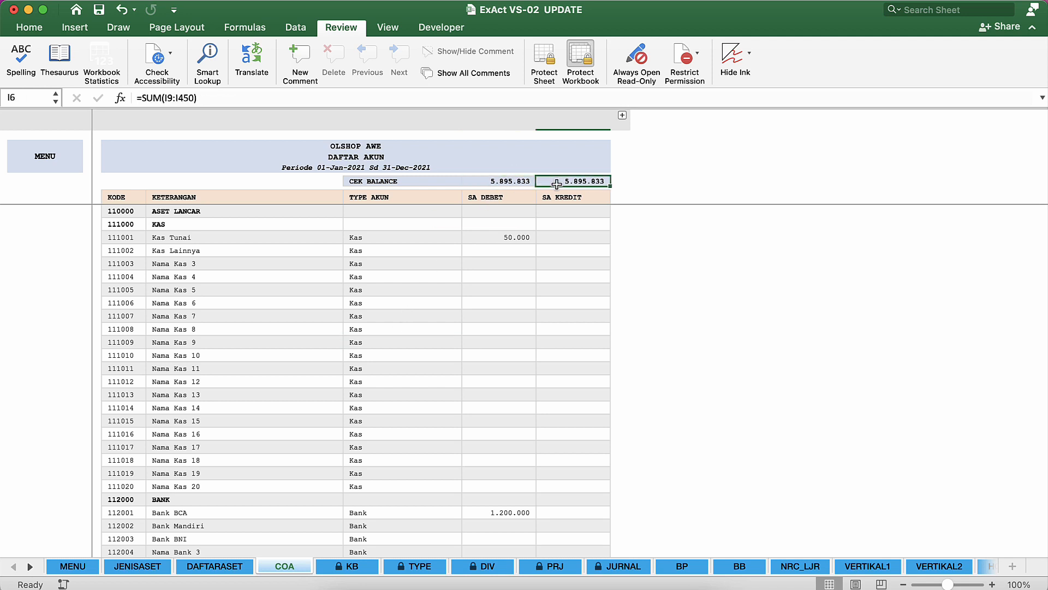
pyautogui.click(502, 180)
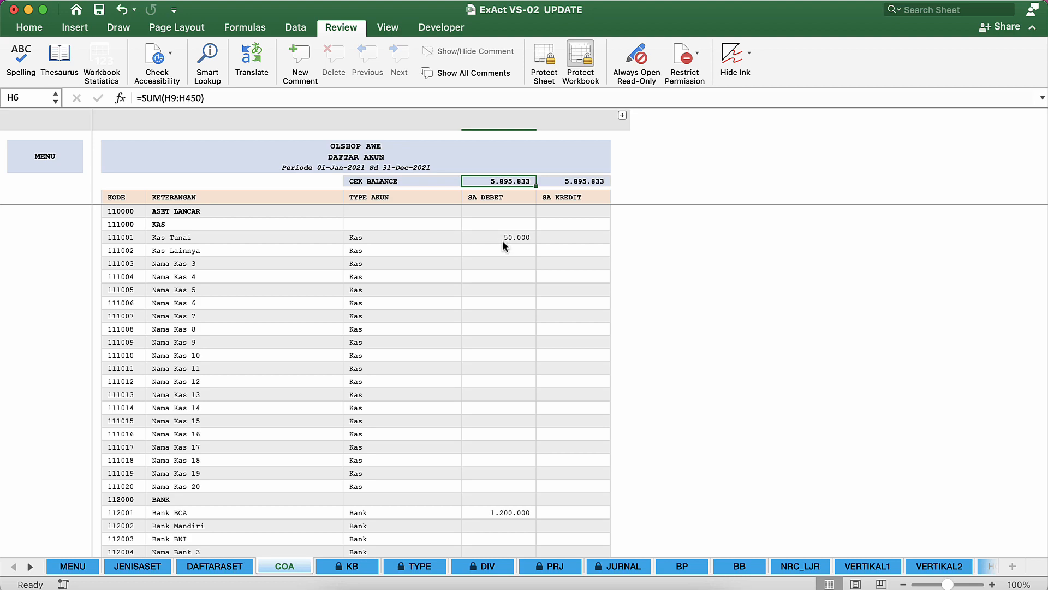
# Switch to the EXCEL AKUNTANSI - LATIHAN workbook and open its AKUN list.
pyautogui.hotkey('ctrl', 'Up')
pyautogui.click(679, 316)
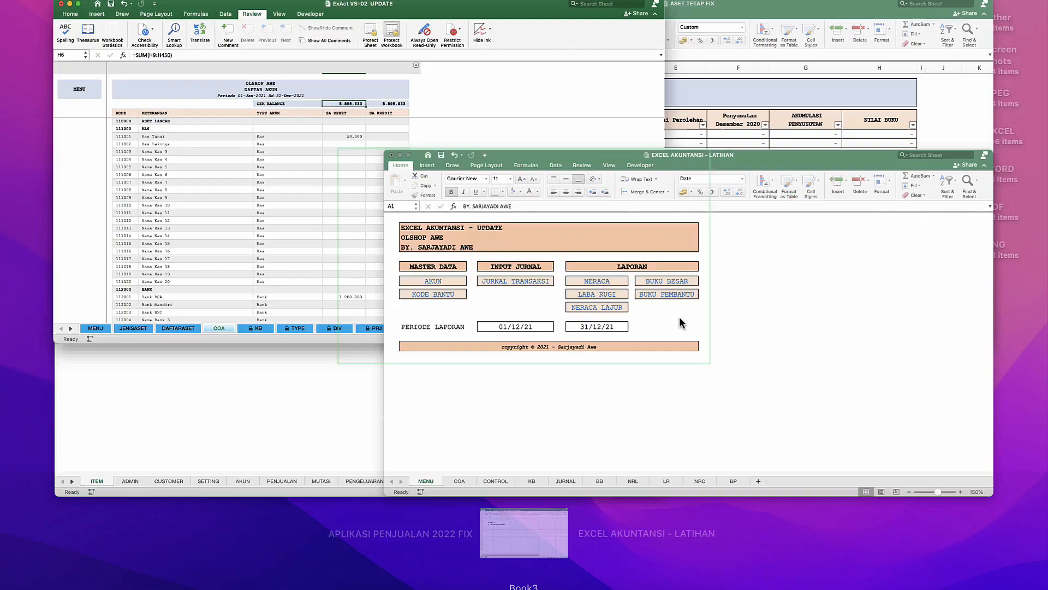
pyautogui.click(227, 245)
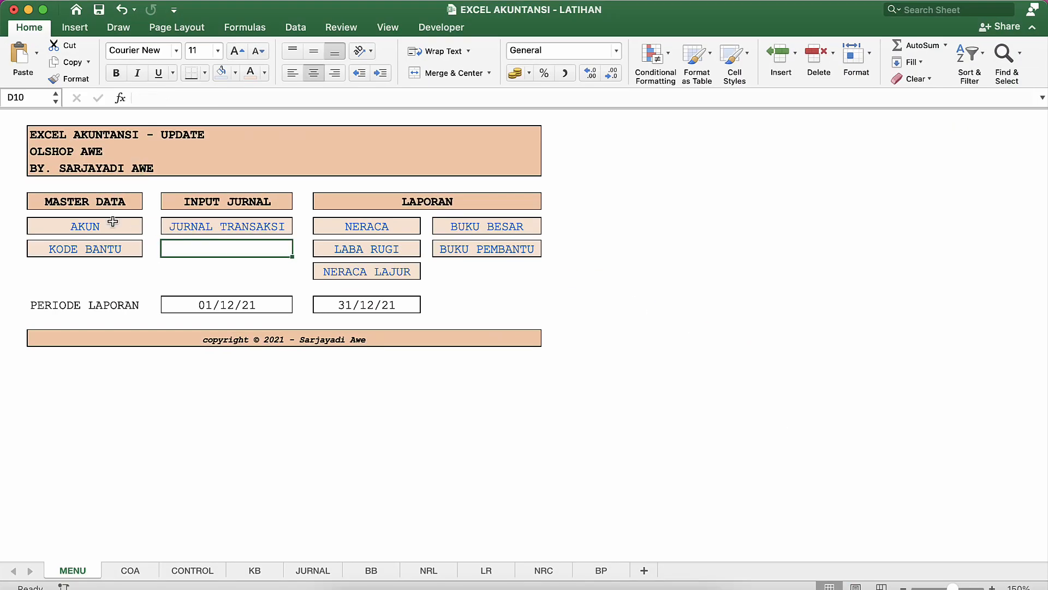
pyautogui.click(96, 229)
pyautogui.click(275, 307)
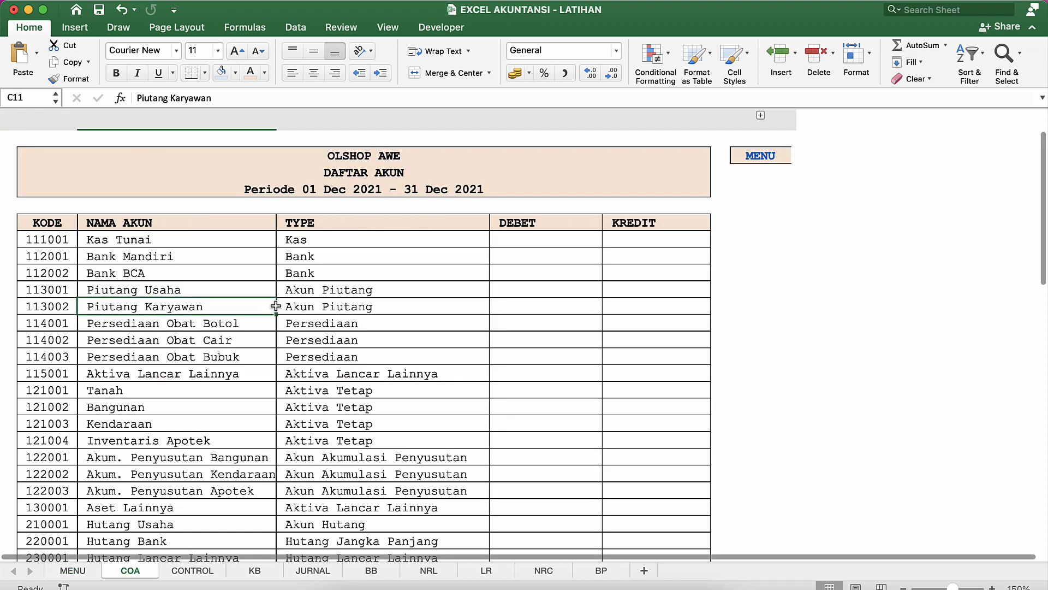
# Enter 50000 as the DEBET opening balance of Kas Tunai in the COA sheet.
pyautogui.click(206, 236)
pyautogui.click(281, 264)
pyautogui.click(199, 235)
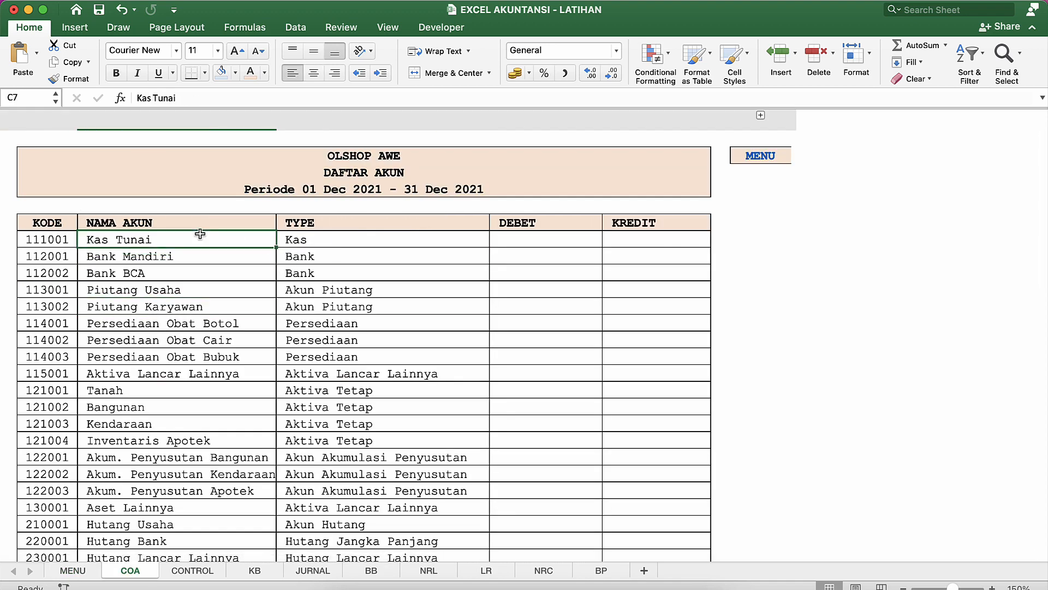
pyautogui.click(581, 228)
pyautogui.click(553, 244)
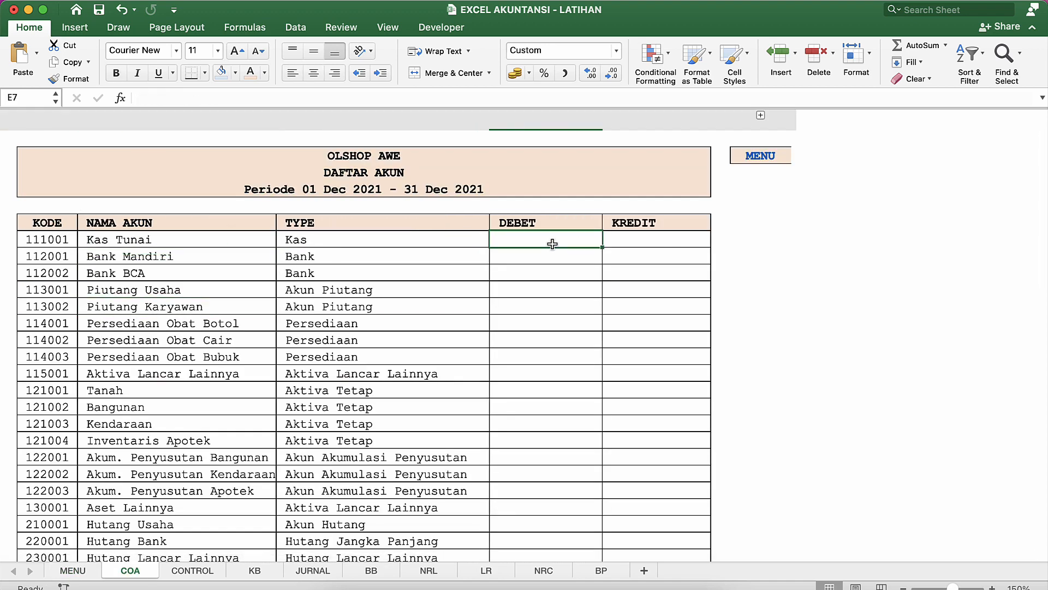
pyautogui.write('50000')
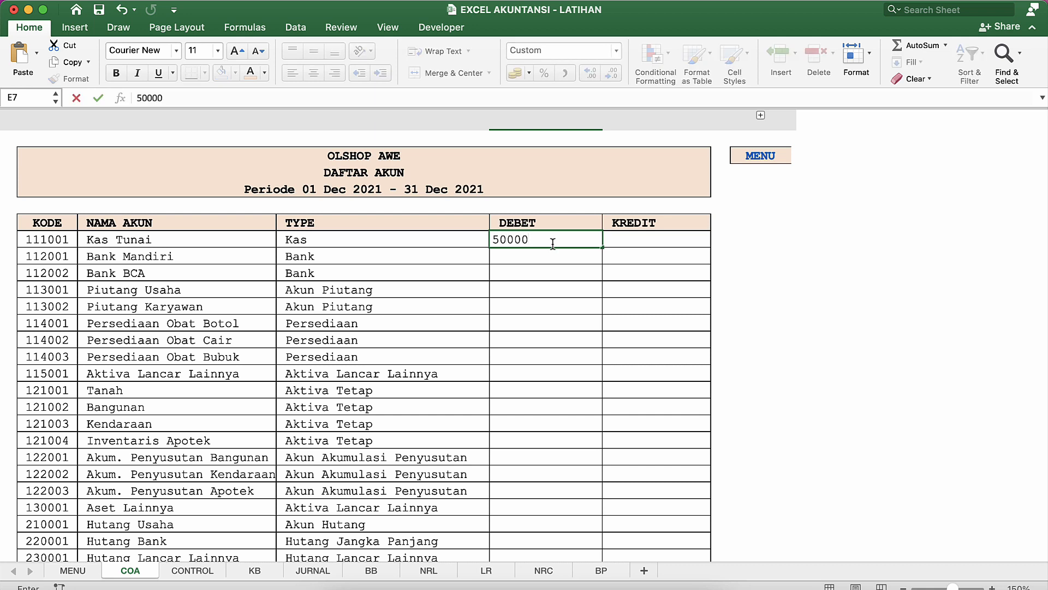
pyautogui.press('Return')
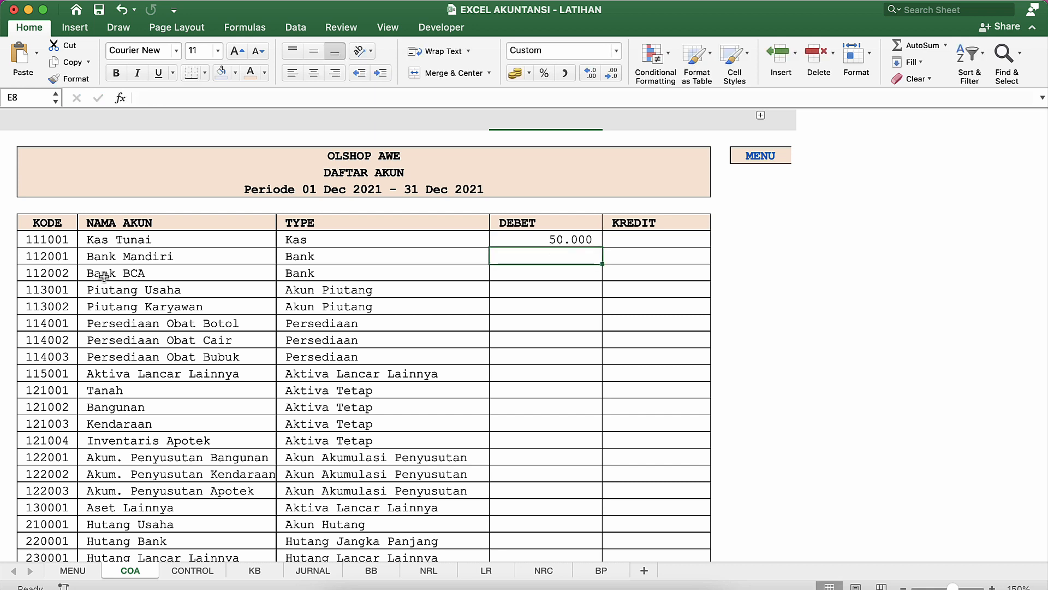
# Look up the Bank BCA balance in ExAct VS-02 and enter 1200000 as its DEBET in EXCEL AKUNTANSI - LATIHAN.
pyautogui.click(118, 270)
pyautogui.click(150, 246)
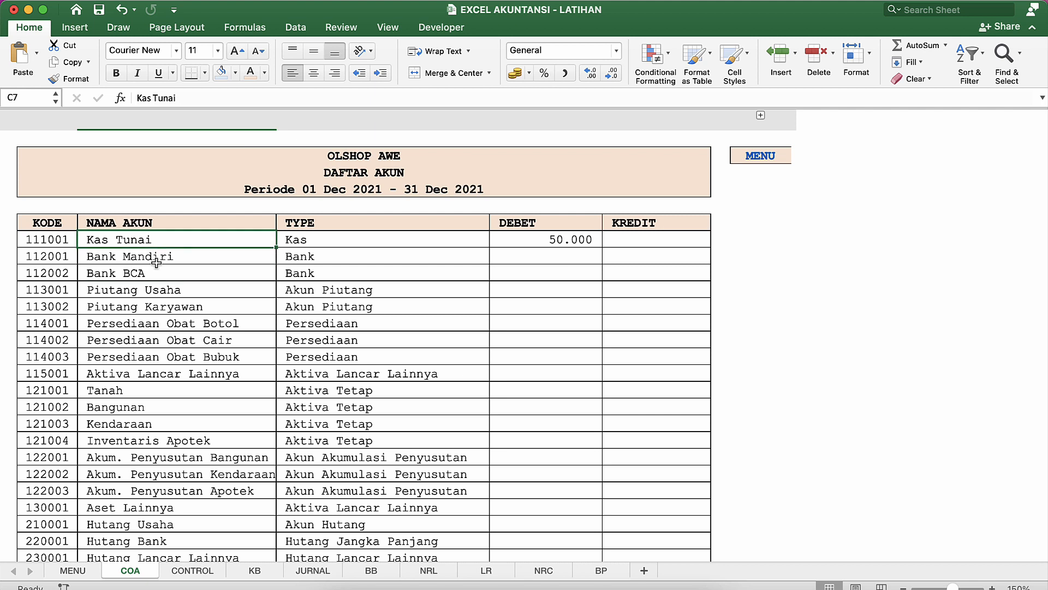
pyautogui.click(166, 287)
pyautogui.click(210, 273)
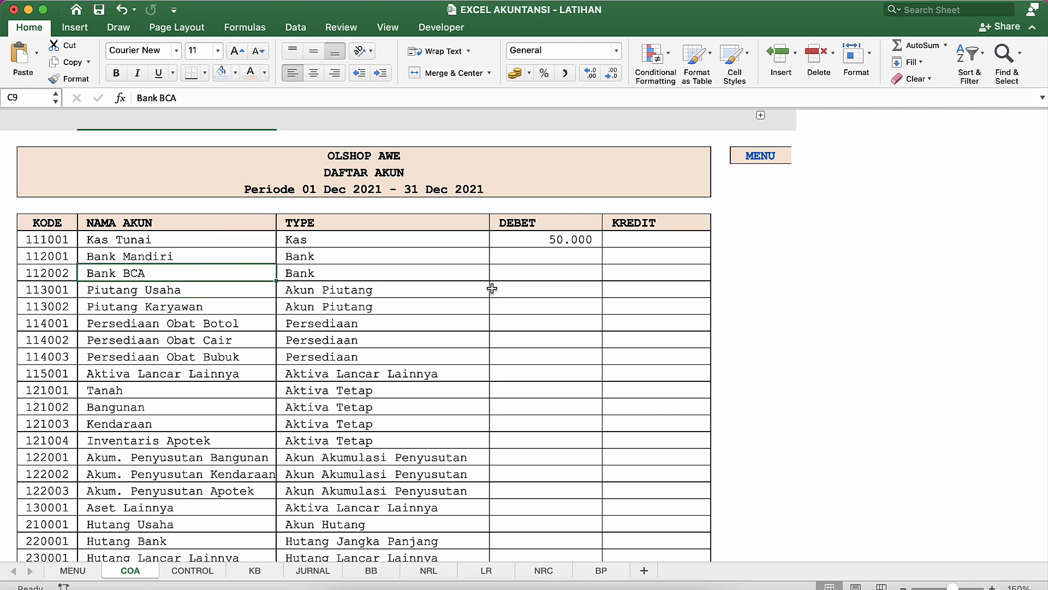
pyautogui.click(572, 270)
pyautogui.hotkey('ctrl', 'Up')
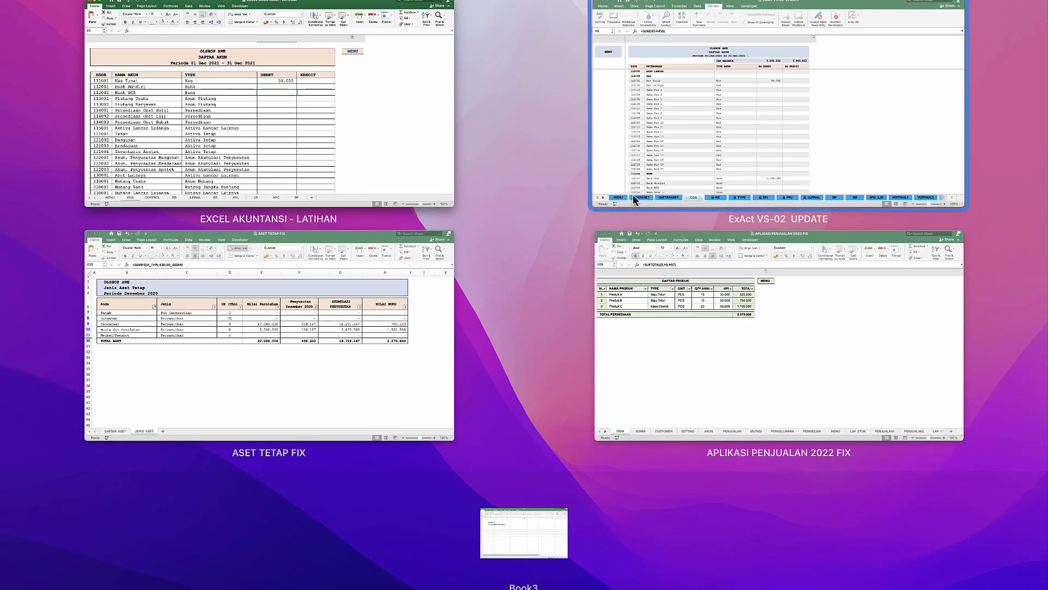
pyautogui.click(642, 194)
pyautogui.scroll(-2, 512, 229)
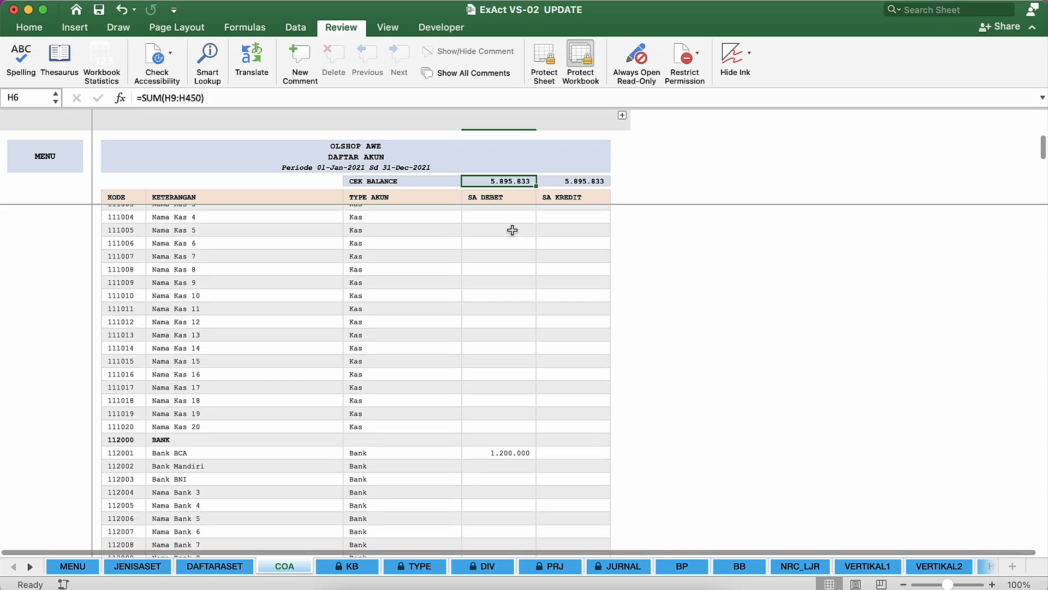
pyautogui.hotkey('ctrl', 'Up')
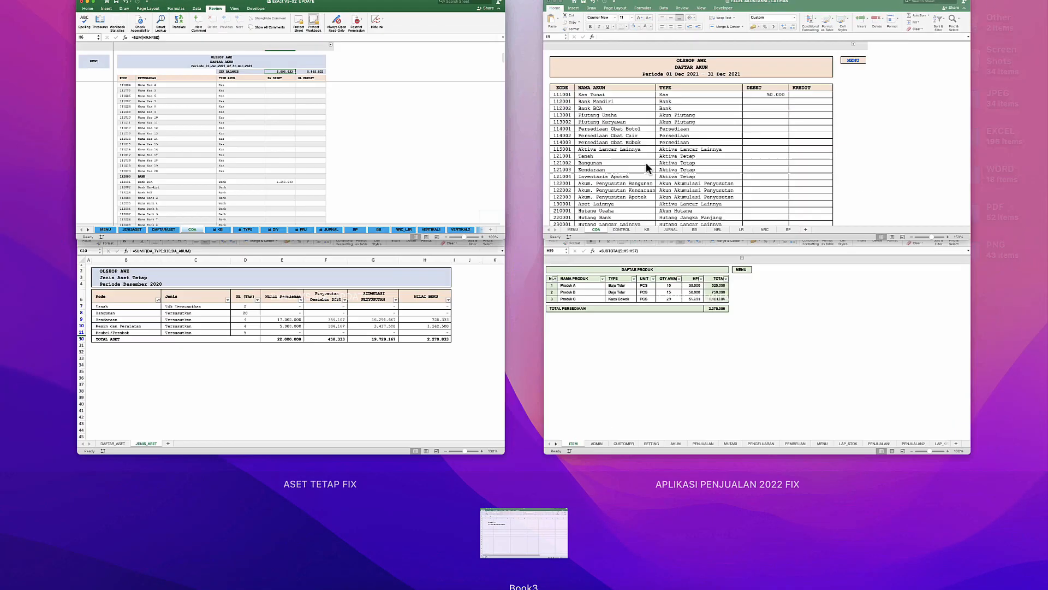
pyautogui.click(647, 163)
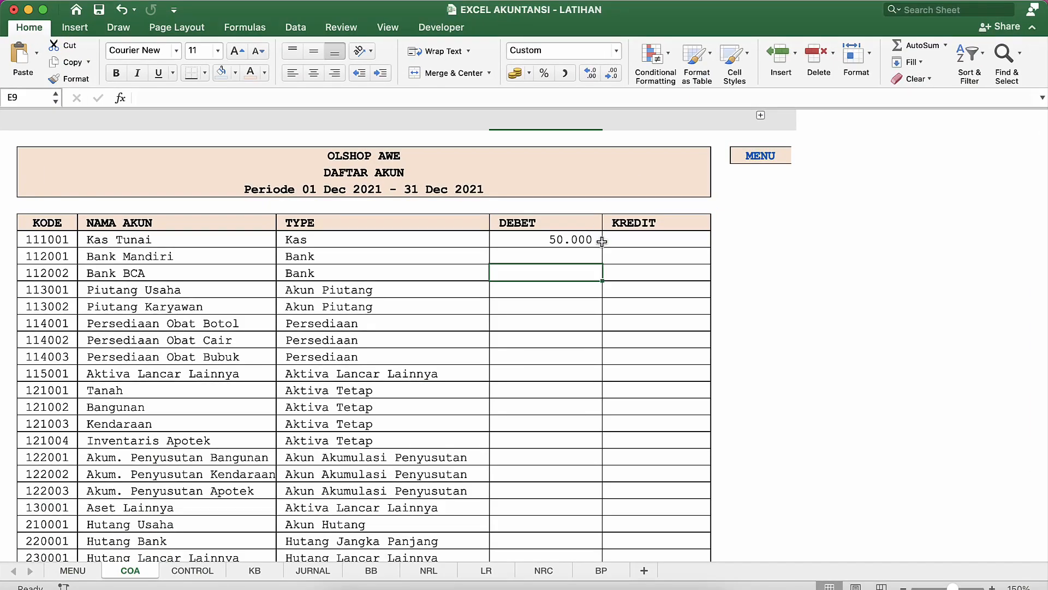
pyautogui.write('1200000')
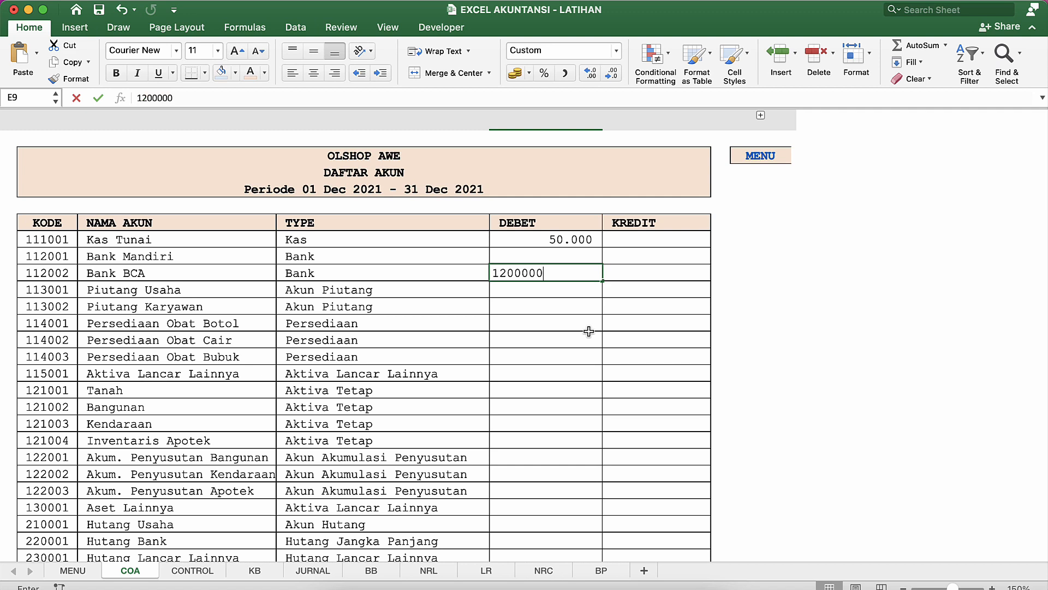
pyautogui.press('Return')
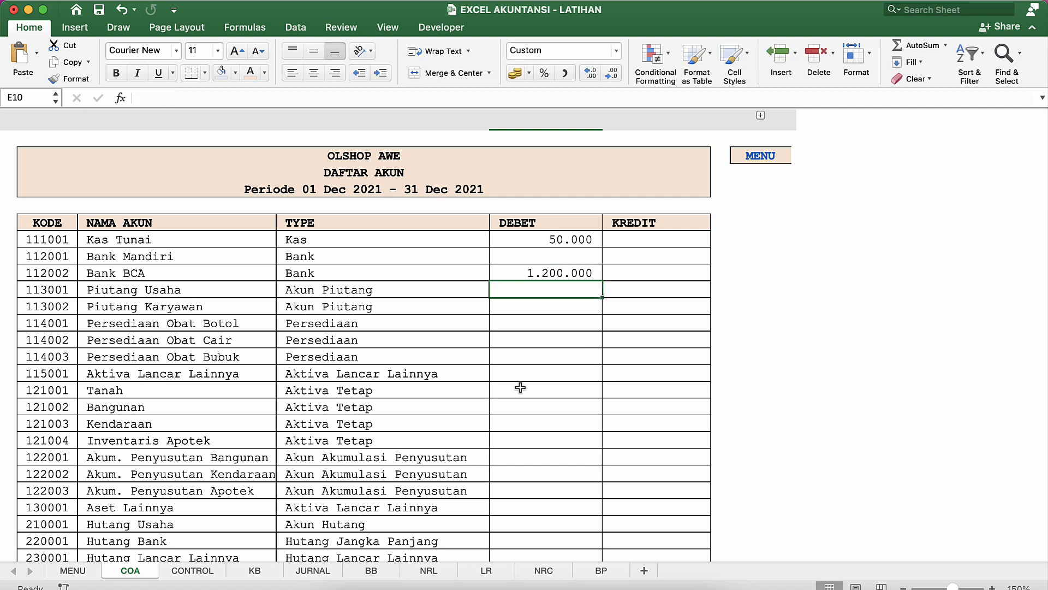
# Look over the Persediaan Obat Botol and Persediaan Obat Cair accounts in the COA sheet.
pyautogui.click(519, 387)
pyautogui.scroll(-1, 520, 387)
pyautogui.scroll(-3, 521, 387)
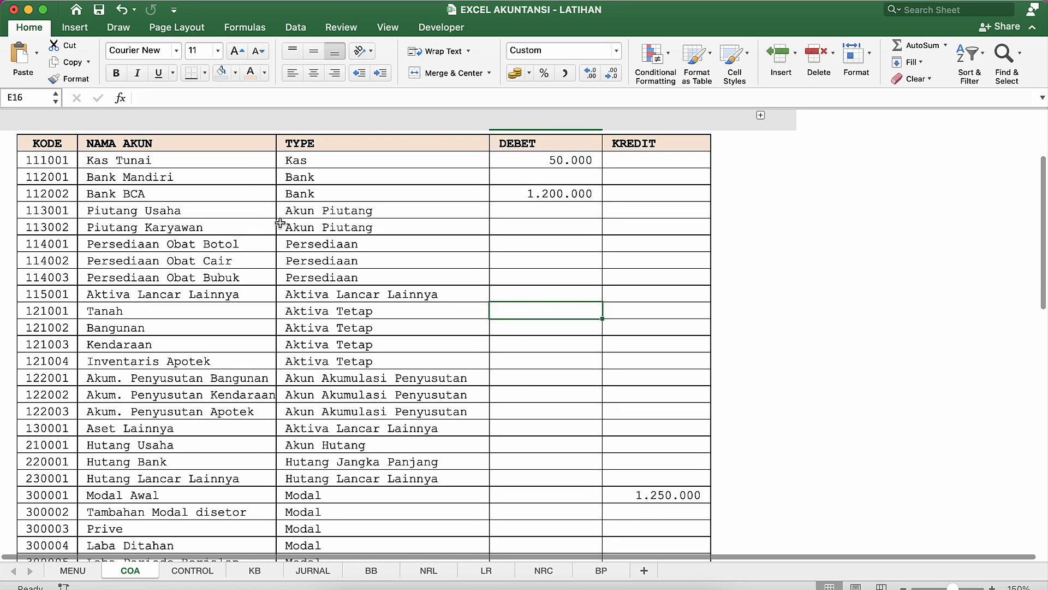
pyautogui.click(169, 244)
pyautogui.click(176, 261)
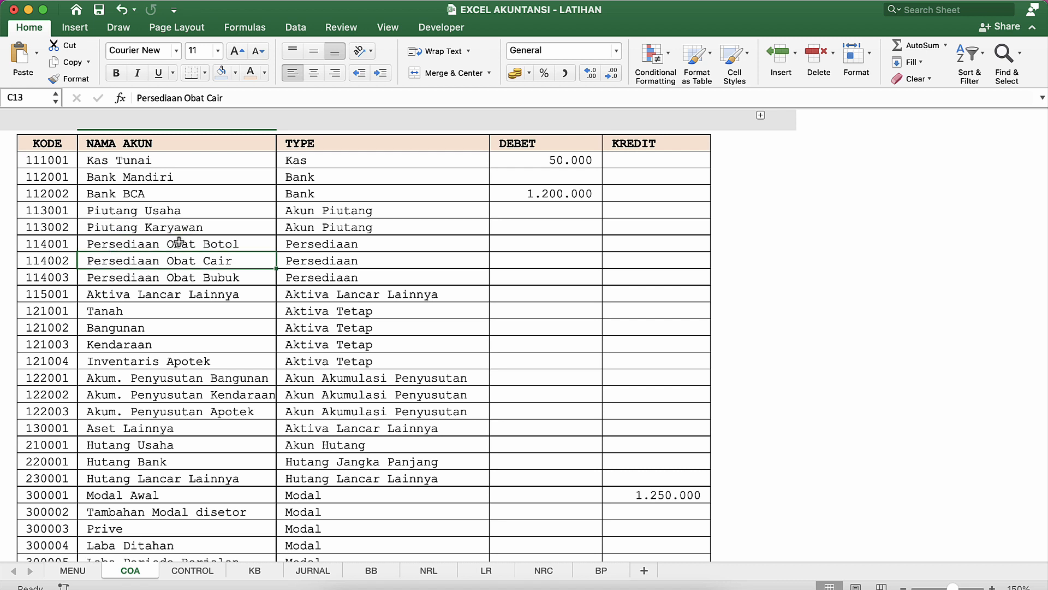
# Rename account 114001 in the chart of accounts to "Persediaan Barang Dagang".
pyautogui.doubleClick(243, 241)
pyautogui.doubleClick(263, 239)
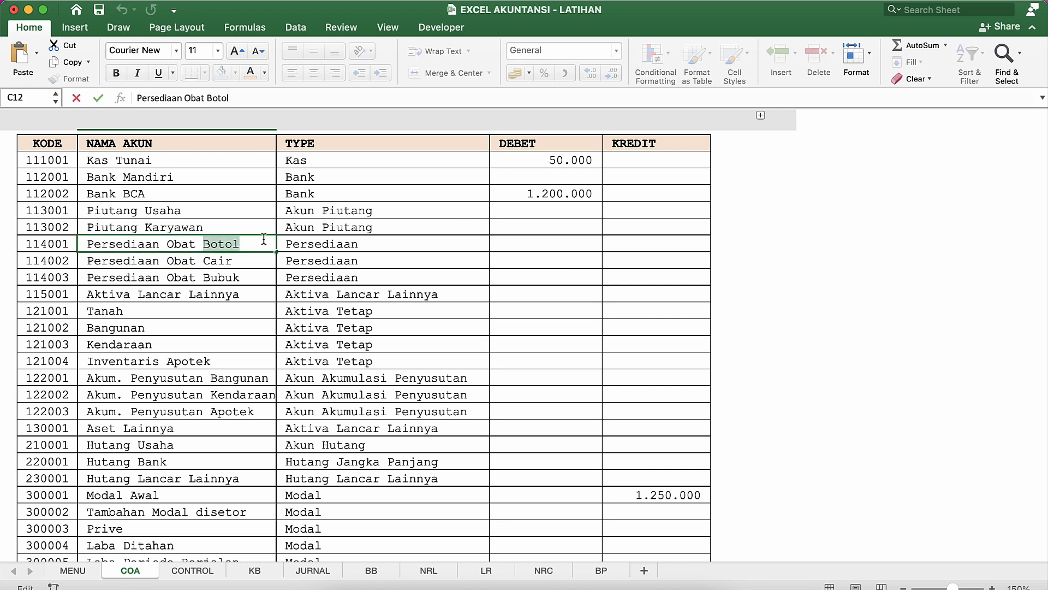
pyautogui.press('BackSpace')
pyautogui.press('BackSpace')
pyautogui.press('BackSpace')
pyautogui.press('BackSpace')
pyautogui.press('BackSpace')
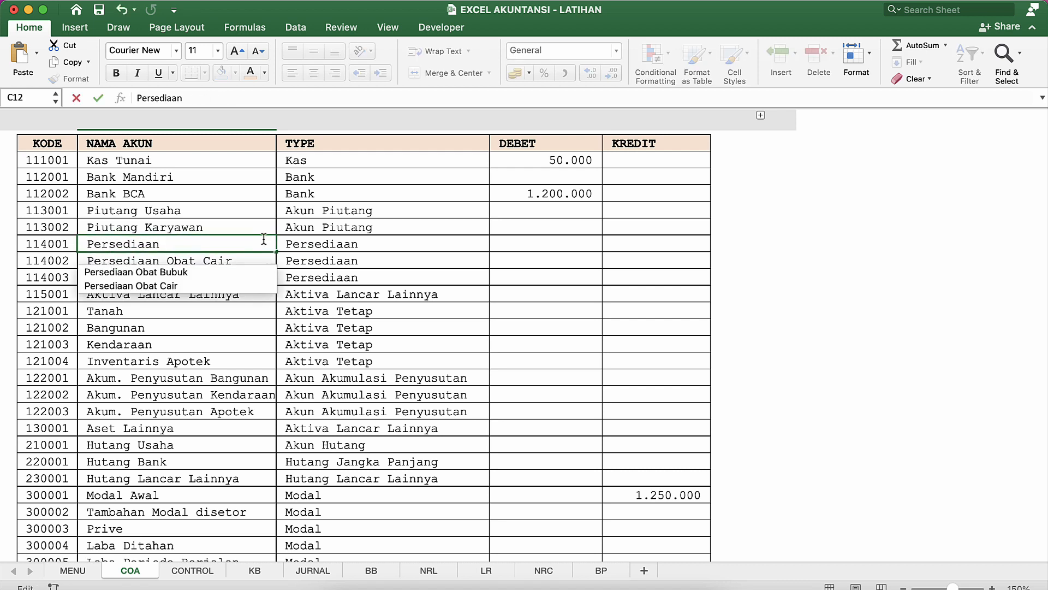
pyautogui.write('B')
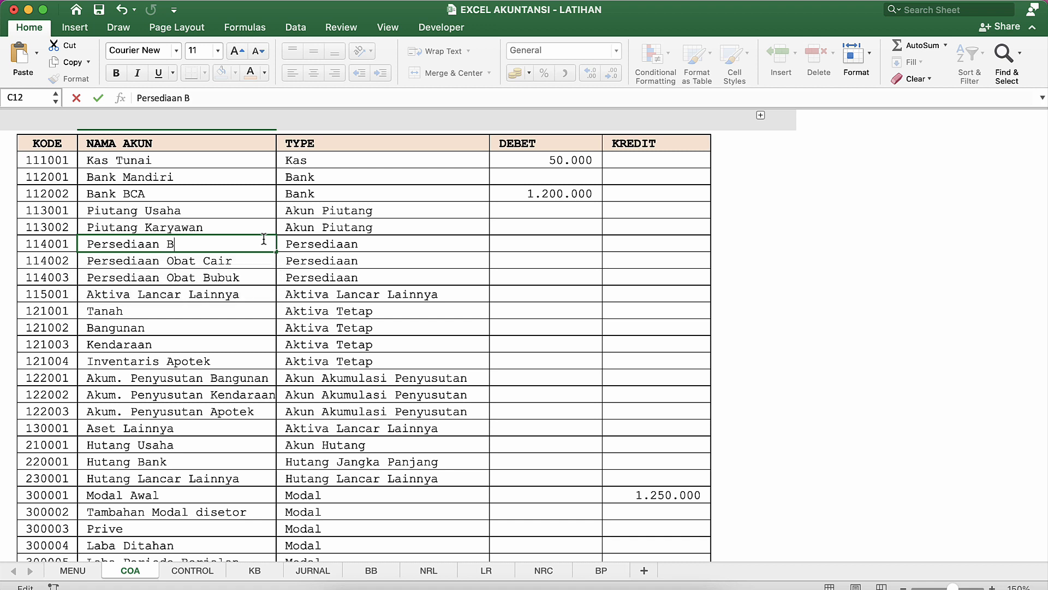
pyautogui.write('arang Dagang')
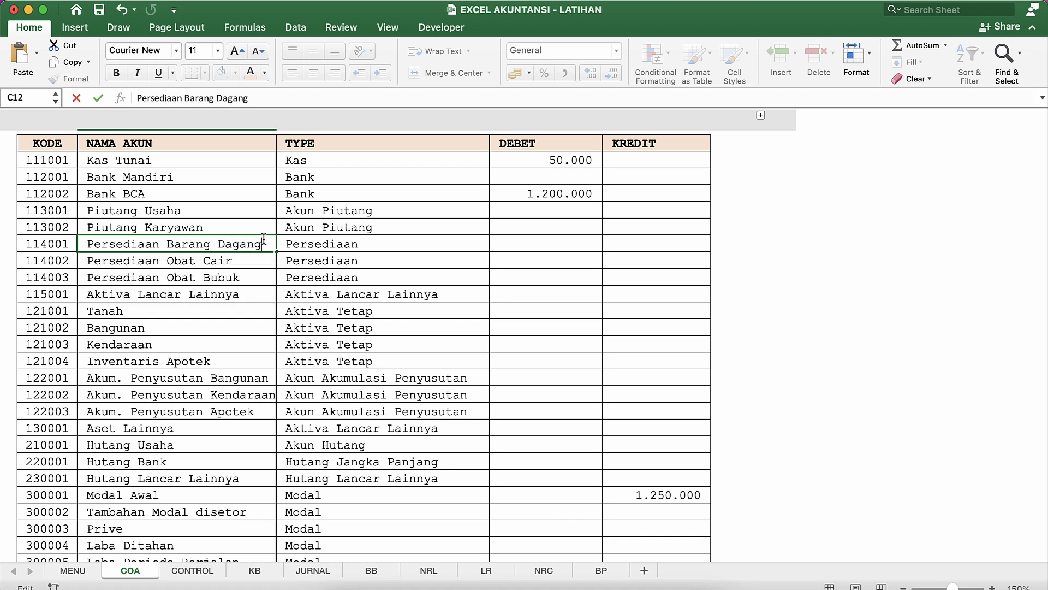
pyautogui.press('Return')
pyautogui.click(170, 288)
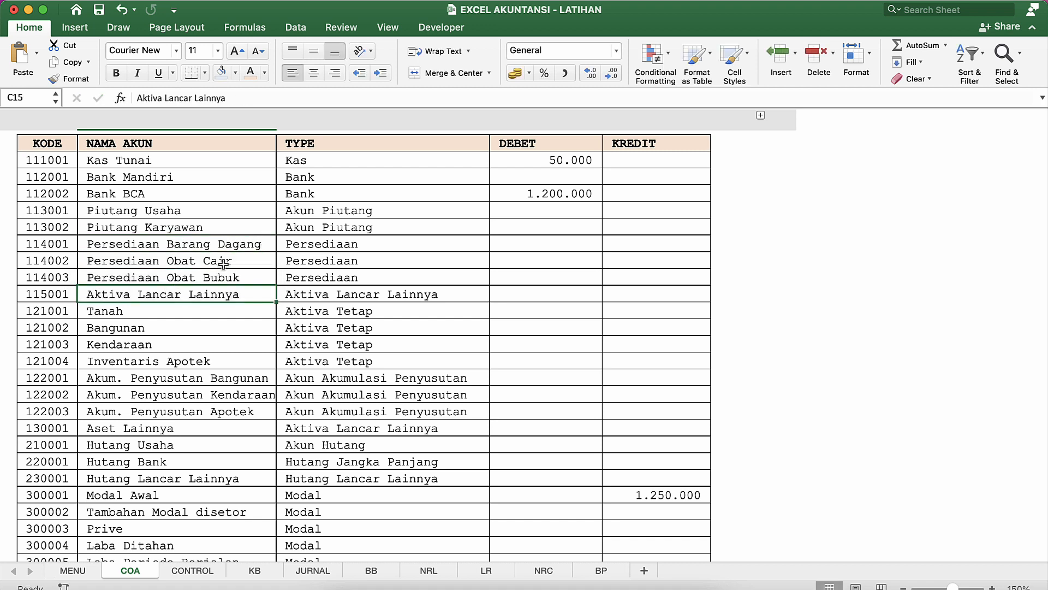
pyautogui.click(240, 258)
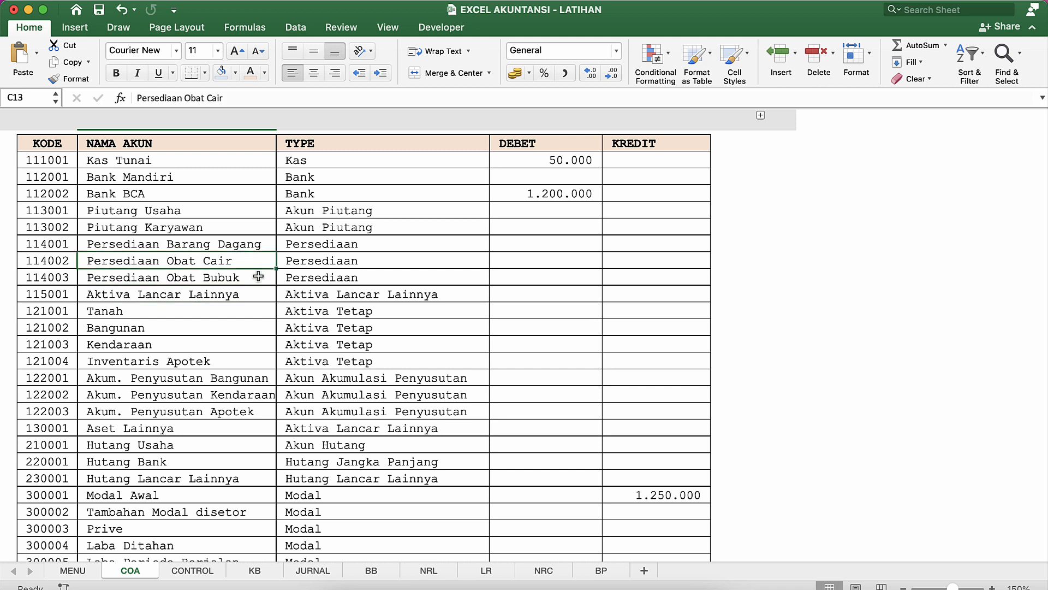
pyautogui.click(259, 276)
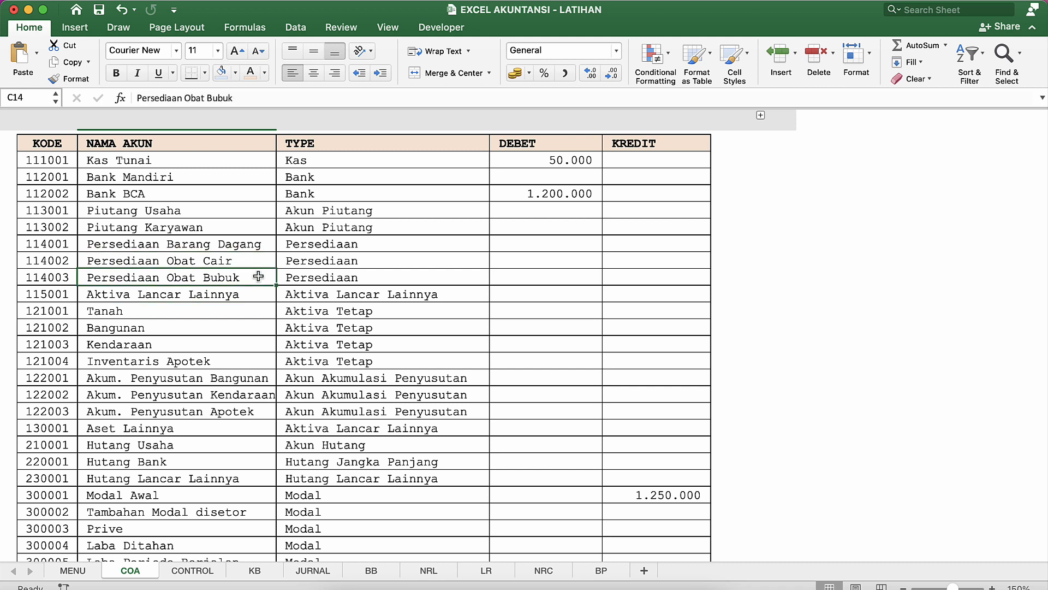
pyautogui.click(323, 246)
pyautogui.click(247, 240)
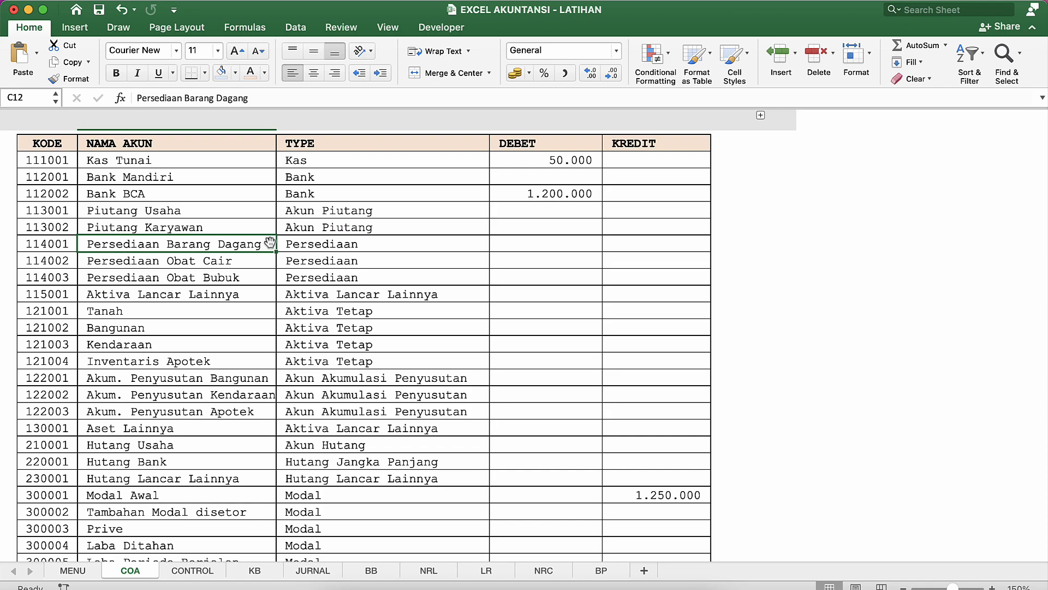
# Switch to the APLIKASI PENJUALAN 2022 FIX workbook and copy the TOTAL PERSEDIAAN amount from the product list.
pyautogui.click(549, 238)
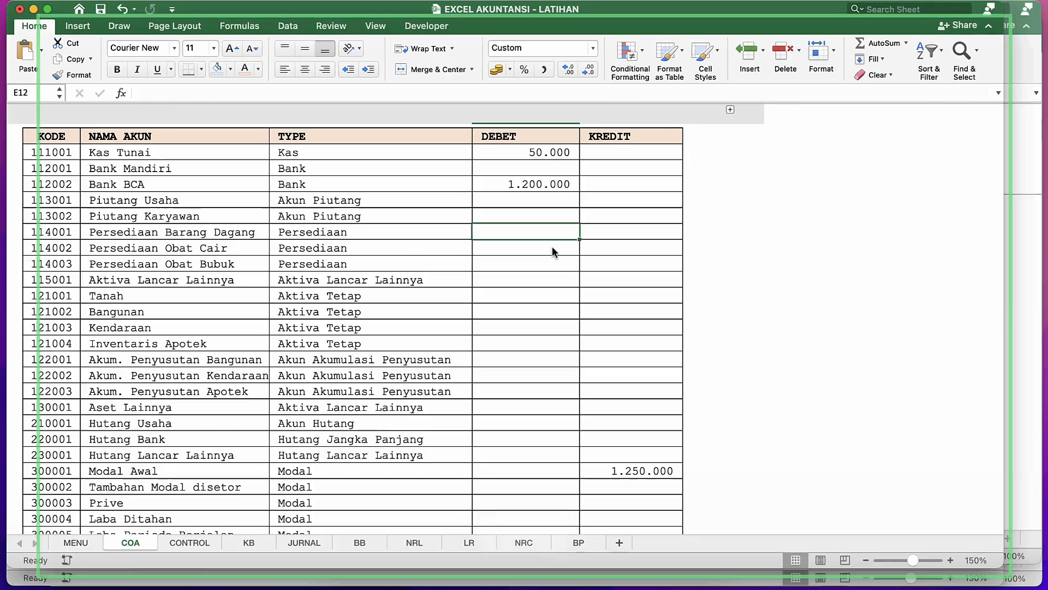
pyautogui.hotkey('ctrl', 'Up')
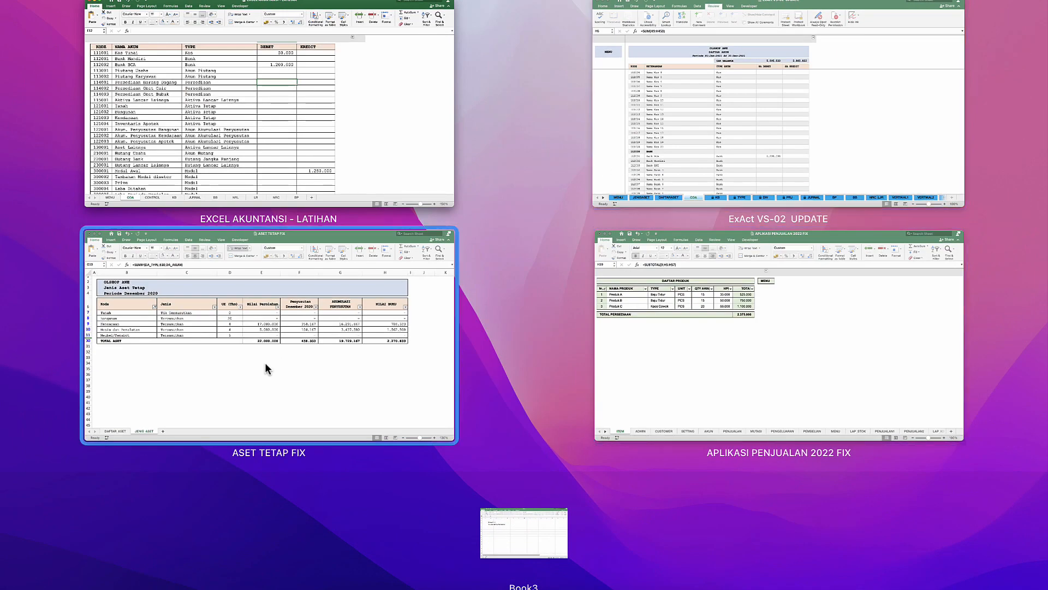
pyautogui.click(617, 329)
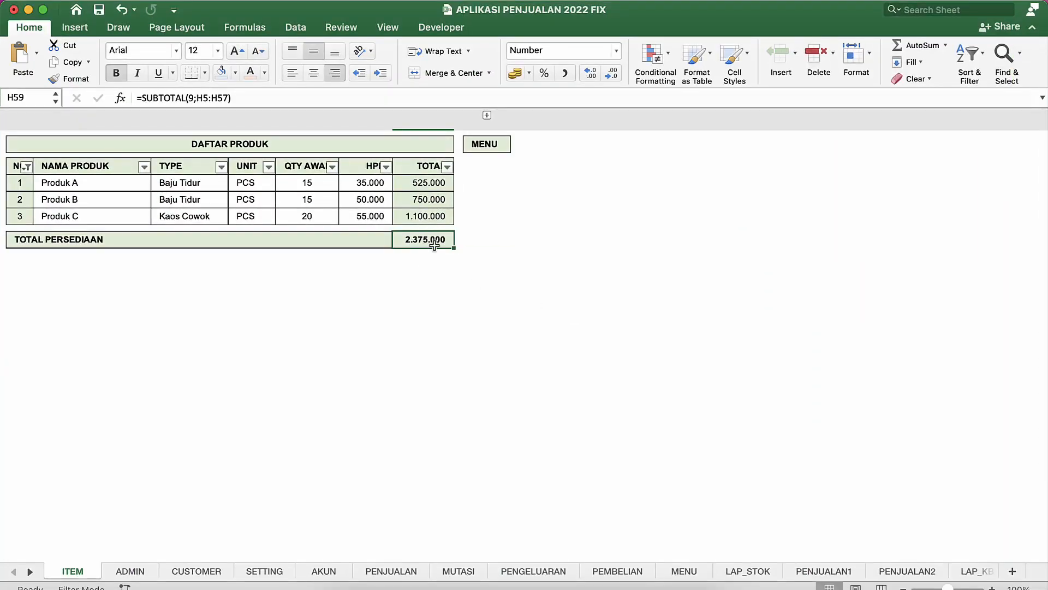
pyautogui.rightClick(435, 247)
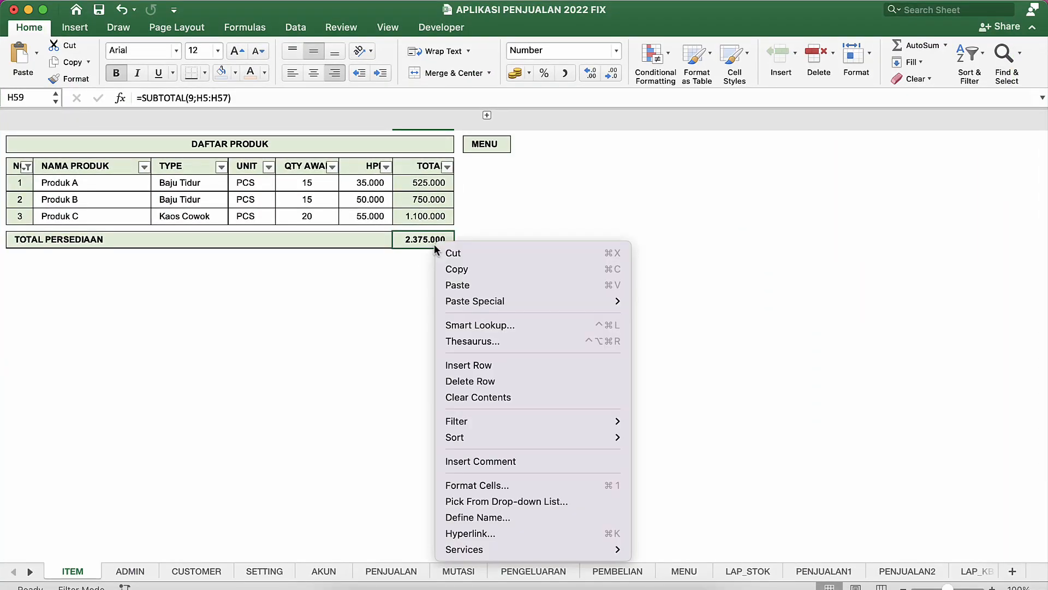
pyautogui.click(471, 267)
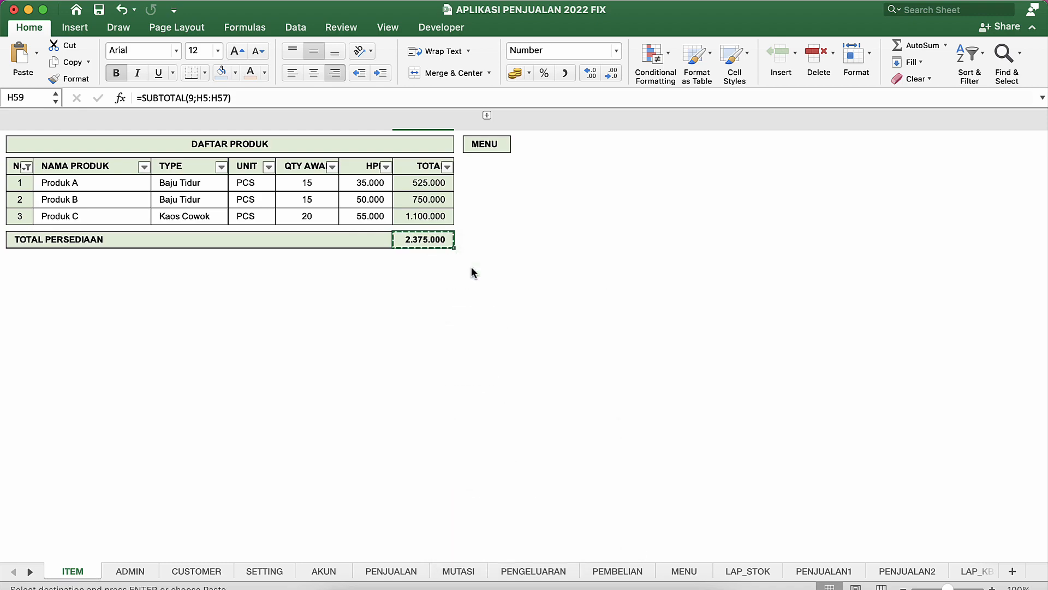
# Return to the EXCEL AKUNTANSI - LATIHAN workbook and paste the copied total as values into the DEBET cell of Persediaan Barang Dagang.
pyautogui.hotkey('ctrl', 'Up')
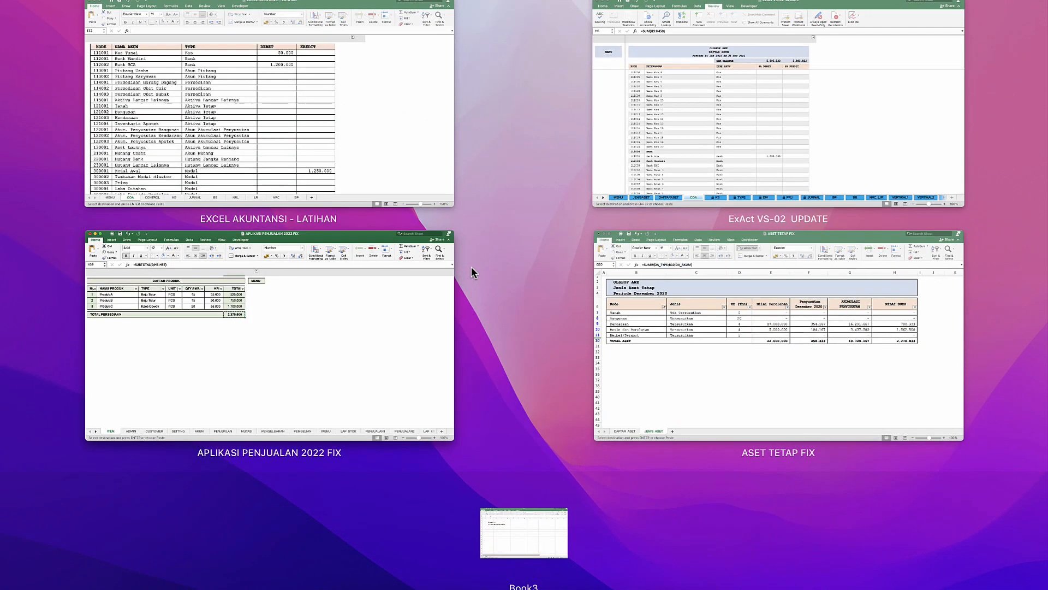
pyautogui.click(352, 143)
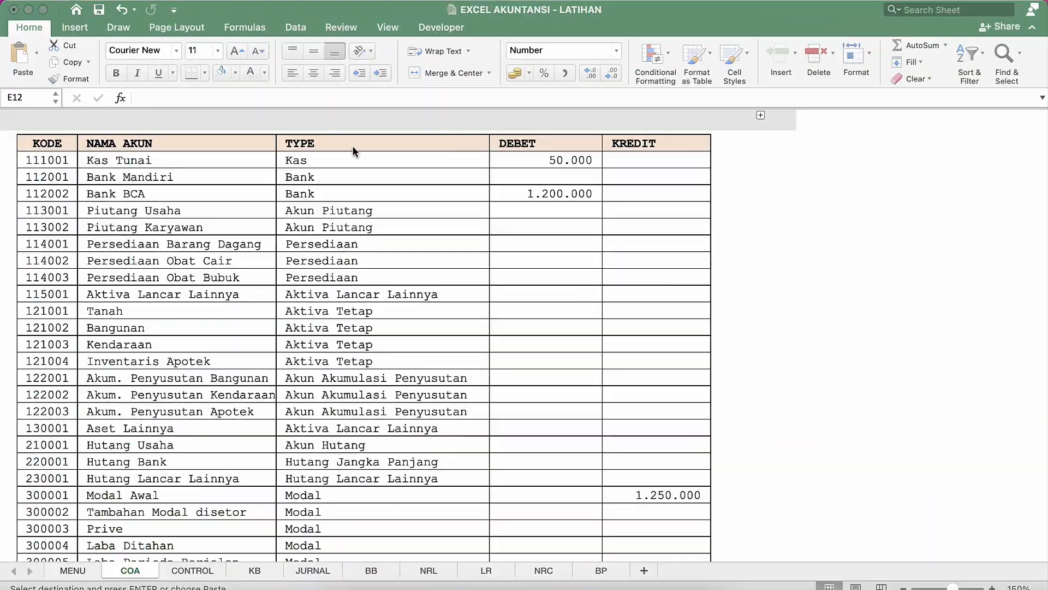
pyautogui.rightClick(540, 242)
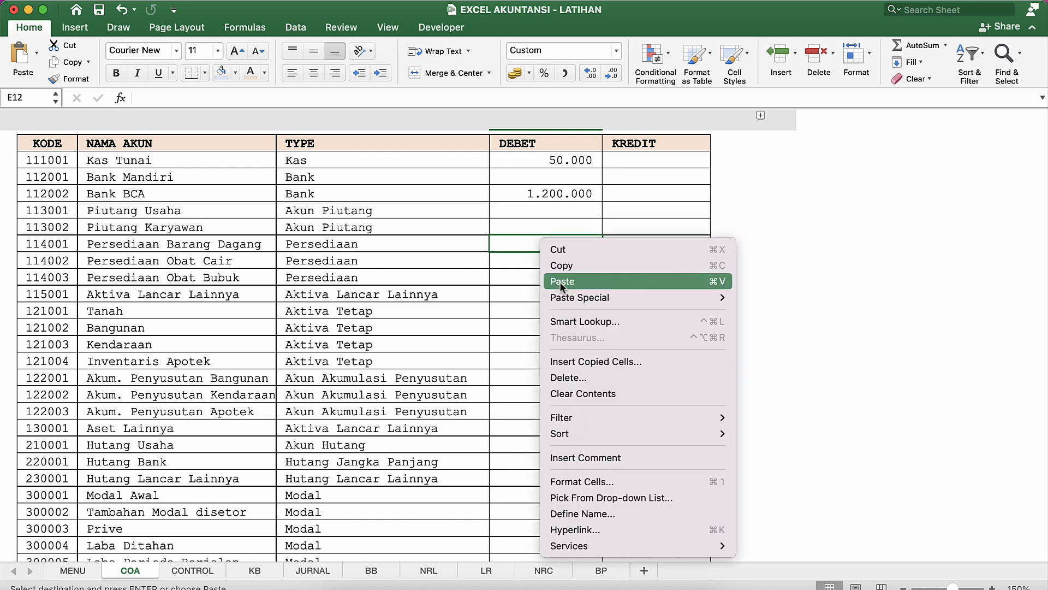
pyautogui.moveTo(579, 297)
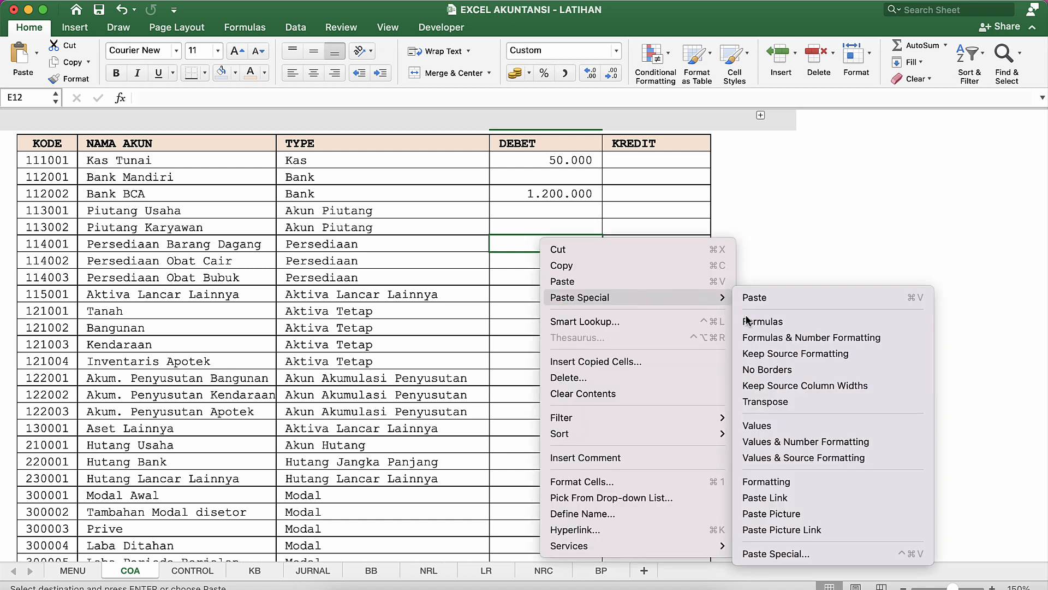
pyautogui.click(761, 424)
pyautogui.click(559, 294)
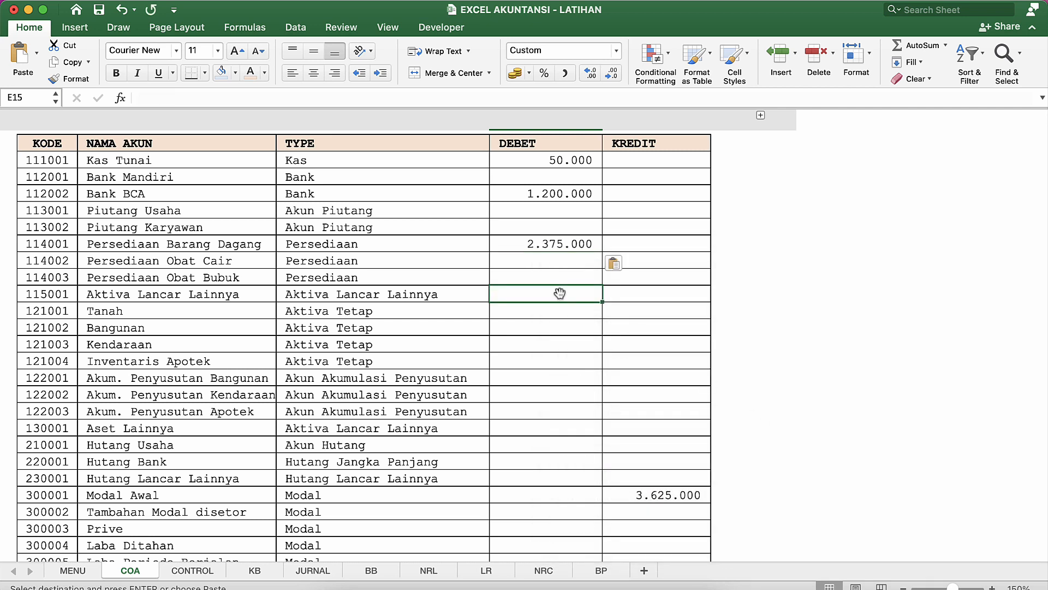
pyautogui.click(215, 338)
pyautogui.click(287, 328)
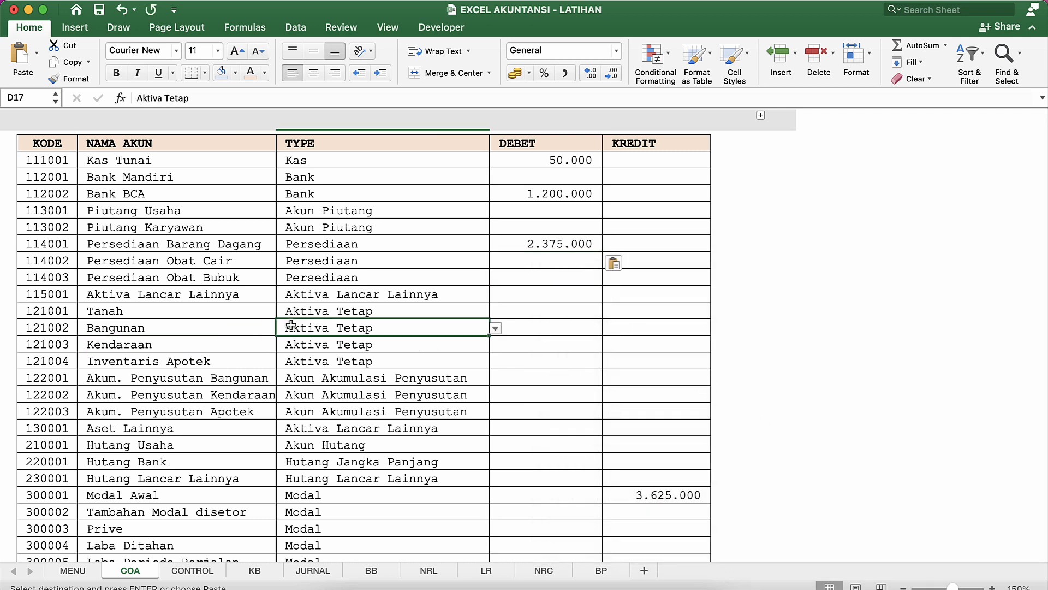
pyautogui.click(341, 350)
pyautogui.click(380, 365)
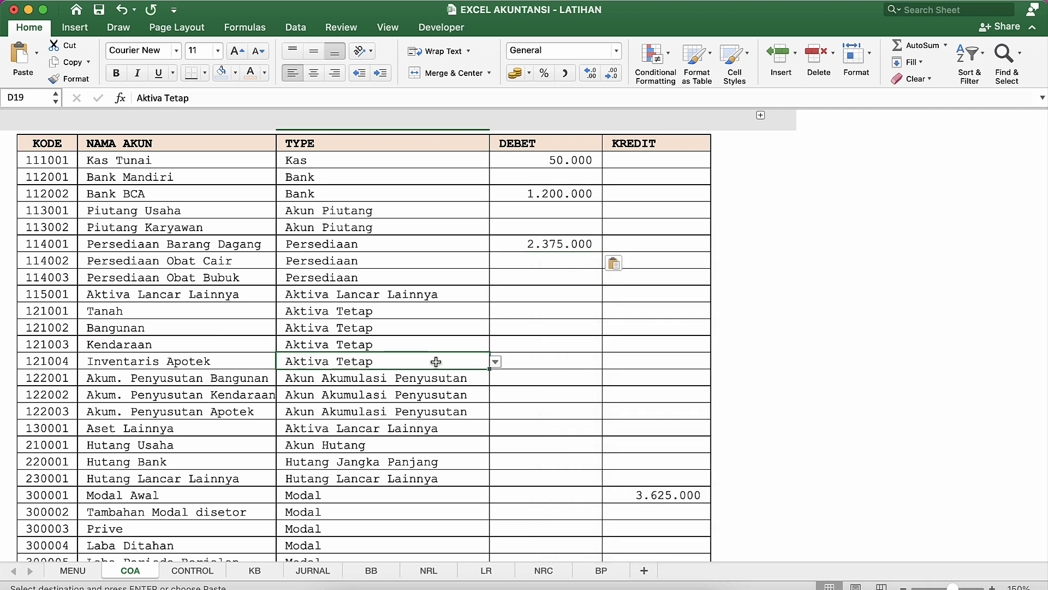
# Rename fixed-asset account 121004 to "Mesin dan Peralatan".
pyautogui.click(164, 361)
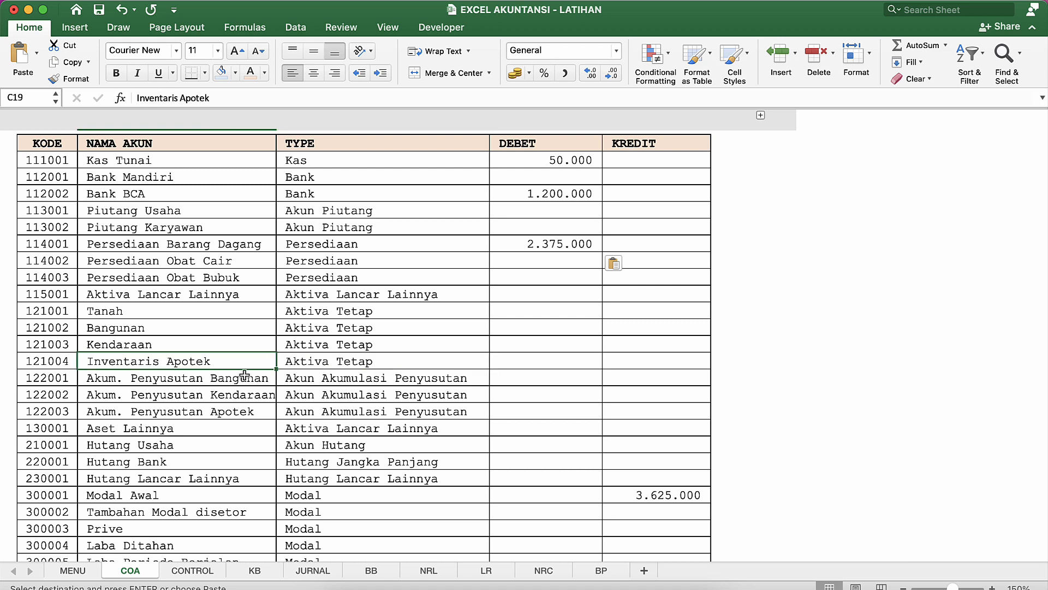
pyautogui.write('Mesin dan')
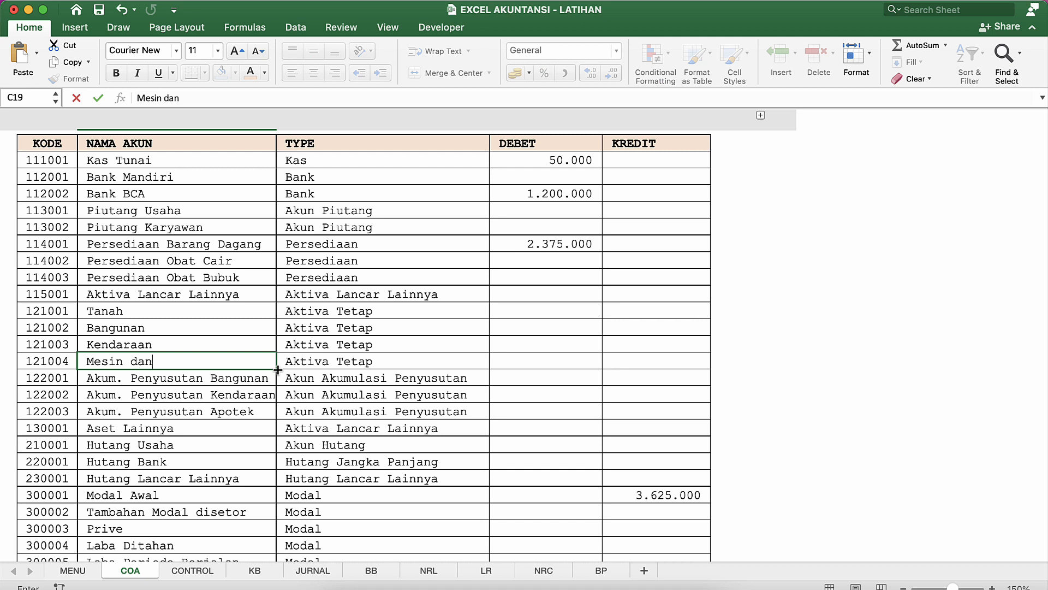
pyautogui.write(' Peralatan')
pyautogui.press('Return')
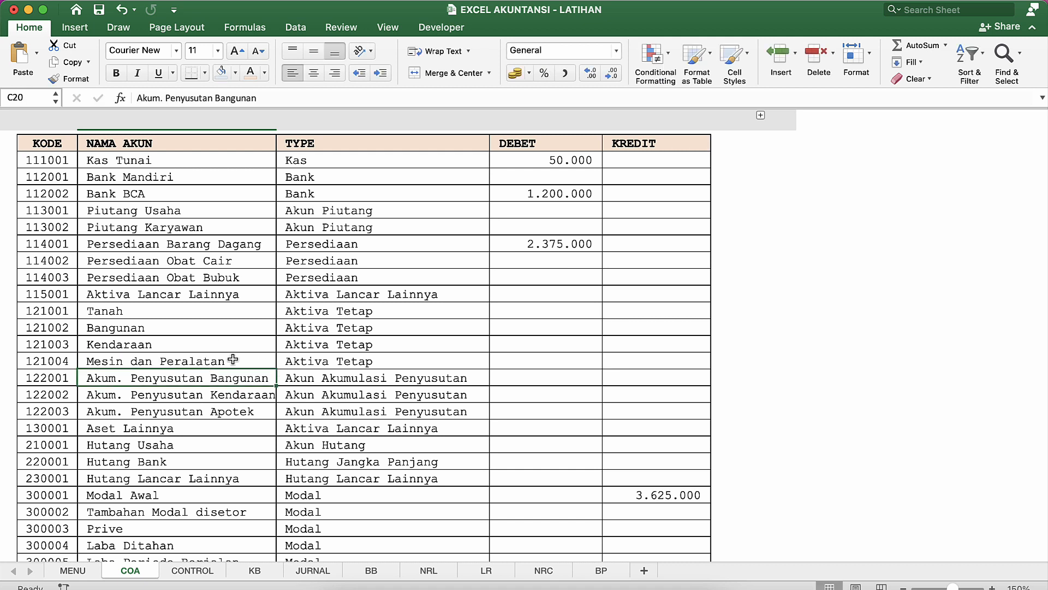
pyautogui.click(233, 360)
# Check the asset acquisition values in the ASET TETAP FIX workbook and return to the EXCEL AKUNTANSI - LATIHAN chart of accounts.
pyautogui.click(465, 349)
pyautogui.click(558, 349)
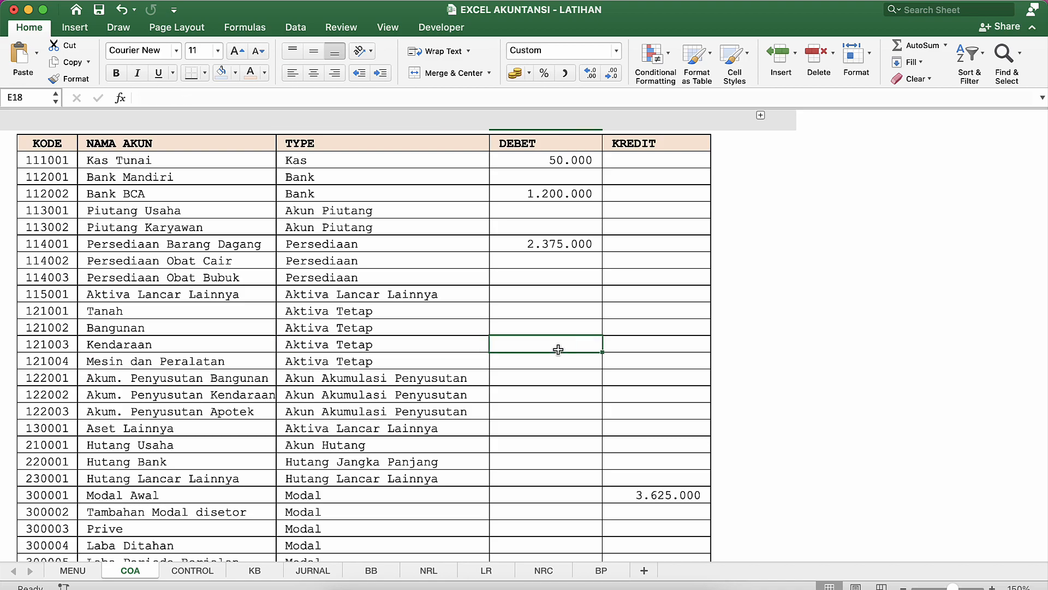
pyautogui.hotkey('ctrl', 'Up')
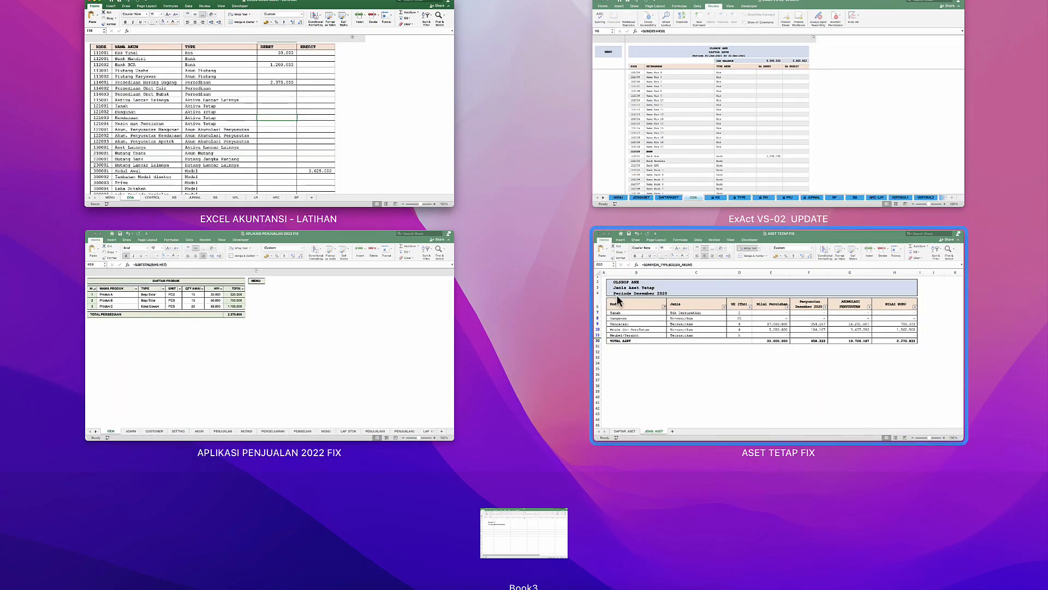
pyautogui.click(686, 327)
pyautogui.hotkey('ctrl', 'Up')
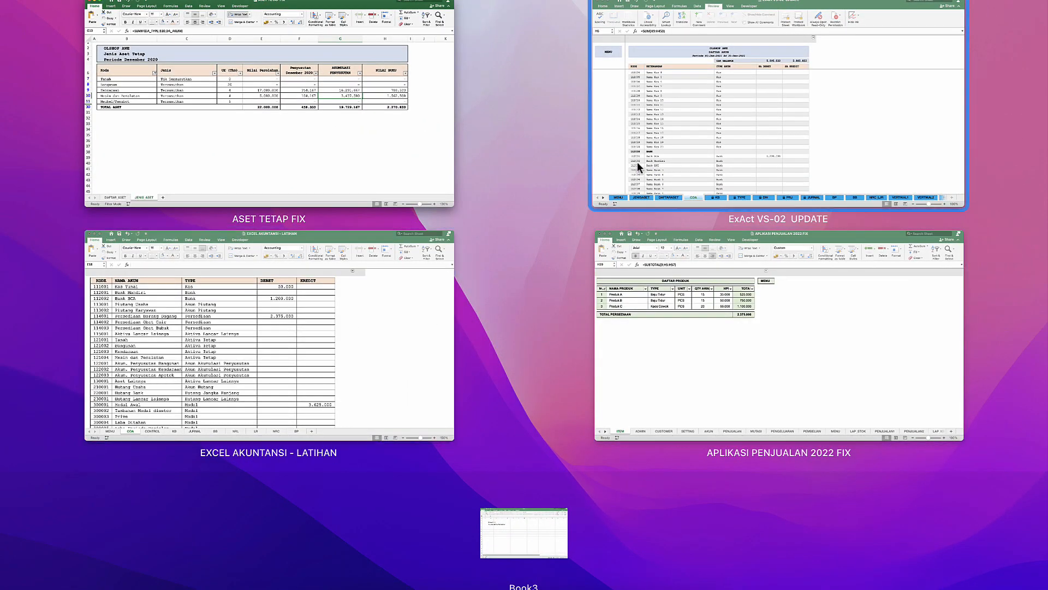
pyautogui.click(277, 360)
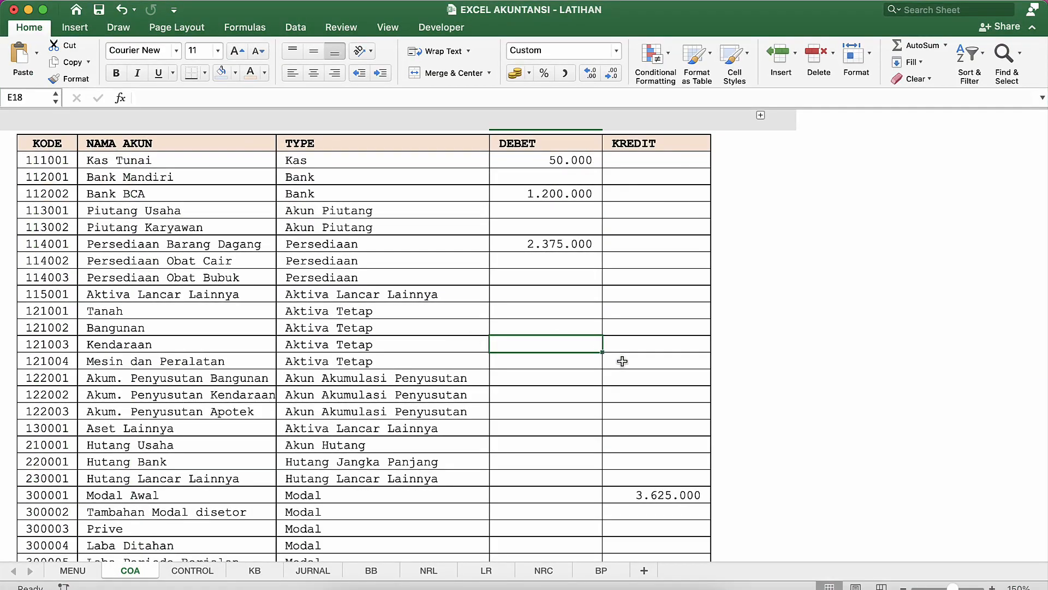
# Enter opening DEBET balances of 17.000.000 for Kendaraan and 5.000.000 for Mesin dan Peralatan.
pyautogui.write('17')
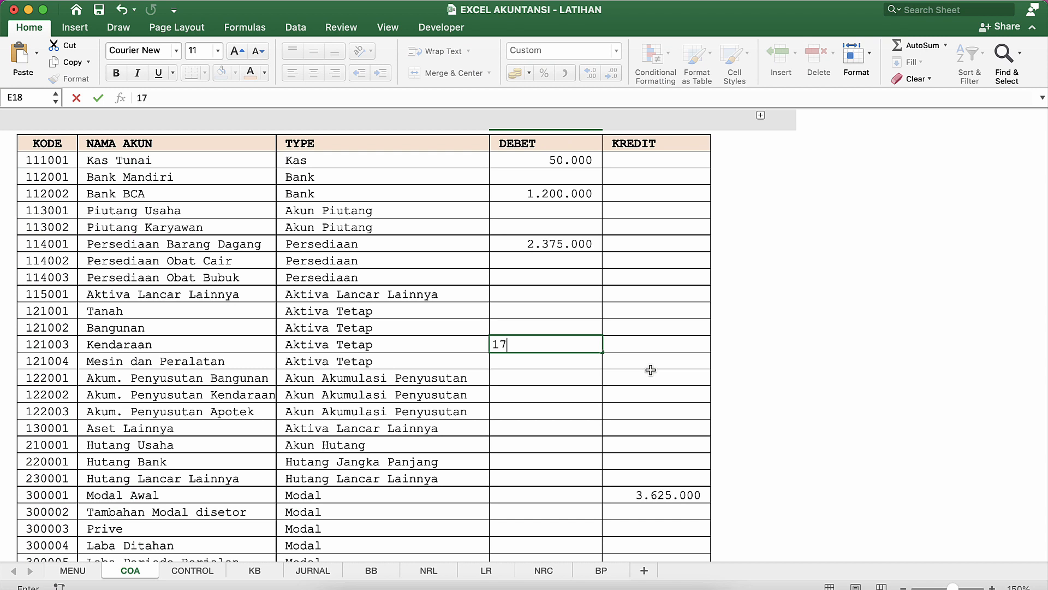
pyautogui.write('000')
pyautogui.press('Return')
pyautogui.write('5.000.')
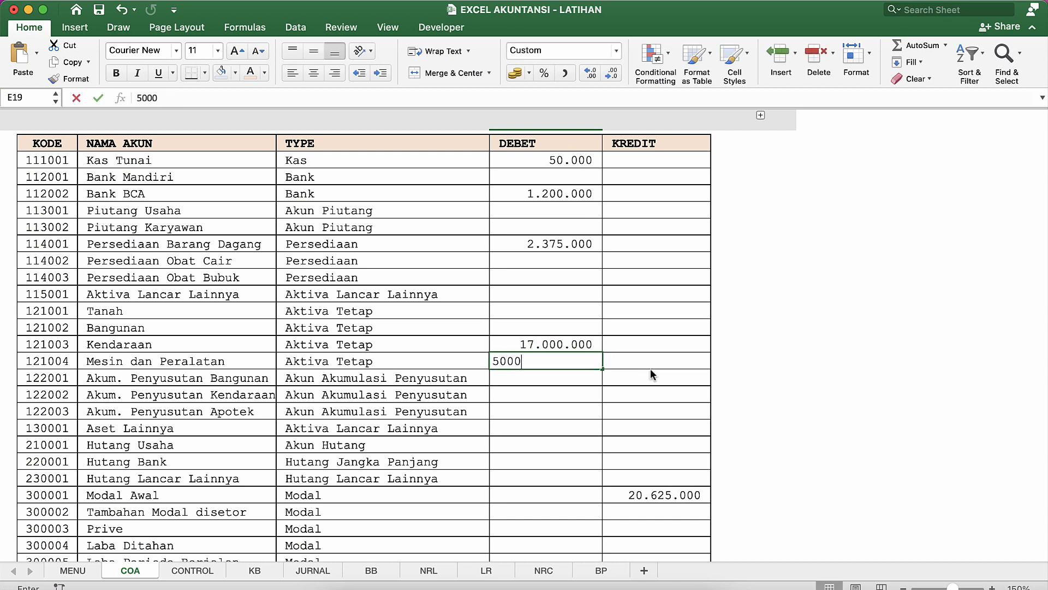
pyautogui.write('000')
pyautogui.press('Return')
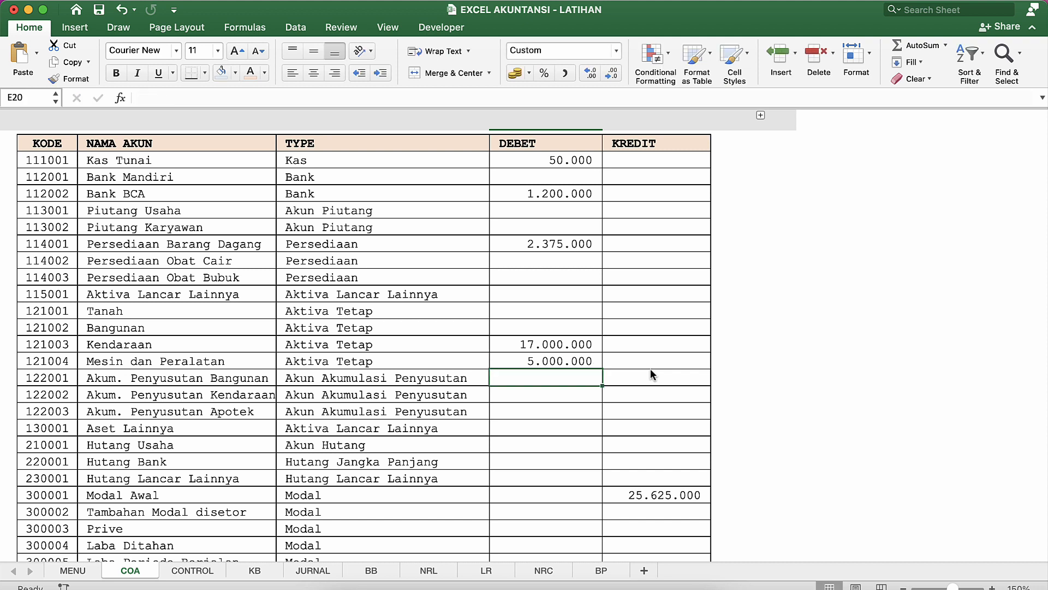
pyautogui.click(560, 359)
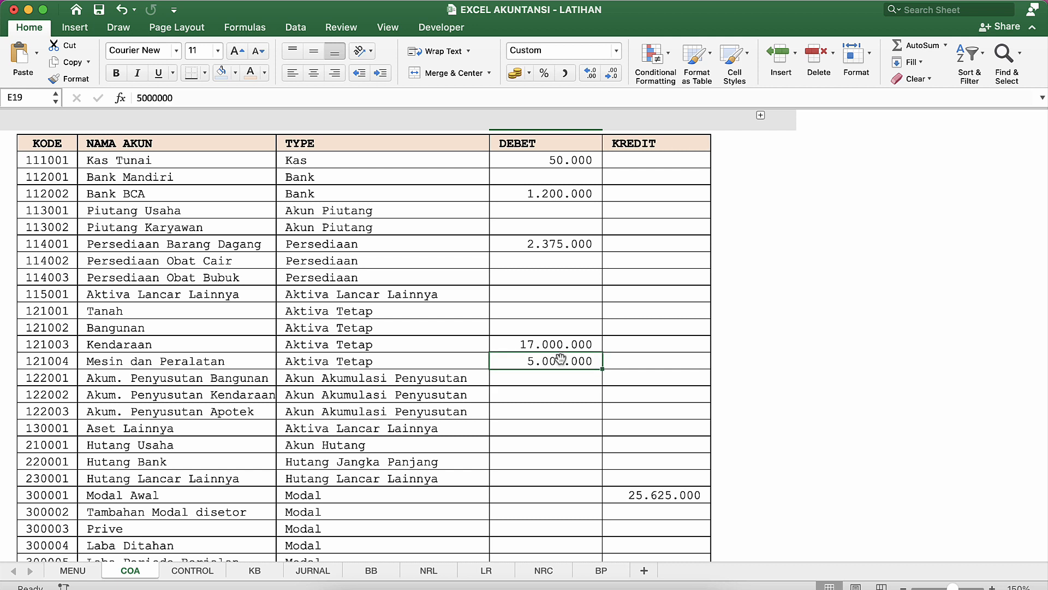
pyautogui.click(180, 398)
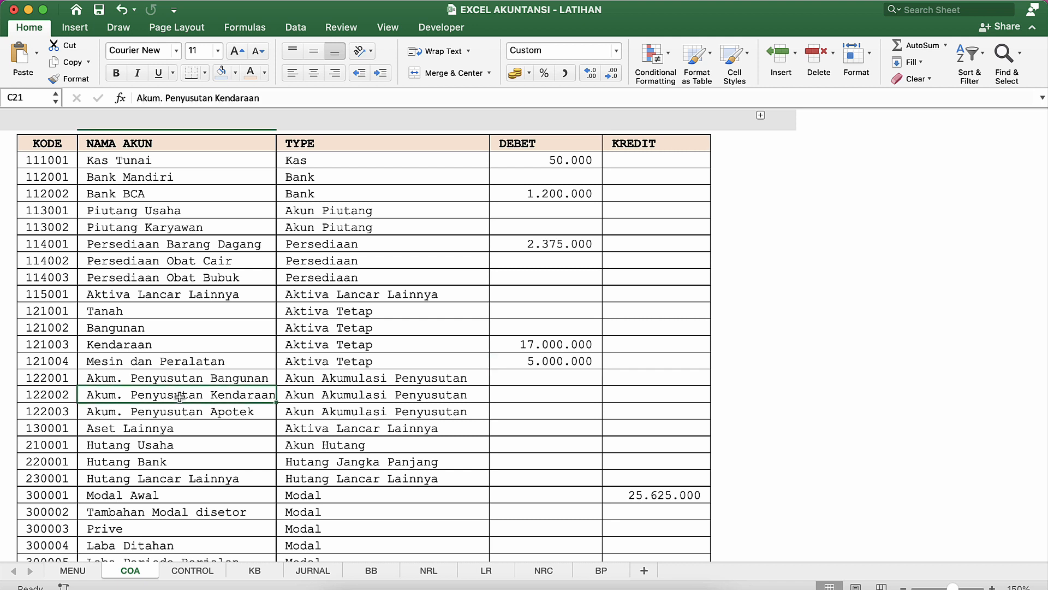
pyautogui.click(326, 396)
pyautogui.click(236, 400)
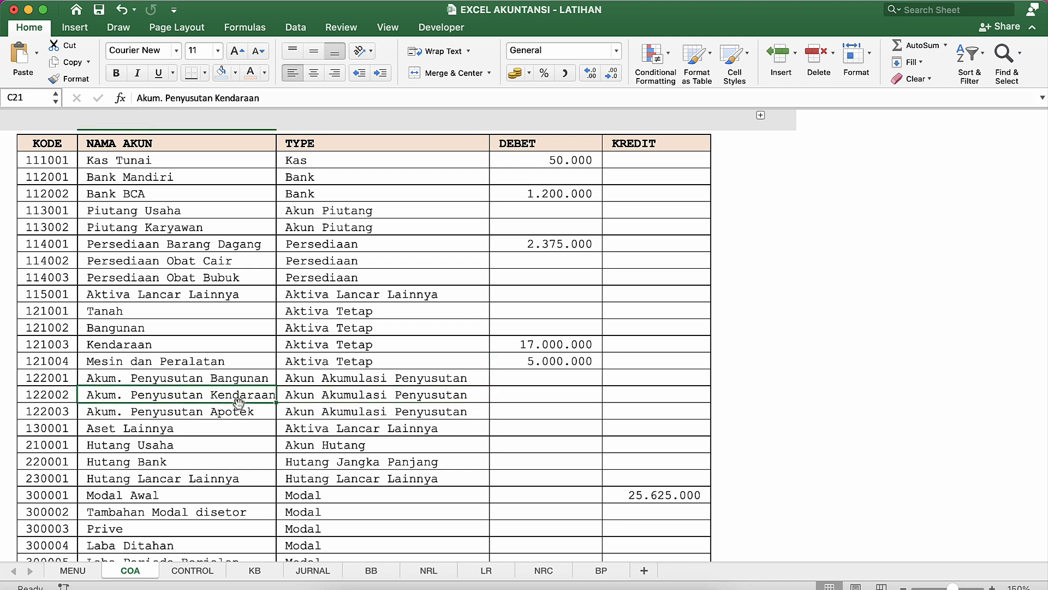
# Rename account 122003 to "Akum. Penyusutan Mesin dan Peralatan".
pyautogui.click(244, 410)
pyautogui.doubleClick(274, 412)
pyautogui.doubleClick(253, 410)
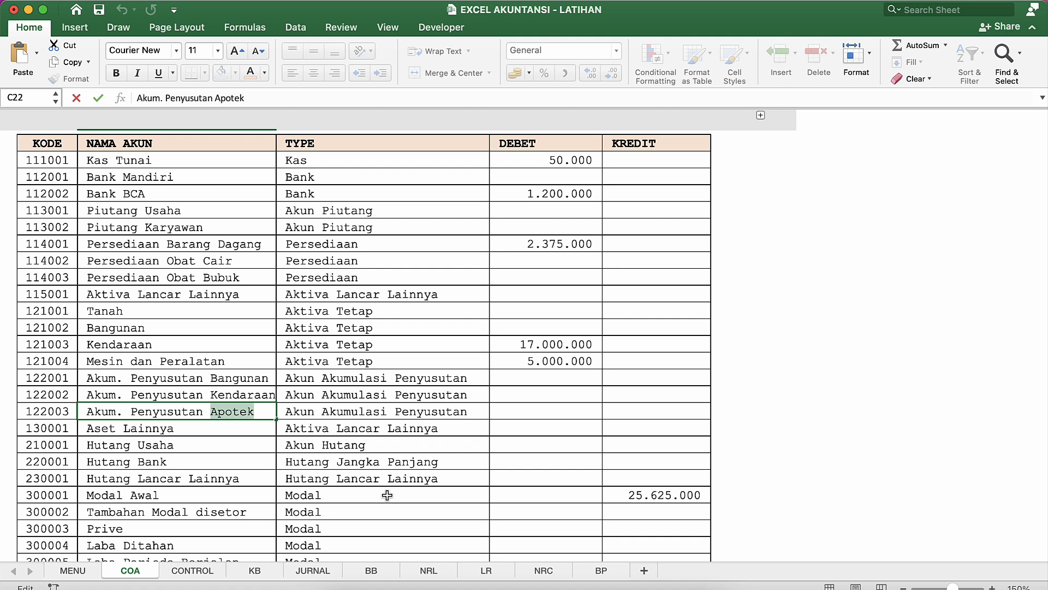
pyautogui.write('Mesin da')
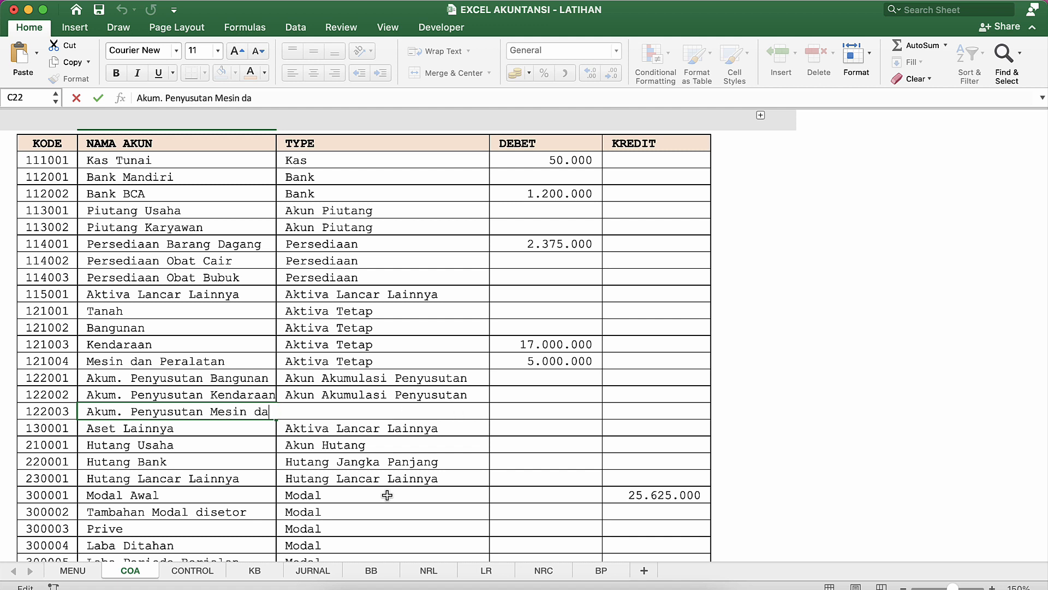
pyautogui.write('n Peralatan')
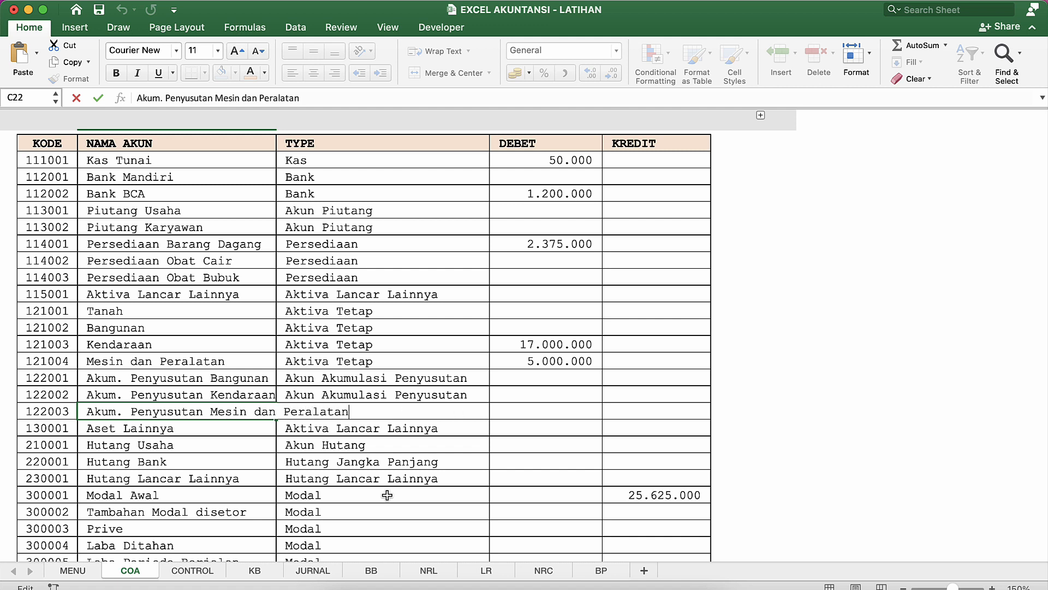
pyautogui.press('Return')
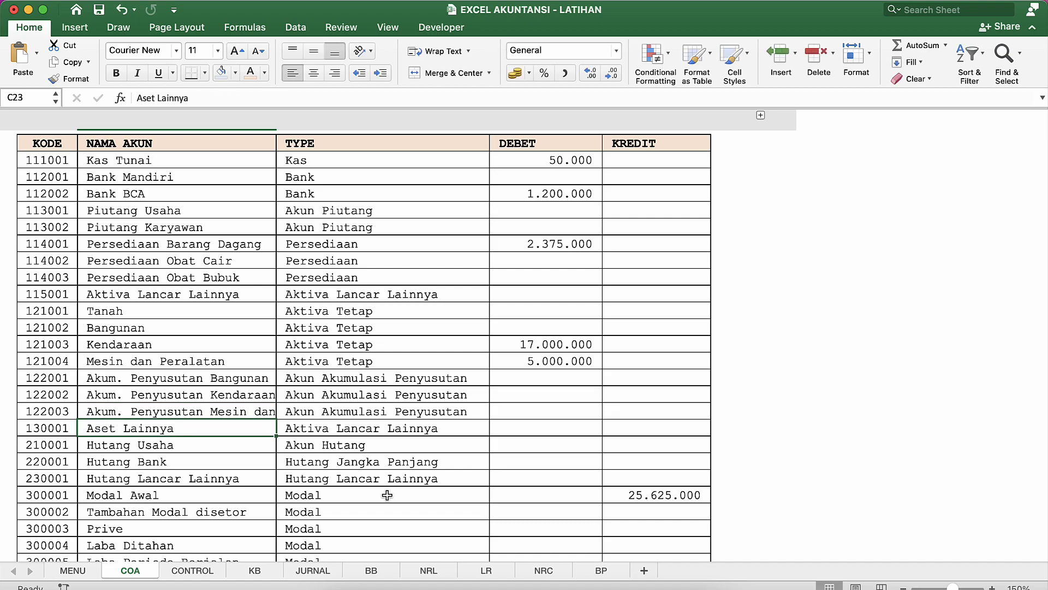
# Switch to the ASET TETAP FIX workbook and copy the AKUMULASI PENYUSUTAN values of Kendaraan and Mesin dan Peralatan.
pyautogui.click(561, 398)
pyautogui.hotkey('ctrl', 'Up')
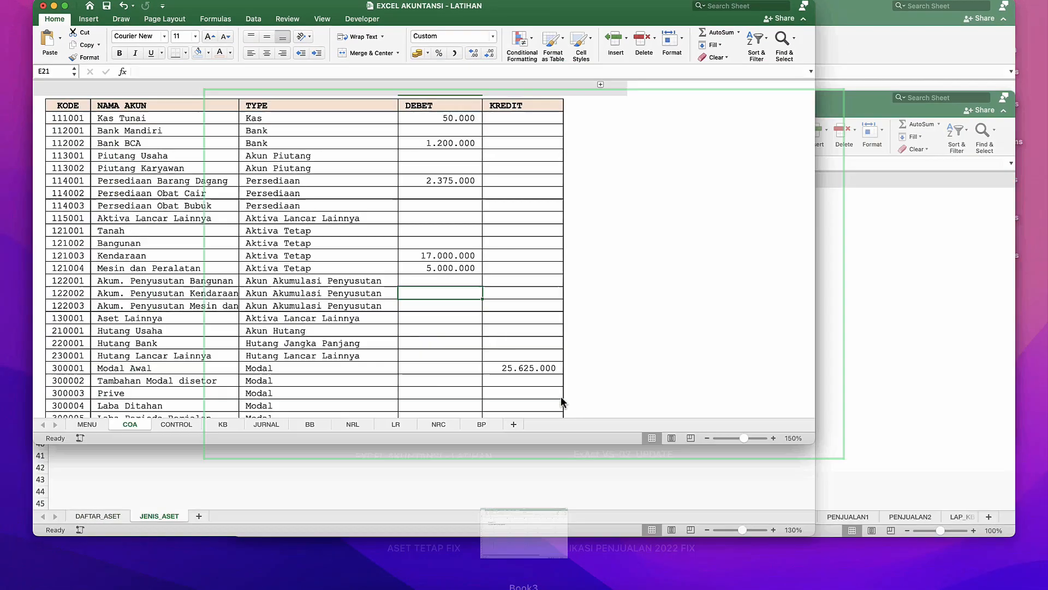
pyautogui.click(339, 329)
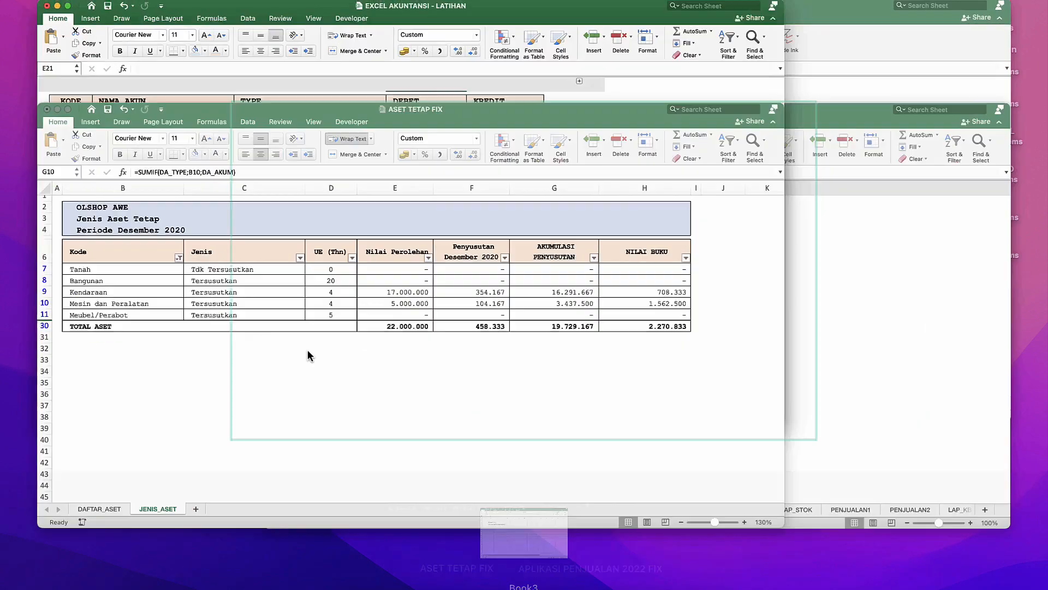
pyautogui.click(703, 268)
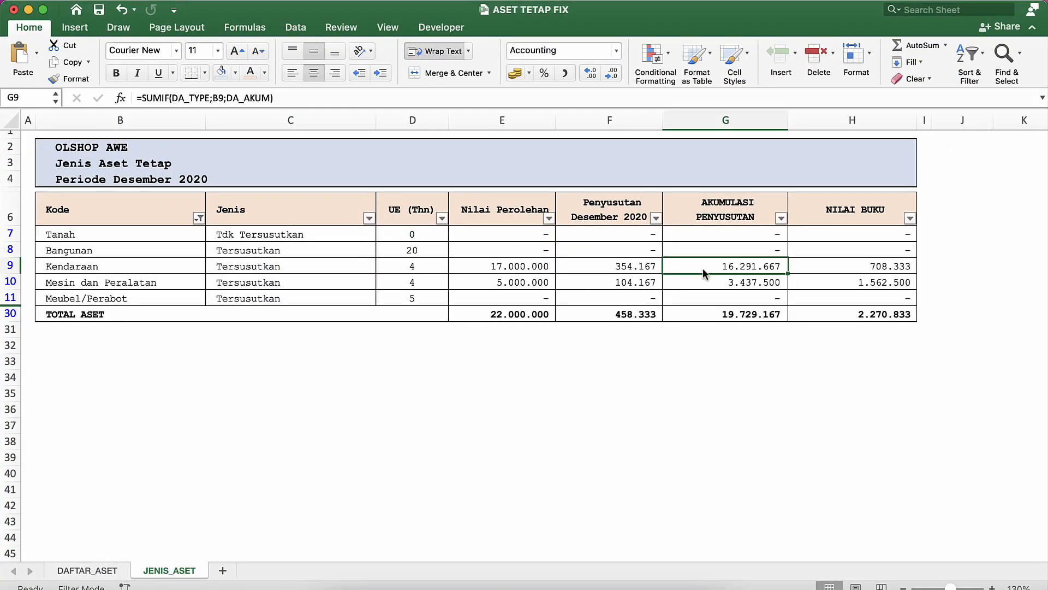
pyautogui.rightClick(704, 273)
pyautogui.click(684, 266)
pyautogui.hotkey('shift', 'Down')
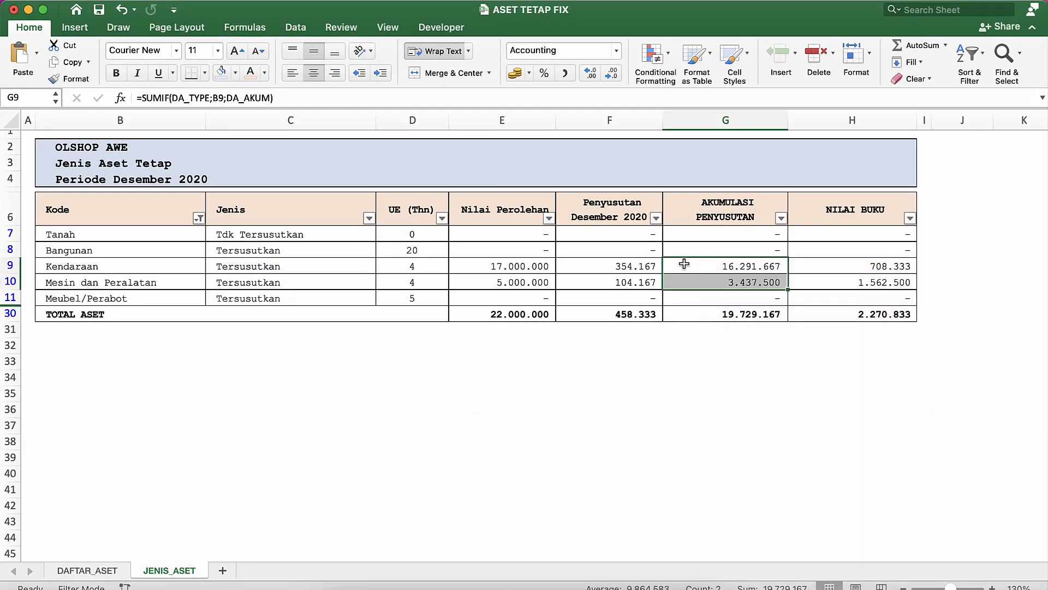
pyautogui.rightClick(720, 266)
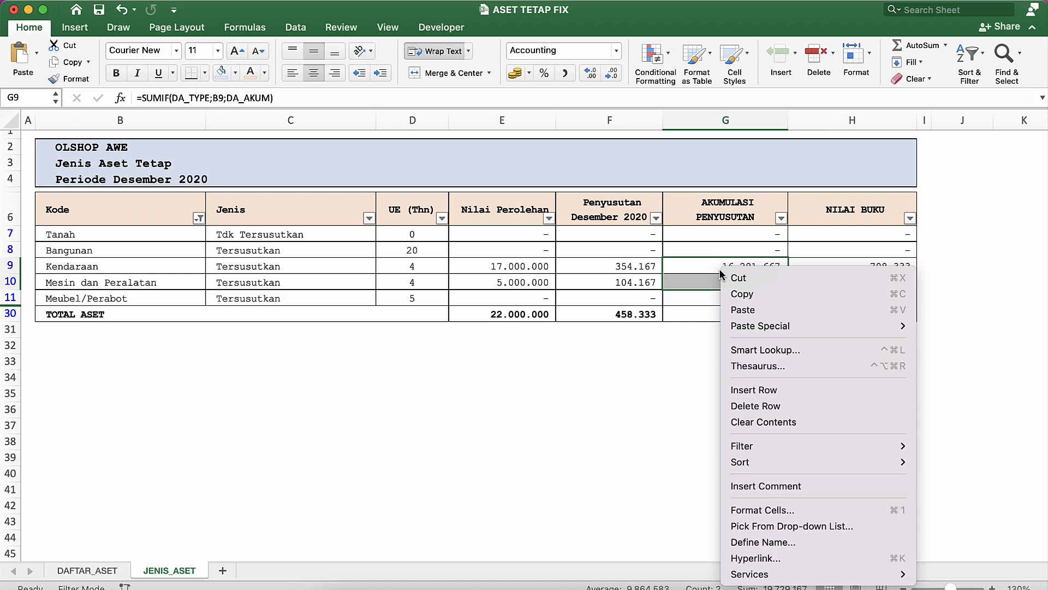
pyautogui.click(746, 295)
# Return to the EXCEL AKUNTANSI - LATIHAN workbook and paste the copied depreciation as values into the DEBET cells of accounts 122002 and 122003.
pyautogui.hotkey('ctrl', 'Up')
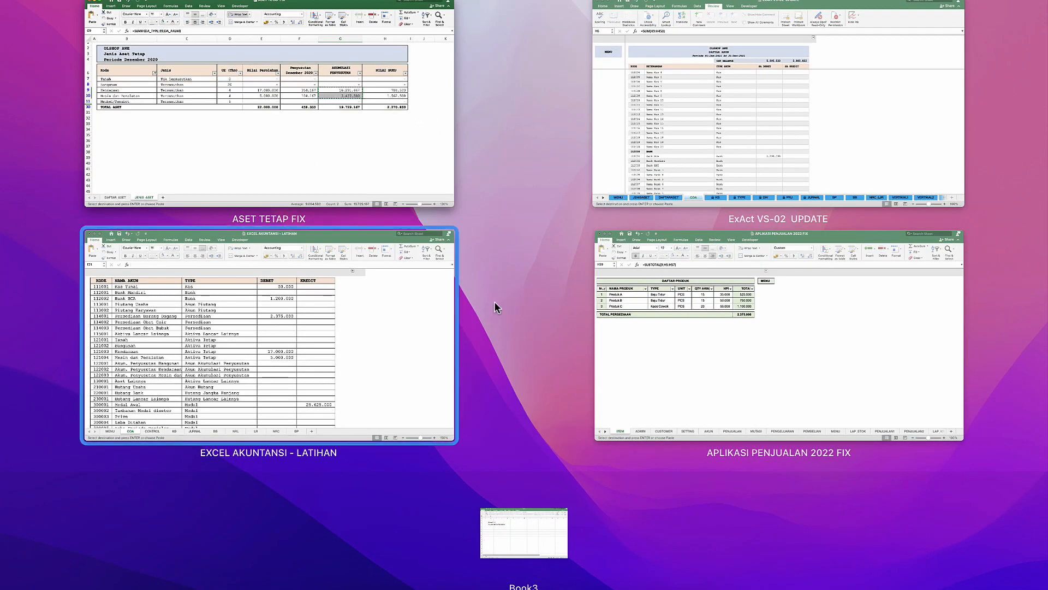
pyautogui.click(657, 309)
pyautogui.hotkey('ctrl', 'Up')
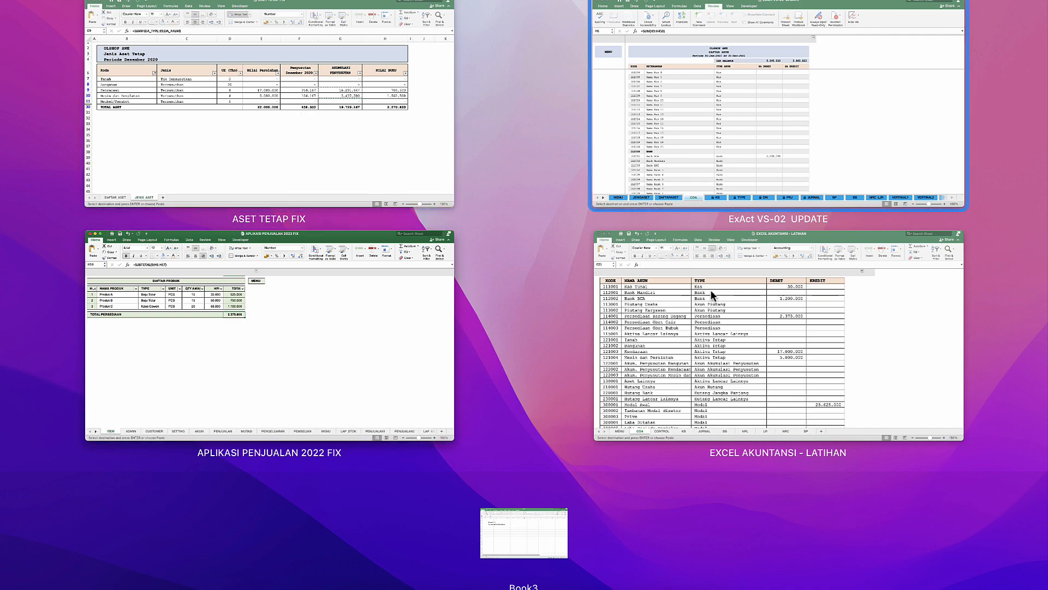
pyautogui.click(695, 332)
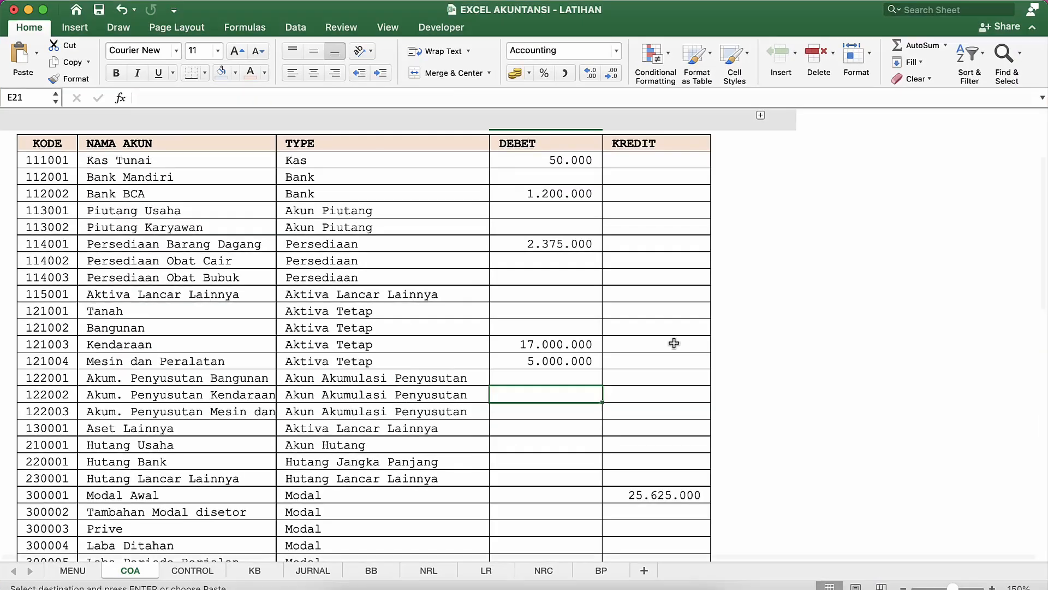
pyautogui.rightClick(556, 391)
pyautogui.moveTo(589, 339)
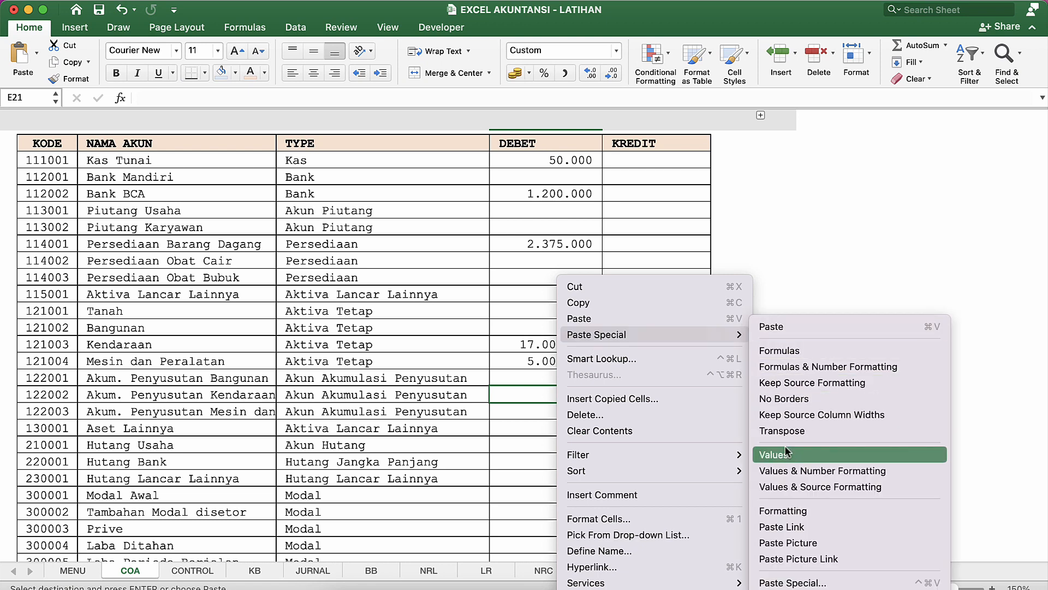
pyautogui.click(797, 454)
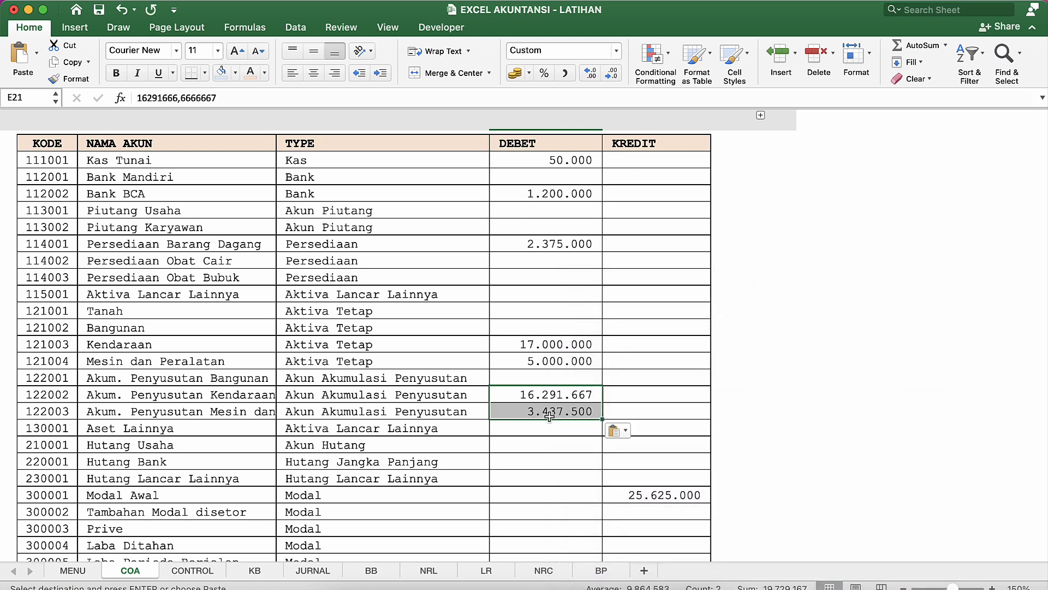
pyautogui.press('Down')
pyautogui.click(553, 389)
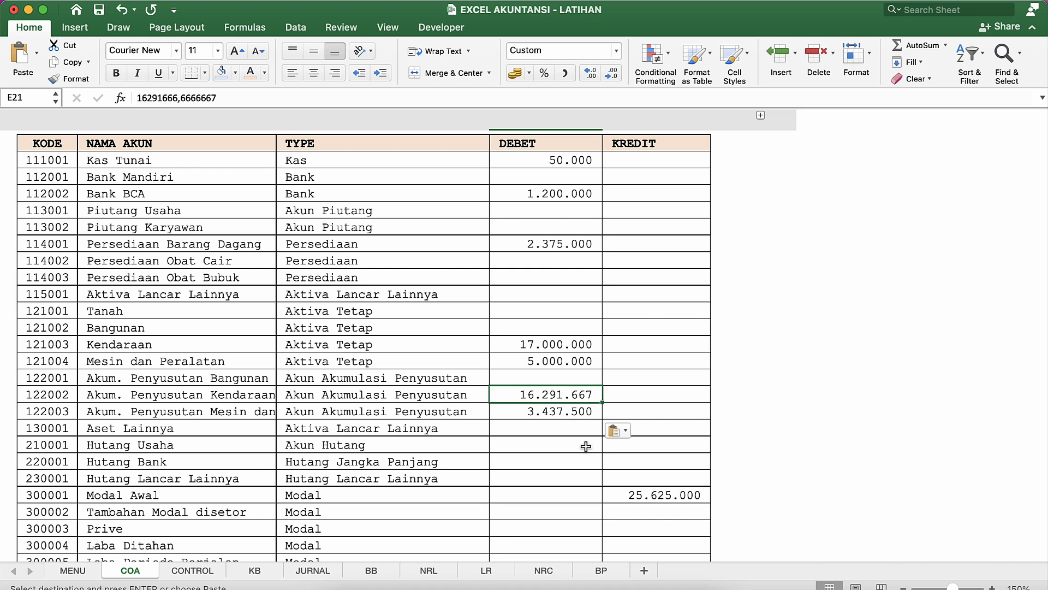
# Make the DEBET balances of accounts 122002 and 122003 negative, as -16291666,6666667 and -3437500.
pyautogui.press('Right')
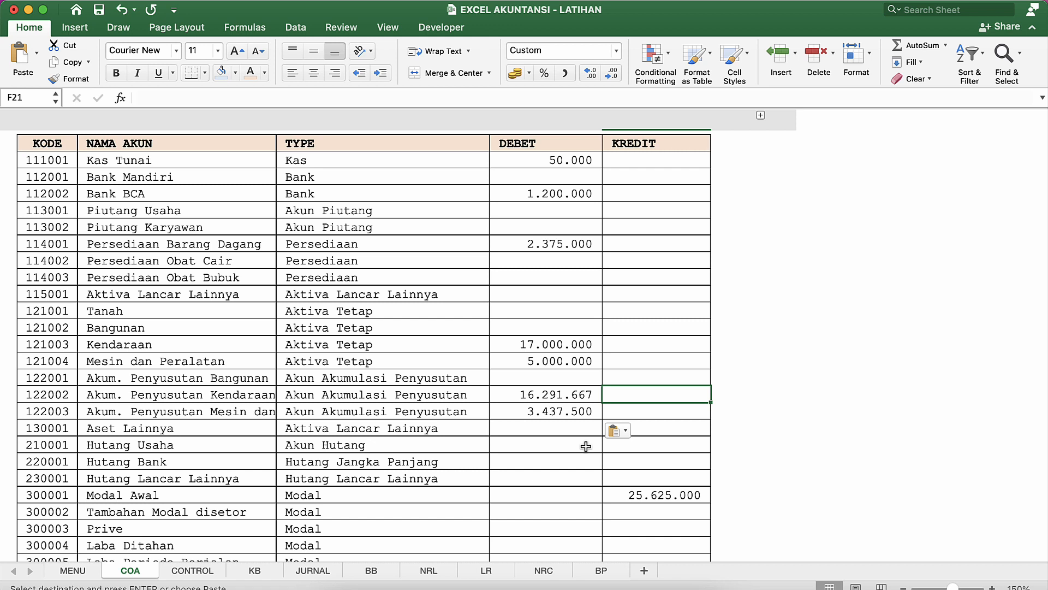
pyautogui.doubleClick(510, 393)
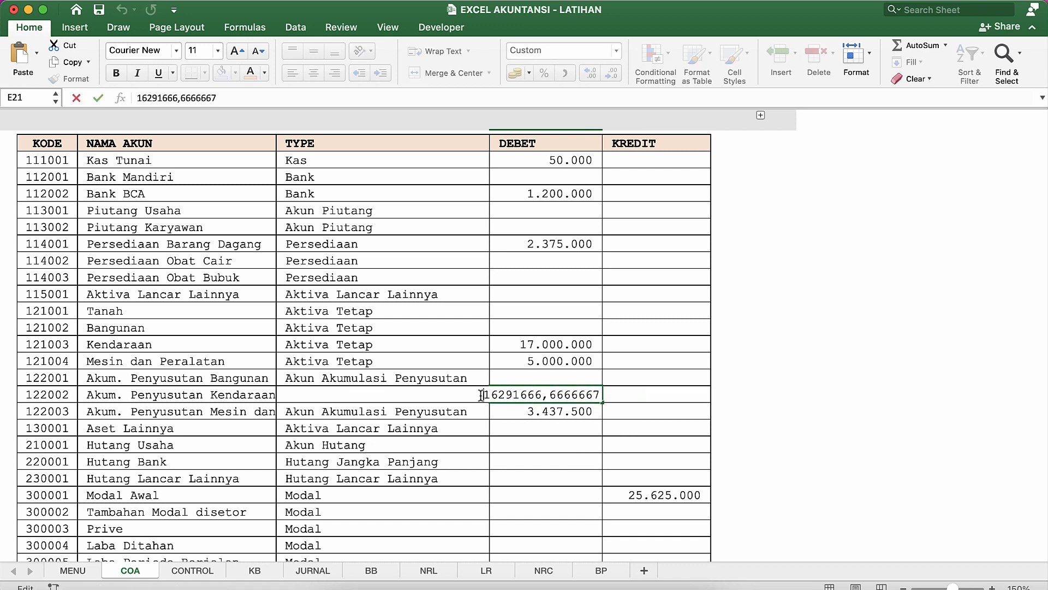
pyautogui.write('-')
pyautogui.press('Return')
pyautogui.click(523, 398)
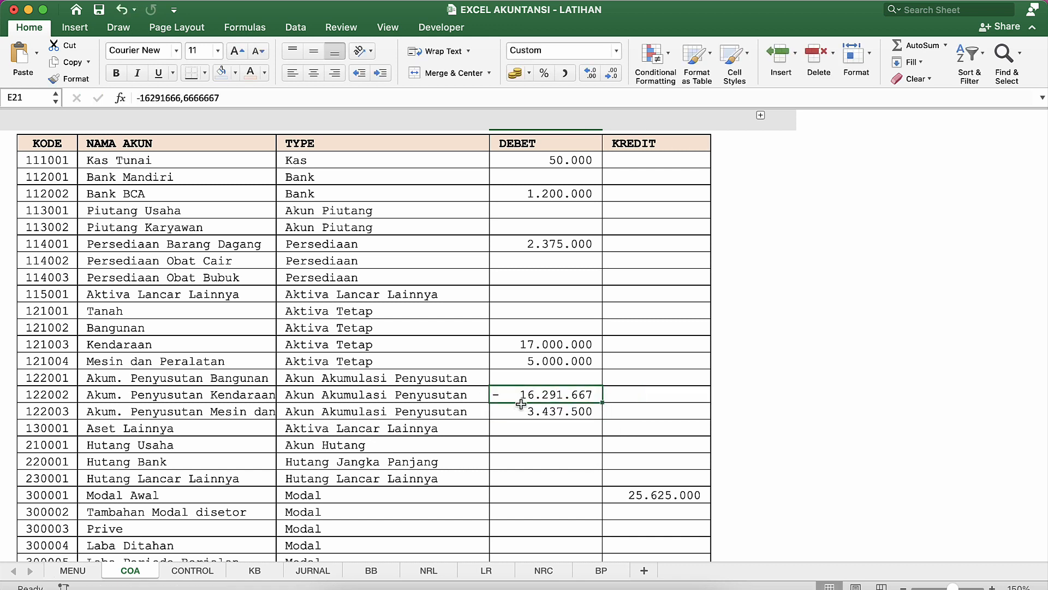
pyautogui.doubleClick(520, 407)
pyautogui.write('-')
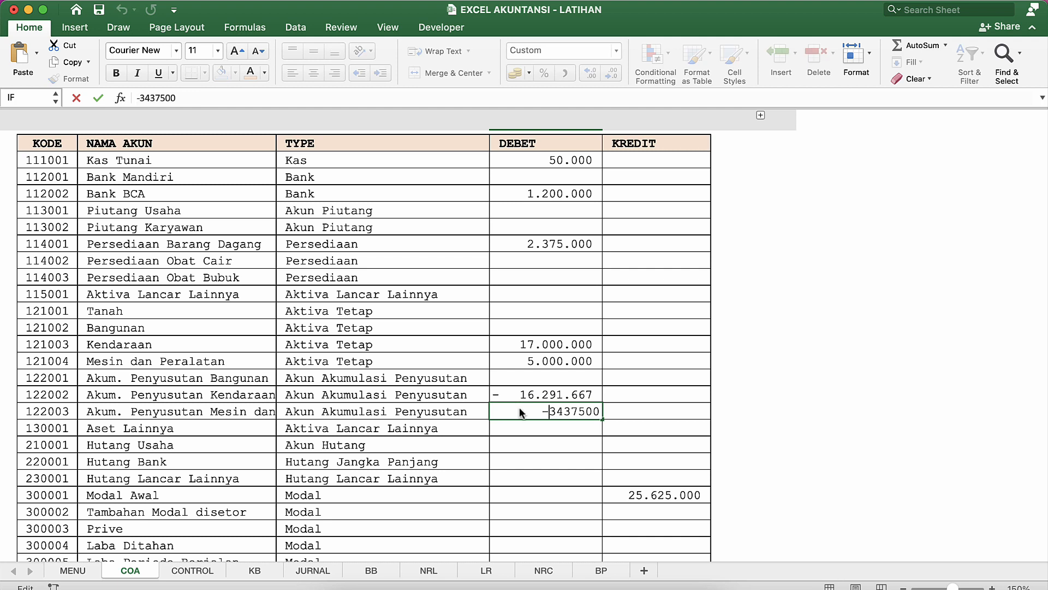
pyautogui.press('Return')
pyautogui.click(574, 411)
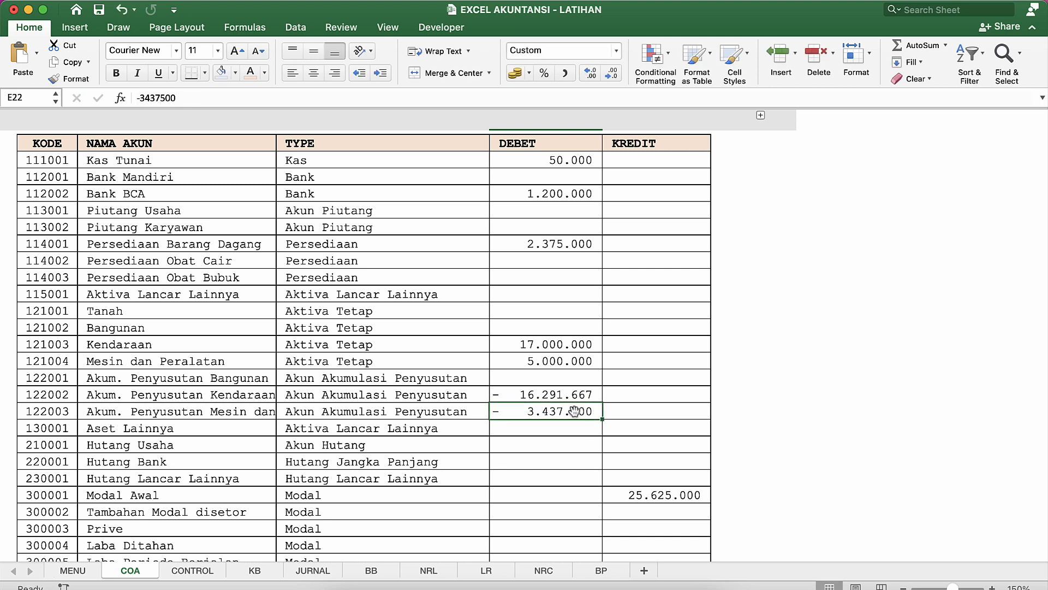
# Extend the first sum range in the Modal Awal KREDIT formula to E7:E26.
pyautogui.click(656, 495)
pyautogui.doubleClick(651, 493)
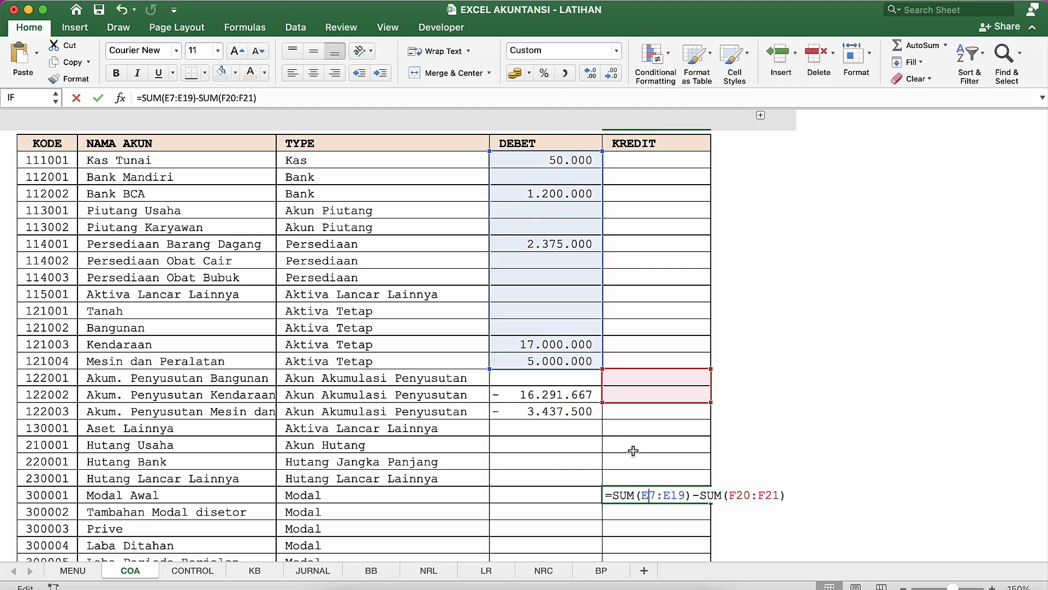
pyautogui.moveTo(602, 369); pyautogui.dragTo(600, 483)
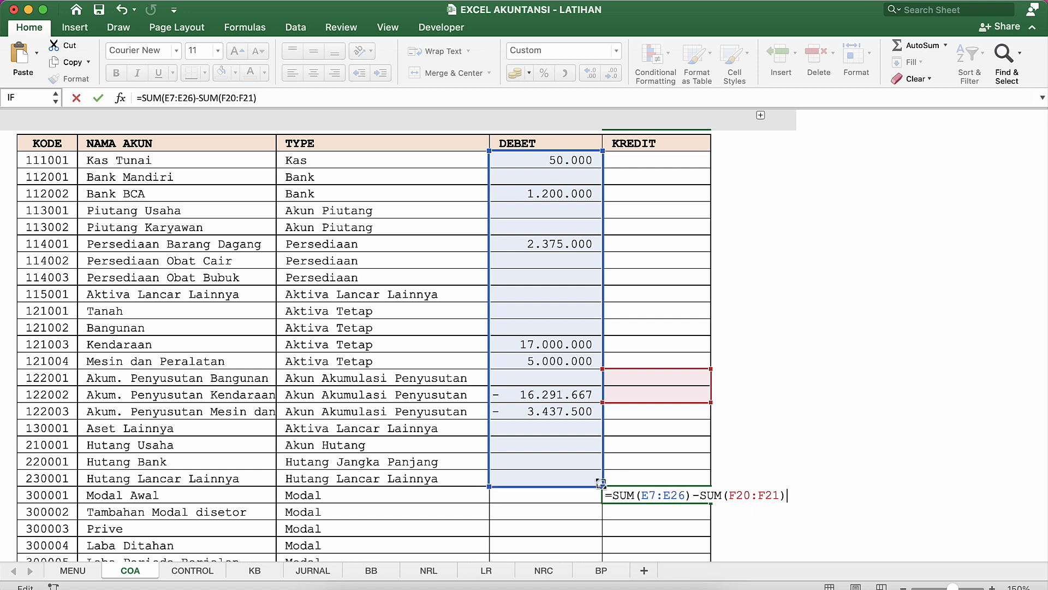
pyautogui.press('Return')
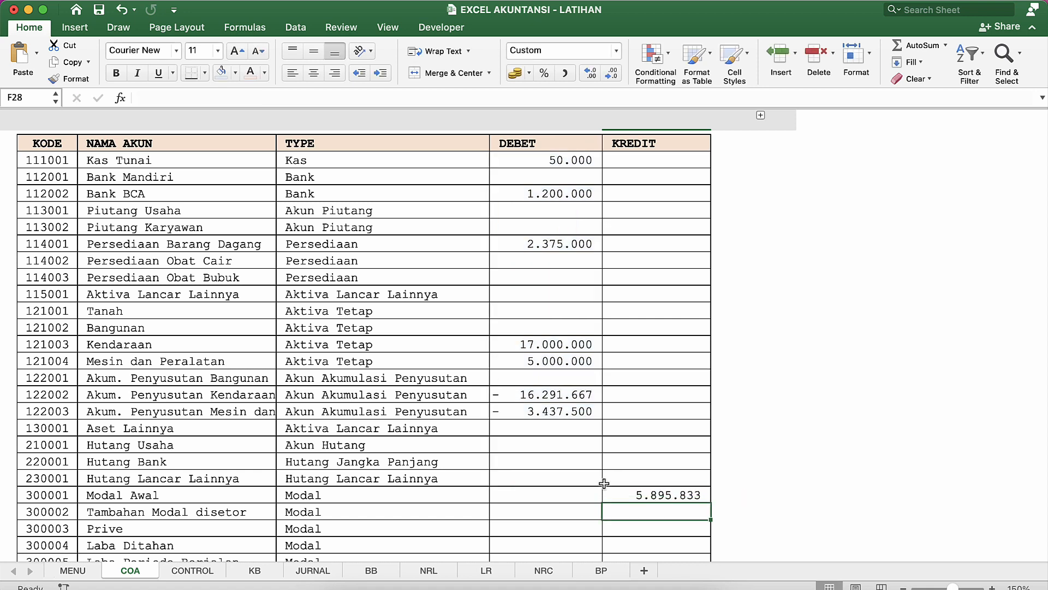
pyautogui.click(646, 494)
# Open the NRC balance sheet and examine its report date and the asset account balances.
pyautogui.click(591, 277)
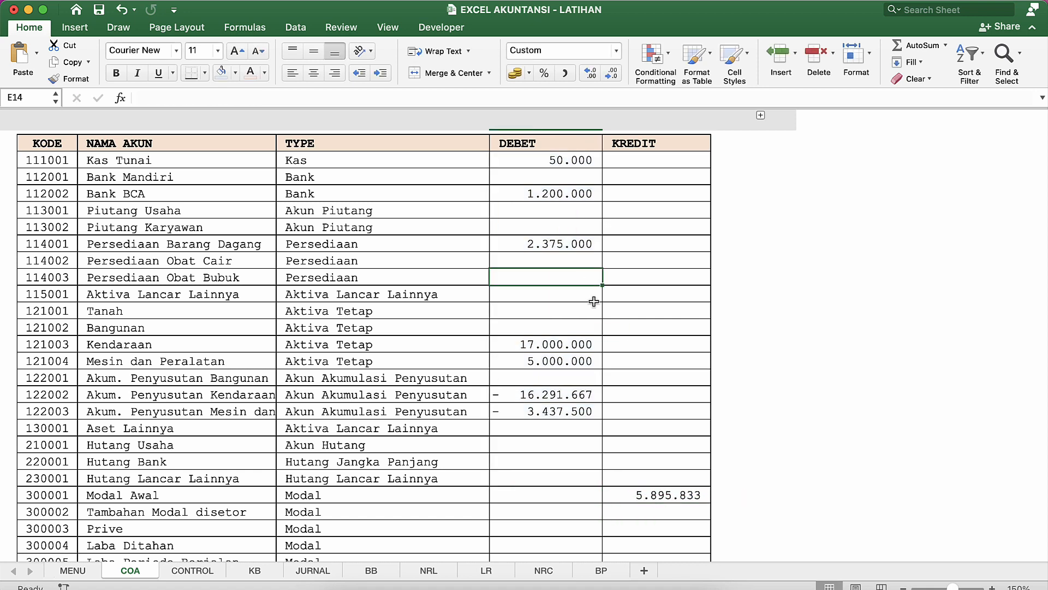
pyautogui.scroll(-3, 563, 377)
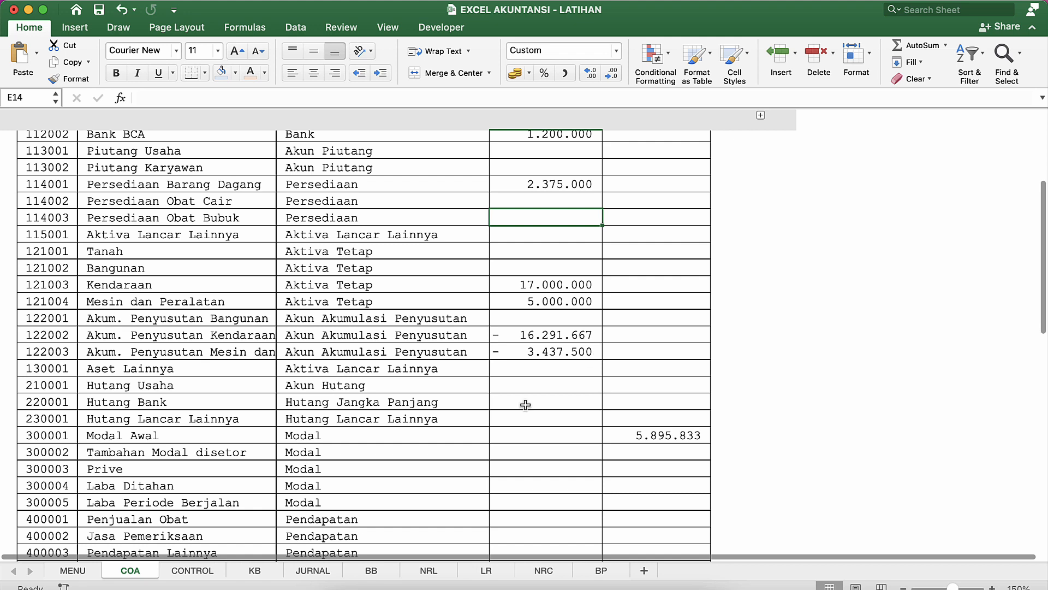
pyautogui.click(564, 577)
pyautogui.click(104, 373)
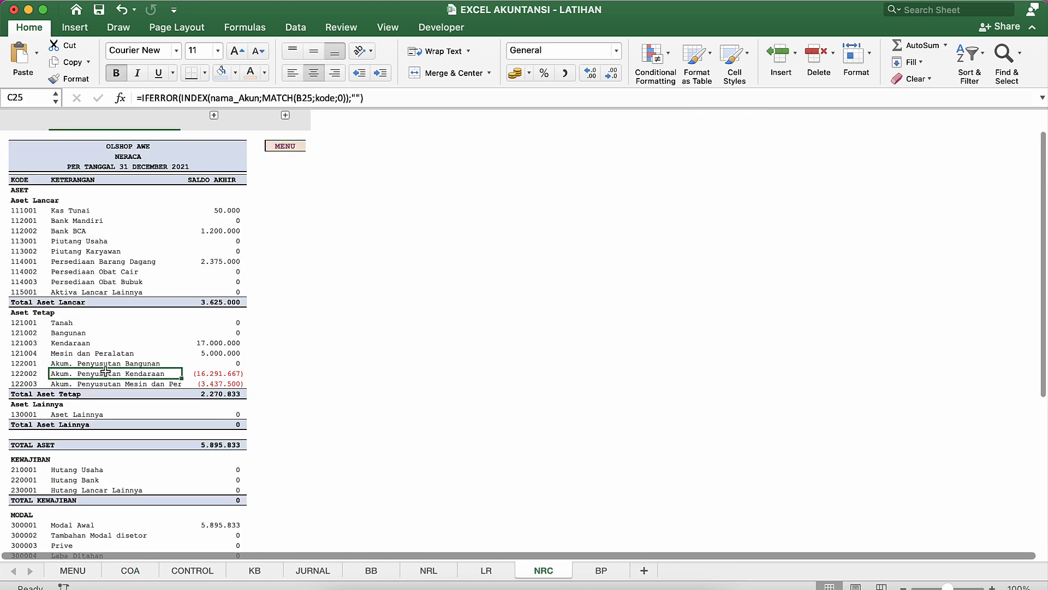
pyautogui.click(151, 251)
pyautogui.click(133, 190)
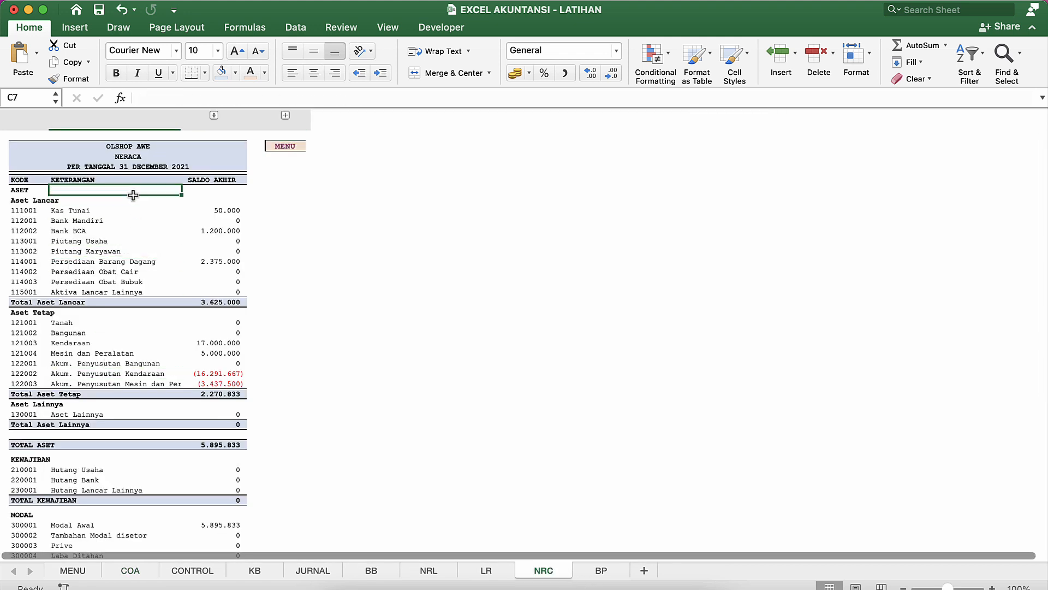
pyautogui.click(157, 167)
pyautogui.click(182, 233)
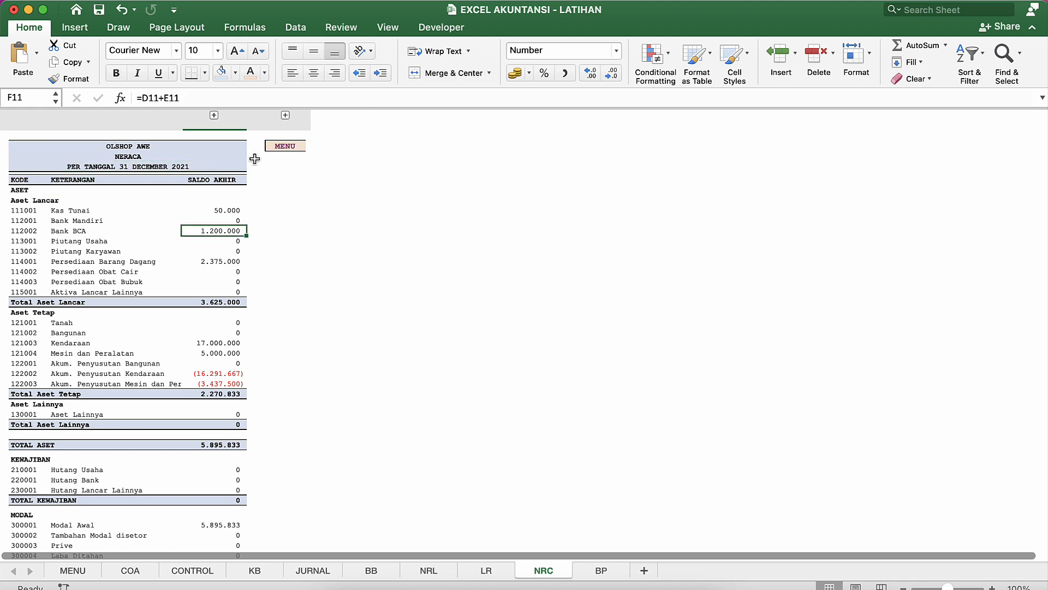
pyautogui.click(203, 200)
pyautogui.click(216, 241)
# Compare TOTAL ASET with TOTAL KEWAJIBAN DAN MODAL on the balance sheet and recheck the Aset Lancar balances.
pyautogui.scroll(-3, 216, 241)
pyautogui.scroll(3, 216, 241)
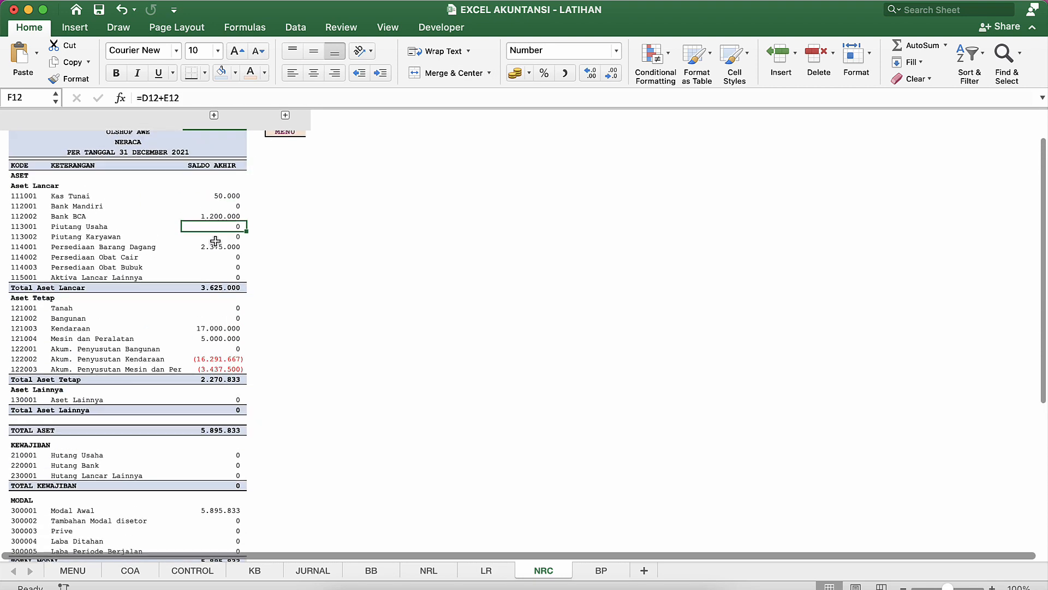
pyautogui.scroll(-6, 216, 241)
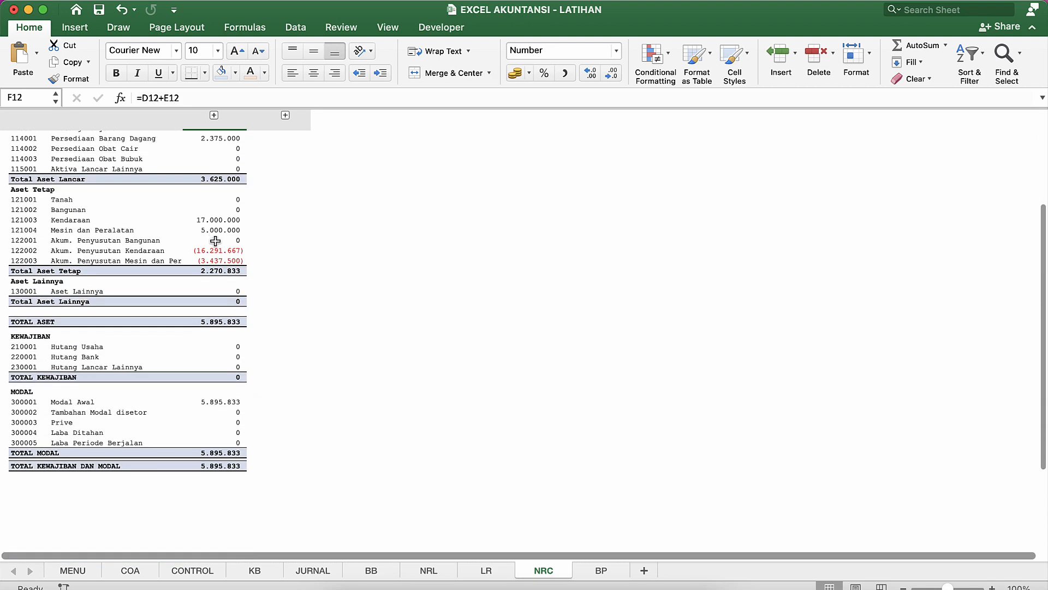
pyautogui.click(215, 323)
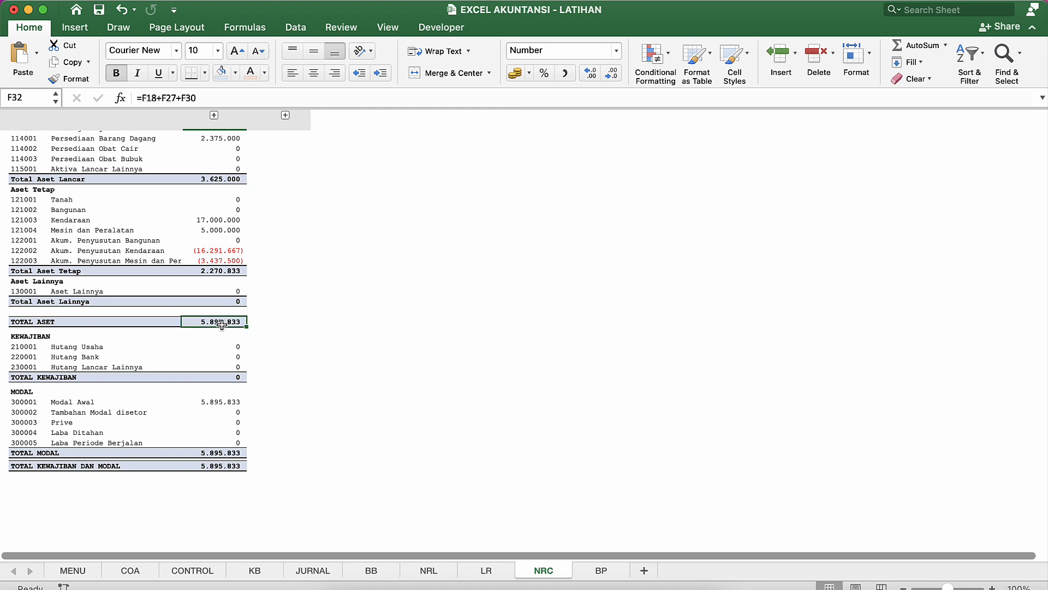
pyautogui.scroll(5, 219, 325)
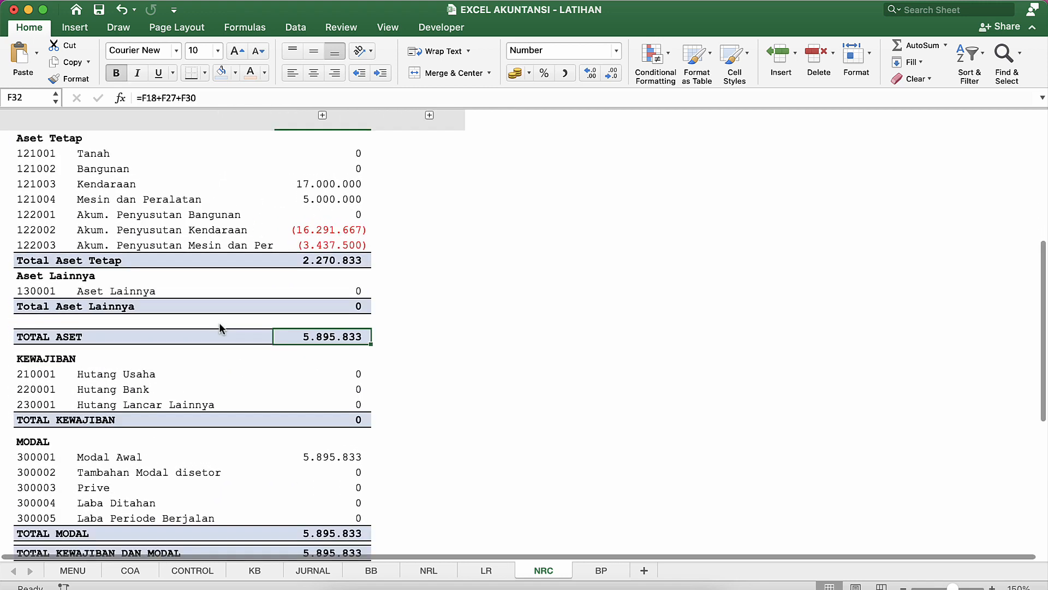
pyautogui.scroll(-3, 236, 290)
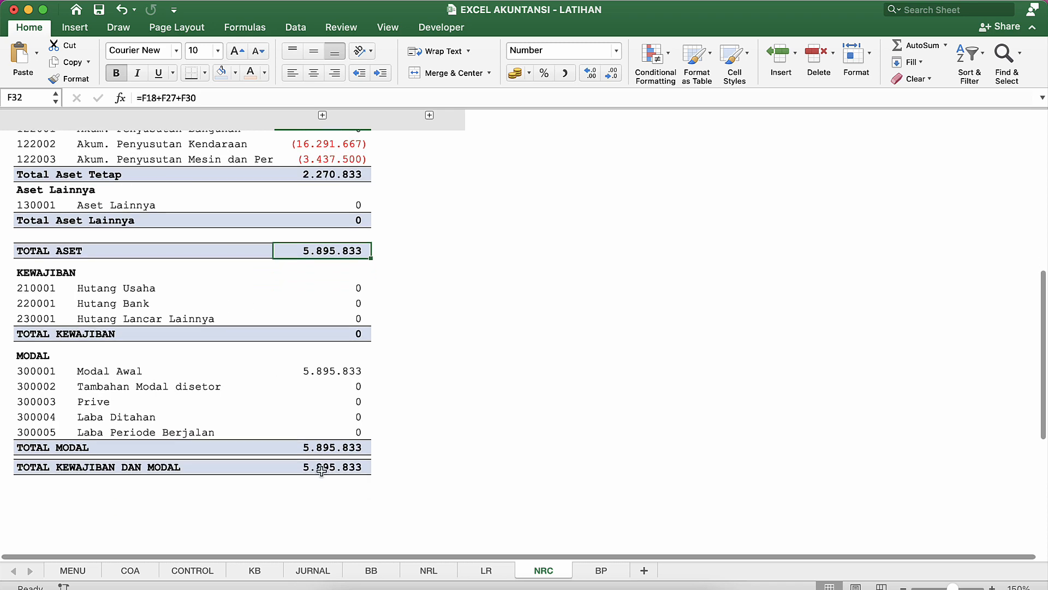
pyautogui.click(321, 470)
pyautogui.scroll(15, 265, 335)
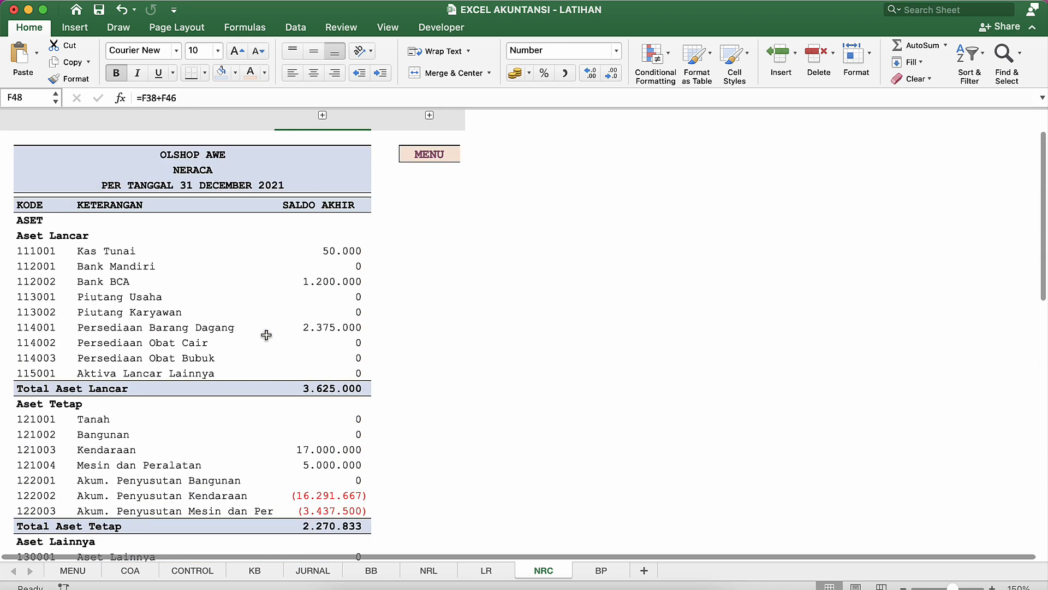
pyautogui.click(342, 266)
pyautogui.click(342, 296)
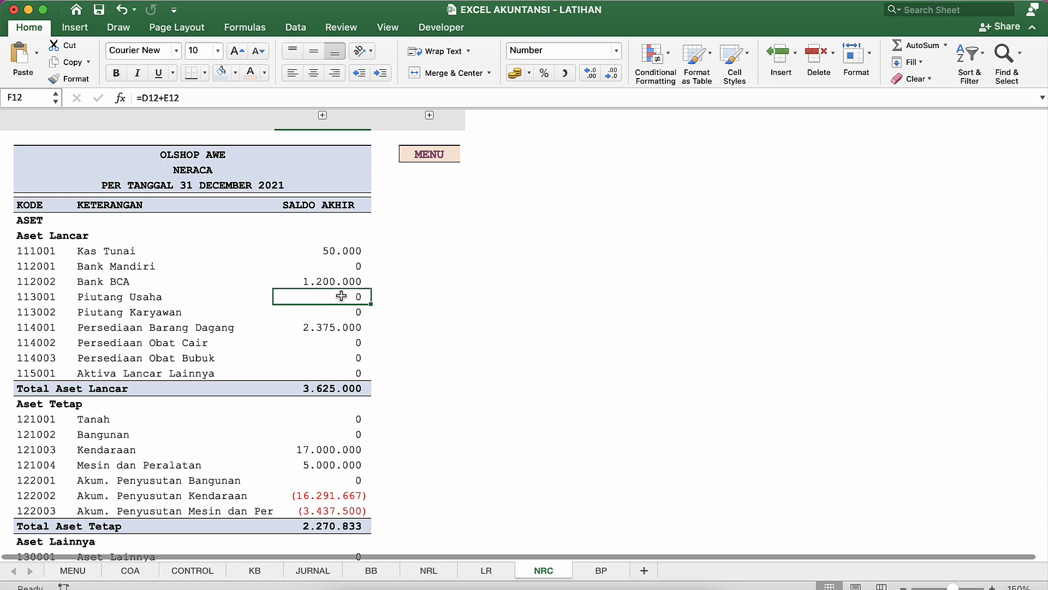
# Switch to the ExAct VS-02 UPDATE workbook, open its Neraca report and filter out the rows flagged 0.
pyautogui.click(335, 327)
pyautogui.click(336, 451)
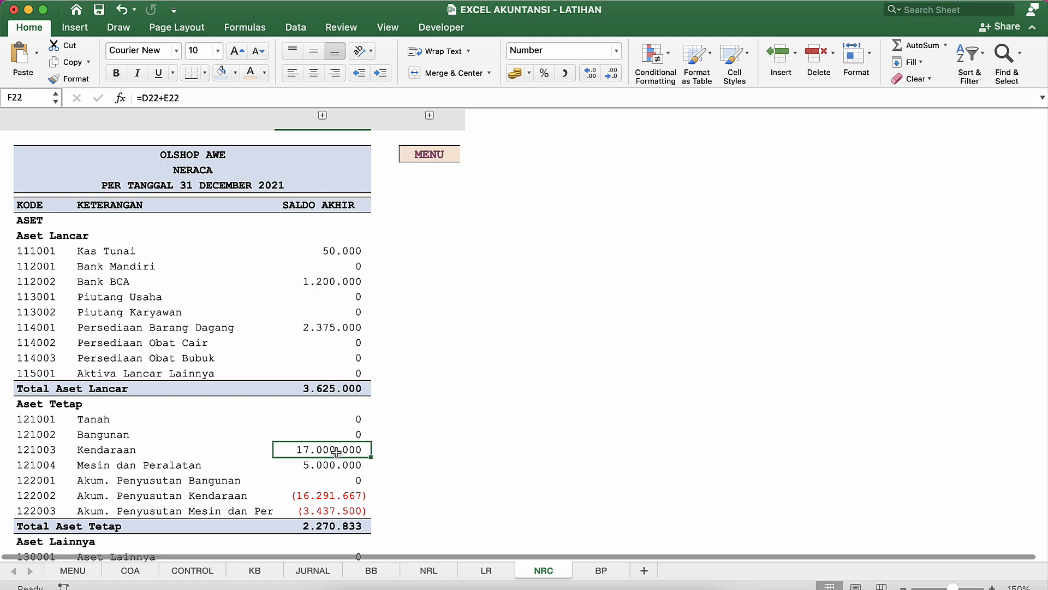
pyautogui.hotkey('ctrl', 'Down')
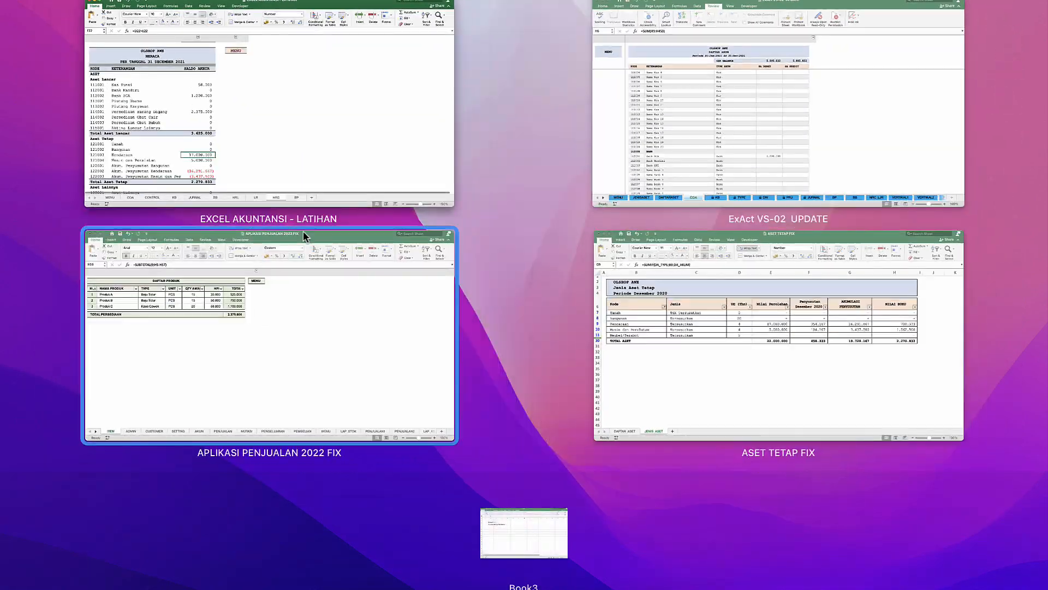
pyautogui.click(654, 142)
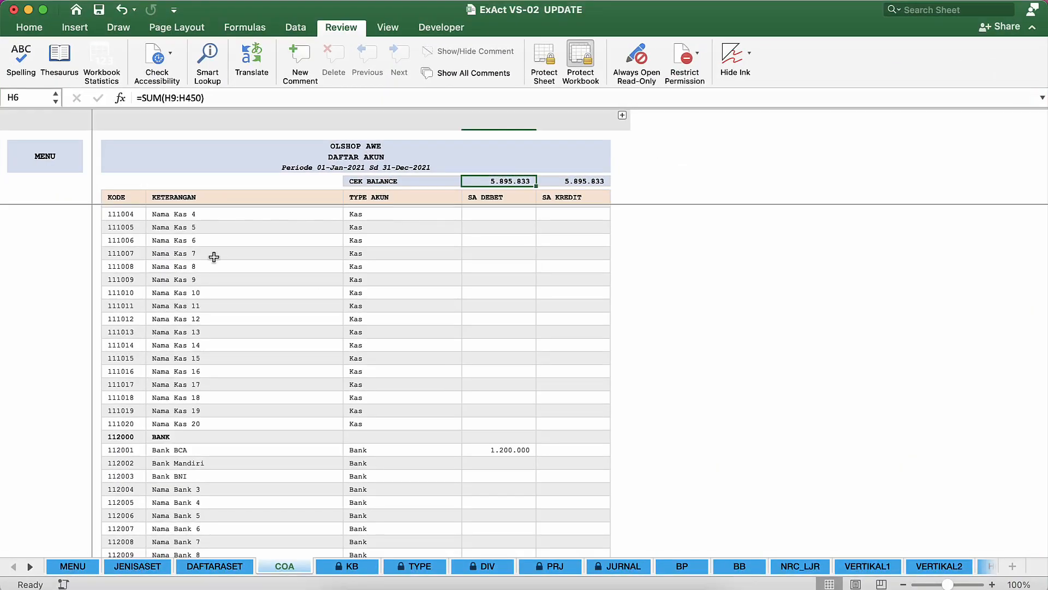
pyautogui.click(210, 253)
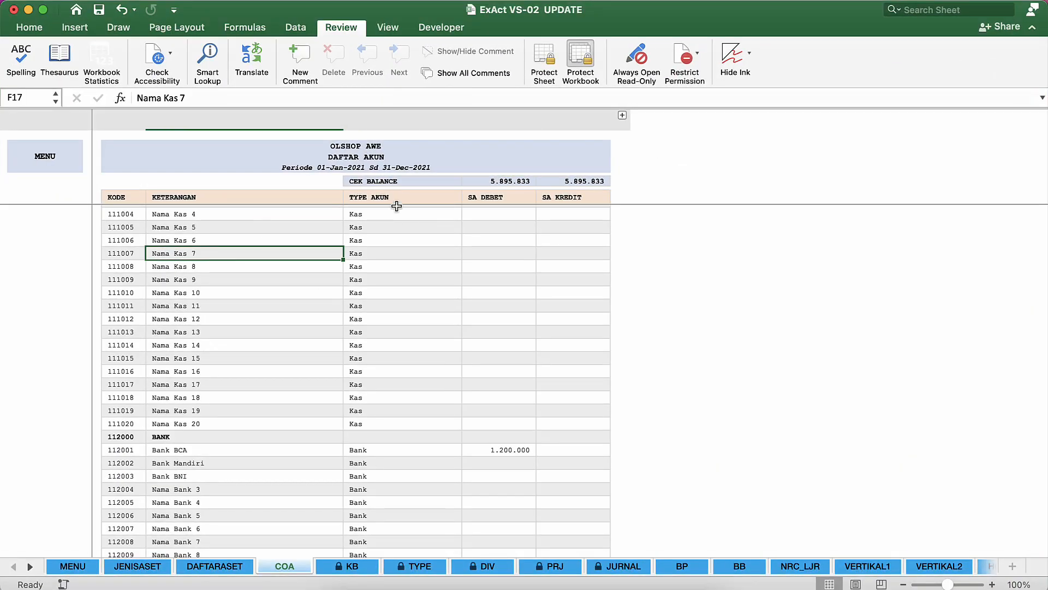
pyautogui.click(53, 166)
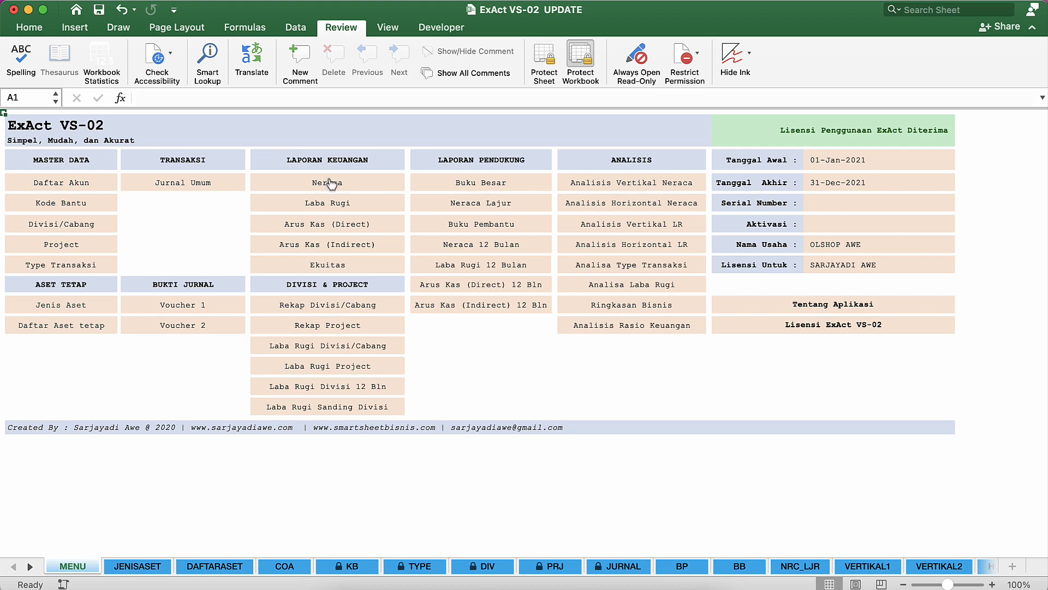
pyautogui.click(330, 183)
pyautogui.click(477, 187)
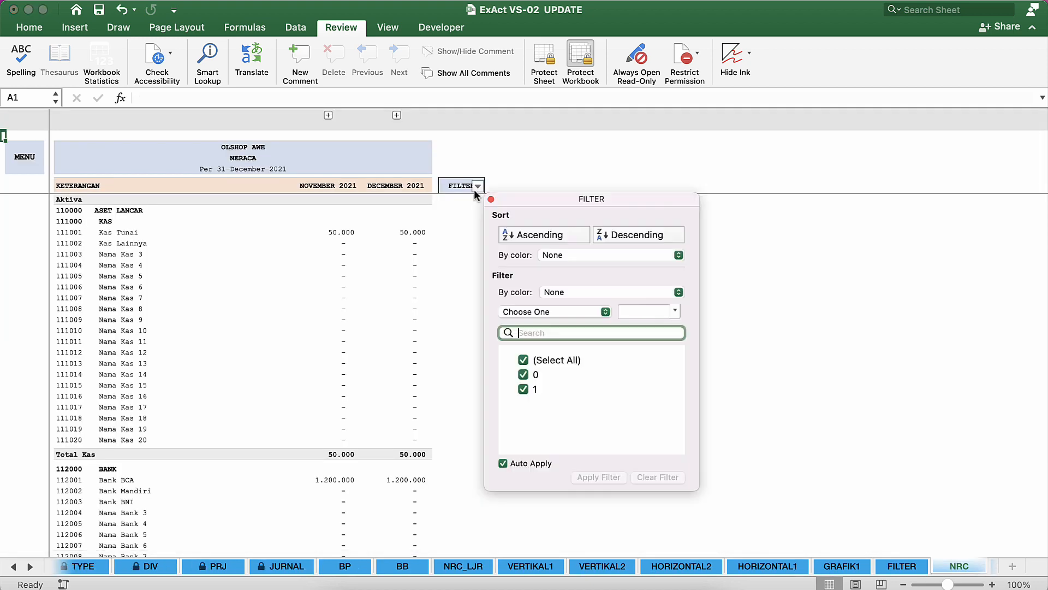
pyautogui.click(523, 374)
pyautogui.click(372, 343)
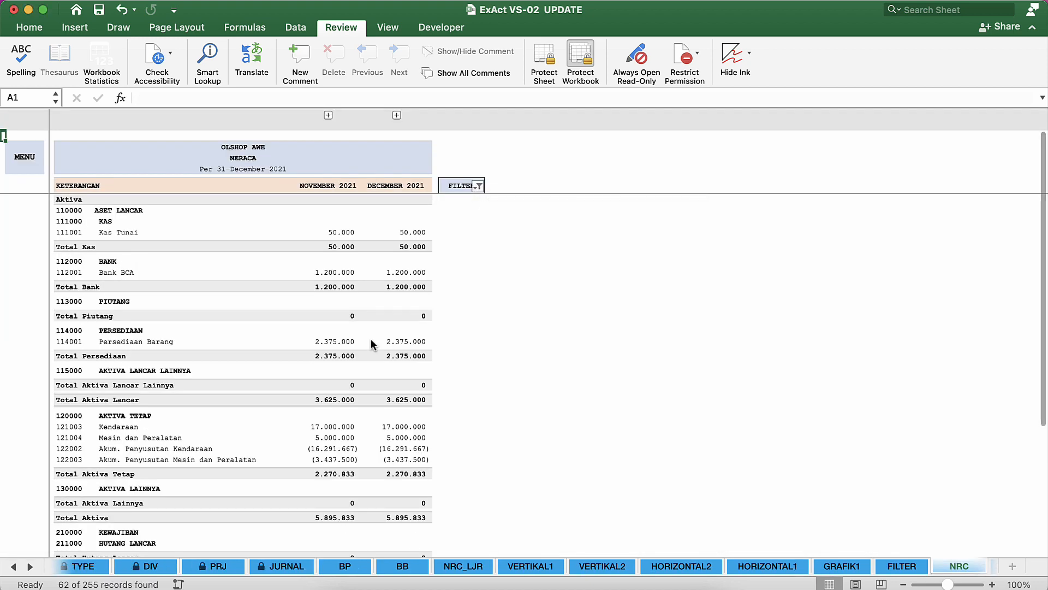
# Compare Total Aktiva with Total Kewajiban dan Modal on the filtered balance sheet and check the account balances.
pyautogui.scroll(-10, 372, 342)
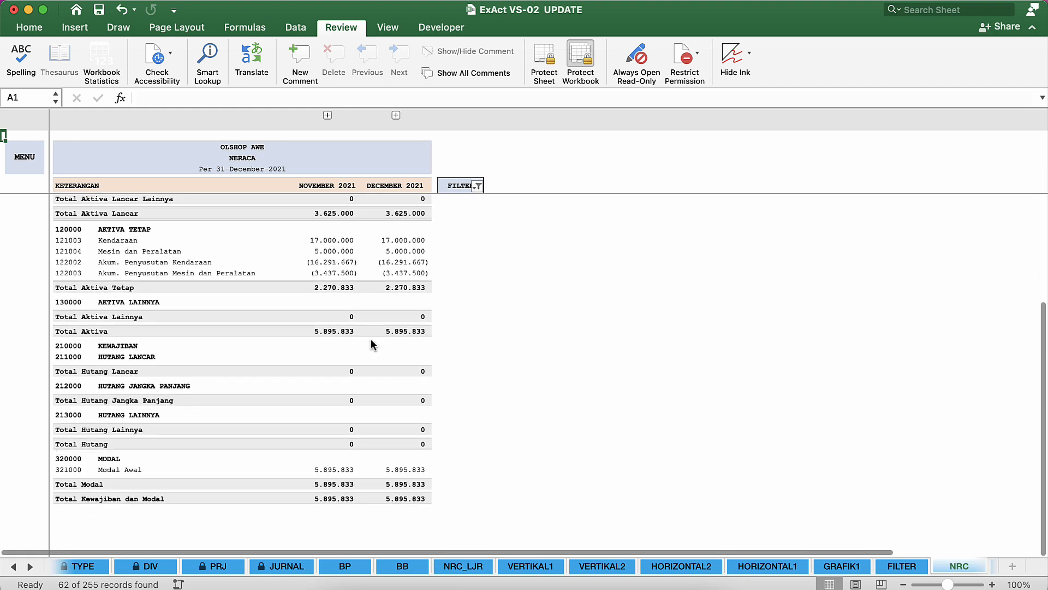
pyautogui.scroll(5, 371, 343)
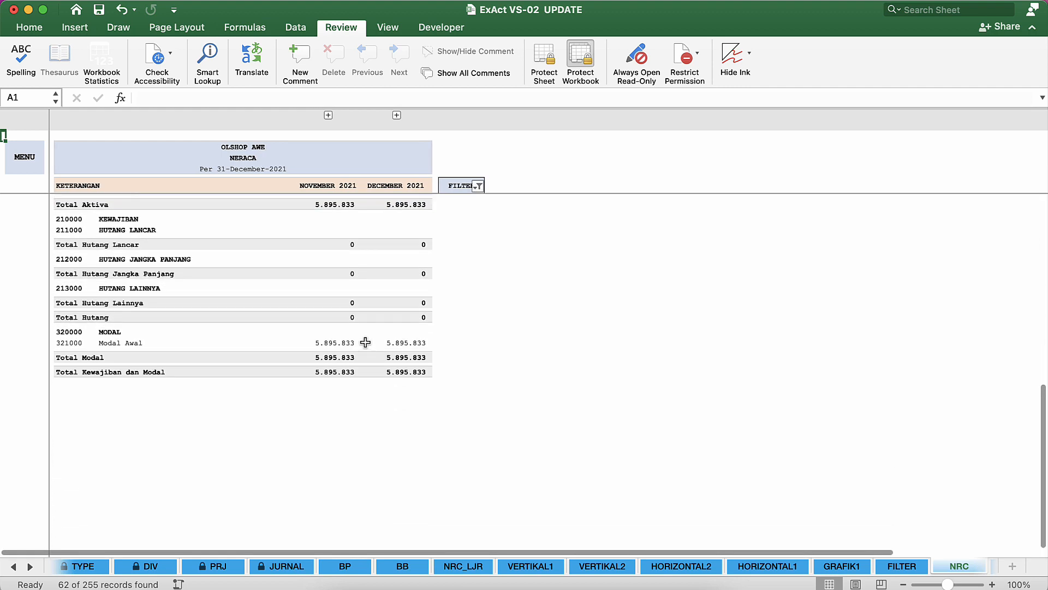
pyautogui.scroll(-3, 366, 343)
pyautogui.scroll(3, 363, 342)
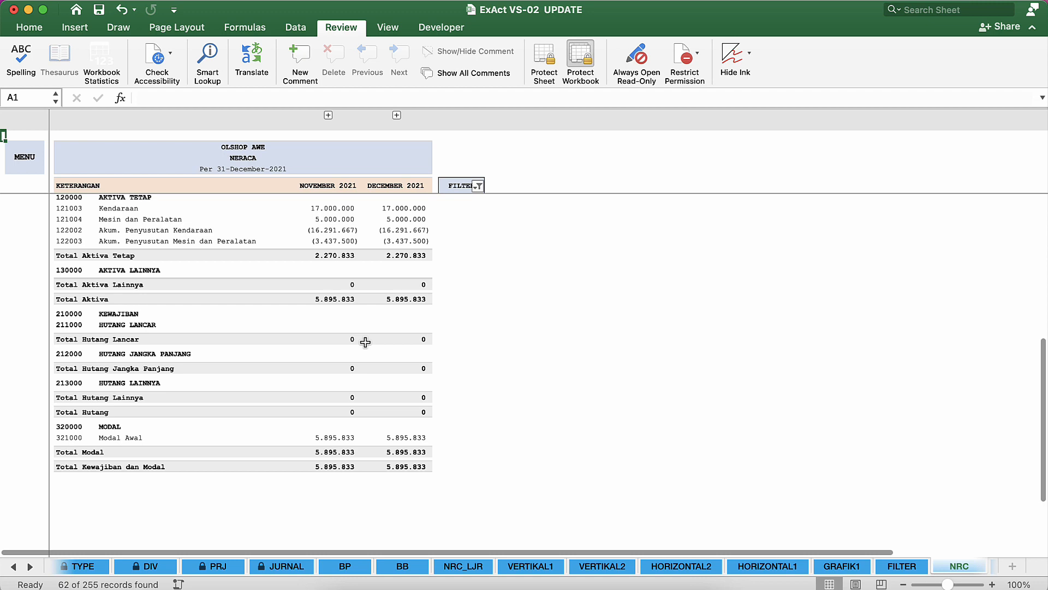
pyautogui.click(333, 470)
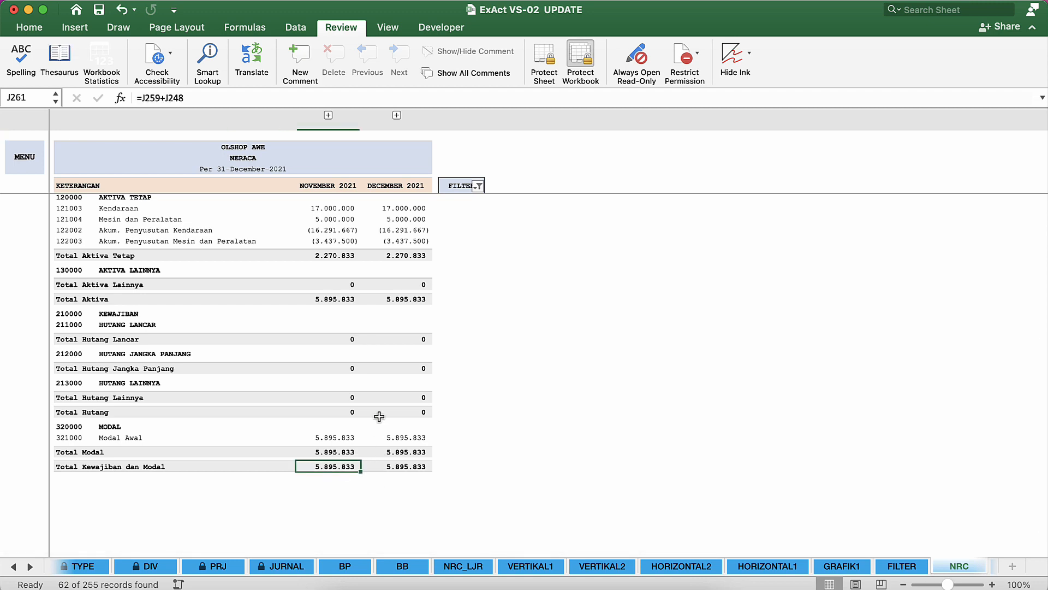
pyautogui.scroll(10, 379, 416)
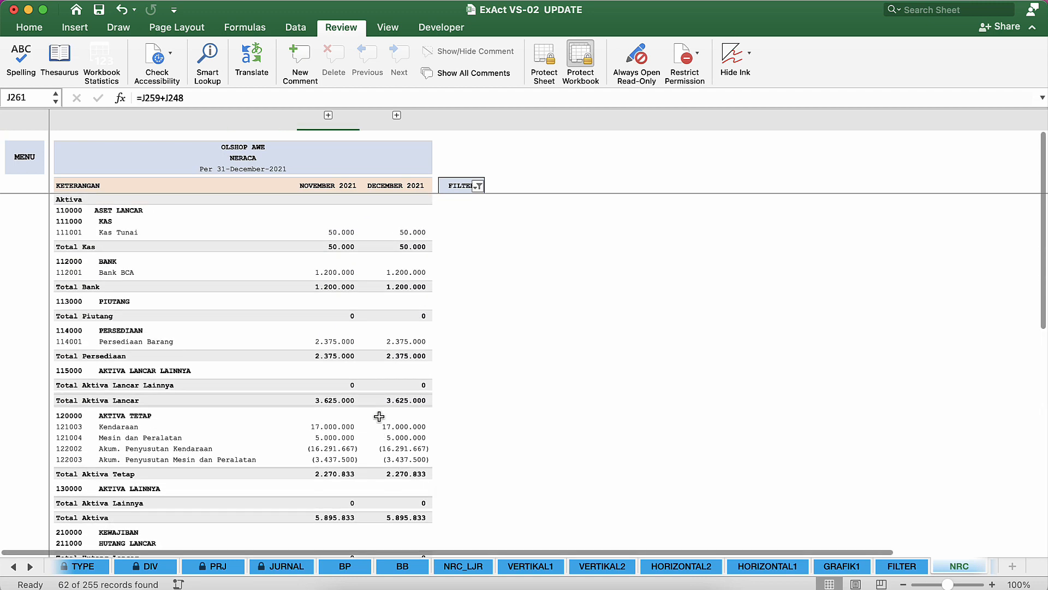
pyautogui.scroll(-2, 348, 487)
pyautogui.click(331, 498)
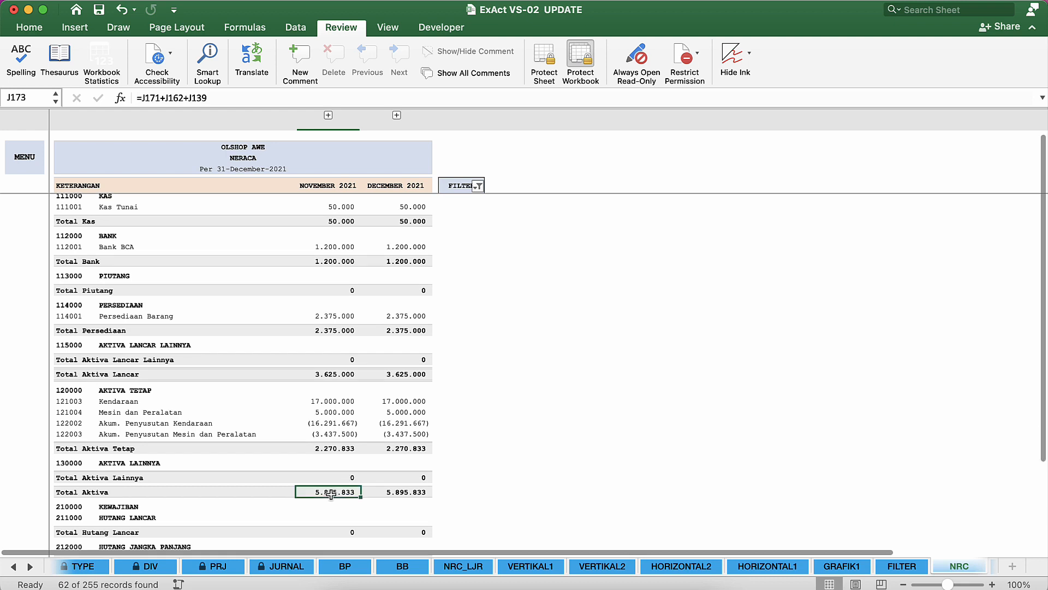
pyautogui.scroll(2, 331, 494)
pyautogui.scroll(-8, 331, 494)
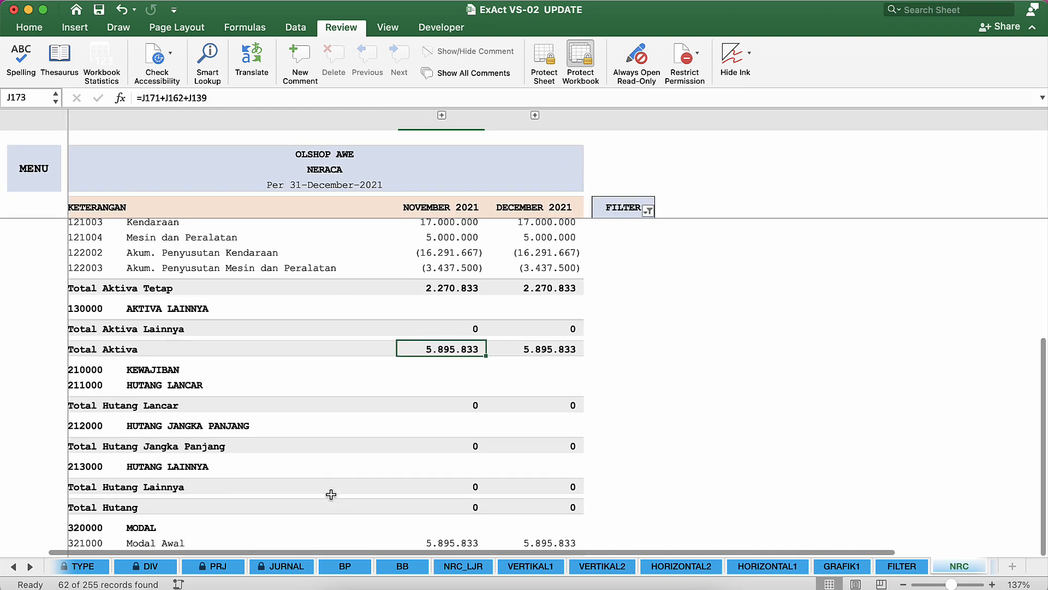
pyautogui.scroll(-3, 331, 494)
pyautogui.scroll(6, 331, 494)
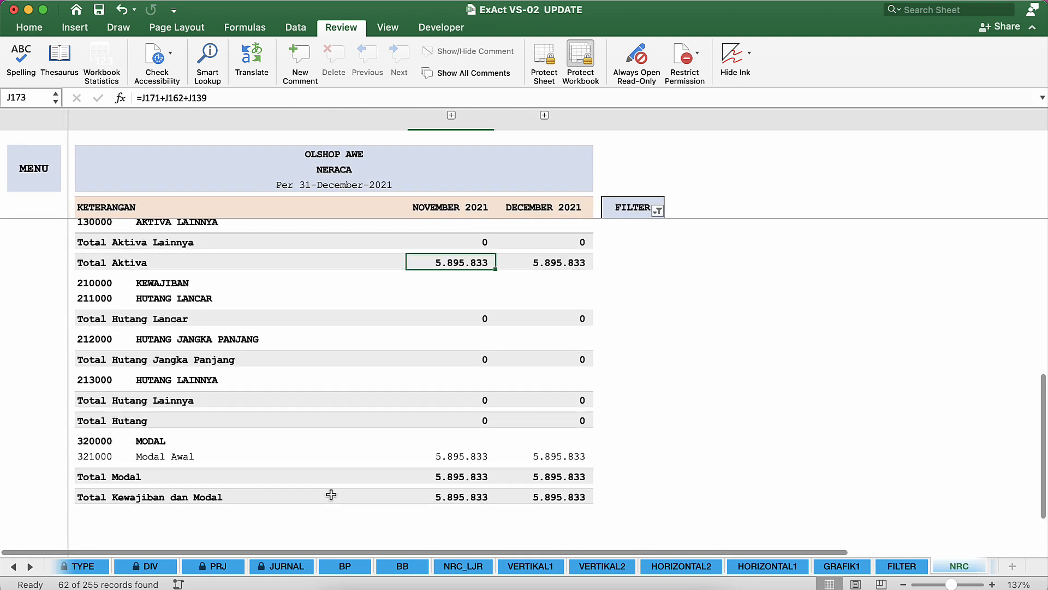
# Return to the ExAct main menu, open the Jurnal Umum sheet and examine its first entry rows.
pyautogui.click(55, 162)
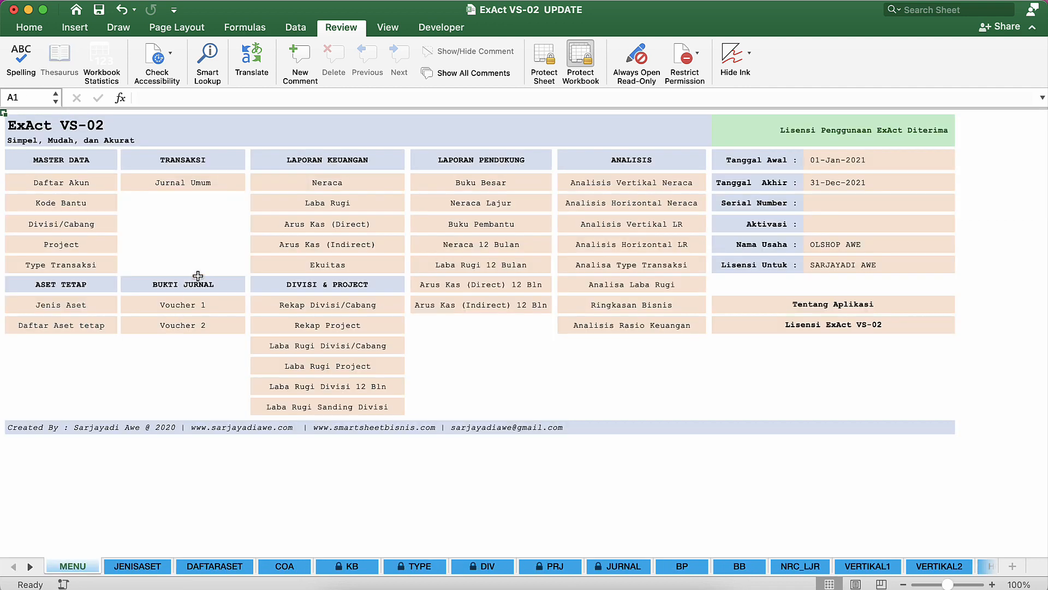
pyautogui.click(196, 251)
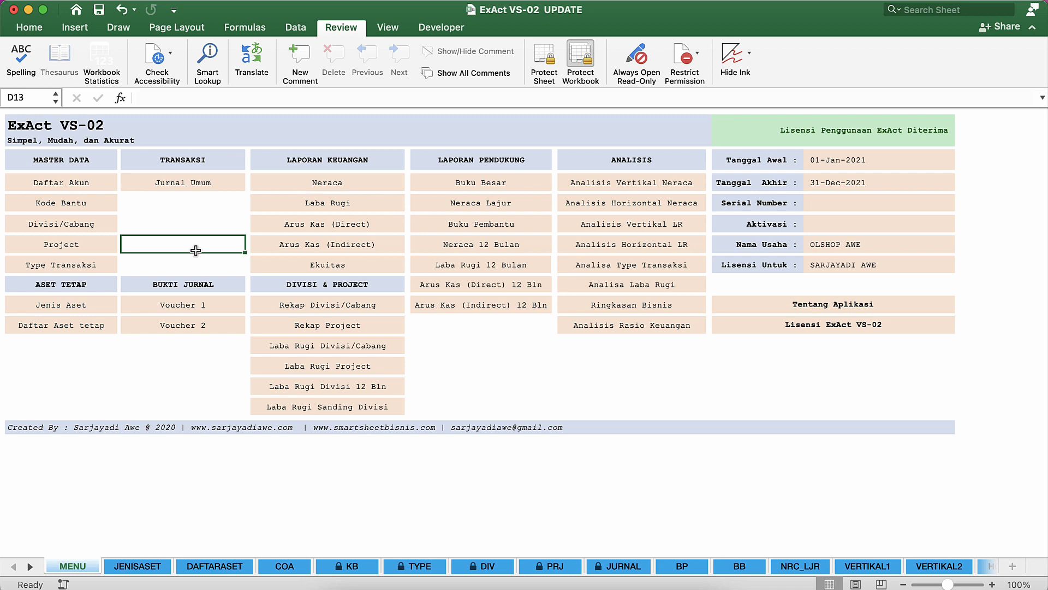
pyautogui.click(169, 215)
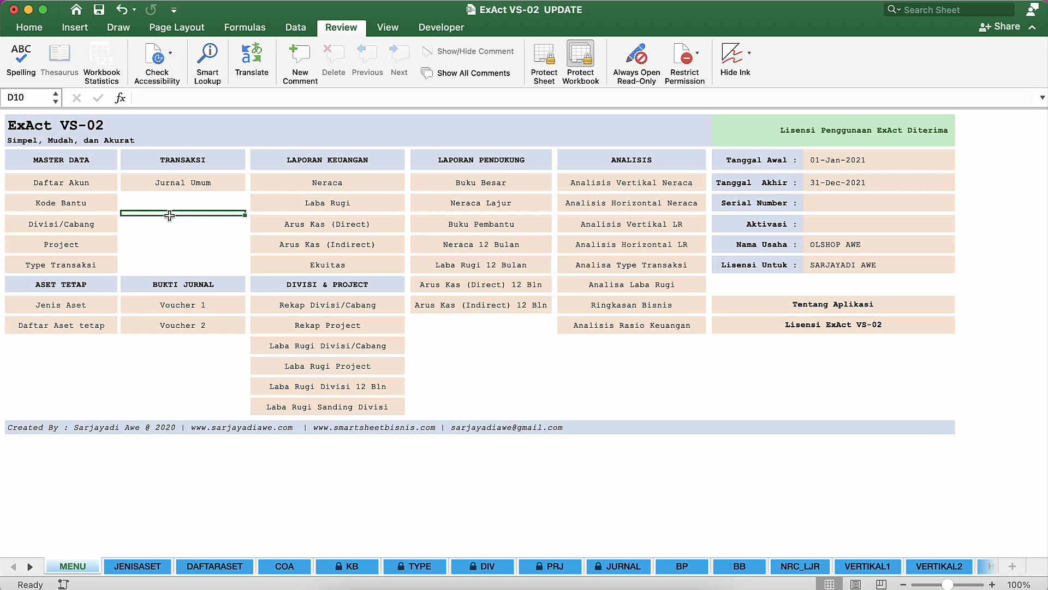
pyautogui.click(159, 259)
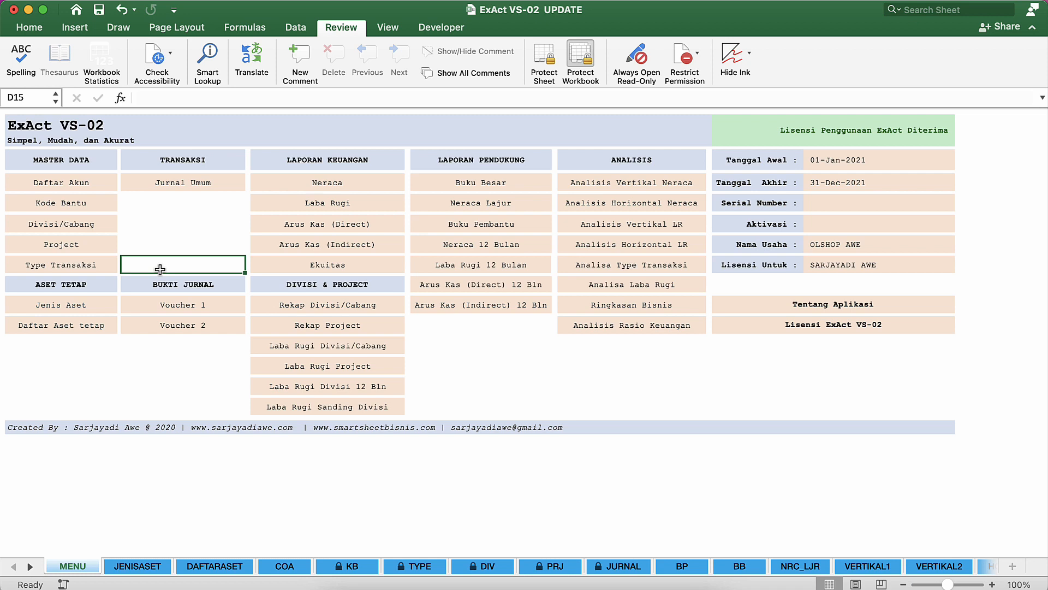
pyautogui.click(190, 189)
pyautogui.click(125, 235)
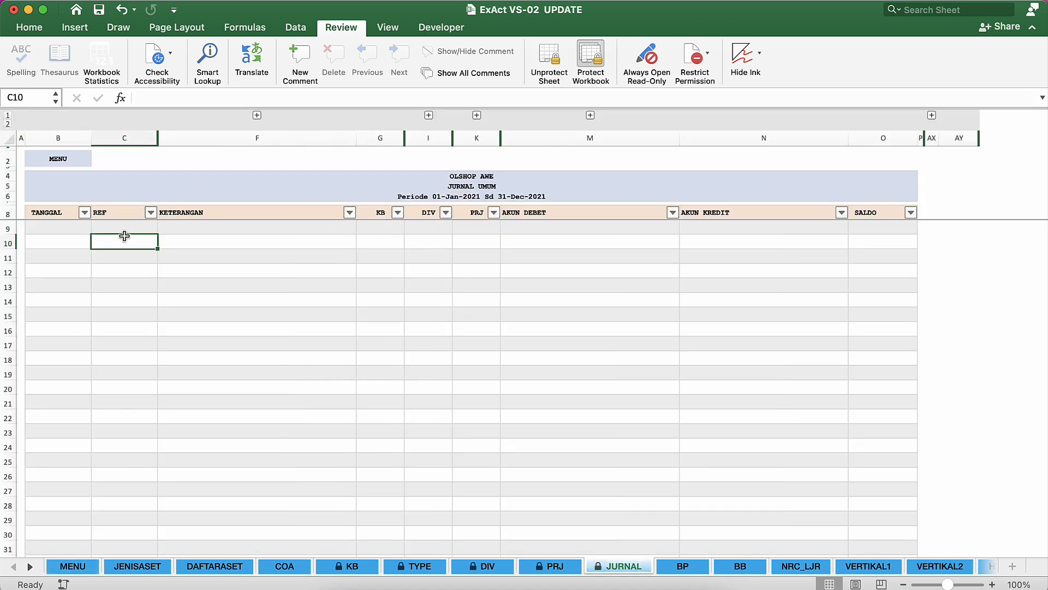
pyautogui.click(67, 234)
pyautogui.click(85, 254)
pyautogui.click(77, 228)
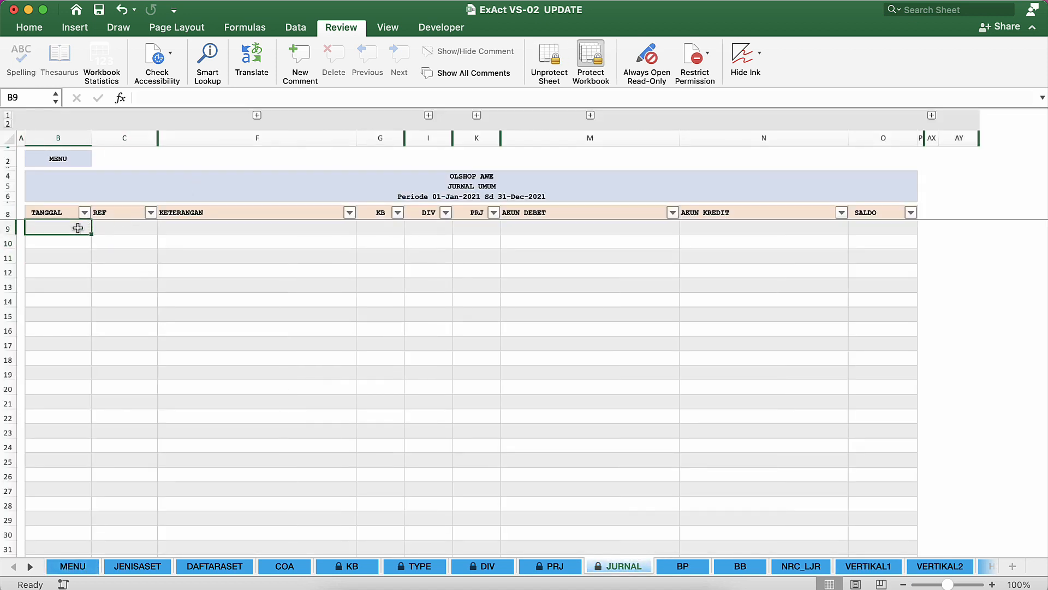
pyautogui.click(80, 245)
pyautogui.click(79, 226)
# Switch to the APLIKASI PENJUALAN 2022 FIX workbook and open its main menu to review the TRANSAKSI options.
pyautogui.hotkey('ctrl', 'Up')
pyautogui.click(175, 307)
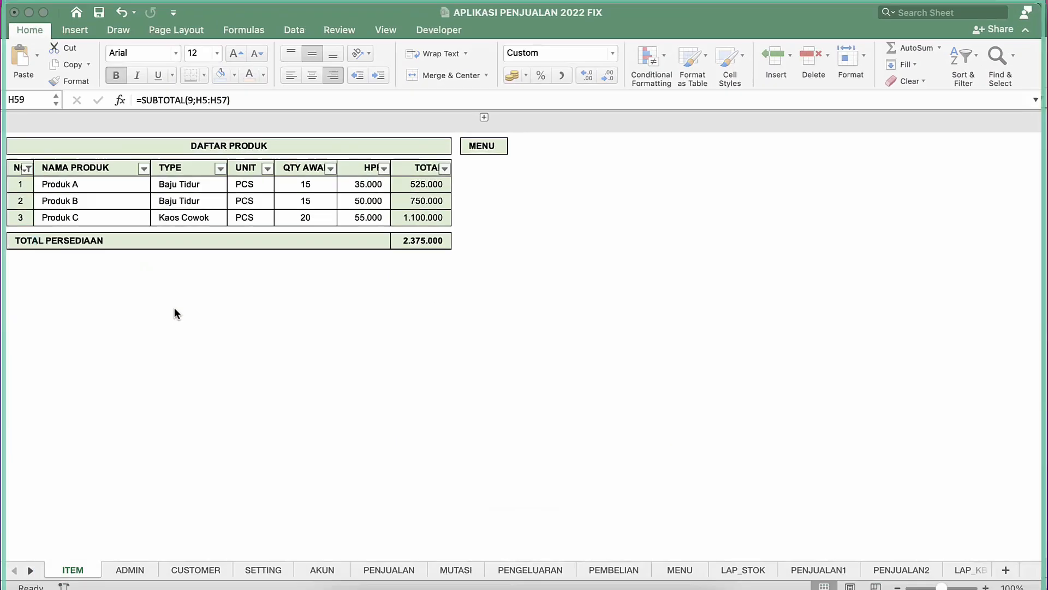
pyautogui.click(488, 149)
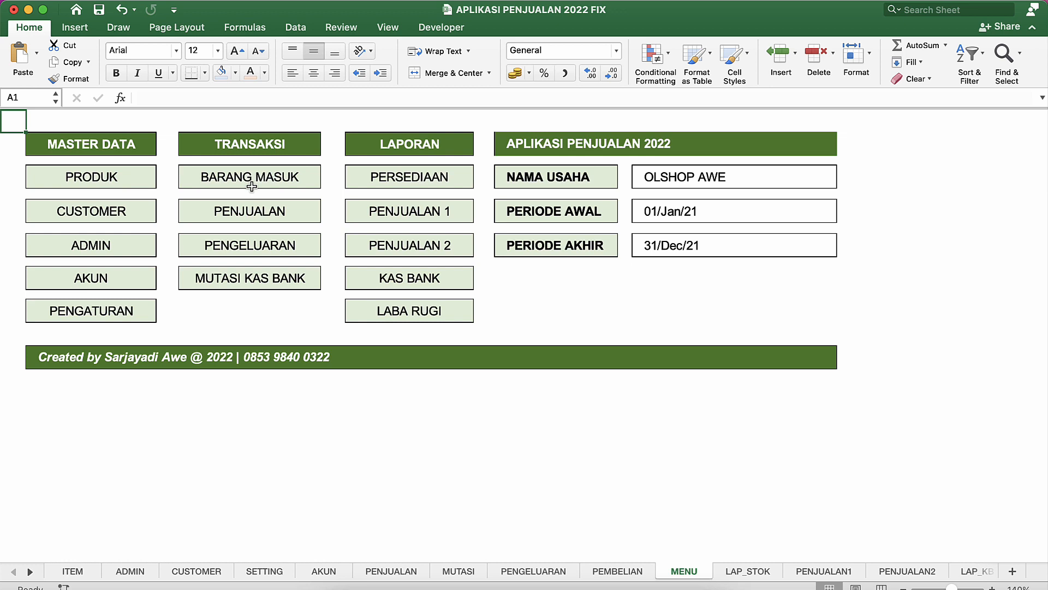
pyautogui.click(305, 243)
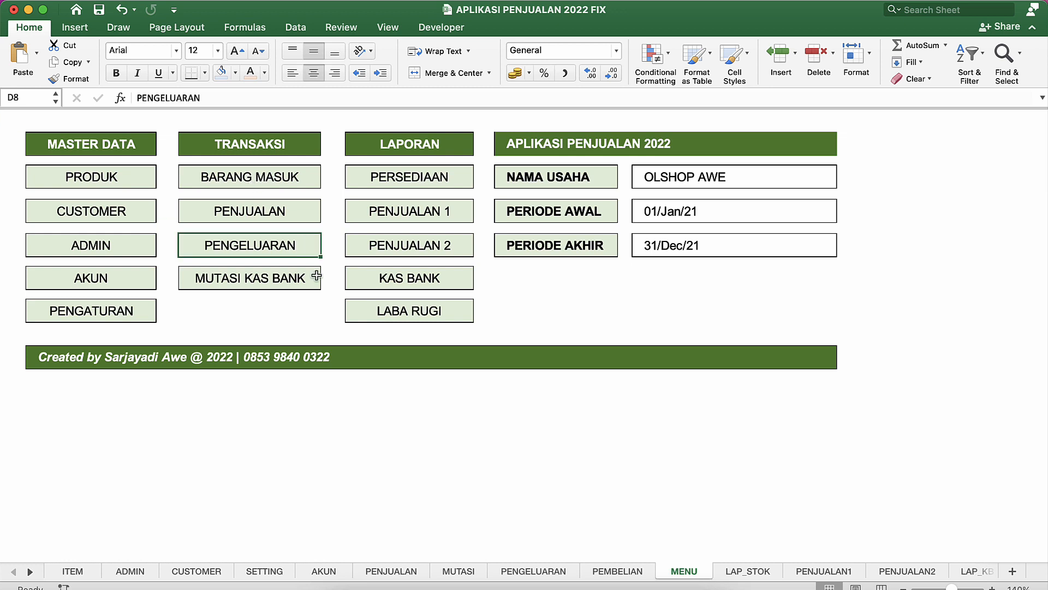
pyautogui.click(316, 280)
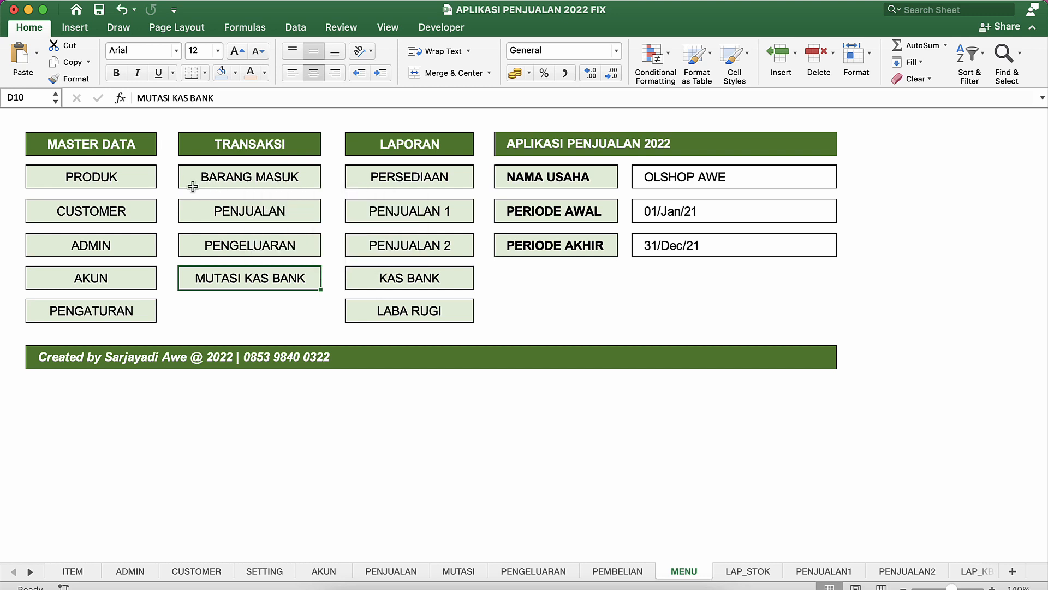
pyautogui.click(174, 180)
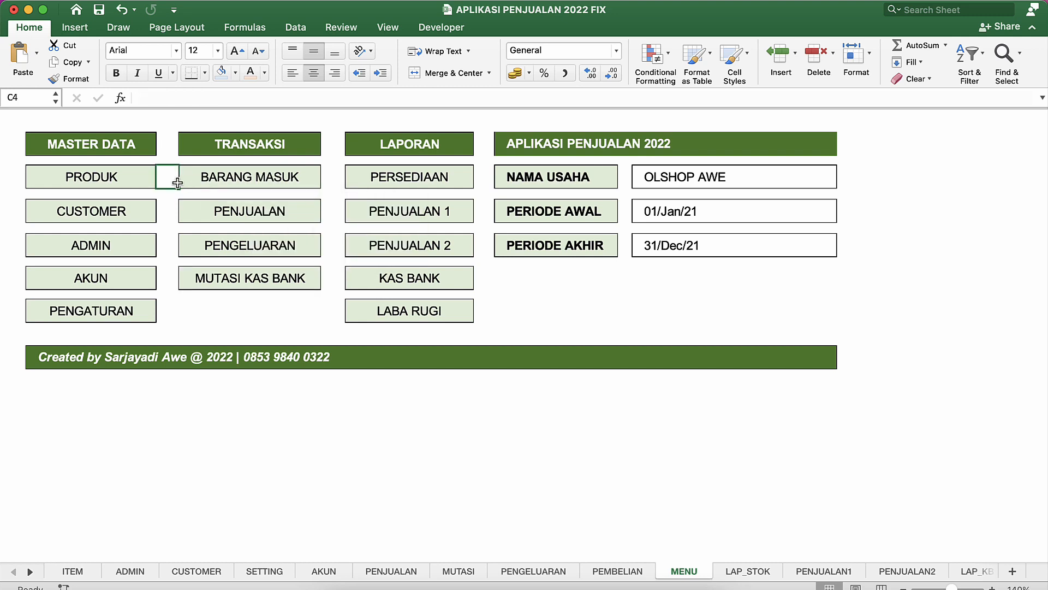
pyautogui.click(187, 182)
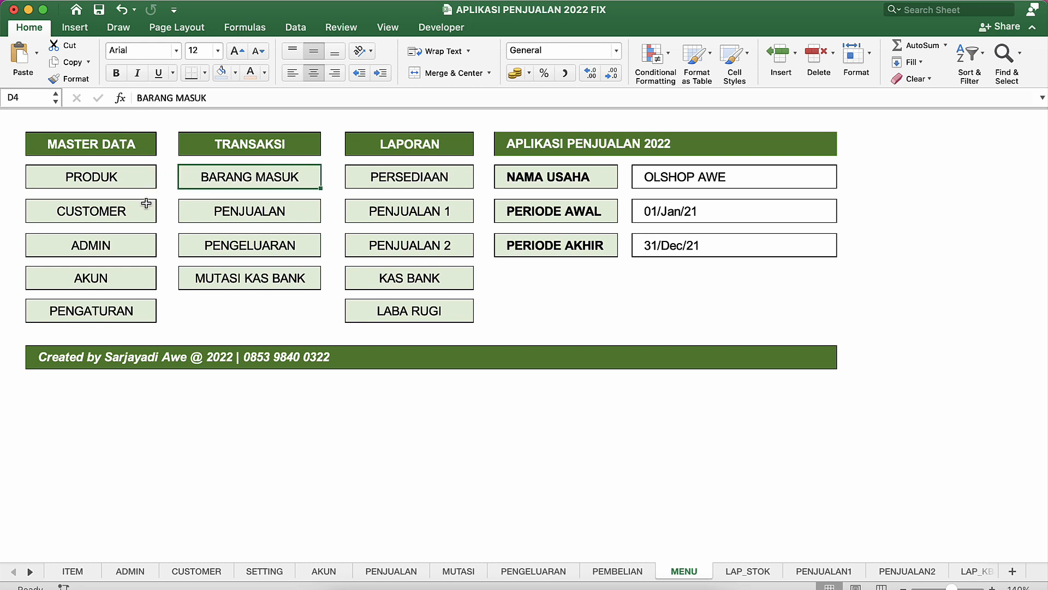
# Open the customer list and rename the first customer as Umum.
pyautogui.click(121, 215)
pyautogui.click(144, 195)
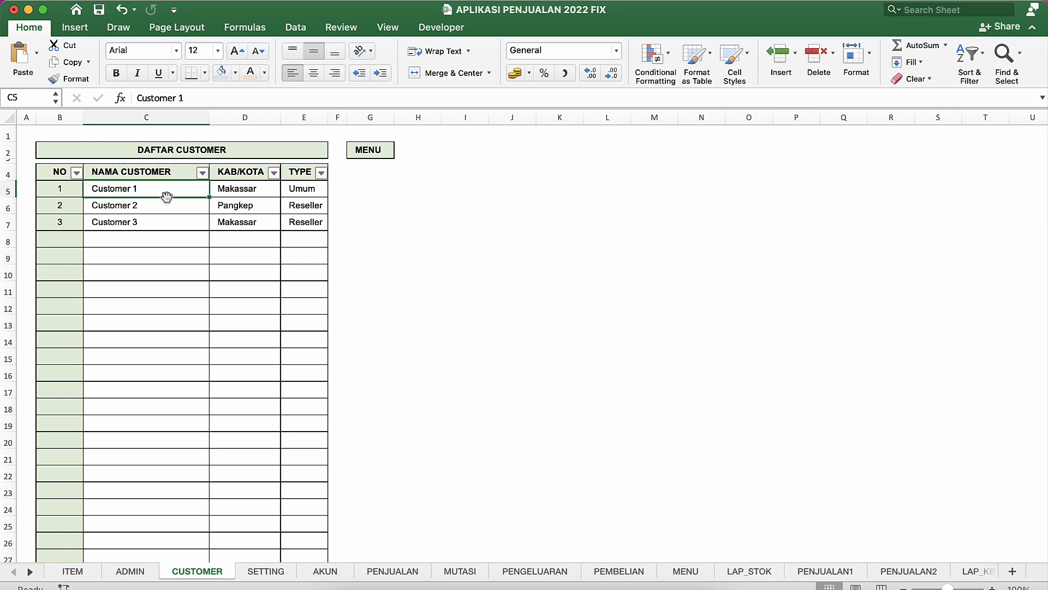
pyautogui.write('Umum')
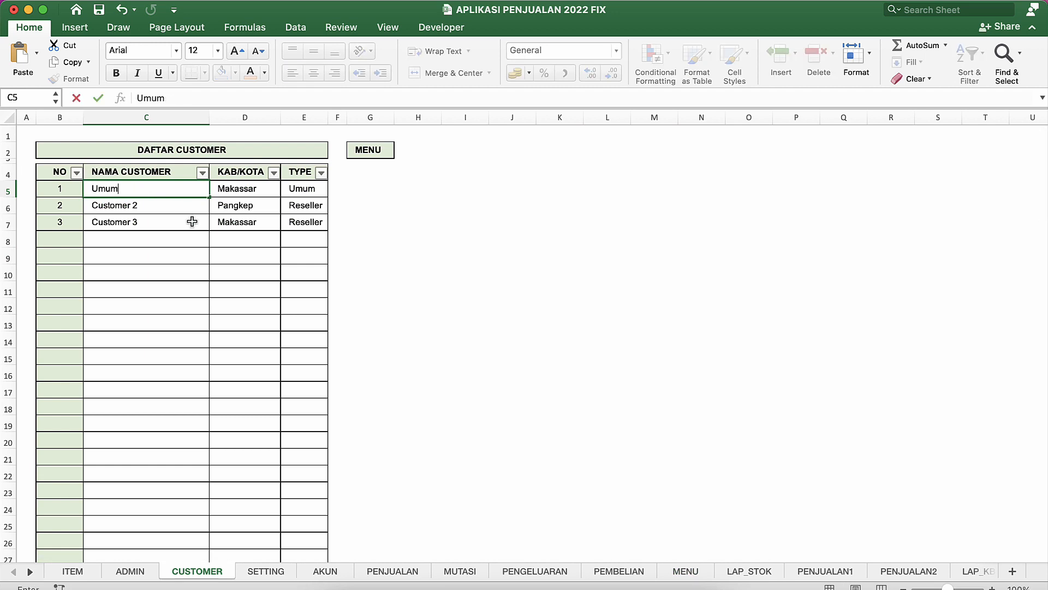
pyautogui.press('Return')
# Return to the main menu, open the BARANG MASUK purchase list and go through the sample entries up to Qty.
pyautogui.click(366, 150)
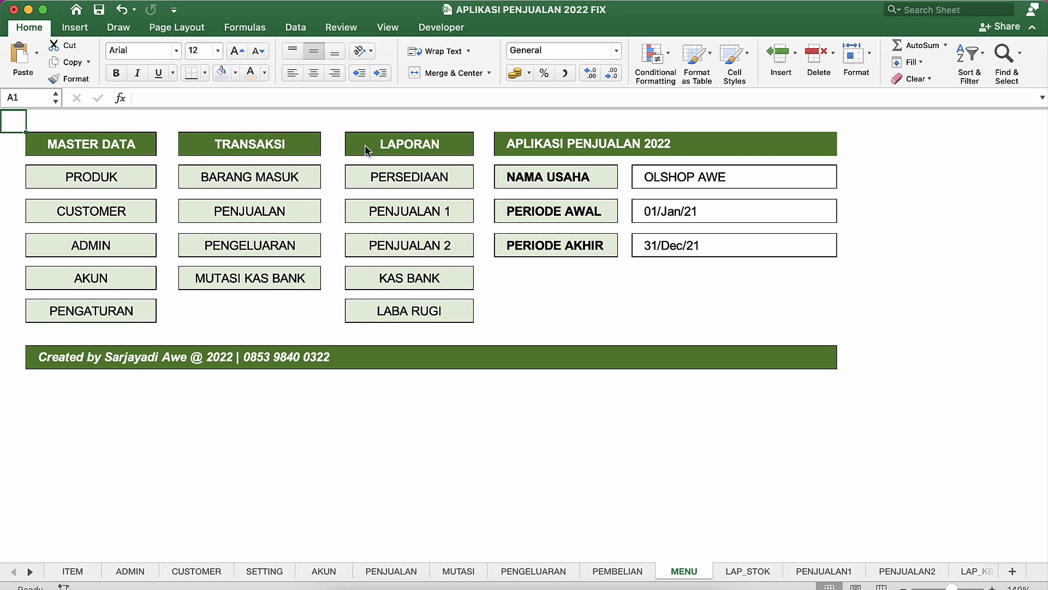
pyautogui.click(285, 181)
pyautogui.click(84, 209)
pyautogui.hotkey('shift', 'Right')
pyautogui.hotkey('shift', 'Right')
pyautogui.hotkey('shift', 'Right')
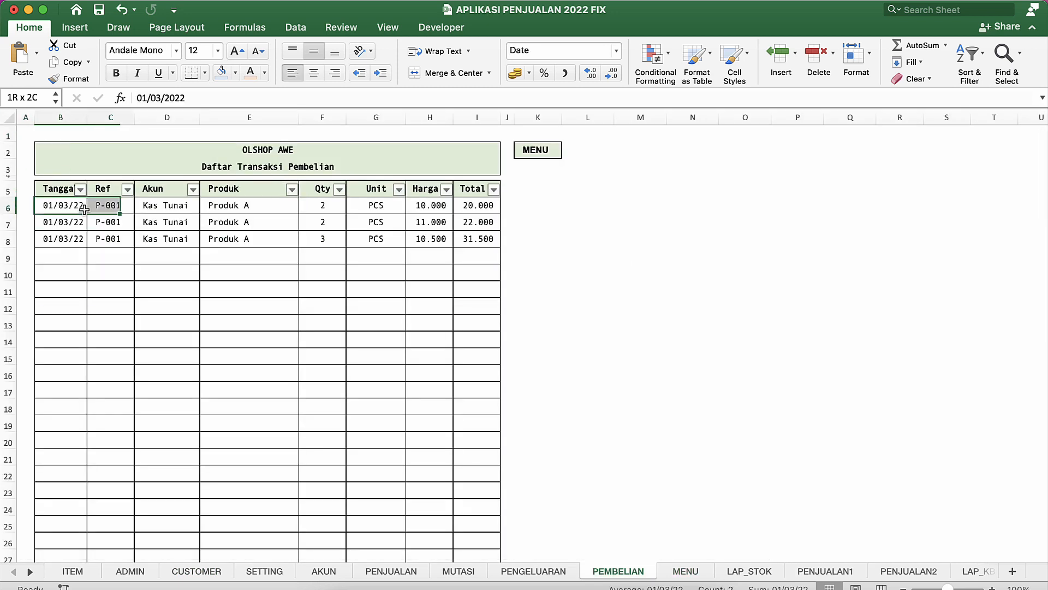
pyautogui.press('Down')
pyautogui.press('Right')
pyautogui.press('Right')
pyautogui.press('Right')
pyautogui.press('Right')
pyautogui.press('Right')
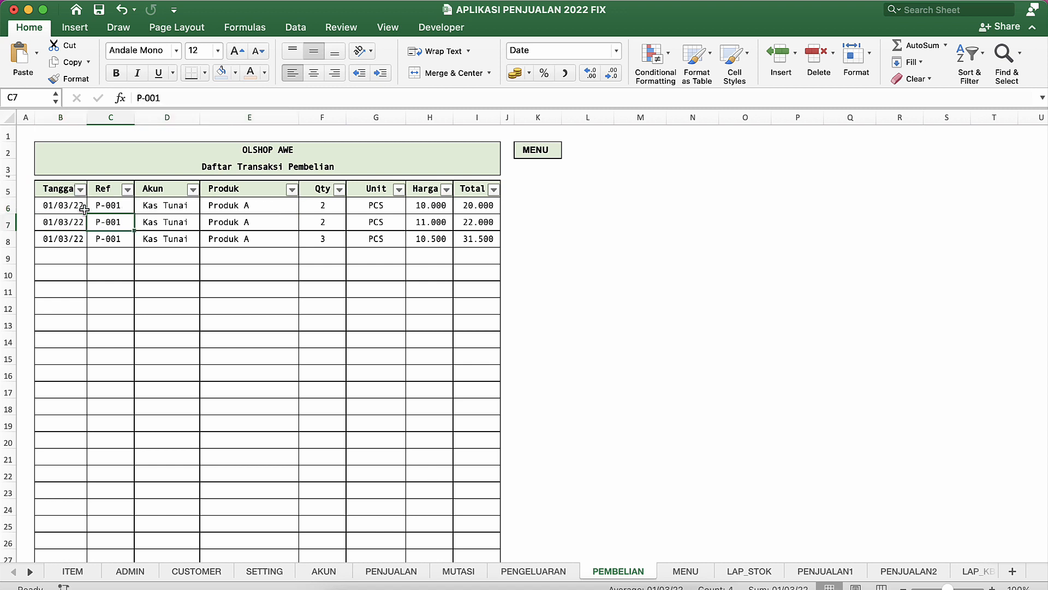
pyautogui.press('Left')
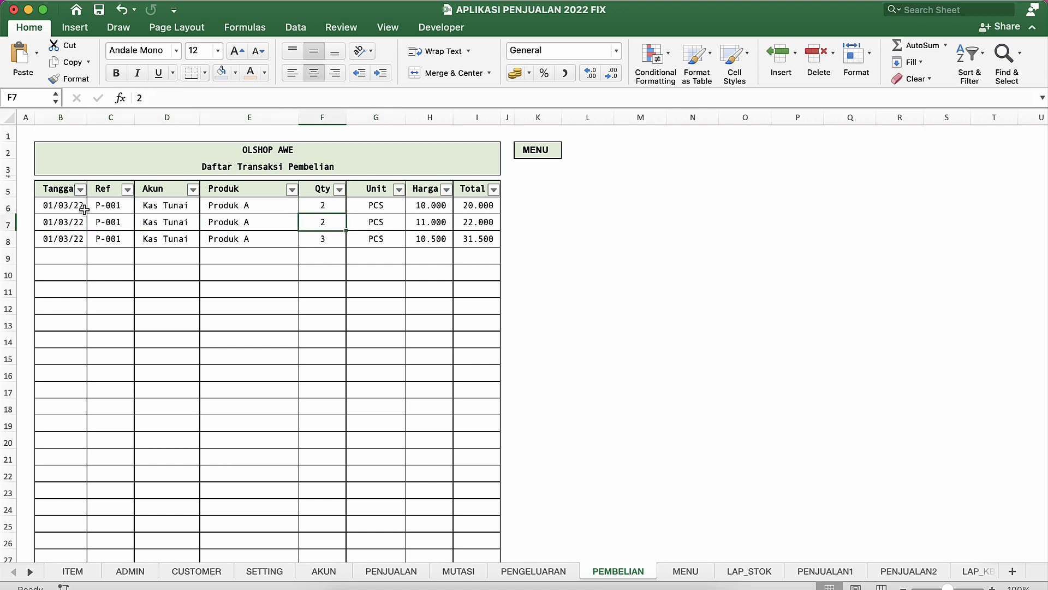
# Clear the date, reference, account, product and quantity of the three sample purchases in B6:F8.
pyautogui.press('Up')
pyautogui.hotkey('shift', 'Left')
pyautogui.hotkey('shift', 'Left')
pyautogui.hotkey('shift', 'Left')
pyautogui.hotkey('shift', 'Left')
pyautogui.hotkey('shift', 'Down')
pyautogui.hotkey('shift', 'Down')
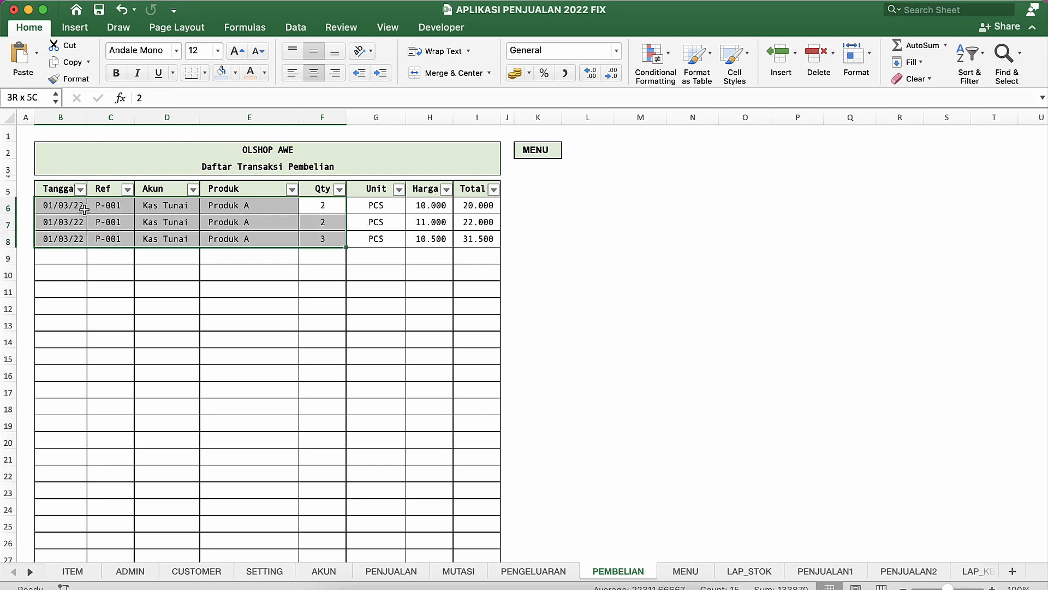
pyautogui.press('Delete')
# Clear the remaining sample purchase prices in the Harga column, cells H6:H9.
pyautogui.press('Right')
pyautogui.press('Right')
pyautogui.press('Right')
pyautogui.press('Left')
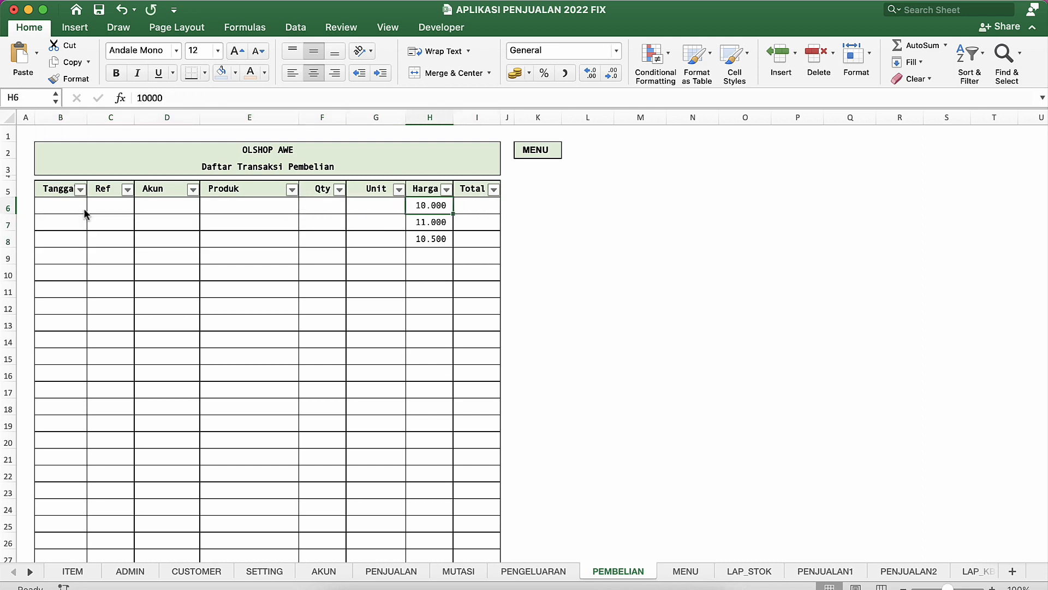
pyautogui.hotkey('shift', 'Down')
pyautogui.hotkey('shift', 'Down')
pyautogui.hotkey('shift', 'Down')
pyautogui.press('Delete')
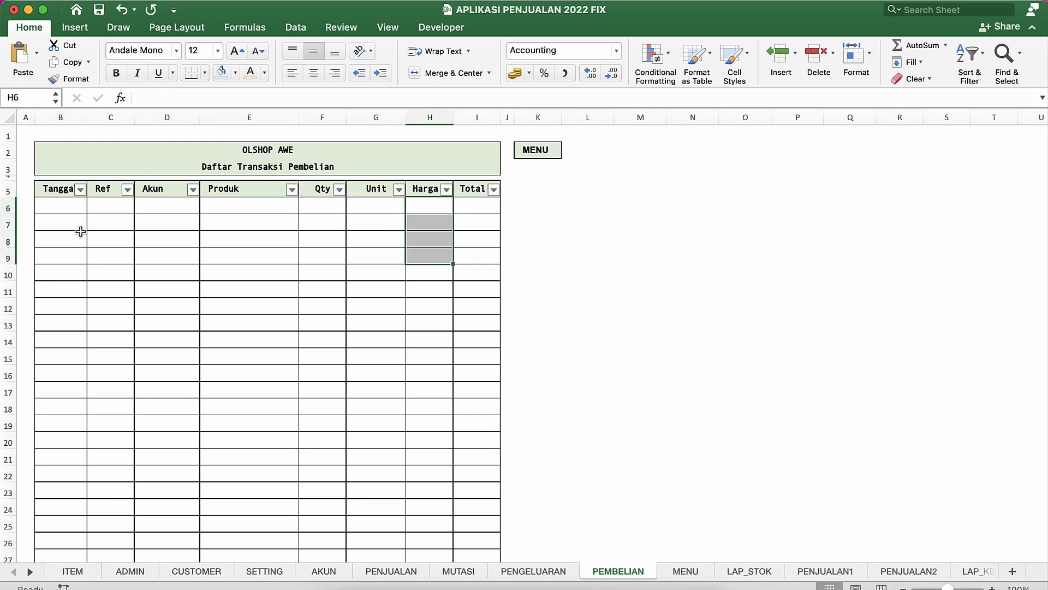
# Start the first purchase in row 6 with the date 1/1/2021 and the reference PB-001.
pyautogui.click(75, 212)
pyautogui.write('1/1/21')
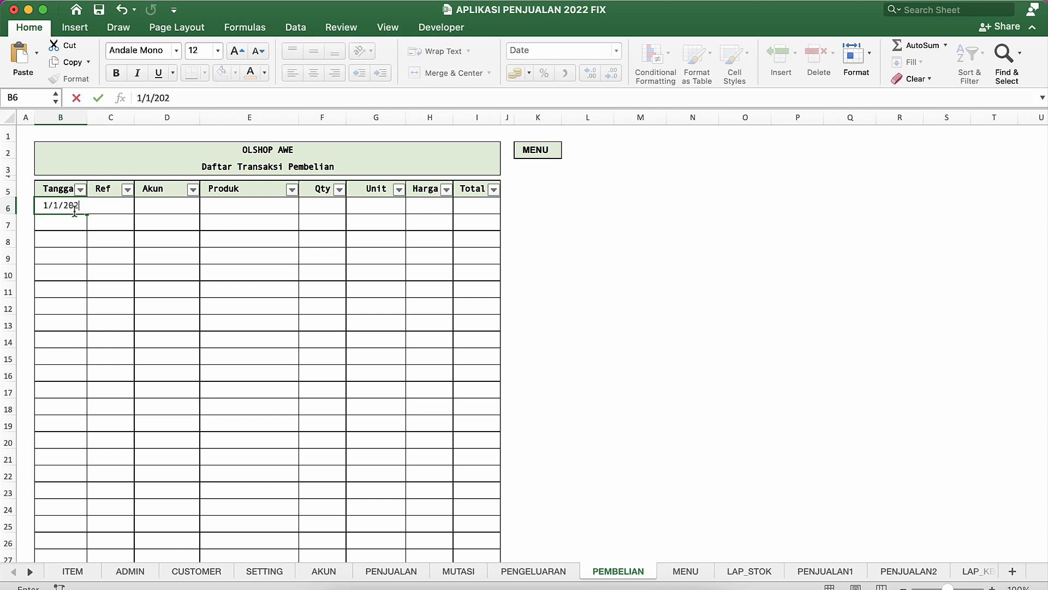
pyautogui.press('Return')
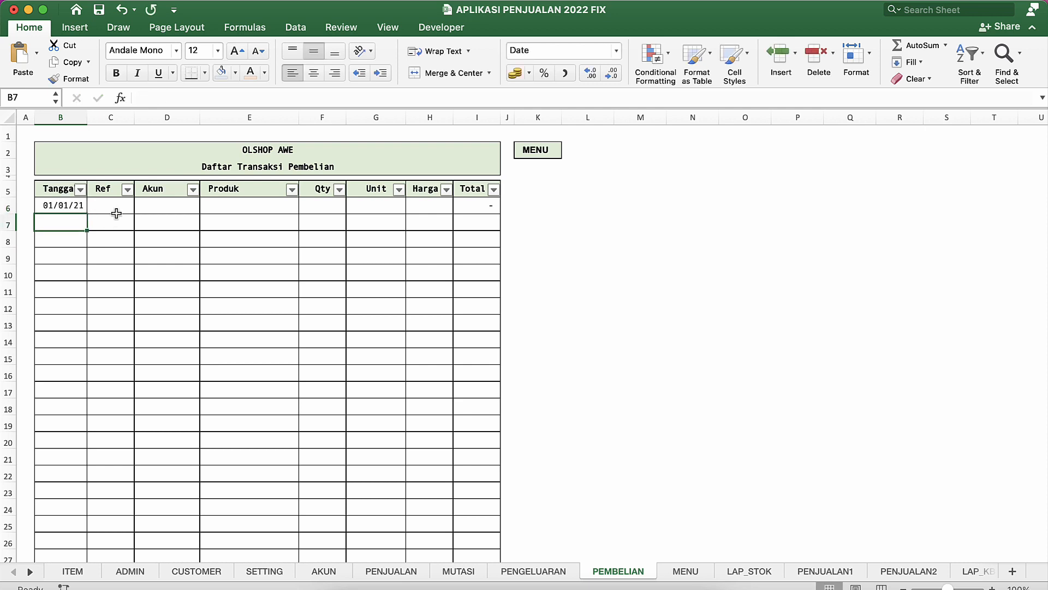
pyautogui.click(115, 207)
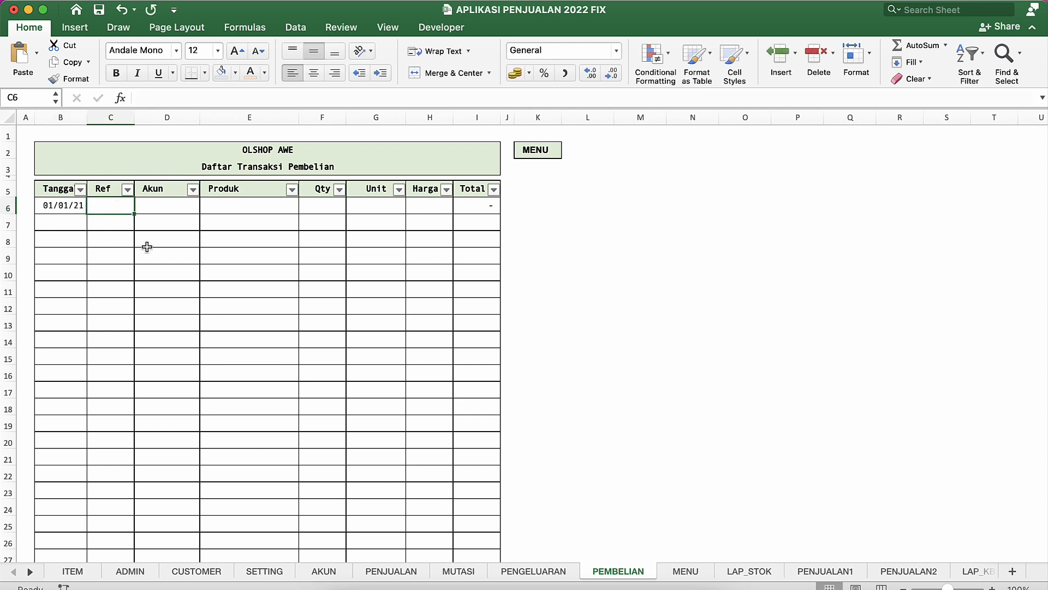
pyautogui.write('P')
pyautogui.press('BackSpace')
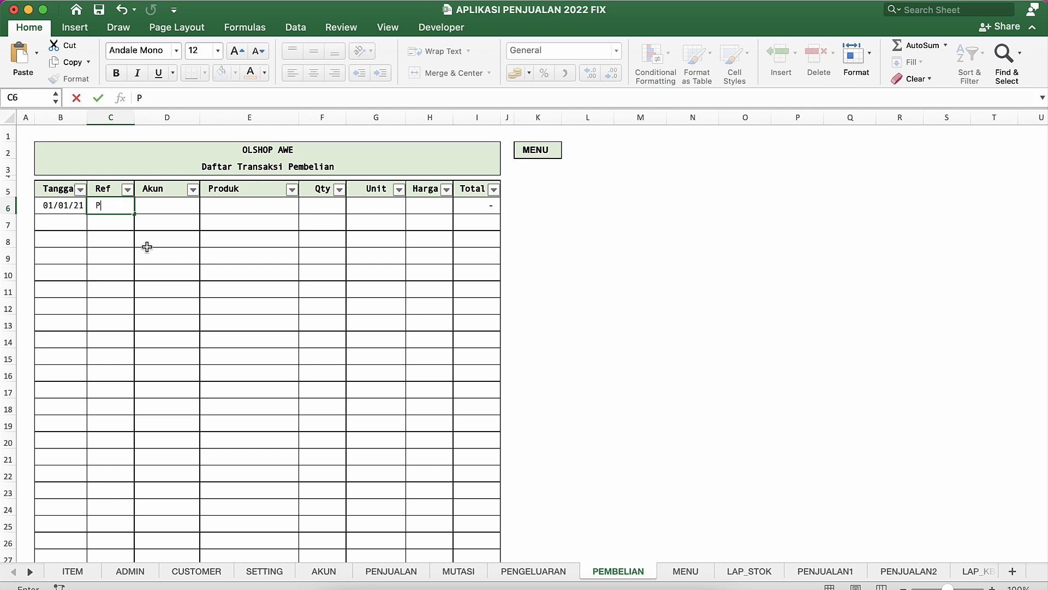
pyautogui.write('PB-001')
pyautogui.press('Return')
# Set the Akun of the first purchase in row 6 to Kas Tunai.
pyautogui.click(164, 218)
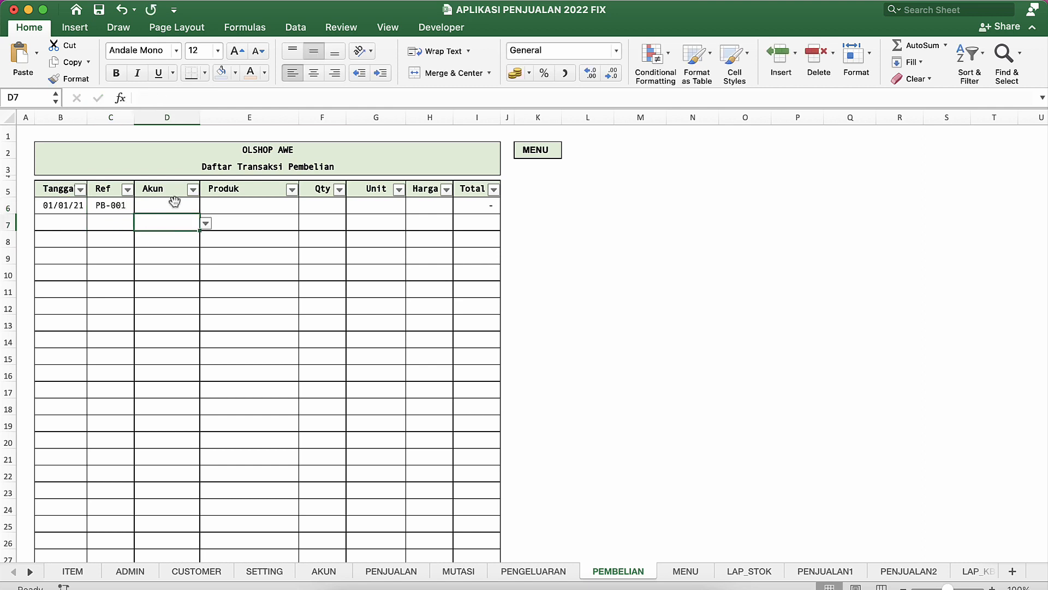
pyautogui.click(174, 202)
pyautogui.click(205, 206)
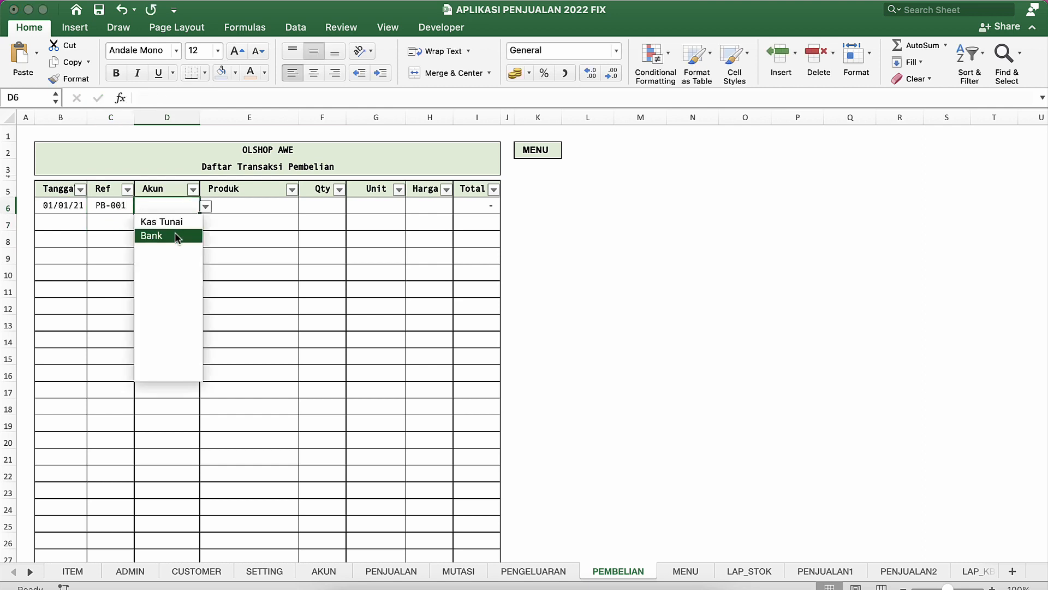
pyautogui.click(175, 222)
pyautogui.click(235, 200)
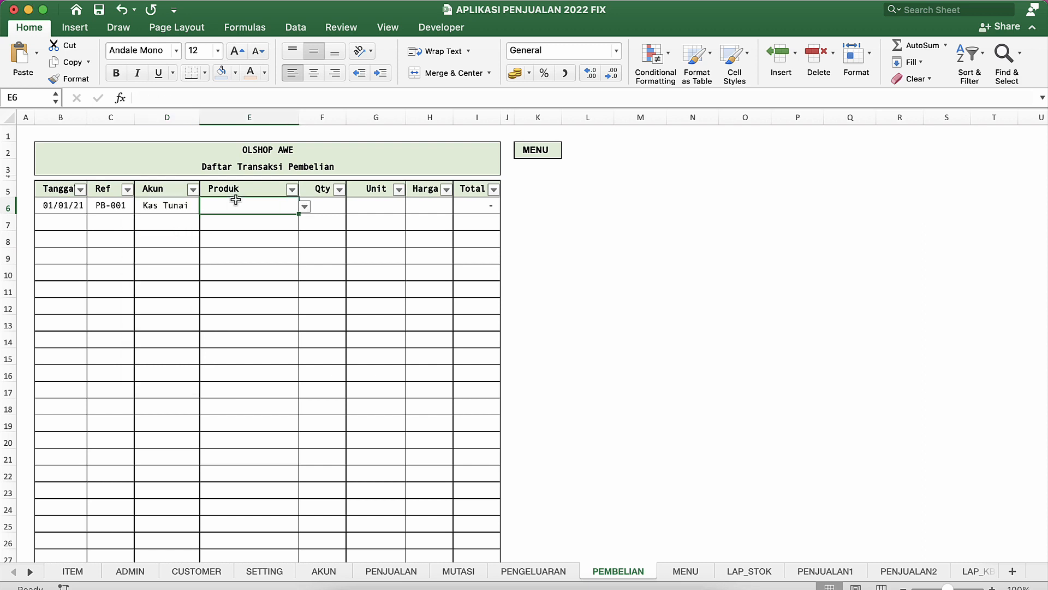
pyautogui.click(156, 206)
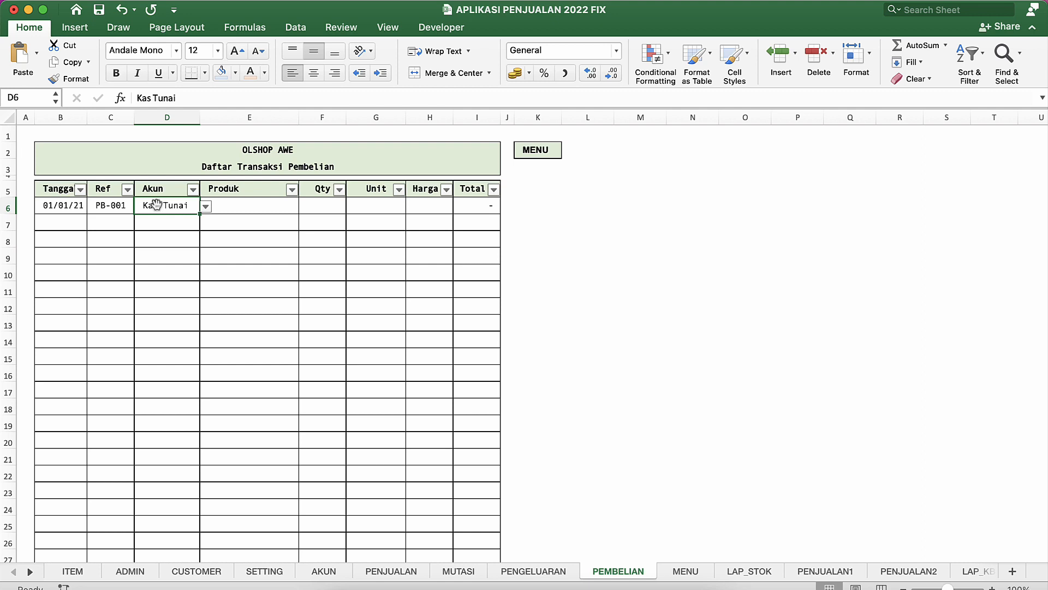
pyautogui.click(169, 234)
pyautogui.click(169, 210)
# Choose Produk A as the product in row 6 and Produk B in row 7.
pyautogui.click(235, 209)
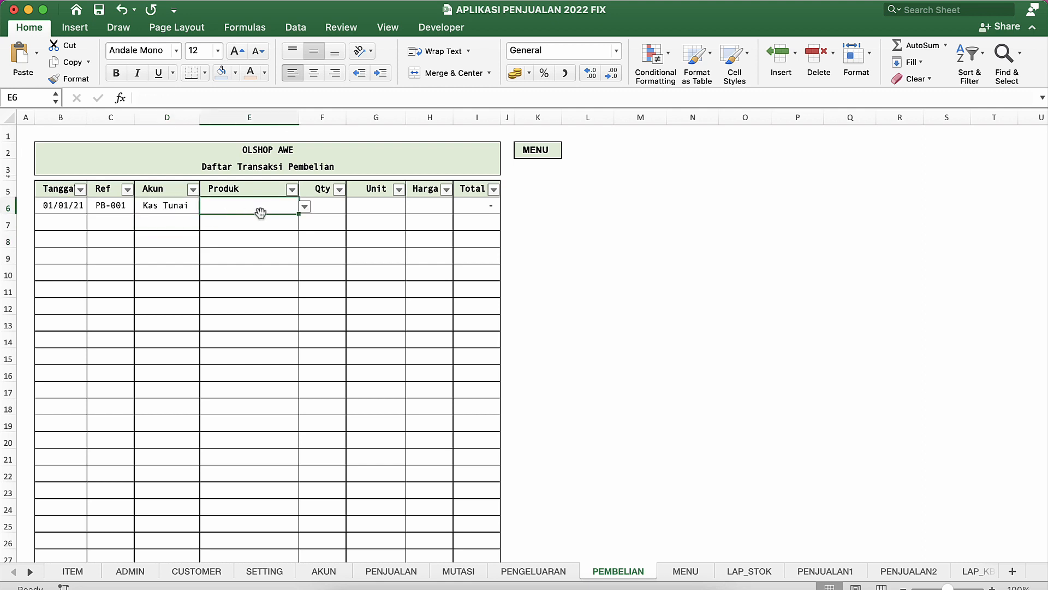
pyautogui.click(302, 208)
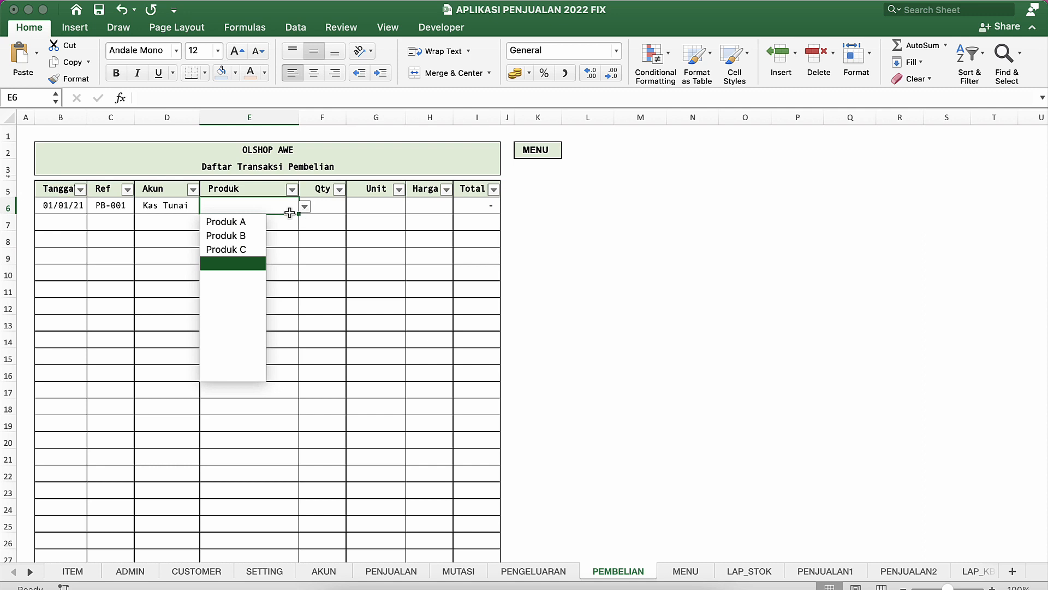
pyautogui.click(244, 228)
pyautogui.click(318, 222)
pyautogui.click(254, 218)
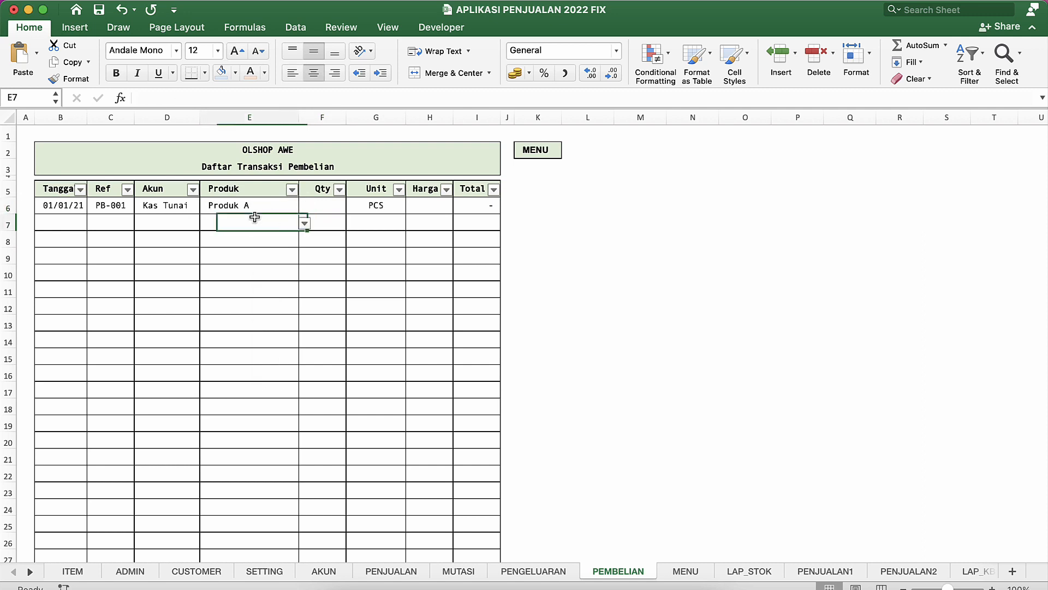
pyautogui.click(269, 208)
pyautogui.click(293, 225)
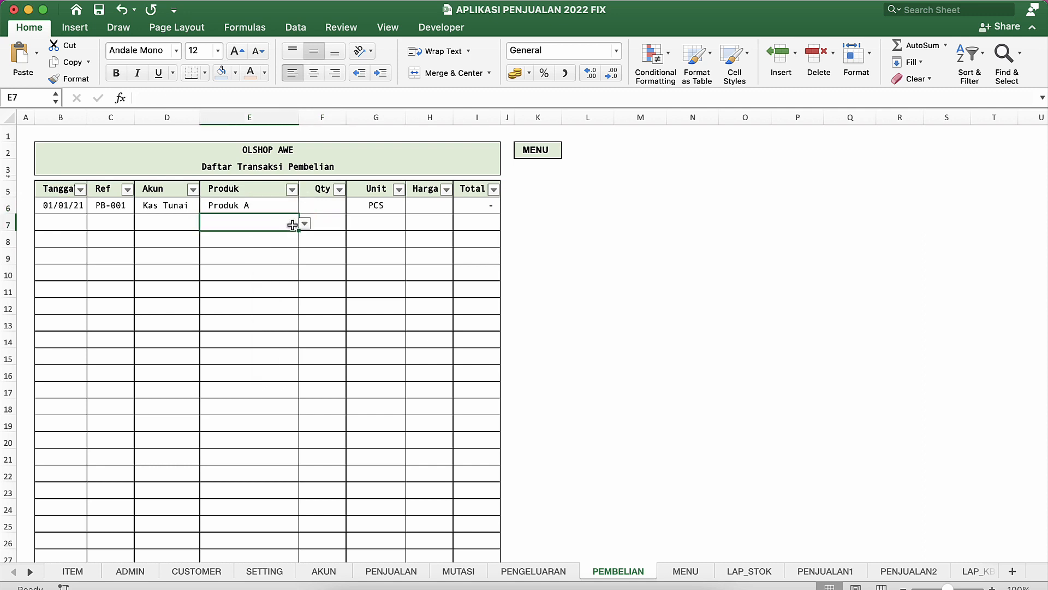
pyautogui.click(304, 223)
pyautogui.click(253, 249)
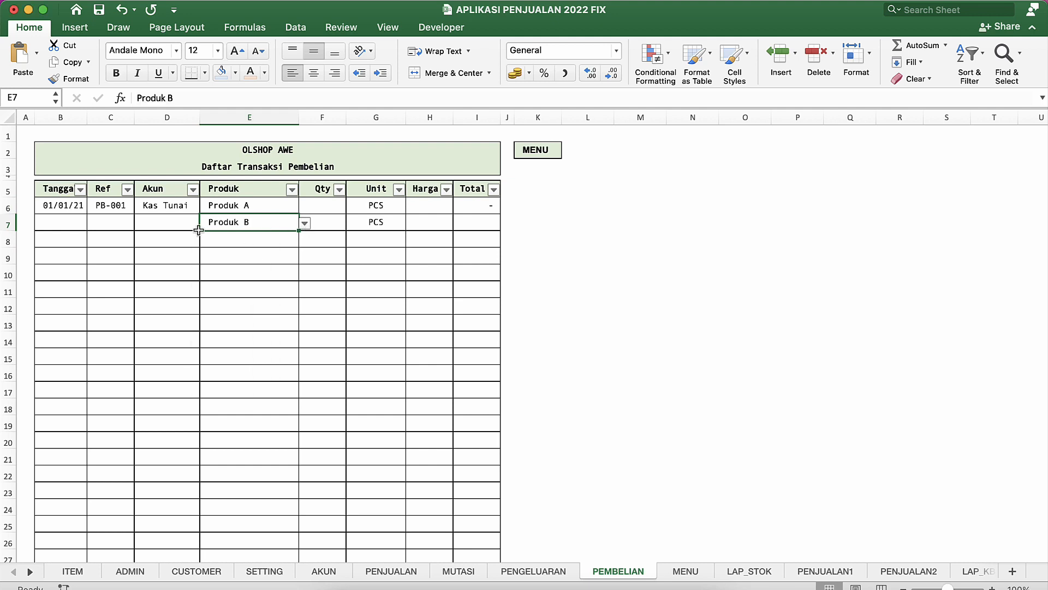
# Fill the date, reference and account from row 6 down into B7:D7 for the Produk B purchase.
pyautogui.click(68, 218)
pyautogui.hotkey('shift', 'Right')
pyautogui.hotkey('shift', 'Right')
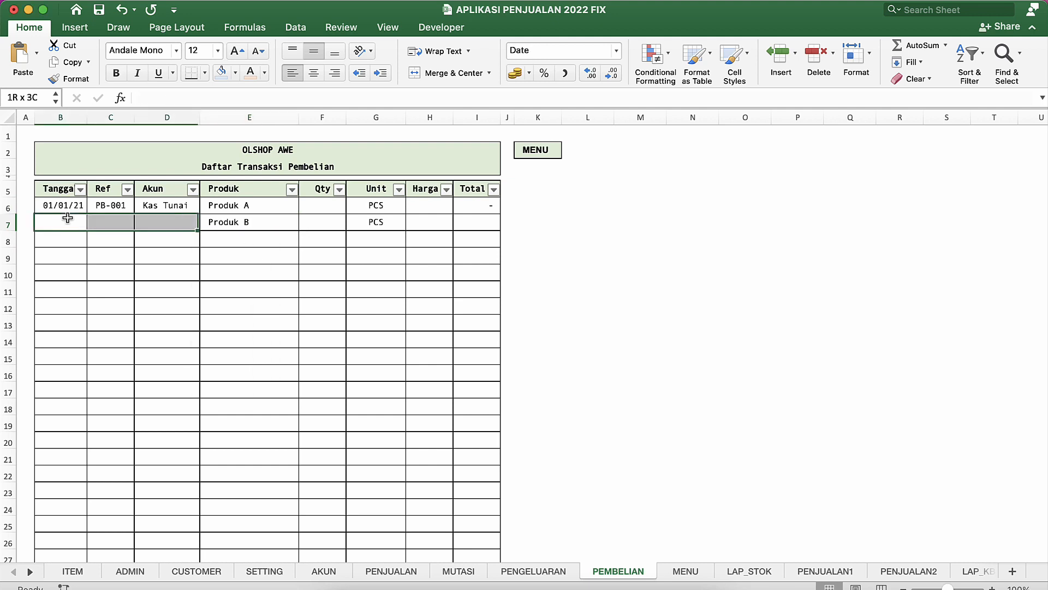
pyautogui.hotkey('ctrl', 'd')
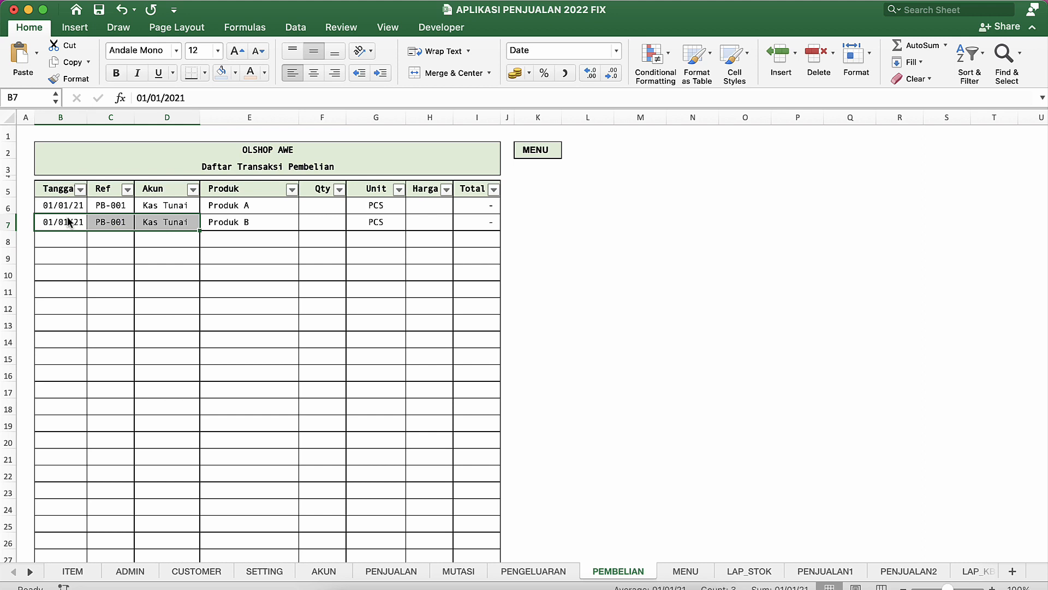
pyautogui.click(122, 235)
pyautogui.click(273, 235)
# Enter a Qty of 10 for Produk A and 12 for Produk B.
pyautogui.click(330, 206)
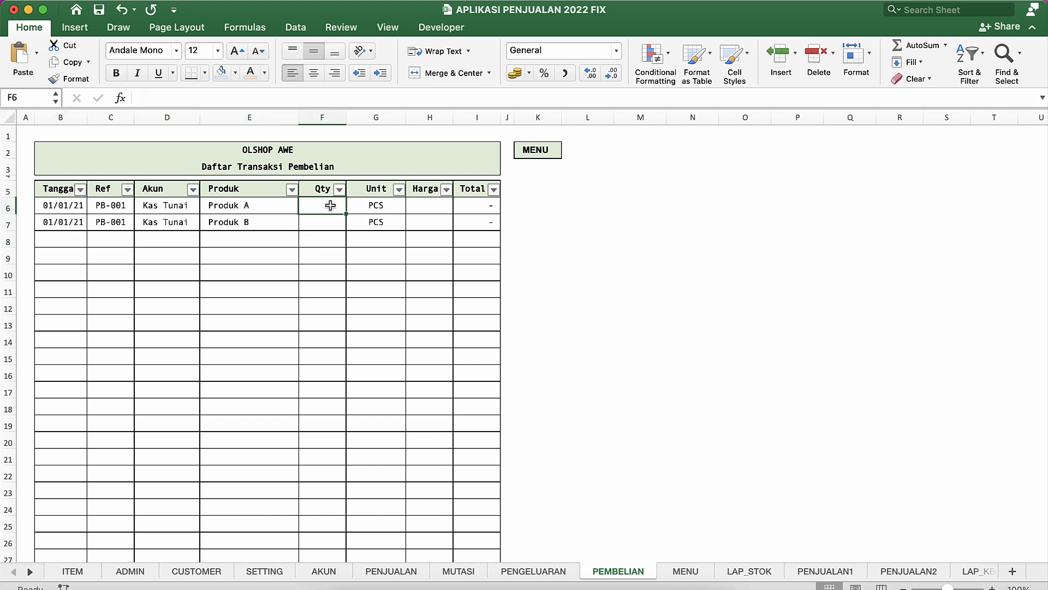
pyautogui.write('100')
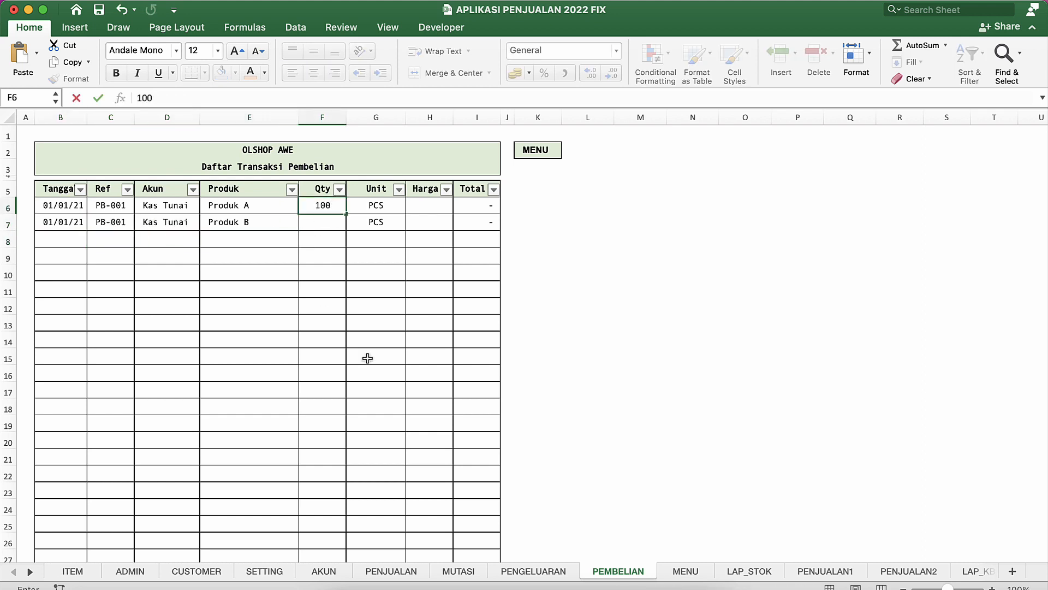
pyautogui.press('Return')
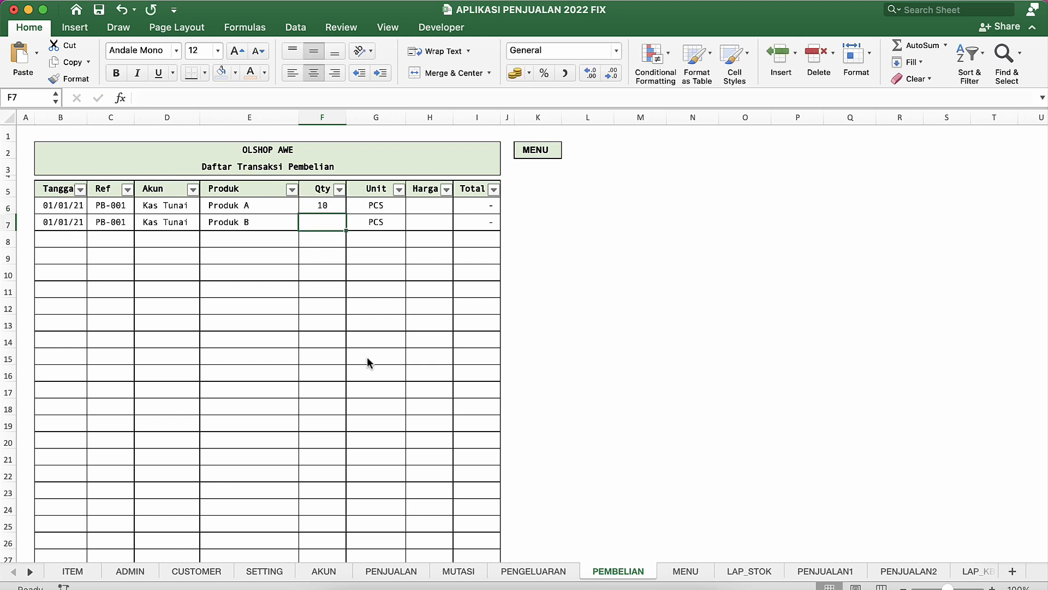
pyautogui.write('12')
pyautogui.press('Return')
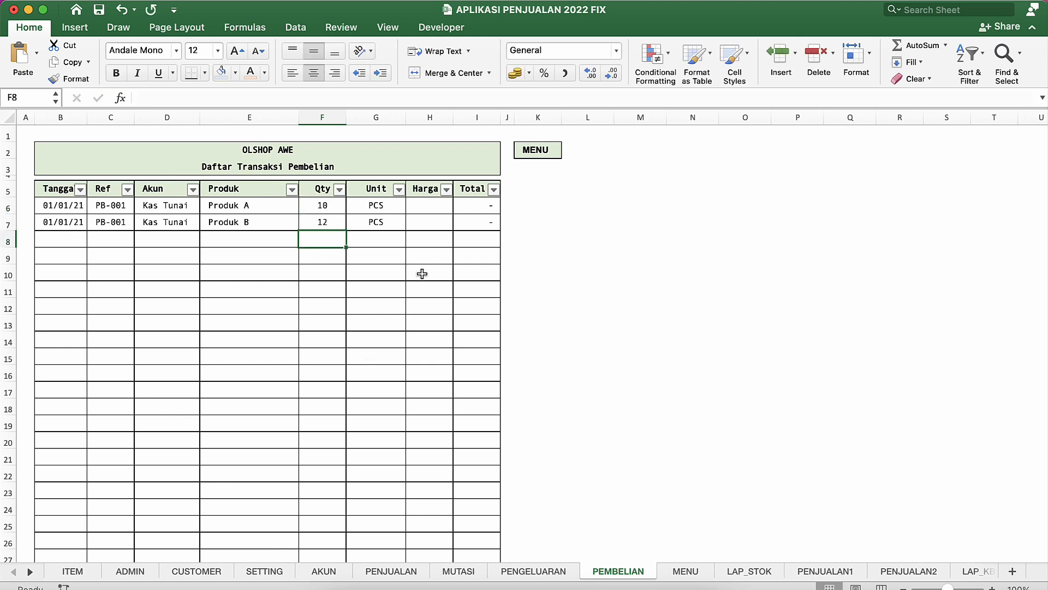
# Set the Harga of Produk A in H6 to 35000.
pyautogui.click(424, 208)
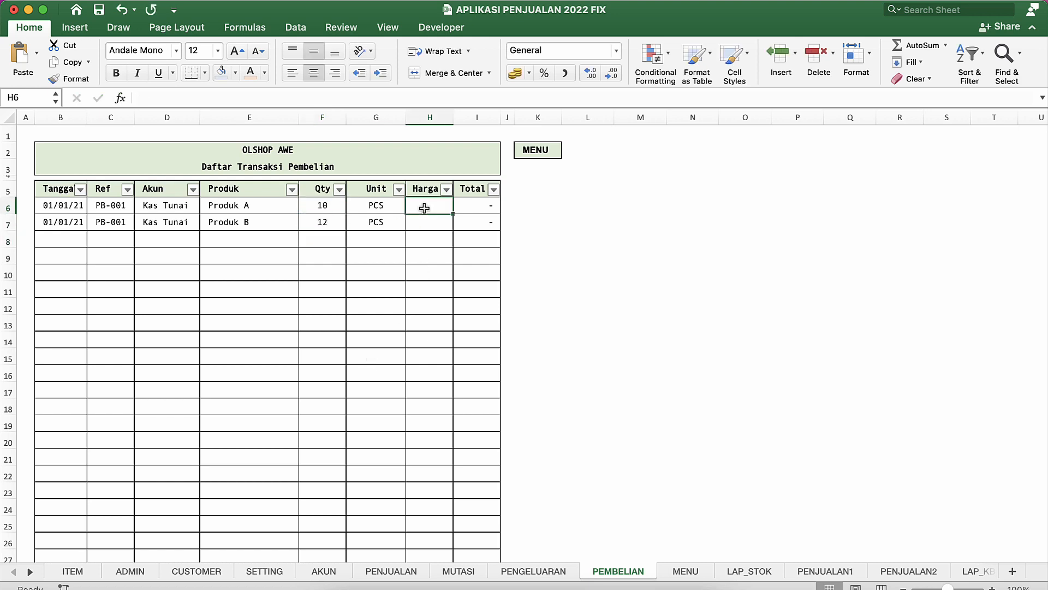
pyautogui.click(434, 238)
pyautogui.click(429, 216)
pyautogui.click(430, 203)
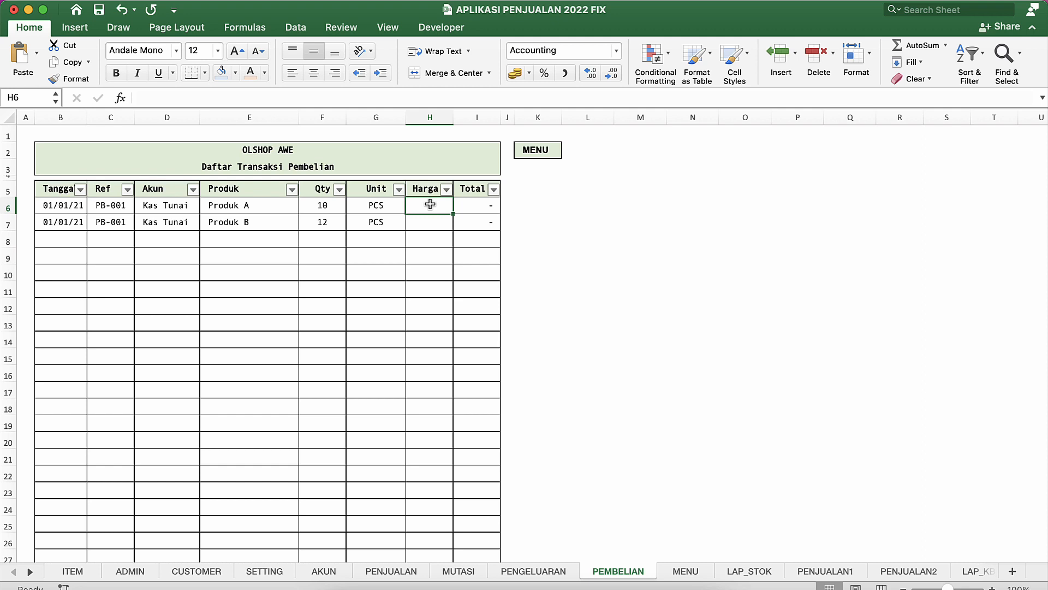
pyautogui.write('35000')
pyautogui.press('Return')
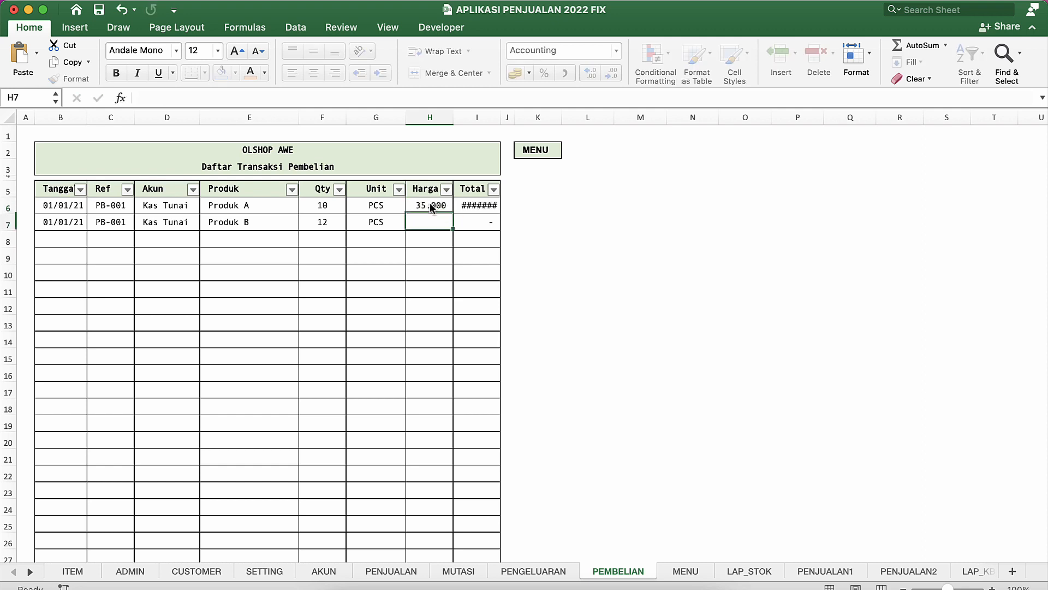
# Widen the Total column slightly so its amounts fit.
pyautogui.click(493, 123)
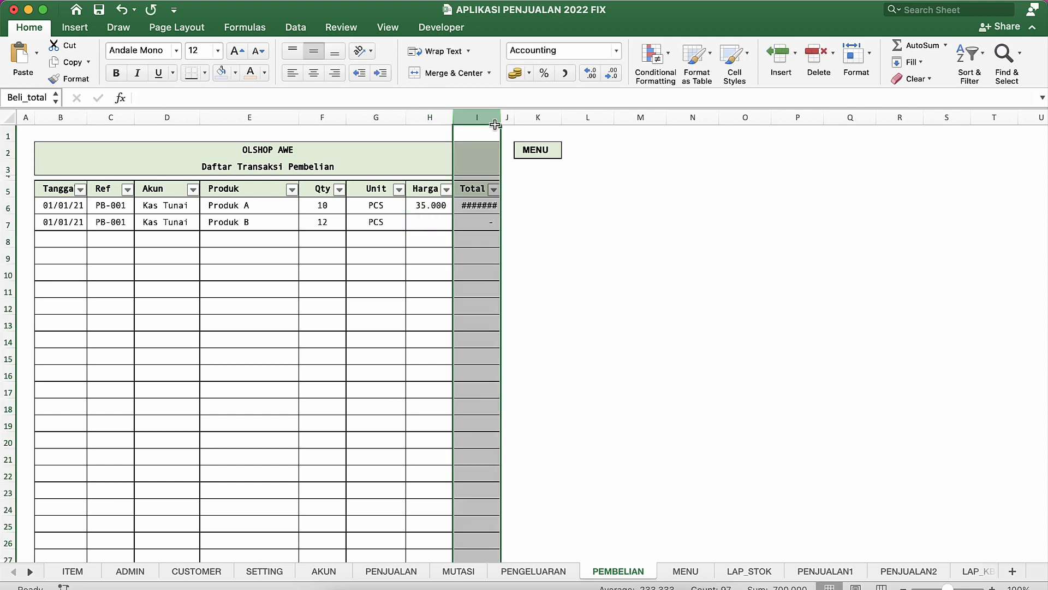
pyautogui.moveTo(501, 118); pyautogui.dragTo(505, 119)
pyautogui.click(431, 273)
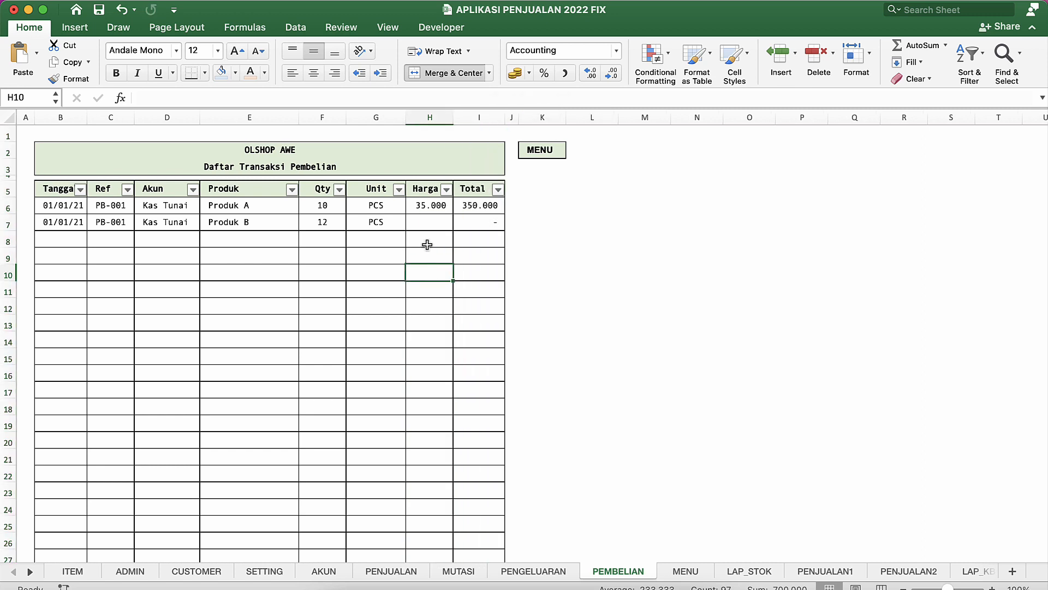
# Set the Harga of Produk B in H7 to 53000.
pyautogui.click(425, 221)
pyautogui.click(377, 224)
pyautogui.click(309, 223)
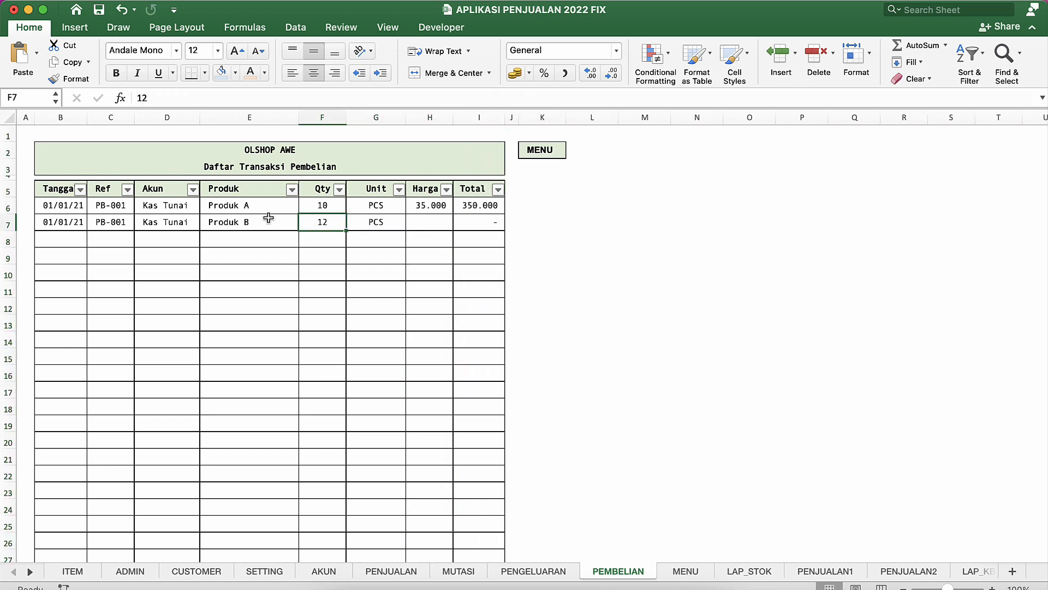
pyautogui.click(271, 218)
pyautogui.click(375, 223)
pyautogui.click(413, 225)
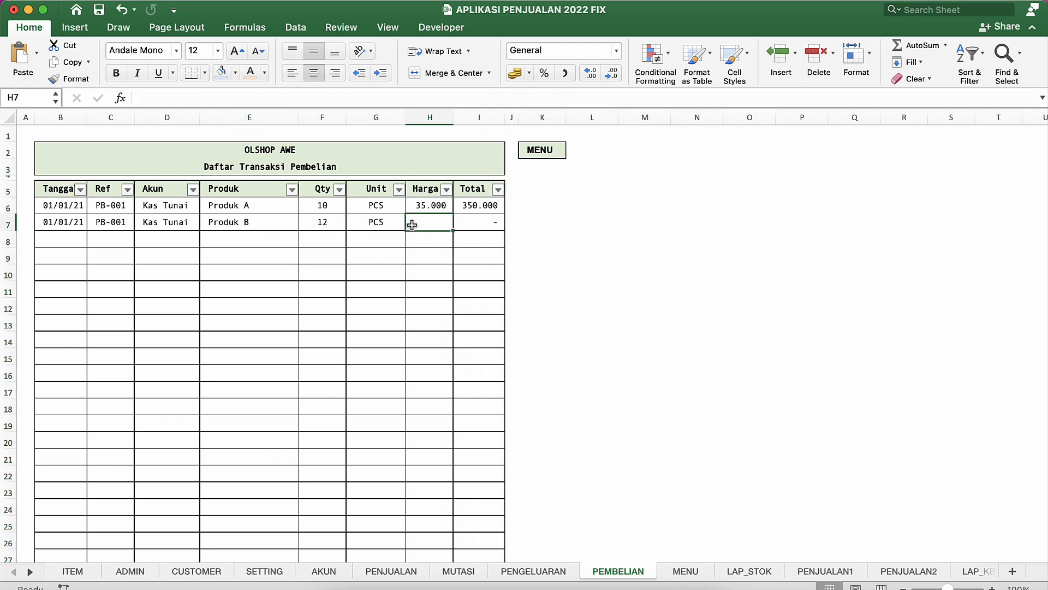
pyautogui.click(376, 223)
pyautogui.click(429, 228)
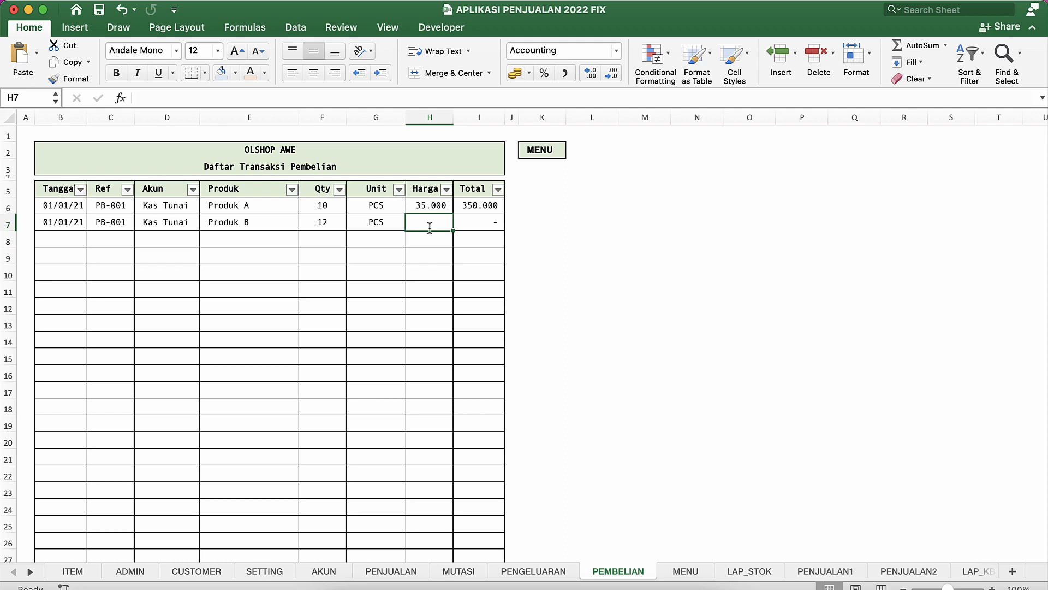
pyautogui.write('5')
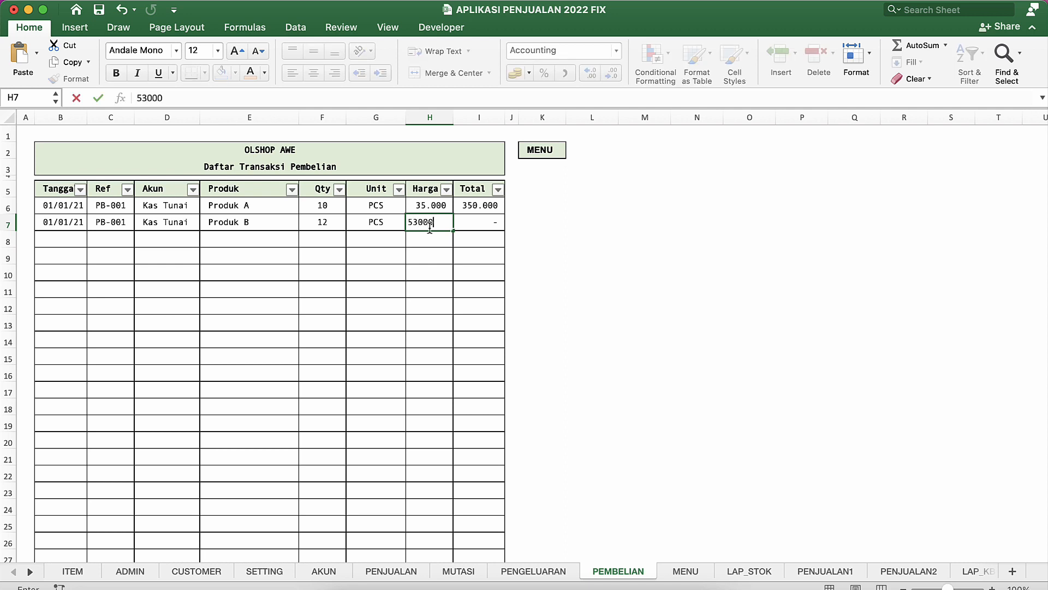
pyautogui.write('3.000')
pyautogui.press('Return')
pyautogui.click(469, 235)
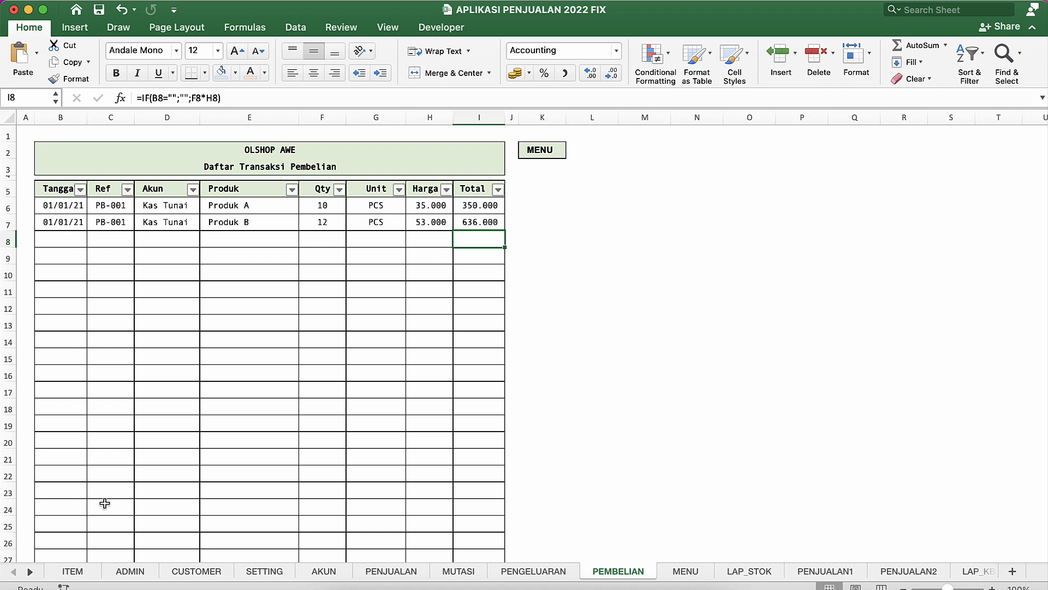
# Check the HPP of Produk A and Produk B in the ITEM product list, and return to the main menu.
pyautogui.click(73, 571)
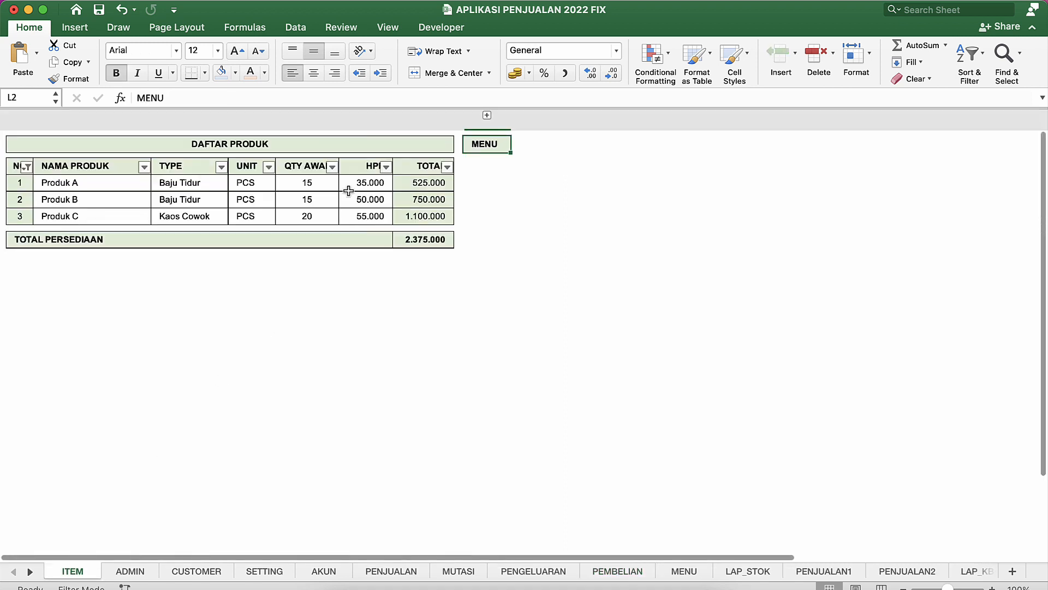
pyautogui.click(372, 188)
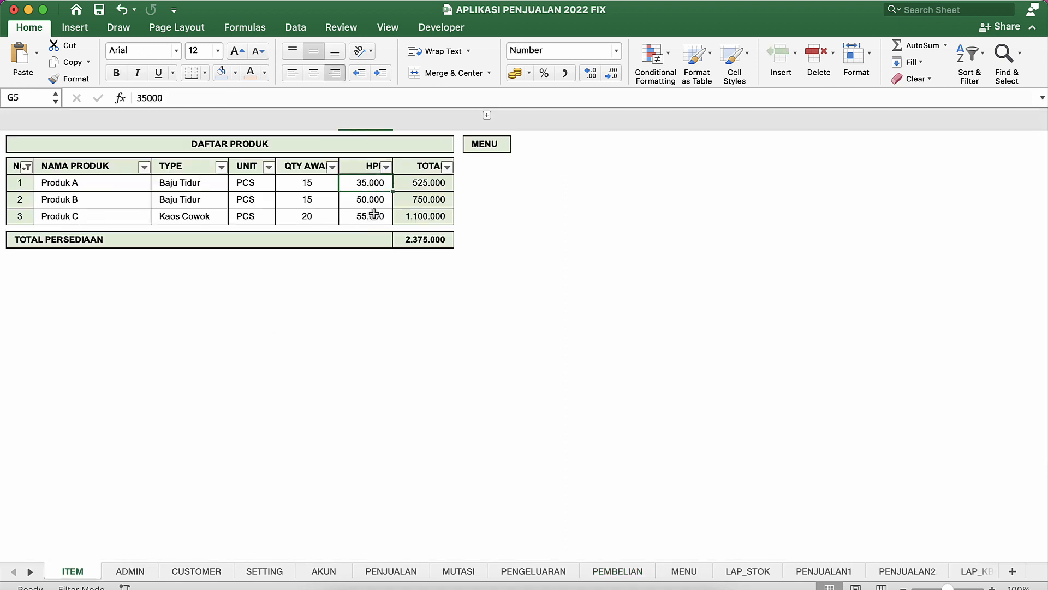
pyautogui.click(373, 199)
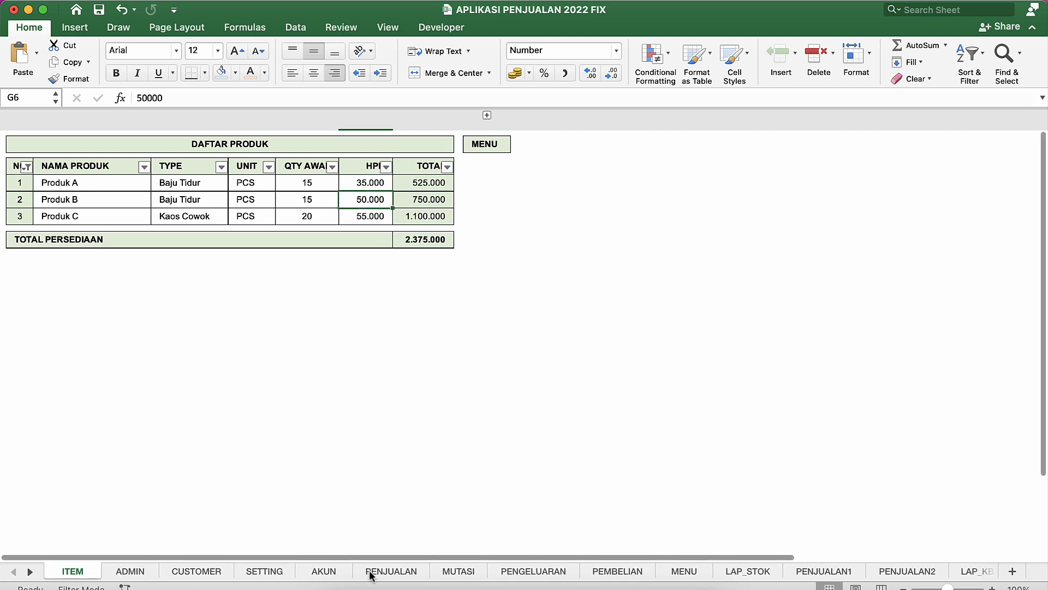
pyautogui.click(493, 151)
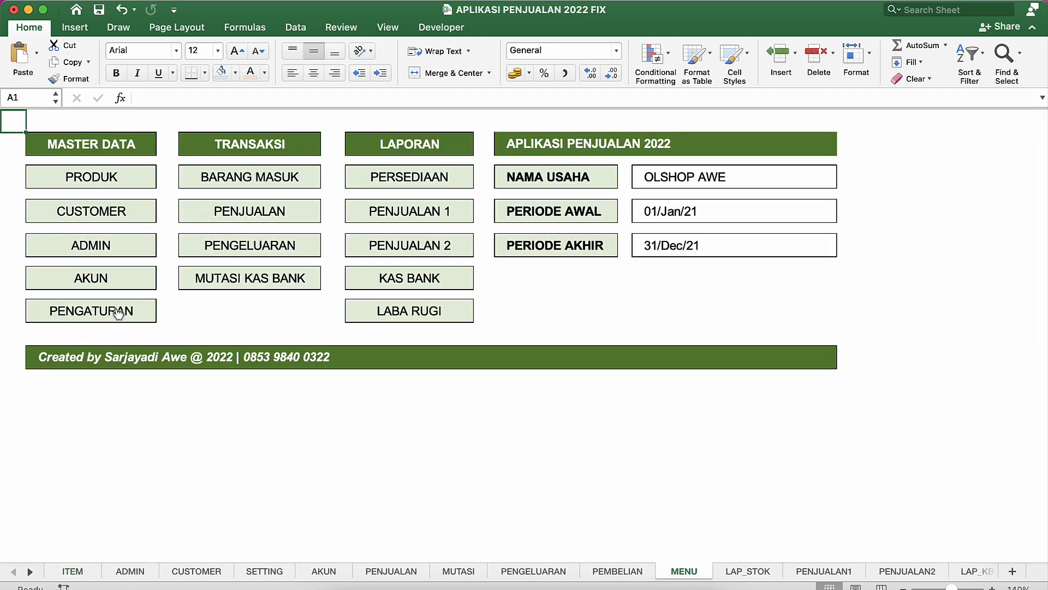
# Open the incoming goods transaction list and set the Harga of Produk A in H6 to 37000.
pyautogui.click(257, 177)
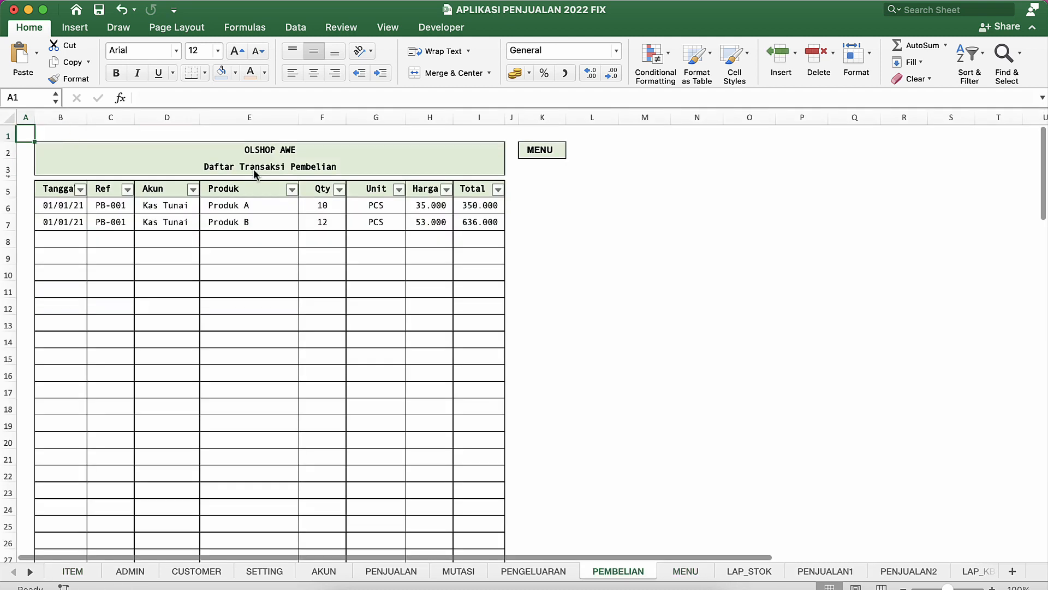
pyautogui.doubleClick(431, 207)
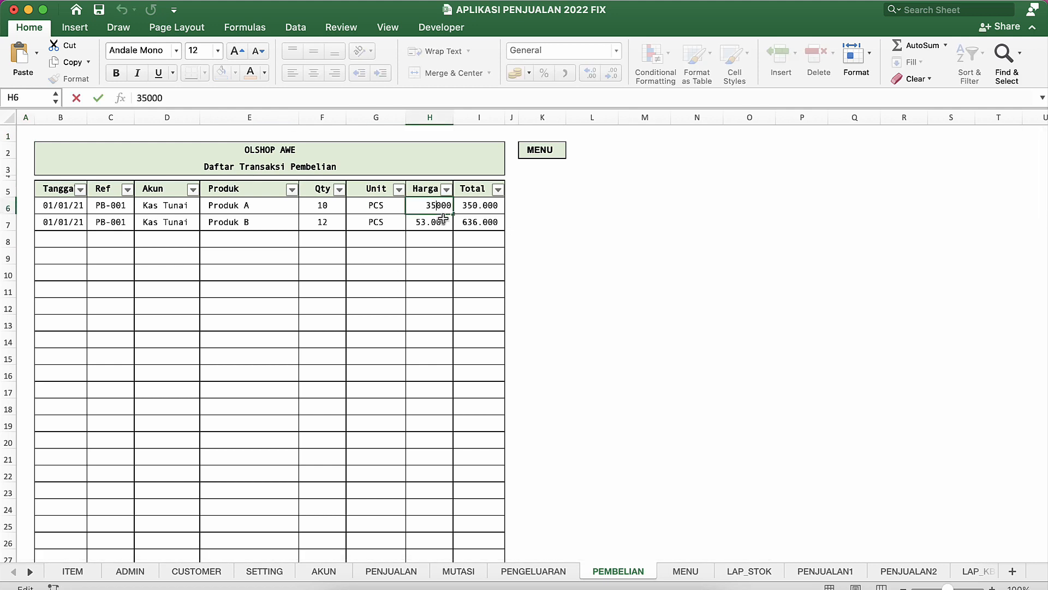
pyautogui.write('7')
pyautogui.press('Return')
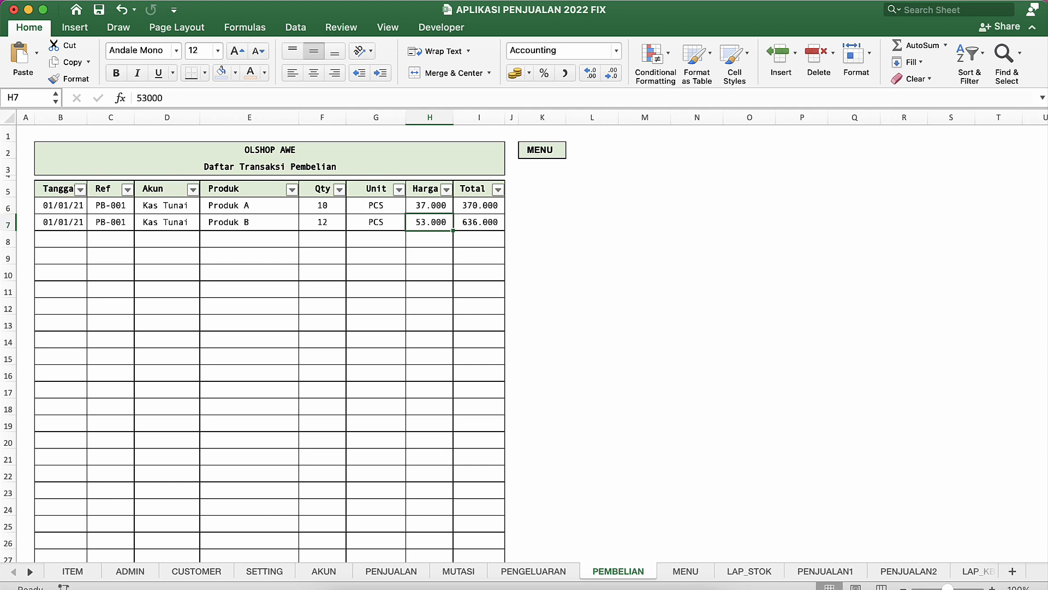
# Review the date, reference, unit, price and total of the two PB-001 purchase rows for Produk A and Produk B.
pyautogui.press('super+Tab')
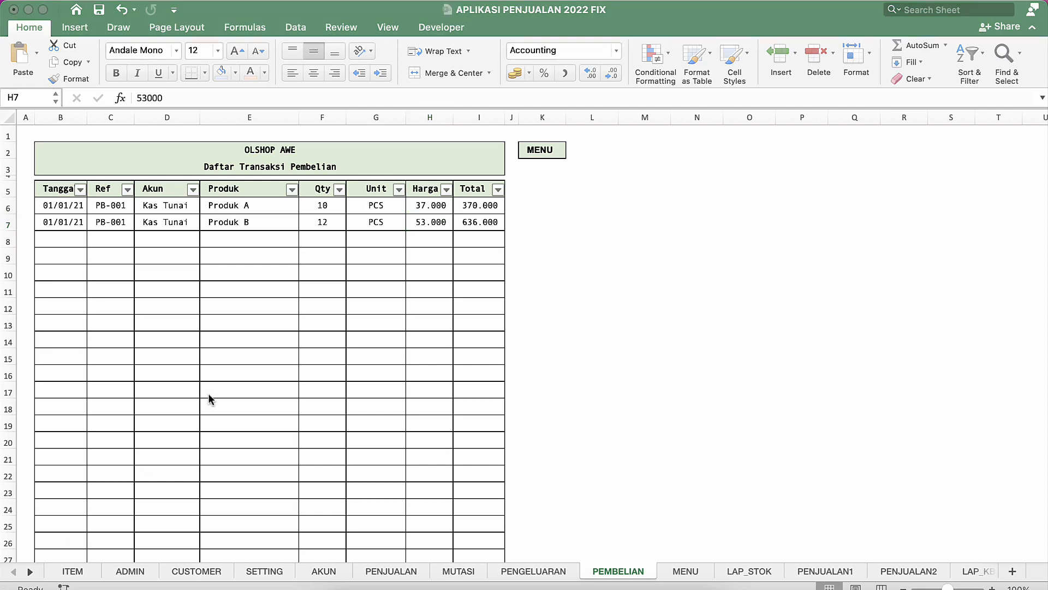
pyautogui.press('super+Tab')
pyautogui.click(359, 241)
pyautogui.click(423, 219)
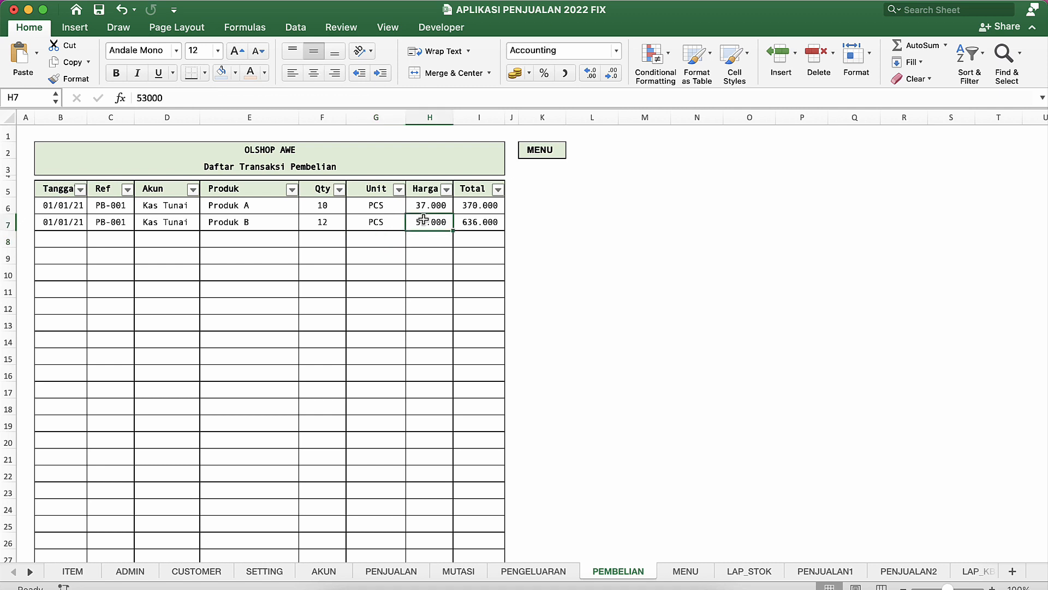
pyautogui.click(431, 253)
pyautogui.click(93, 223)
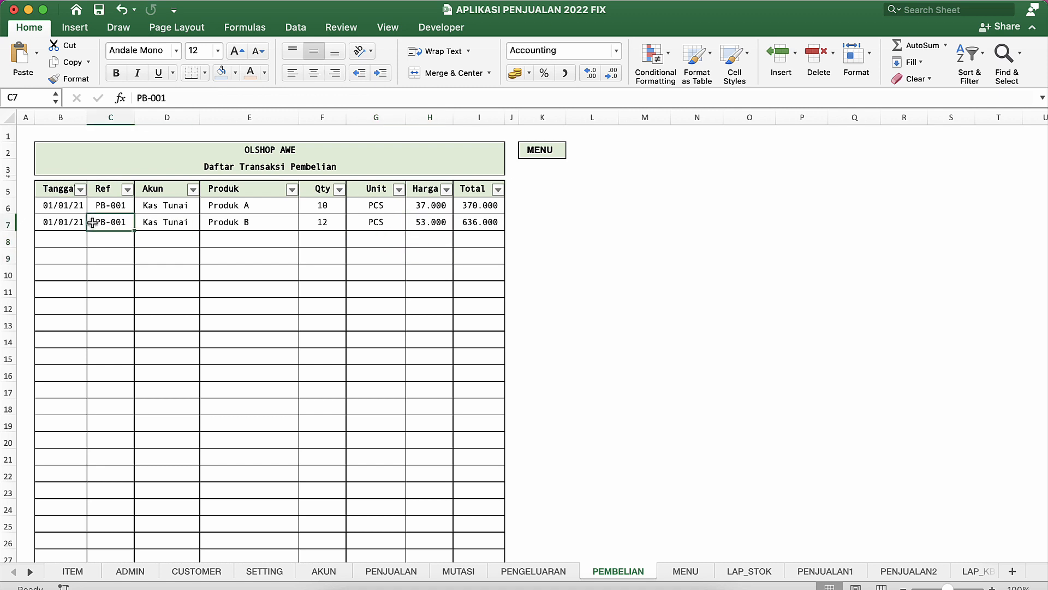
pyautogui.click(66, 213)
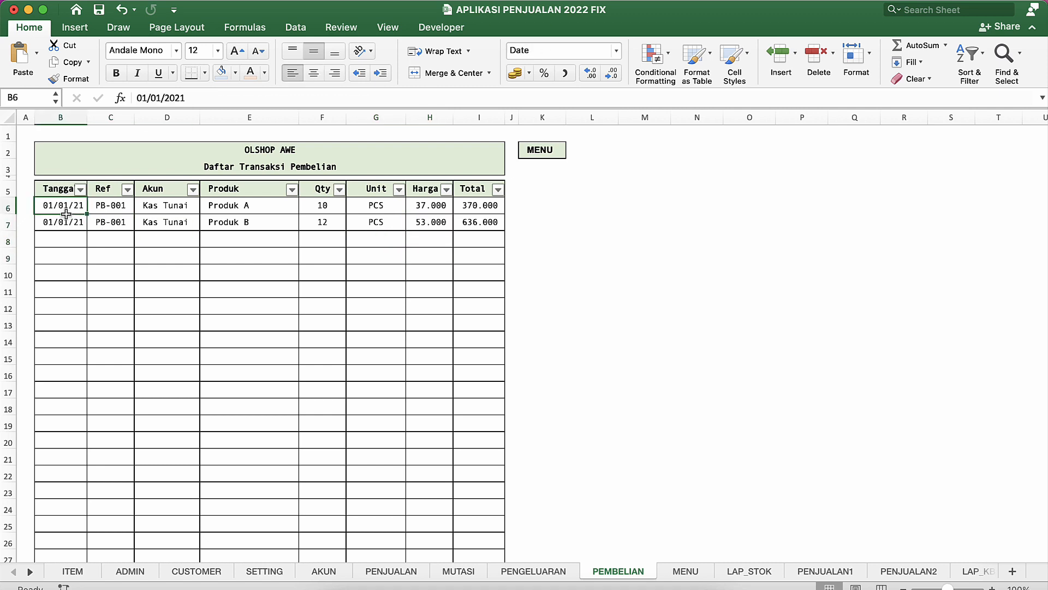
pyautogui.click(356, 254)
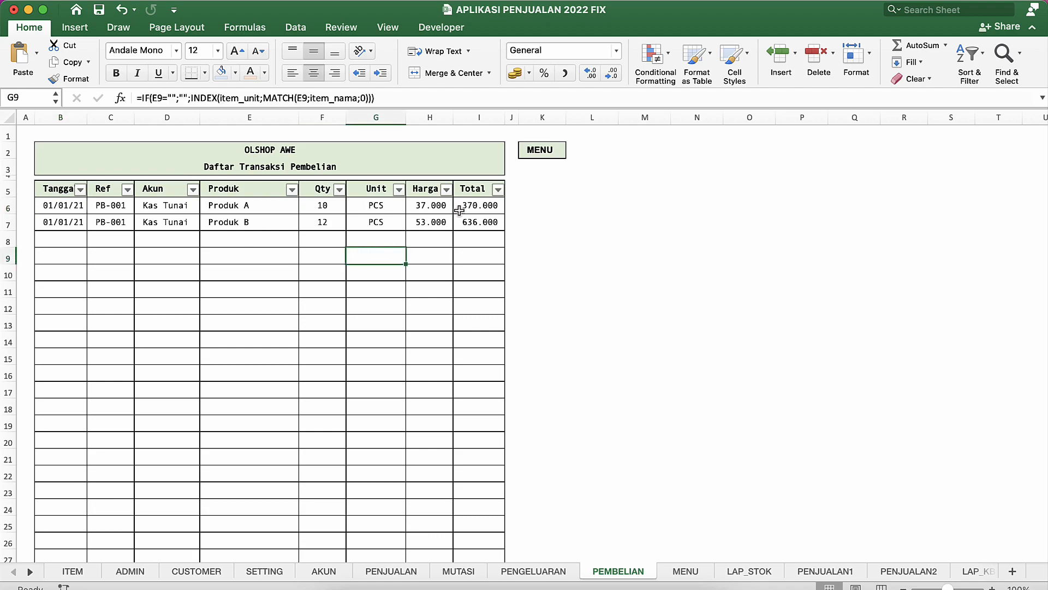
pyautogui.click(483, 221)
pyautogui.hotkey('ctrl', 'Up')
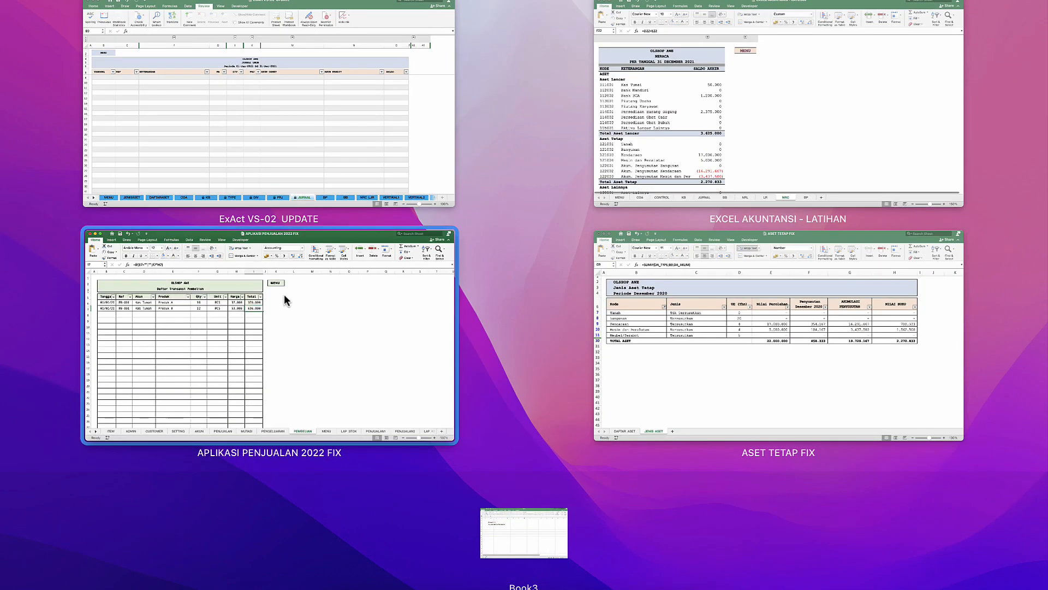
pyautogui.click(284, 293)
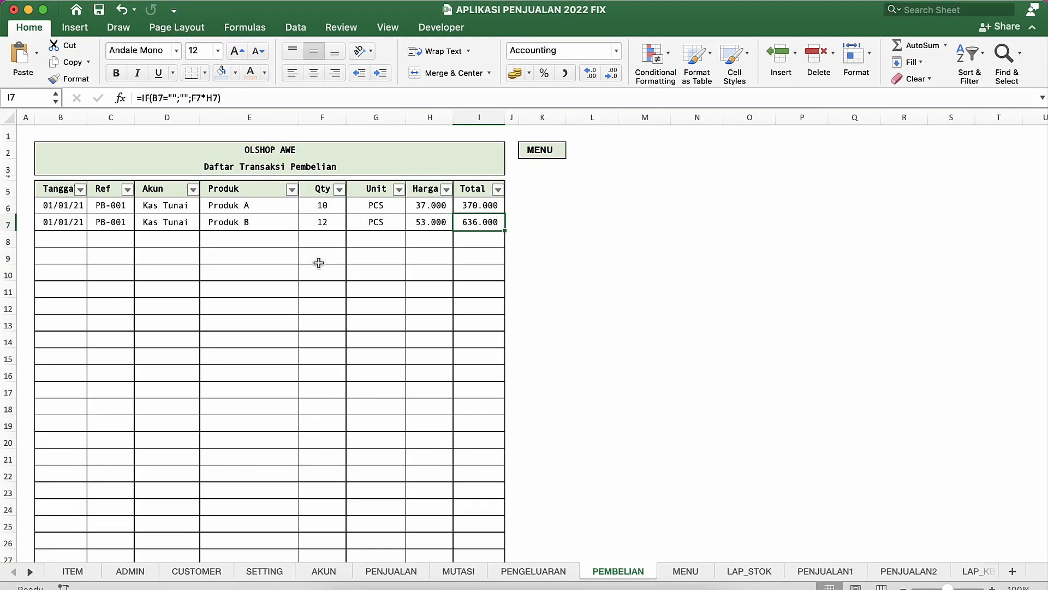
pyautogui.hotkey('ctrl', 'Up')
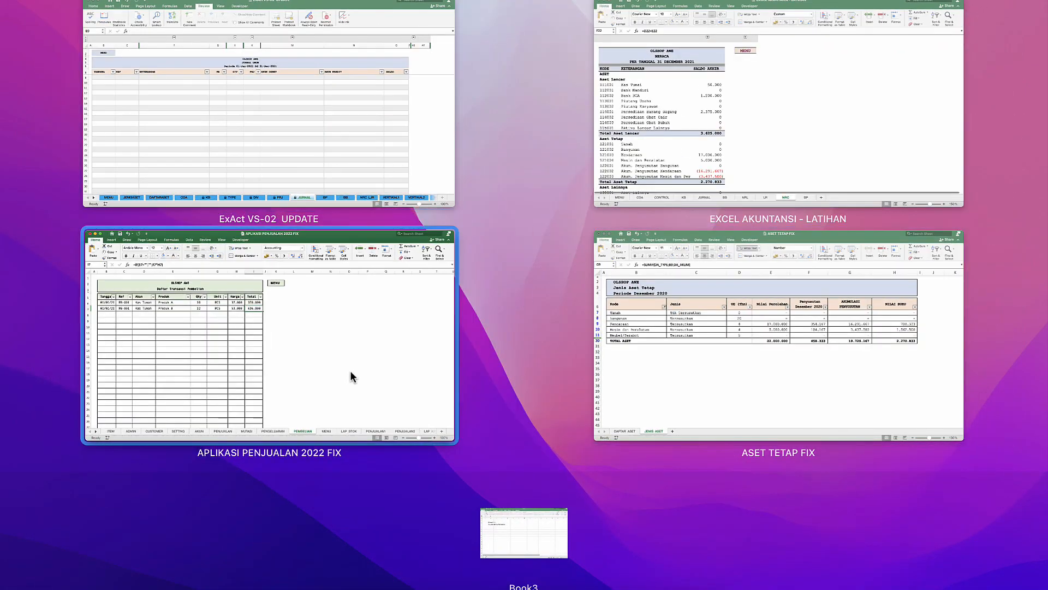
pyautogui.click(301, 326)
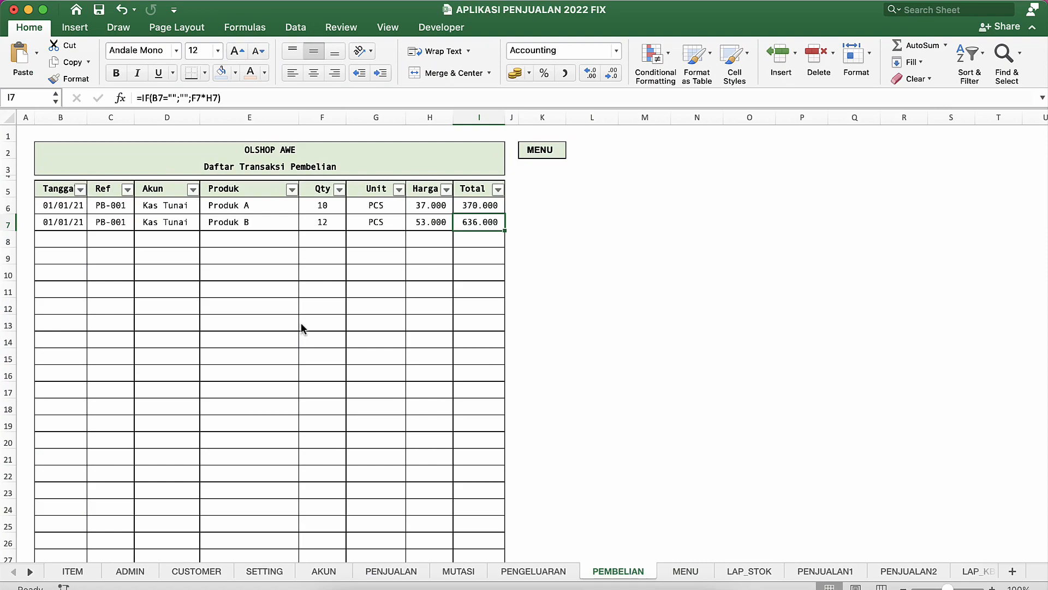
pyautogui.click(330, 254)
pyautogui.click(357, 216)
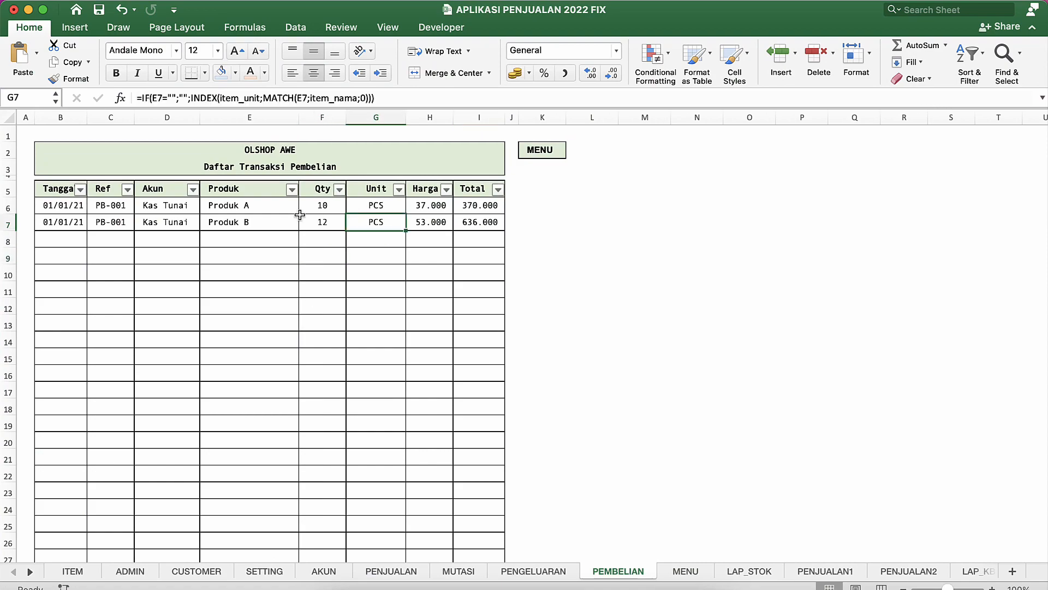
pyautogui.click(299, 216)
pyautogui.click(361, 237)
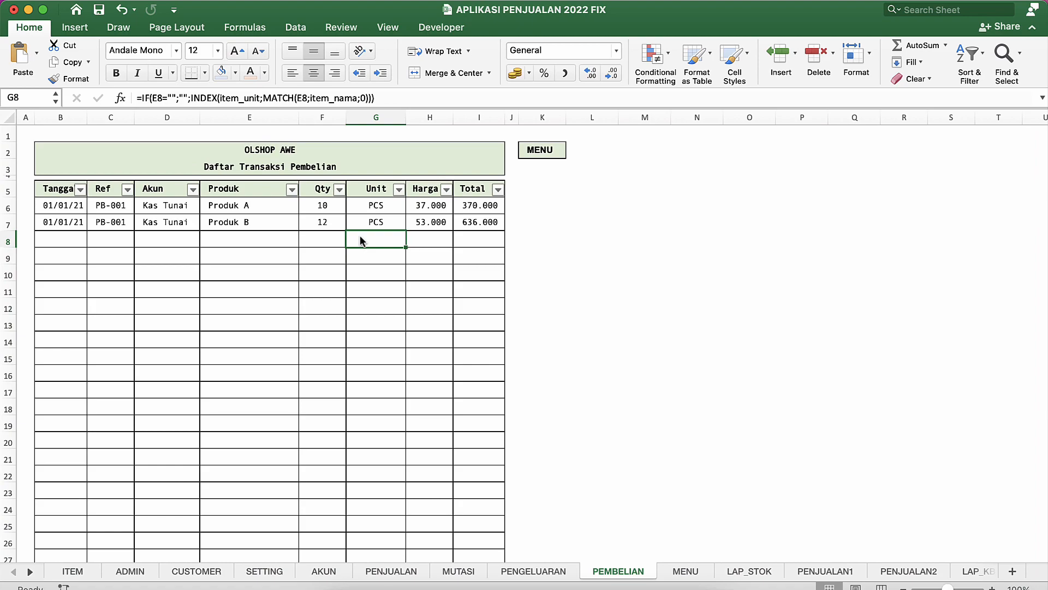
# Switch to the EXCEL AKUNTANSI - LATIHAN workbook, open its transaction journal and enter the date 1/1/2021 in the first row.
pyautogui.hotkey('ctrl', 'Up')
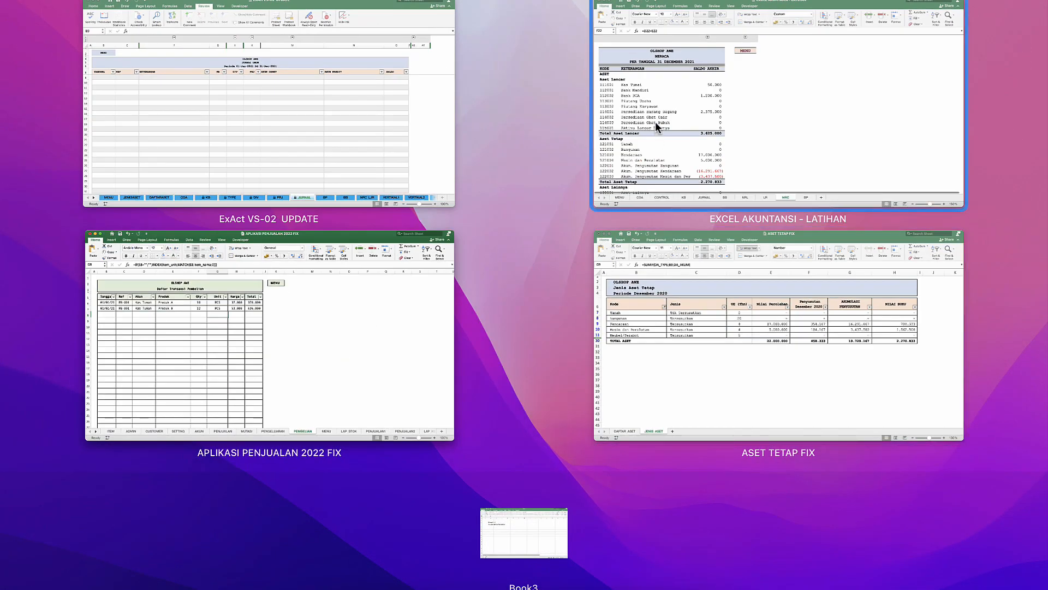
pyautogui.click(655, 121)
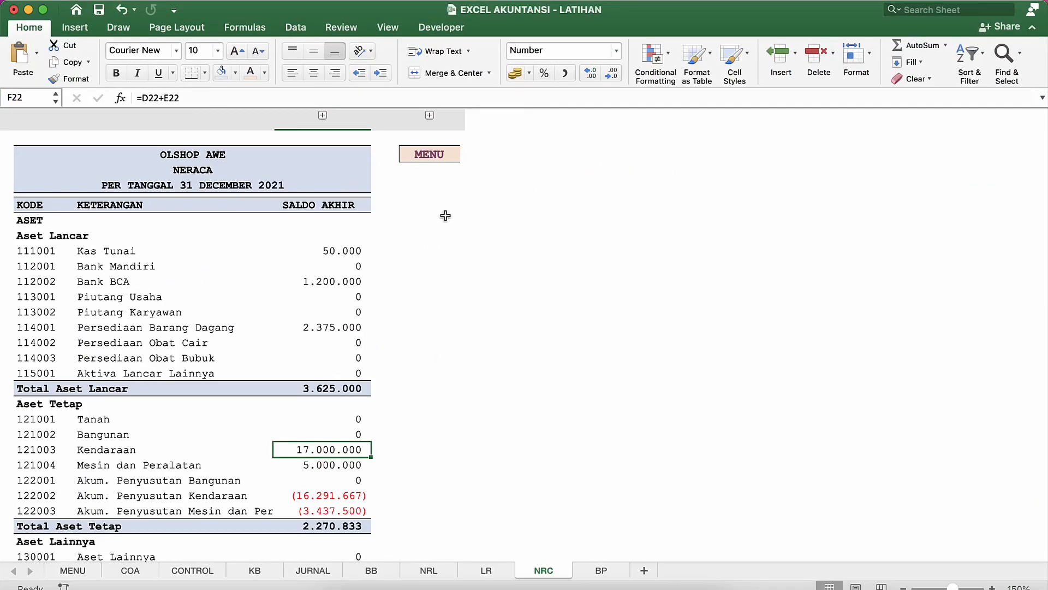
pyautogui.click(426, 153)
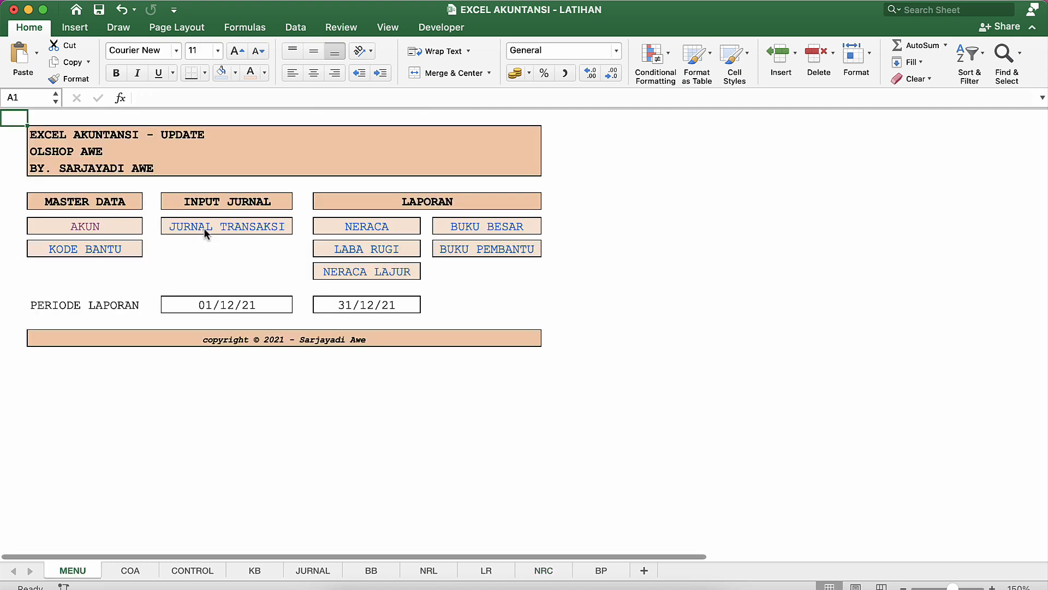
pyautogui.click(204, 228)
pyautogui.click(49, 206)
pyautogui.write('1/1/2021')
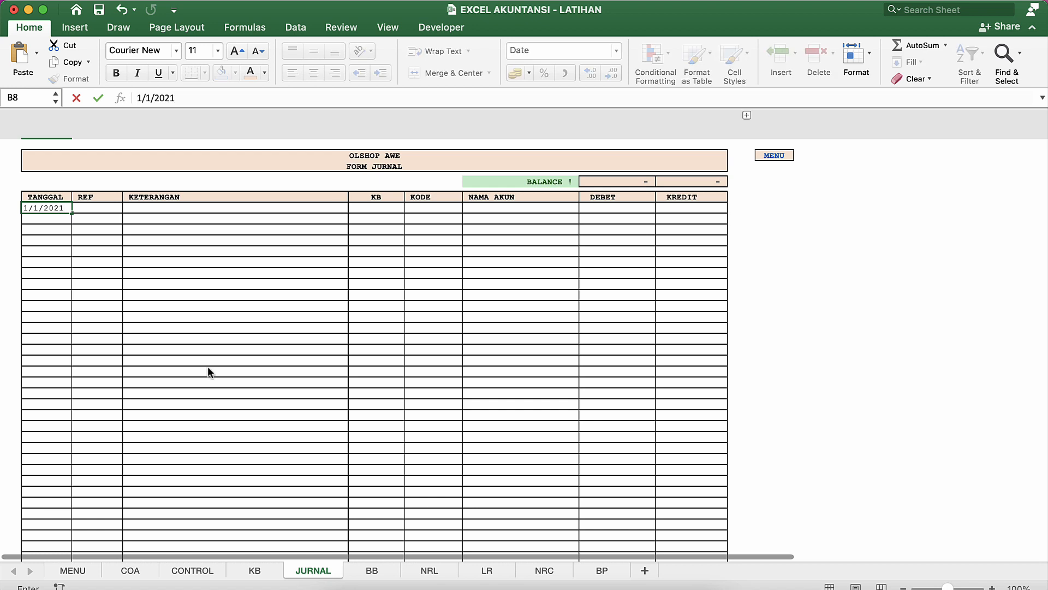
pyautogui.press('Return')
# Enter PB-001 as the REF of the first journal row.
pyautogui.click(100, 210)
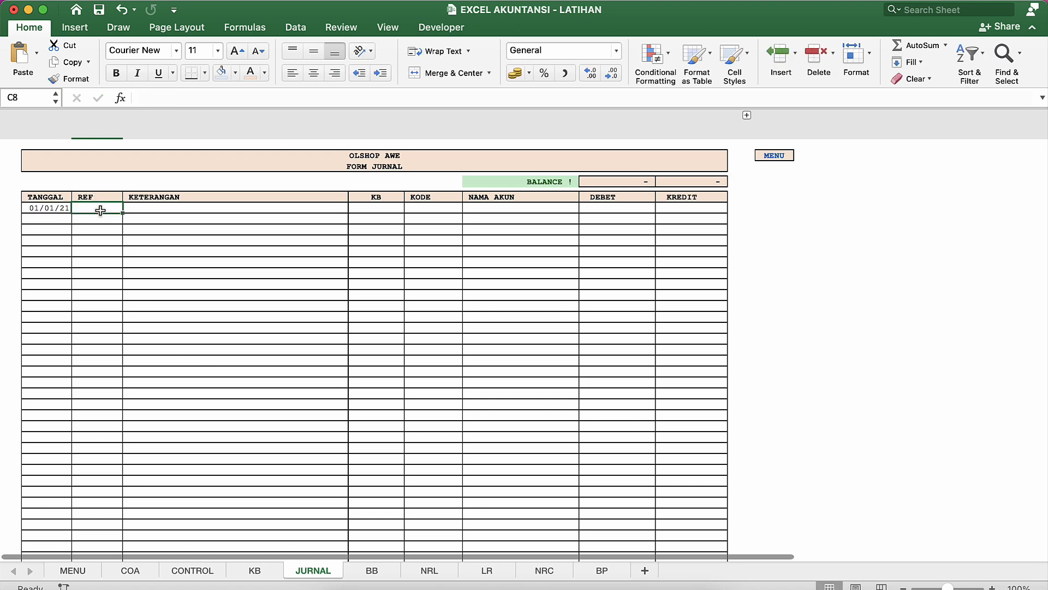
pyautogui.write('PB-001')
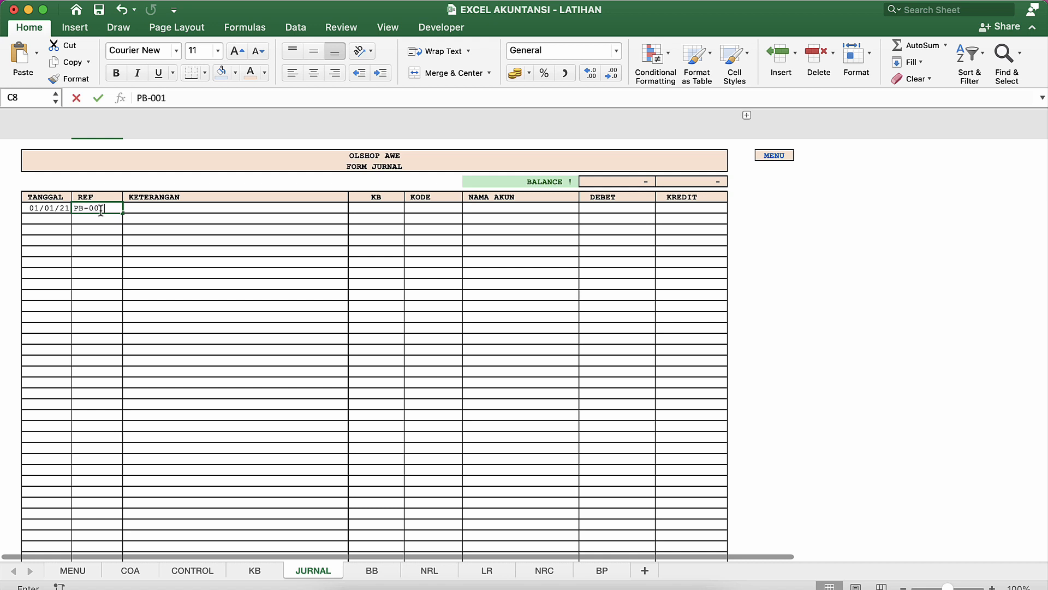
pyautogui.press('Return')
# Enter "Pembelian tunai produk A dan B" as the KETERANGAN of the first journal row.
pyautogui.click(189, 214)
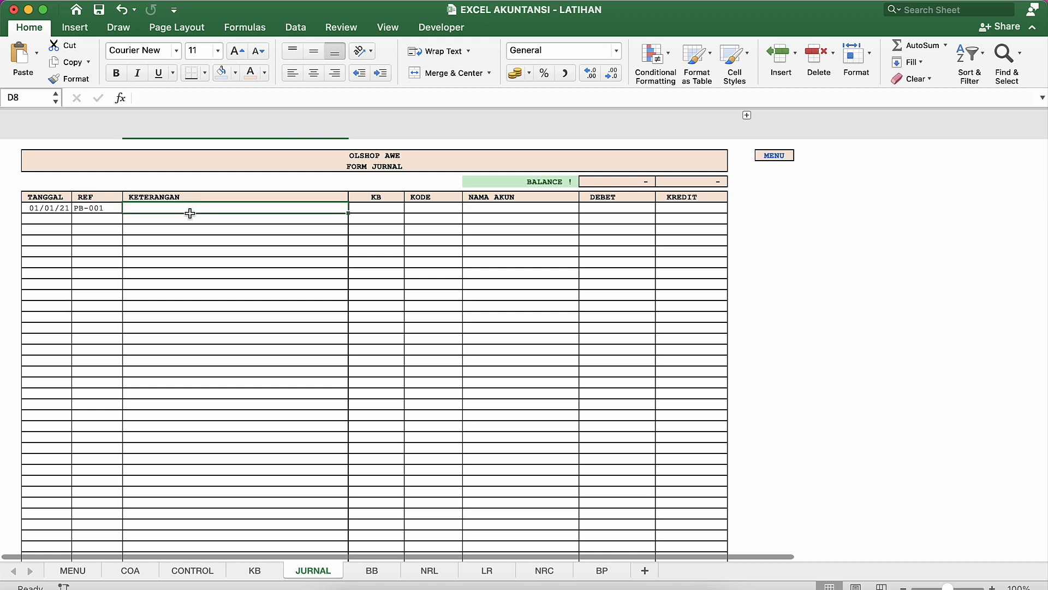
pyautogui.write('Pembelian ')
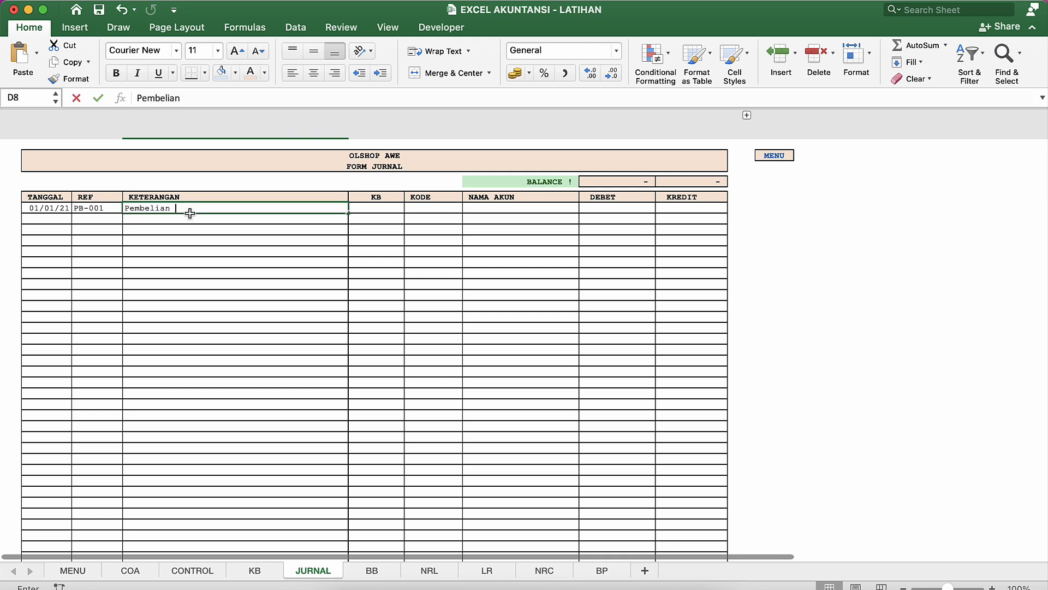
pyautogui.write('tunai')
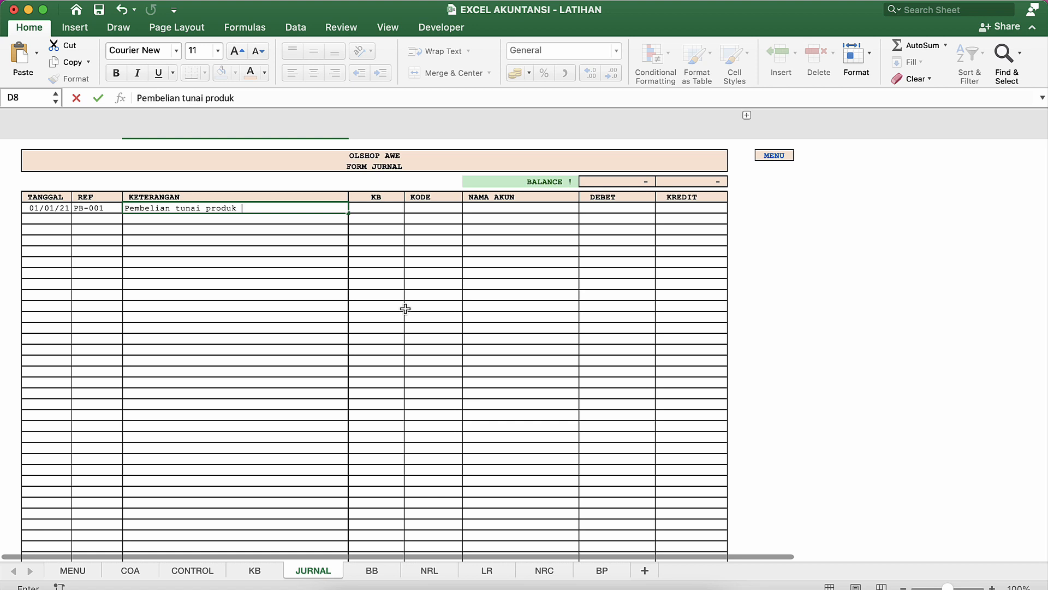
pyautogui.write('produk')
pyautogui.click(216, 249)
pyautogui.click(203, 212)
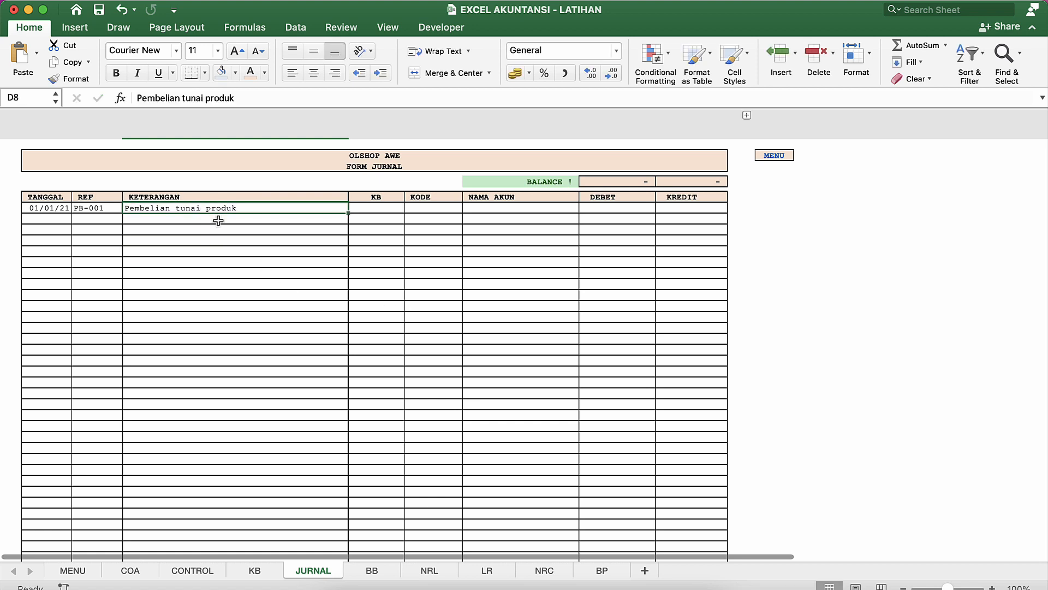
pyautogui.doubleClick(275, 211)
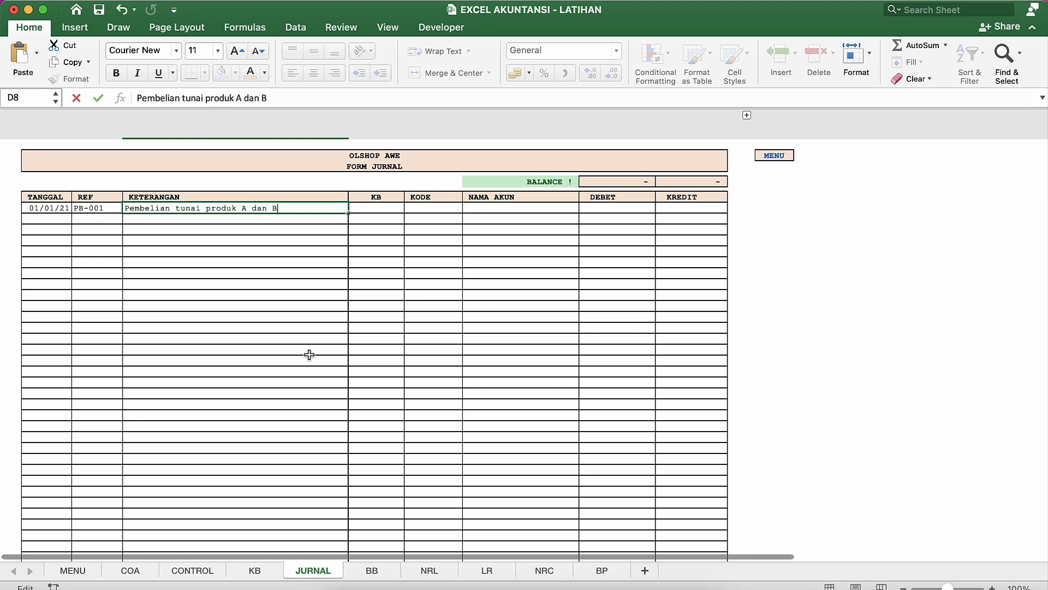
pyautogui.press('Return')
# Check the combined Total of both PB-001 purchases in APLIKASI PENJUALAN 2022 FIX, and return to the journal in EXCEL AKUNTANSI - LATIHAN.
pyautogui.click(363, 208)
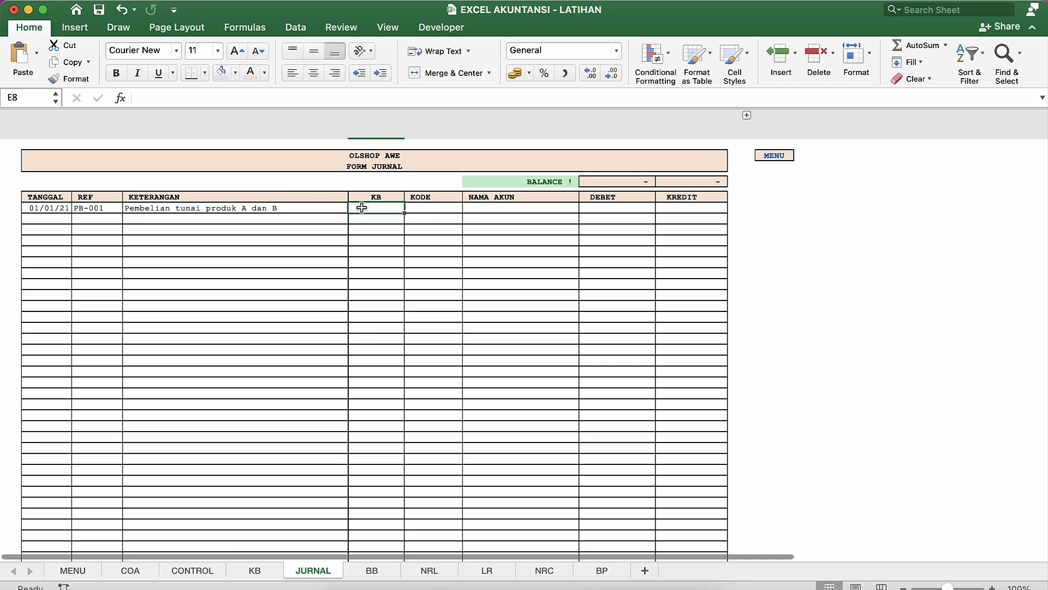
pyautogui.click(102, 209)
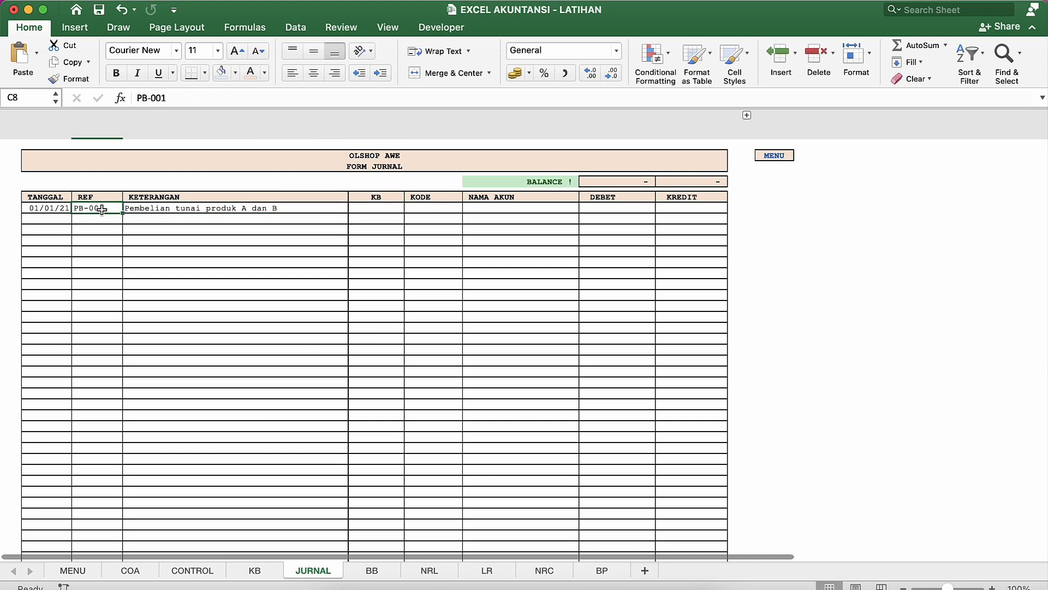
pyautogui.scroll(3, 102, 210)
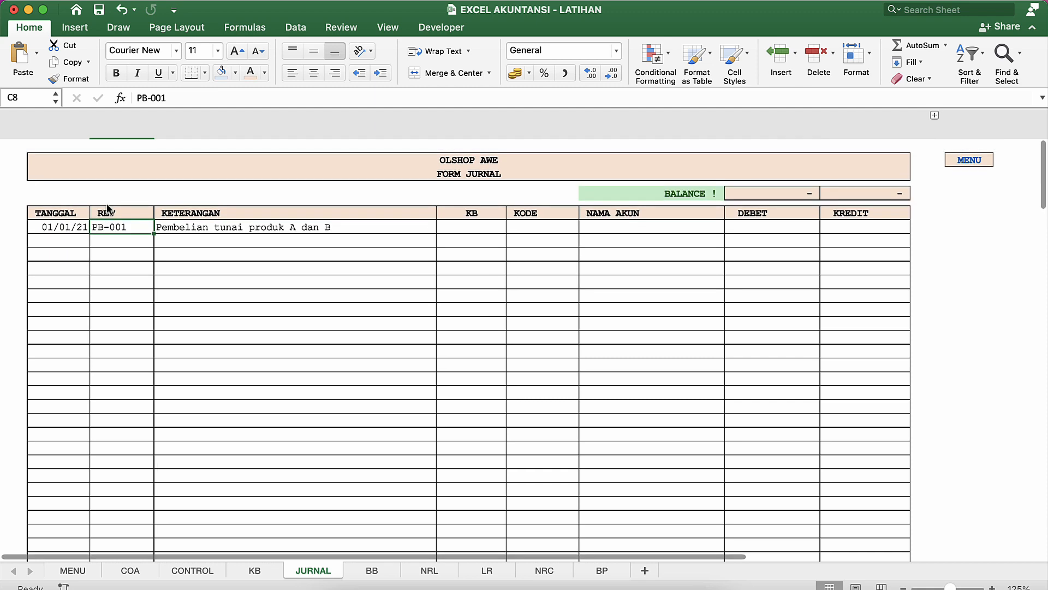
pyautogui.click(992, 587)
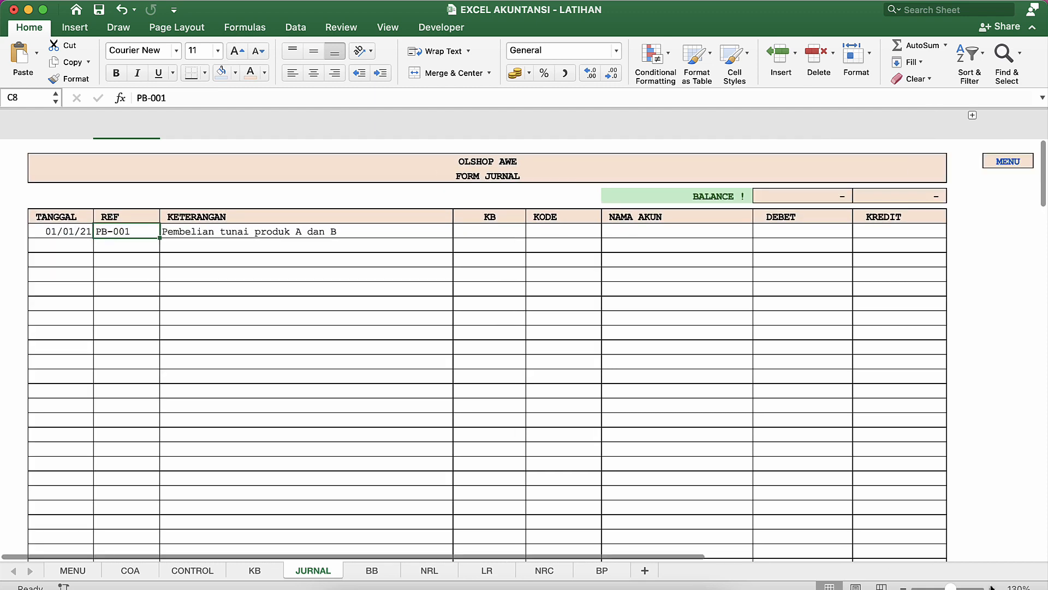
pyautogui.hotkey('ctrl', 'Down')
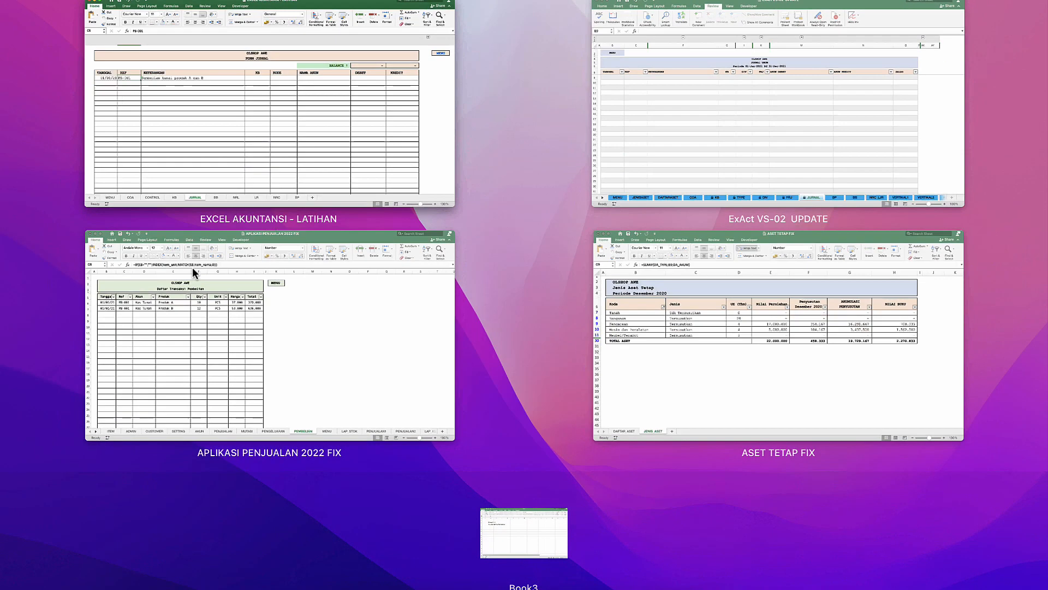
pyautogui.click(287, 311)
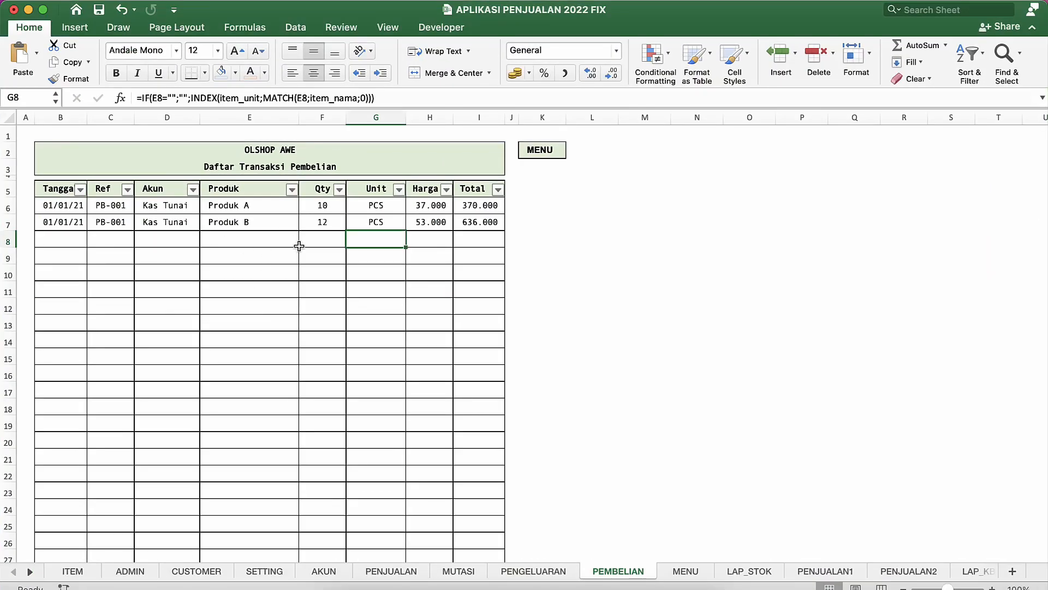
pyautogui.click(493, 203)
pyautogui.hotkey('shift', 'Down')
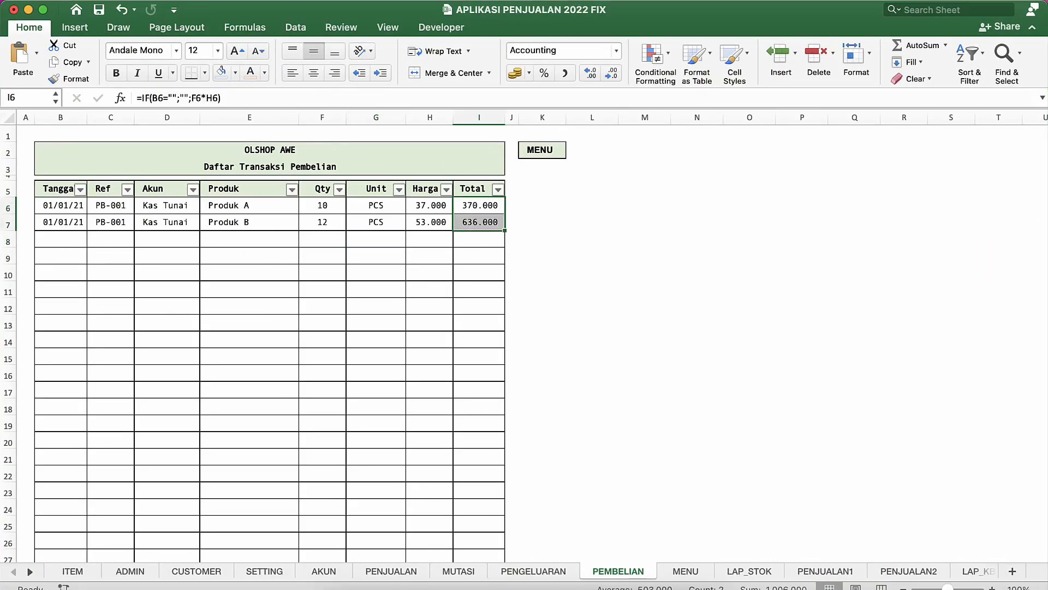
pyautogui.hotkey('ctrl', 'Down')
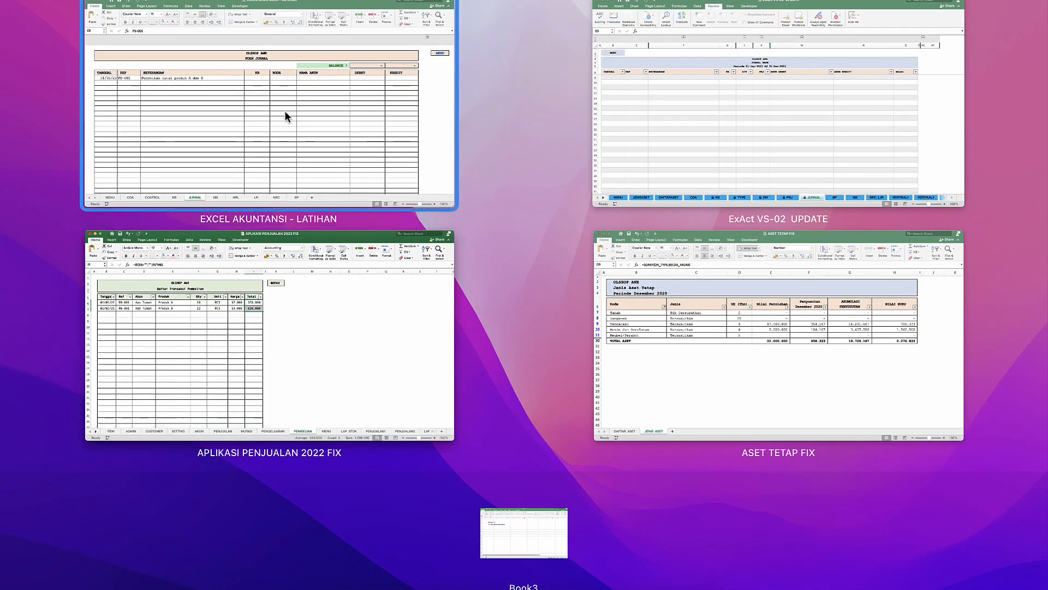
pyautogui.click(284, 110)
# Set the KODE of the first journal row to 114001, the merchandise inventory account (Persediaan Barang Dagang).
pyautogui.click(518, 235)
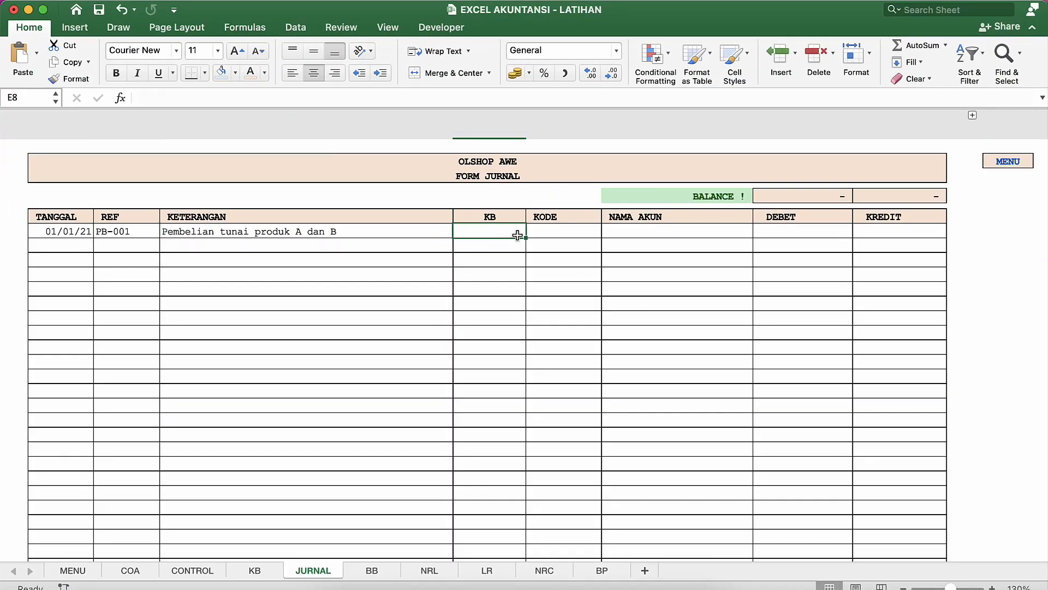
pyautogui.click(568, 236)
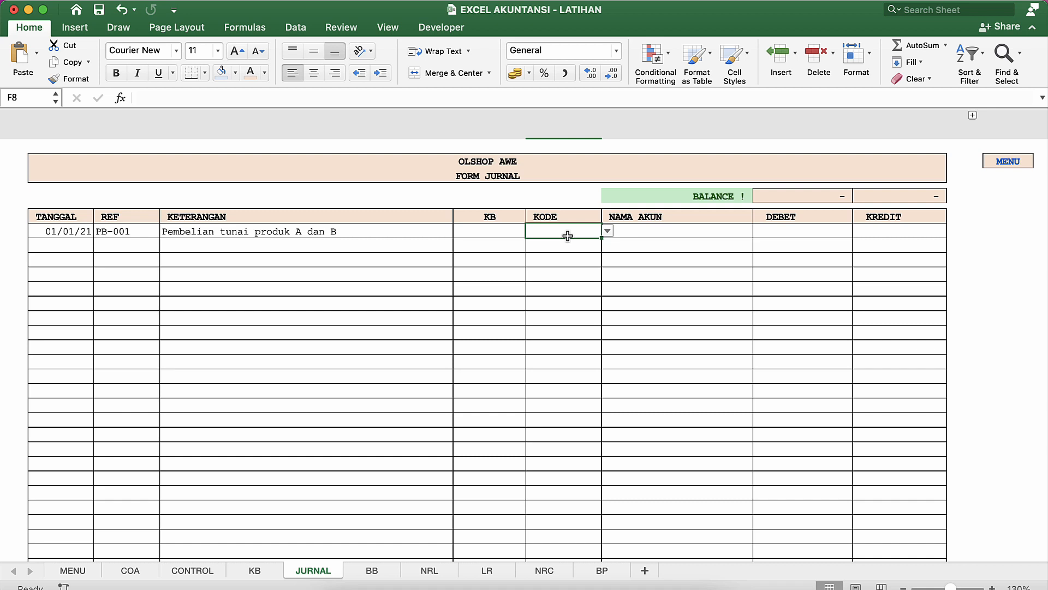
pyautogui.click(743, 231)
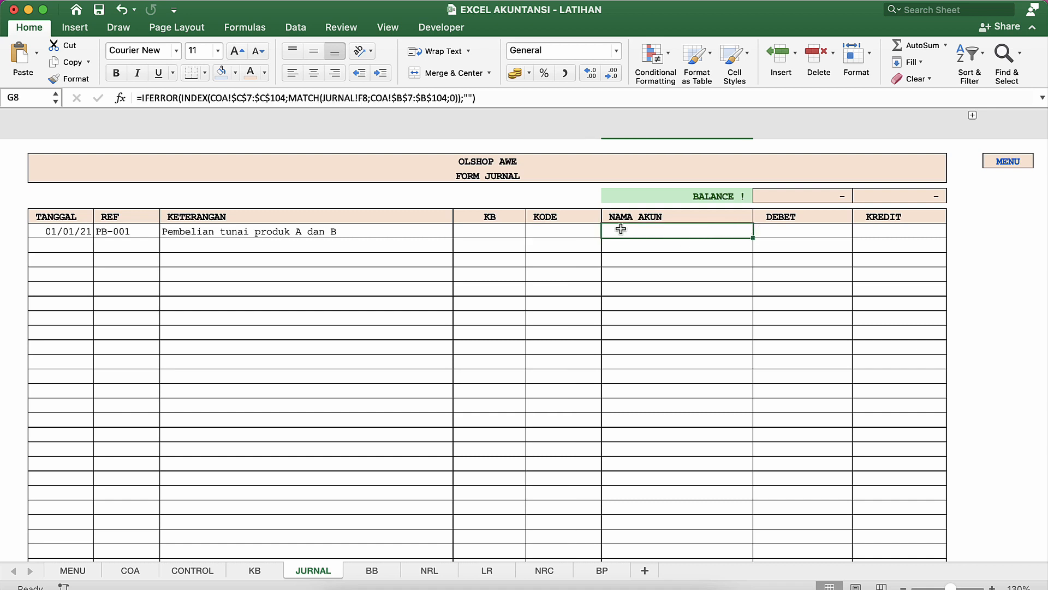
pyautogui.click(587, 231)
pyautogui.click(609, 231)
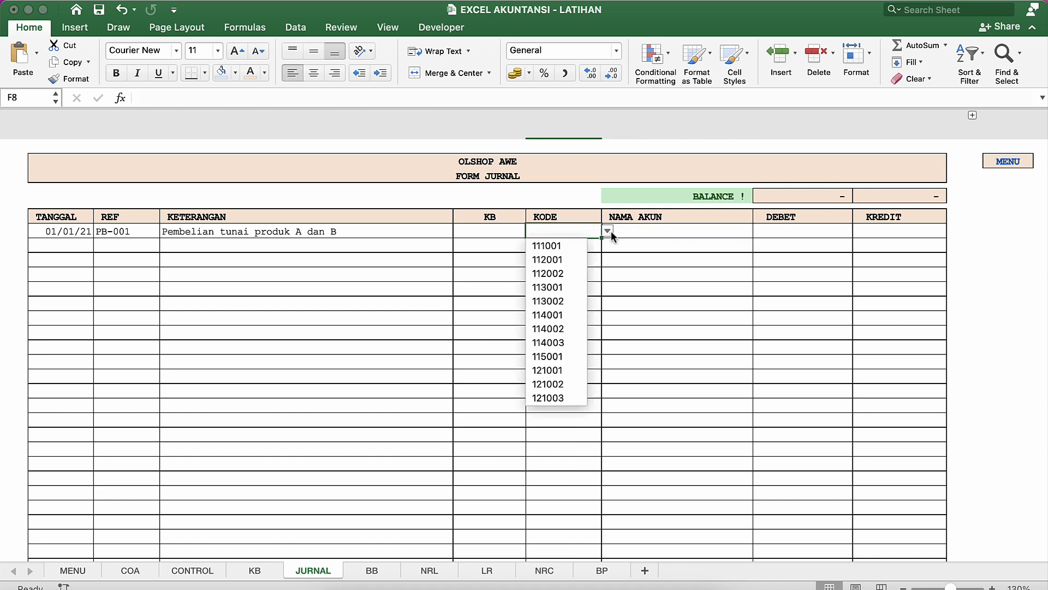
pyautogui.click(659, 237)
pyautogui.click(704, 237)
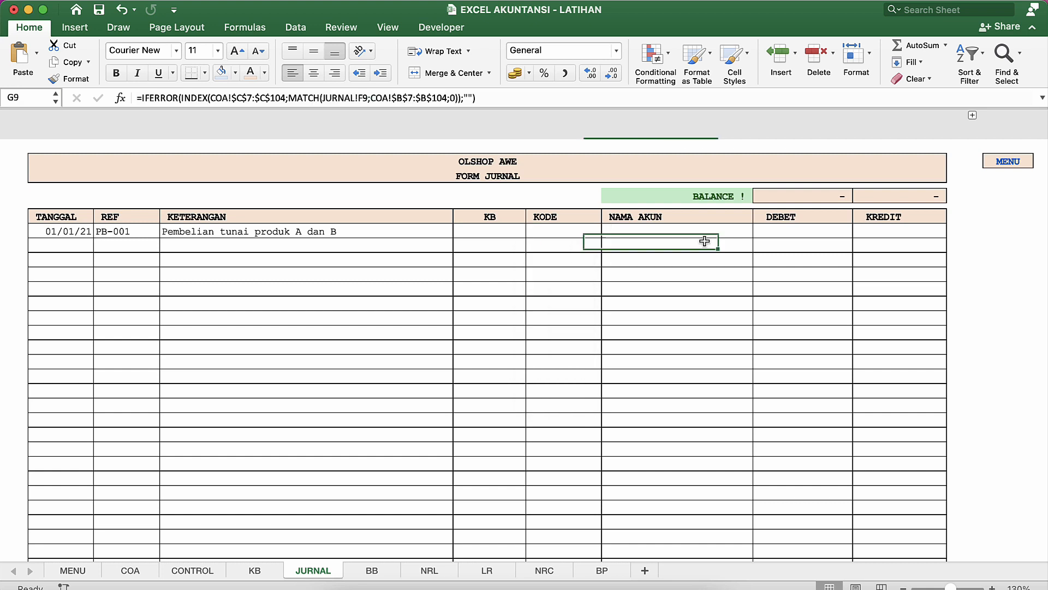
pyautogui.click(575, 231)
pyautogui.click(610, 232)
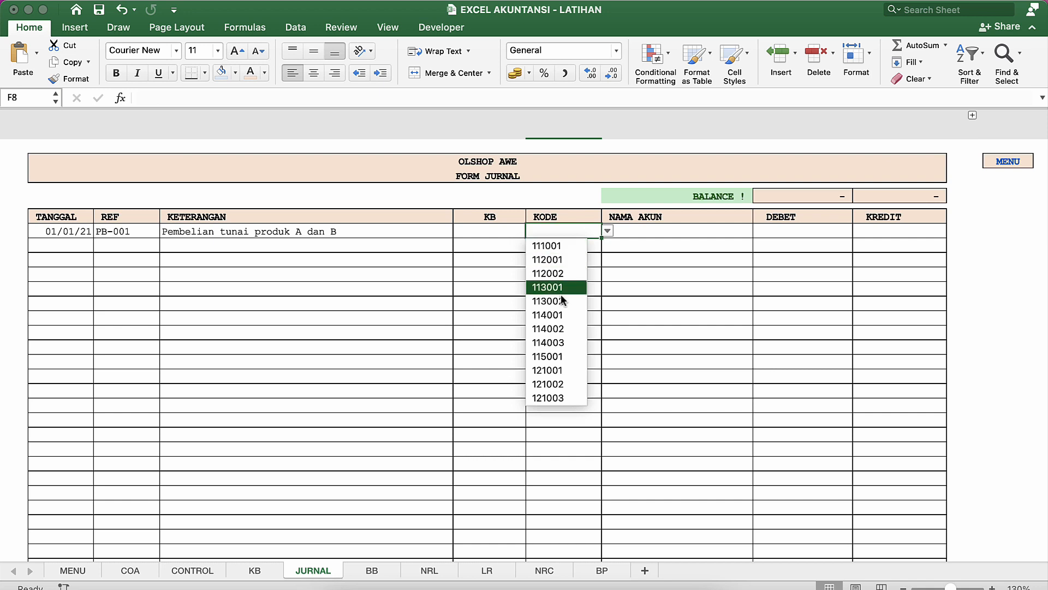
pyautogui.scroll(-3, 561, 304)
pyautogui.scroll(-5, 561, 309)
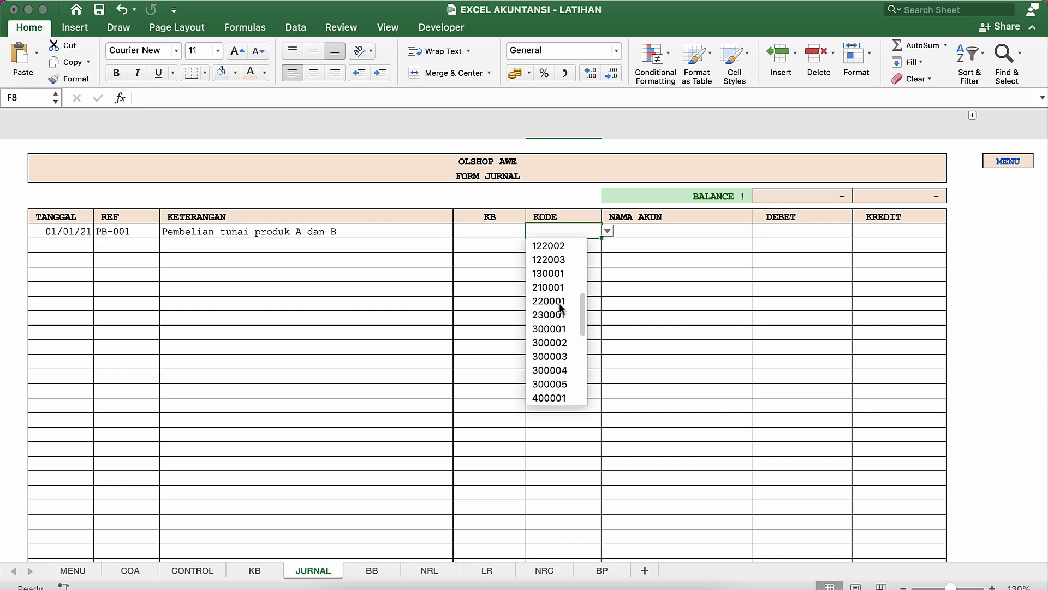
pyautogui.scroll(5, 562, 308)
pyautogui.scroll(1, 560, 309)
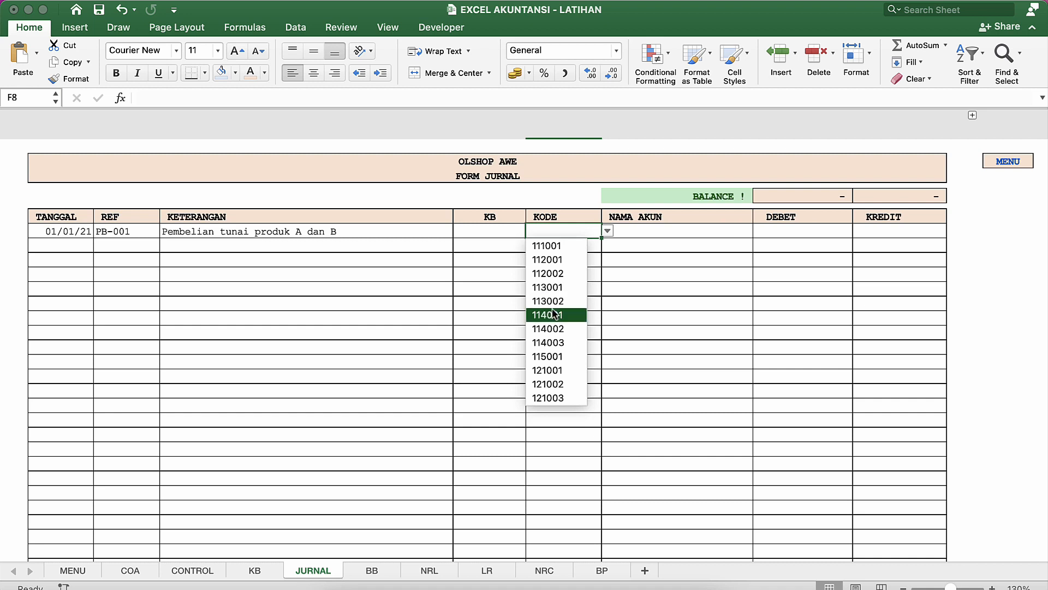
pyautogui.click(554, 315)
# Set the KODE of the second journal row to 210001, the accounts payable account (Hutang Usaha).
pyautogui.click(584, 248)
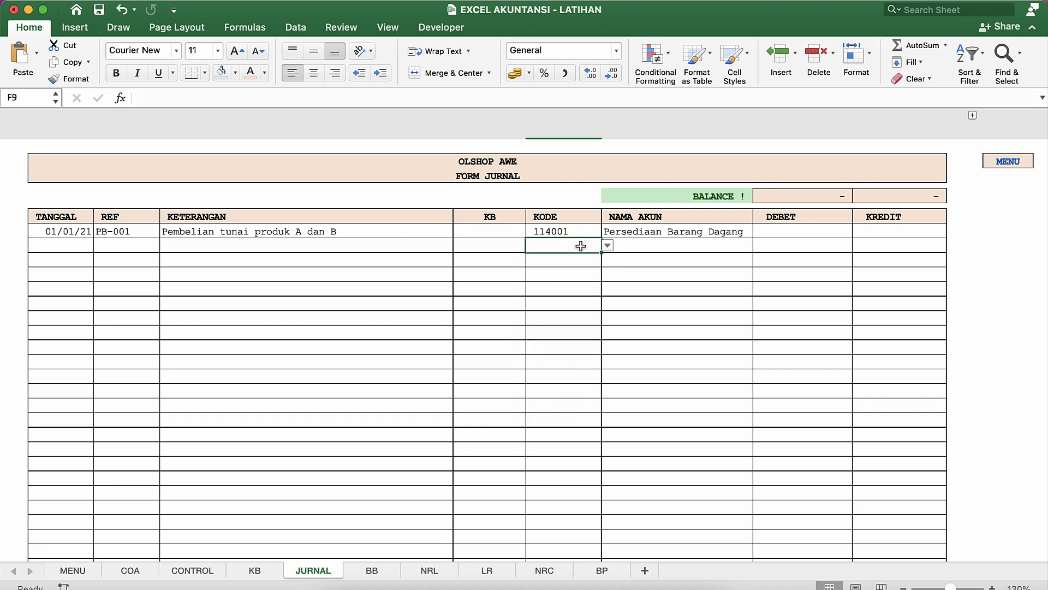
pyautogui.click(608, 246)
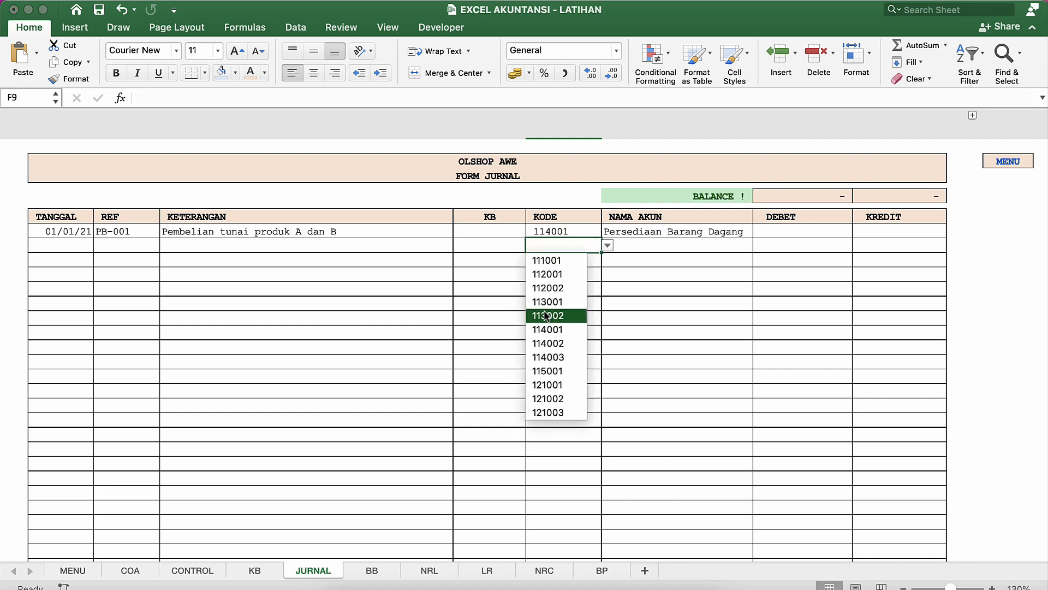
pyautogui.scroll(-5, 544, 310)
pyautogui.scroll(-5, 543, 310)
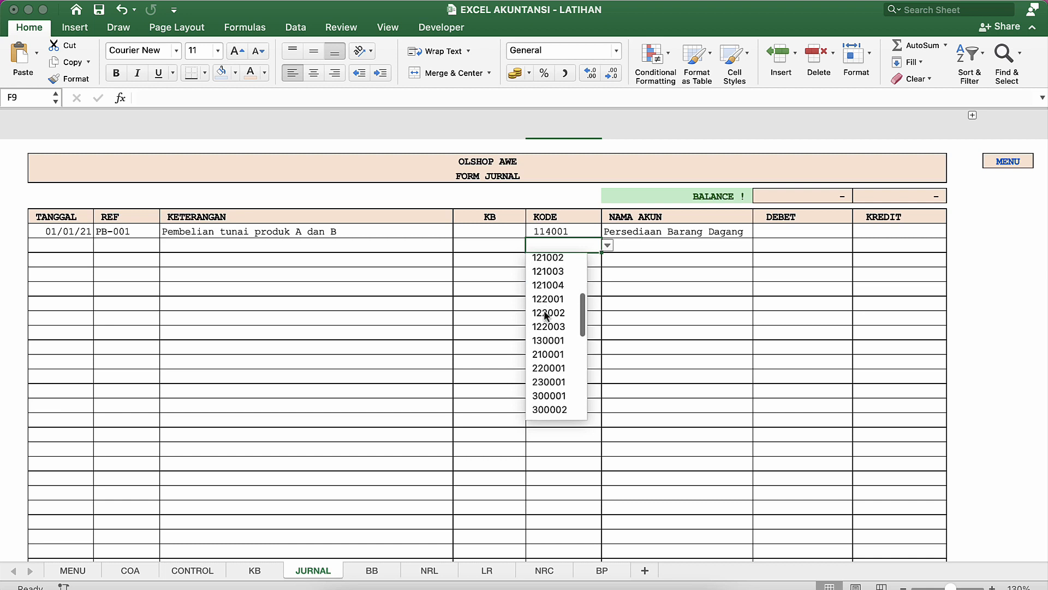
pyautogui.scroll(5, 545, 315)
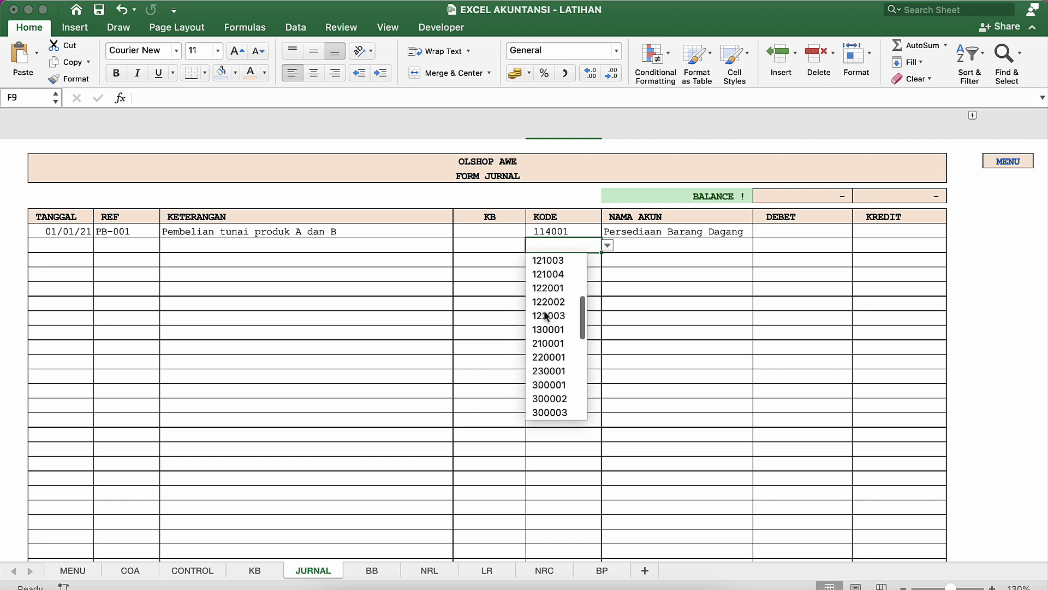
pyautogui.scroll(3, 545, 315)
pyautogui.scroll(-3, 545, 315)
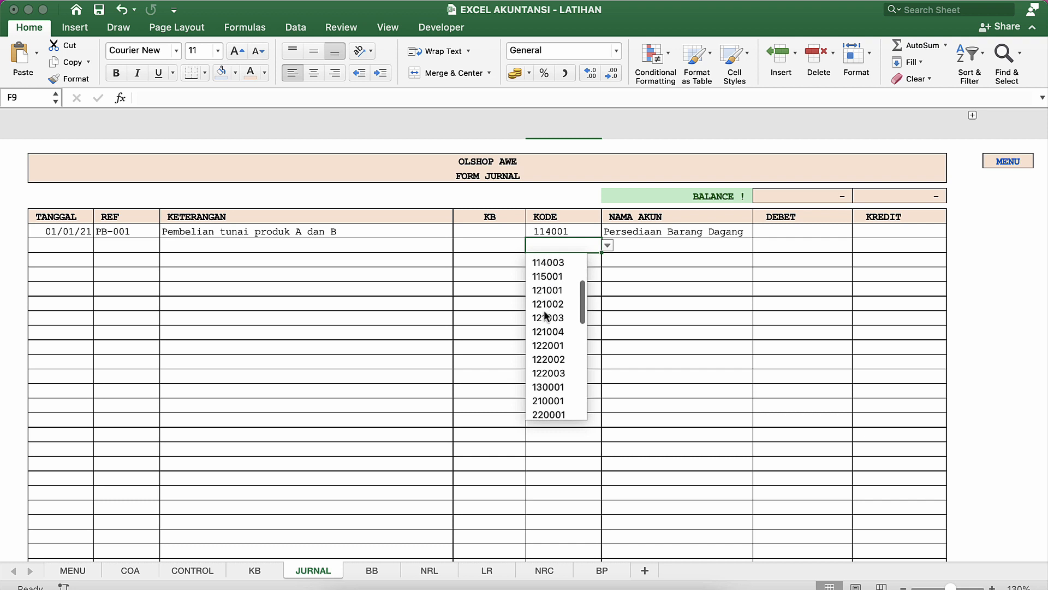
pyautogui.scroll(-5, 545, 315)
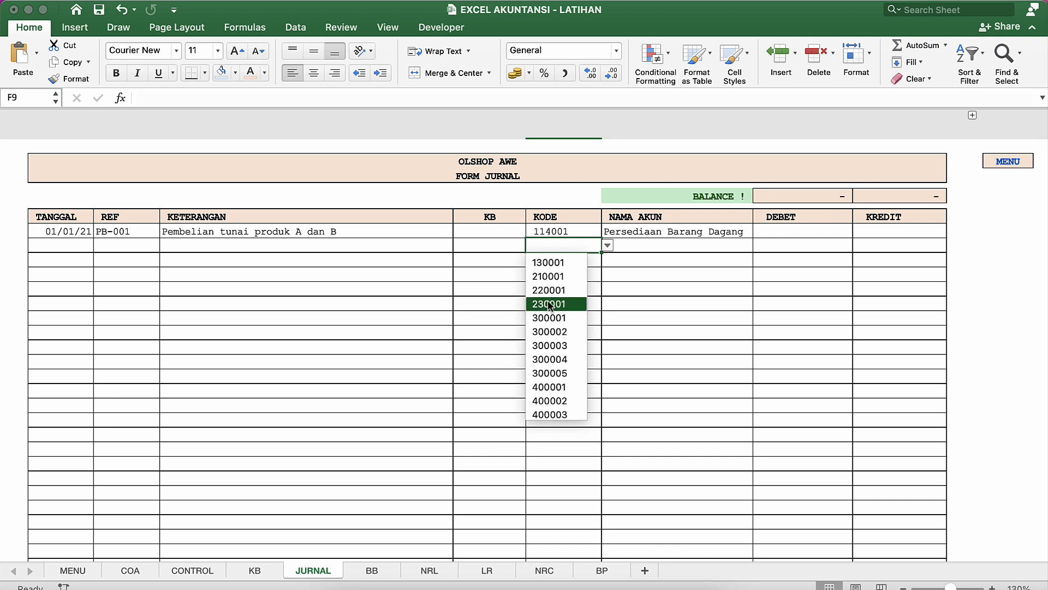
pyautogui.scroll(3, 548, 278)
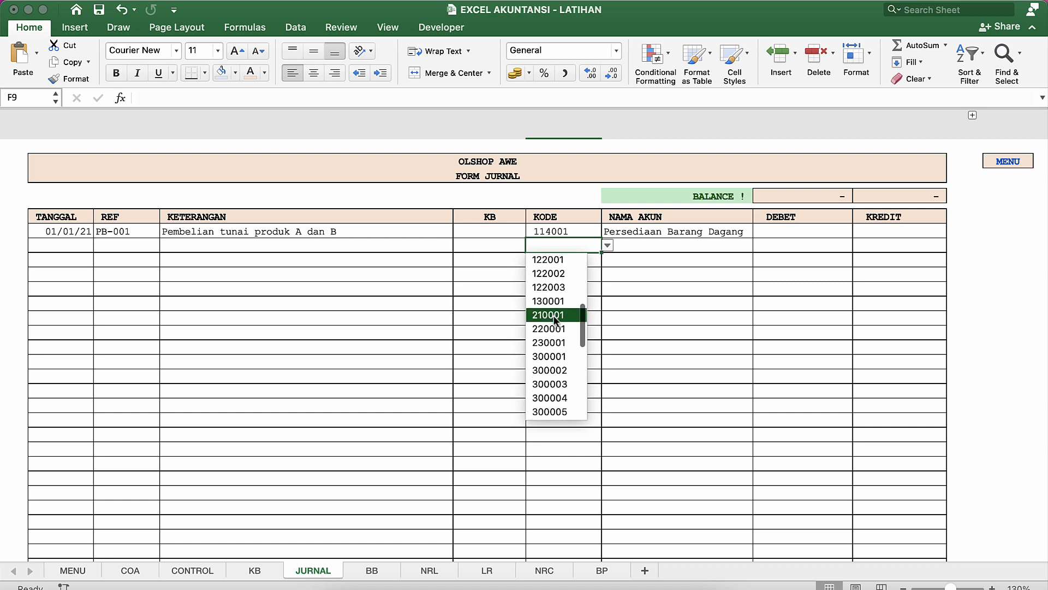
pyautogui.click(555, 320)
pyautogui.click(571, 273)
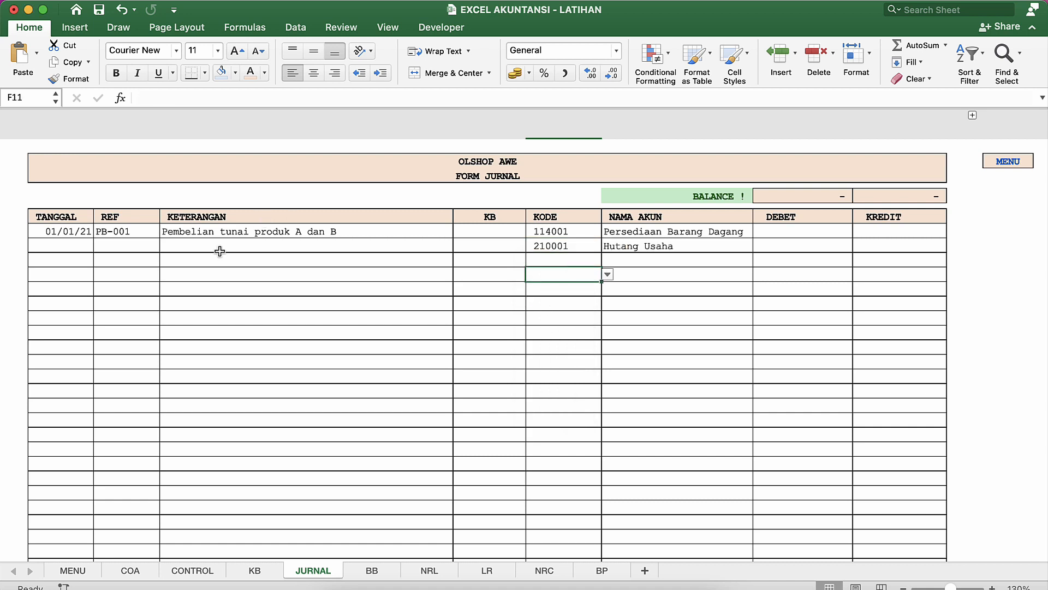
# Change the KETERANGAN of the first journal row to "Pembelian Kredit produk A dan B".
pyautogui.click(211, 235)
pyautogui.doubleClick(236, 235)
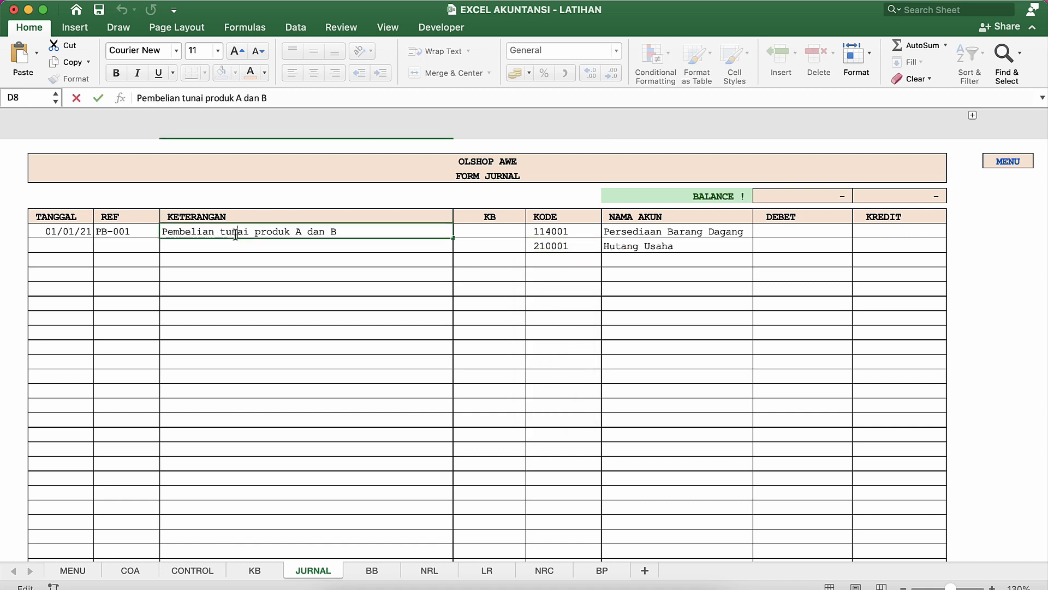
pyautogui.doubleClick(235, 235)
pyautogui.write('Krediyt')
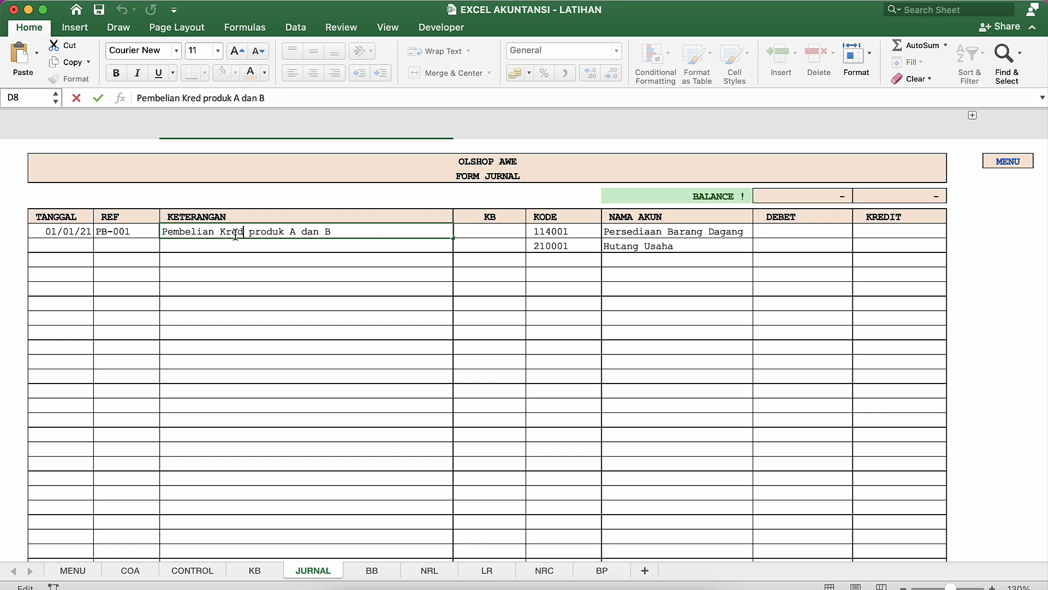
pyautogui.press('BackSpace')
pyautogui.press('BackSpace')
pyautogui.write('t')
pyautogui.press('Return')
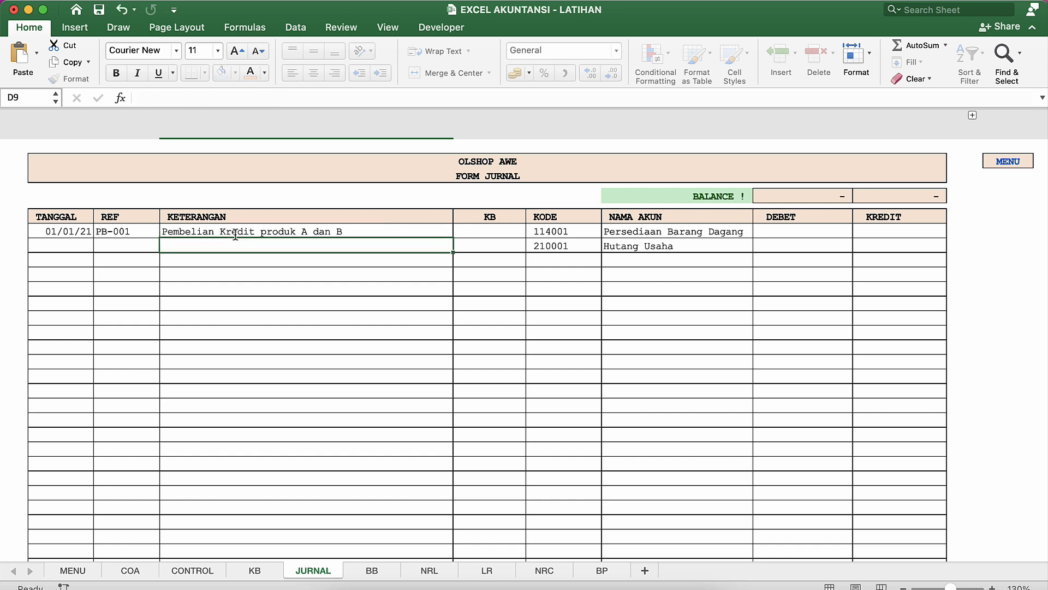
# Fill the first journal row's TANGGAL, REF and KETERANGAN down into the second row.
pyautogui.click(262, 300)
pyautogui.click(70, 258)
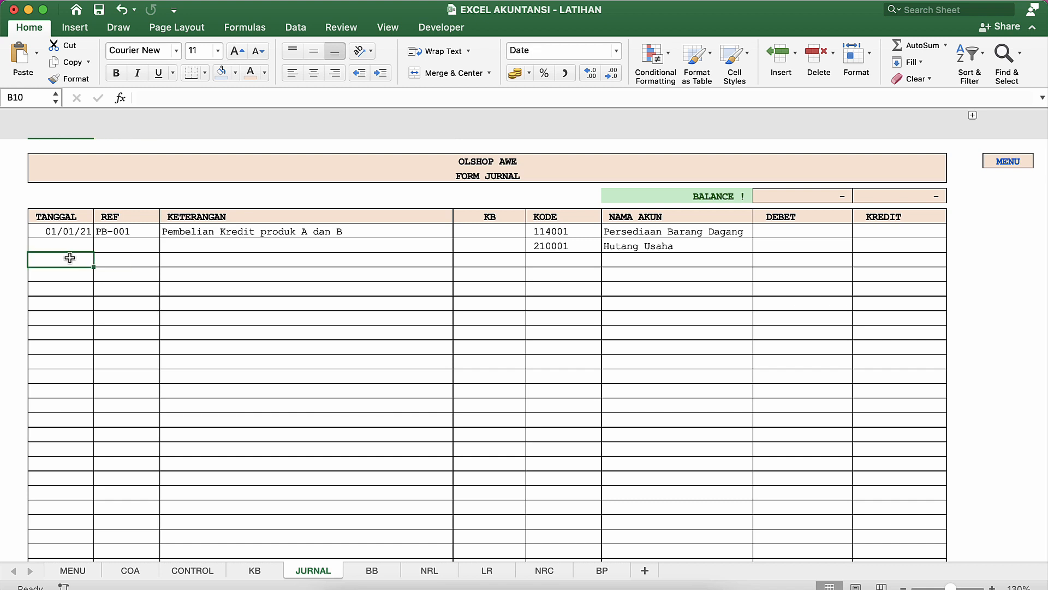
pyautogui.press('Up')
pyautogui.hotkey('shift', 'Right')
pyautogui.hotkey('shift', 'Right')
pyautogui.hotkey('ctrl', 'd')
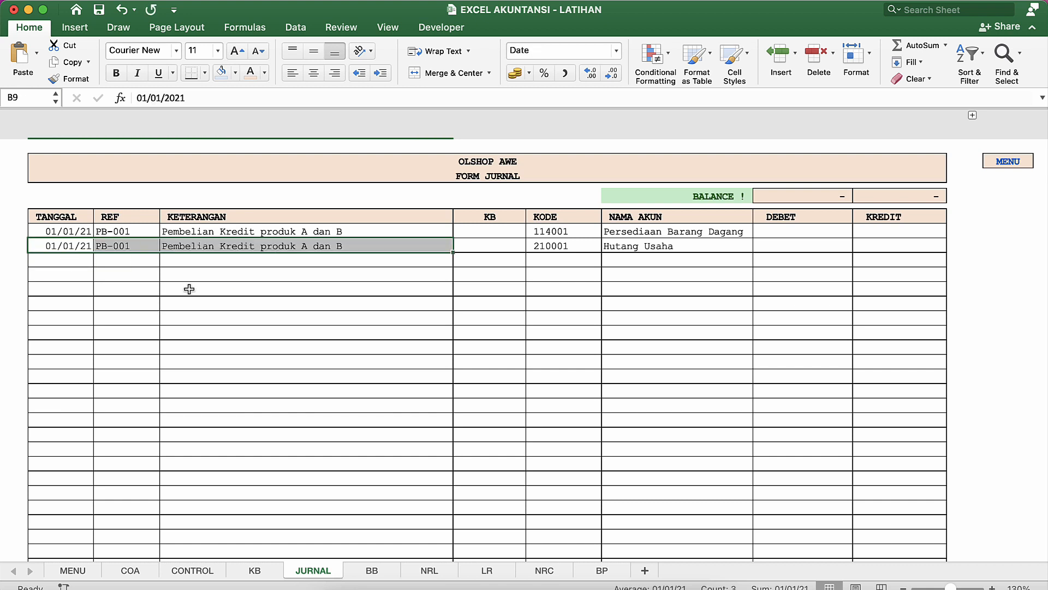
pyautogui.click(187, 289)
pyautogui.click(432, 251)
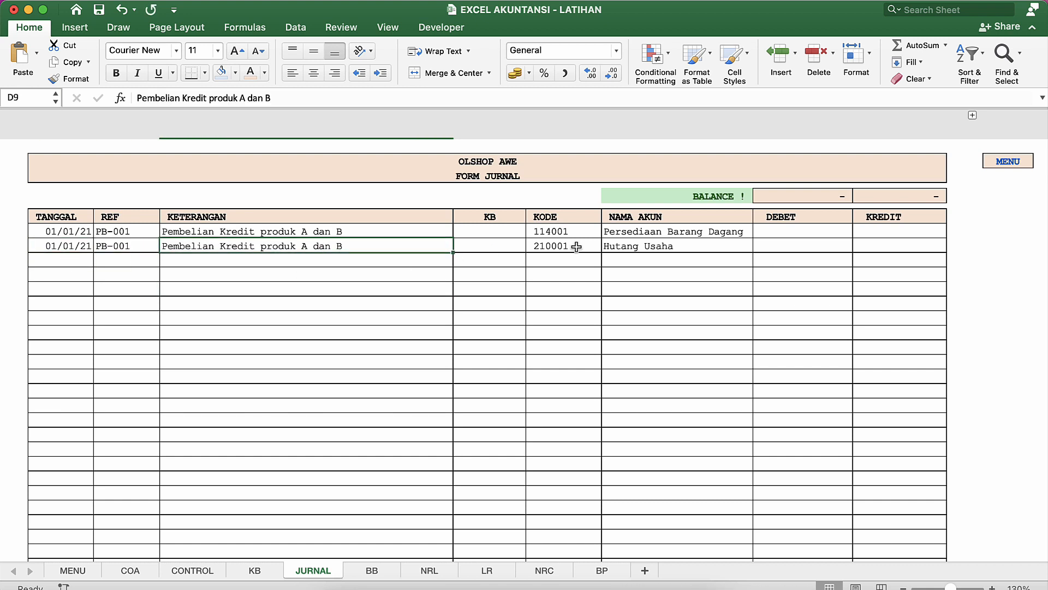
# Recheck the purchase totals in APLIKASI PENJUALAN 2022 FIX and enter 1006000 as the DEBET of the Persediaan Barang Dagang row in the journal.
pyautogui.click(542, 252)
pyautogui.click(735, 246)
pyautogui.click(811, 234)
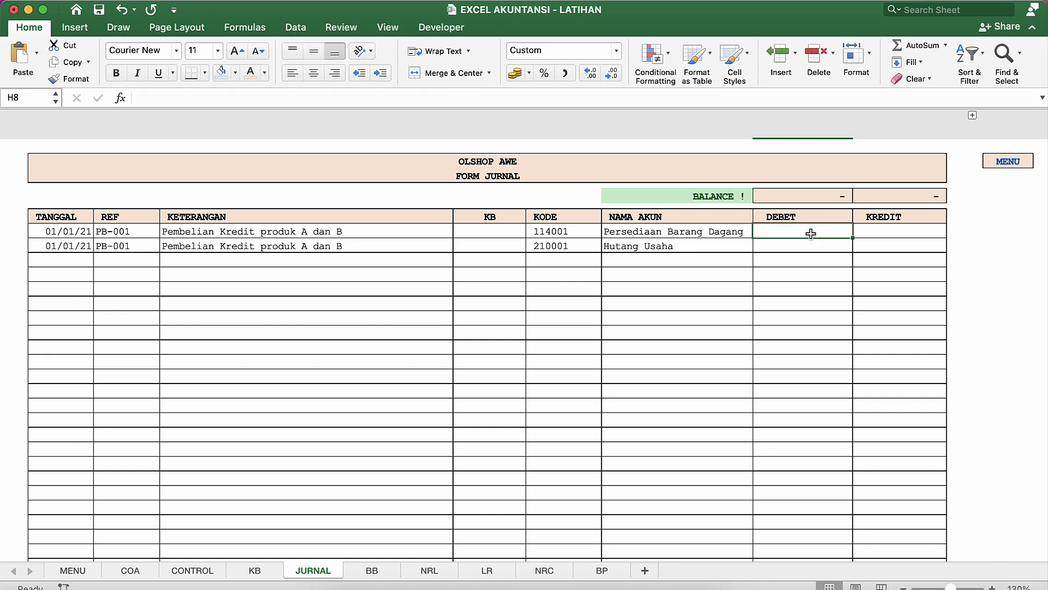
pyautogui.hotkey('ctrl', 'Up')
pyautogui.click(281, 304)
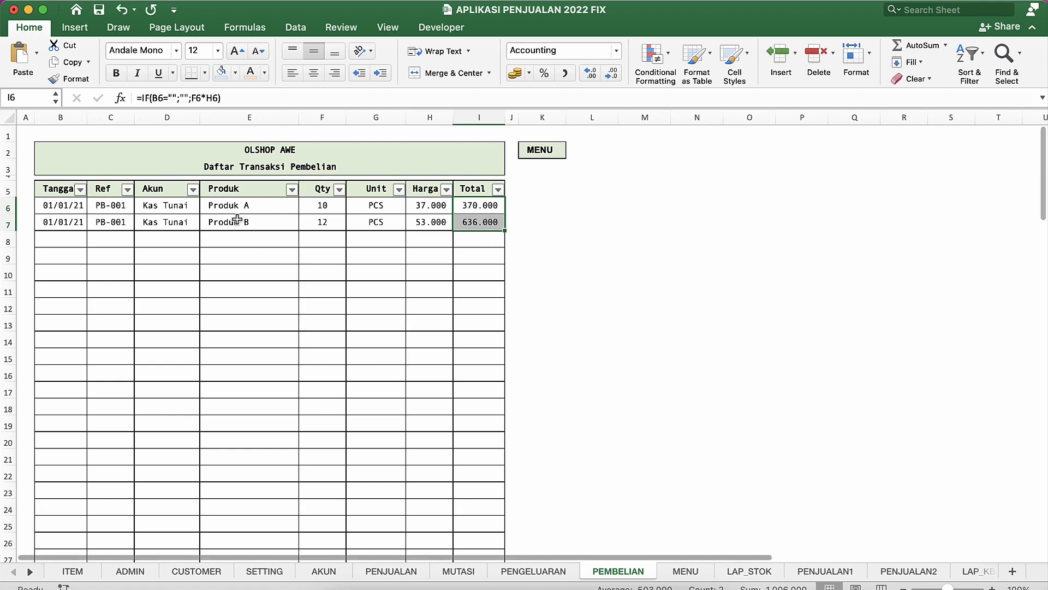
pyautogui.hotkey('ctrl', 'Up')
pyautogui.click(359, 149)
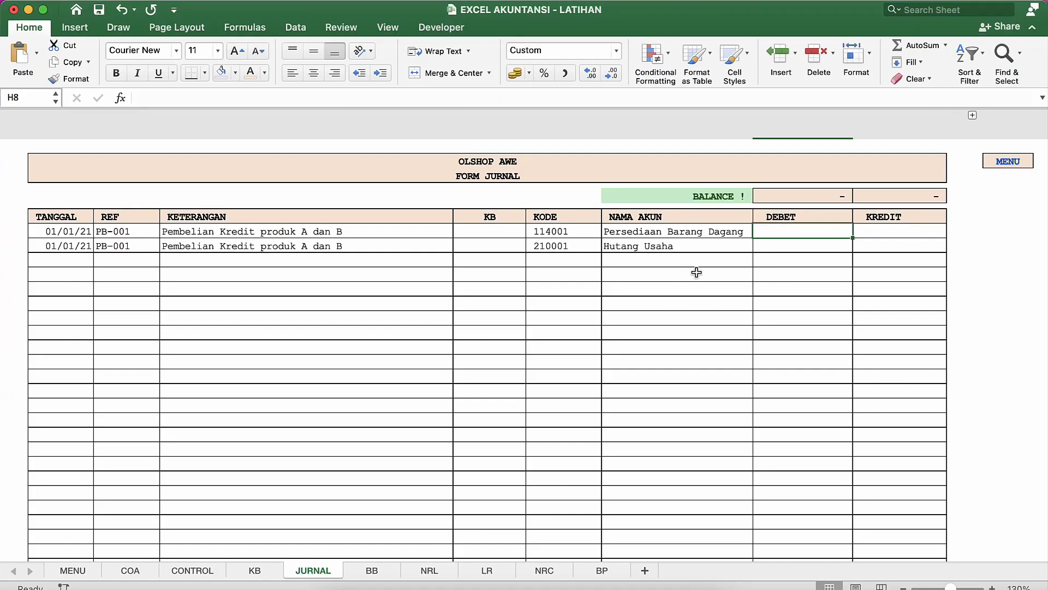
pyautogui.write('1006000')
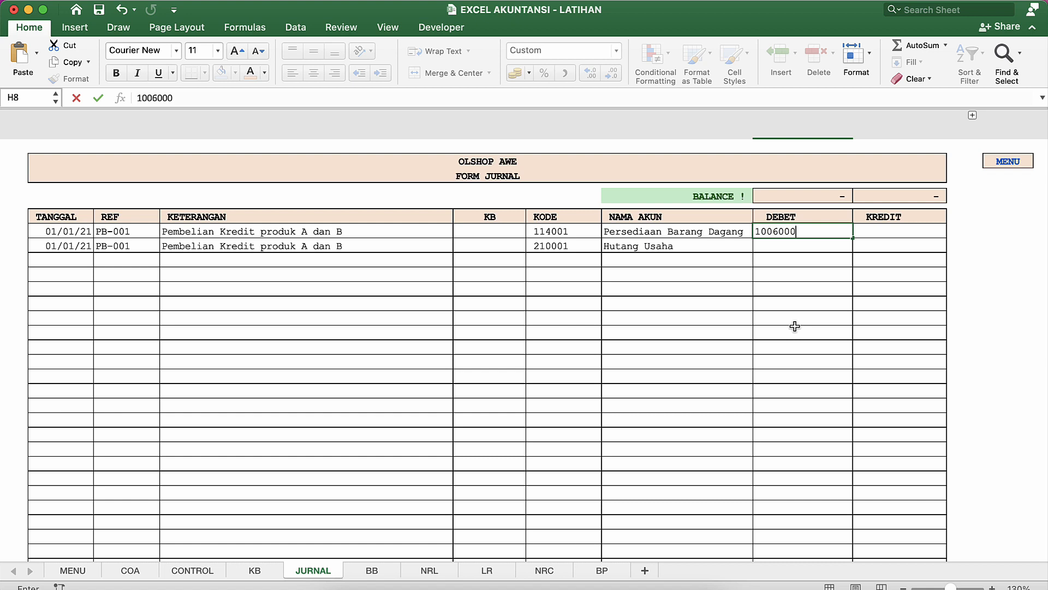
pyautogui.press('Return')
# Set the KREDIT of the Hutang Usaha row to the formula =H8, referencing the first row's DEBET.
pyautogui.press('Right')
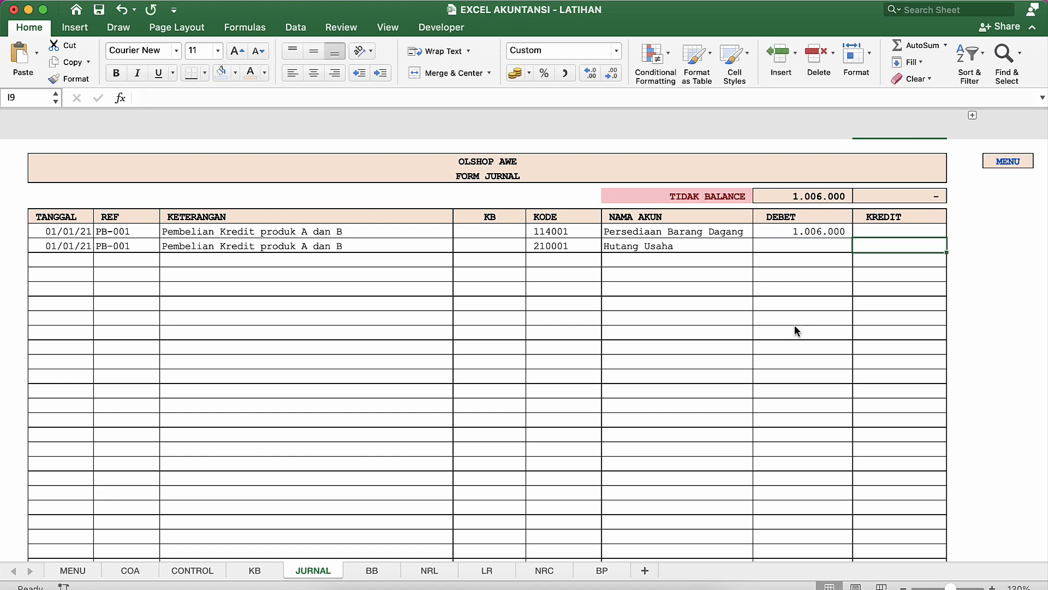
pyautogui.write('=')
pyautogui.press('Up')
pyautogui.press('Left')
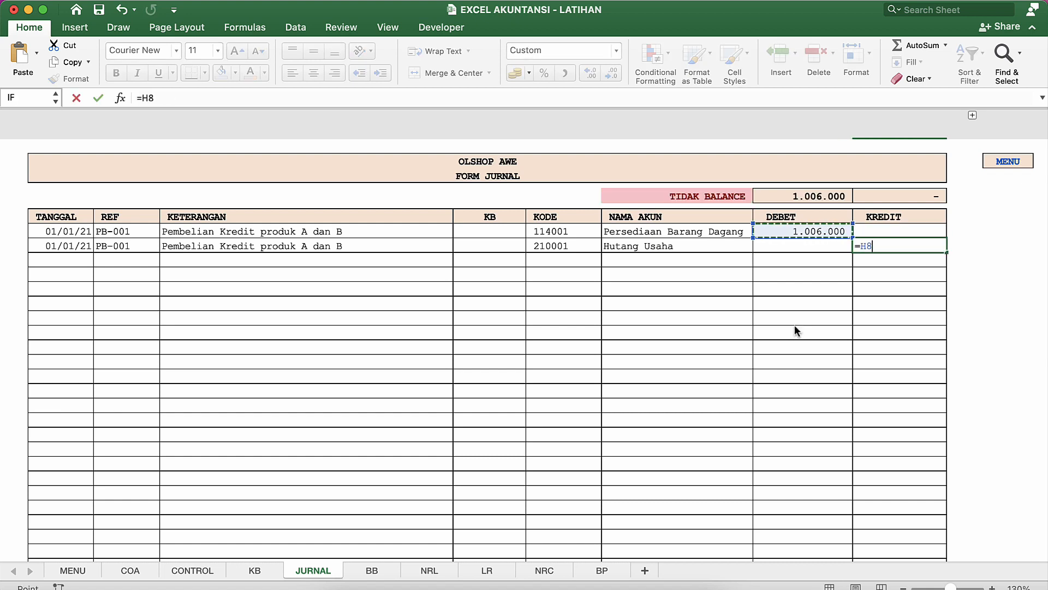
pyautogui.press('Return')
pyautogui.click(872, 243)
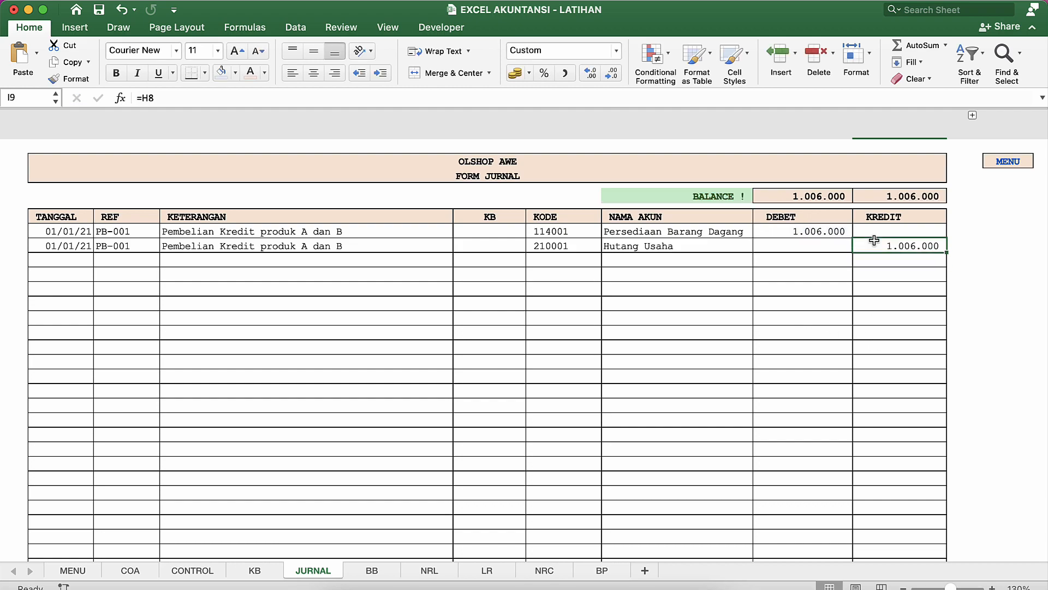
pyautogui.click(174, 302)
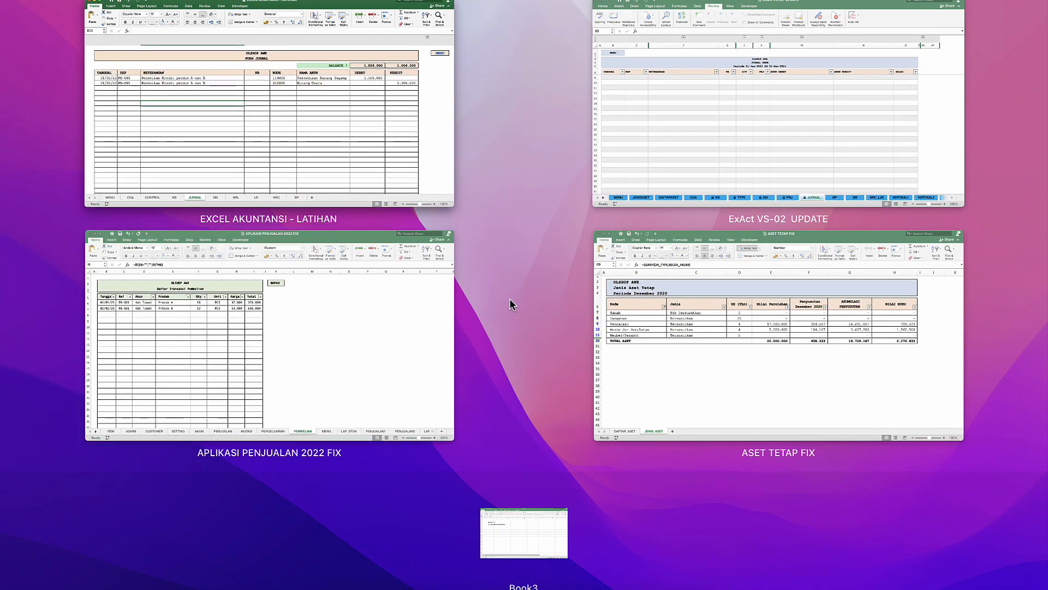
# Switch to the ExAct VS-02 UPDATE workbook and enter the date 1/1/21 in the first row of its JURNAL sheet.
pyautogui.click(677, 152)
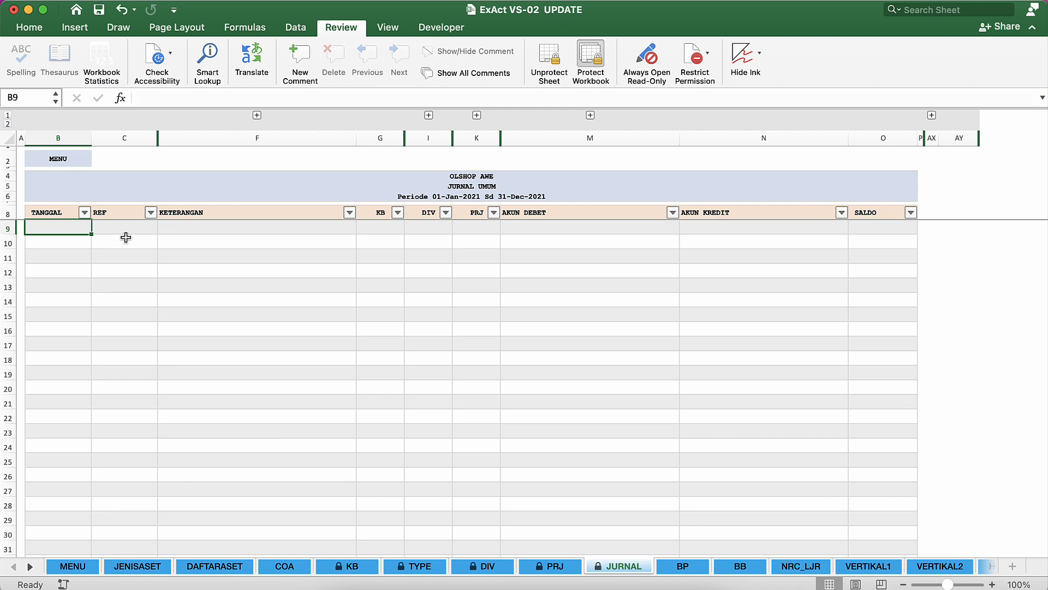
pyautogui.write('1/1/21')
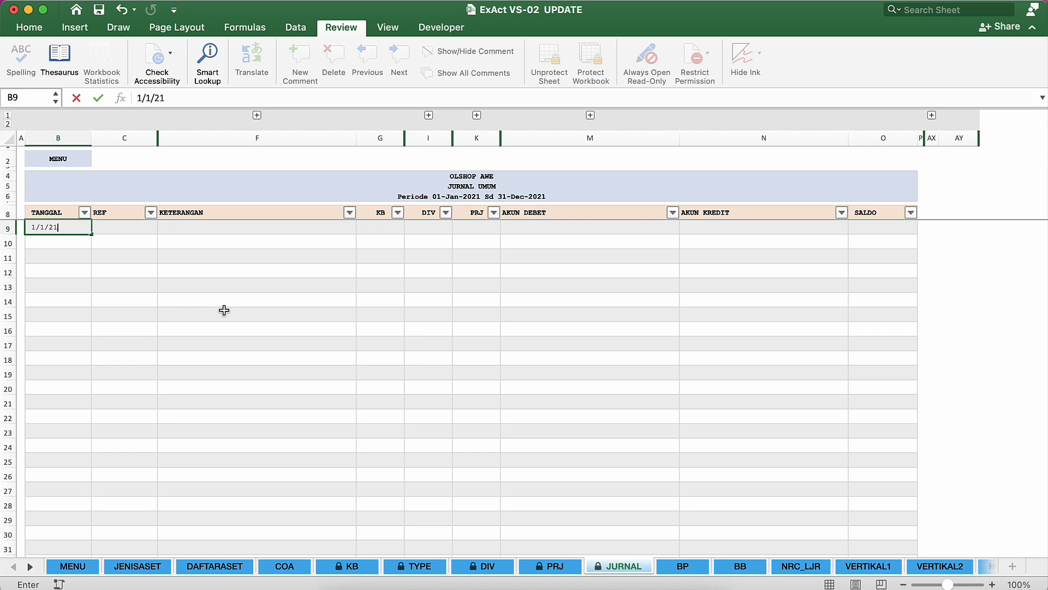
pyautogui.press('Return')
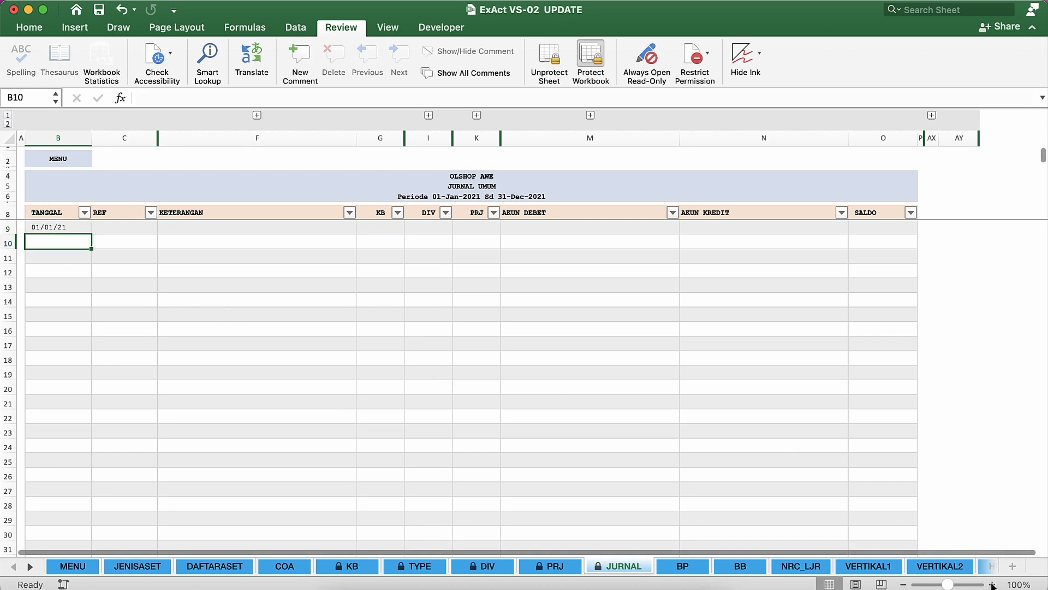
# Enter PB-001 as the REF of the first row in the ExAct general journal.
pyautogui.click(993, 584)
pyautogui.click(993, 584)
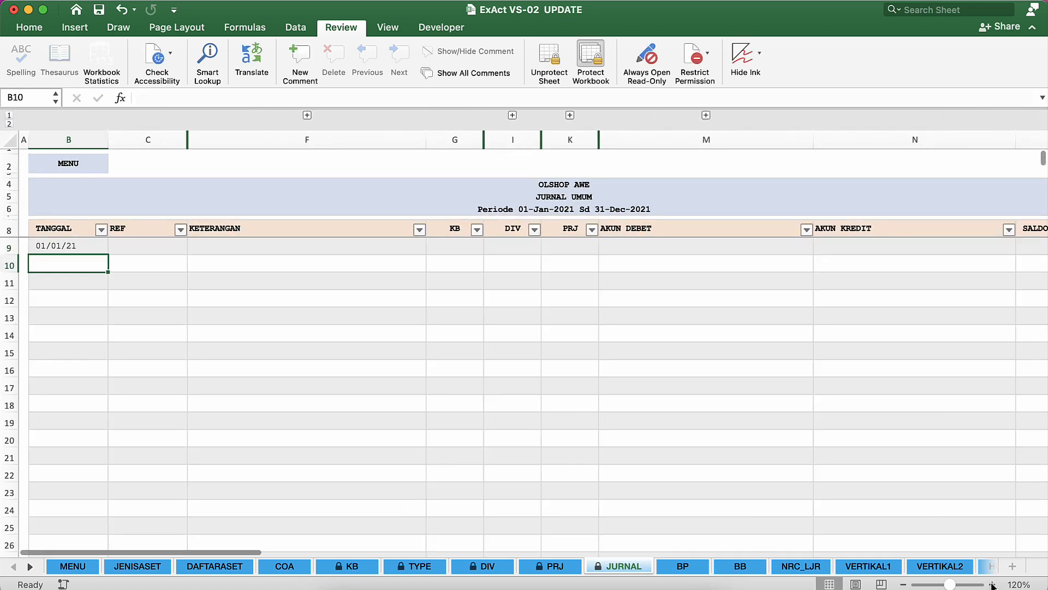
pyautogui.click(143, 246)
pyautogui.write('PB-001')
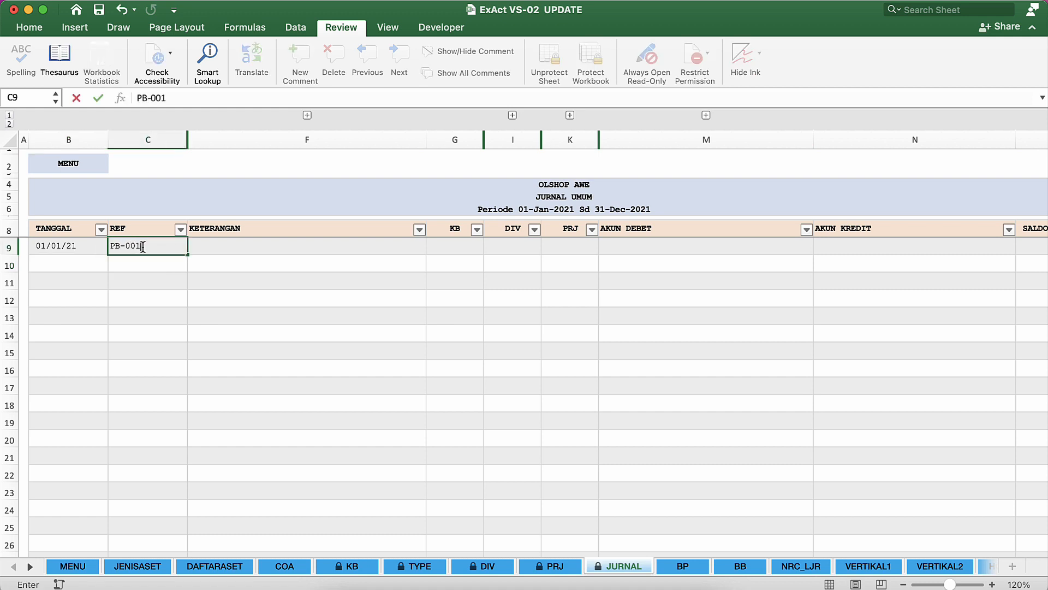
# Enter Pembelian Kredit Produk A dan B as the KETERANGAN of the first row in the ExAct general journal.
pyautogui.press('Return')
pyautogui.press('Up')
pyautogui.press('Right')
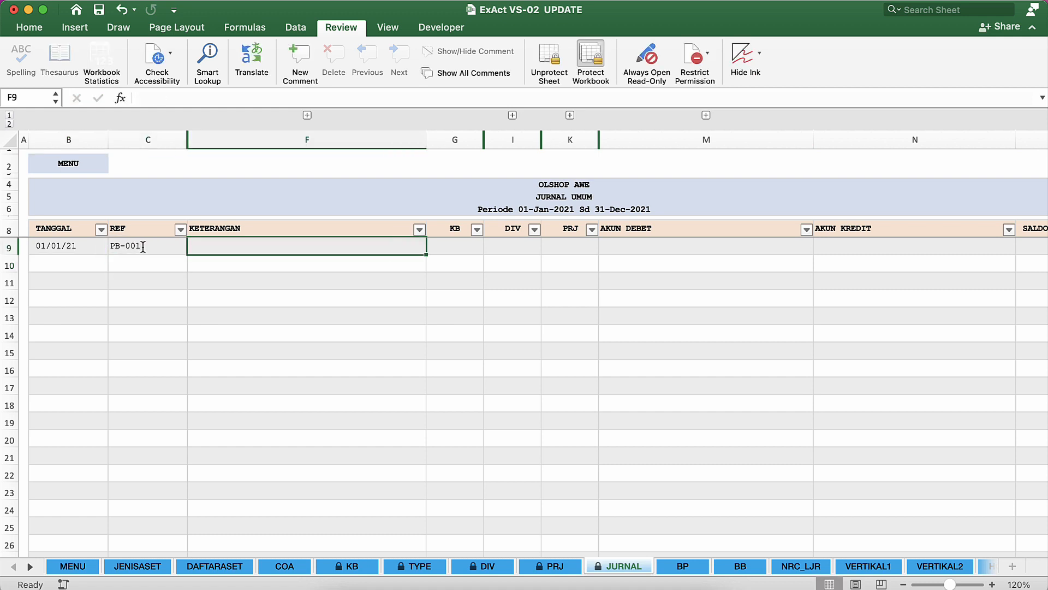
pyautogui.write('P')
pyautogui.press('BackSpace')
pyautogui.press('BackSpace')
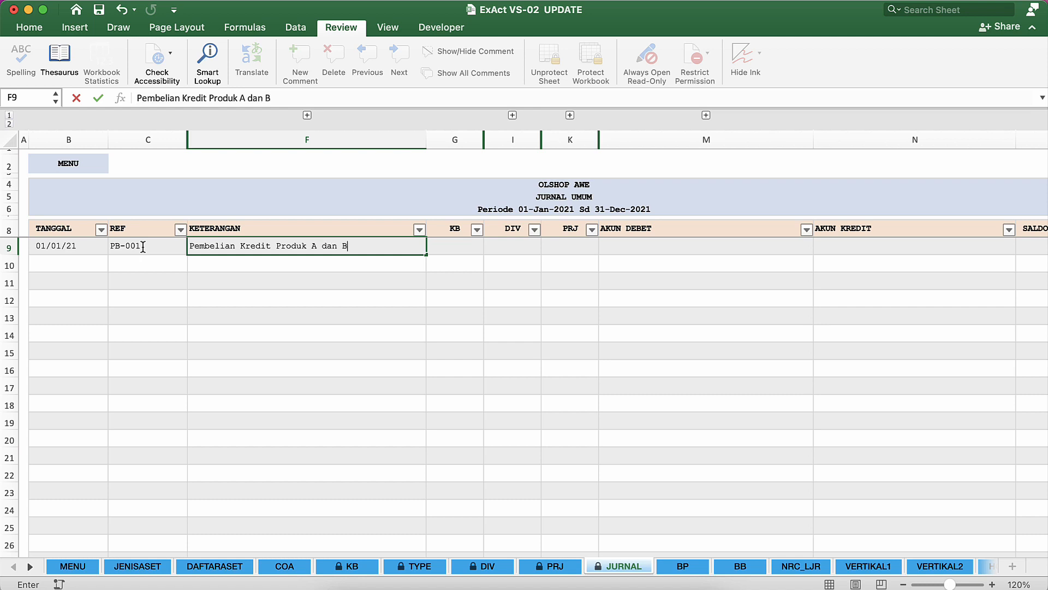
pyautogui.press('Return')
pyautogui.click(399, 244)
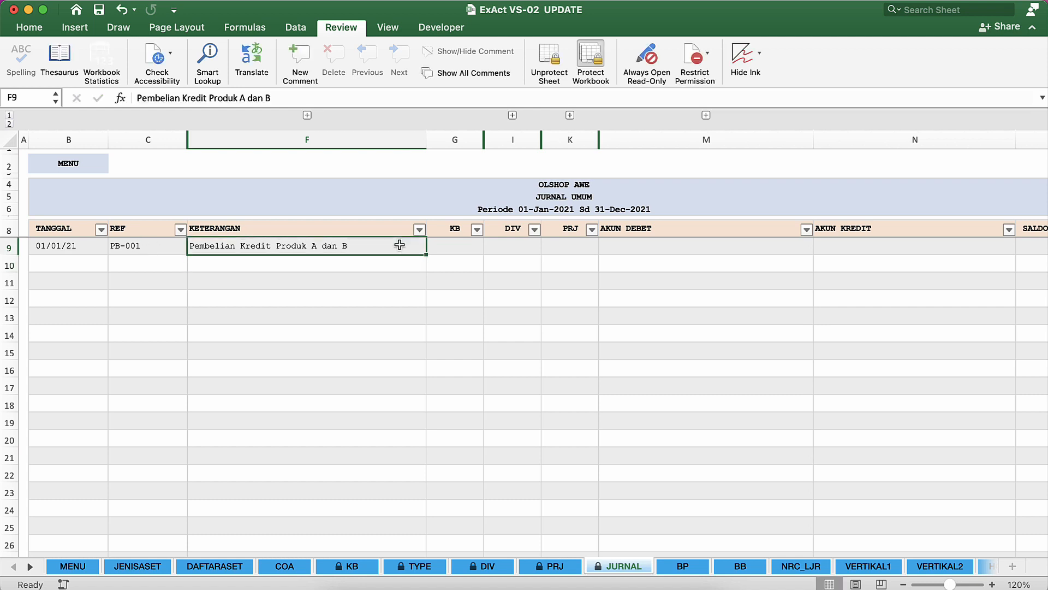
pyautogui.click(464, 260)
pyautogui.click(464, 239)
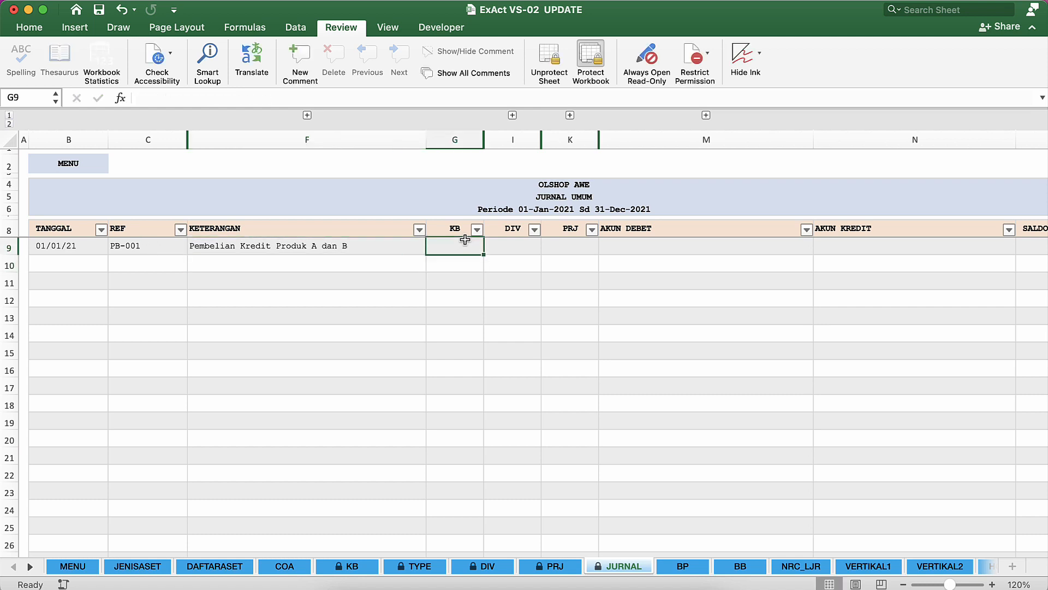
pyautogui.click(543, 244)
pyautogui.click(662, 244)
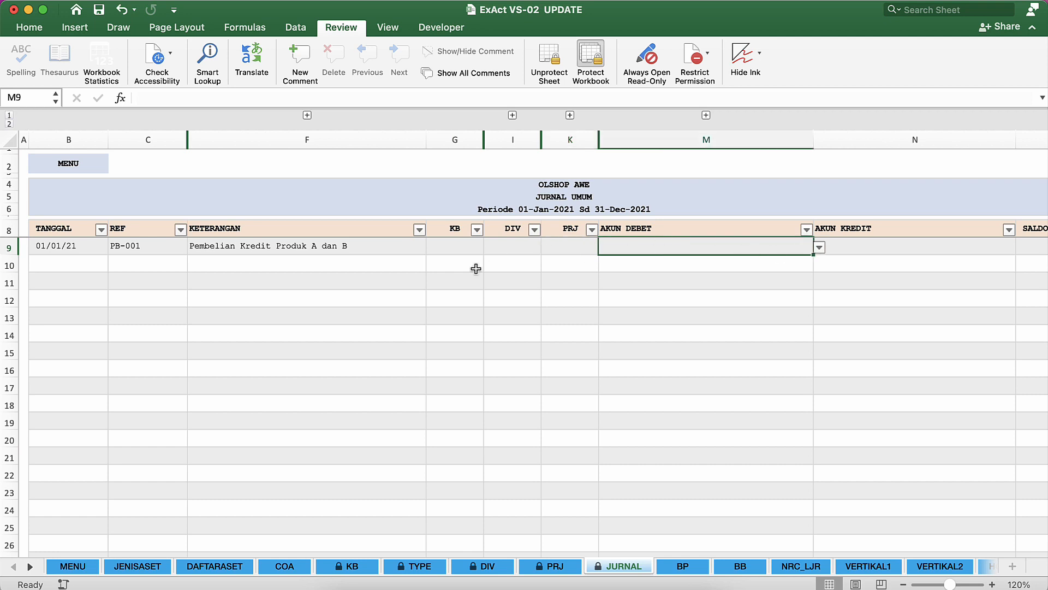
pyautogui.click(459, 250)
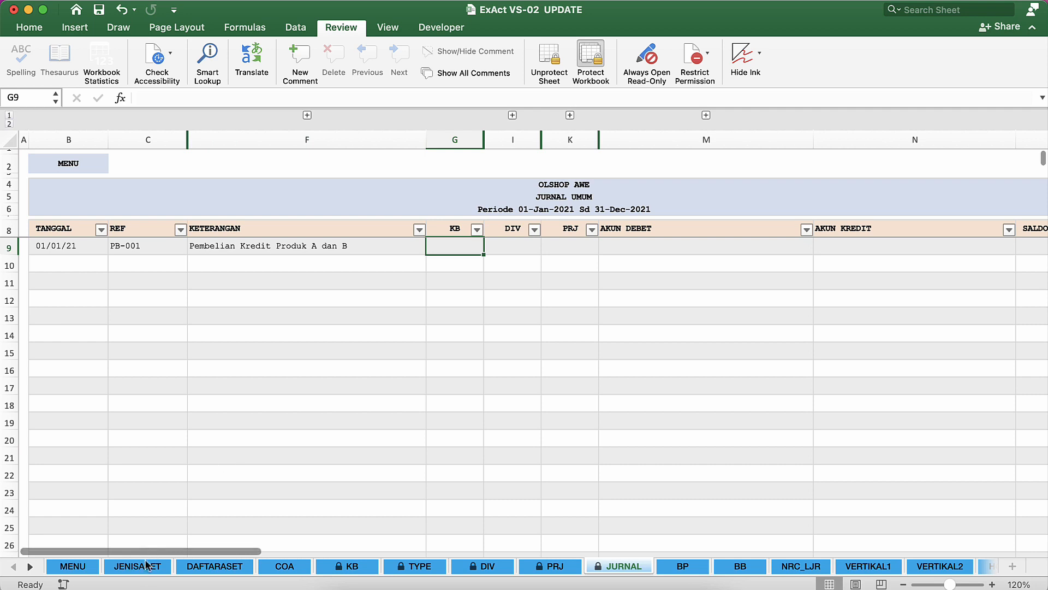
pyautogui.click(405, 267)
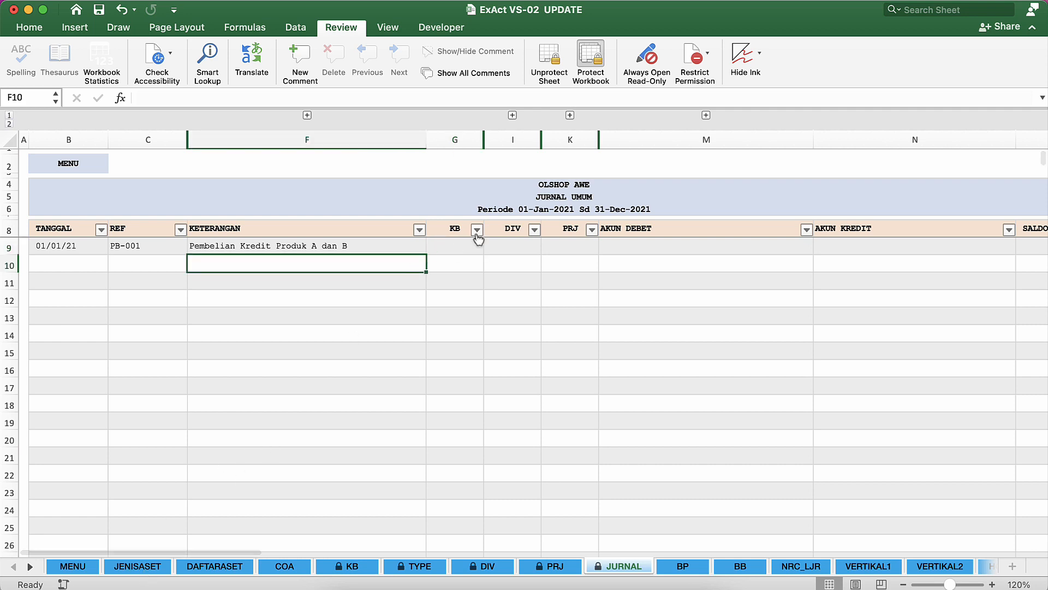
pyautogui.click(477, 230)
pyautogui.click(468, 248)
pyautogui.press('Tab')
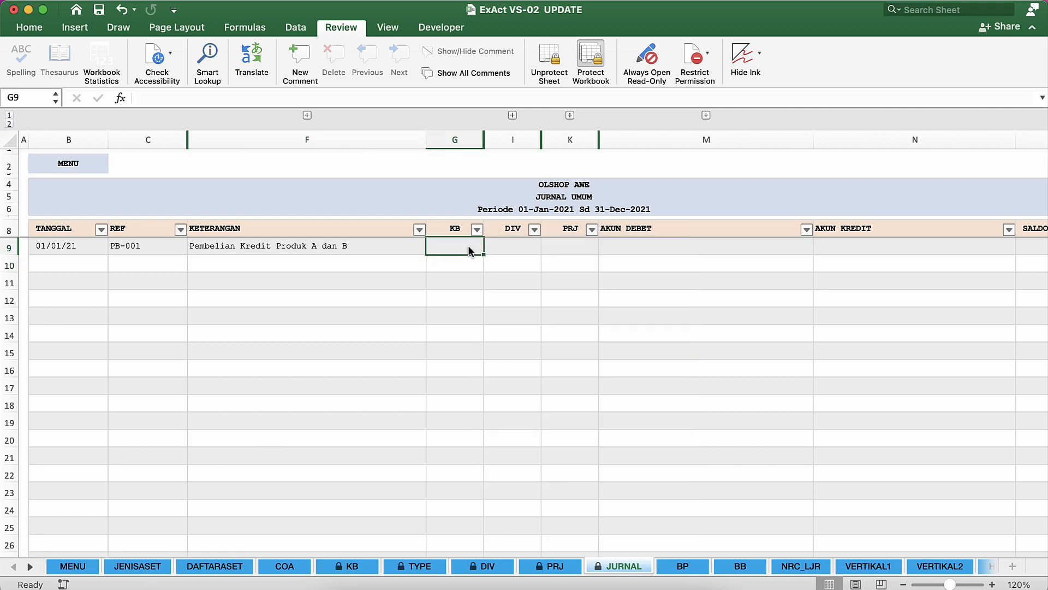
pyautogui.click(535, 259)
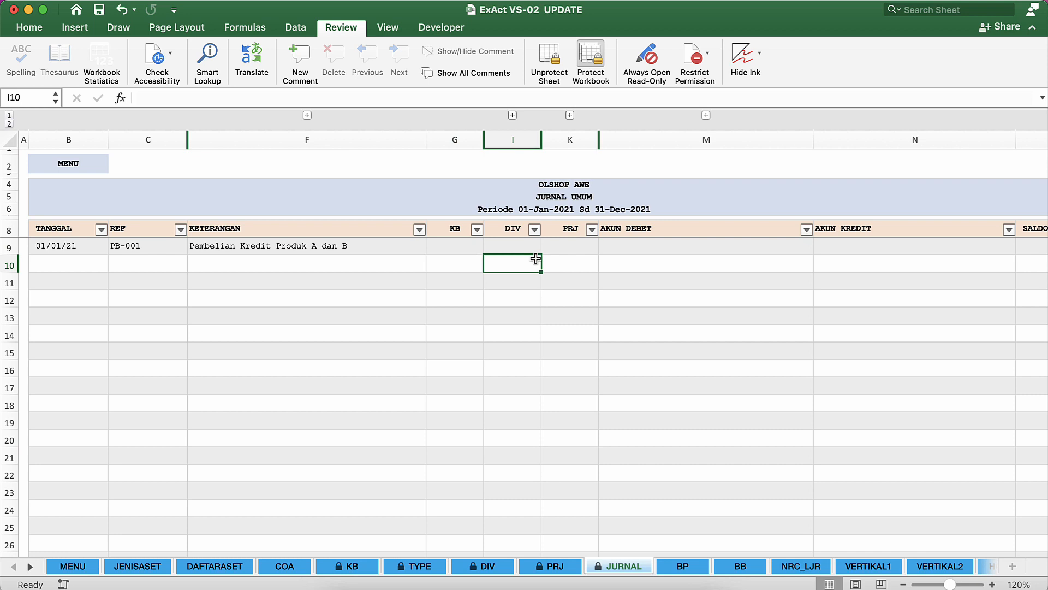
# Set the AKUN DEBET of the PB-001 row to 114001 | Persediaan Barang, narrowing the account list with persed.
pyautogui.click(685, 243)
pyautogui.write('persed')
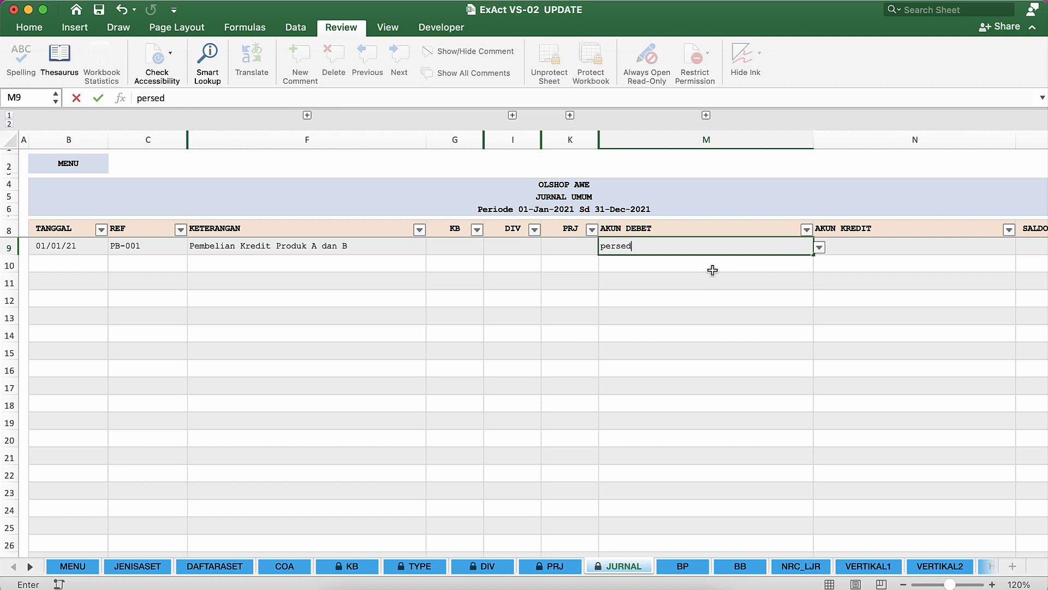
pyautogui.press('Return')
pyautogui.press('Up')
pyautogui.click(820, 247)
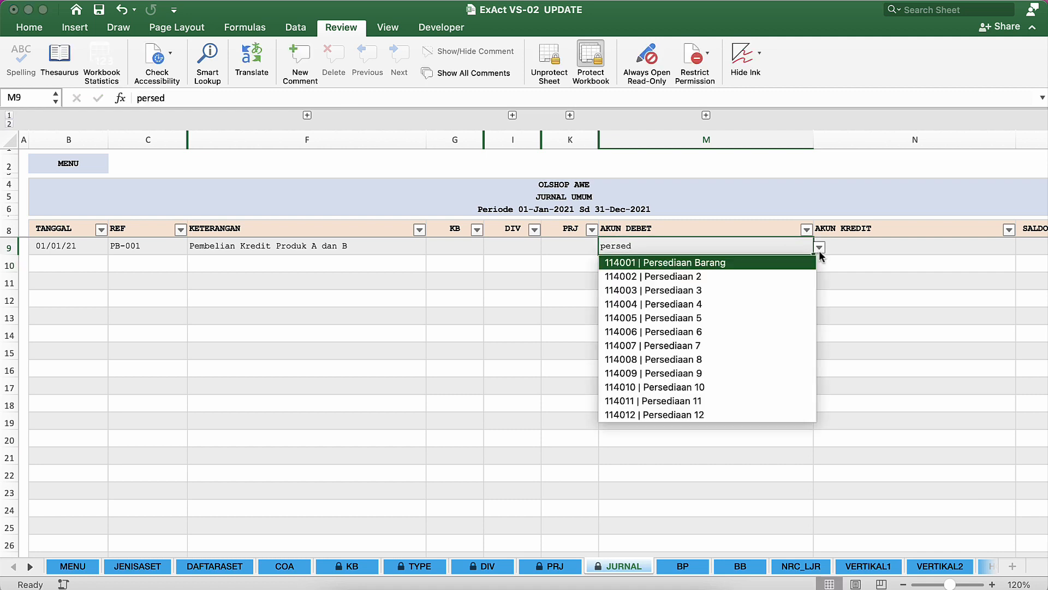
pyautogui.click(704, 264)
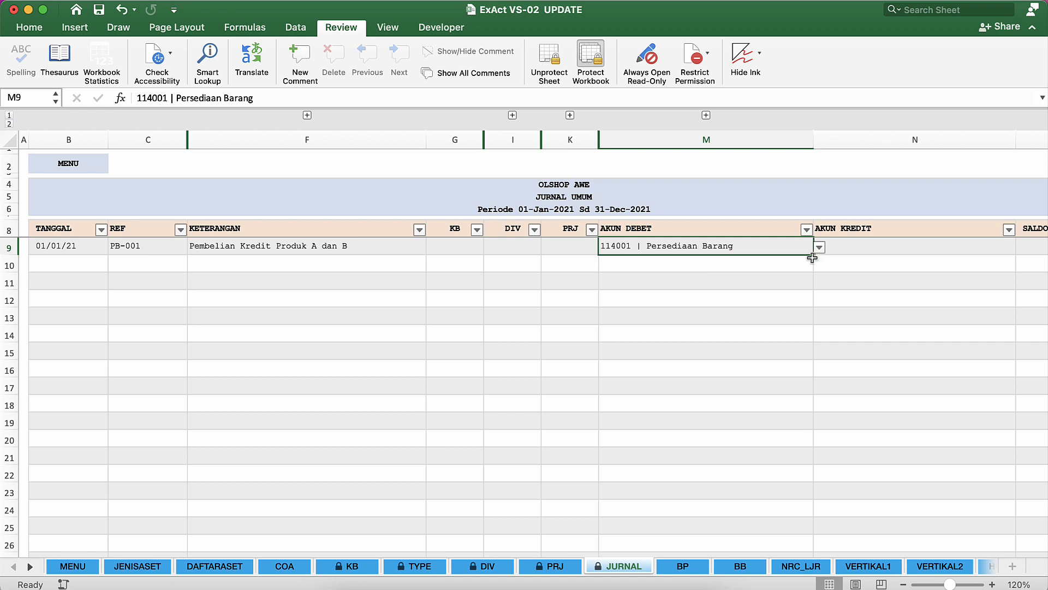
# Set the AKUN KREDIT of the PB-001 row to 211001 | Hutang Usaha, narrowing the account list with hutang.
pyautogui.click(871, 259)
pyautogui.click(881, 248)
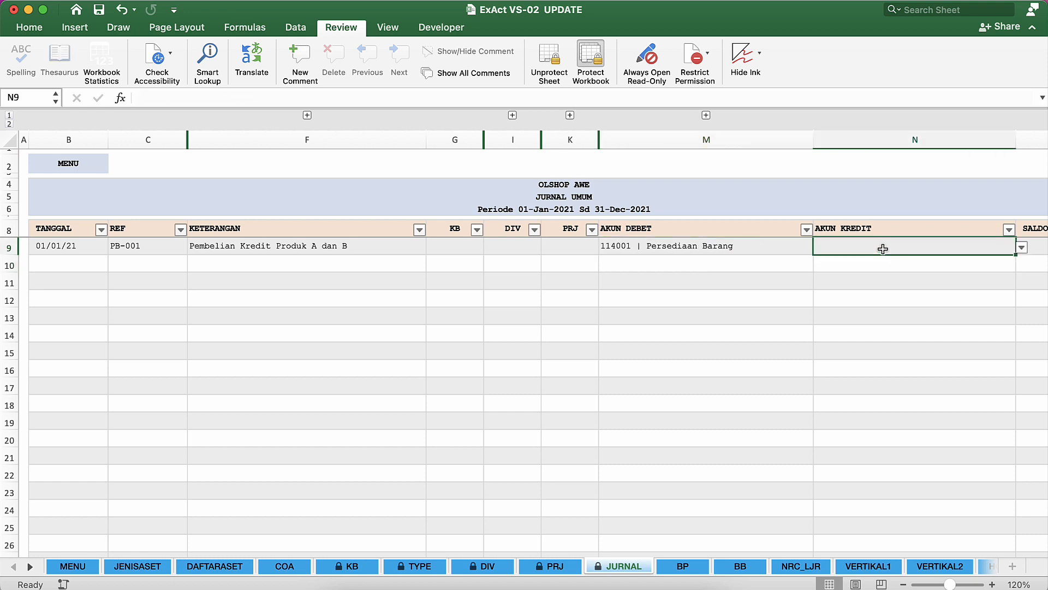
pyautogui.write('hutang')
pyautogui.press('Return')
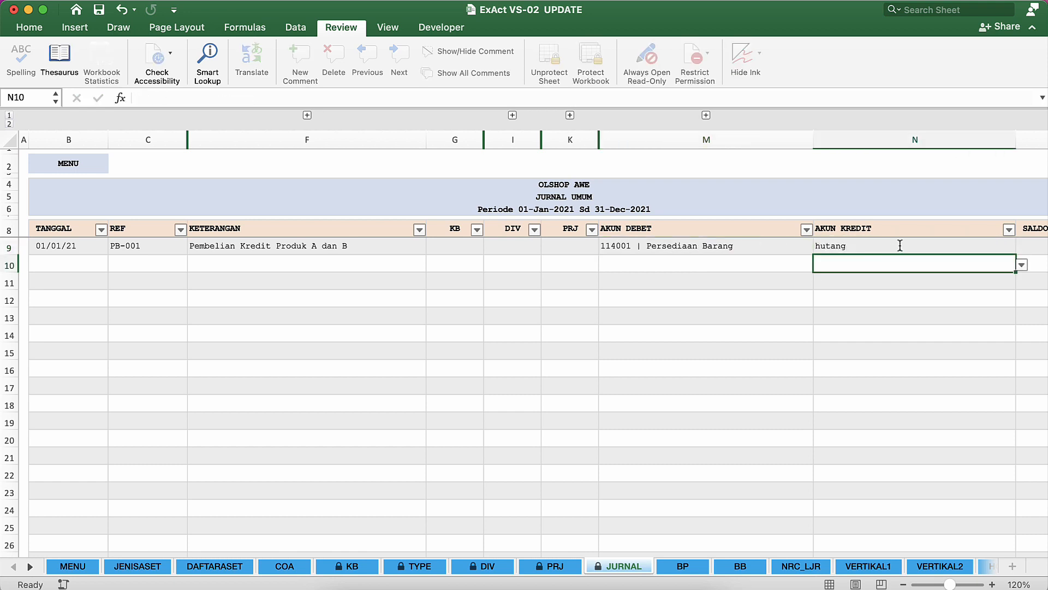
pyautogui.click(900, 246)
pyautogui.click(1022, 247)
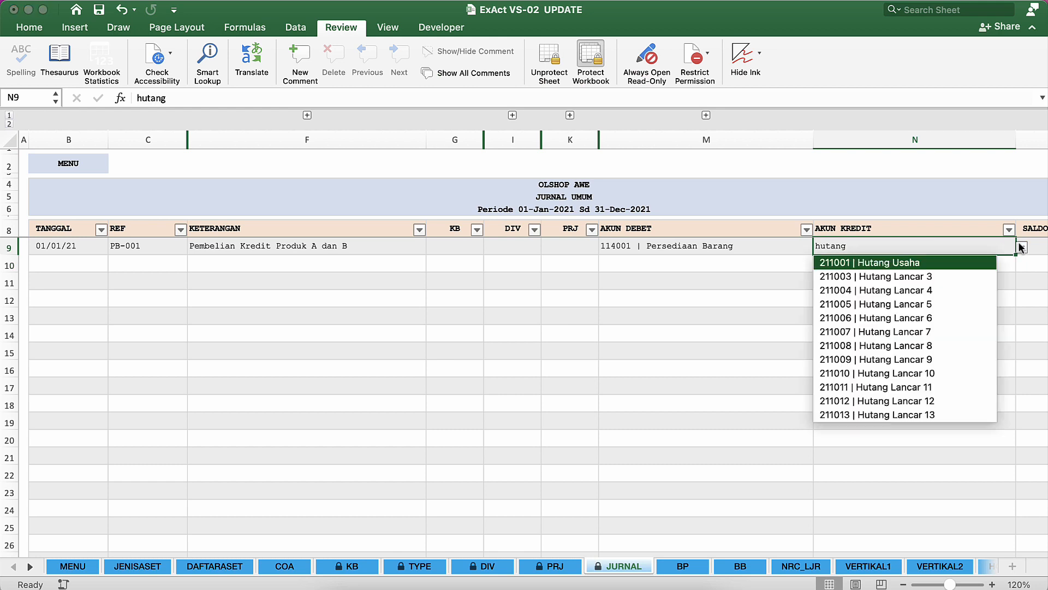
pyautogui.click(952, 263)
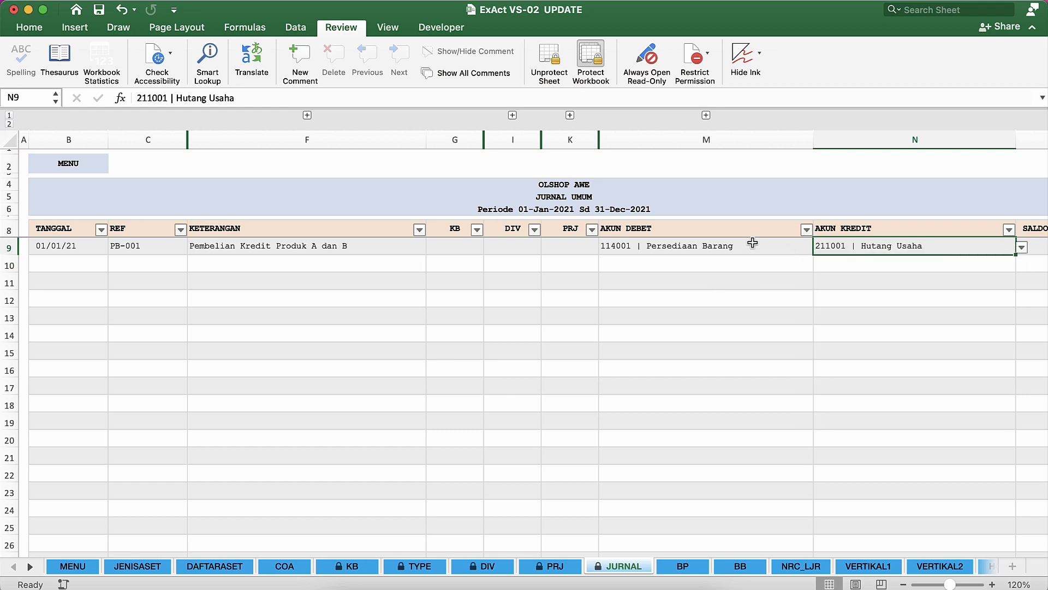
# Enter 1006000 as the SALDO of the PB-001 row in the general journal.
pyautogui.hscroll(5, 753, 242)
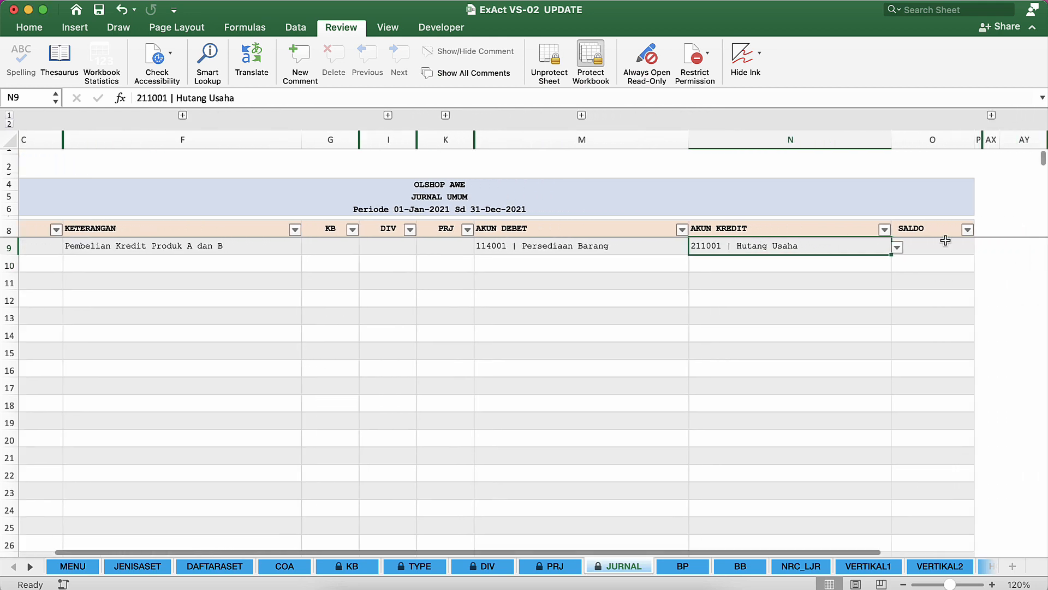
pyautogui.click(946, 242)
pyautogui.write('30')
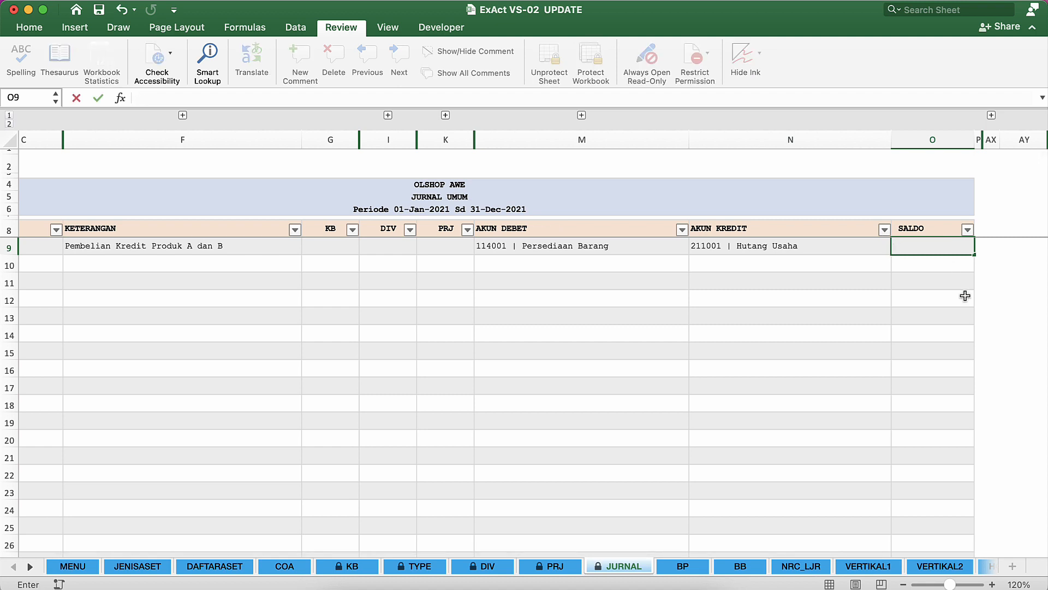
pyautogui.write('1006')
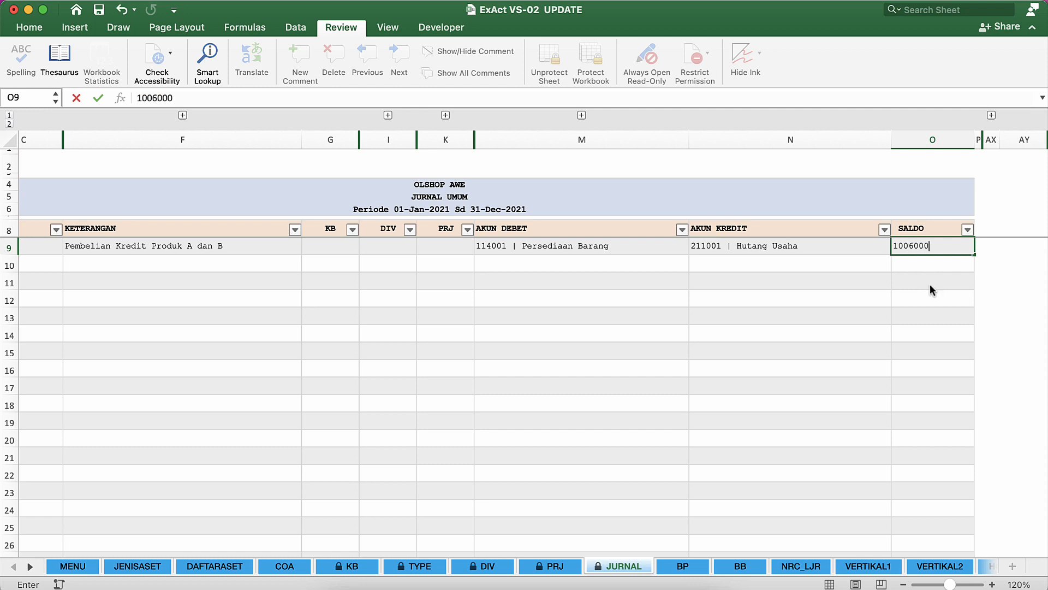
pyautogui.write('000')
pyautogui.press('Return')
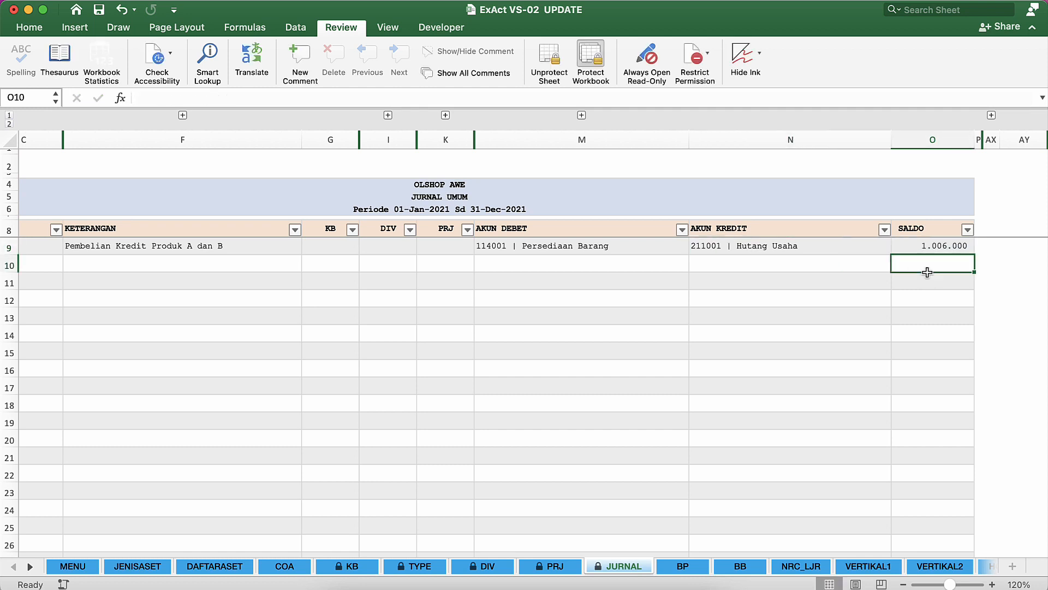
pyautogui.click(520, 263)
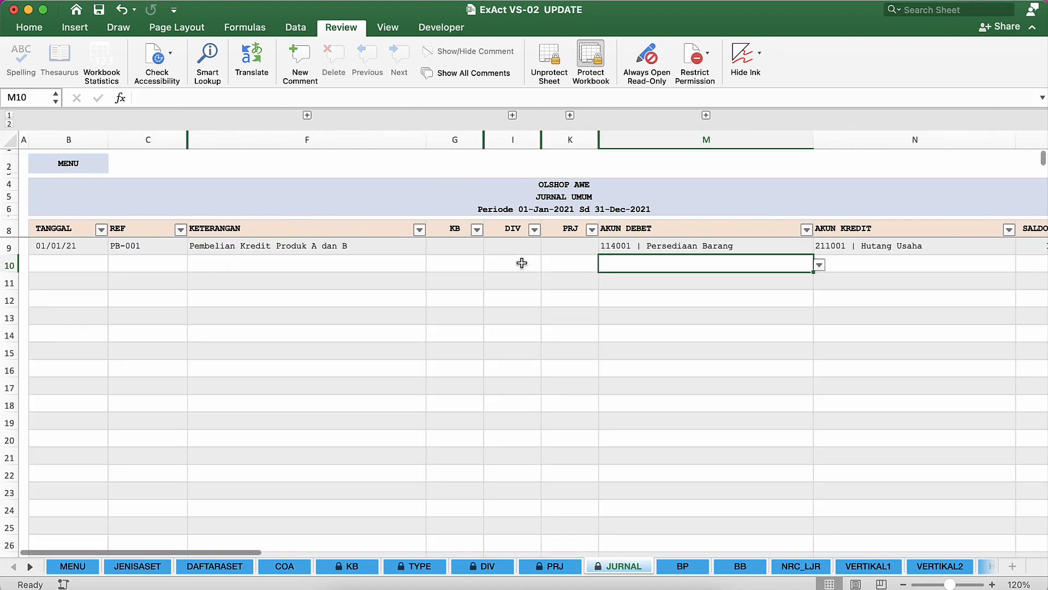
pyautogui.hotkey('ctrl', 'Up')
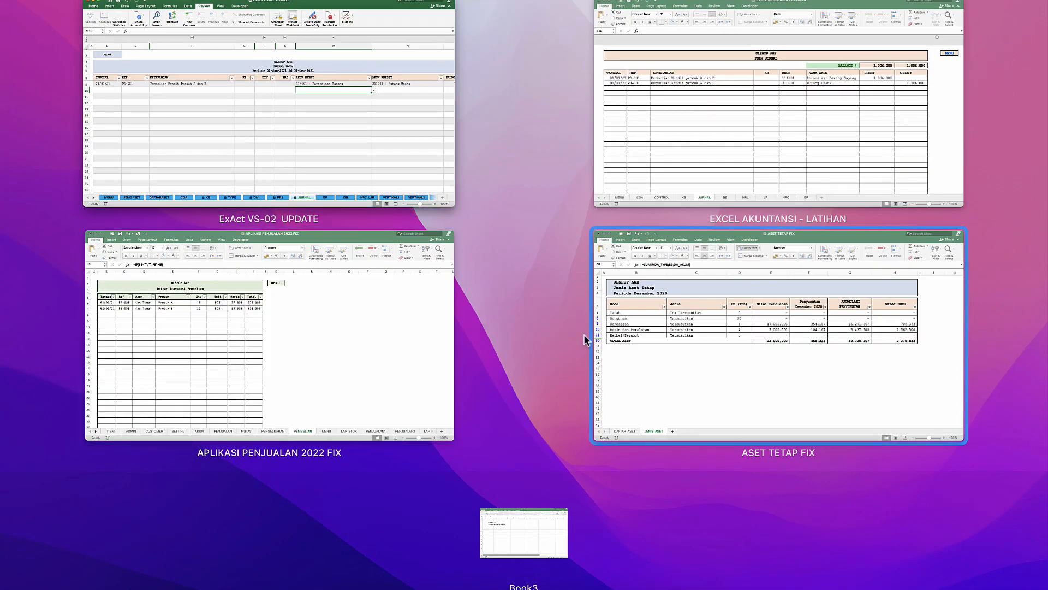
pyautogui.click(356, 143)
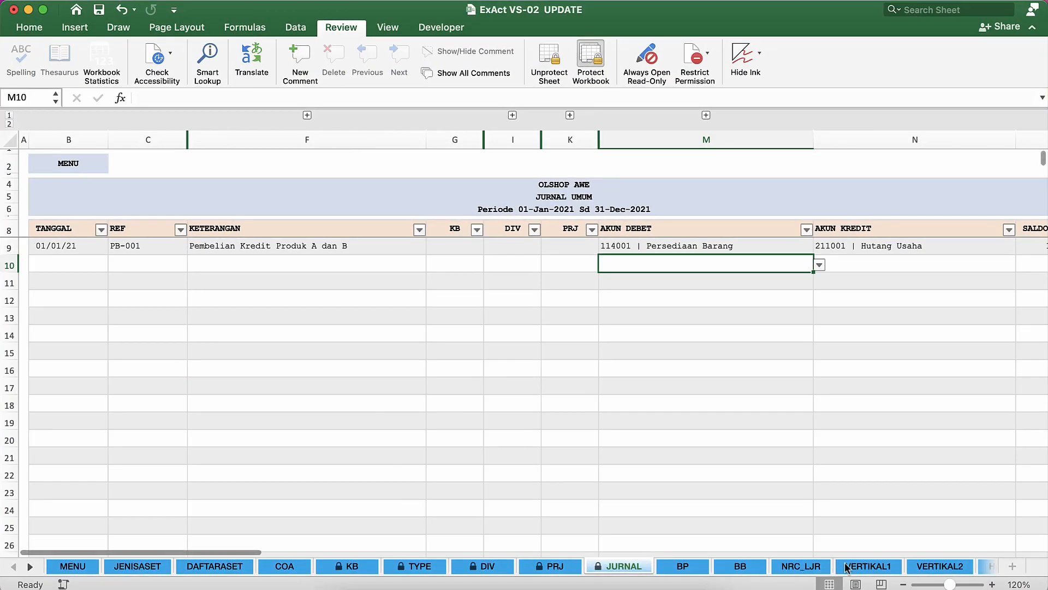
# Open the Neraca report and reapply its FILTER column filter with only the value 1 selected.
pyautogui.click(73, 168)
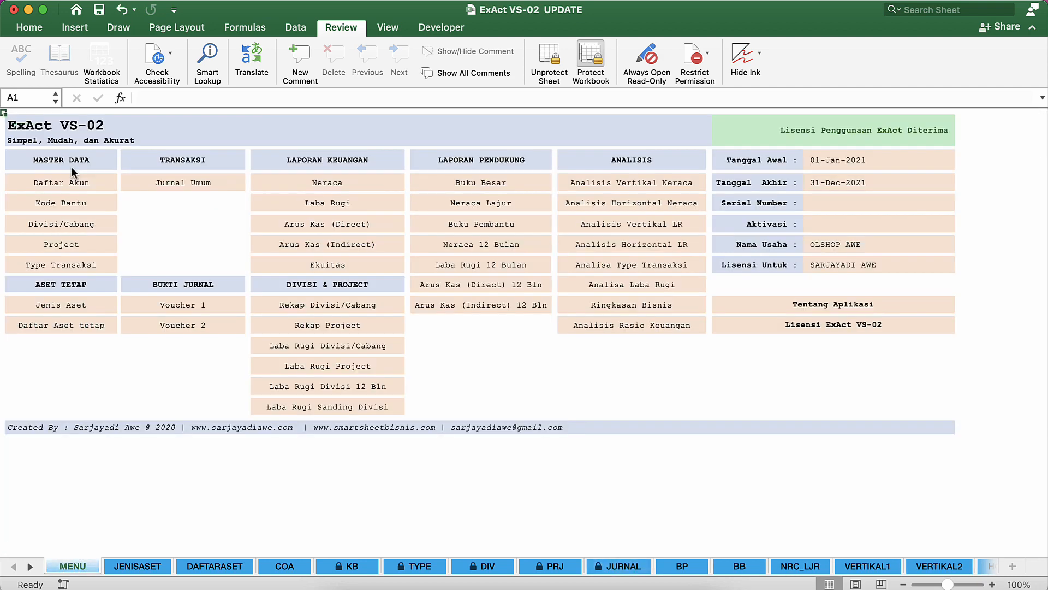
pyautogui.click(332, 186)
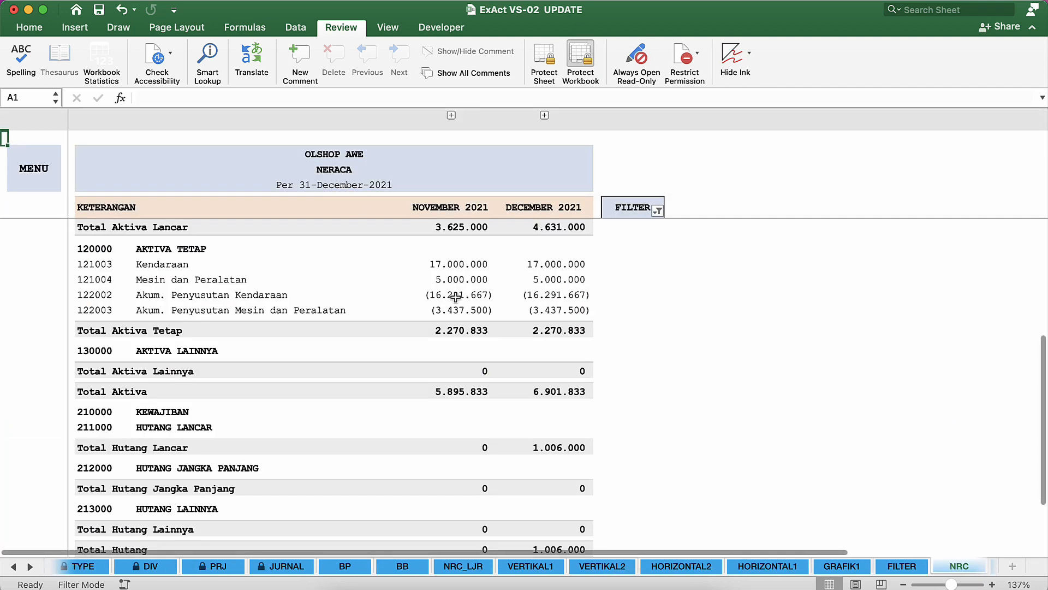
pyautogui.scroll(-1, 530, 446)
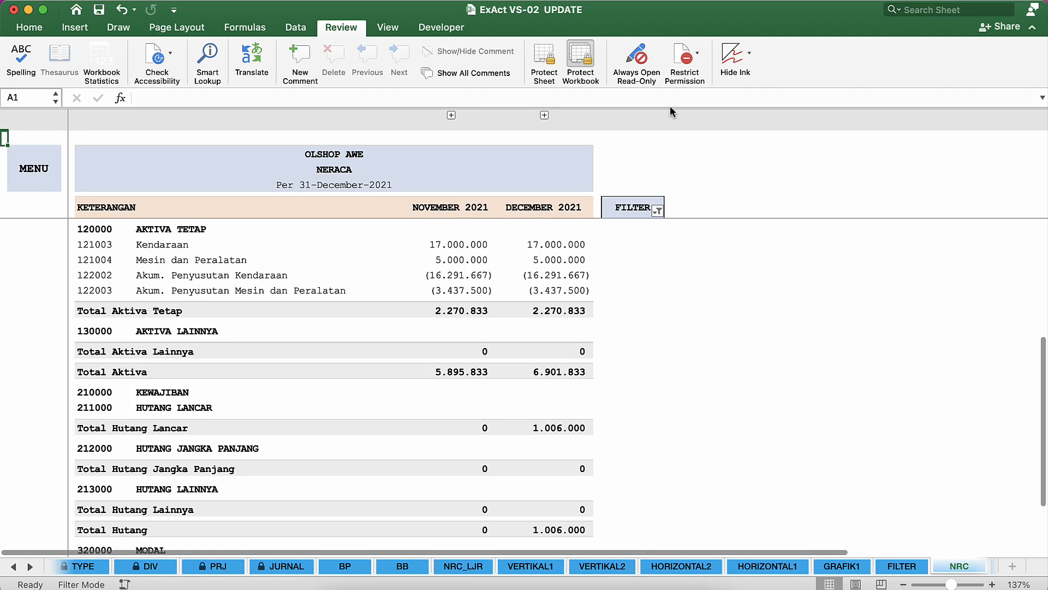
pyautogui.click(658, 211)
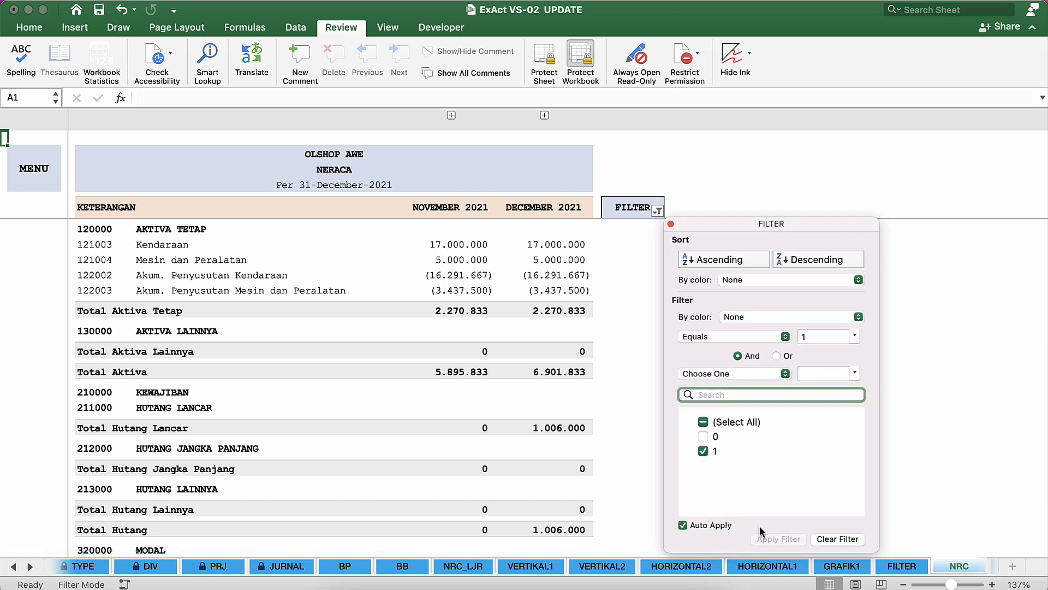
pyautogui.click(705, 453)
pyautogui.click(706, 453)
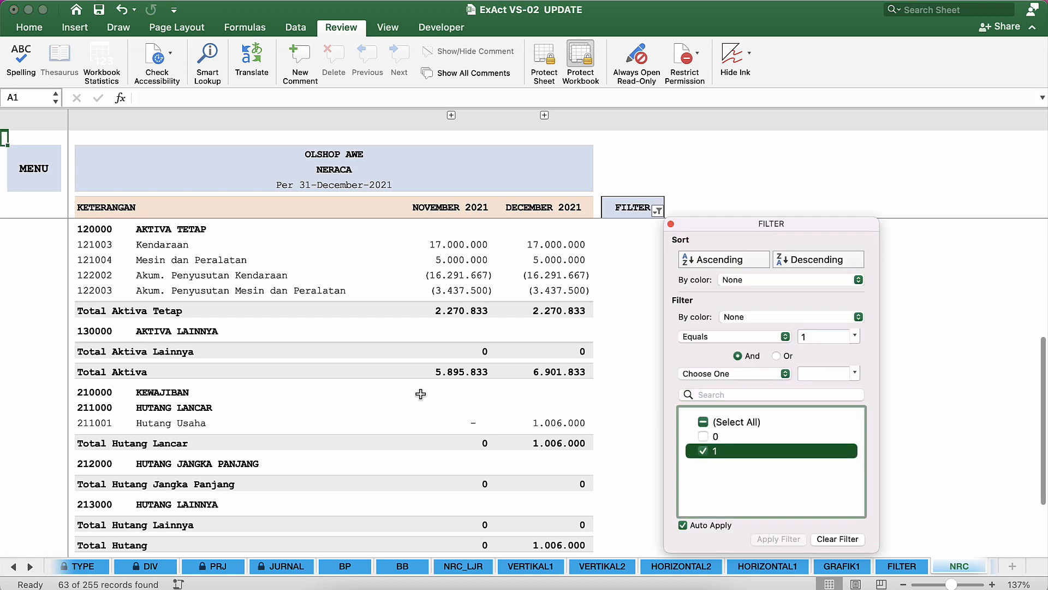
pyautogui.click(412, 395)
# Examine the December 2021 balances of Hutang Usaha and Persediaan Barang in the Neraca.
pyautogui.click(535, 408)
pyautogui.click(543, 422)
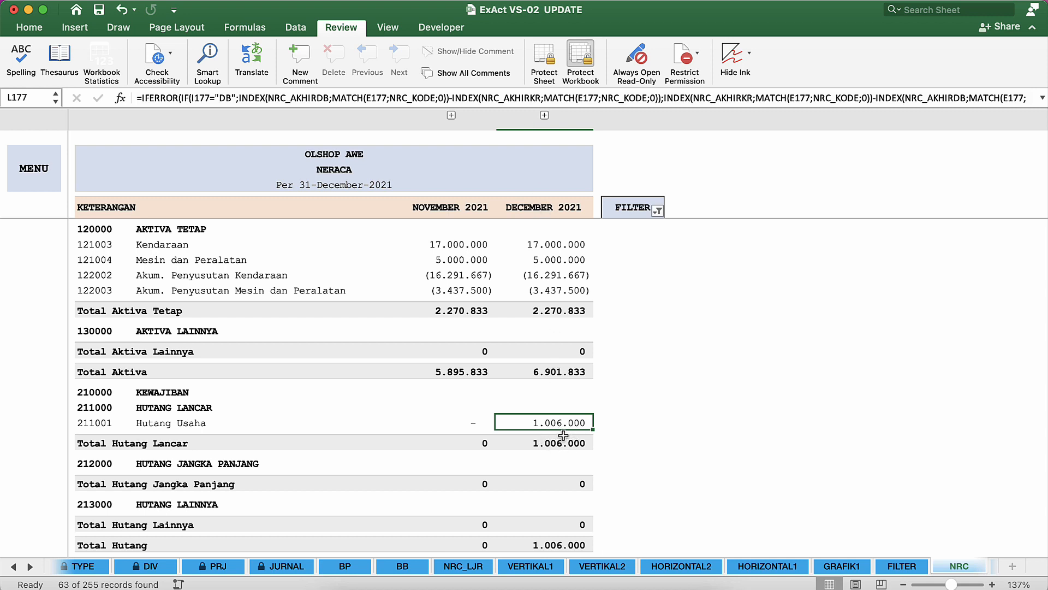
pyautogui.click(208, 421)
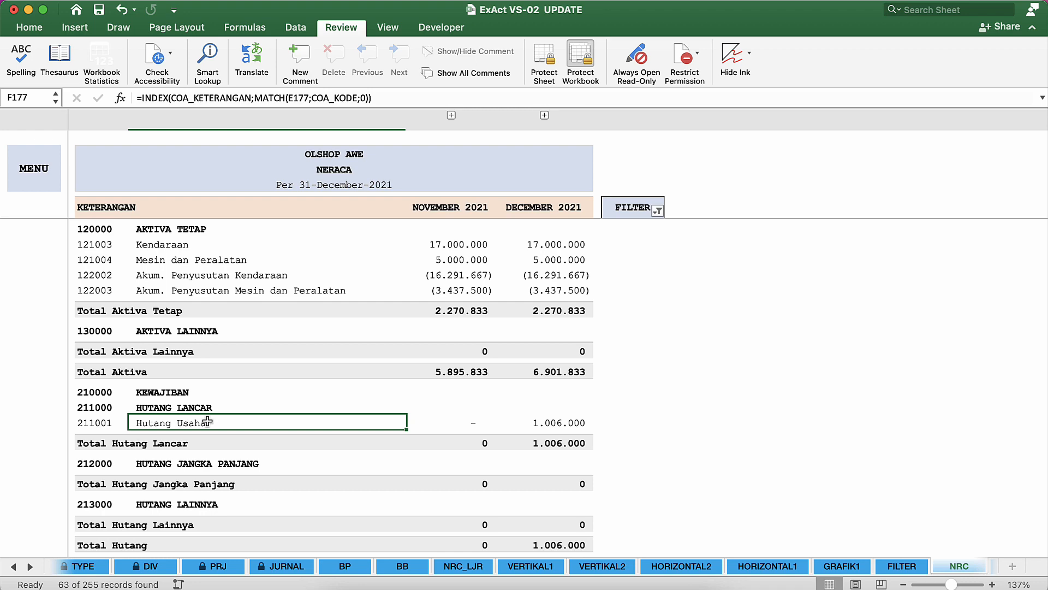
pyautogui.scroll(8, 207, 421)
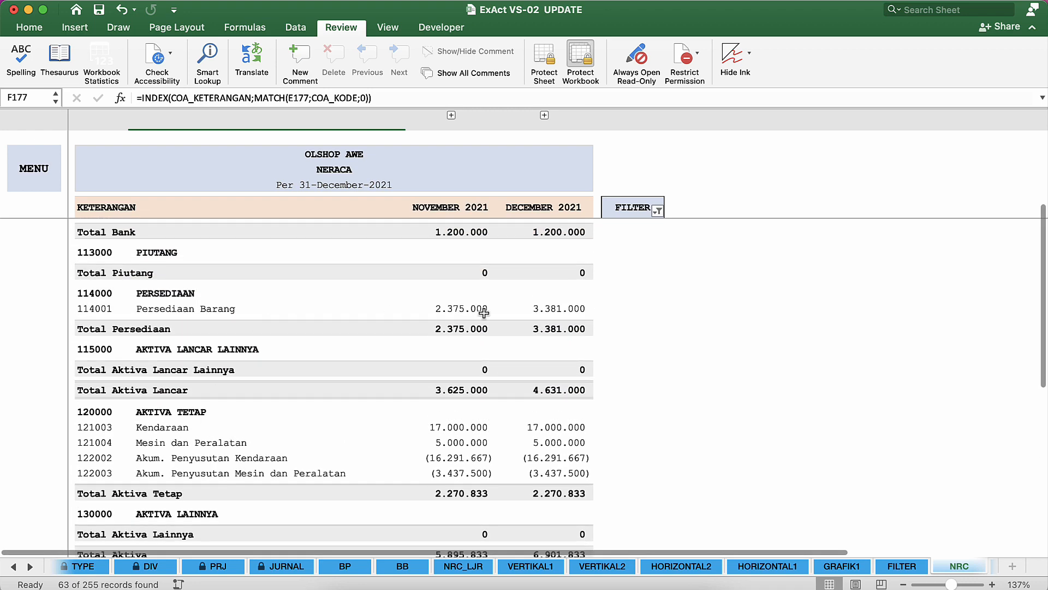
pyautogui.click(544, 308)
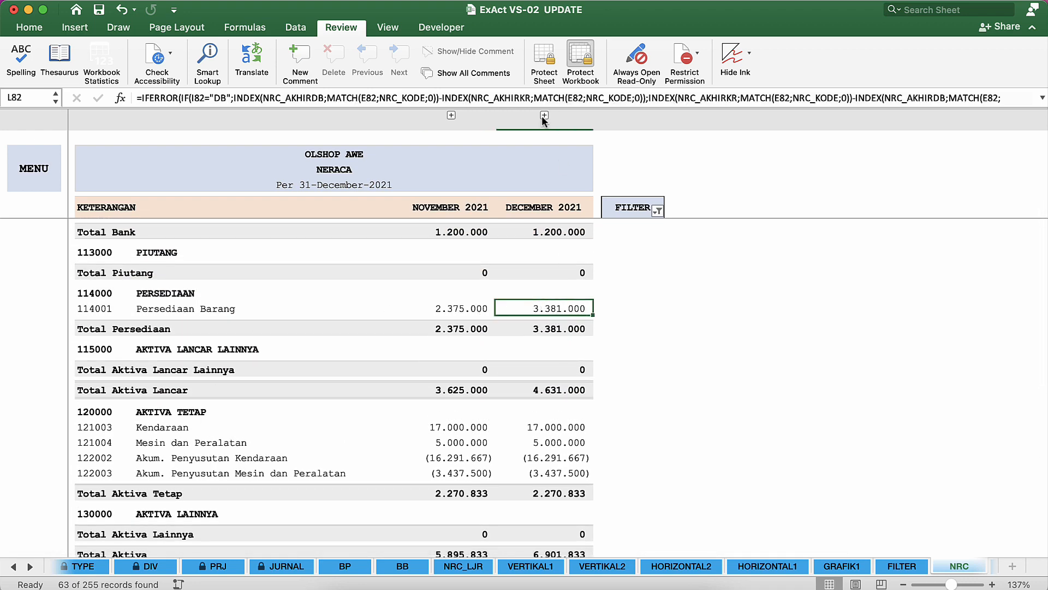
# Expand the hidden SALDO BERJALAN column in the Neraca and check the movements of Persediaan Barang and Hutang Usaha.
pyautogui.click(545, 115)
pyautogui.click(561, 305)
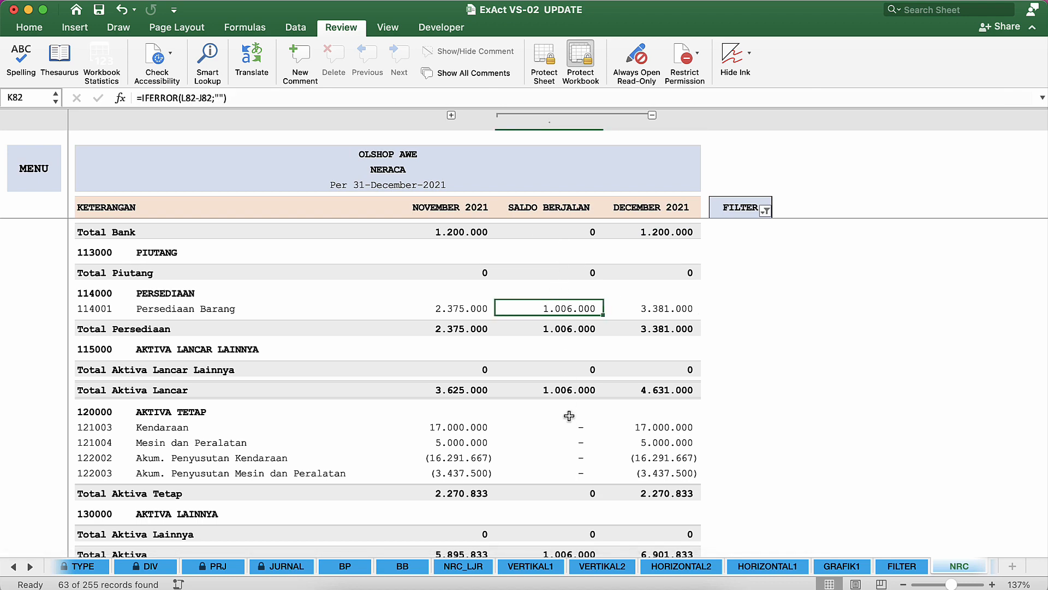
pyautogui.scroll(-3, 578, 477)
pyautogui.click(571, 500)
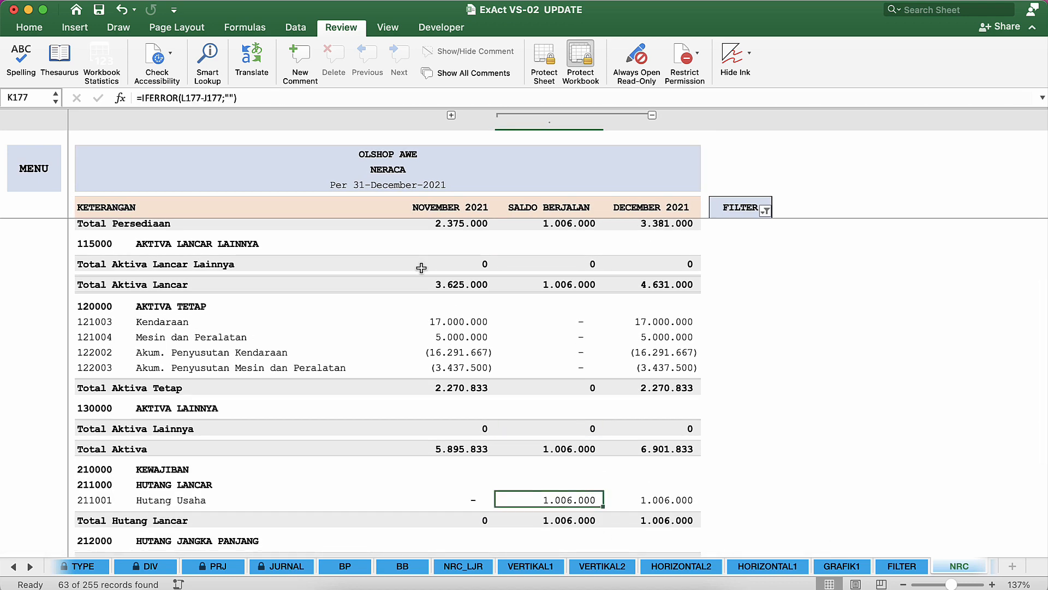
# Switch to the EXCEL AKUNTANSI - LATIHAN workbook, open its Neraca report and expand the hidden SALDO AWAL and SALDO BERJALAN columns.
pyautogui.hotkey('ctrl', 'Up')
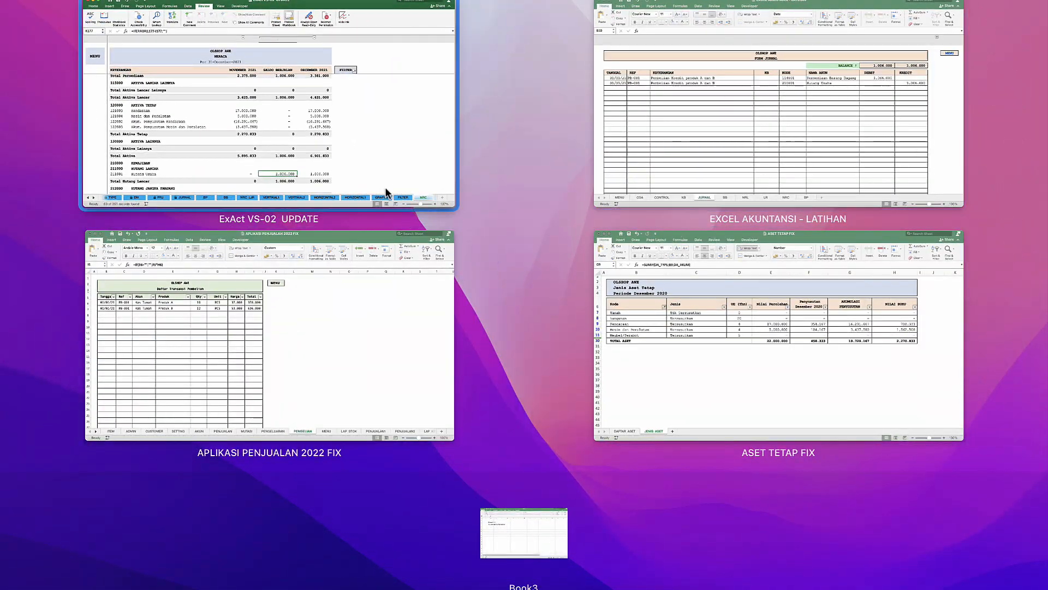
pyautogui.click(658, 127)
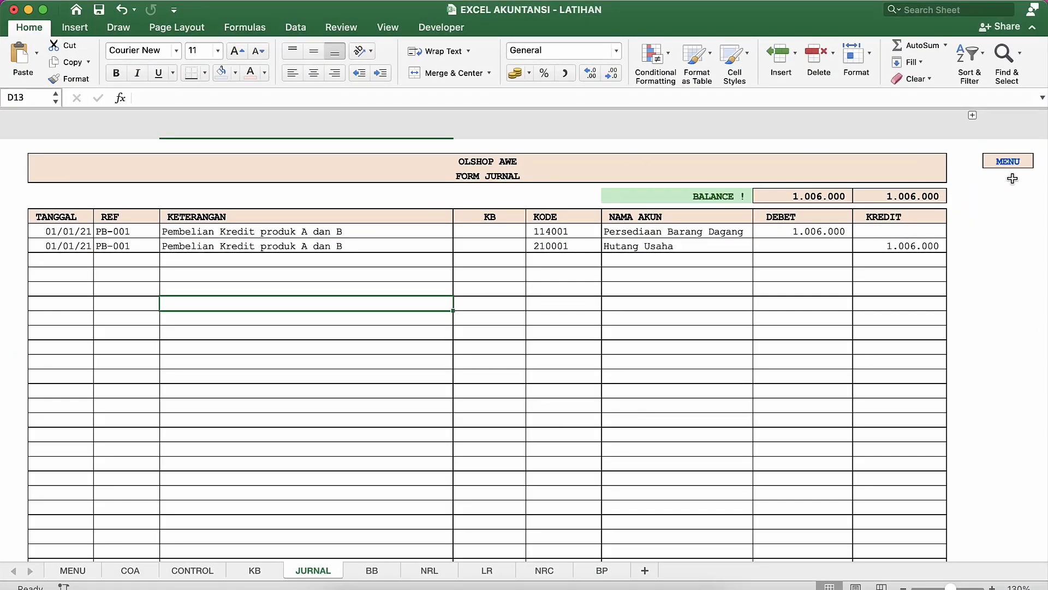
pyautogui.click(1011, 165)
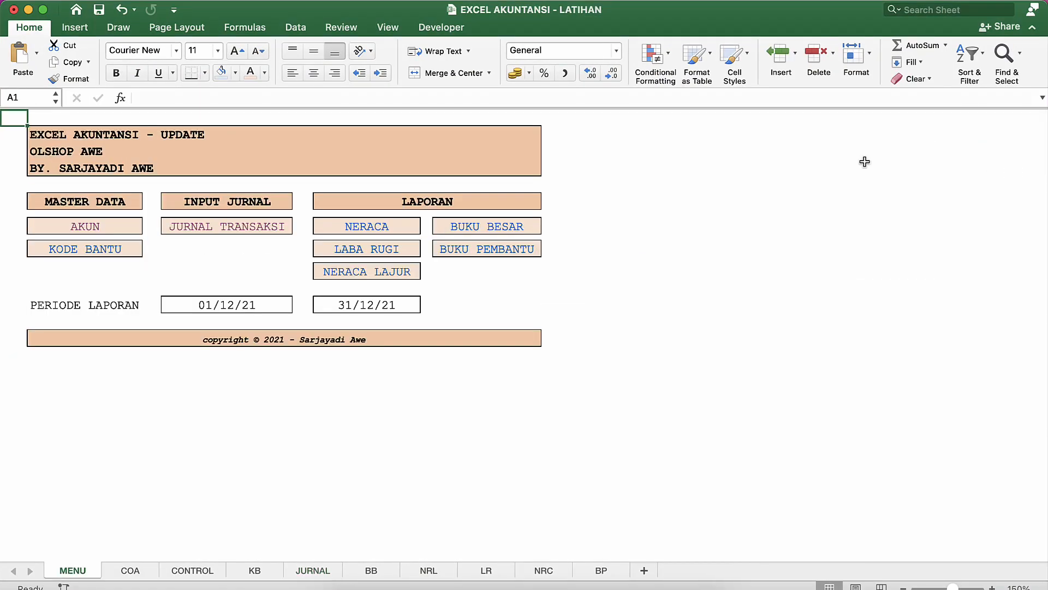
pyautogui.click(327, 230)
pyautogui.click(291, 292)
pyautogui.scroll(-1, 292, 291)
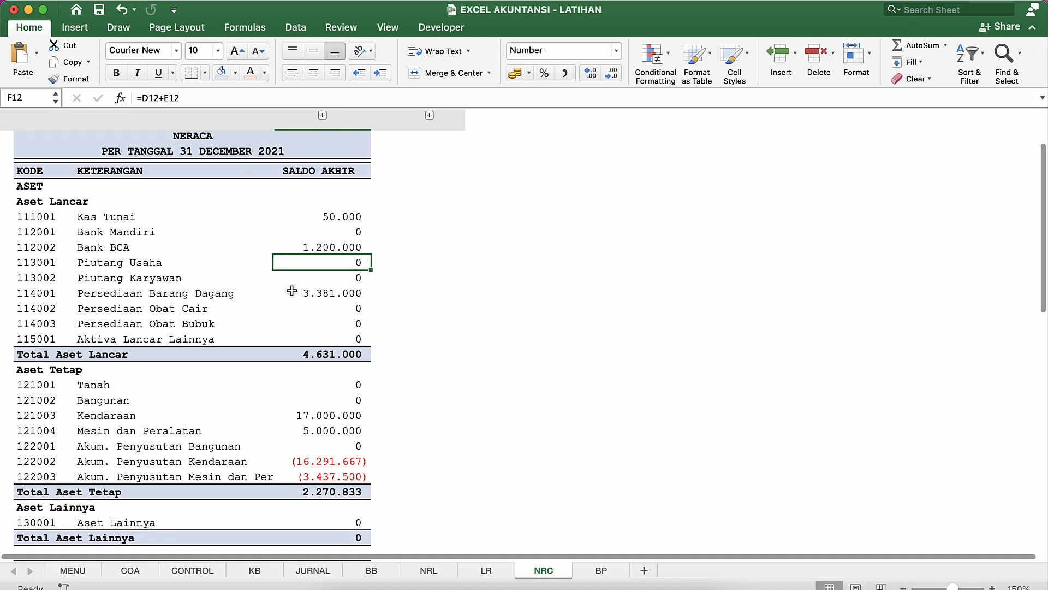
pyautogui.click(322, 114)
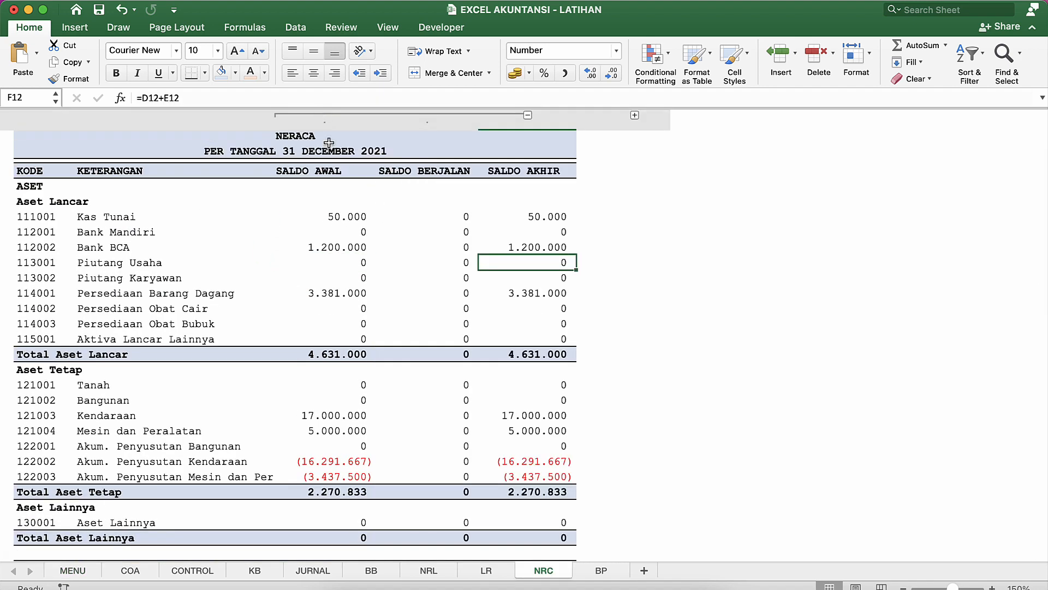
# Examine the opening, running and closing balances in the Neraca, especially for Persediaan Barang Dagang and Hutang Usaha.
pyautogui.scroll(-3, 397, 435)
pyautogui.scroll(2, 397, 435)
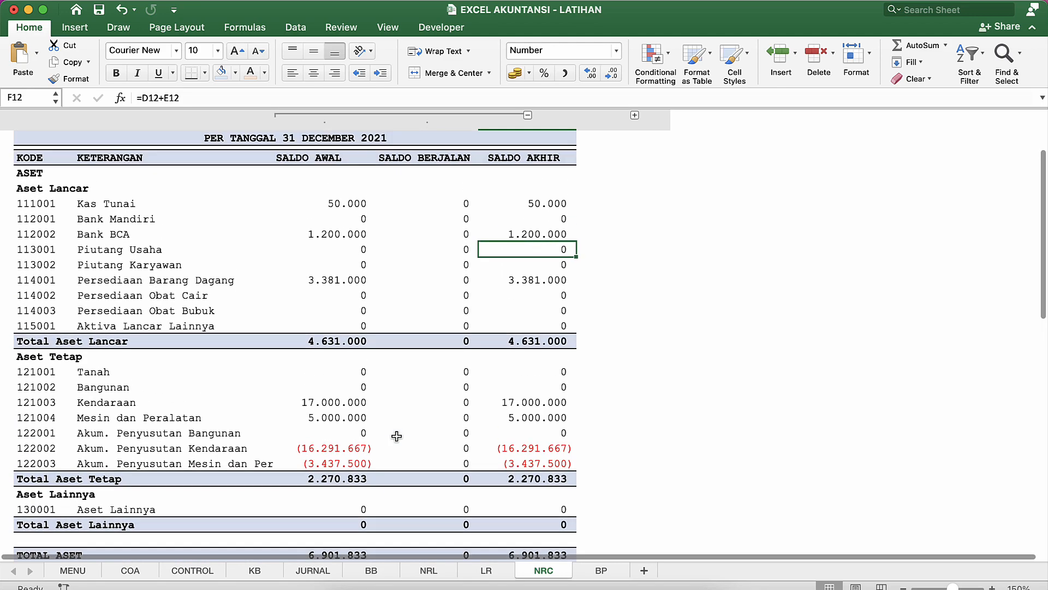
pyautogui.scroll(-5, 397, 435)
pyautogui.scroll(-5, 397, 435)
pyautogui.scroll(10, 396, 436)
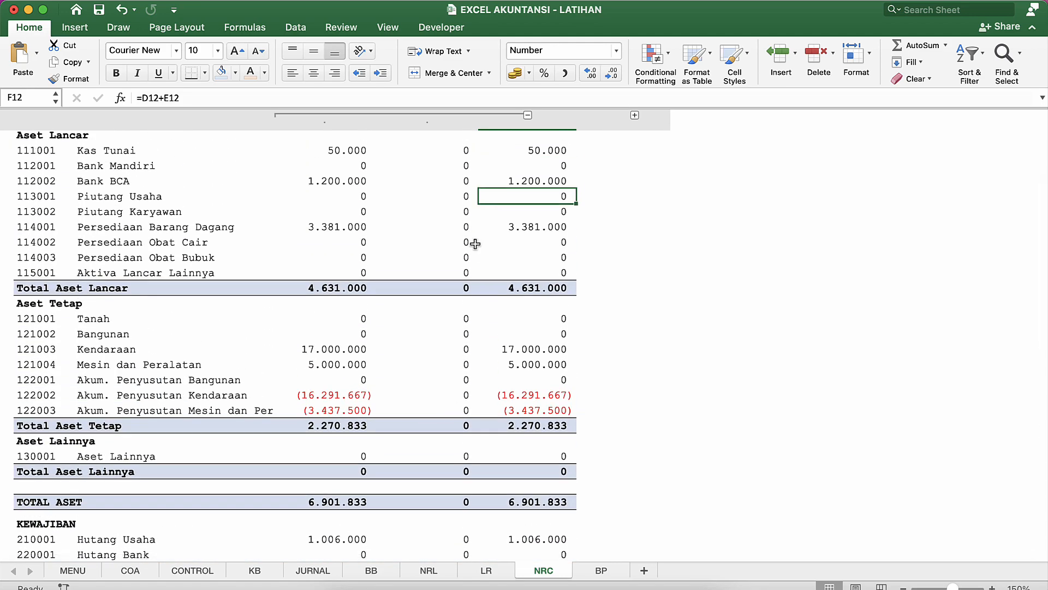
pyautogui.click(318, 223)
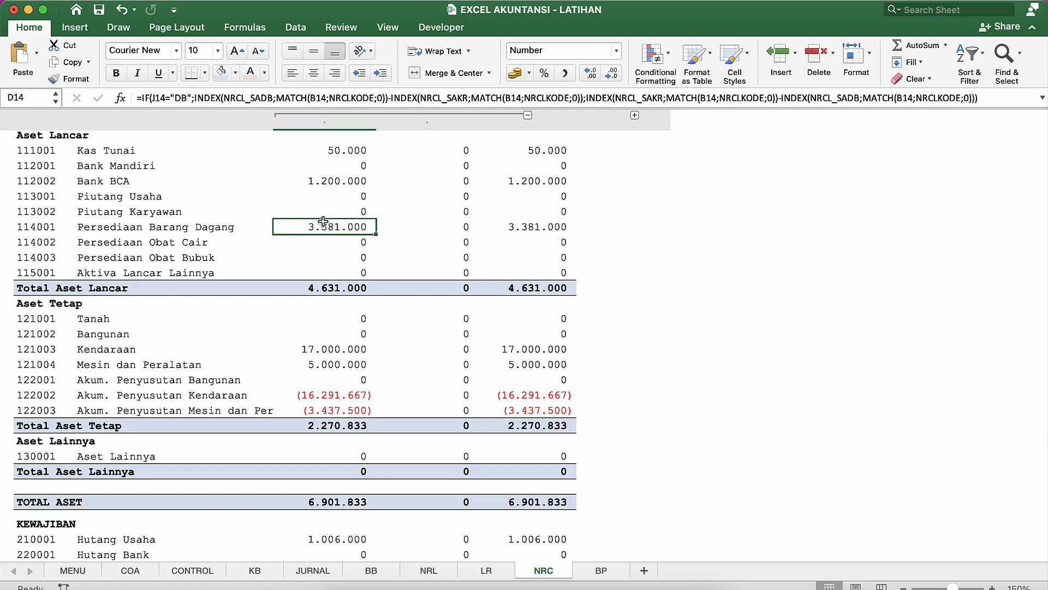
pyautogui.click(239, 223)
pyautogui.click(345, 224)
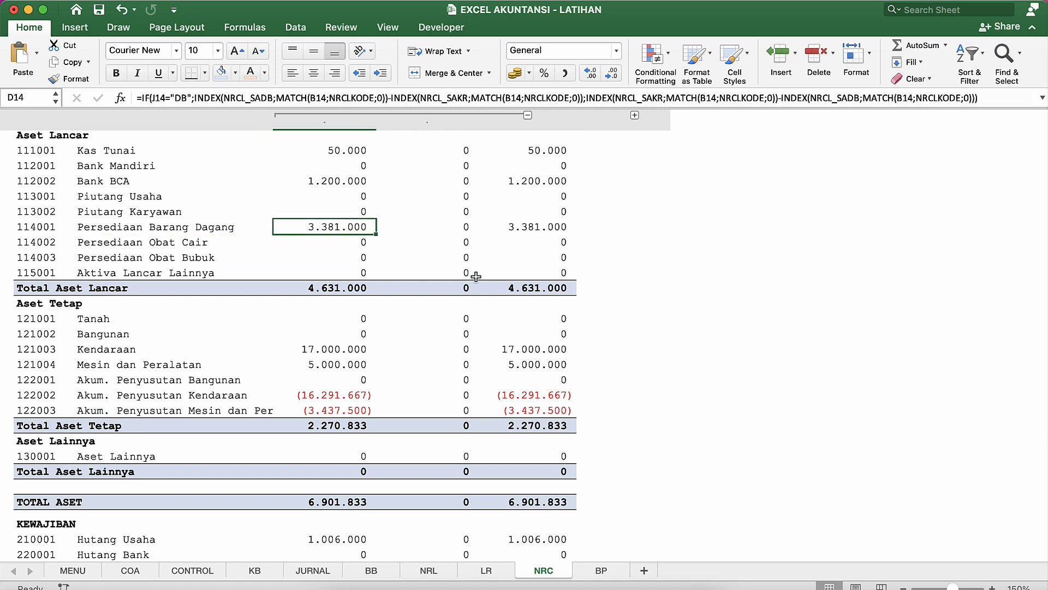
pyautogui.click(529, 227)
# Inspect the hidden DEBET, KREDIT and SN helper columns, collapse them again and check the SALDO BERJALAN formula of Persediaan Barang Dagang.
pyautogui.scroll(5, 529, 227)
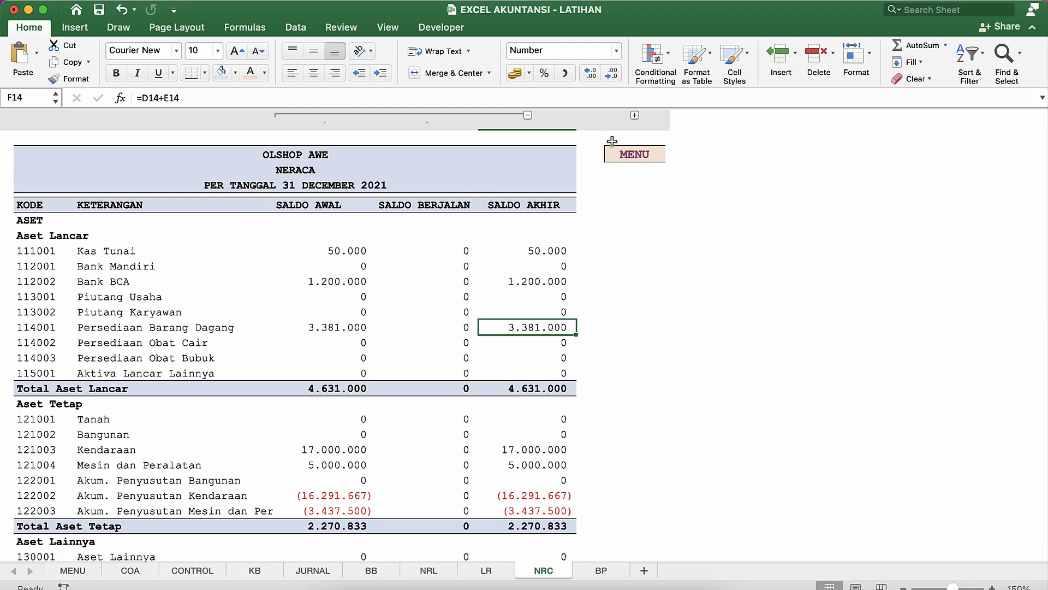
pyautogui.click(635, 116)
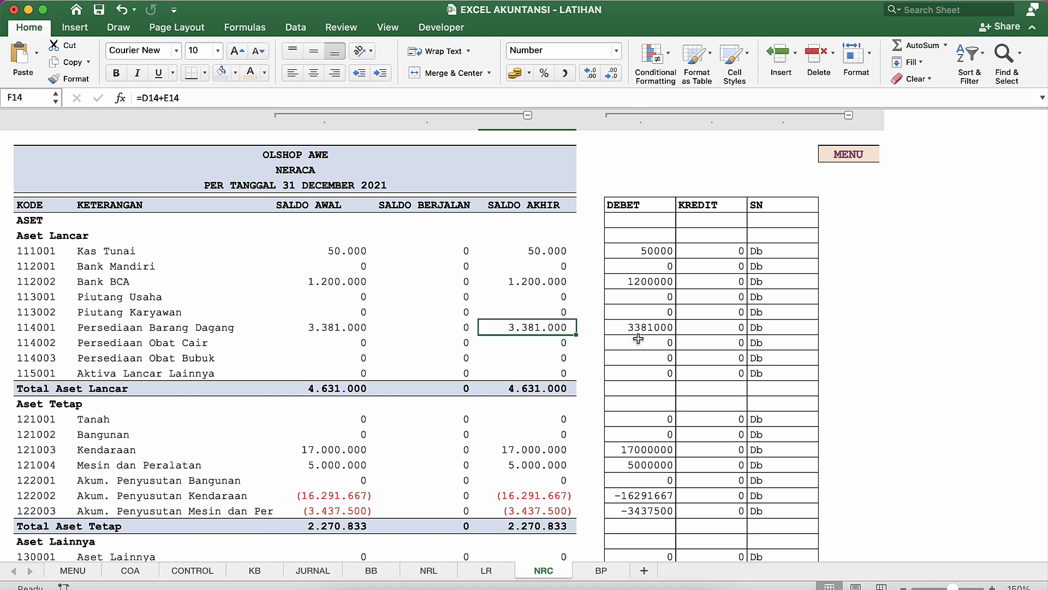
pyautogui.click(848, 115)
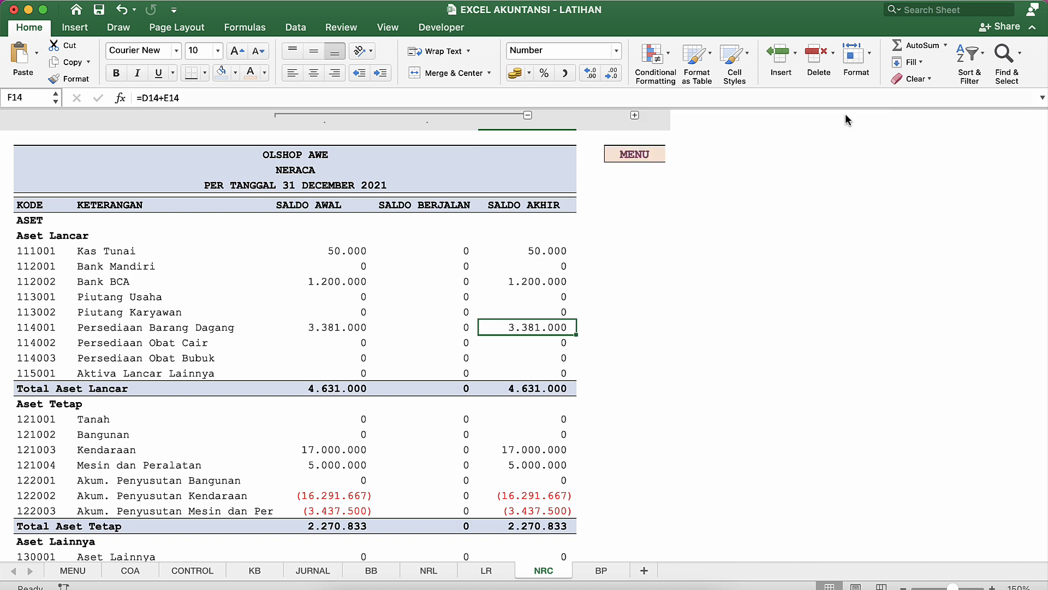
pyautogui.click(428, 328)
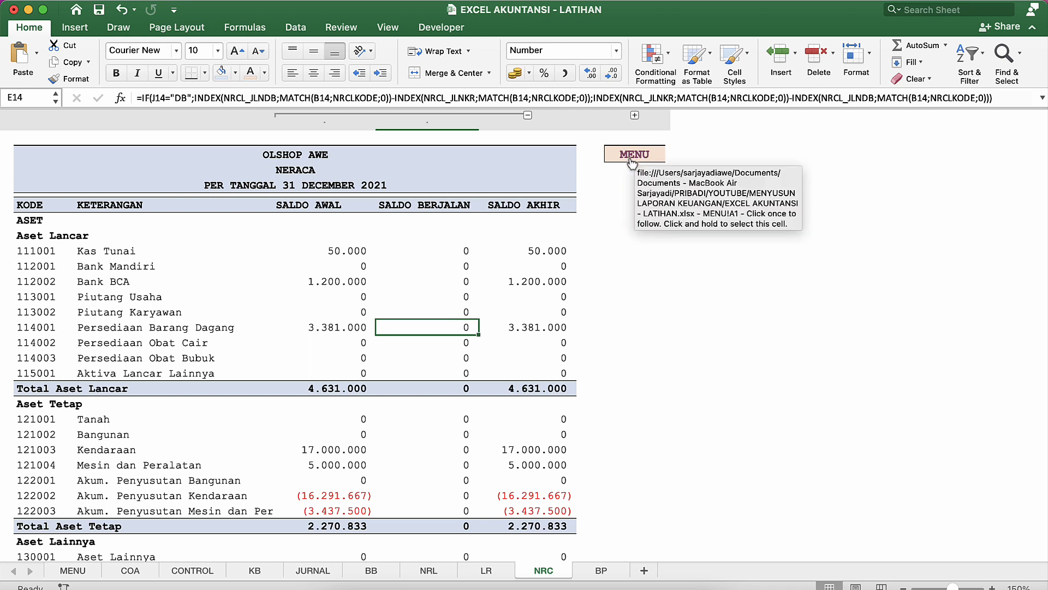
# Return to the main menu and set the start date of PERIODE LAPORAN to 01/1/2021.
pyautogui.click(633, 159)
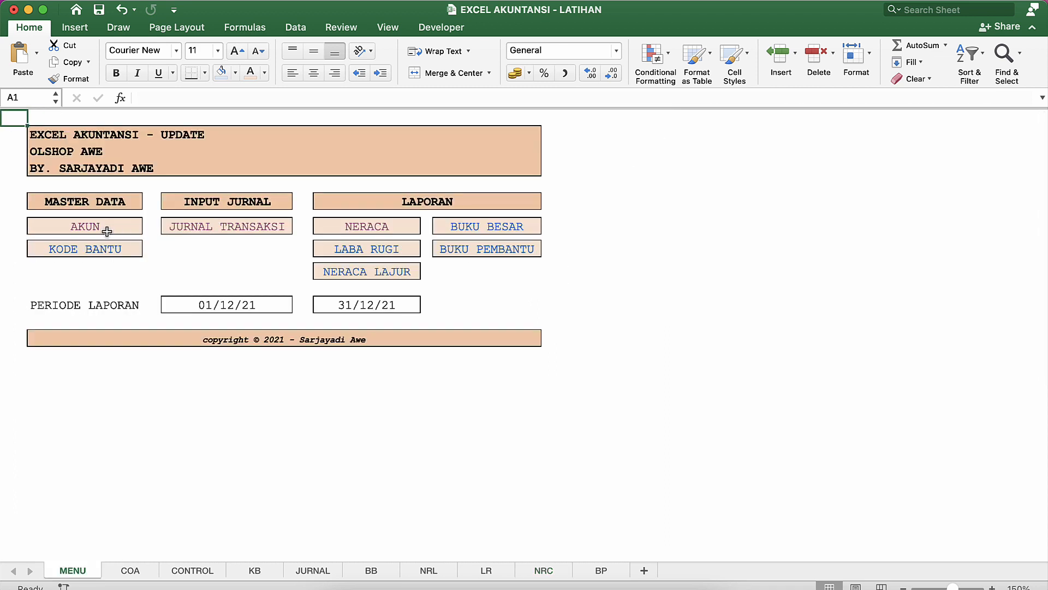
pyautogui.doubleClick(253, 300)
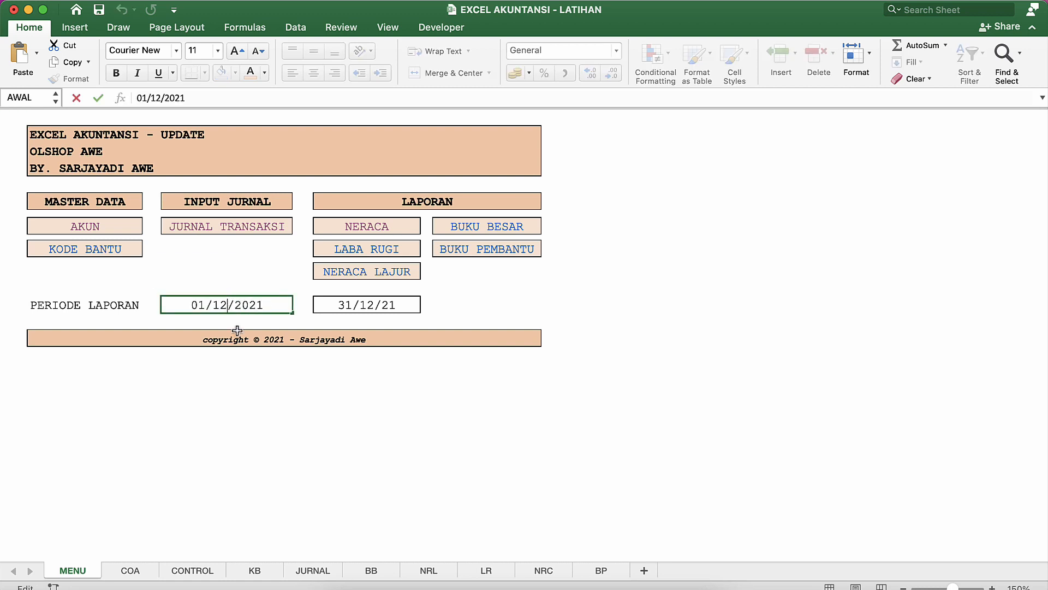
pyautogui.press('BackSpace')
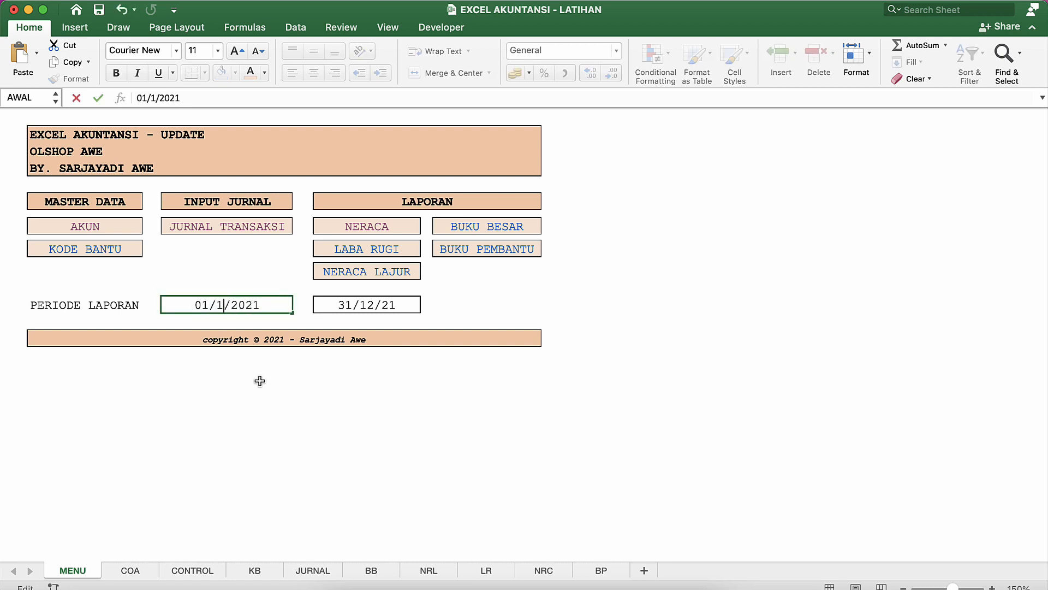
pyautogui.press('Return')
pyautogui.click(217, 287)
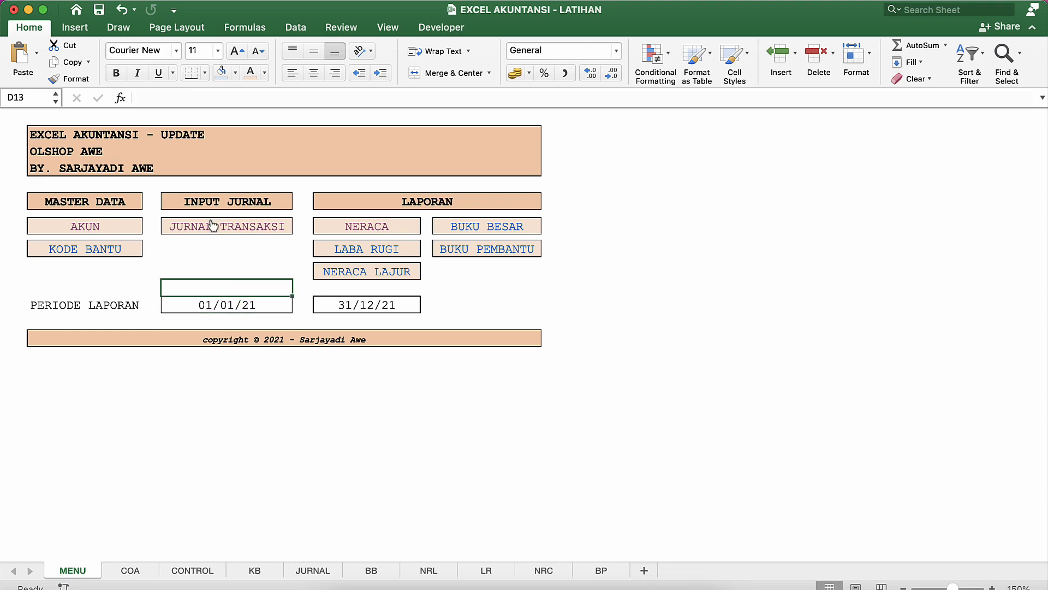
# Reopen the Neraca and check the running balances of assets, liabilities and equity for the new period.
pyautogui.click(380, 230)
pyautogui.click(395, 326)
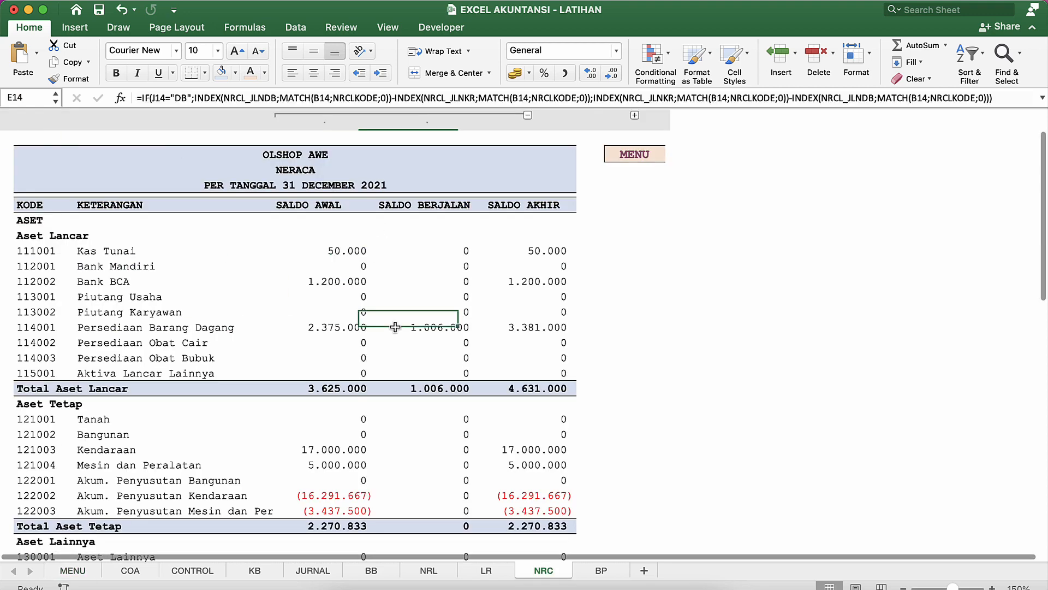
pyautogui.click(455, 386)
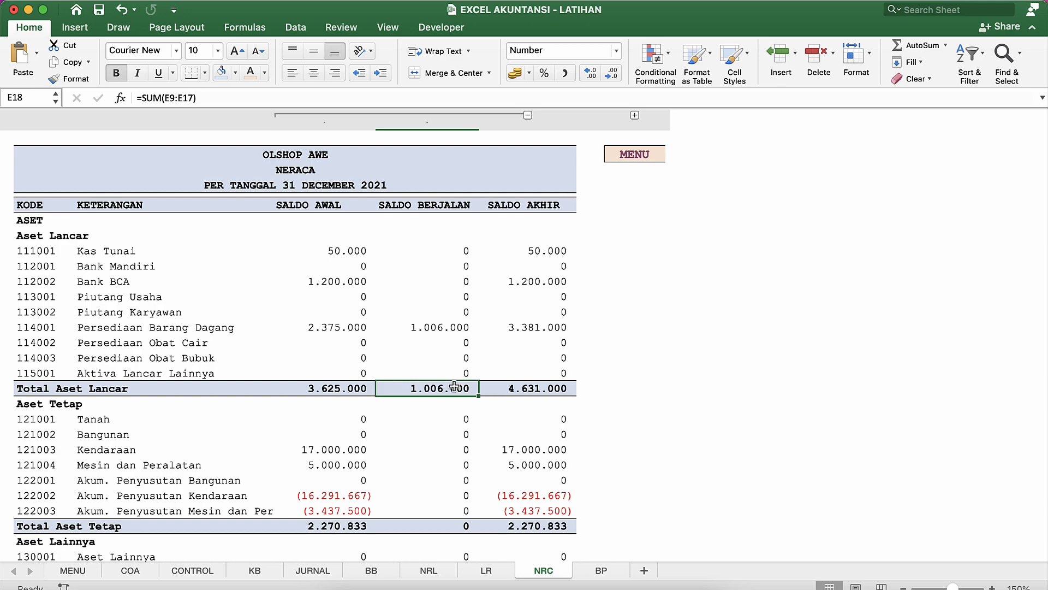
pyautogui.scroll(-15, 455, 386)
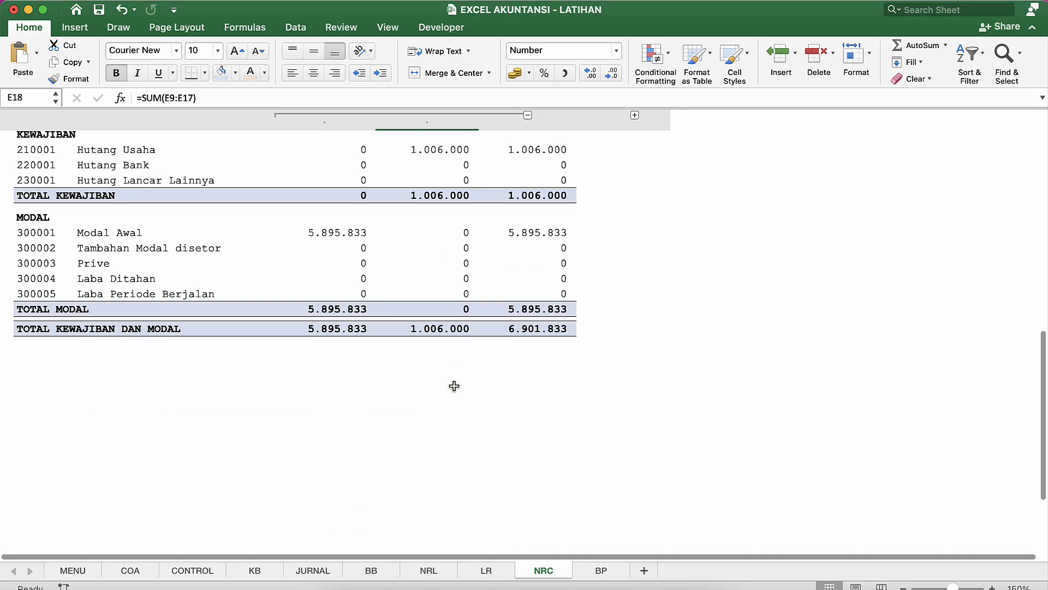
pyautogui.scroll(15, 455, 386)
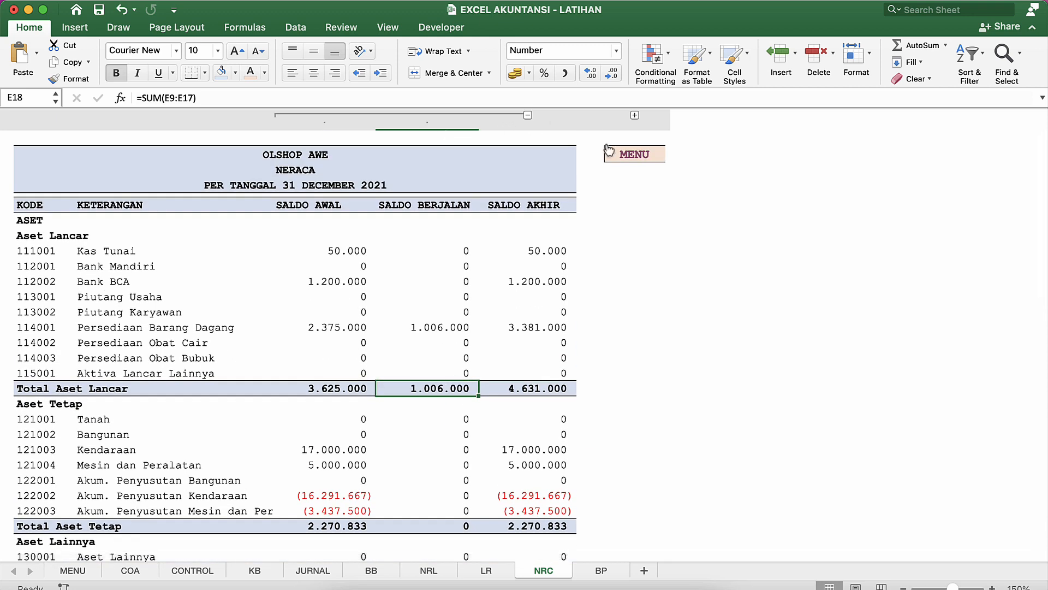
# Open the transaction journal form and go to the empty rows below the PB-001 entries.
pyautogui.click(636, 154)
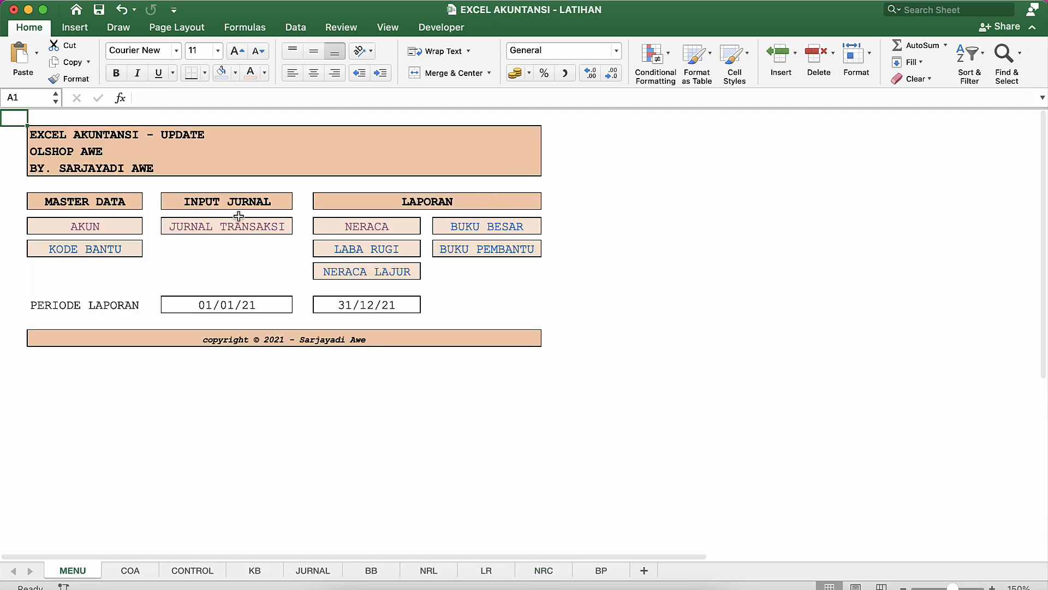
pyautogui.click(223, 226)
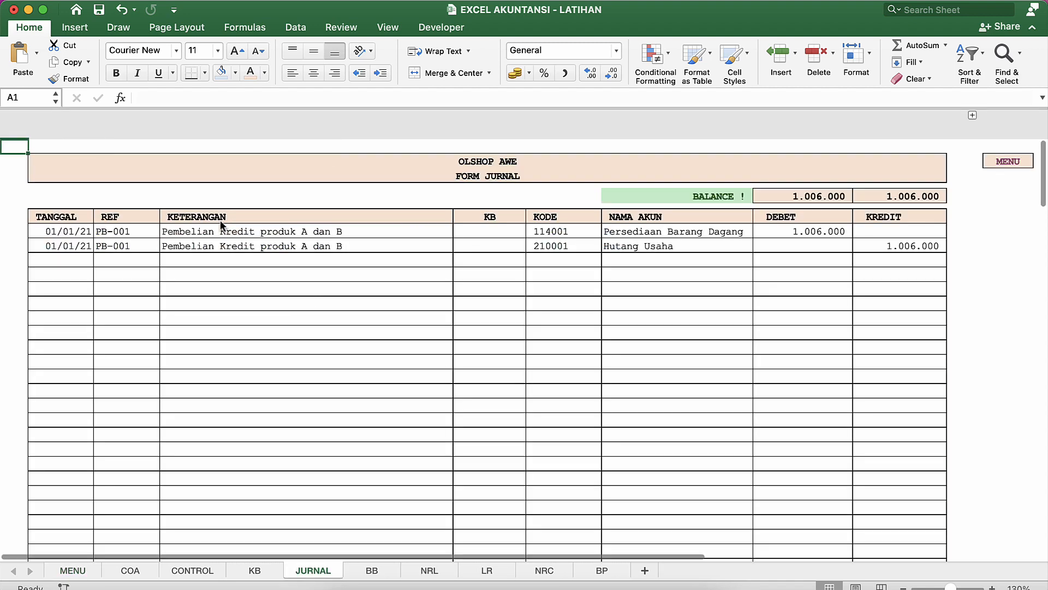
pyautogui.click(79, 262)
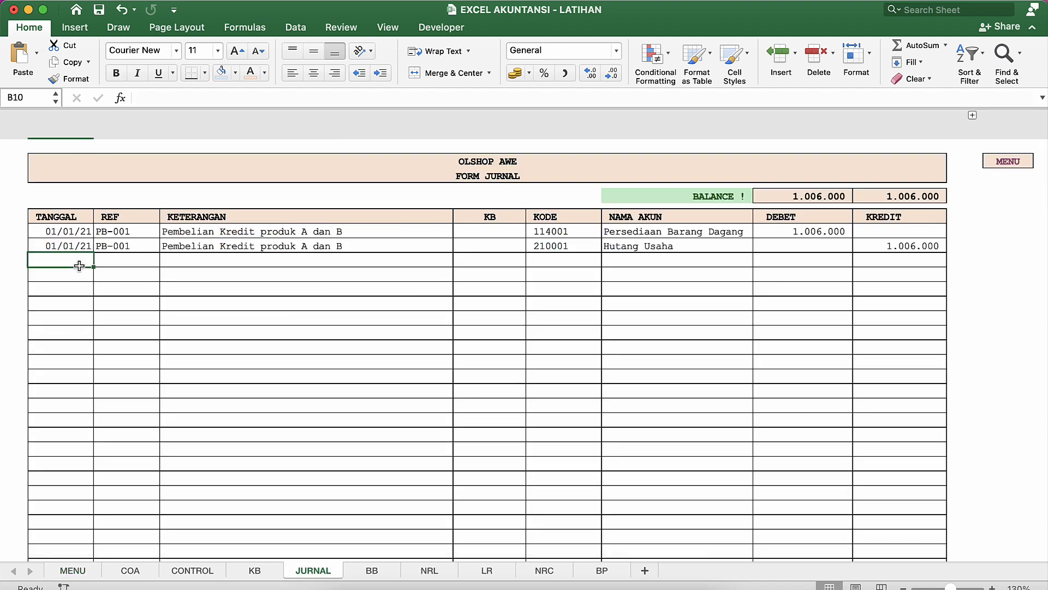
pyautogui.click(70, 273)
# Switch to the APLIKASI PENJUALAN 2022 FIX workbook and open its Penjualan transaction list.
pyautogui.hotkey('ctrl', 'Up')
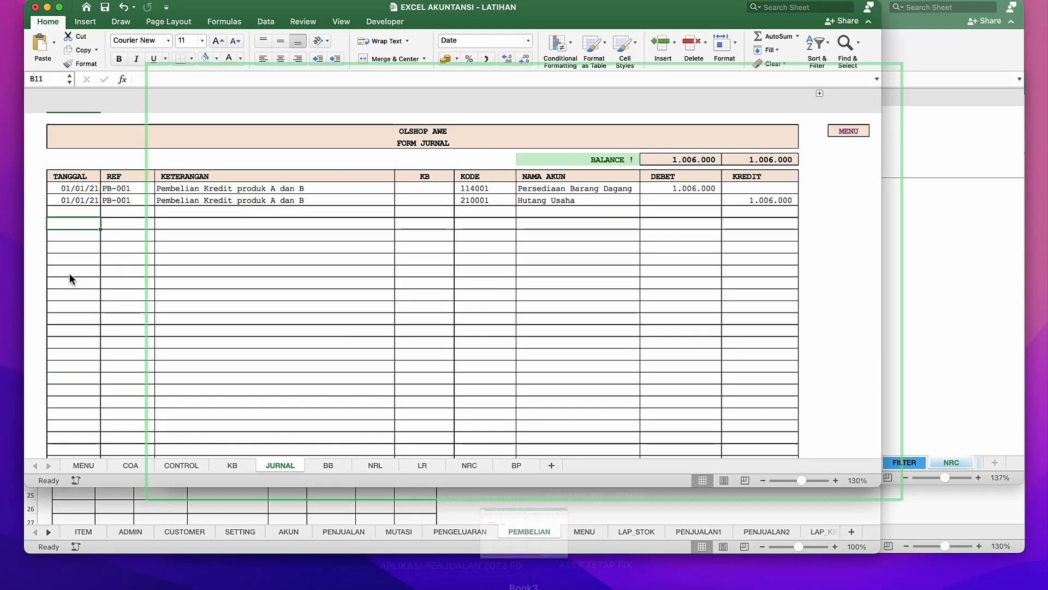
pyautogui.click(205, 335)
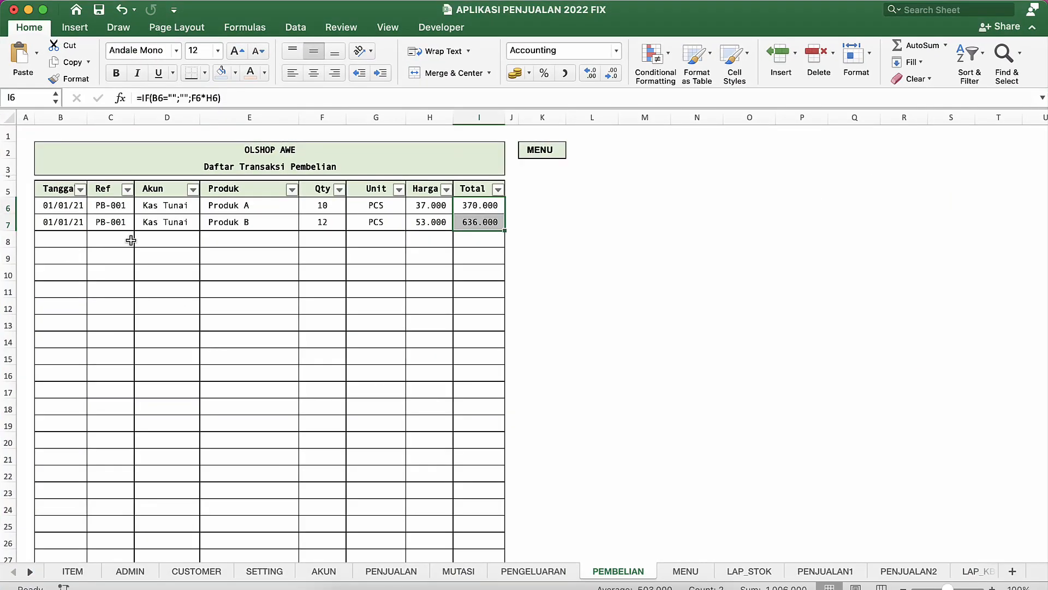
pyautogui.click(293, 240)
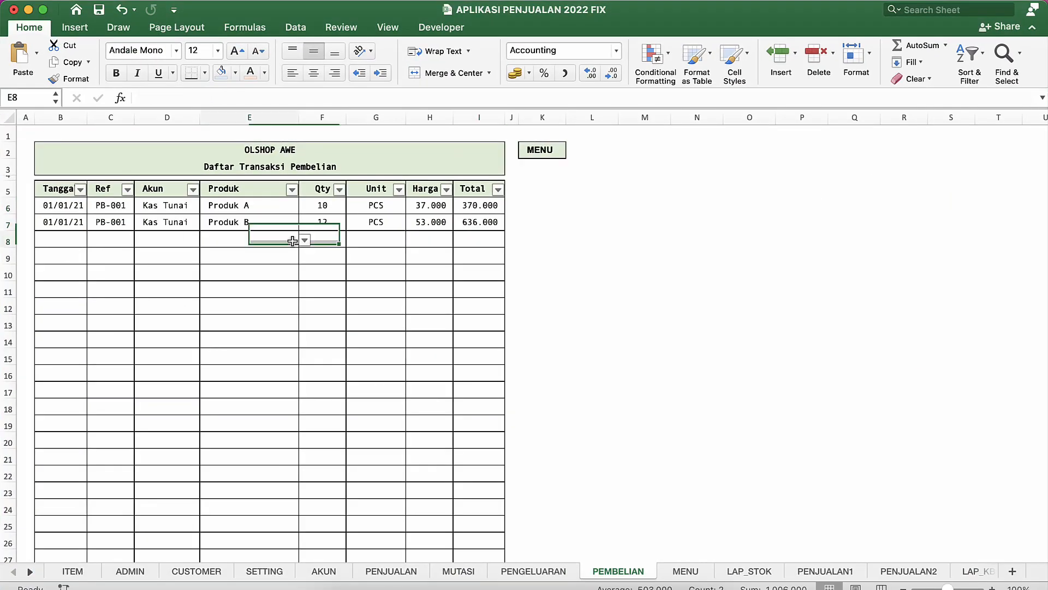
pyautogui.click(539, 151)
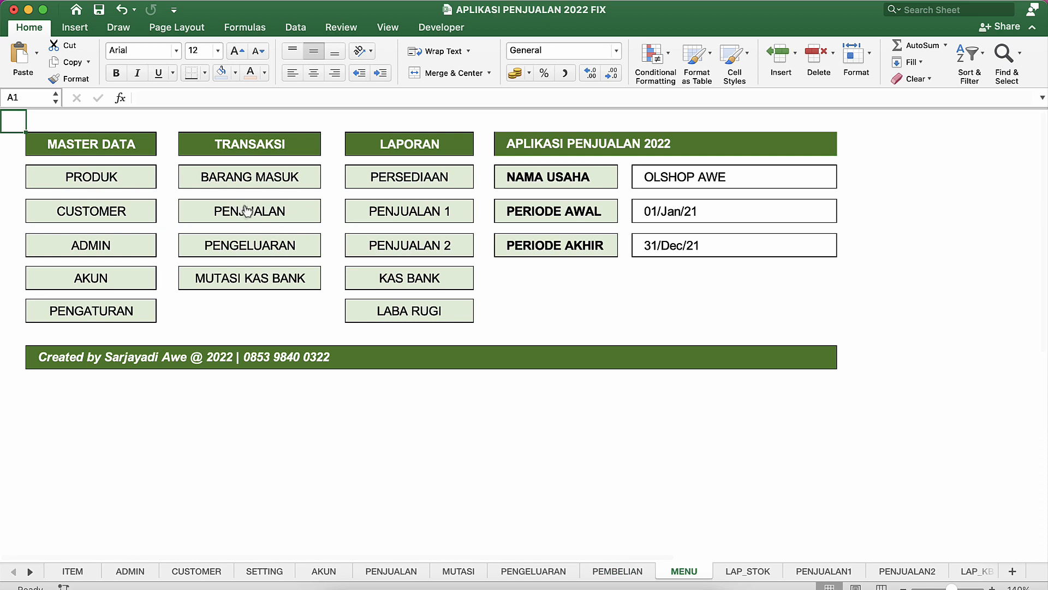
pyautogui.click(267, 218)
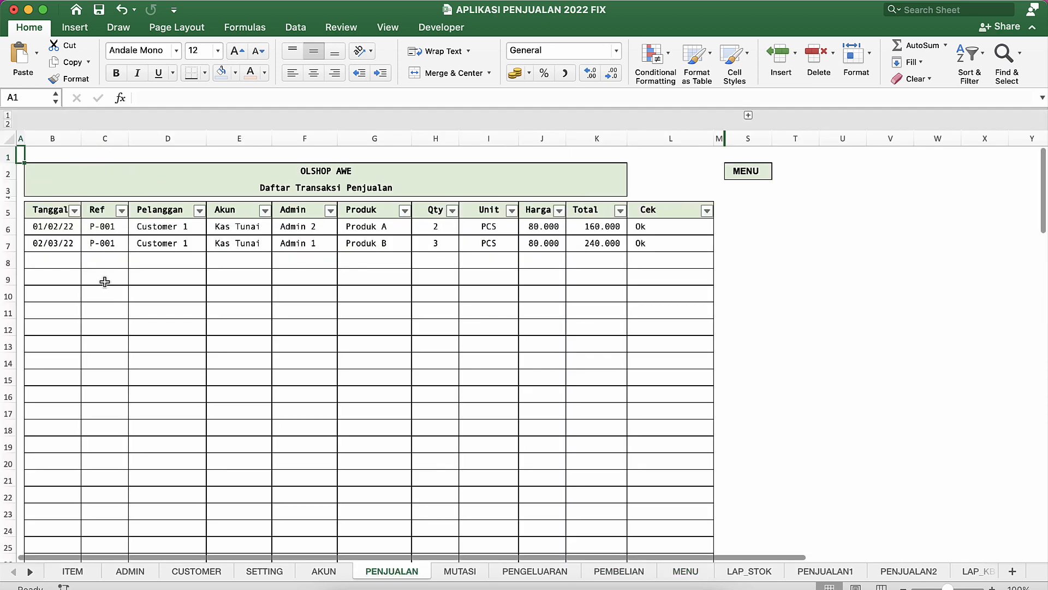
# Clear the Tanggal through Qty entries of the two existing P-001 sales rows.
pyautogui.click(55, 234)
pyautogui.hotkey('shift', 'Right')
pyautogui.hotkey('shift', 'Right')
pyautogui.hotkey('shift', 'Right')
pyautogui.hotkey('shift', 'Right')
pyautogui.hotkey('shift', 'Right')
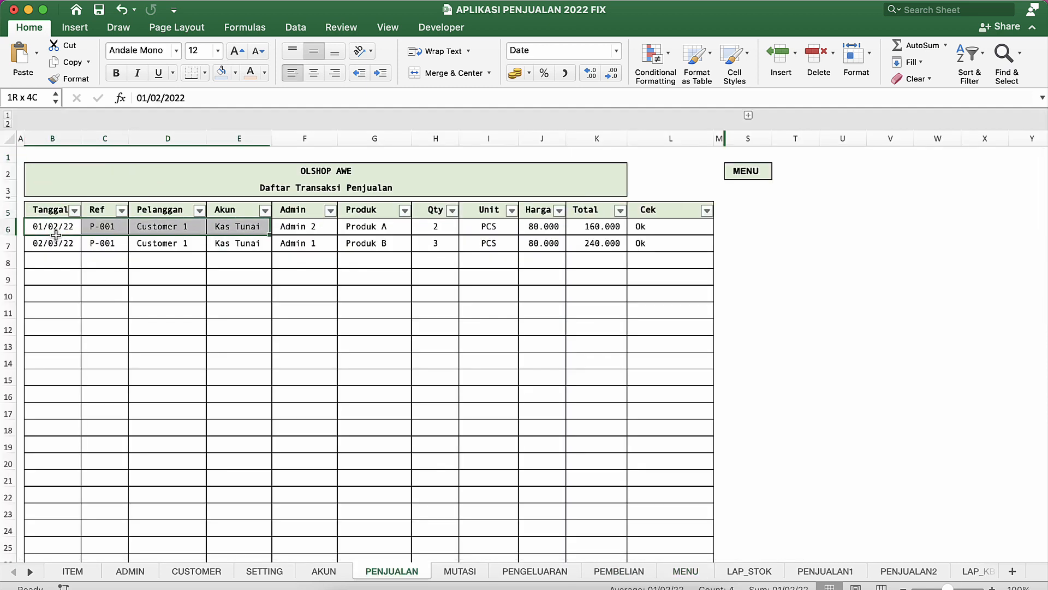
pyautogui.hotkey('shift', 'Right')
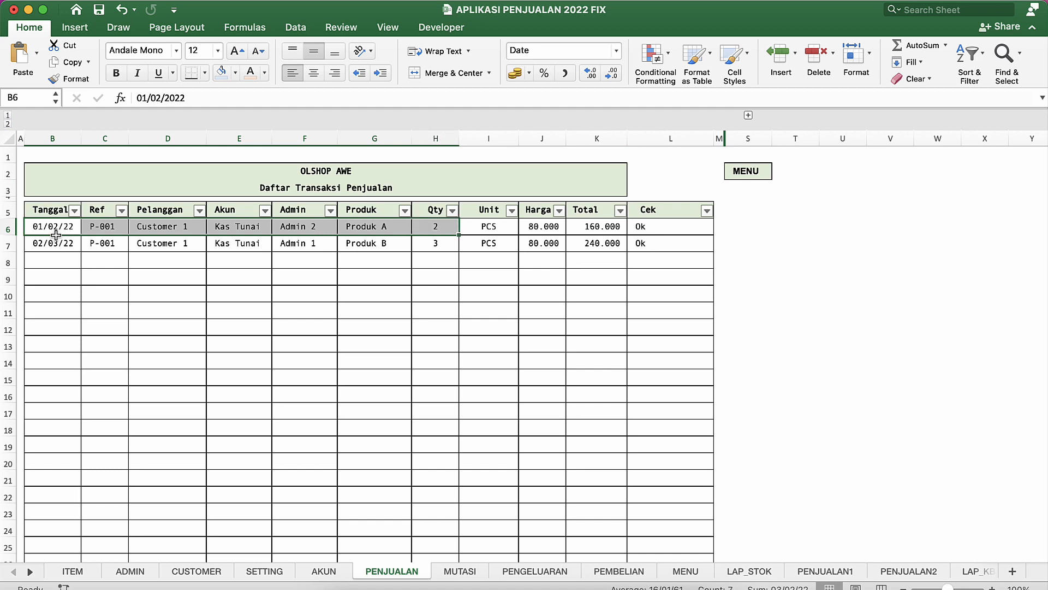
pyautogui.hotkey('shift', 'Down')
pyautogui.hotkey('shift', 'Down')
pyautogui.hotkey('shift', 'Up')
pyautogui.press('Delete')
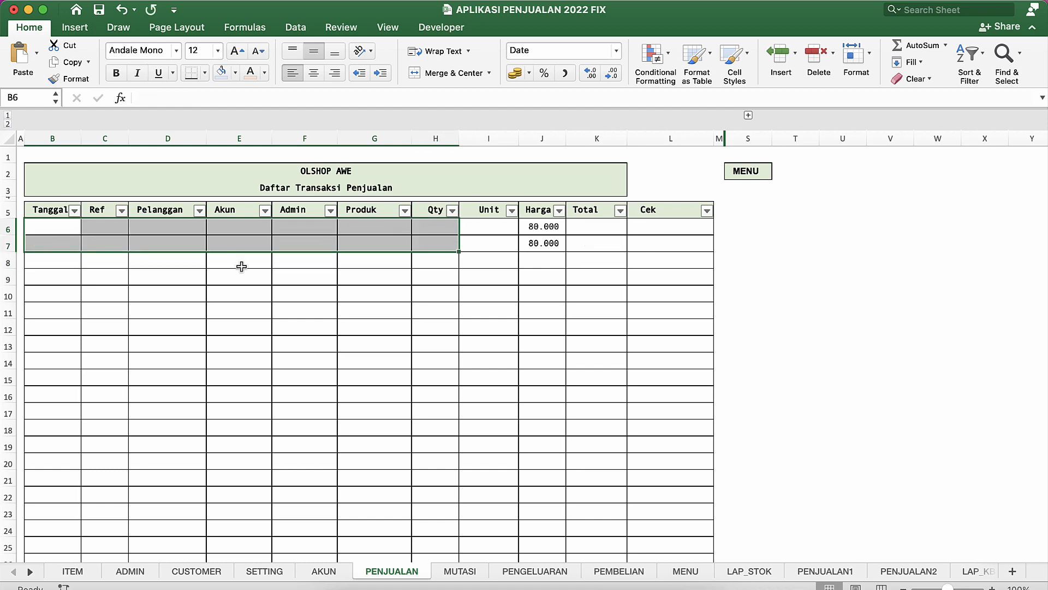
# Clear the leftover Harga values in the first two sales rows and return to the first Tanggal cell.
pyautogui.click(544, 233)
pyautogui.press('Up')
pyautogui.press('Down')
pyautogui.hotkey('shift', 'Down')
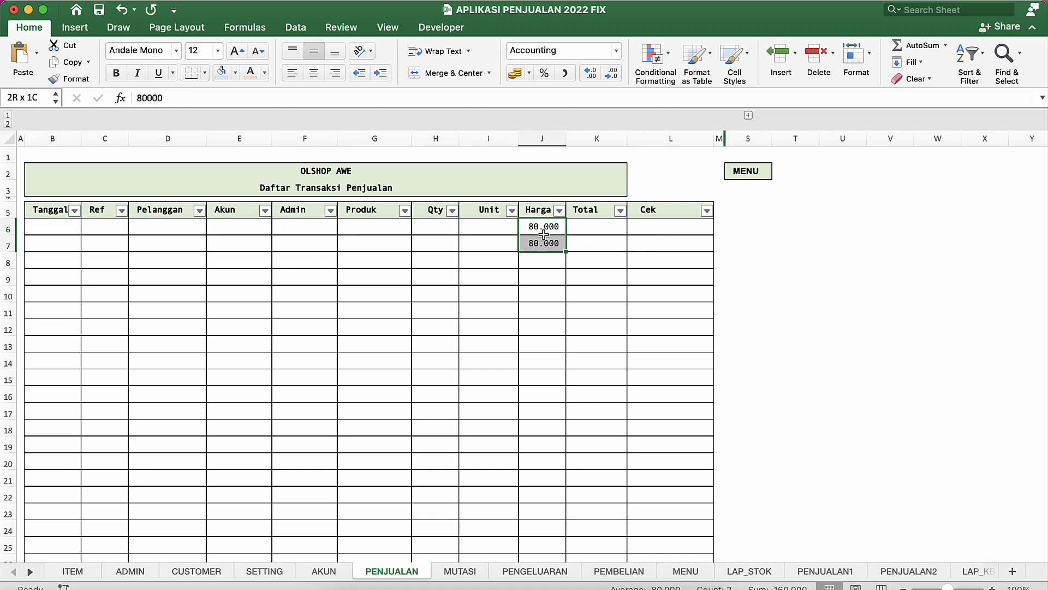
pyautogui.hotkey('shift', 'Down')
pyautogui.click(528, 294)
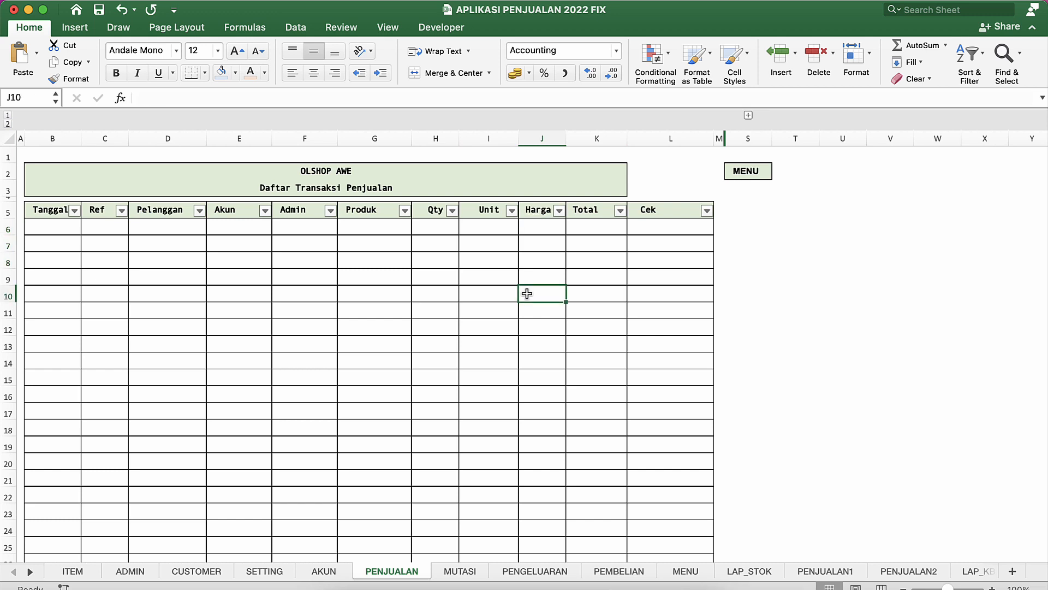
pyautogui.click(76, 229)
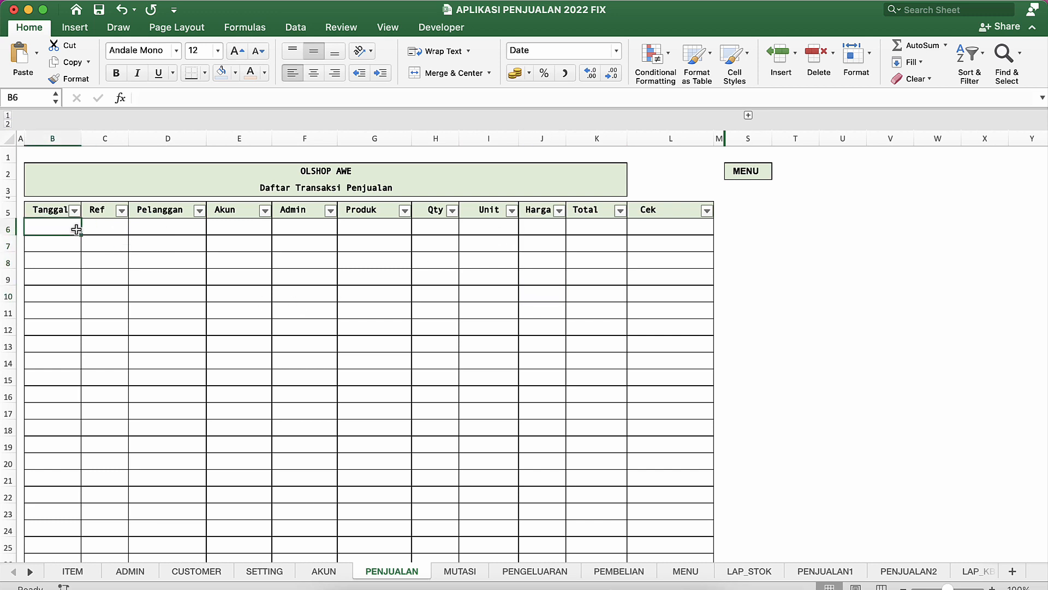
# Enter date 02/01/21 and reference INV-001 in the first sales row and widen the Ref column slightly to fit.
pyautogui.write('2')
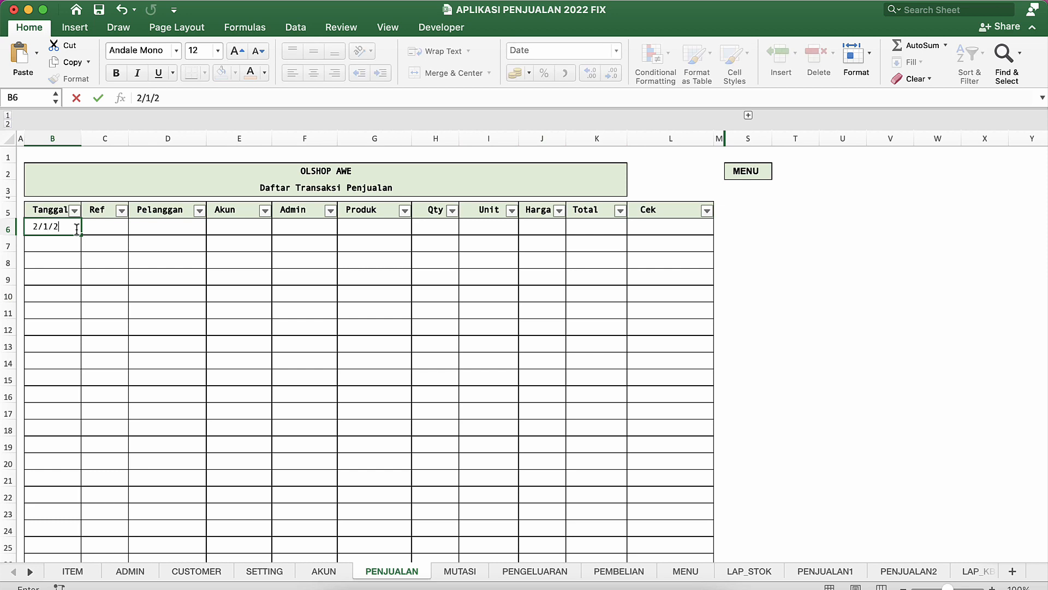
pyautogui.write('/01/21')
pyautogui.press('Return')
pyautogui.click(77, 228)
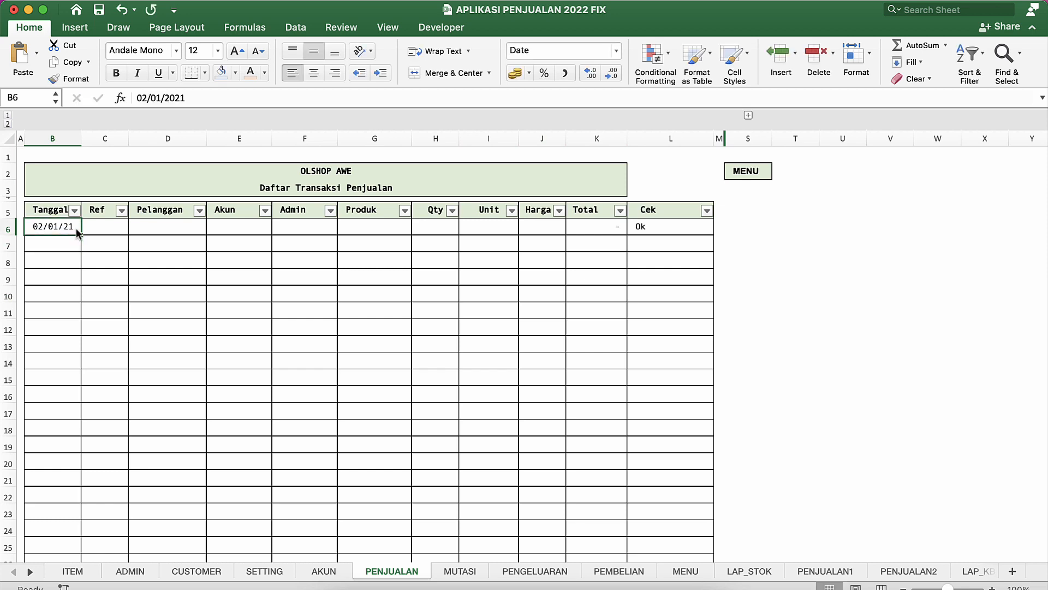
pyautogui.press('Tab')
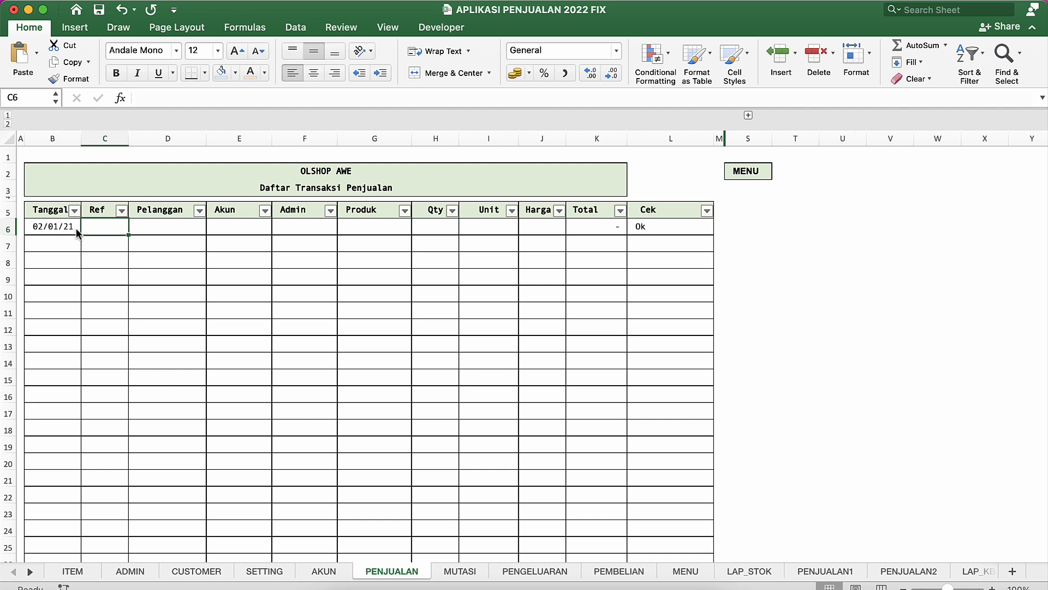
pyautogui.write('J')
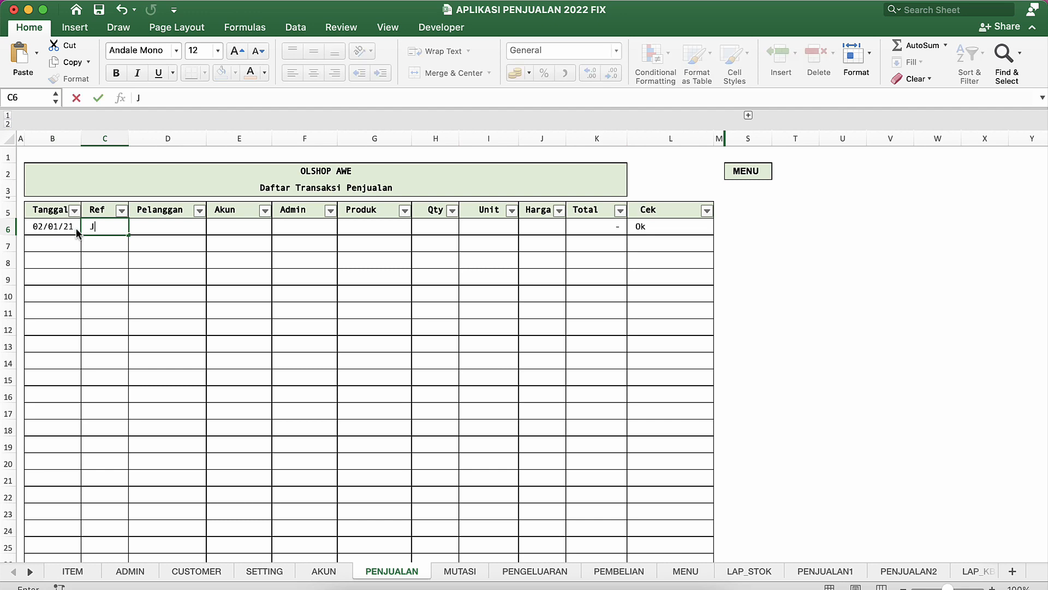
pyautogui.press('BackSpace')
pyautogui.write('INV-001')
pyautogui.press('Return')
pyautogui.moveTo(123, 145); pyautogui.dragTo(131, 143)
# Set the first sales row's Pelanggan to Umum, Akun to Kas Tunai and Admin to Admin 1.
pyautogui.click(167, 226)
pyautogui.click(215, 227)
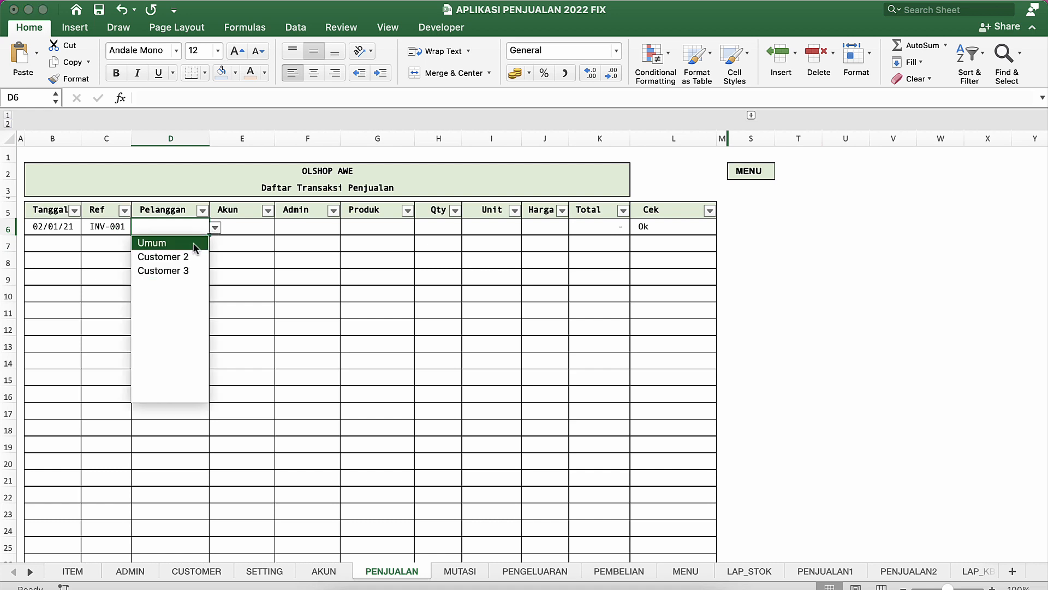
pyautogui.click(171, 243)
pyautogui.click(227, 229)
pyautogui.click(280, 227)
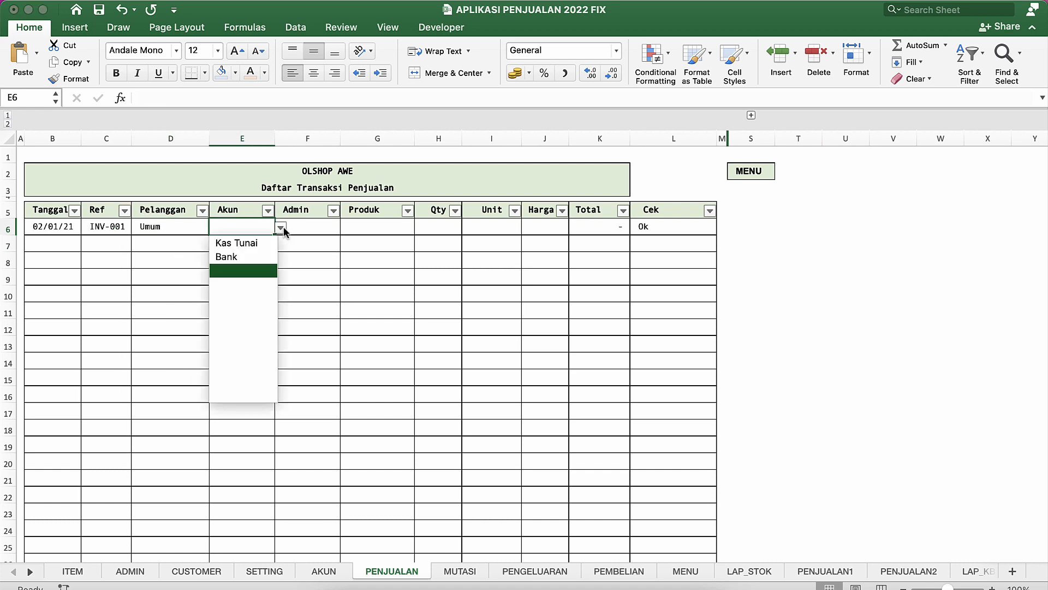
pyautogui.click(253, 244)
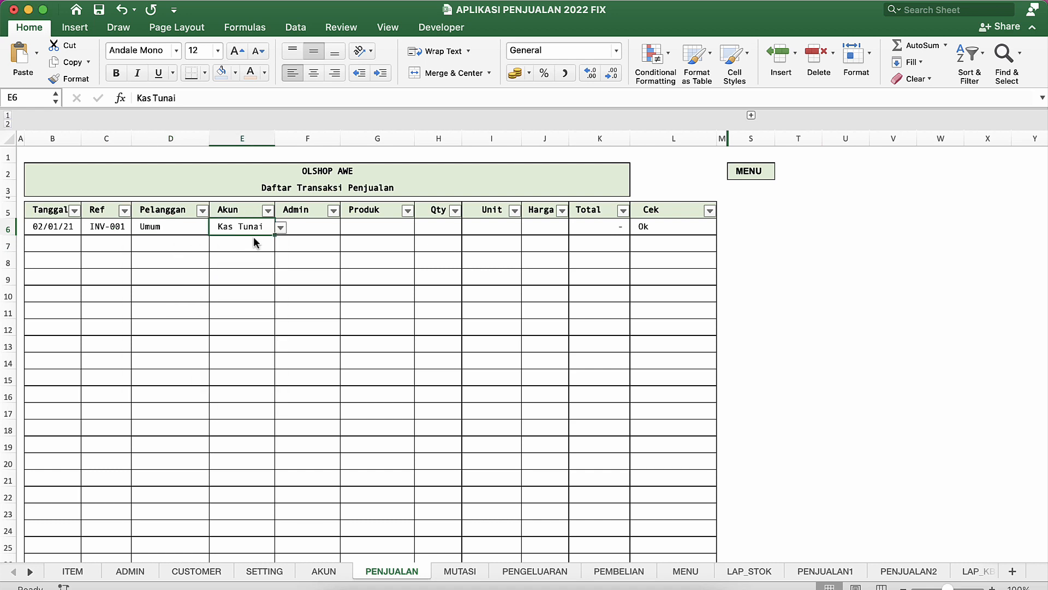
pyautogui.click(301, 224)
pyautogui.click(346, 227)
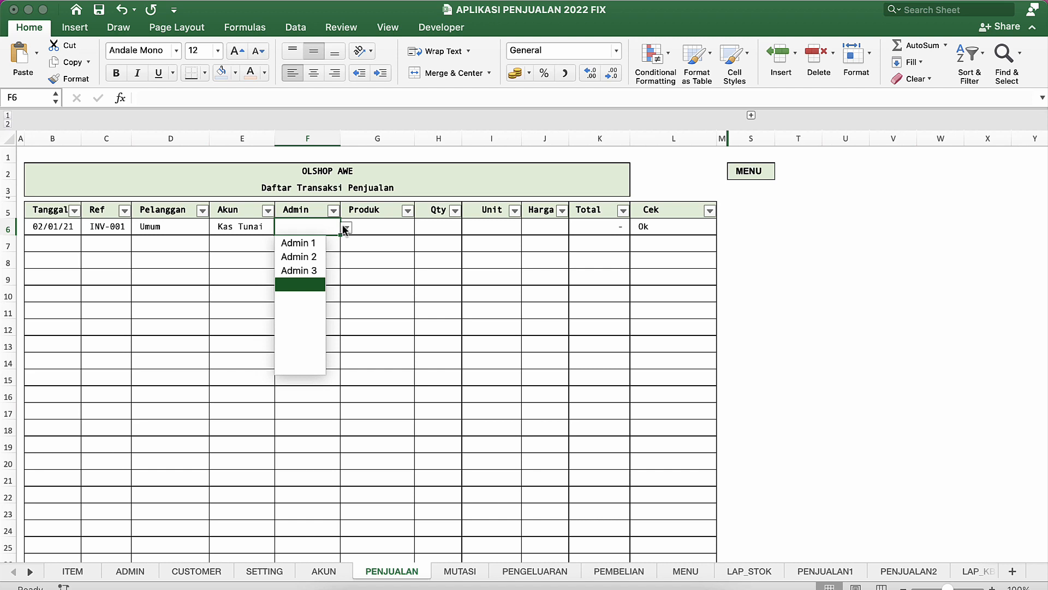
pyautogui.click(300, 243)
# Choose Produk A as the product in the first sales row and Produk B in the second row.
pyautogui.click(394, 224)
pyautogui.click(420, 228)
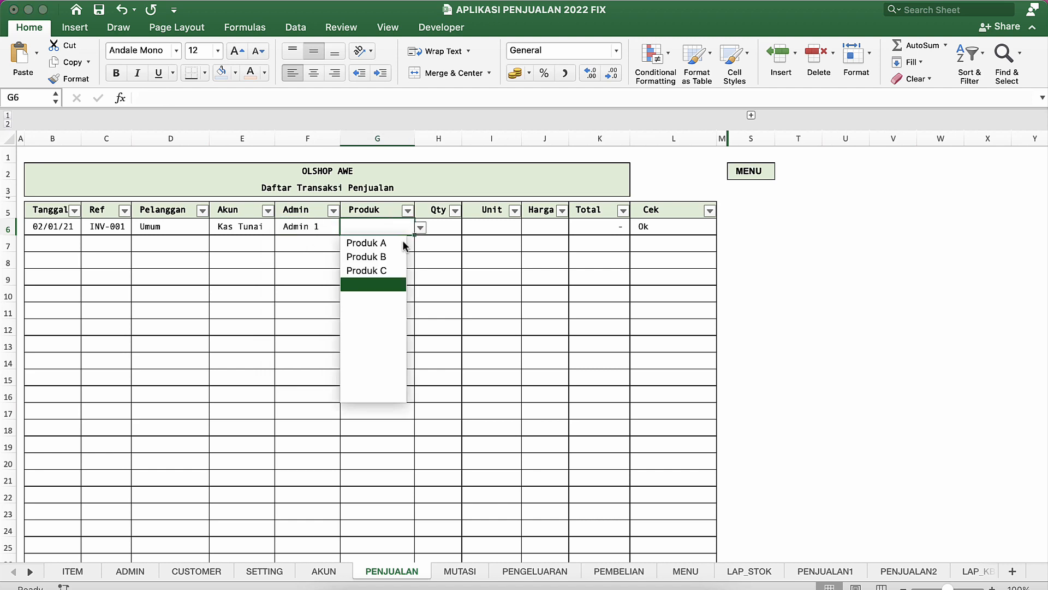
pyautogui.click(390, 256)
pyautogui.click(420, 227)
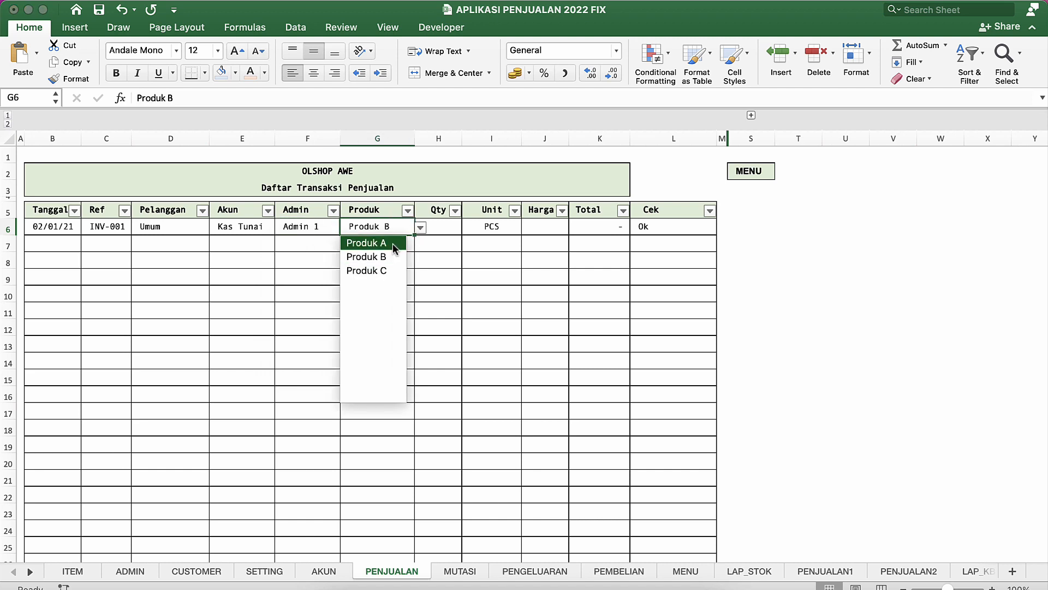
pyautogui.click(392, 243)
pyautogui.click(392, 244)
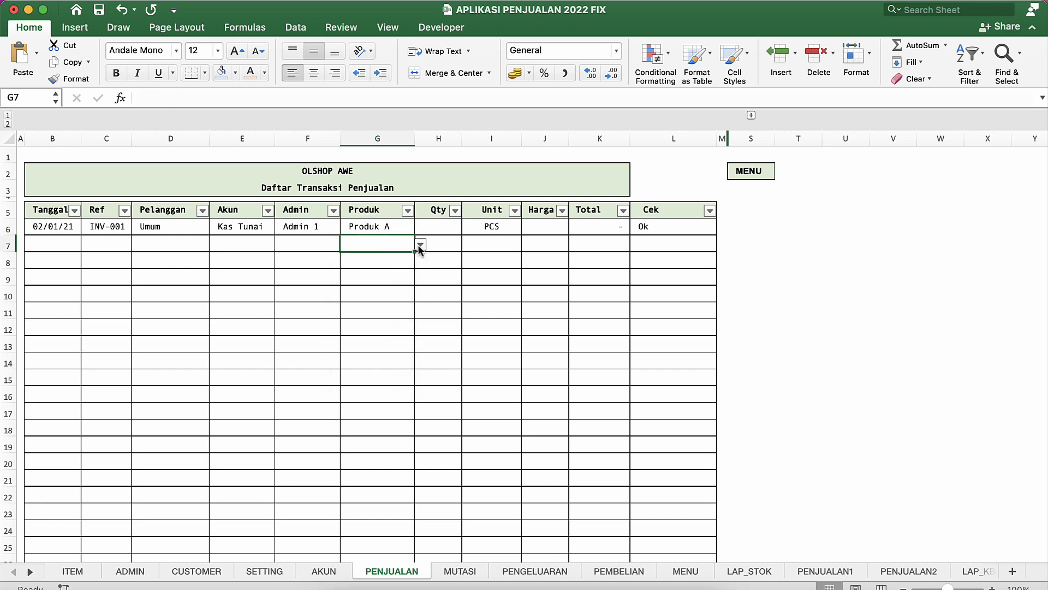
pyautogui.click(420, 245)
pyautogui.click(391, 271)
# Fill the Tanggal through Admin entries of the first sales row down into the Produk B row.
pyautogui.click(303, 247)
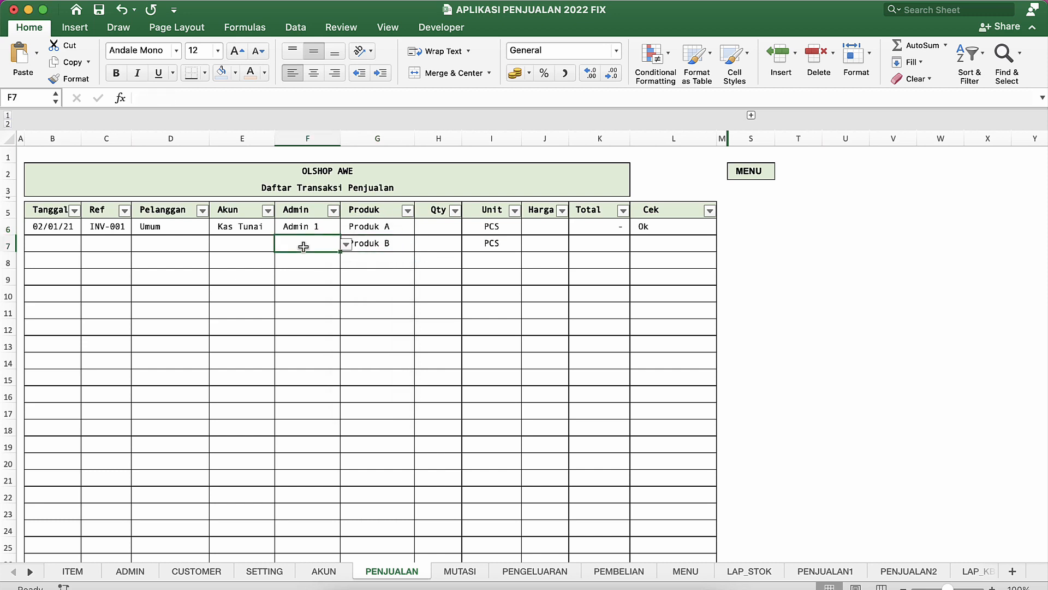
pyautogui.hotkey('shift', 'Left')
pyautogui.hotkey('shift', 'Left')
pyautogui.hotkey('shift', 'Left')
pyautogui.hotkey('shift', 'Left')
pyautogui.hotkey('ctrl', 'd')
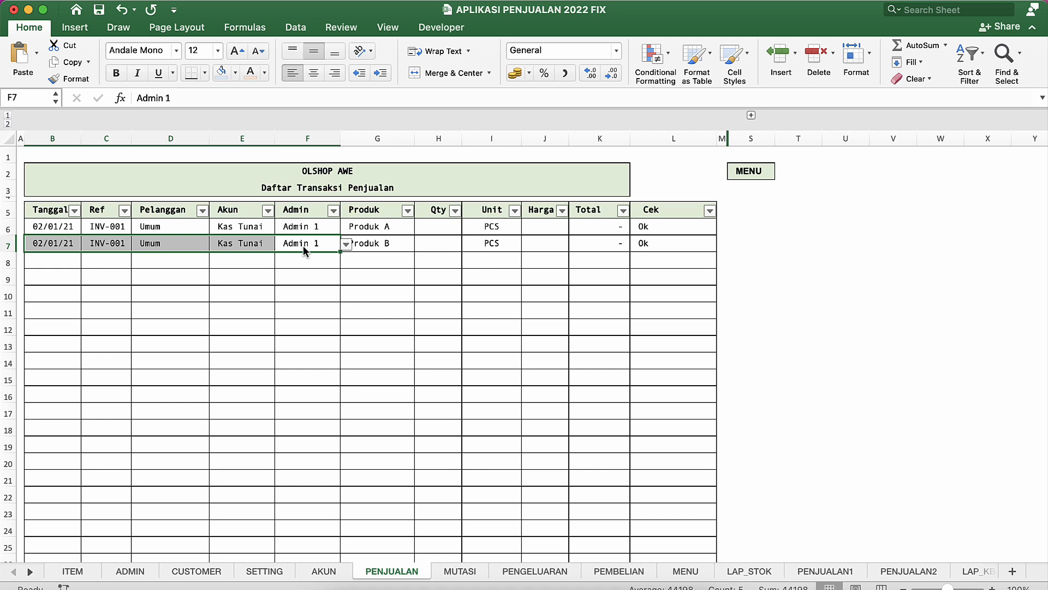
pyautogui.click(279, 261)
# Enter a Qty of 5 for Produk A and 7 for Produk B.
pyautogui.click(423, 228)
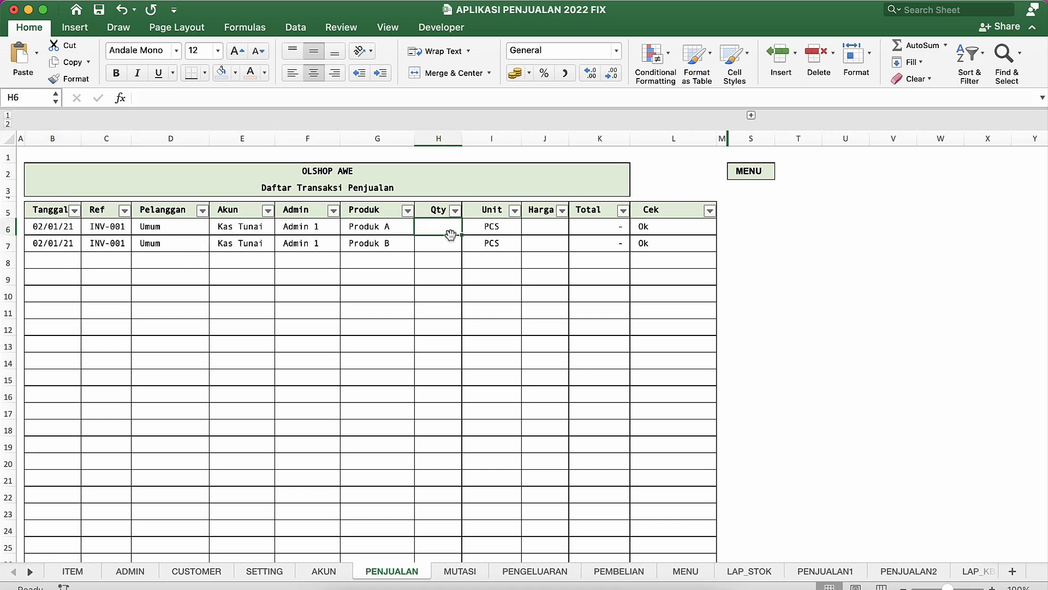
pyautogui.click(371, 243)
pyautogui.click(114, 247)
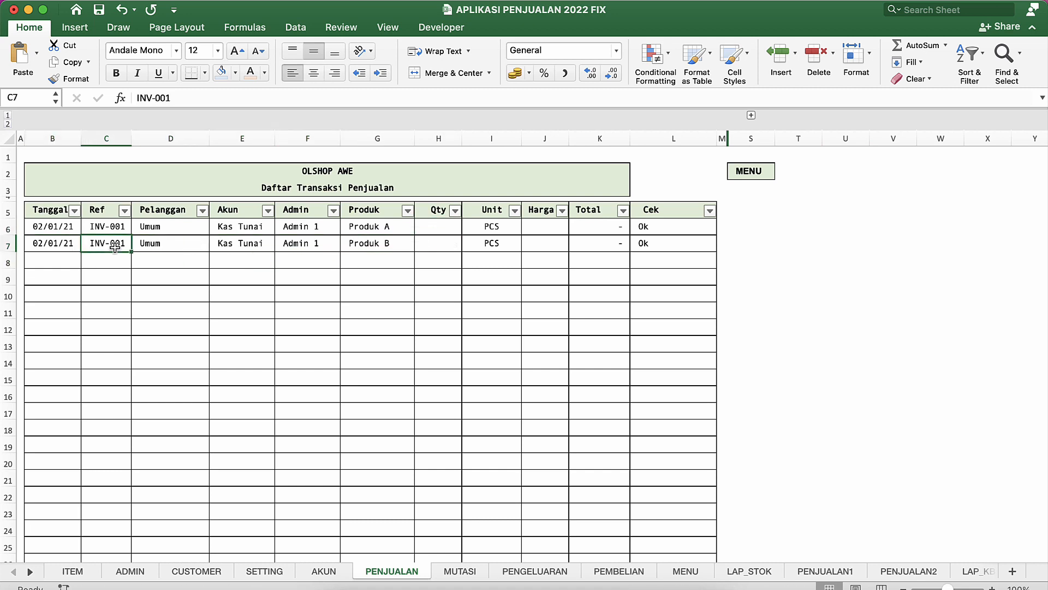
pyautogui.click(440, 229)
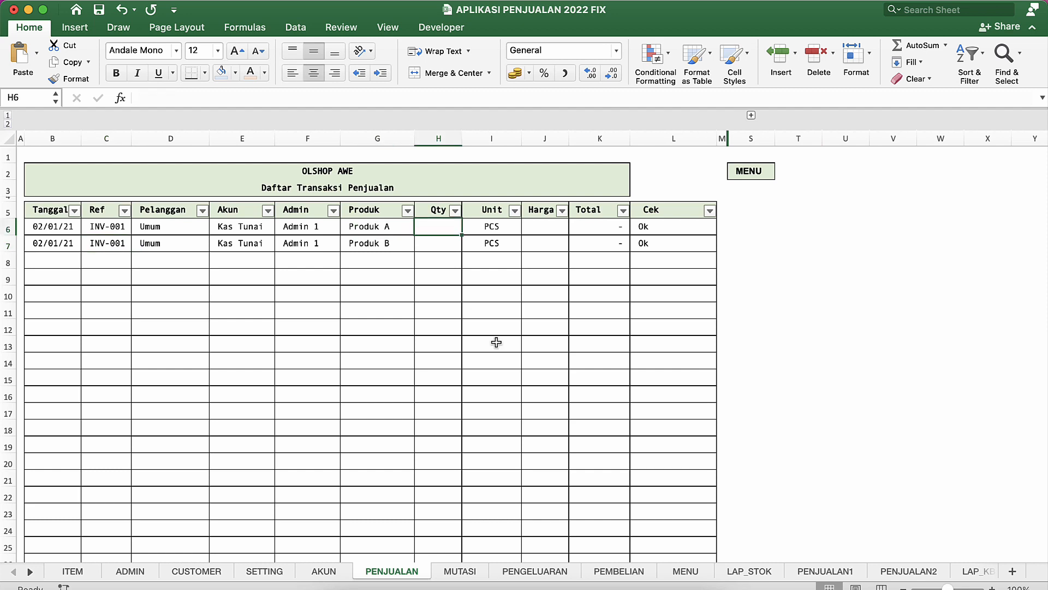
pyautogui.write('5')
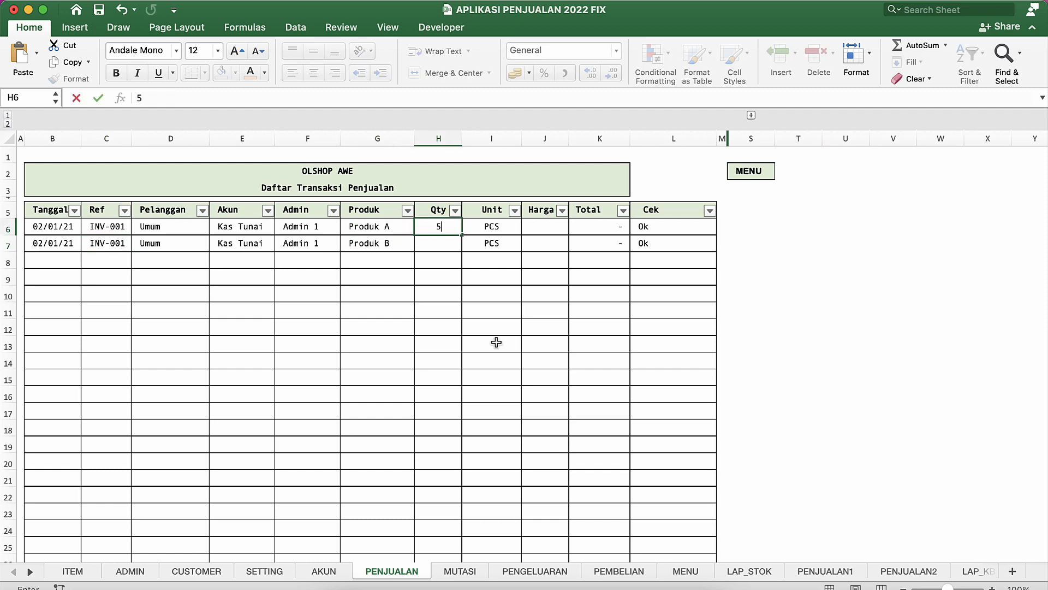
pyautogui.press('Return')
pyautogui.write('7')
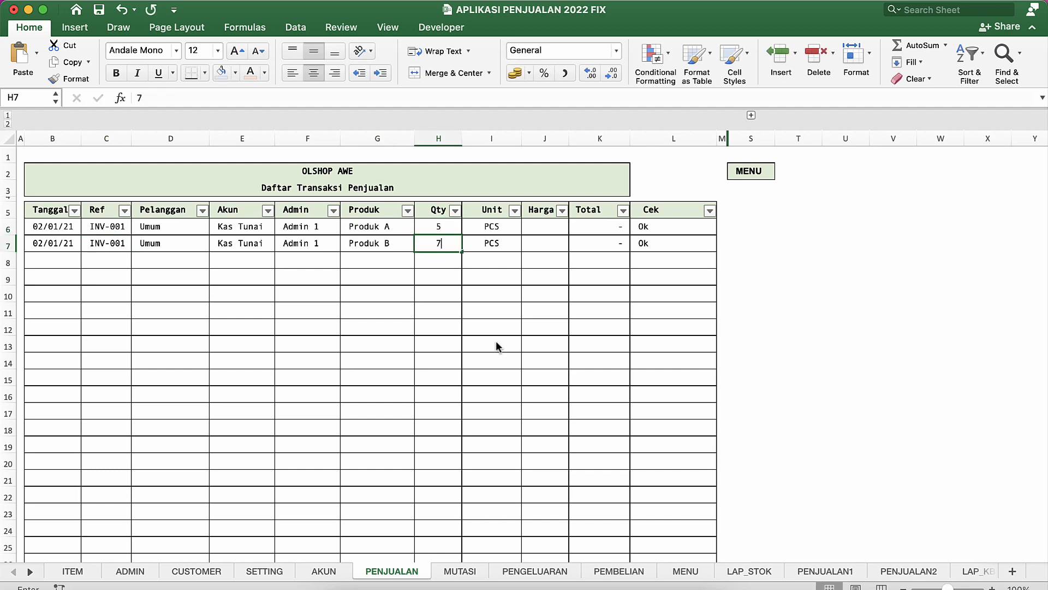
pyautogui.press('Return')
# Enter a Harga of 50000 for Produk A and 70000 for Produk B.
pyautogui.click(542, 226)
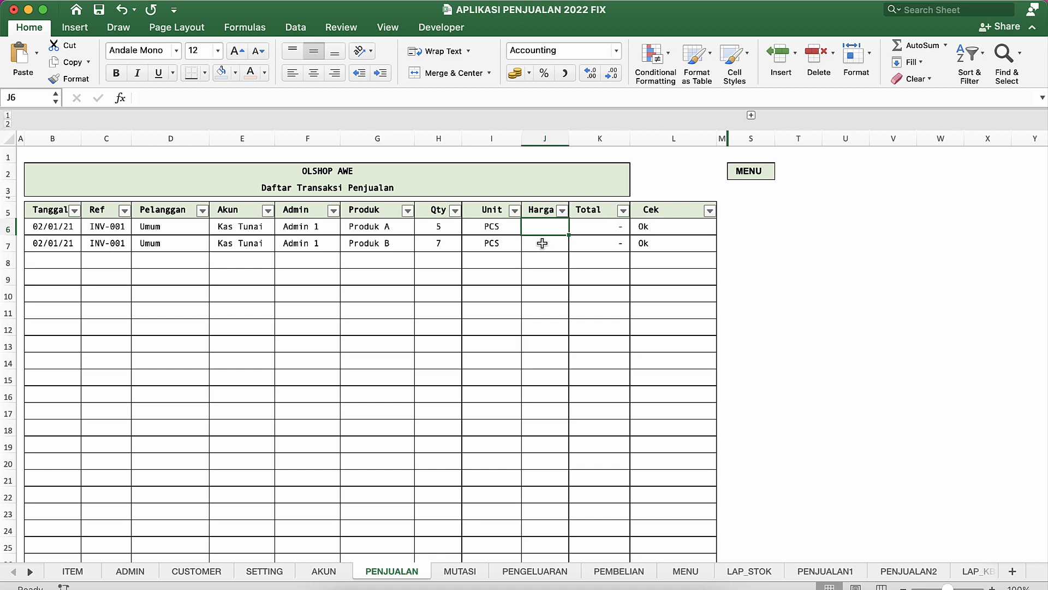
pyautogui.write('50000')
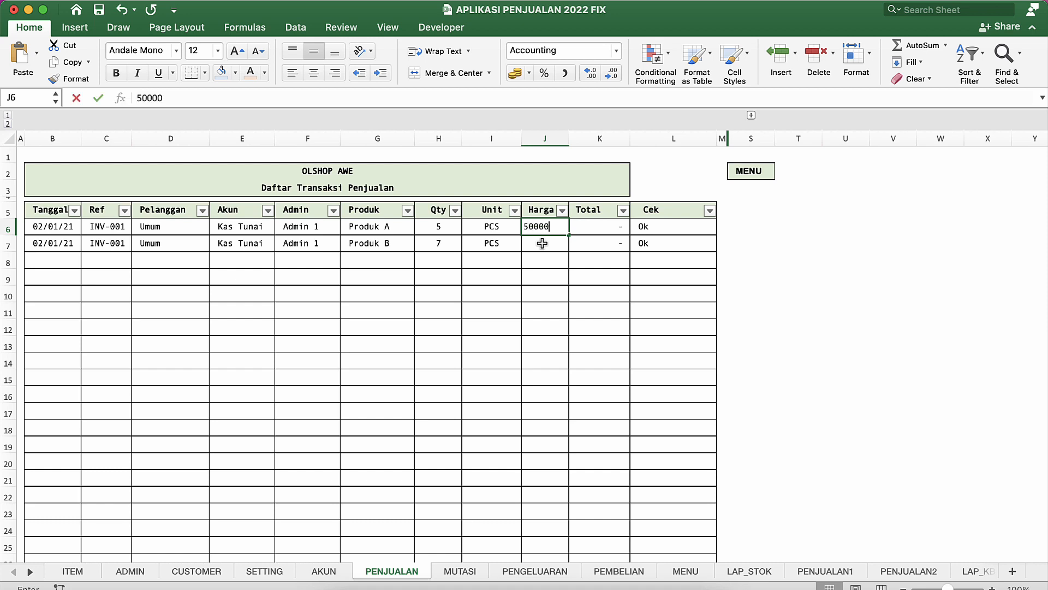
pyautogui.press('Return')
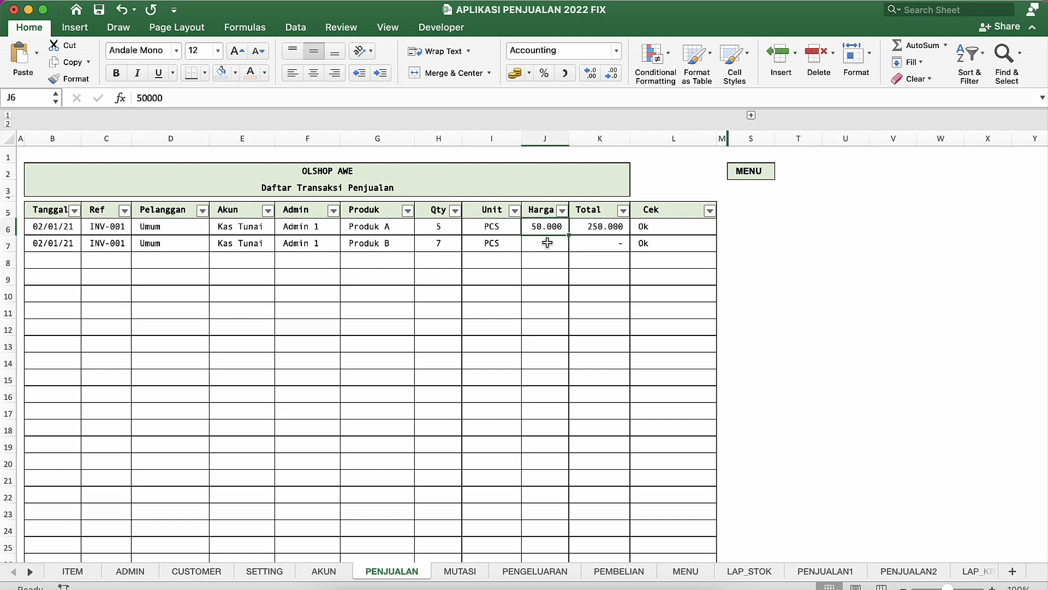
pyautogui.click(547, 242)
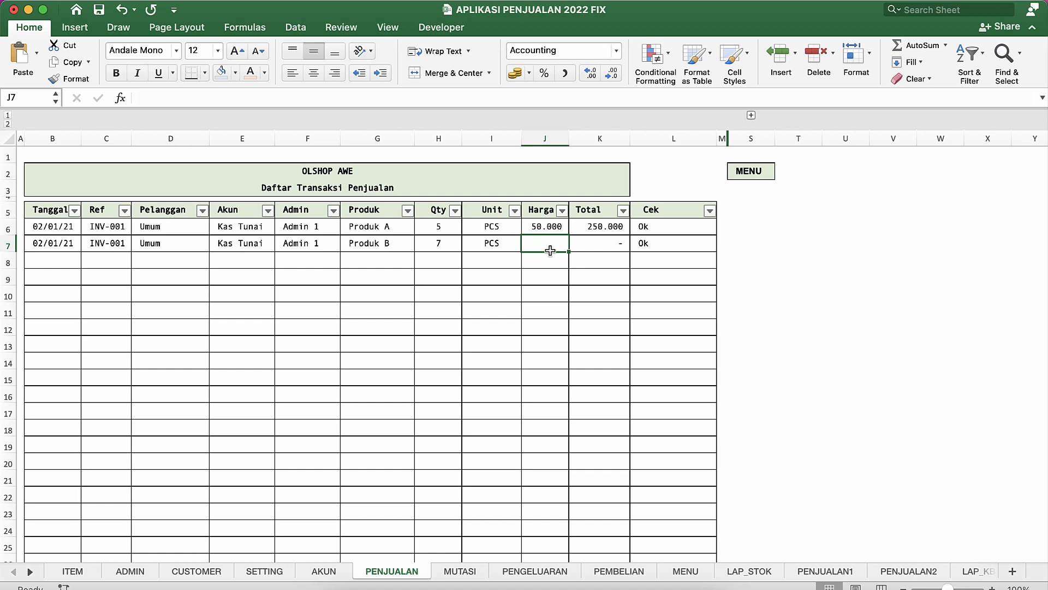
pyautogui.write('70000')
pyautogui.press('Return')
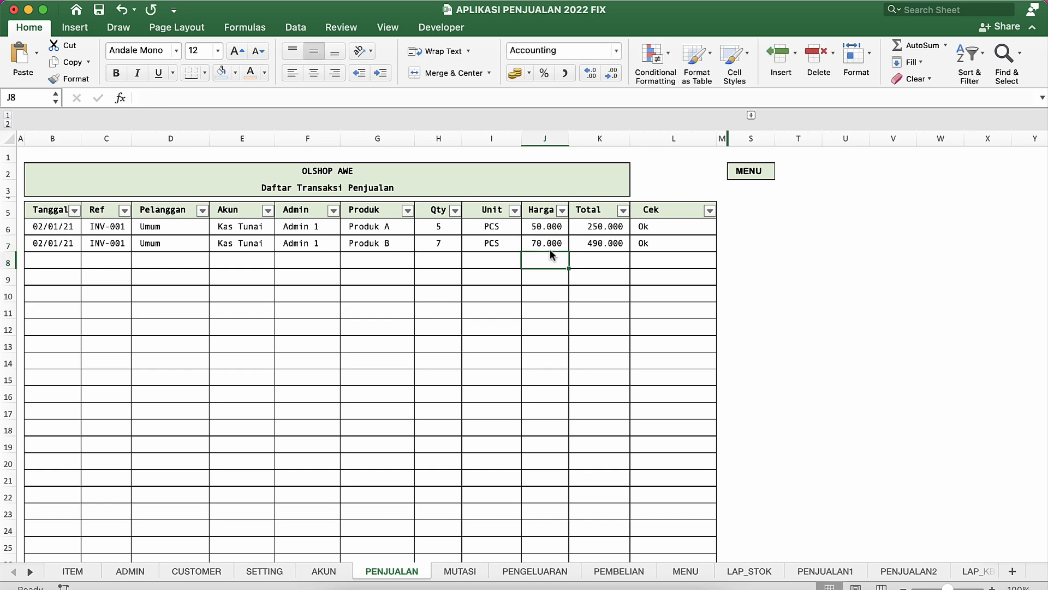
# Check the Produk B total, then expand the hidden helper columns to examine both rows' OMSET values and collapse them again.
pyautogui.click(588, 245)
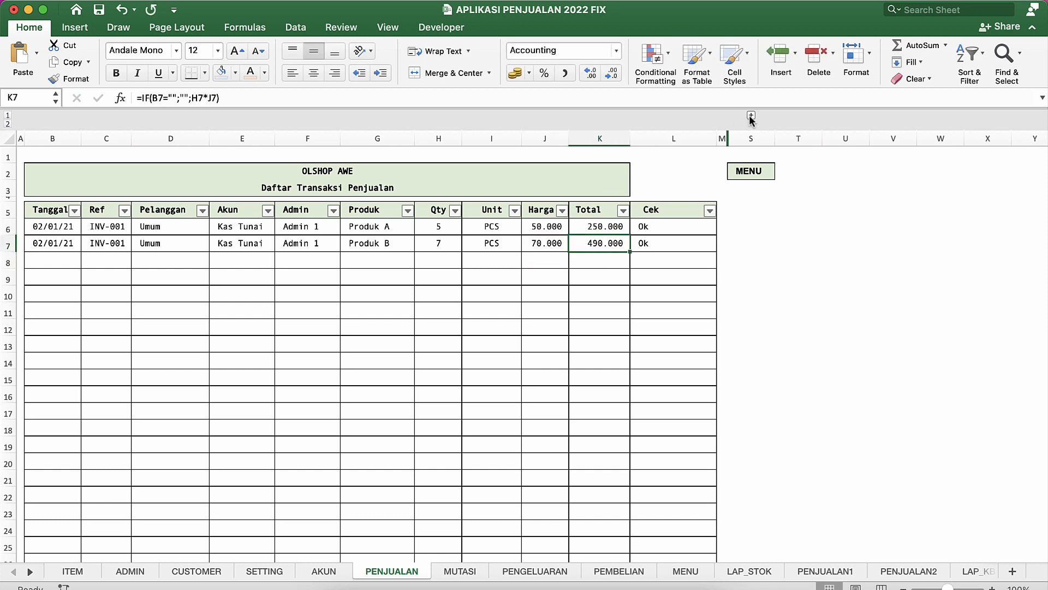
pyautogui.click(751, 115)
pyautogui.click(671, 230)
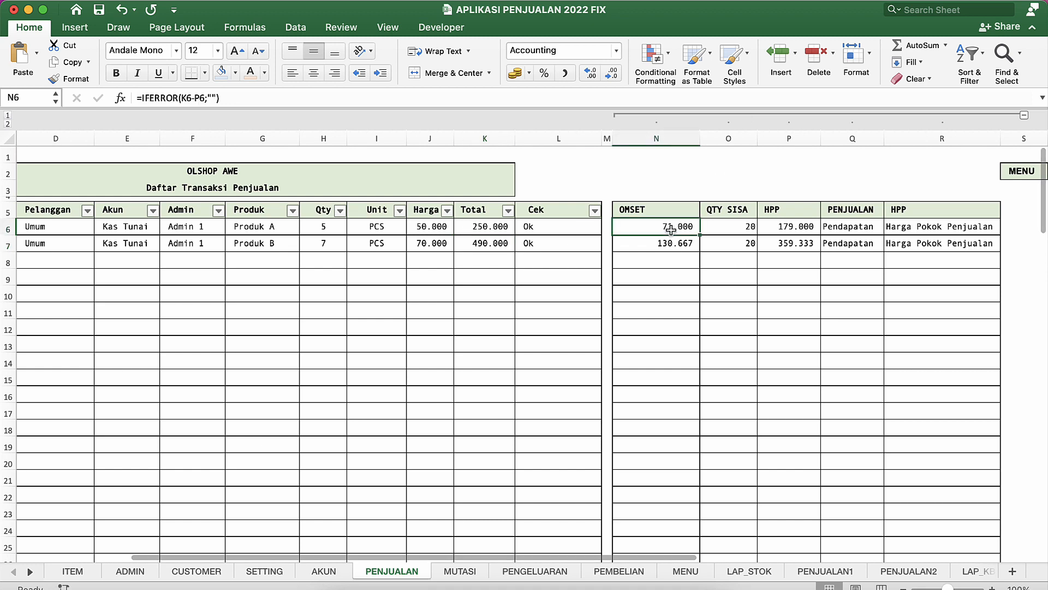
pyautogui.click(664, 240)
pyautogui.click(669, 226)
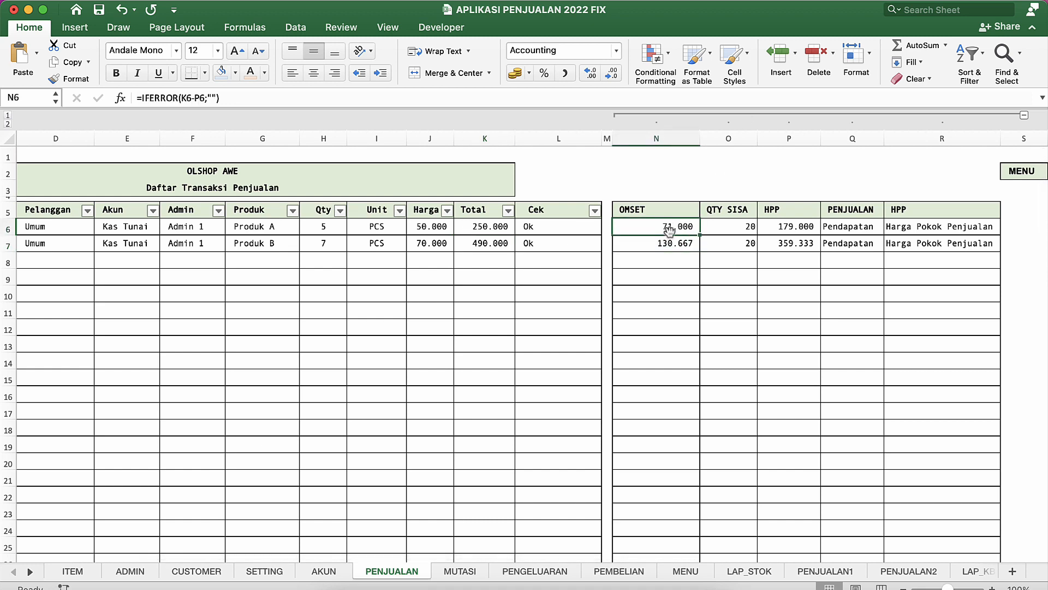
pyautogui.click(673, 242)
pyautogui.click(1024, 115)
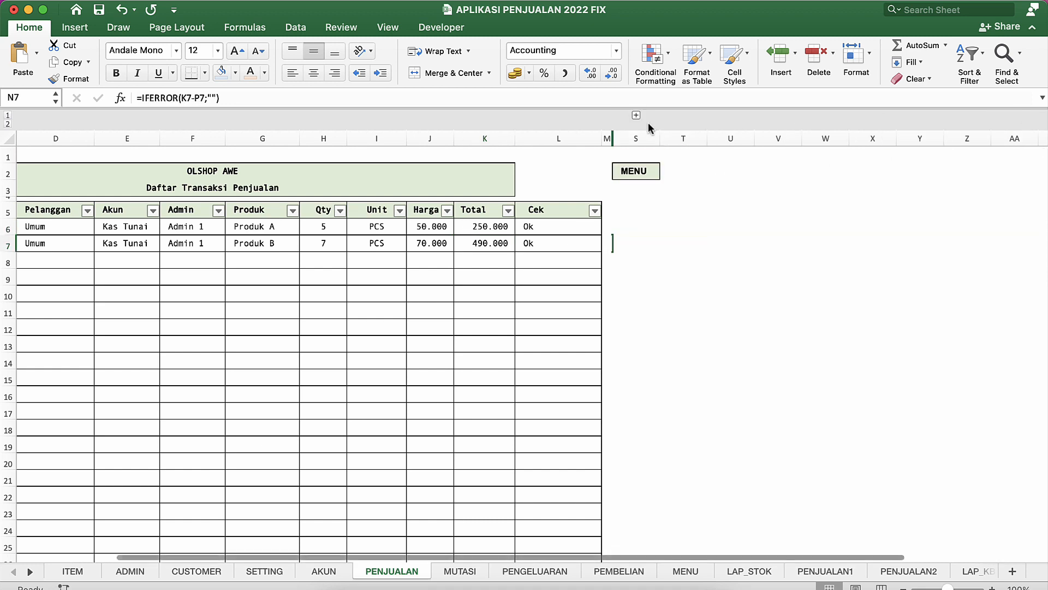
# Expand the helper columns again and examine the HPP values of both sales rows and the remaining quantity of Produk B.
pyautogui.click(636, 115)
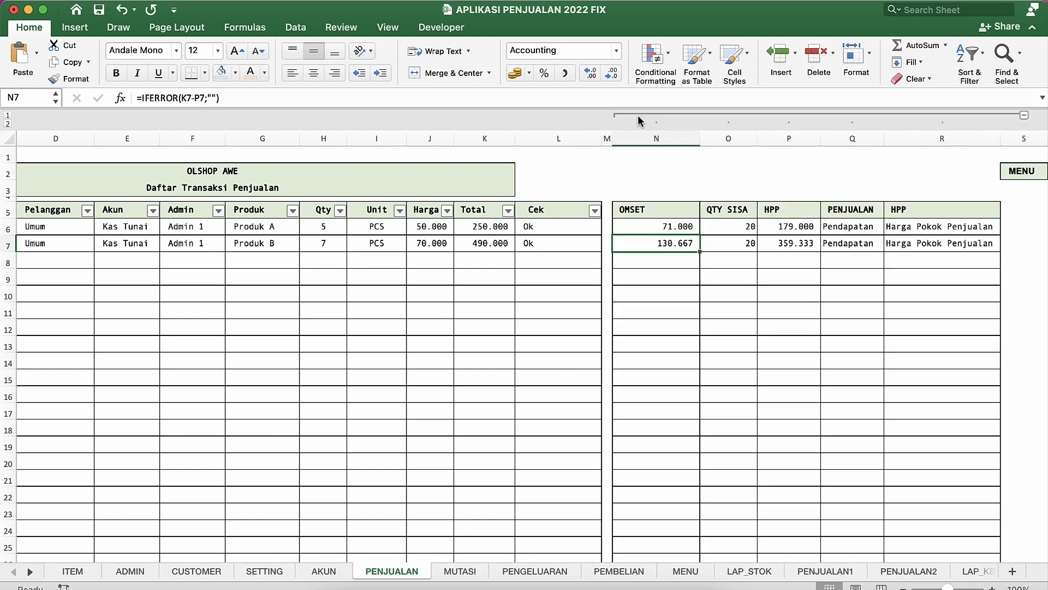
pyautogui.click(788, 243)
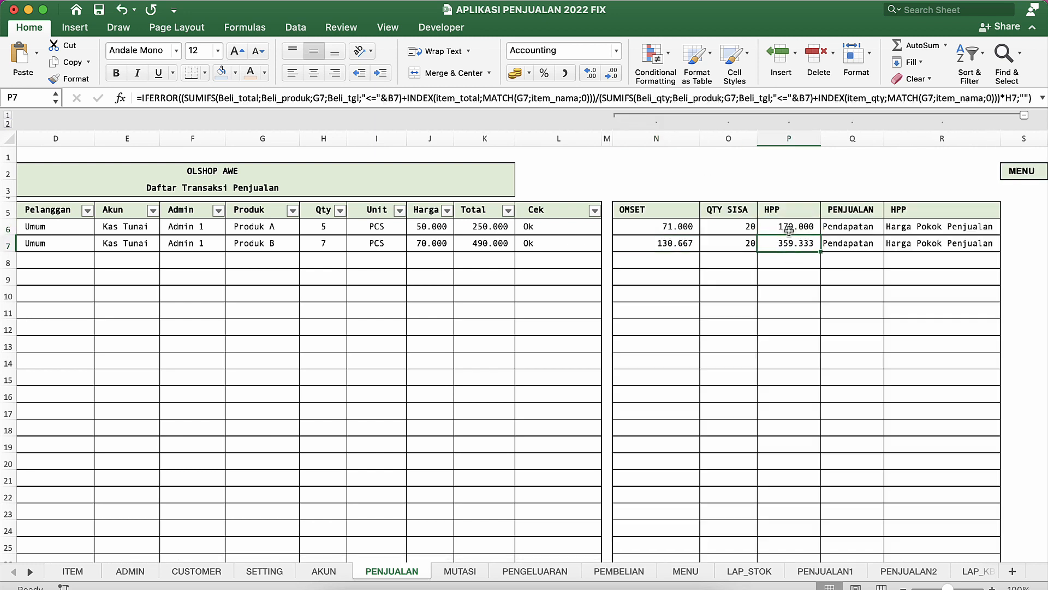
pyautogui.click(789, 232)
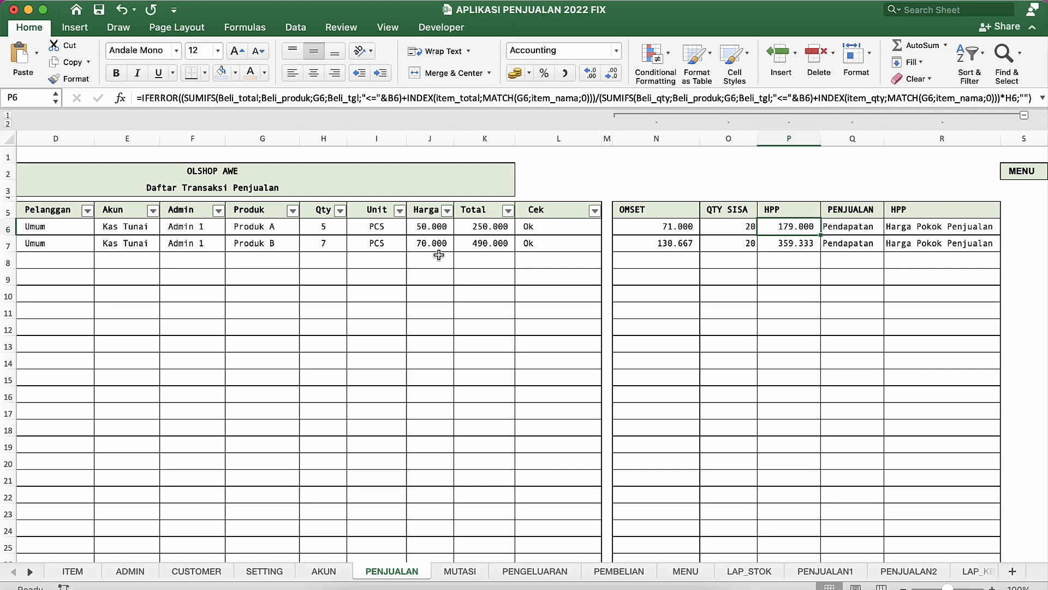
pyautogui.click(453, 271)
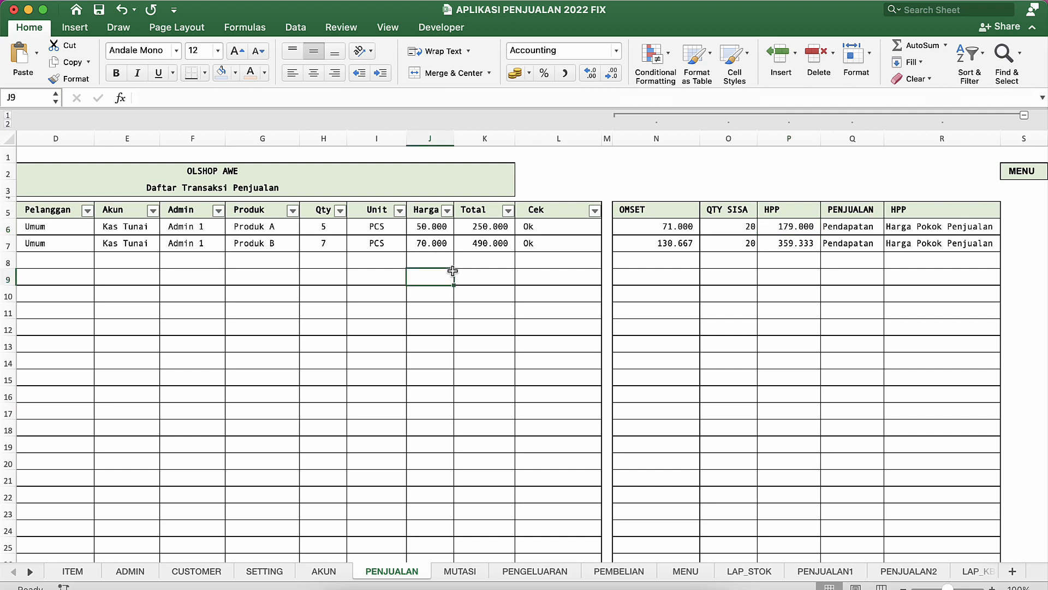
pyautogui.click(797, 233)
pyautogui.click(795, 246)
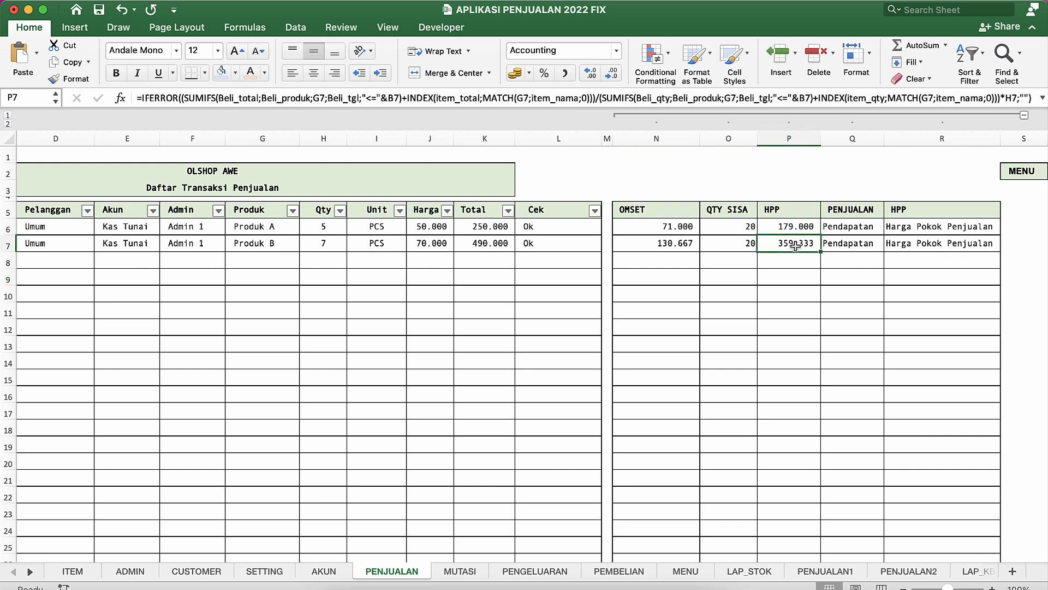
pyautogui.click(729, 244)
pyautogui.click(776, 246)
# In the EXCEL AKUNTANSI - LATIHAN journal, start a new entry dated 2/1/2021 with reference INV-001, leaving a blank row above it.
pyautogui.hotkey('ctrl', 'Up')
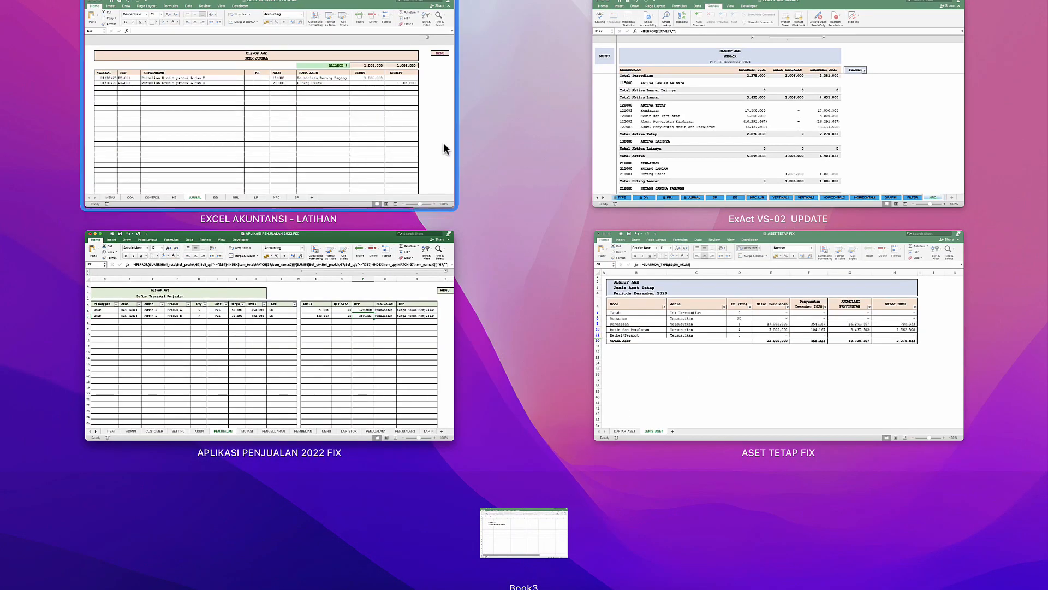
pyautogui.click(306, 112)
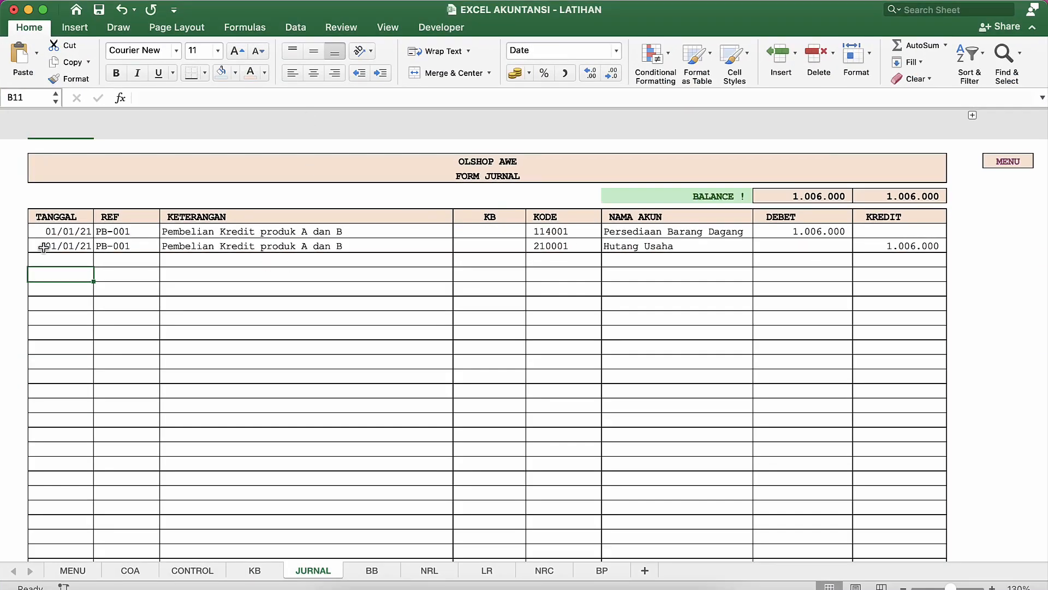
pyautogui.write('2/1/2021')
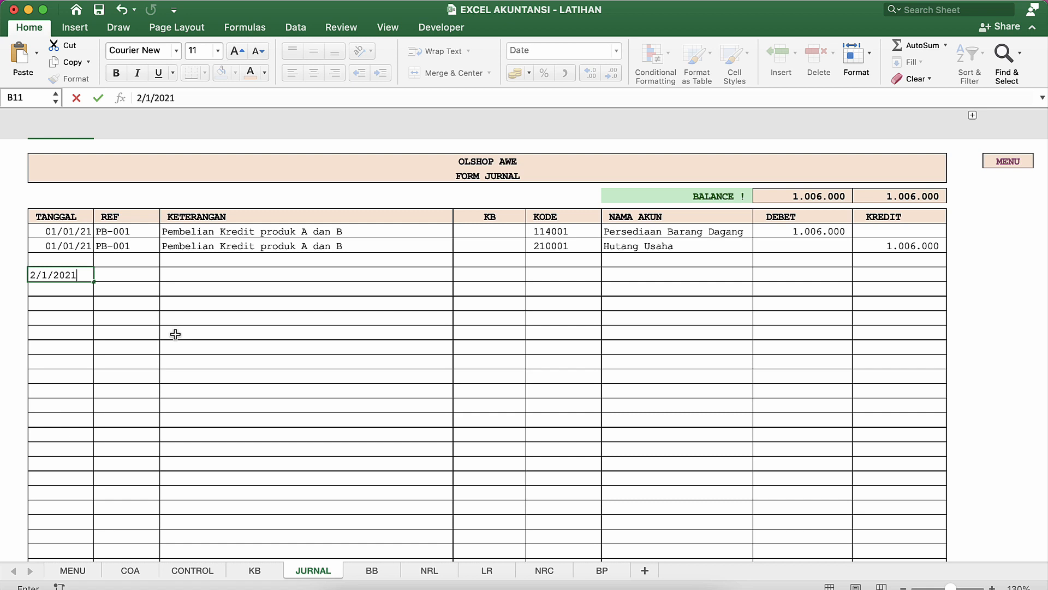
pyautogui.press('Return')
pyautogui.press('Up')
pyautogui.press('Tab')
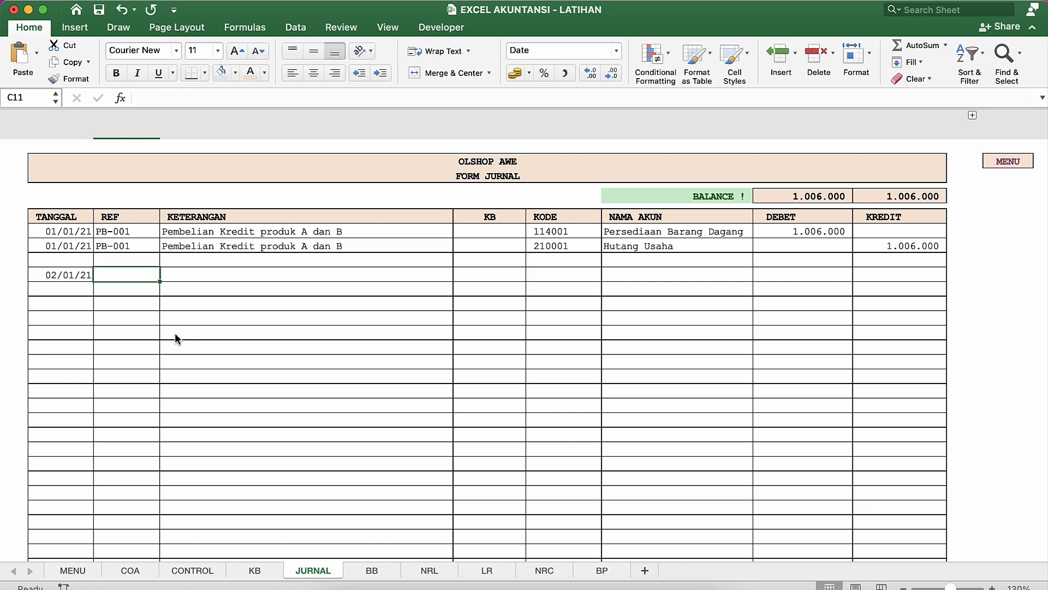
pyautogui.write('INV')
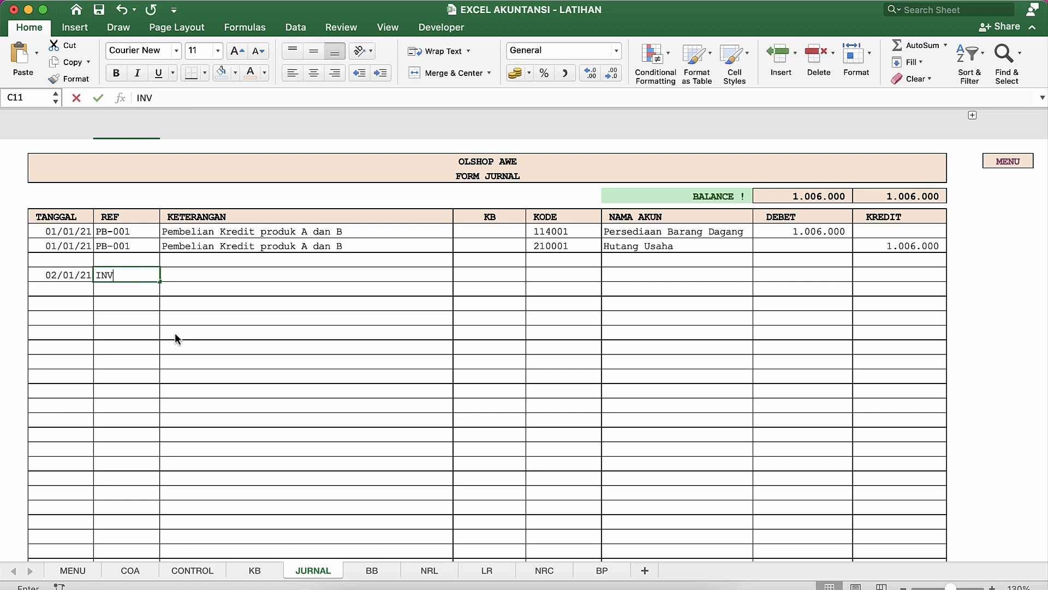
pyautogui.write('-001')
pyautogui.press('Tab')
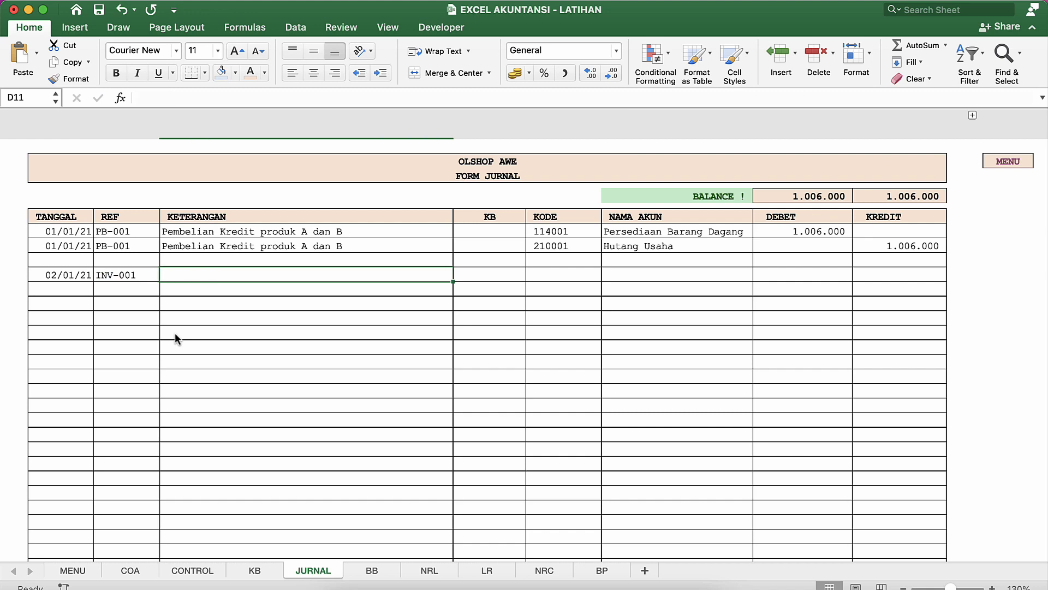
# Enter the description "Penjualan Tunai Umum" for the INV-001 journal row.
pyautogui.write('Penjual')
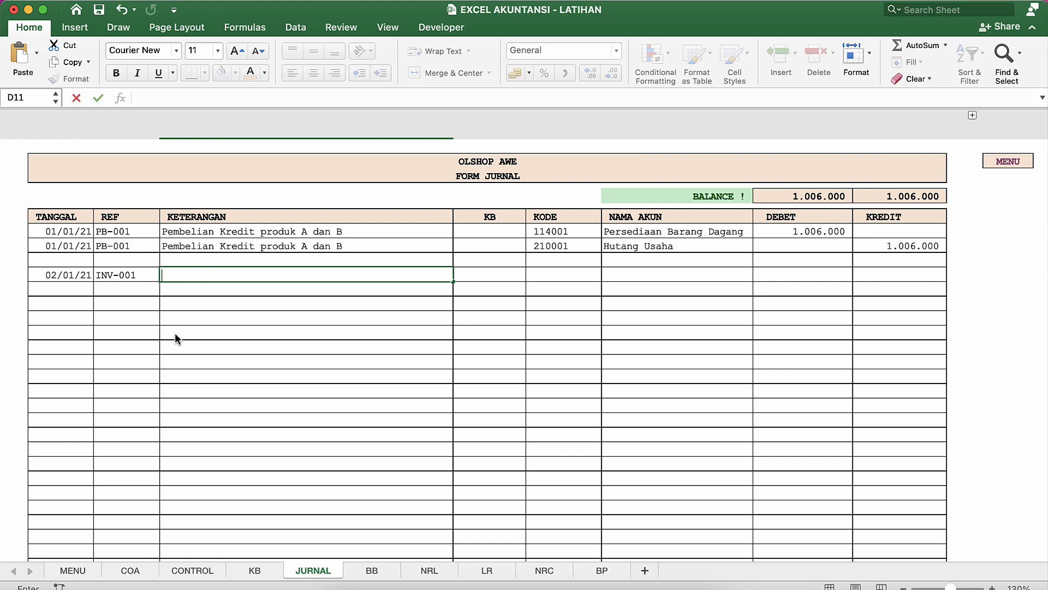
pyautogui.write('an Tunai Cust')
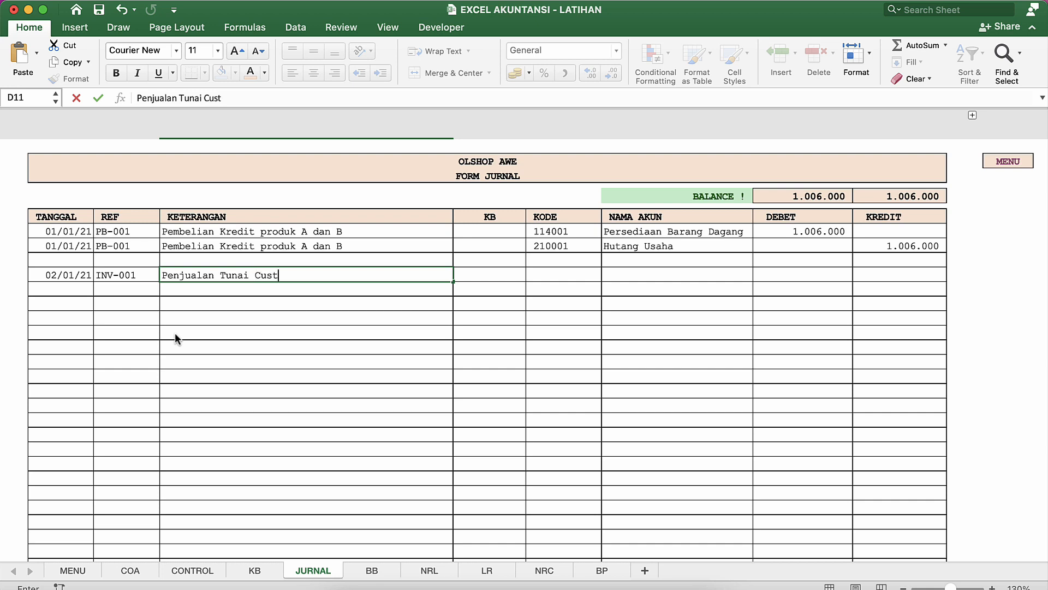
pyautogui.write('omer A')
pyautogui.press('BackSpace')
pyautogui.press('BackSpace')
pyautogui.press('BackSpace')
pyautogui.press('BackSpace')
pyautogui.press('BackSpace')
pyautogui.press('BackSpace')
pyautogui.press('BackSpace')
pyautogui.press('BackSpace')
pyautogui.press('BackSpace')
pyautogui.press('BackSpace')
pyautogui.write('Umum')
pyautogui.press('Return')
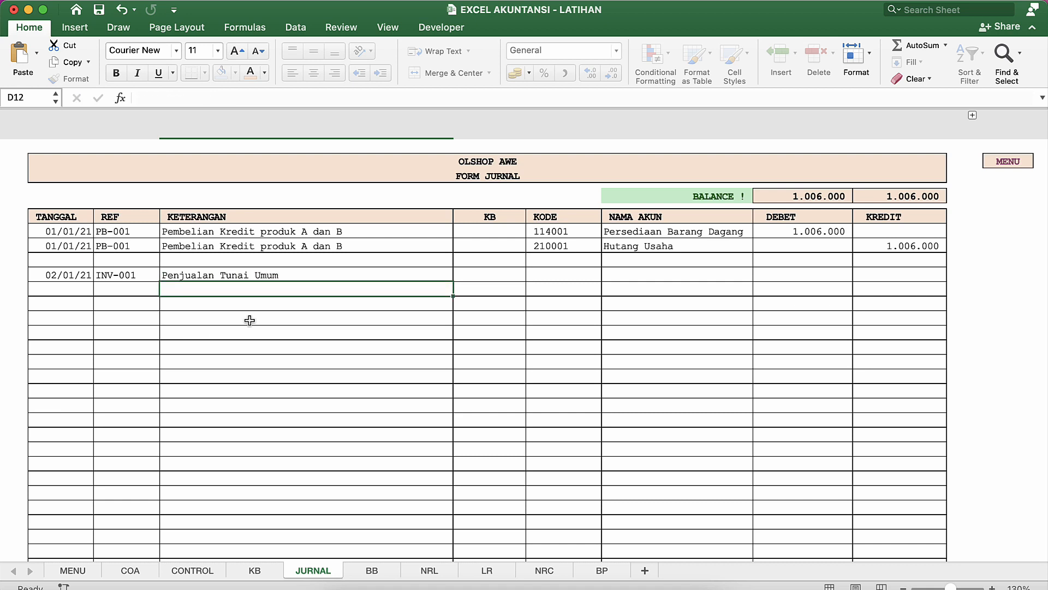
# Set the account code of the INV-001 row to 111001 for Kas Tunai.
pyautogui.click(557, 282)
pyautogui.click(570, 273)
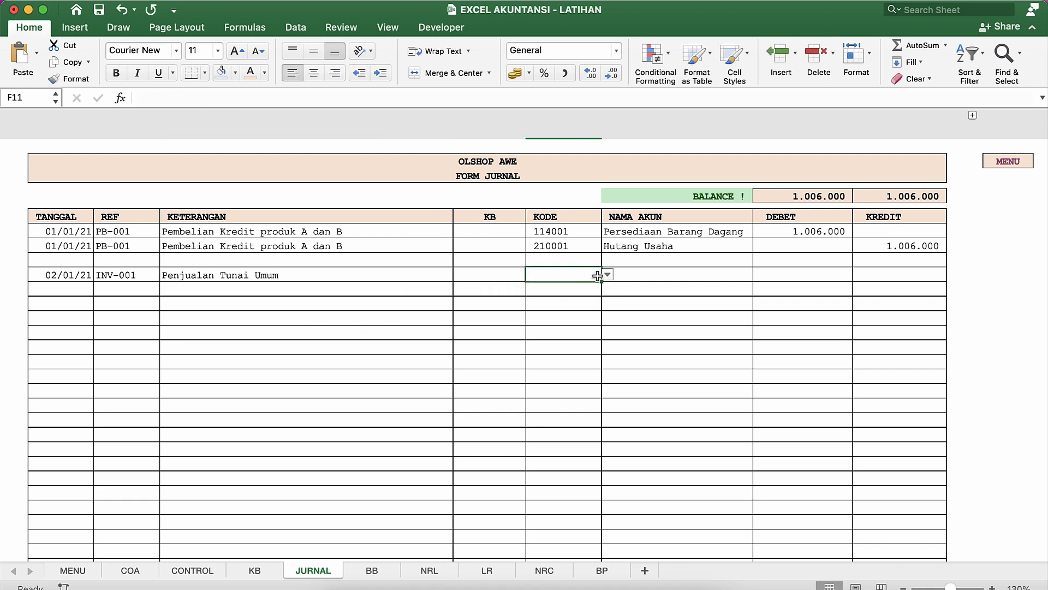
pyautogui.click(608, 276)
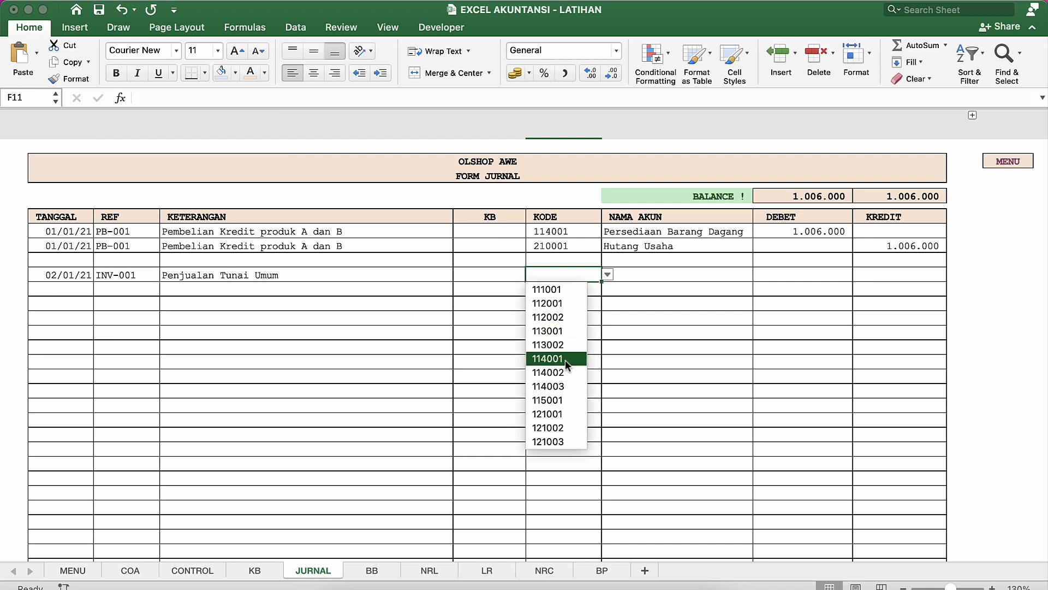
pyautogui.click(551, 290)
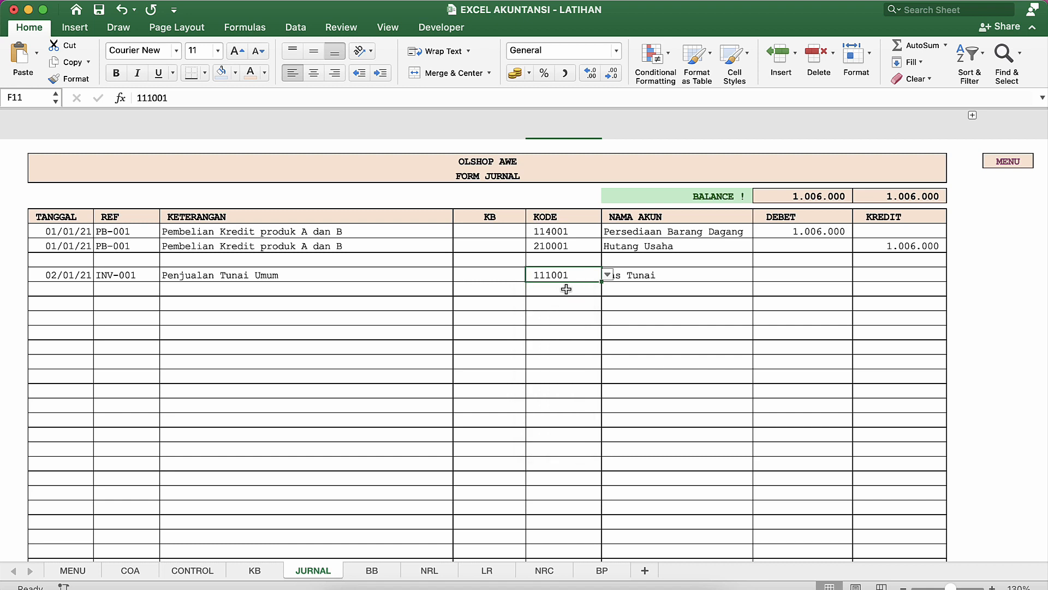
# Choose account code 400001 for the journal row directly below the Kas Tunai line.
pyautogui.click(566, 289)
pyautogui.click(607, 290)
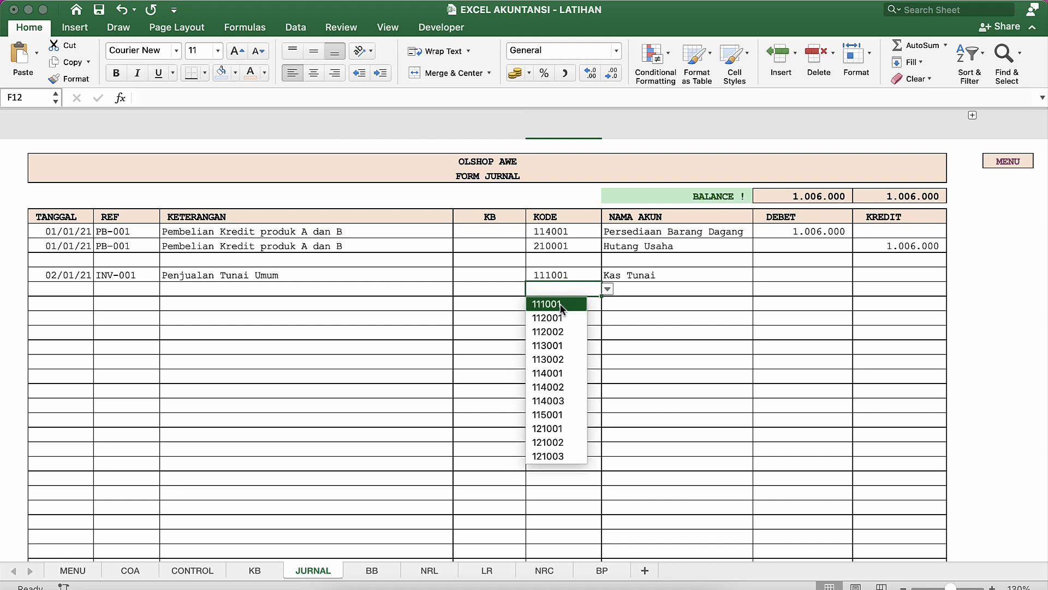
pyautogui.scroll(-3, 553, 382)
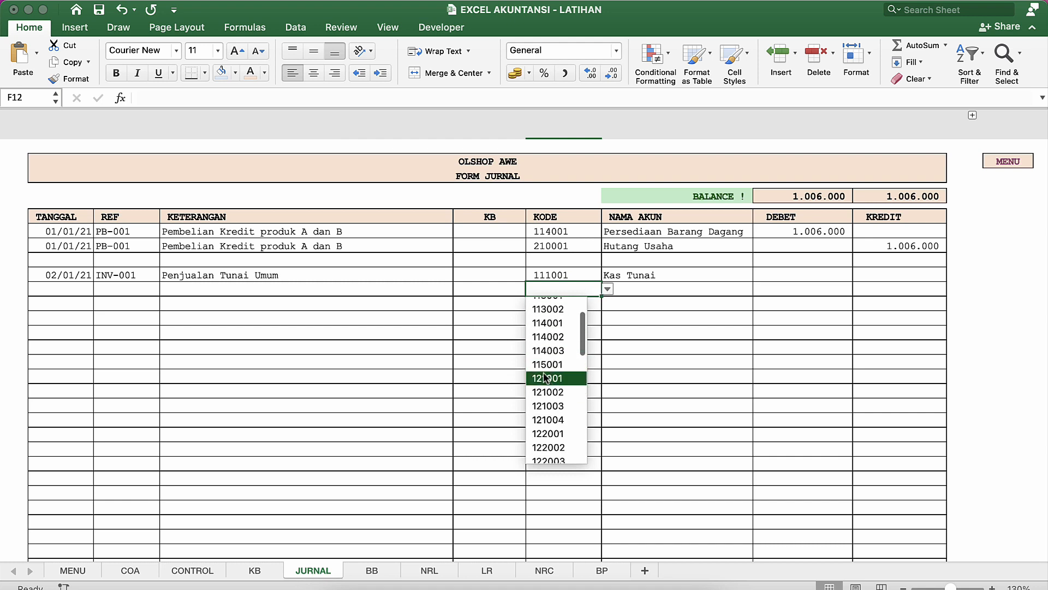
pyautogui.scroll(-7, 544, 375)
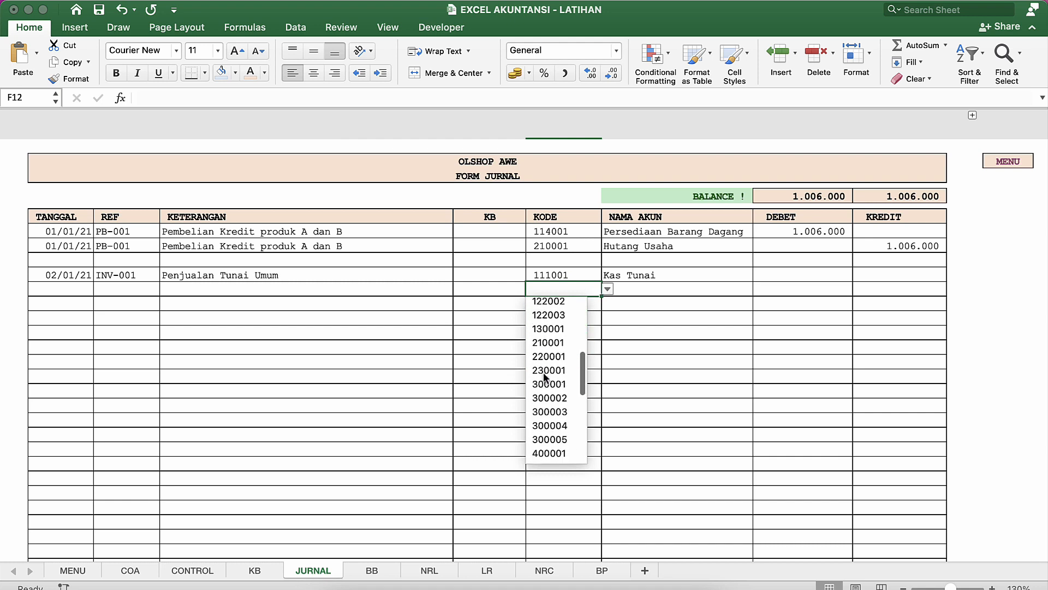
pyautogui.scroll(-3, 544, 375)
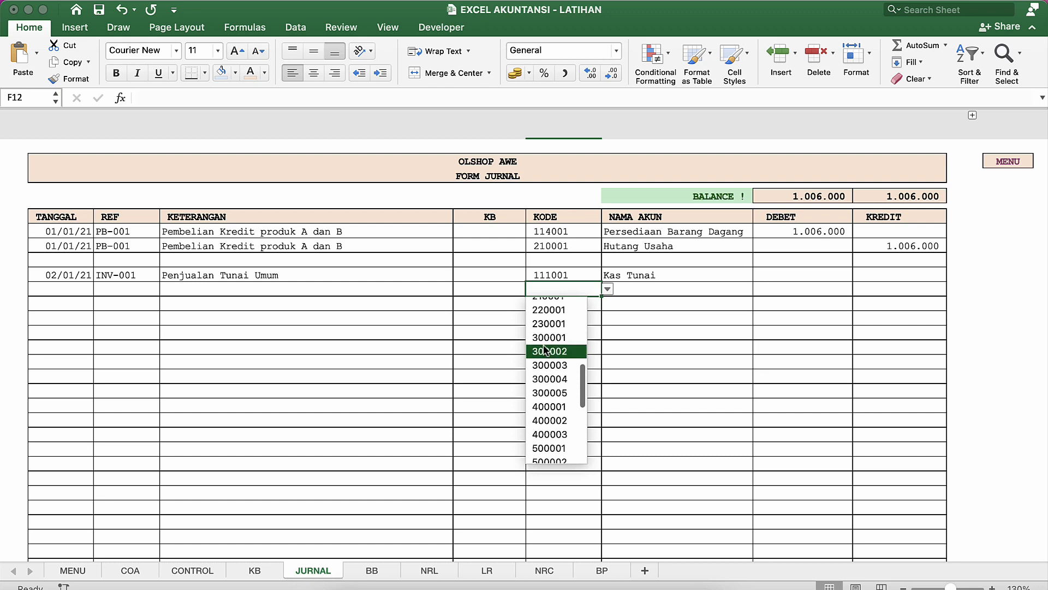
pyautogui.scroll(-3, 545, 350)
pyautogui.click(542, 370)
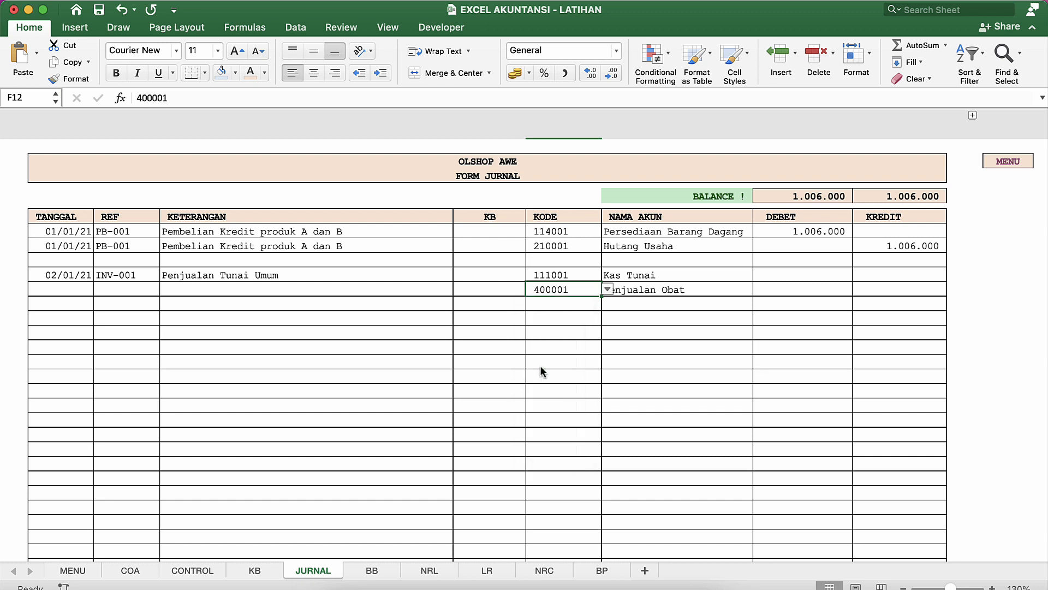
# Rename account 400001 in the COA sheet from "Penjualan Obat" to "Penjualan Produk".
pyautogui.click(626, 323)
pyautogui.click(669, 291)
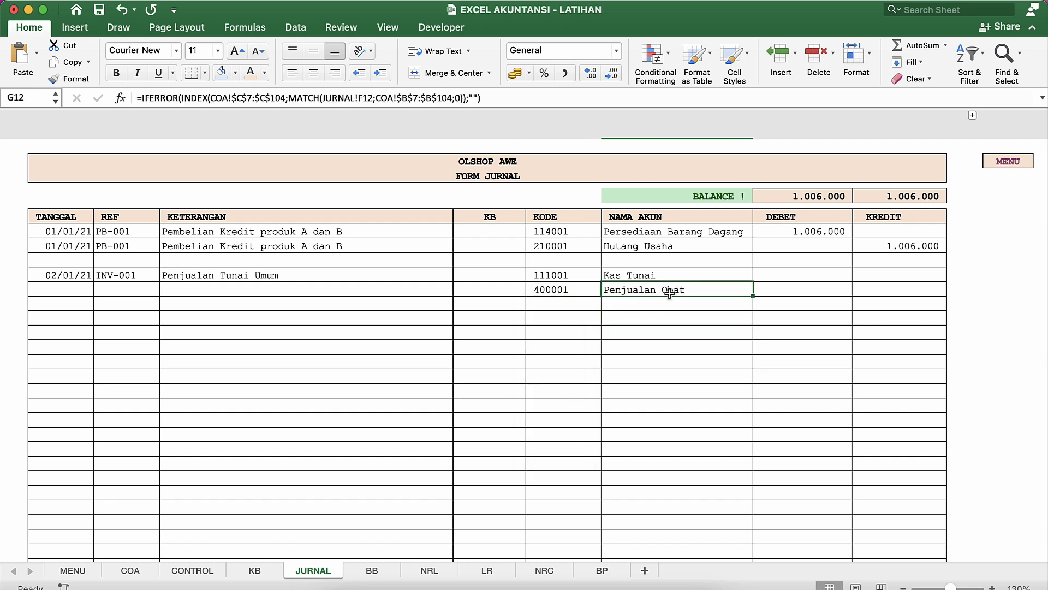
pyautogui.click(126, 571)
pyautogui.click(138, 290)
pyautogui.click(140, 358)
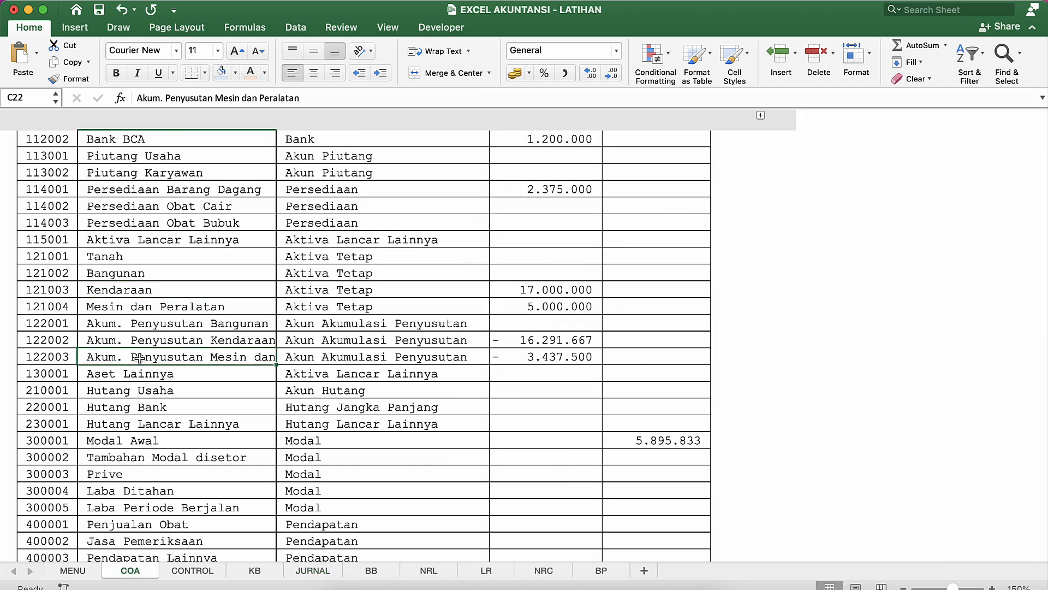
pyautogui.scroll(2, 140, 359)
pyautogui.scroll(-5, 139, 358)
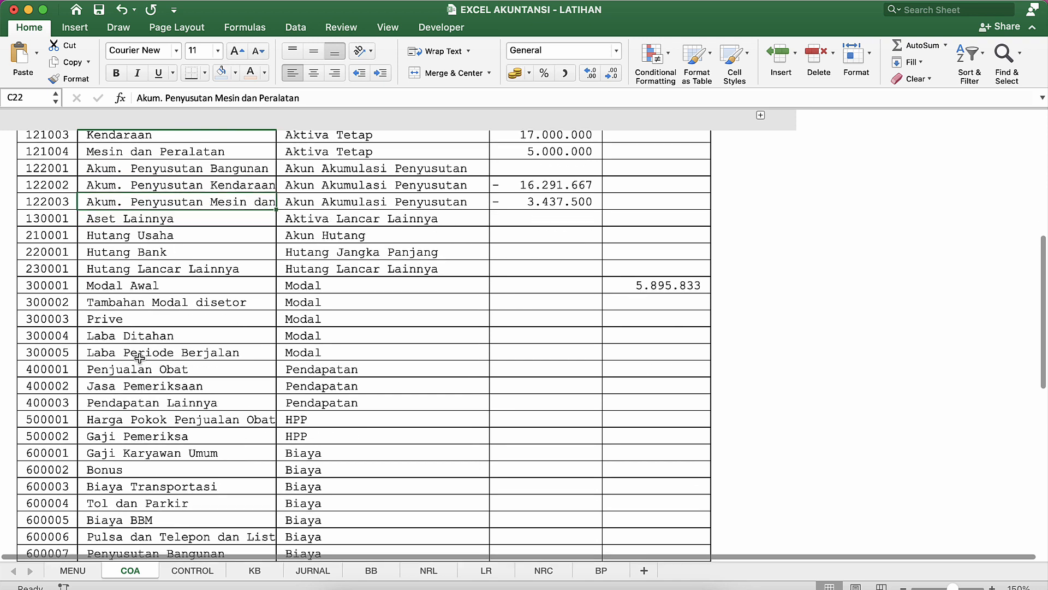
pyautogui.scroll(-2, 139, 358)
pyautogui.doubleClick(183, 338)
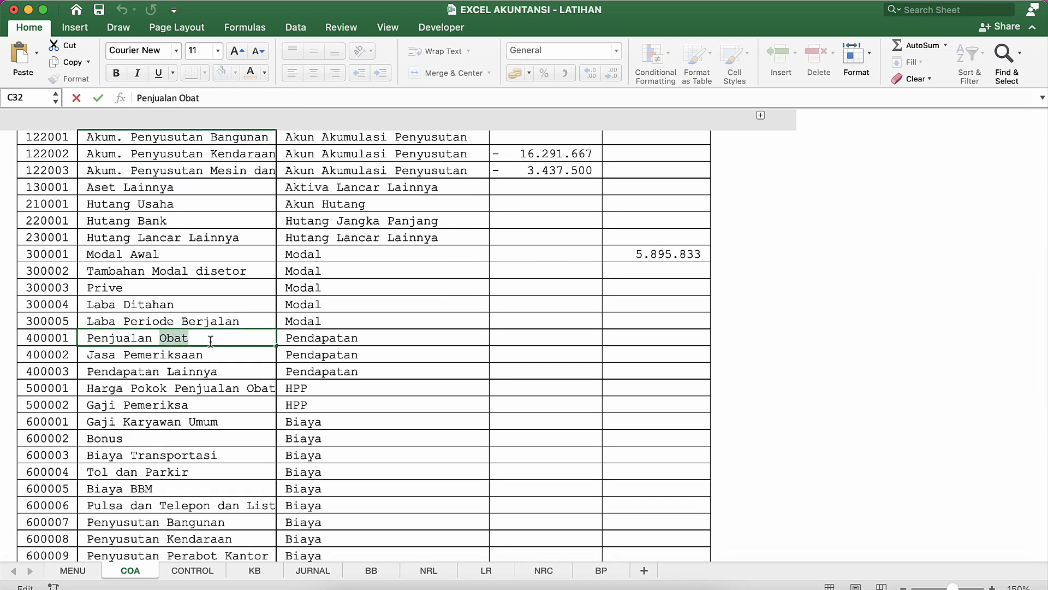
pyautogui.write('P')
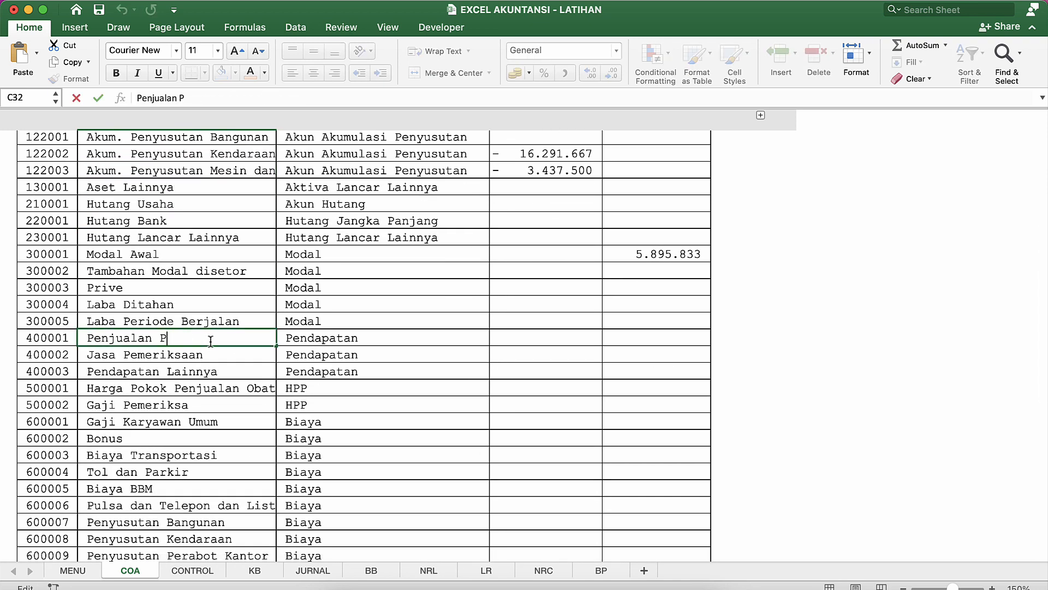
pyautogui.write('roduk')
pyautogui.press('Return')
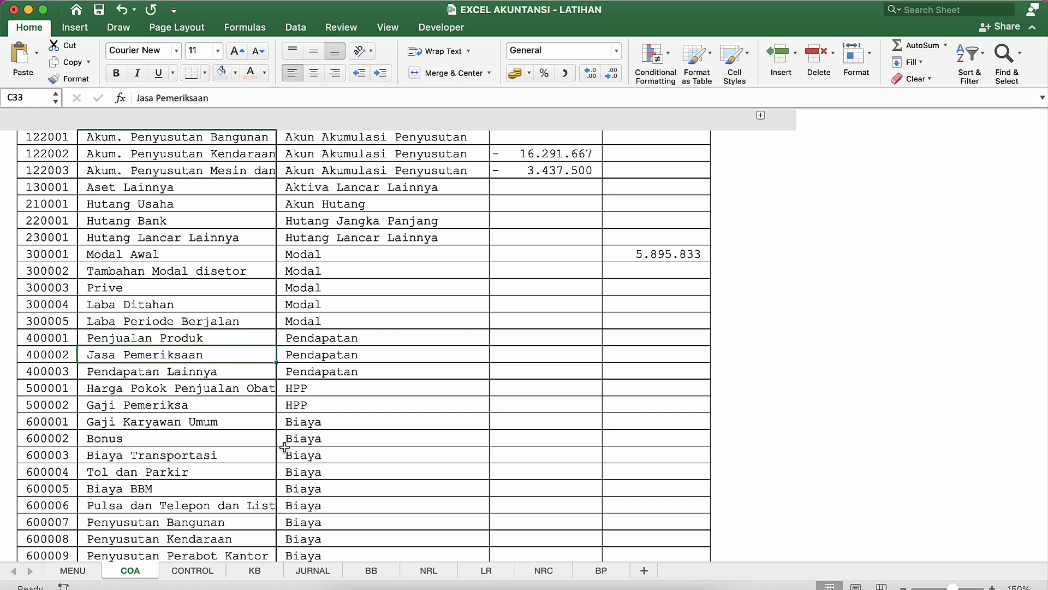
# Back in the JURNAL sheet, fill the date, reference and description from the Kas Tunai row down to the Penjualan Produk row.
pyautogui.click(313, 570)
pyautogui.click(587, 293)
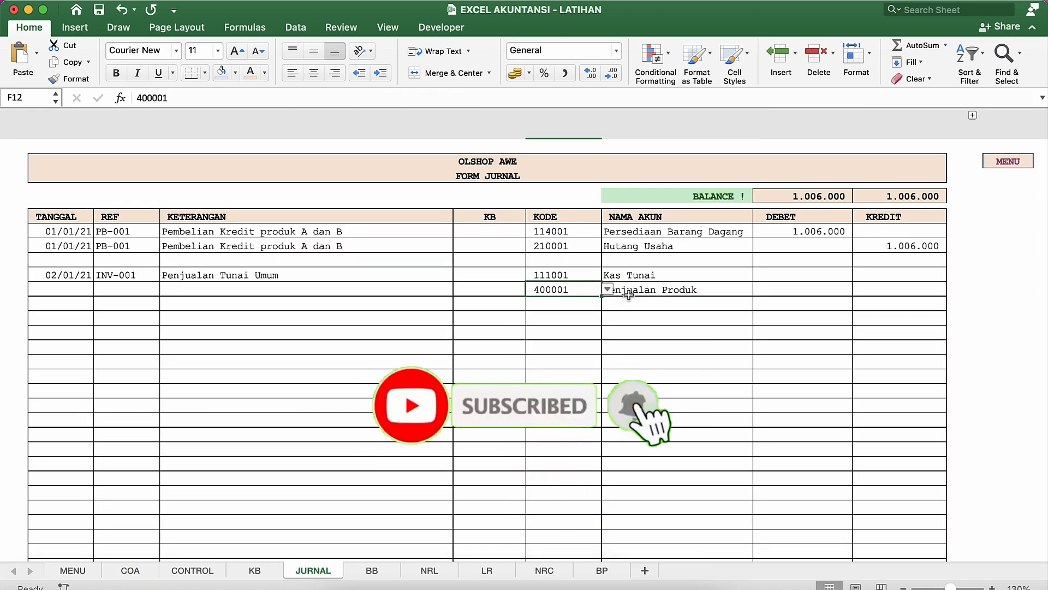
pyautogui.click(636, 294)
pyautogui.click(771, 284)
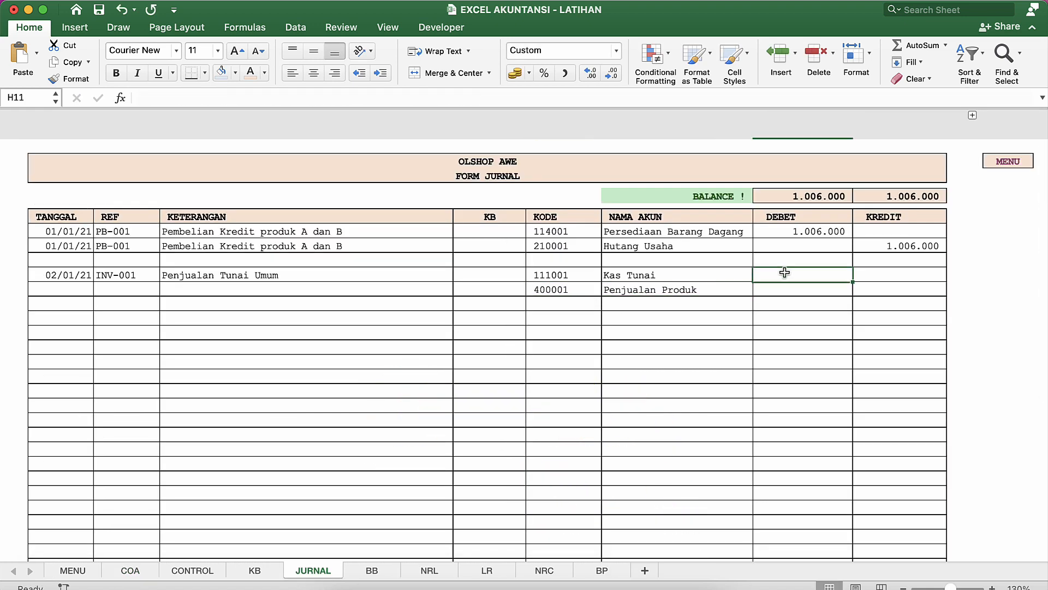
pyautogui.click(785, 272)
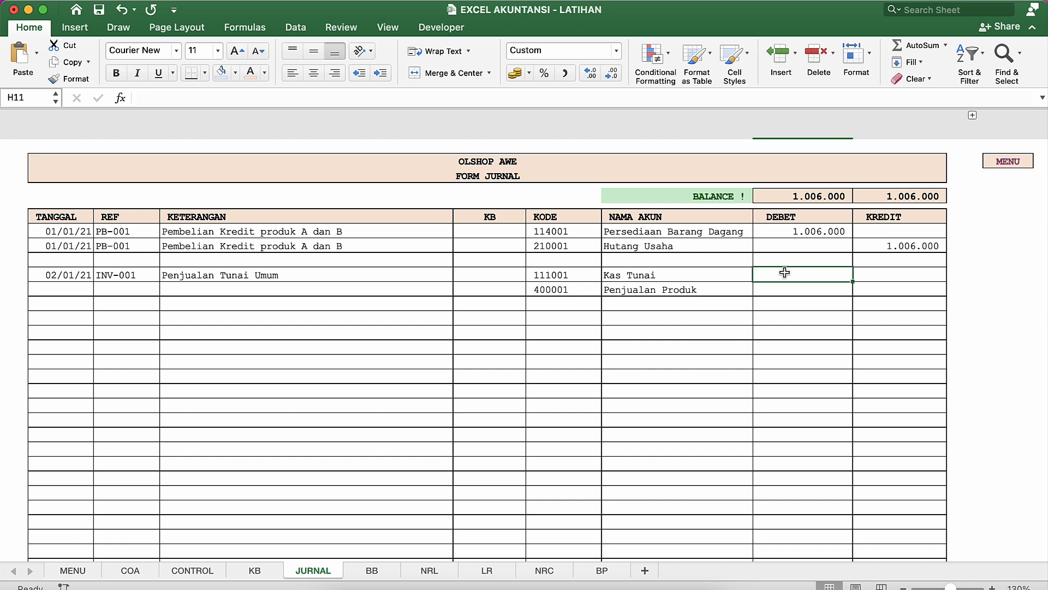
pyautogui.click(326, 288)
pyautogui.hotkey('shift', 'Left')
pyautogui.hotkey('shift', 'Left')
pyautogui.hotkey('ctrl', 'd')
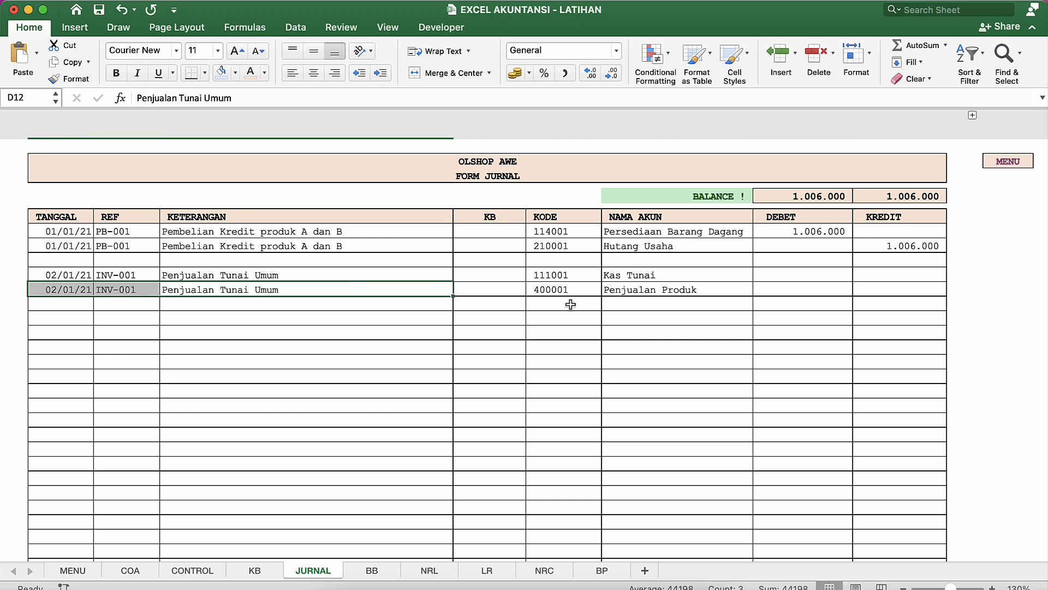
# Switch to the APLIKASI PENJUALAN 2022 FIX workbook and check the combined sum of the Produk A and Produk B sales totals.
pyautogui.click(815, 274)
pyautogui.hotkey('ctrl', 'Up')
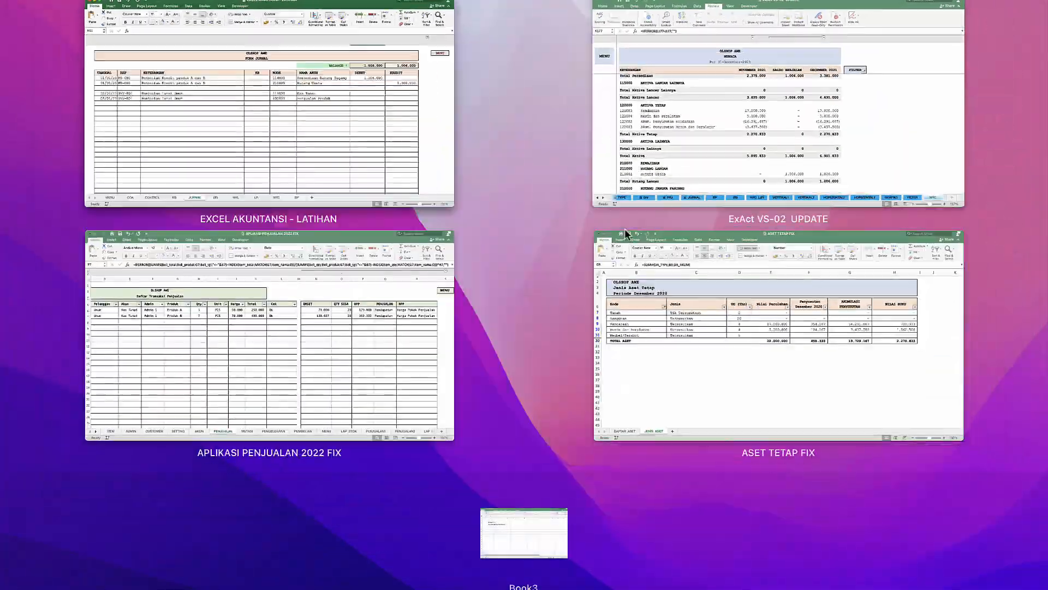
pyautogui.click(204, 297)
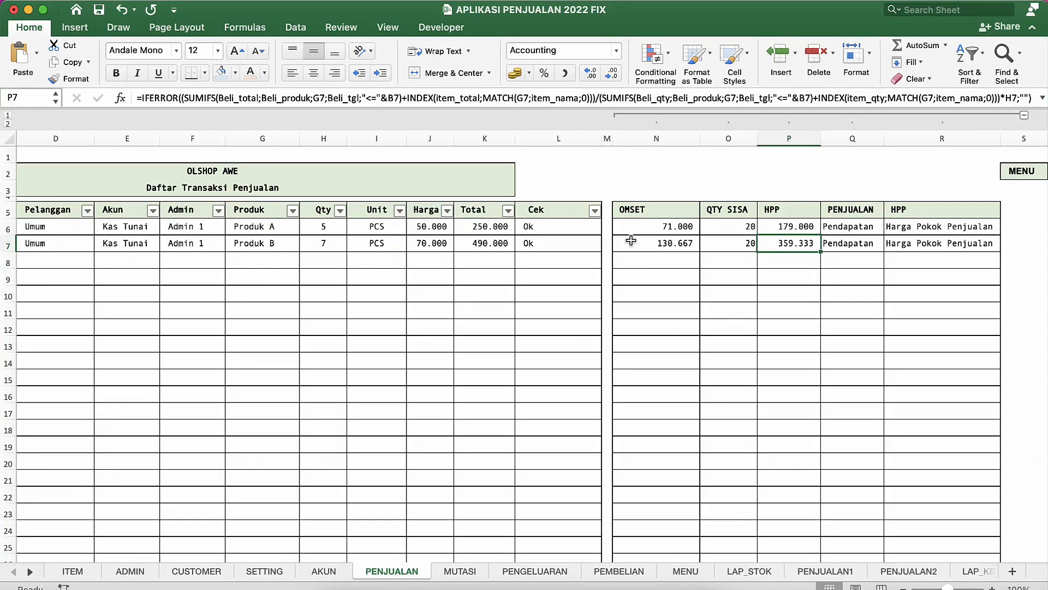
pyautogui.click(655, 227)
pyautogui.moveTo(470, 226); pyautogui.dragTo(483, 243)
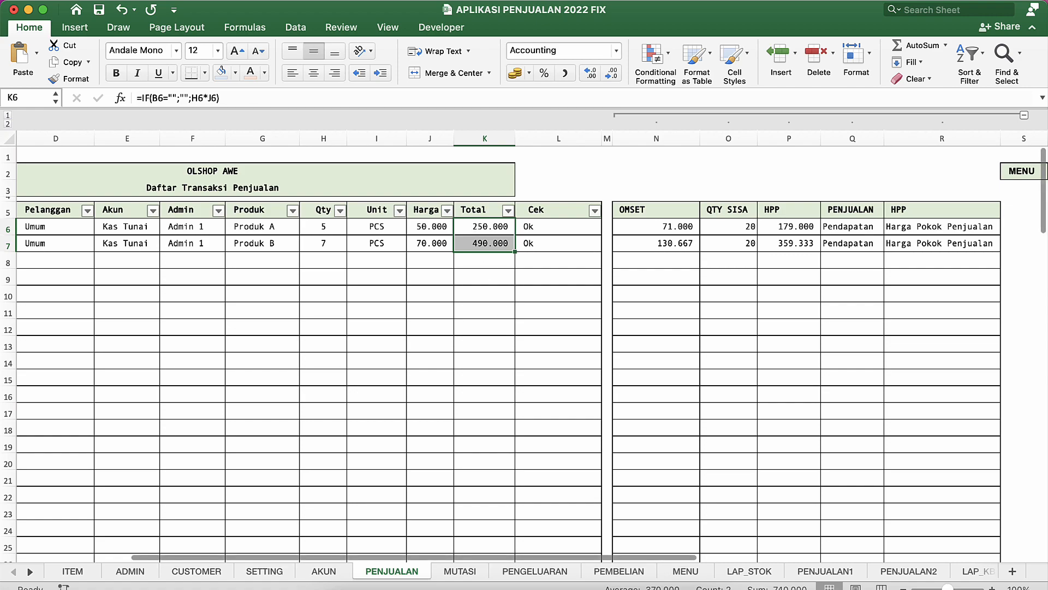
# Return to the EXCEL AKUNTANSI - LATIHAN journal and enter a debit of 740000 for Kas Tunai.
pyautogui.hotkey('ctrl', 'Up')
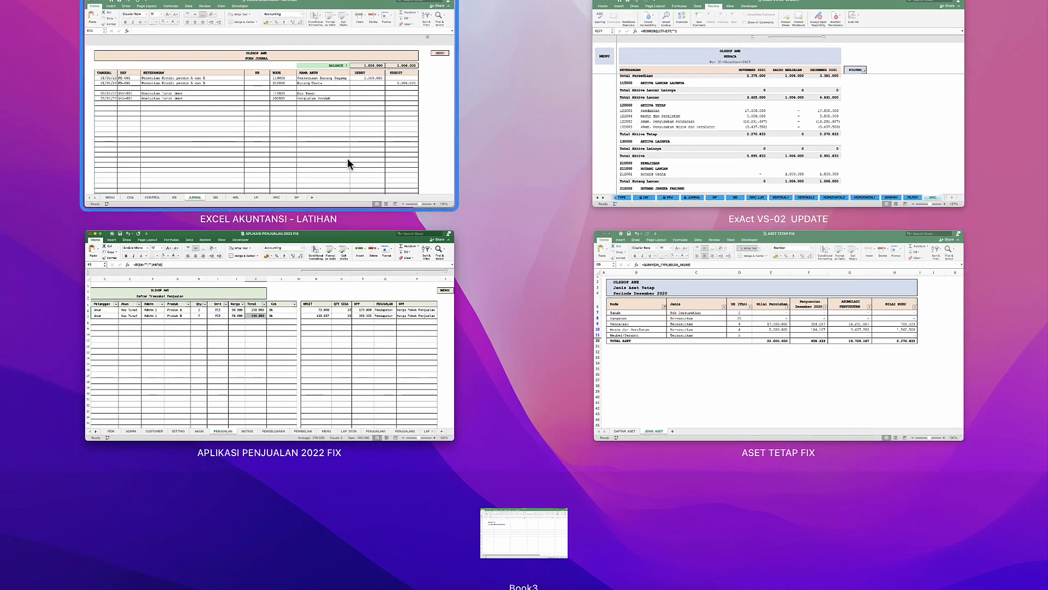
pyautogui.click(365, 160)
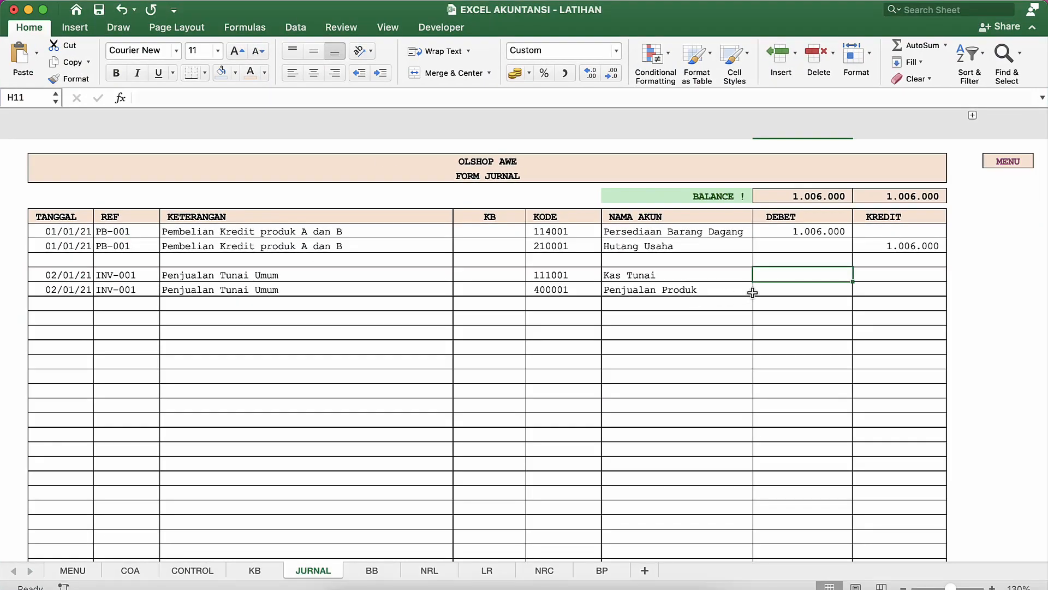
pyautogui.write('740000')
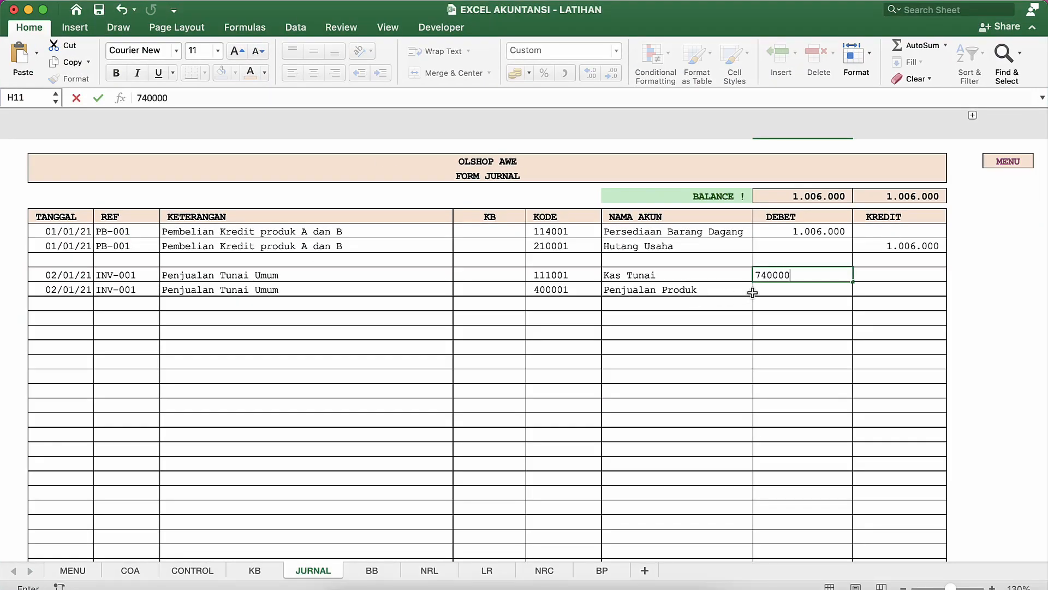
pyautogui.press('Return')
# Set the Penjualan Produk credit with a formula that references the Kas Tunai debit cell.
pyautogui.press('Right')
pyautogui.write('=')
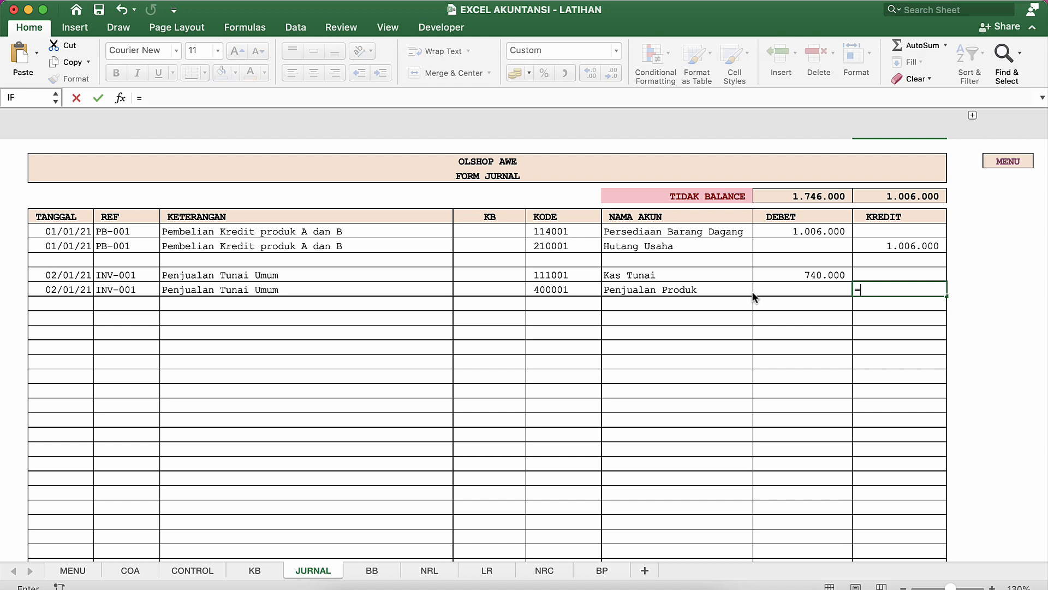
pyautogui.press('Left')
pyautogui.press('Up')
pyautogui.press('Return')
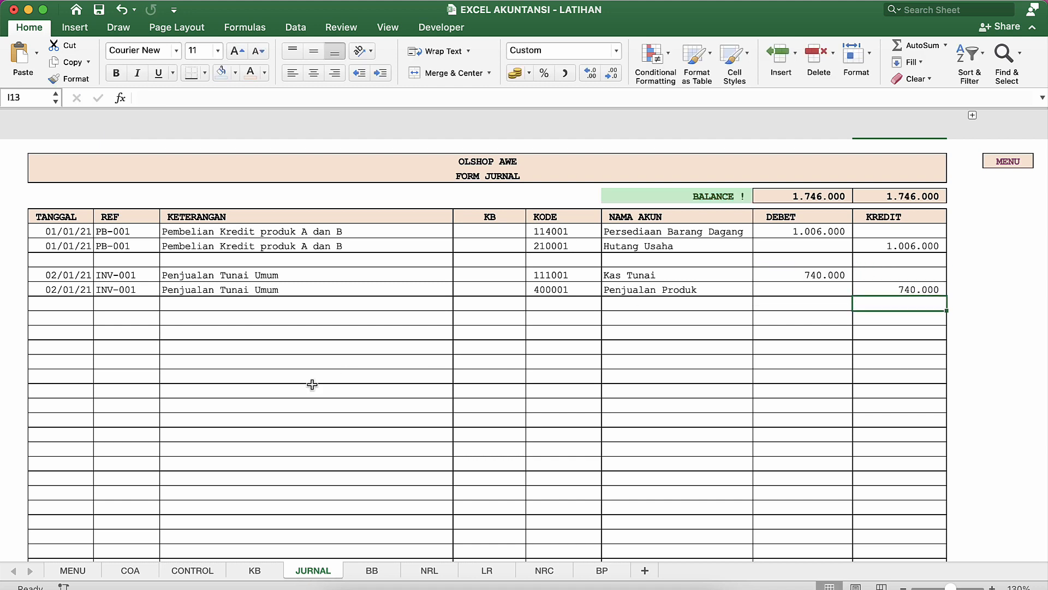
# Copy the dates and references of the two INV-001 sales rows into rows 14 and 15, leaving one blank row between the entries.
pyautogui.click(150, 331)
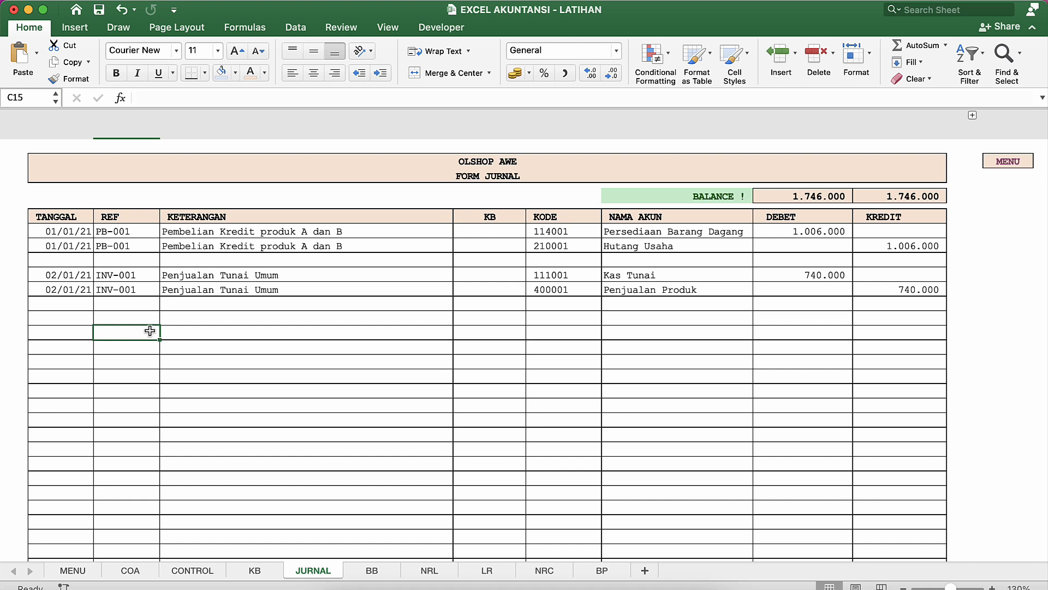
pyautogui.press('Up')
pyautogui.press('Up')
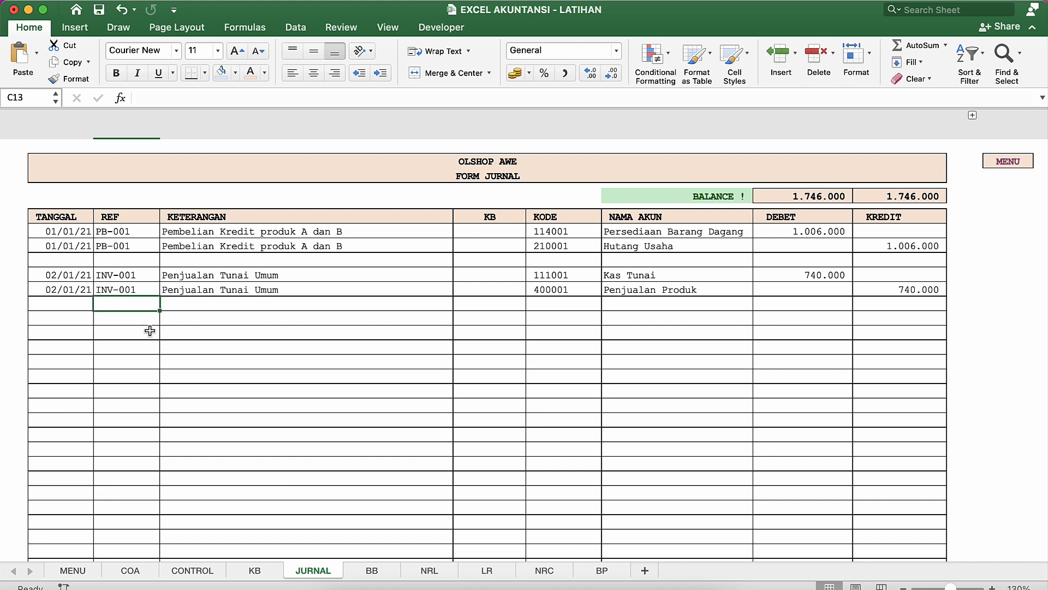
pyautogui.press('Left')
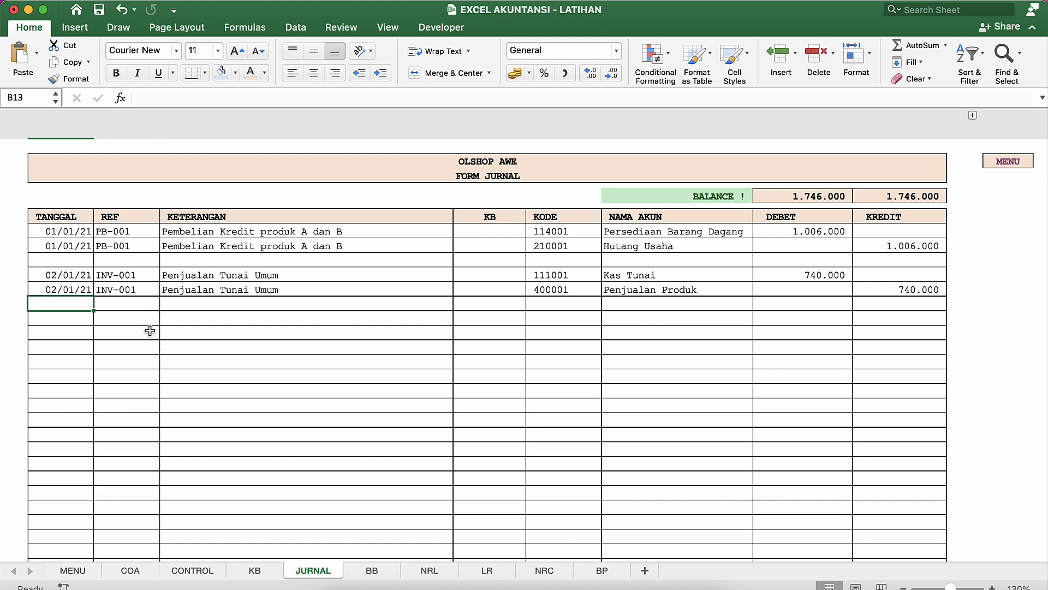
pyautogui.press('Up')
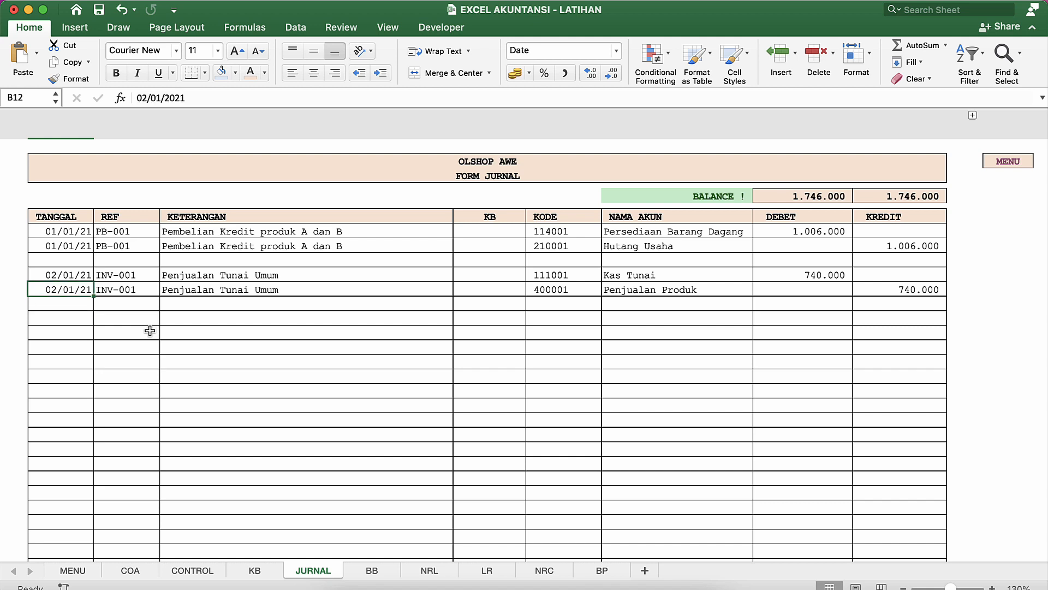
pyautogui.press('Up')
pyautogui.hotkey('shift', 'Right')
pyautogui.hotkey('shift', 'Down')
pyautogui.press('super+c')
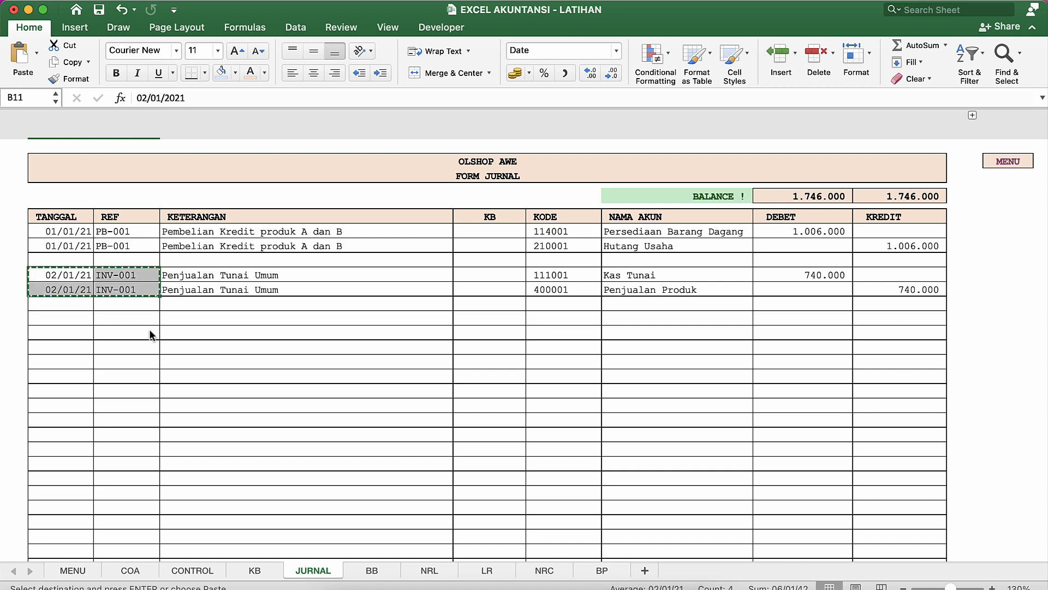
pyautogui.press('Down')
pyautogui.press('Down')
pyautogui.press('Down')
pyautogui.press('Return')
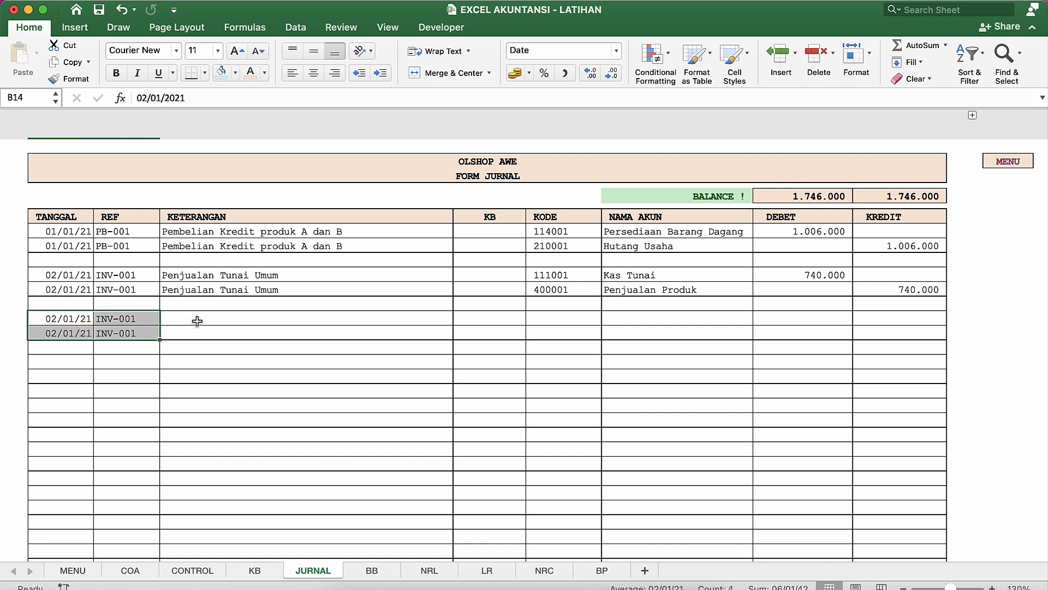
# Enter the description HPP Penjualan in both new INV-001 journal rows.
pyautogui.click(197, 321)
pyautogui.write('H')
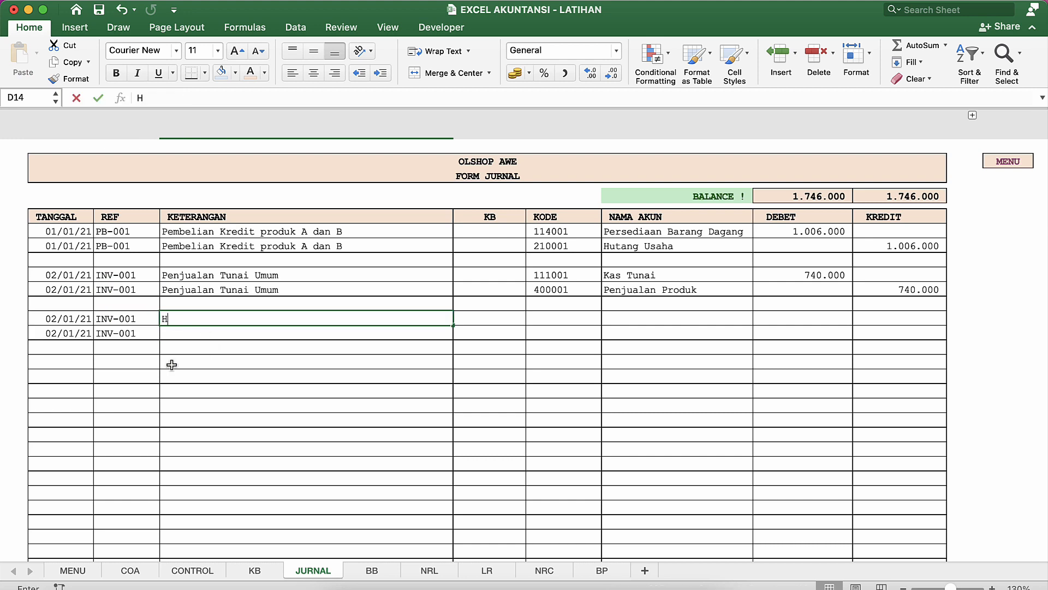
pyautogui.write('PP Penjuala')
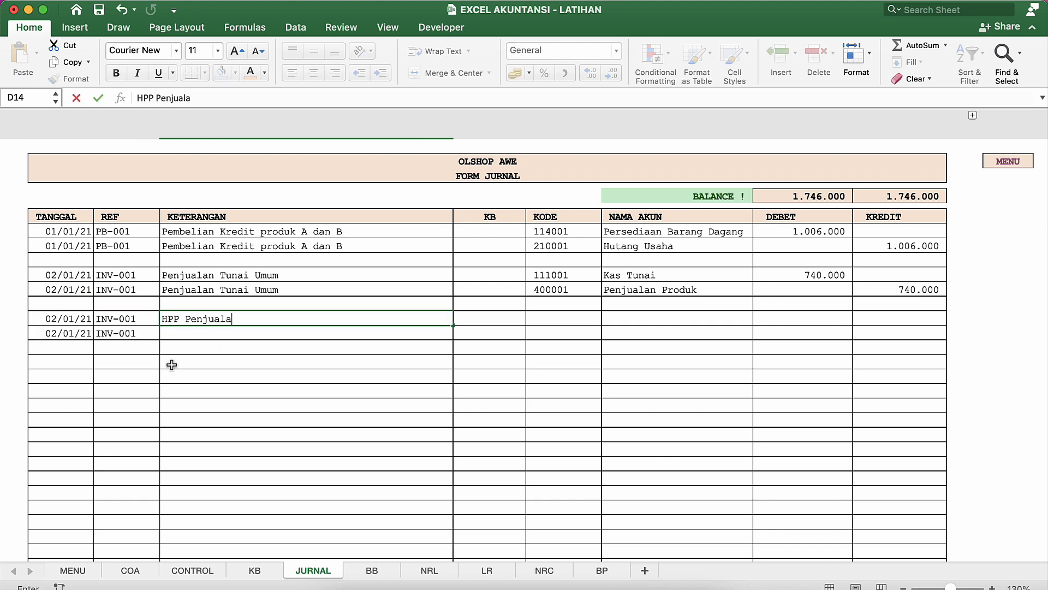
pyautogui.write('n')
pyautogui.press('Return')
pyautogui.write('HPP Penjualan')
pyautogui.press('Return')
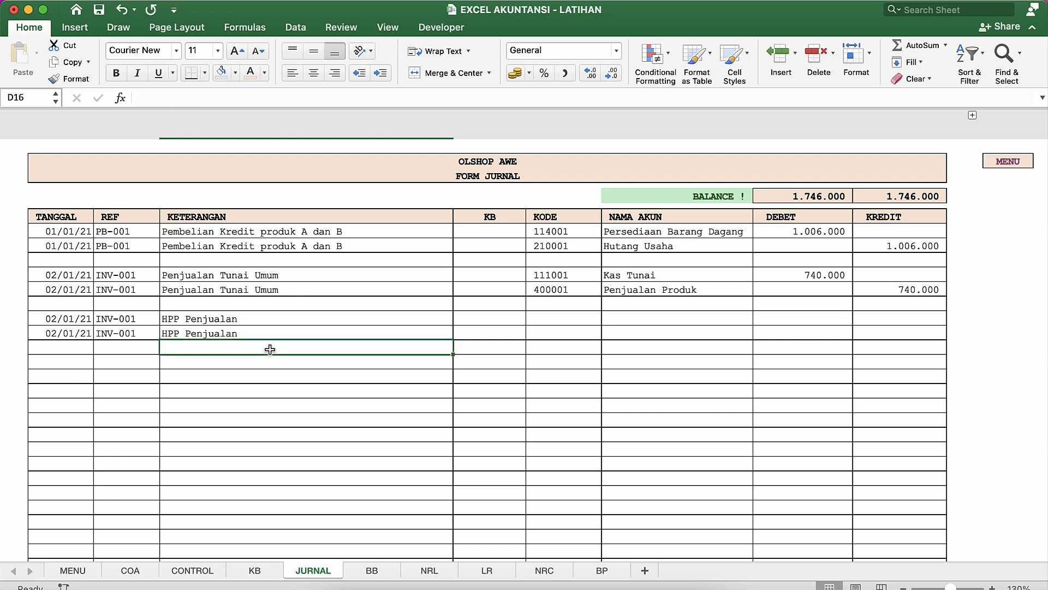
# Choose account code 500001 for the first HPP Penjualan row.
pyautogui.click(552, 319)
pyautogui.click(608, 318)
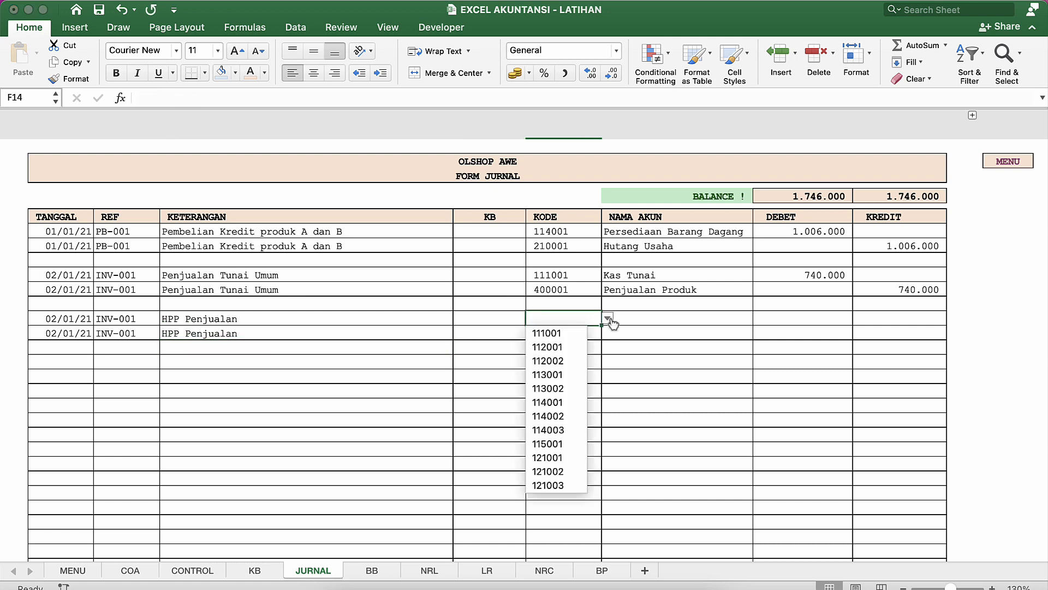
pyautogui.scroll(-5, 563, 430)
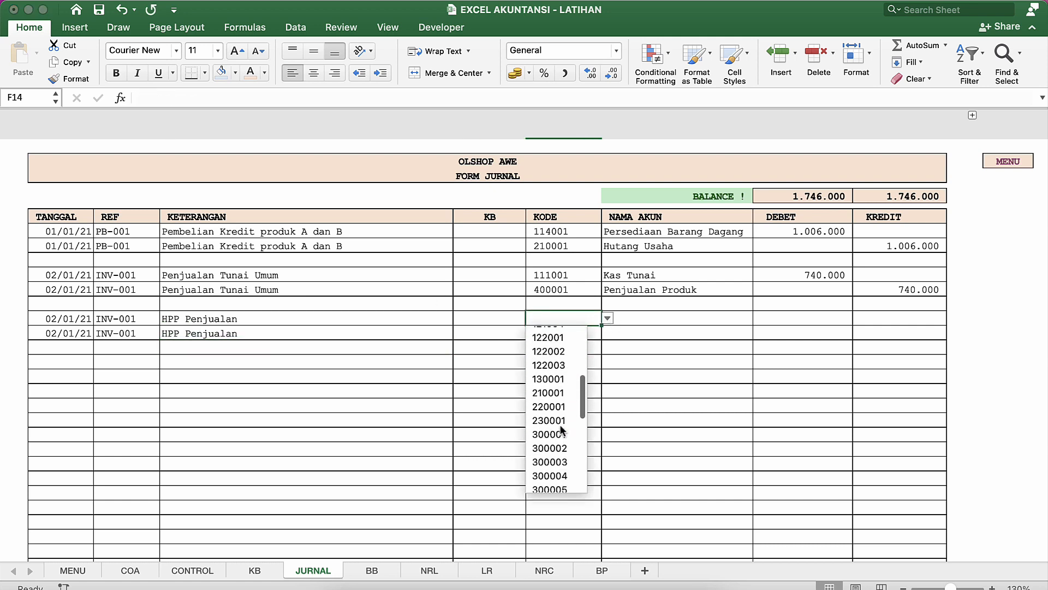
pyautogui.scroll(-4, 563, 430)
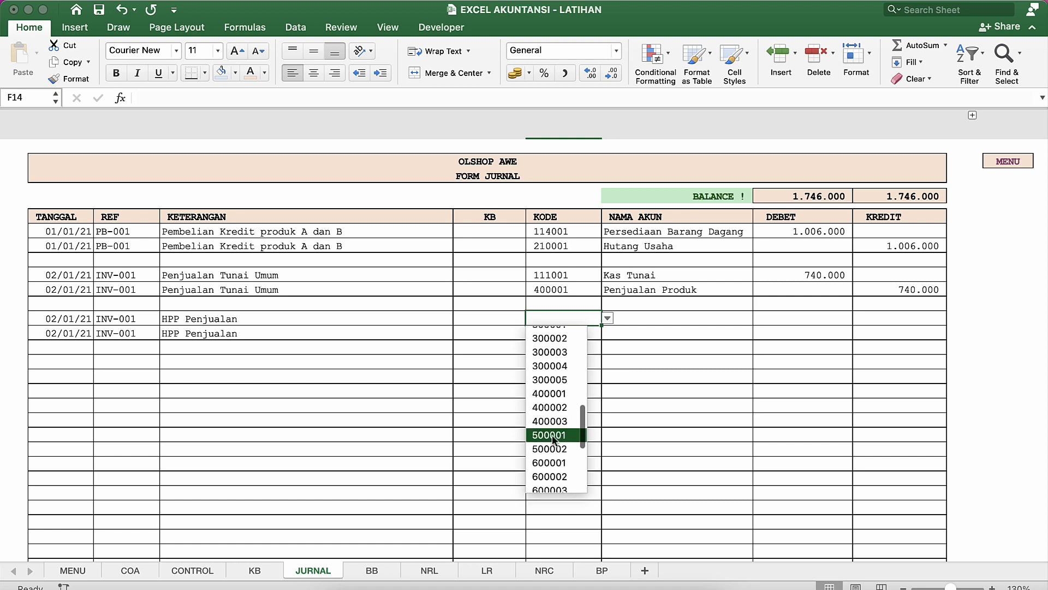
pyautogui.click(553, 436)
pyautogui.click(547, 364)
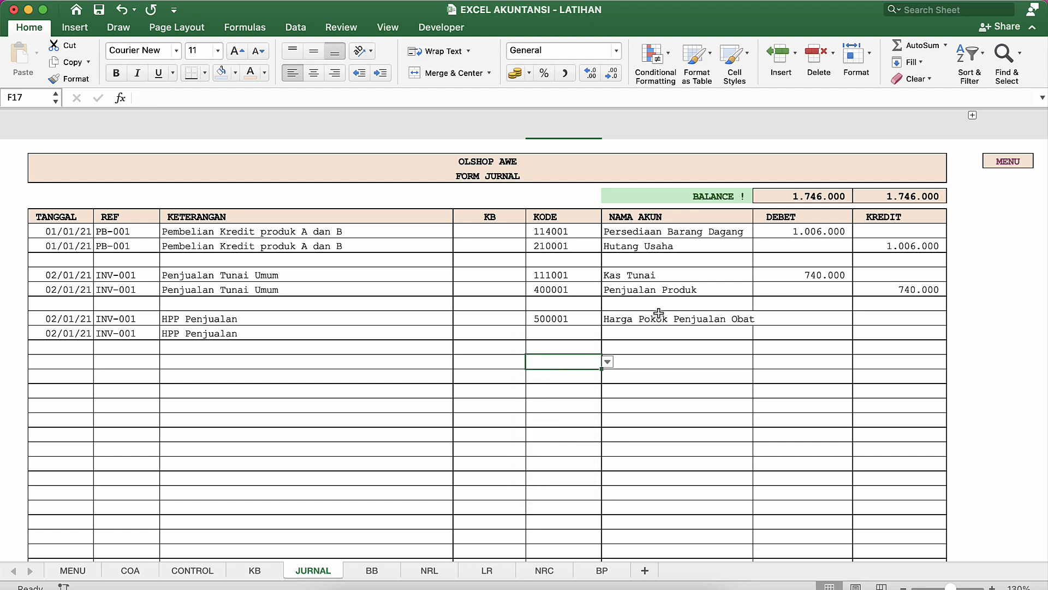
# Rename account 500001 in the COA sheet to Harga Pokok Penjualan, and return to the JURNAL sheet.
pyautogui.click(689, 318)
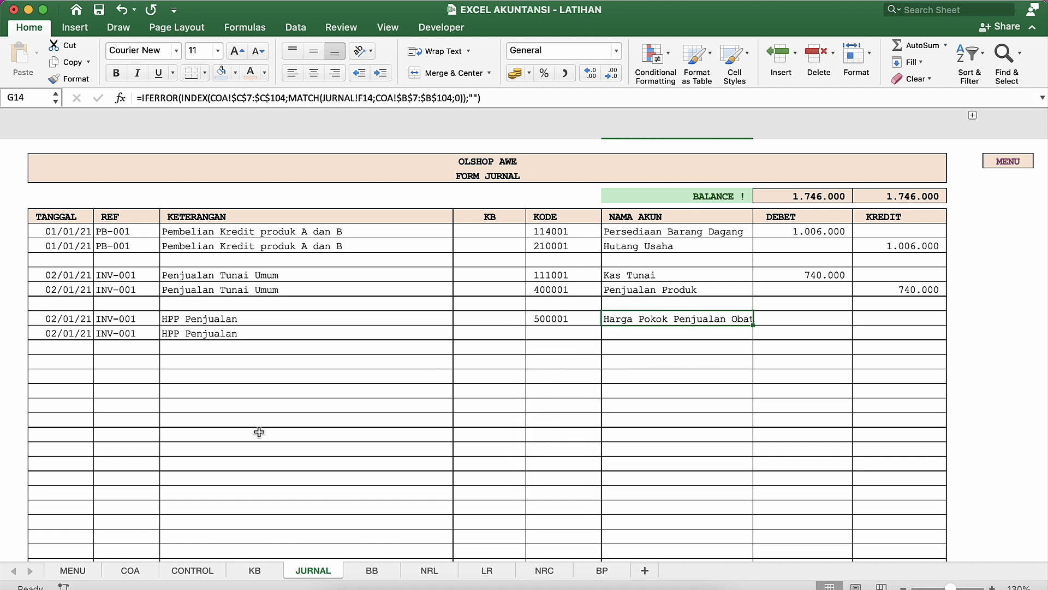
pyautogui.click(130, 570)
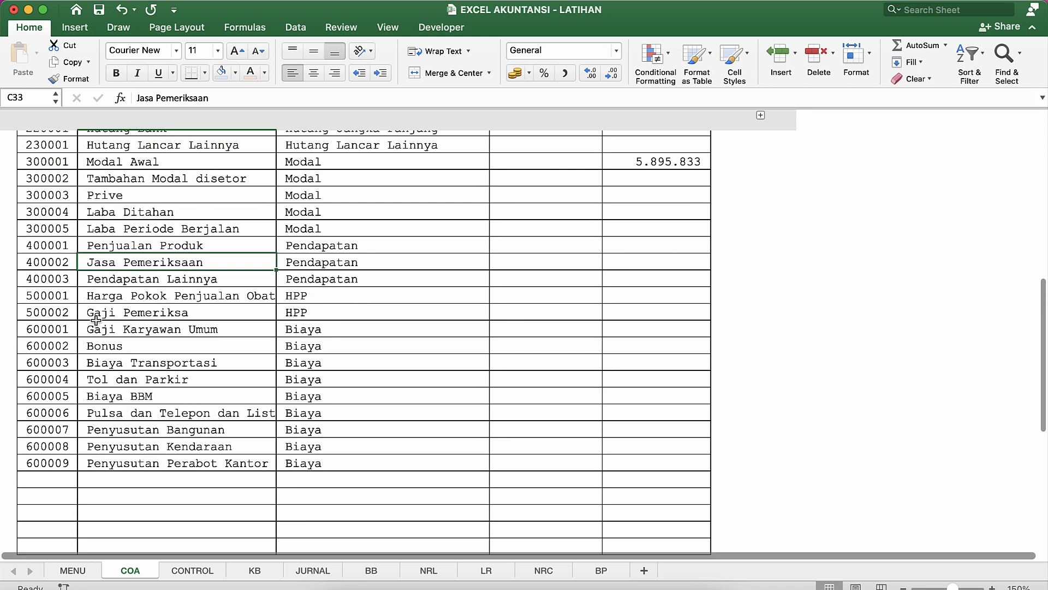
pyautogui.click(115, 297)
pyautogui.doubleClick(123, 295)
pyautogui.doubleClick(262, 296)
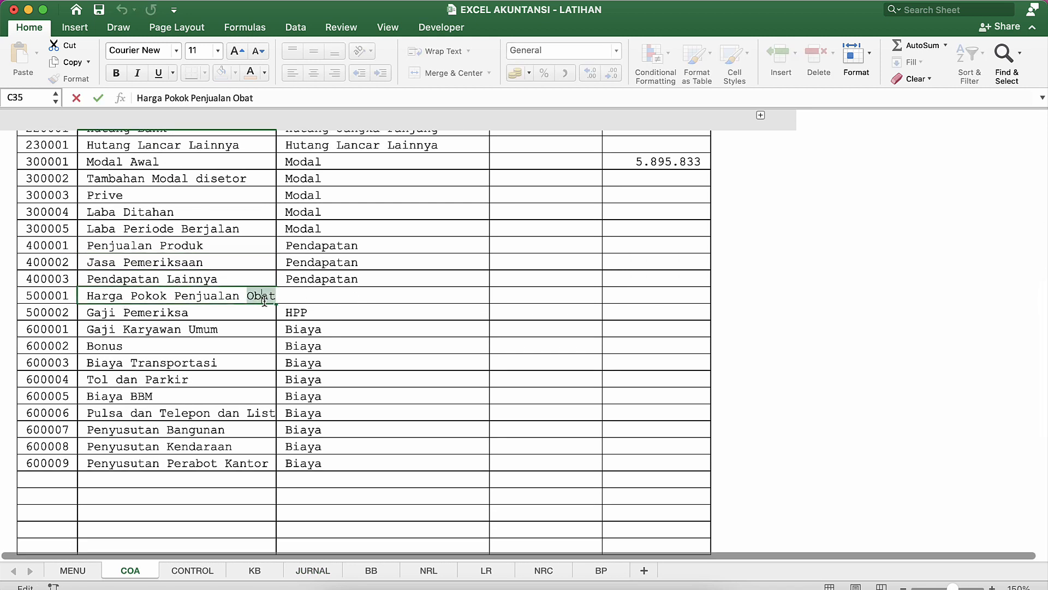
pyautogui.press('BackSpace')
pyautogui.press('Return')
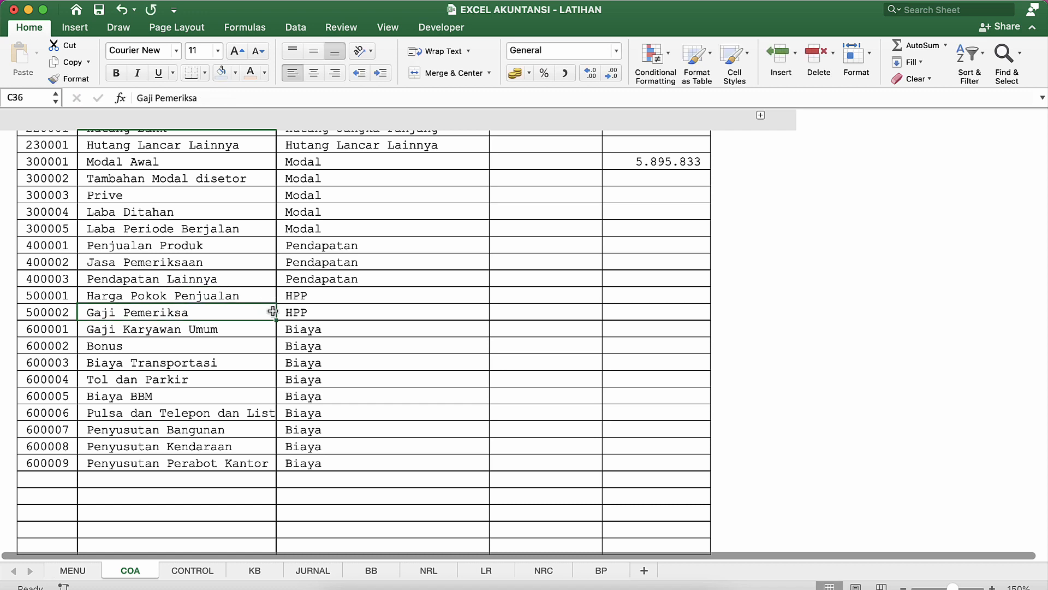
pyautogui.click(290, 334)
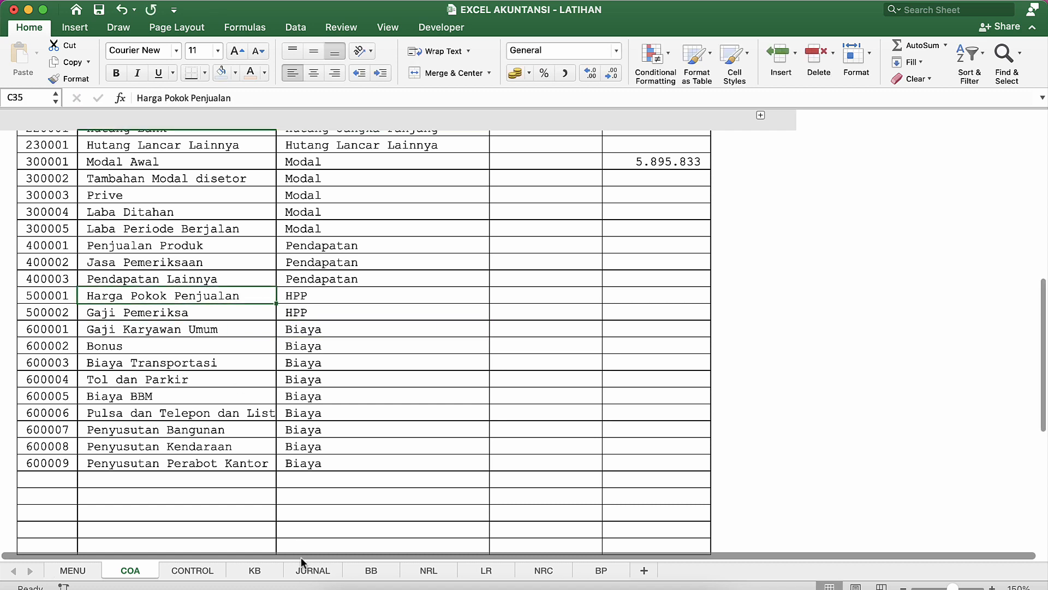
pyautogui.click(310, 571)
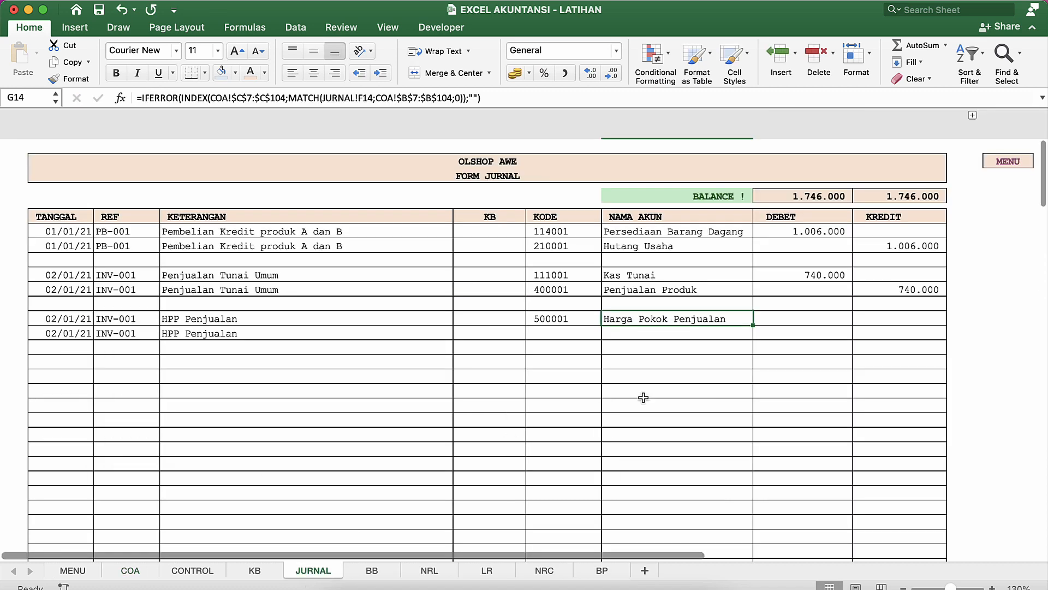
# Choose account code 113001 for the second HPP Penjualan journal line.
pyautogui.click(568, 333)
pyautogui.click(607, 333)
pyautogui.scroll(-2, 548, 401)
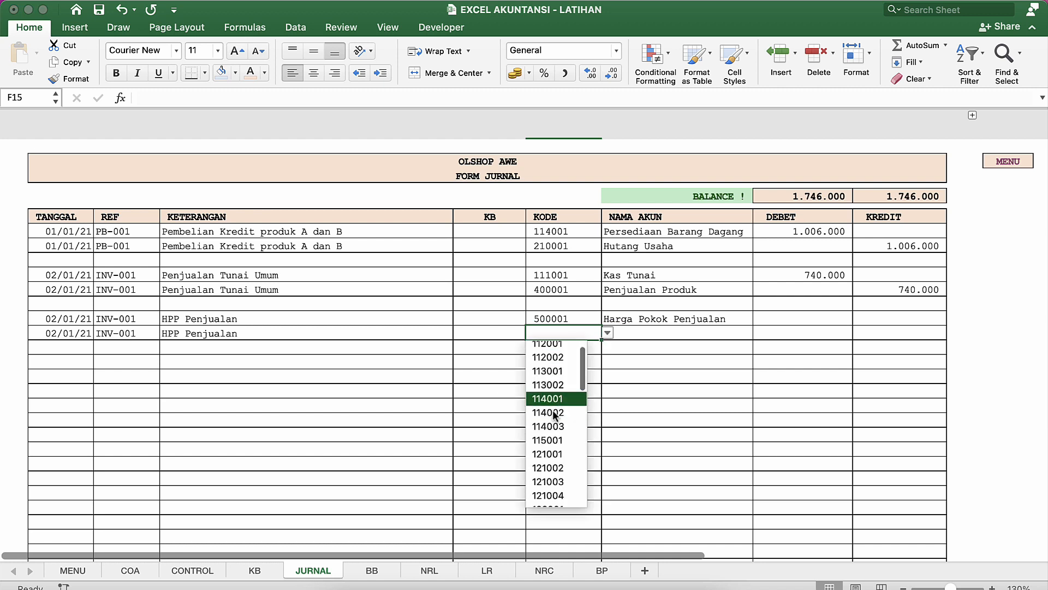
pyautogui.click(539, 369)
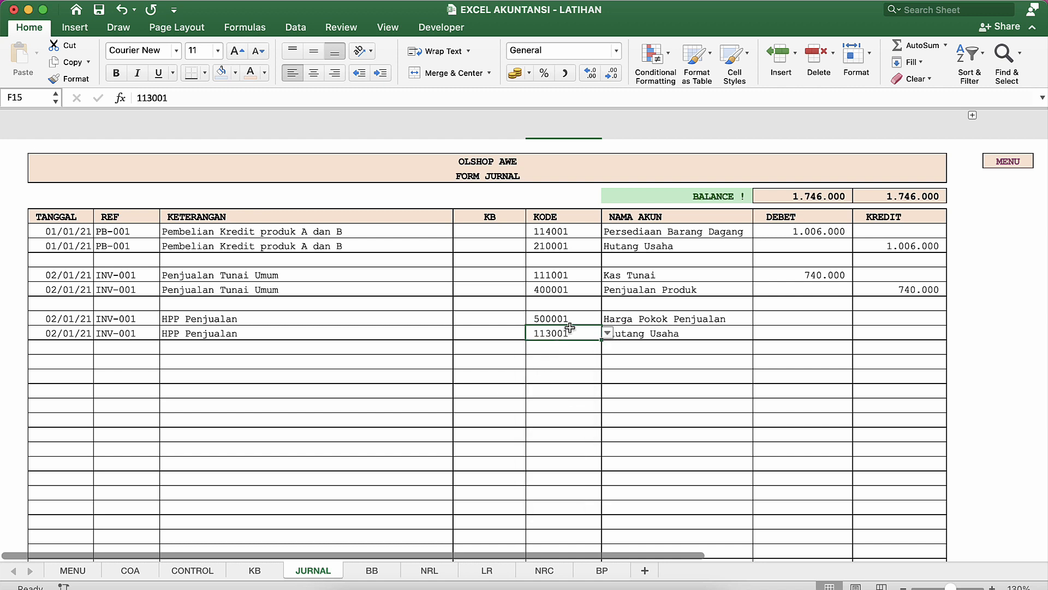
# Copy account code 114001 from the first purchase line into the KODE cell of the second HPP Penjualan line.
pyautogui.click(571, 239)
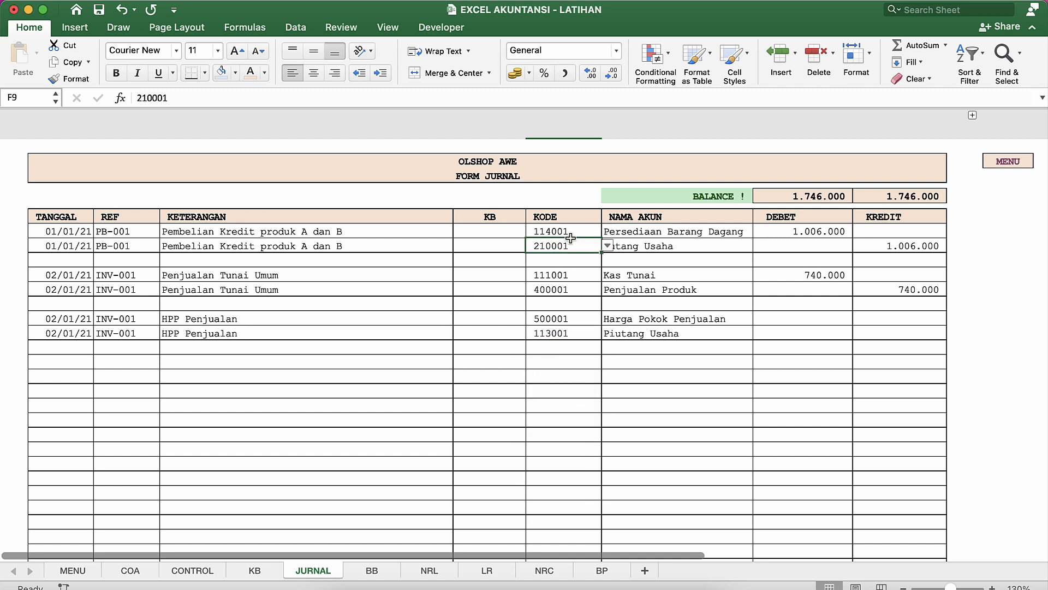
pyautogui.click(570, 237)
pyautogui.press('cmd+c')
pyautogui.press('Down')
pyautogui.press('Down')
pyautogui.press('Down')
pyautogui.press('Down')
pyautogui.press('Down')
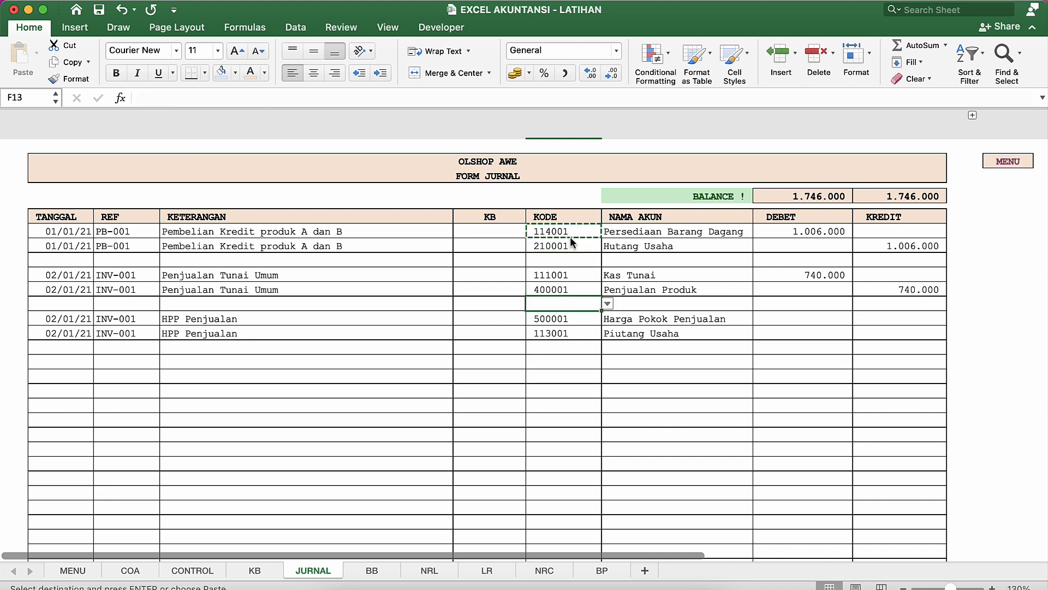
pyautogui.press('Down')
pyautogui.press('Down')
pyautogui.press('Return')
pyautogui.click(696, 374)
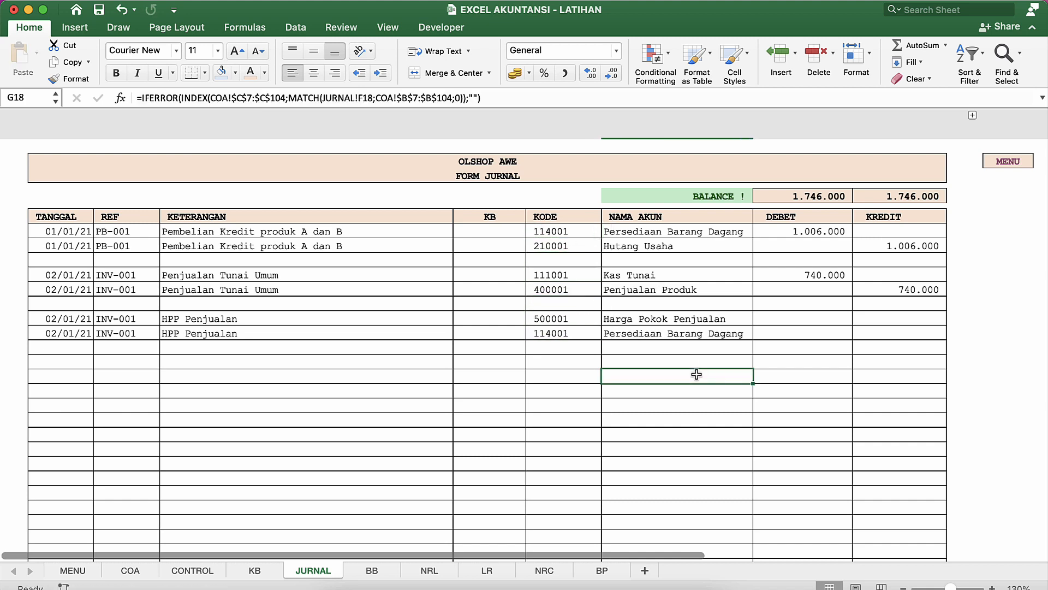
# Switch to the APLIKASI PENJUALAN 2022 FIX workbook and examine the HPP amounts of the two sales rows.
pyautogui.click(800, 323)
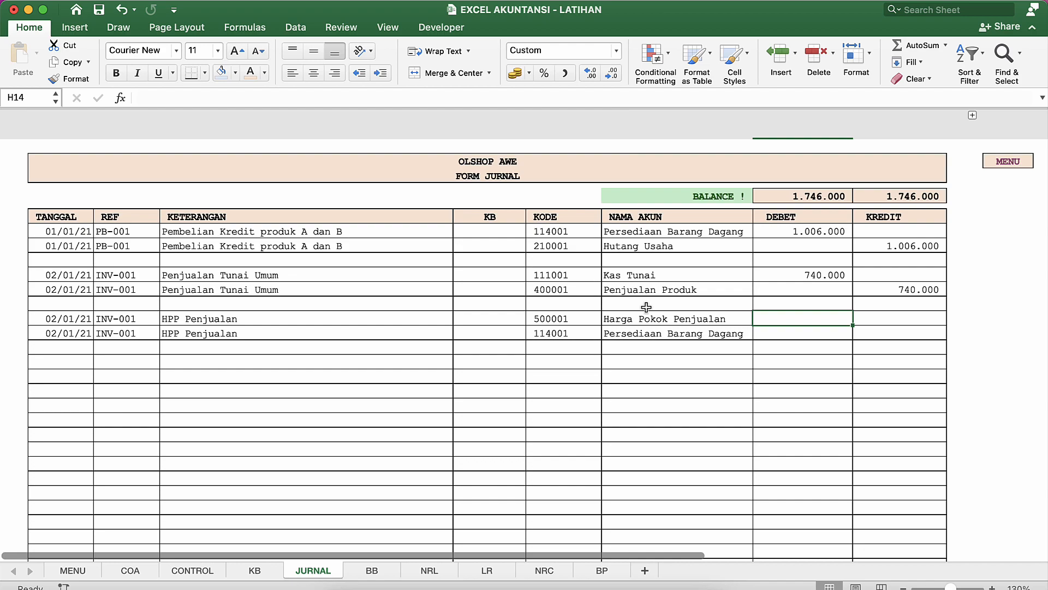
pyautogui.hotkey('ctrl', 'Up')
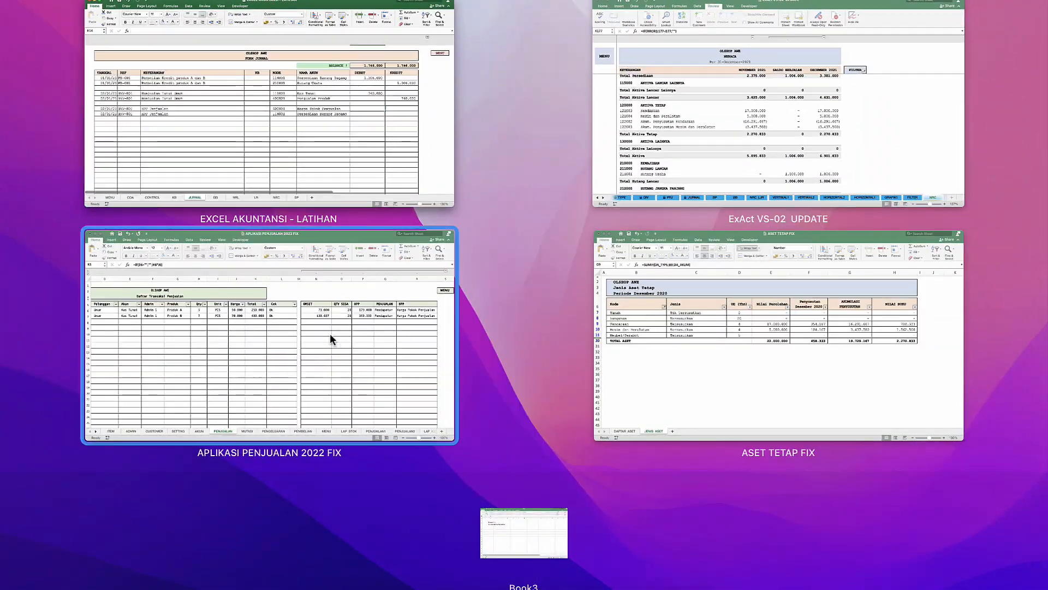
pyautogui.click(223, 333)
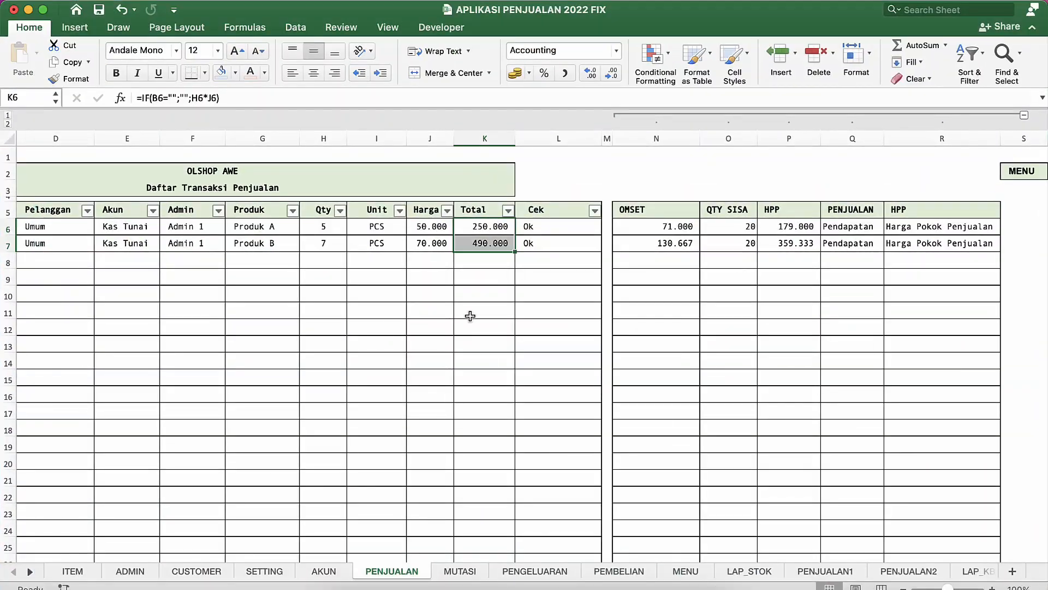
pyautogui.click(671, 231)
pyautogui.moveTo(770, 231); pyautogui.dragTo(770, 240)
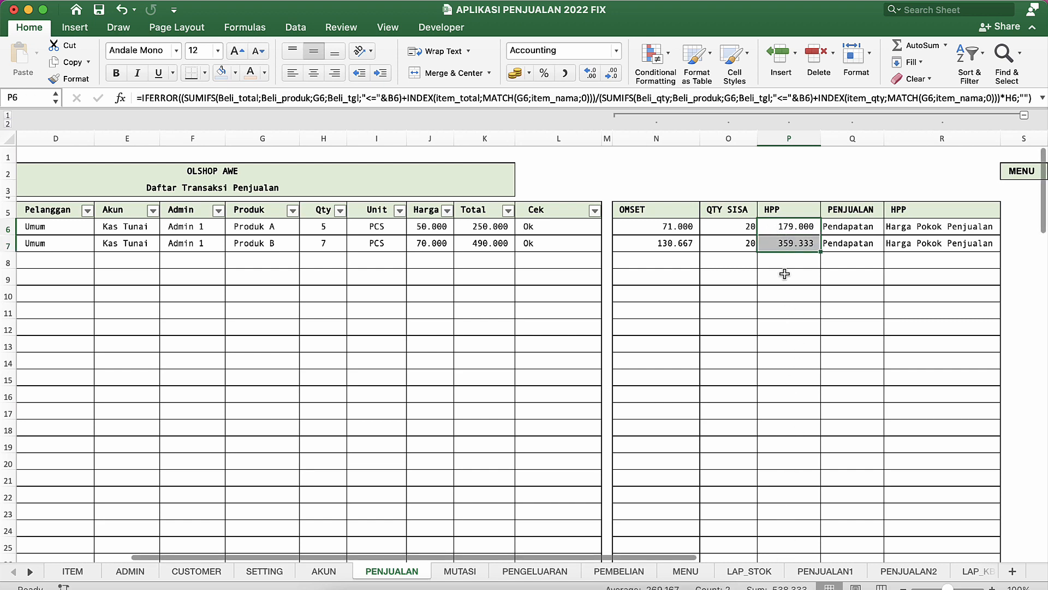
pyautogui.moveTo(783, 234); pyautogui.dragTo(787, 245)
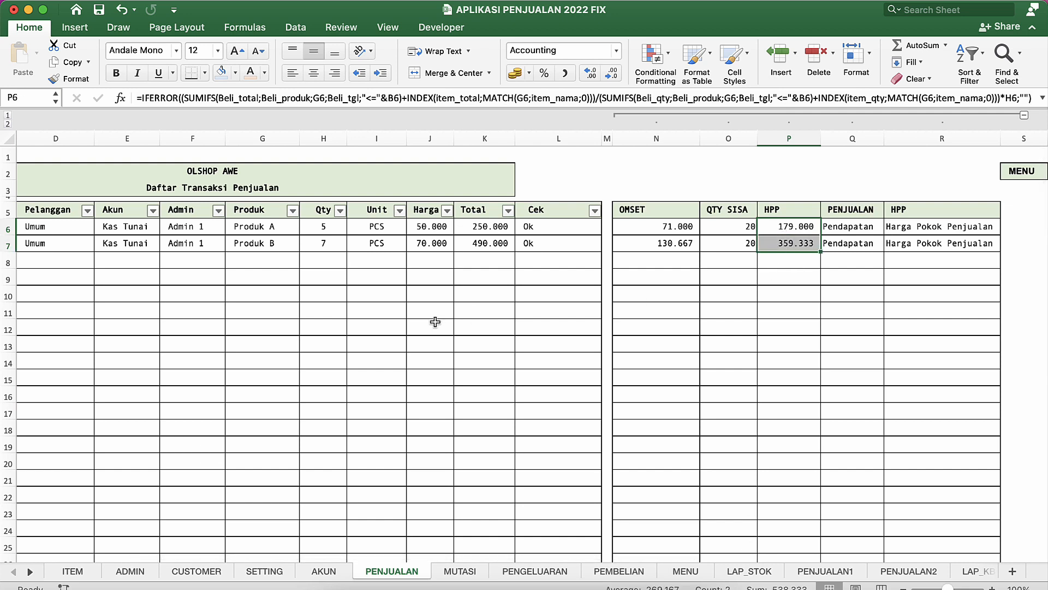
# Filter the sales transaction list by Ref, excluding blanks so only INV-001 remains selected.
pyautogui.hscroll(-4, 435, 321)
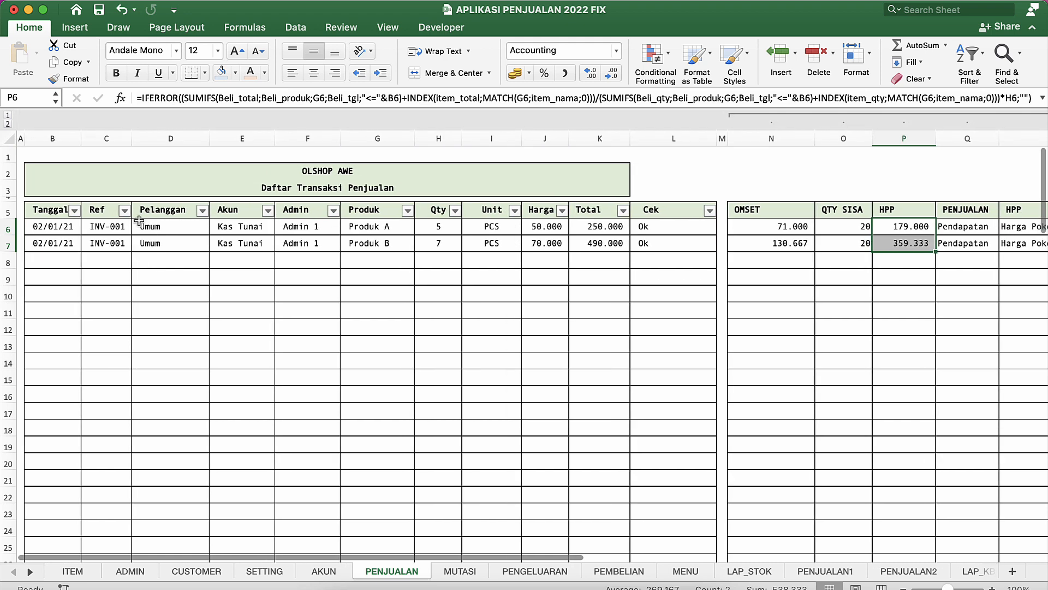
pyautogui.click(124, 211)
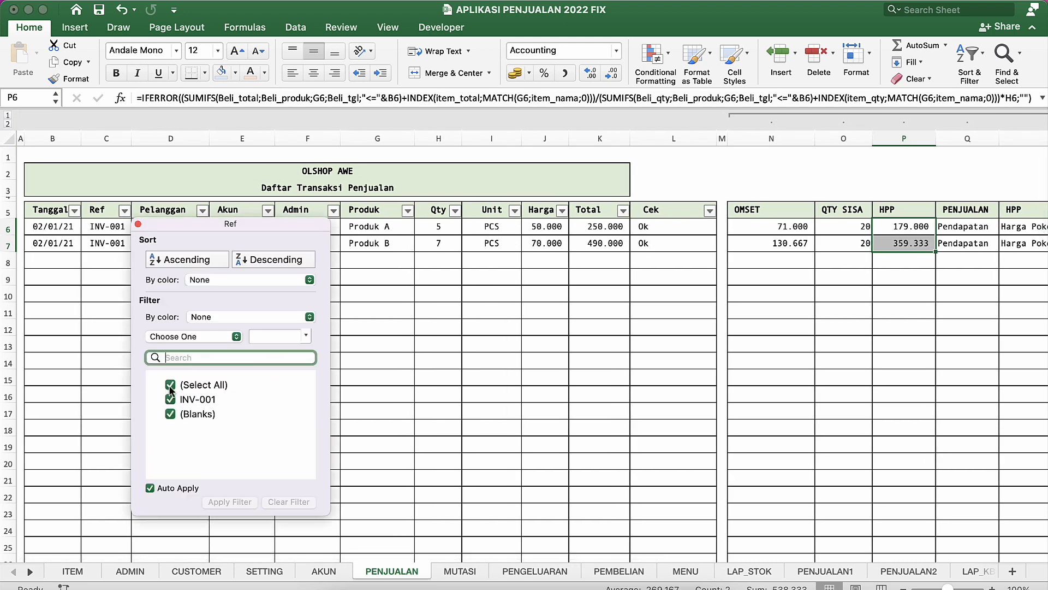
pyautogui.click(170, 415)
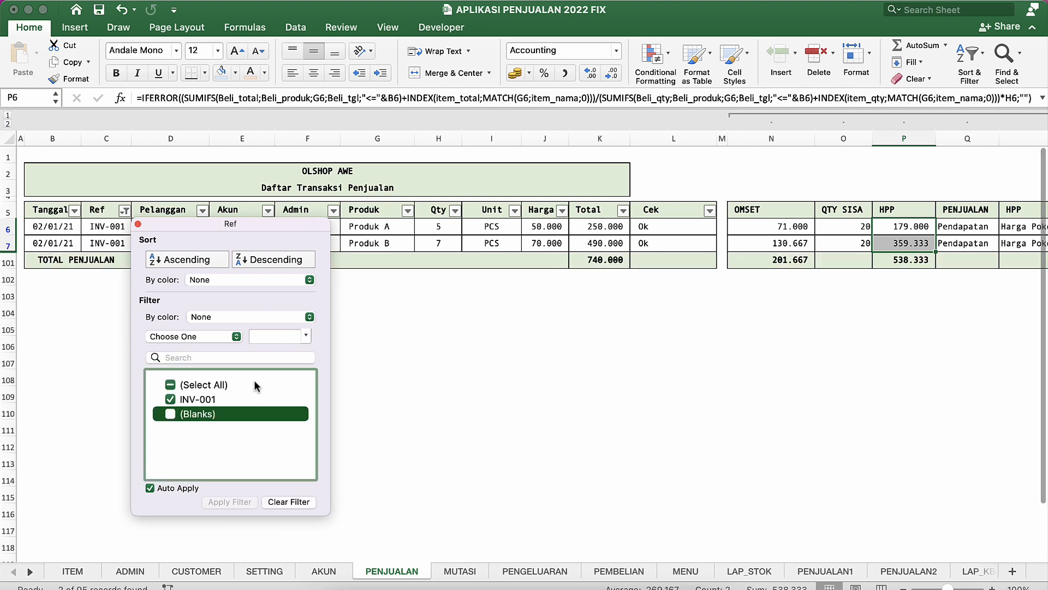
pyautogui.click(443, 360)
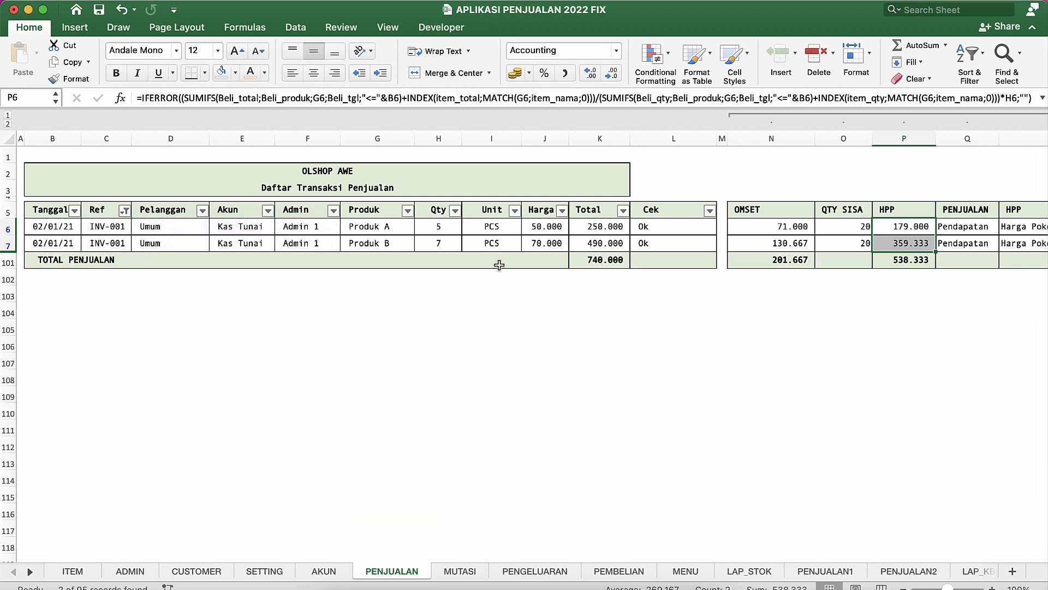
# Copy the HPP total from the TOTAL PENJUALAN row.
pyautogui.click(94, 242)
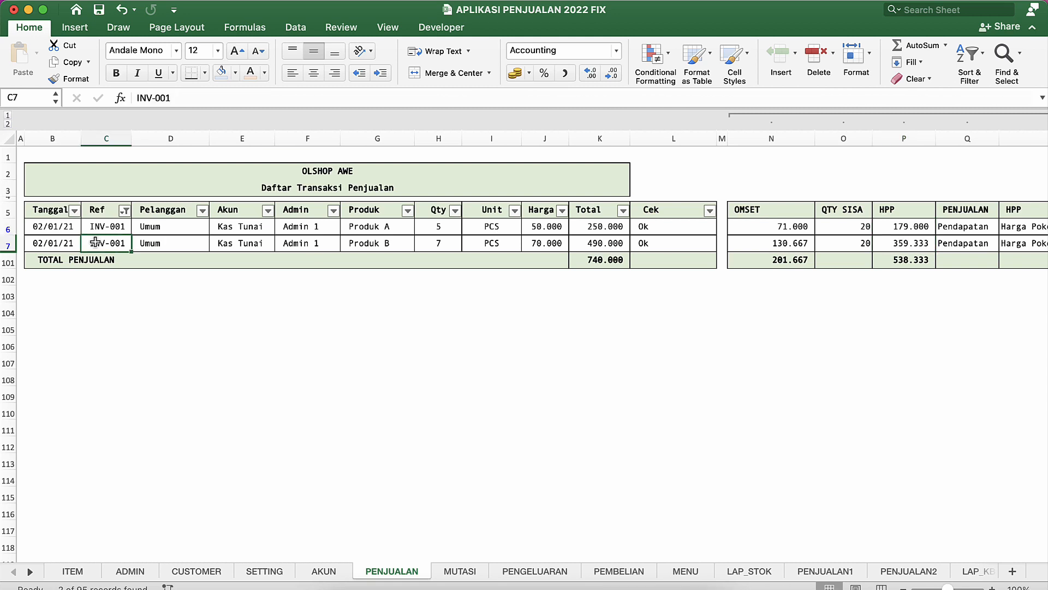
pyautogui.click(607, 267)
pyautogui.click(912, 260)
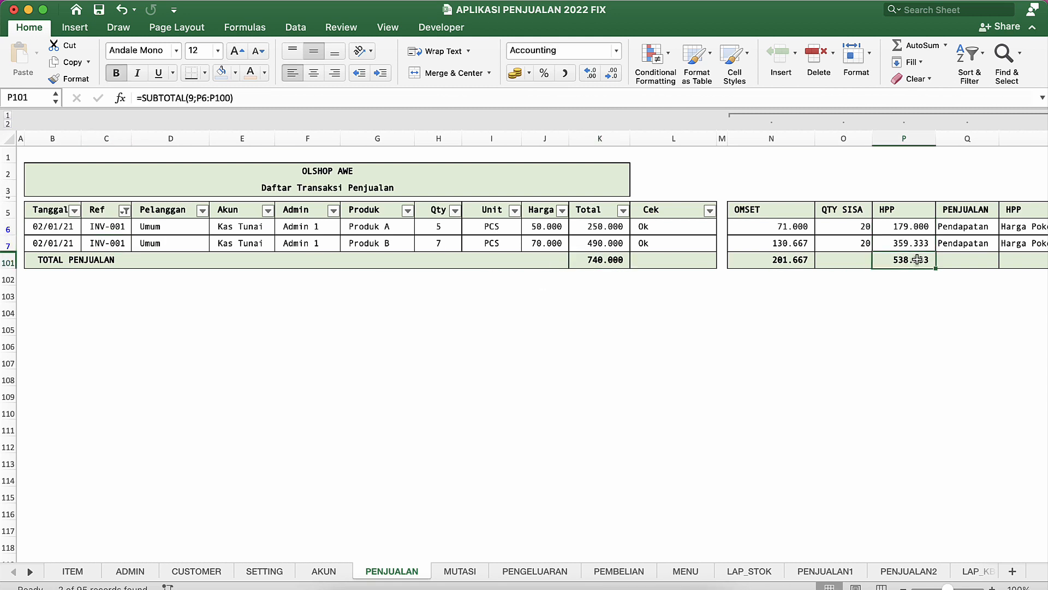
pyautogui.rightClick(917, 259)
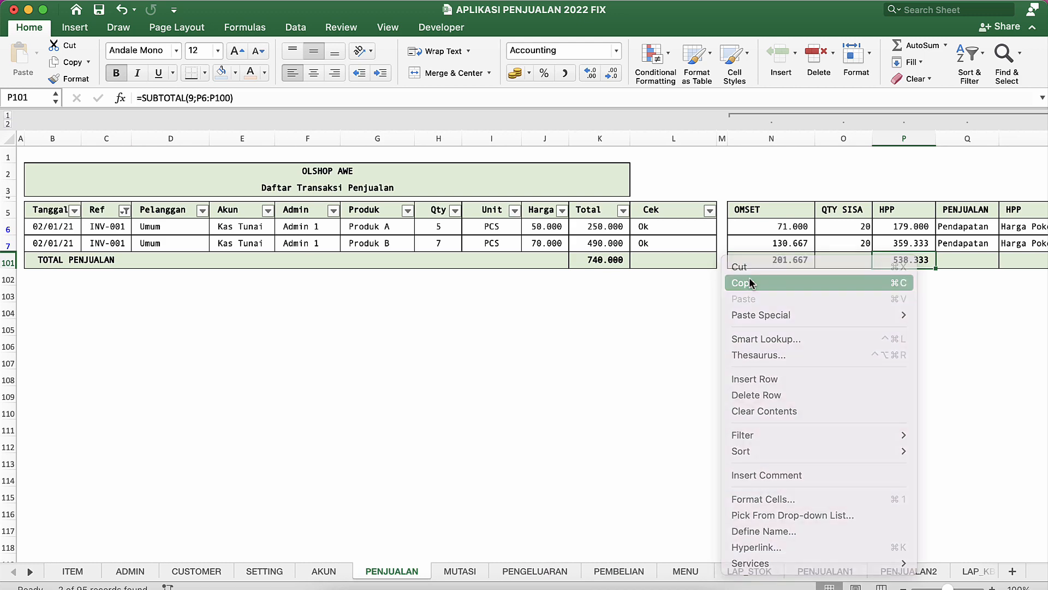
pyautogui.click(751, 282)
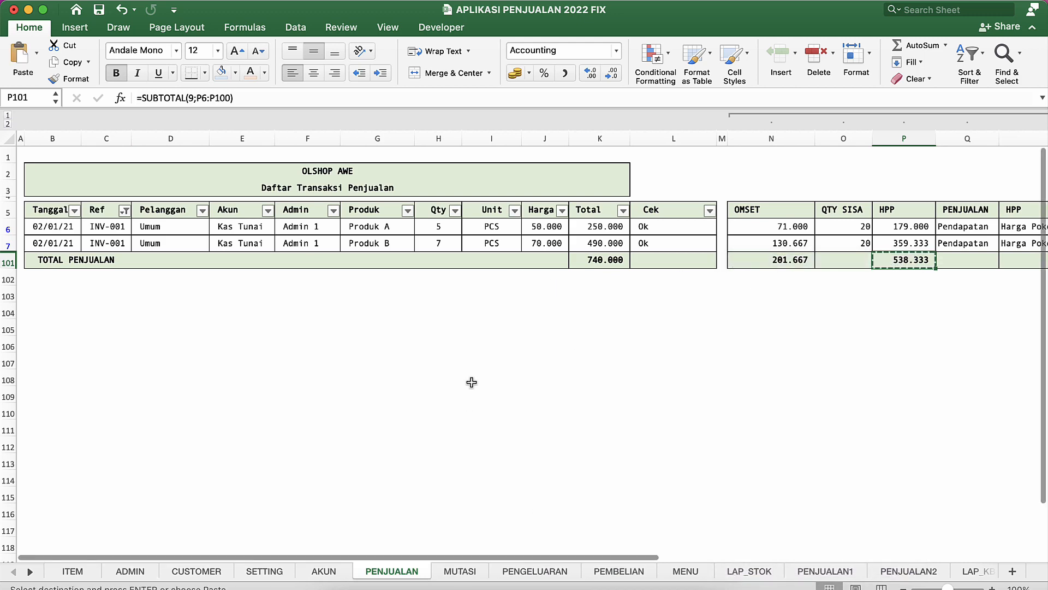
# Switch to the EXCEL AKUNTANSI - LATIHAN workbook and paste the HPP total as a value into the Harga Pokok Penjualan line's DEBET cell.
pyautogui.hotkey('ctrl', 'Up')
pyautogui.click(316, 134)
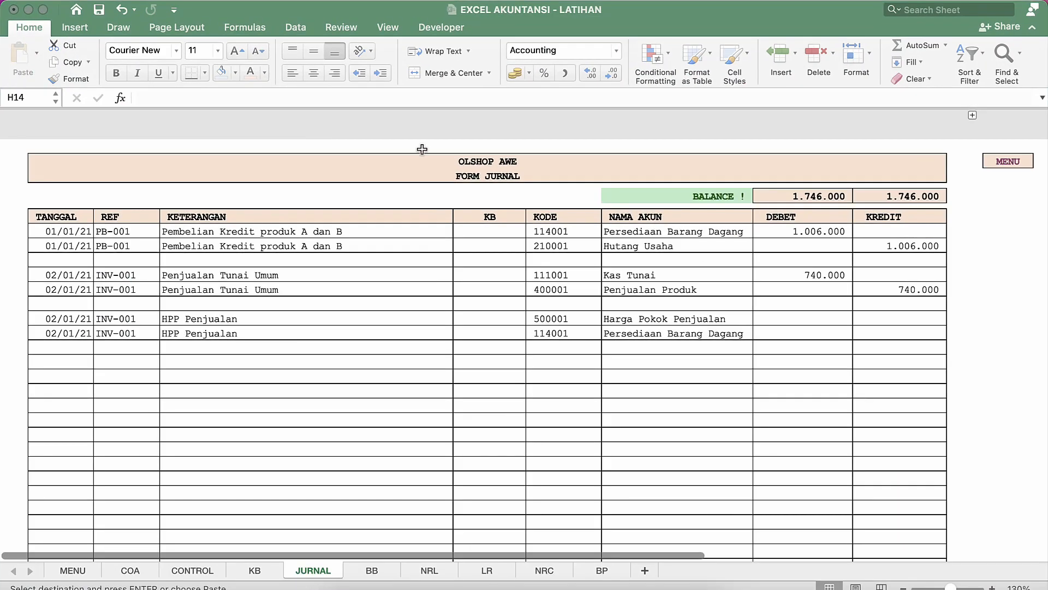
pyautogui.click(768, 319)
pyautogui.rightClick(770, 319)
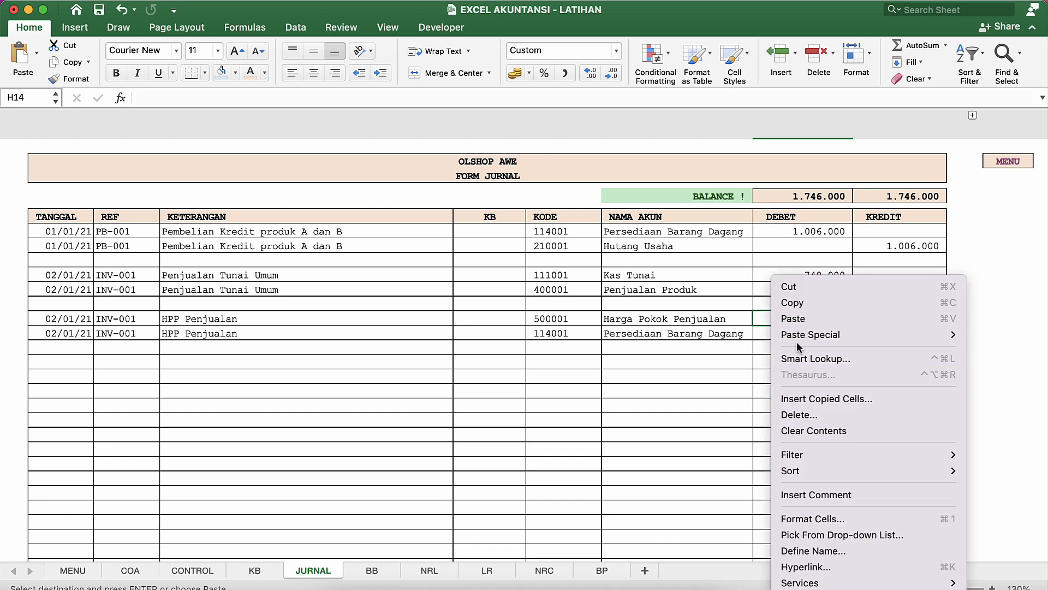
pyautogui.moveTo(797, 334)
pyautogui.click(596, 454)
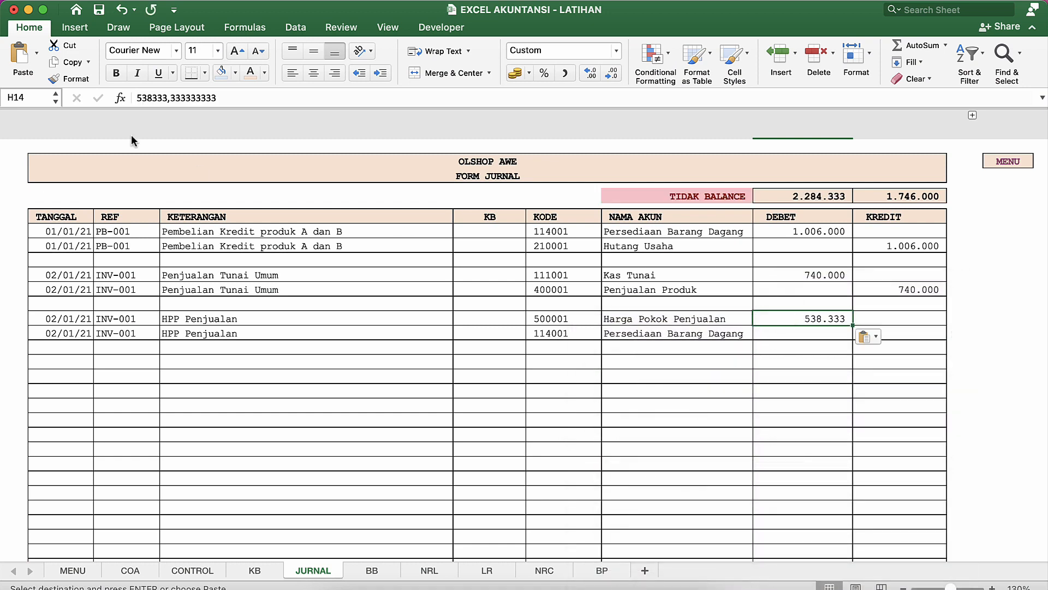
# Enter =H14 in the KREDIT cell of the INV-001 Persediaan Barang Dagang line.
pyautogui.click(901, 334)
pyautogui.write('=')
pyautogui.press('Up')
pyautogui.press('Left')
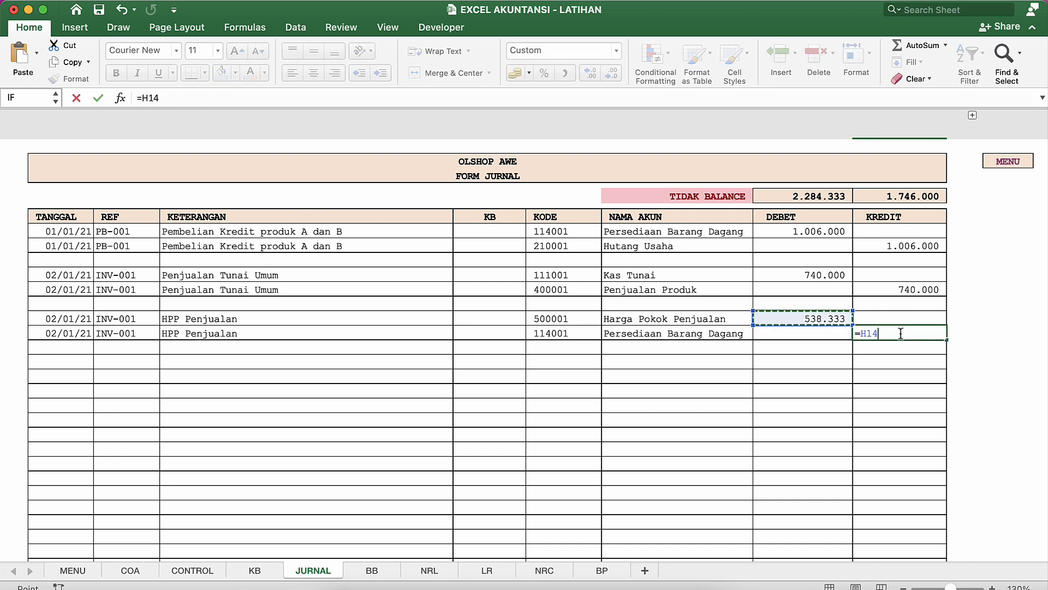
pyautogui.press('Return')
pyautogui.click(897, 332)
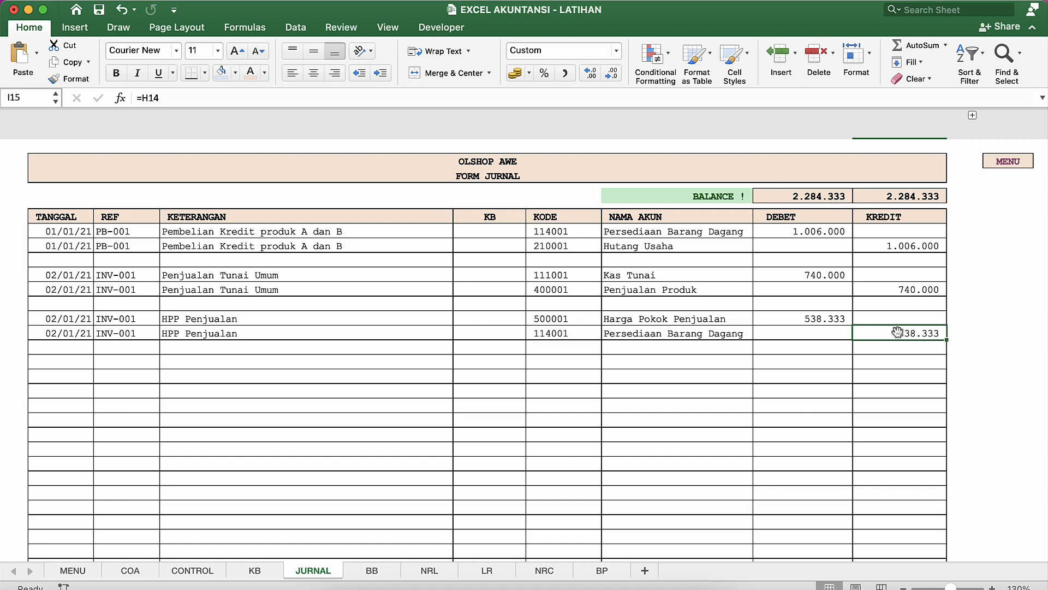
pyautogui.click(618, 333)
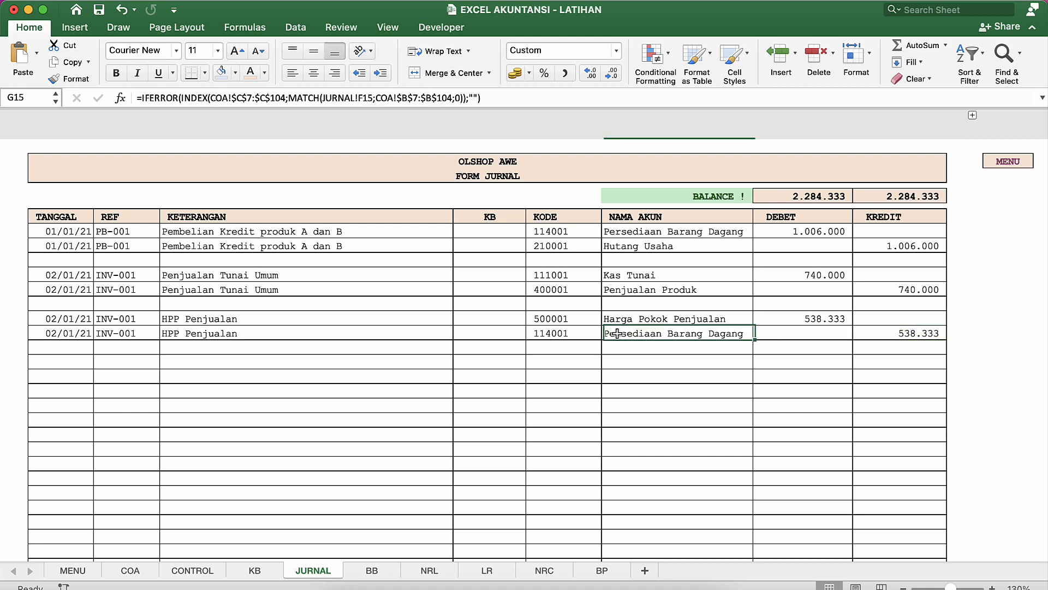
# Review the Penjualan Produk, Harga Pokok Penjualan and LABA PERIODE BERJALAN balances in the LR sheet.
pyautogui.click(344, 492)
pyautogui.click(486, 570)
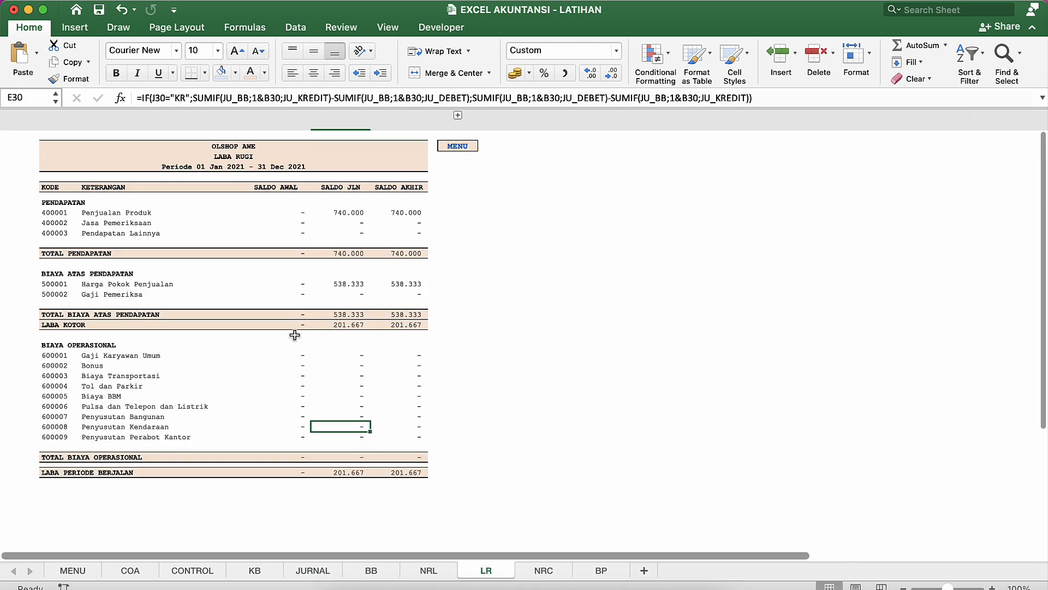
pyautogui.click(351, 273)
pyautogui.click(351, 214)
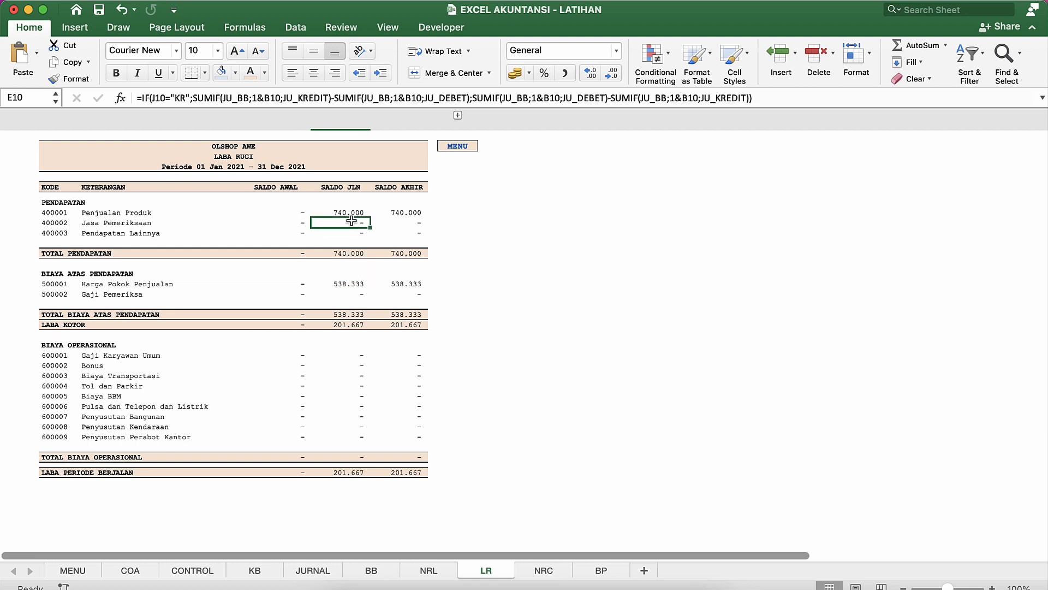
pyautogui.click(351, 295)
pyautogui.click(353, 285)
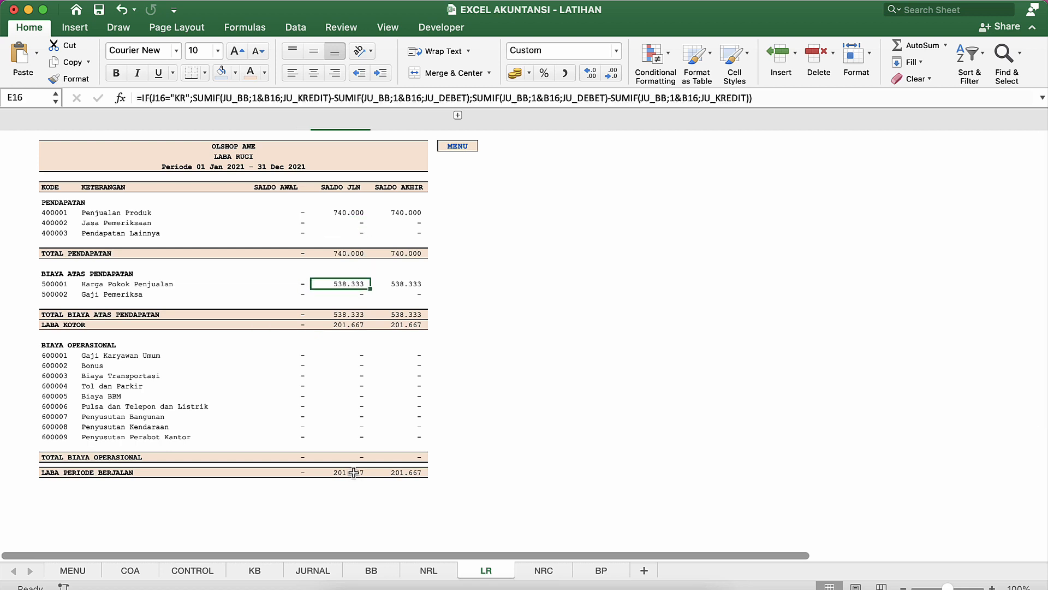
pyautogui.click(354, 472)
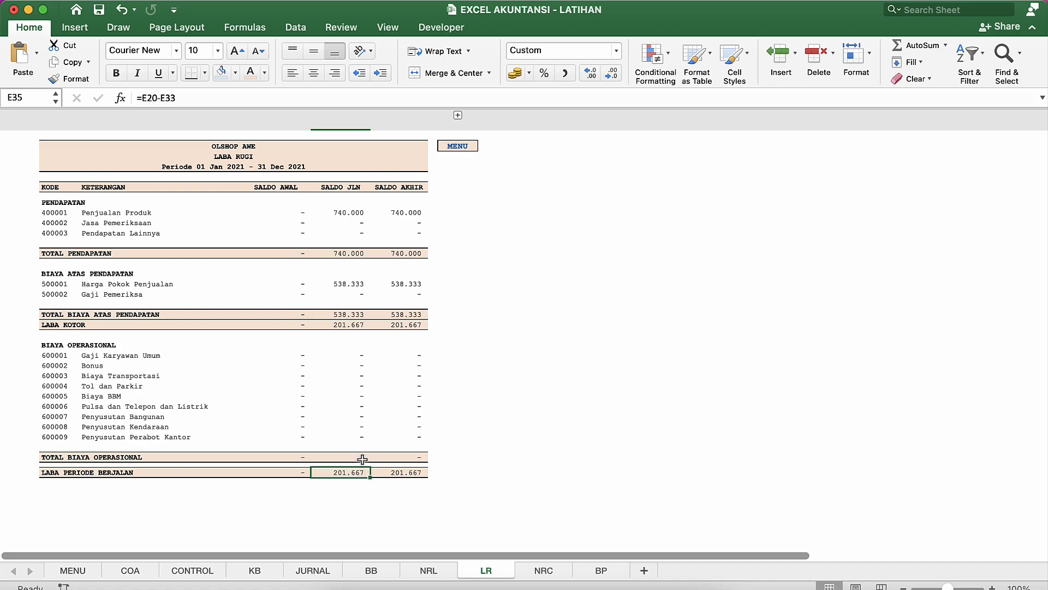
# Compare the OMSET total in the APLIKASI PENJUALAN 2022 FIX workbook with LABA PERIODE BERJALAN in the EXCEL AKUNTANSI - LATIHAN workbook.
pyautogui.hotkey('ctrl', 'Up')
pyautogui.click(378, 319)
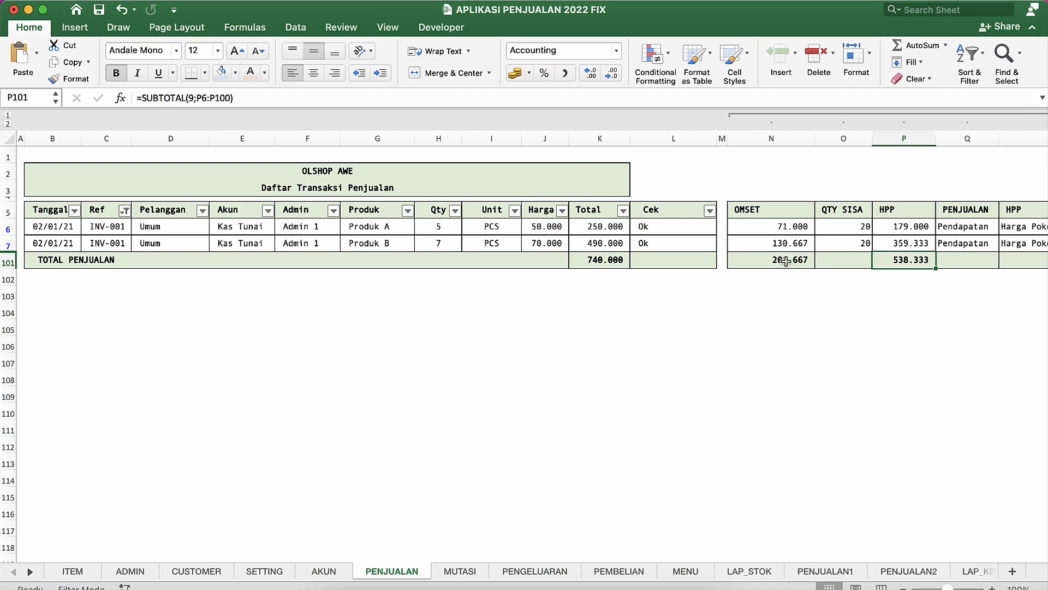
pyautogui.click(785, 261)
pyautogui.hotkey('ctrl', 'Up')
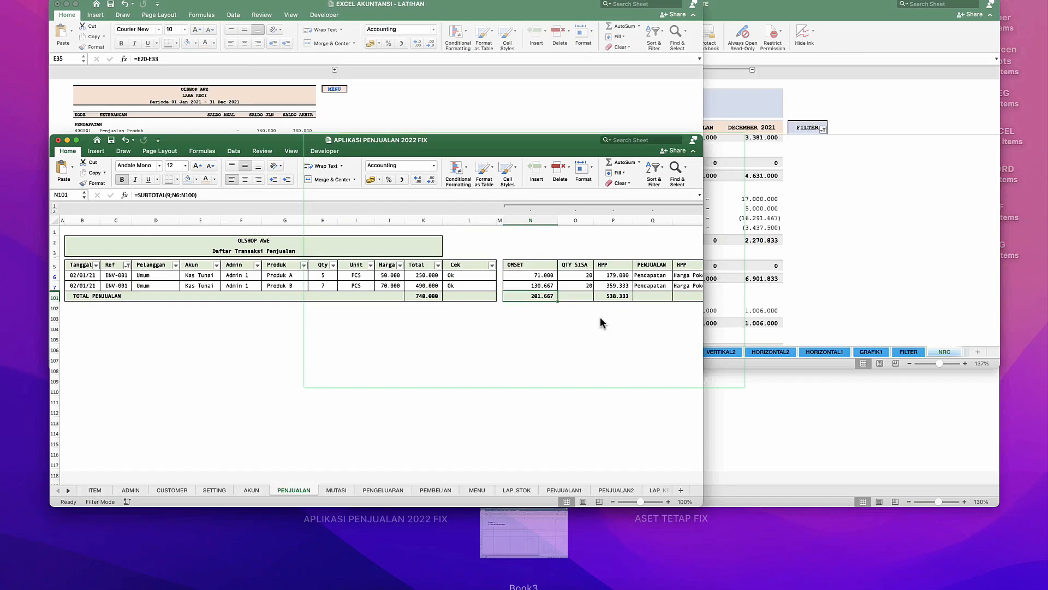
pyautogui.click(244, 158)
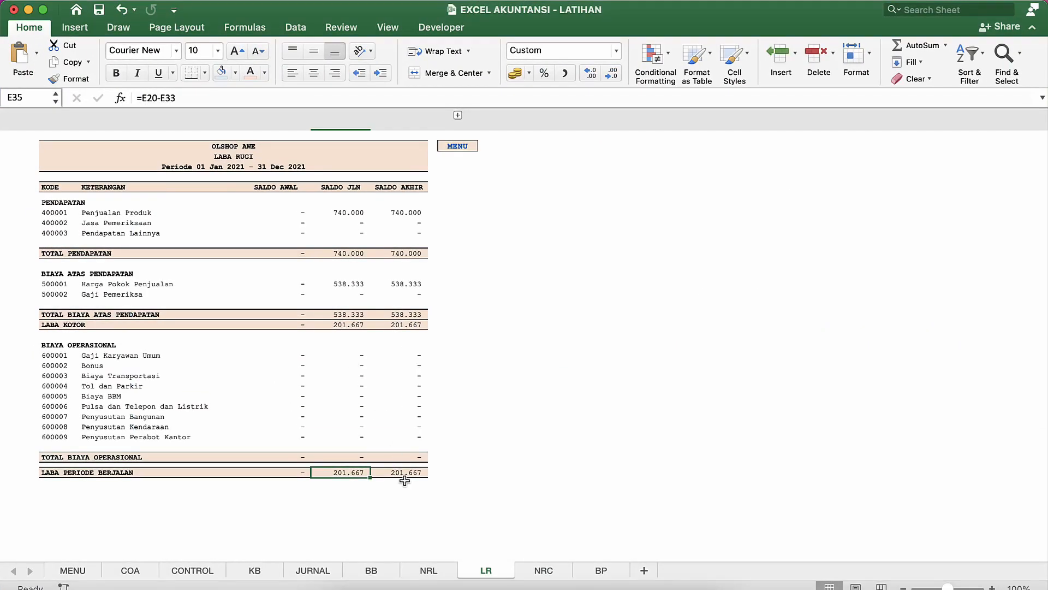
# Switch back to the APLIKASI PENJUALAN 2022 FIX workbook and open its LABA RUGI report.
pyautogui.hotkey('ctrl', 'Up')
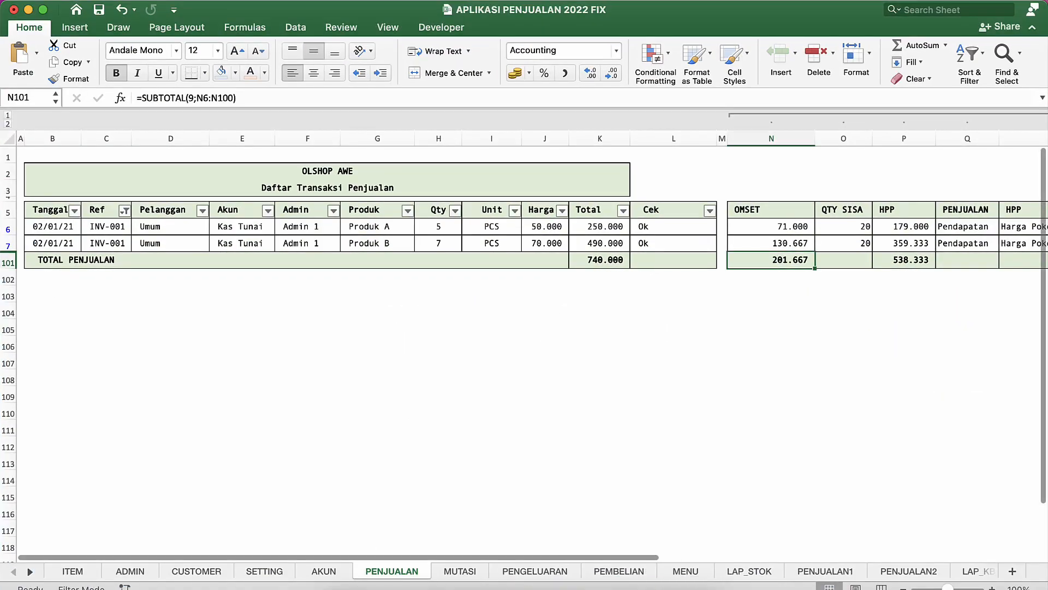
pyautogui.click(975, 571)
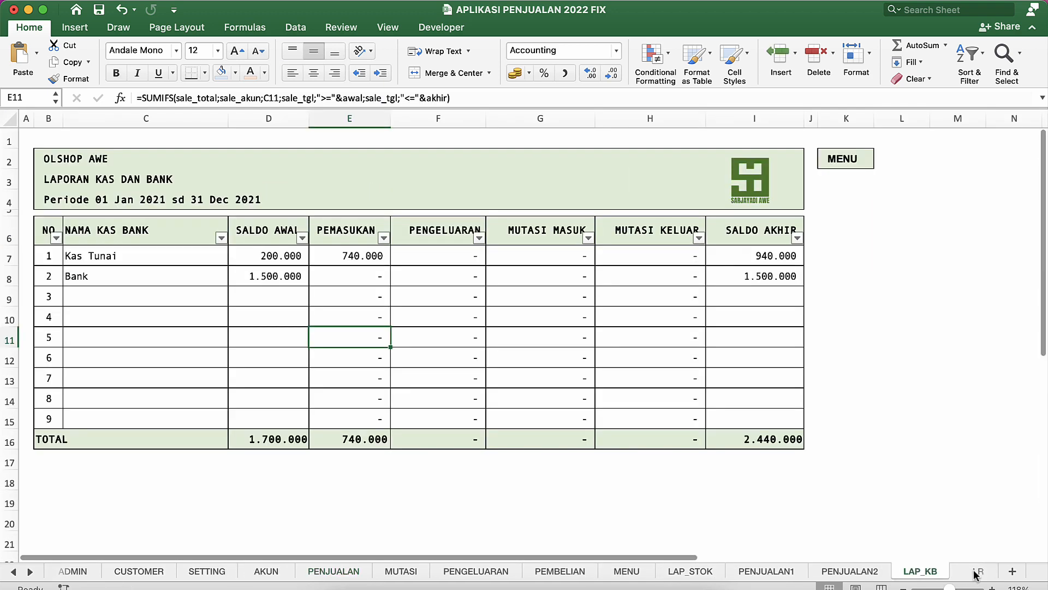
pyautogui.click(848, 160)
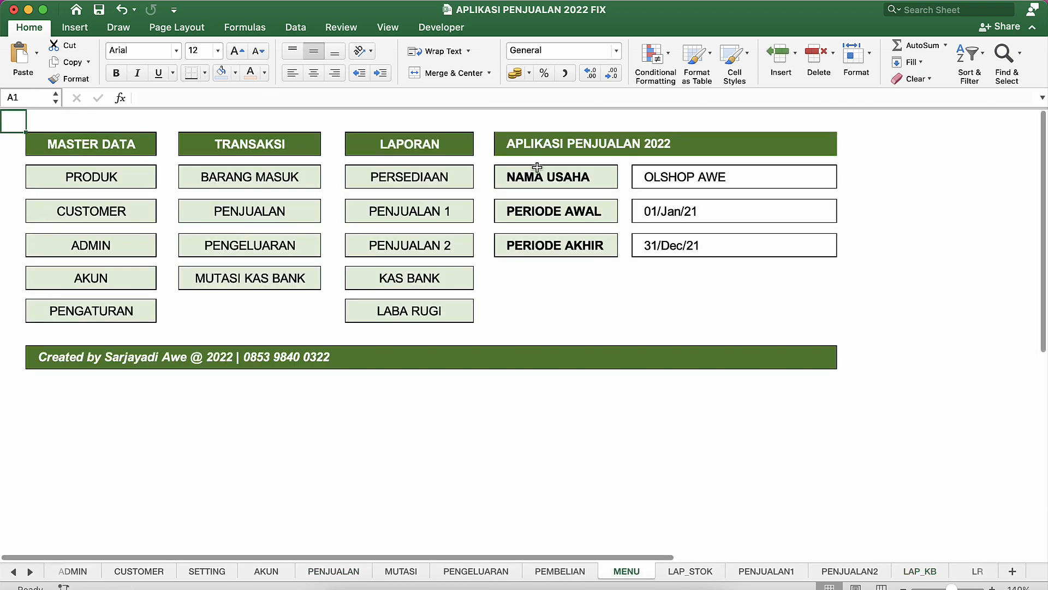
pyautogui.click(413, 204)
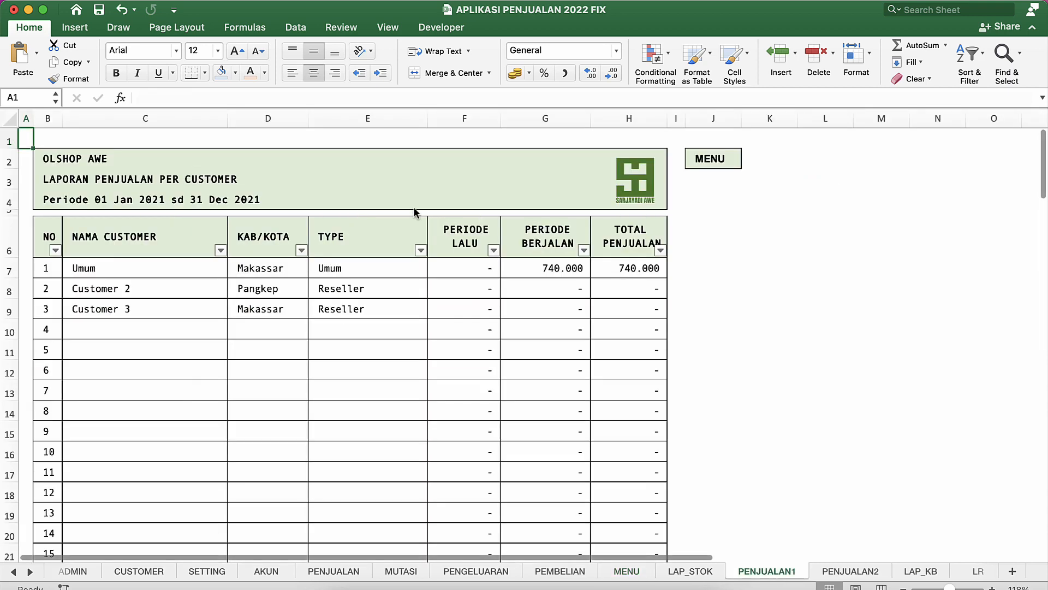
pyautogui.click(715, 160)
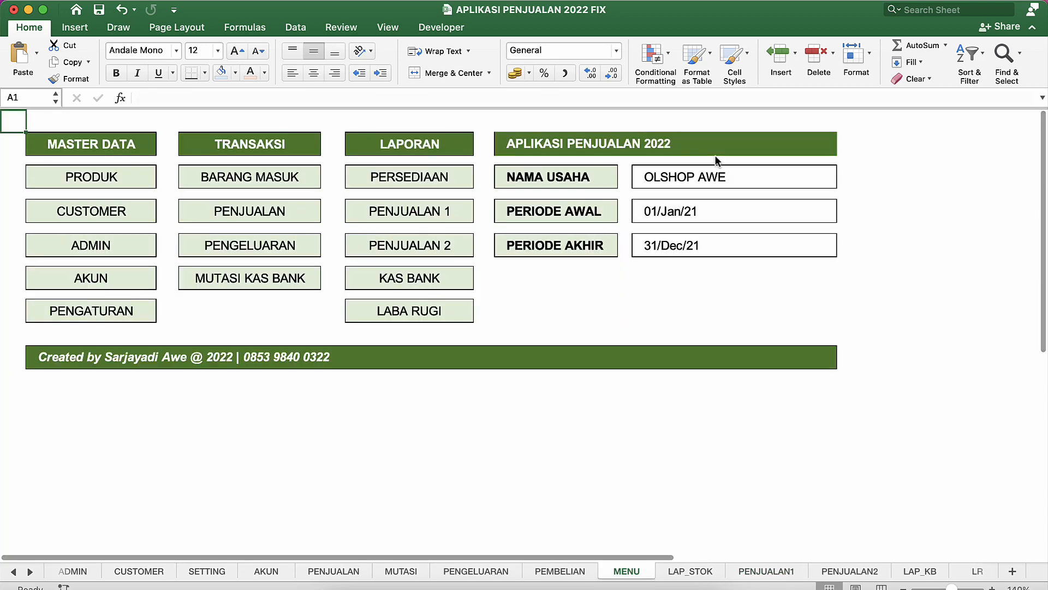
pyautogui.click(398, 318)
# Examine the TOTAL PENDAPATAN and LABA BERSIH figures under PERIODE TERPILIH in the LABA RUGI report.
pyautogui.click(367, 268)
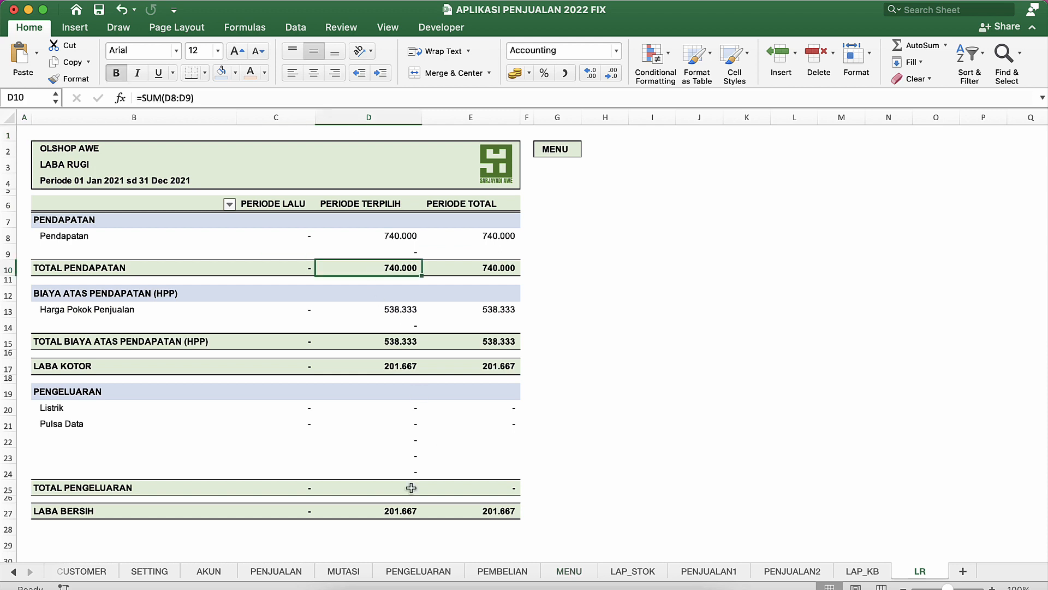
pyautogui.click(405, 514)
pyautogui.click(390, 262)
pyautogui.click(406, 203)
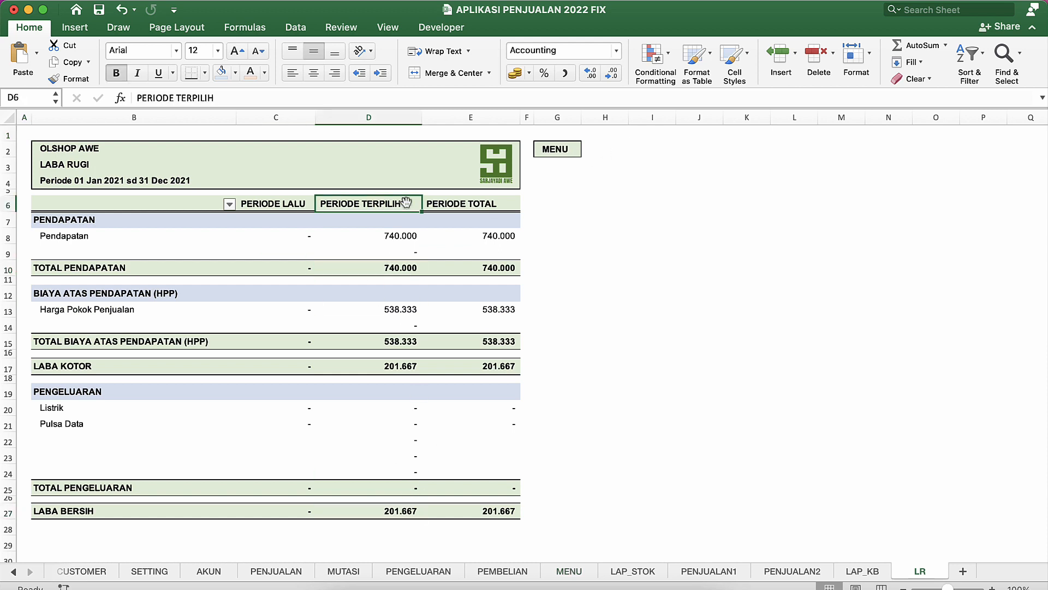
pyautogui.click(407, 263)
# Return to the sales workbook's menu and switch to EXCEL AKUNTANSI - LATIHAN to compare LABA PERIODE BERJALAN with LABA BERSIH.
pyautogui.click(562, 151)
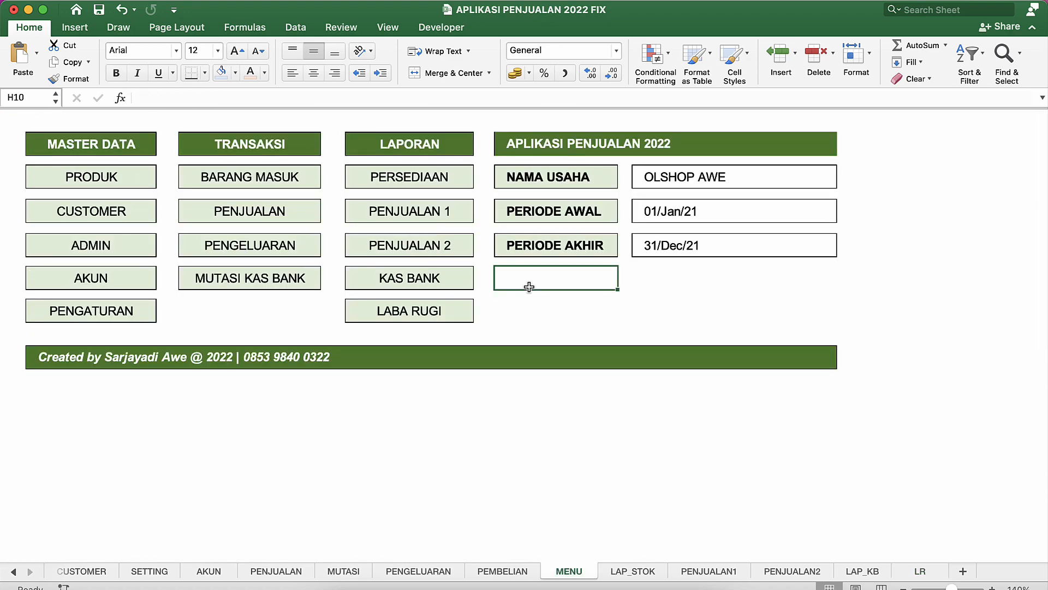
pyautogui.hotkey('ctrl', 'Up')
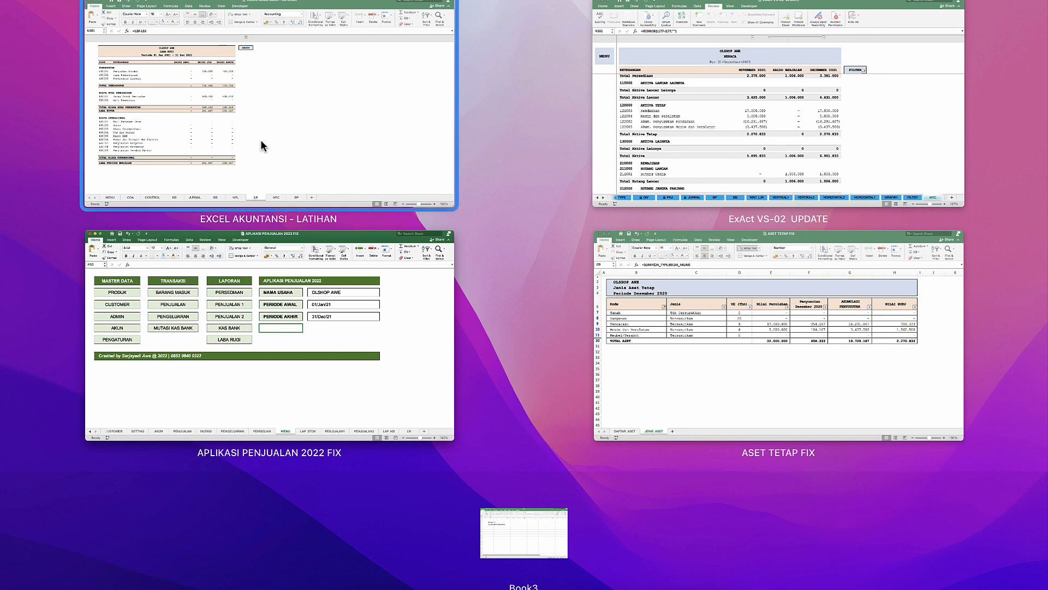
pyautogui.click(256, 137)
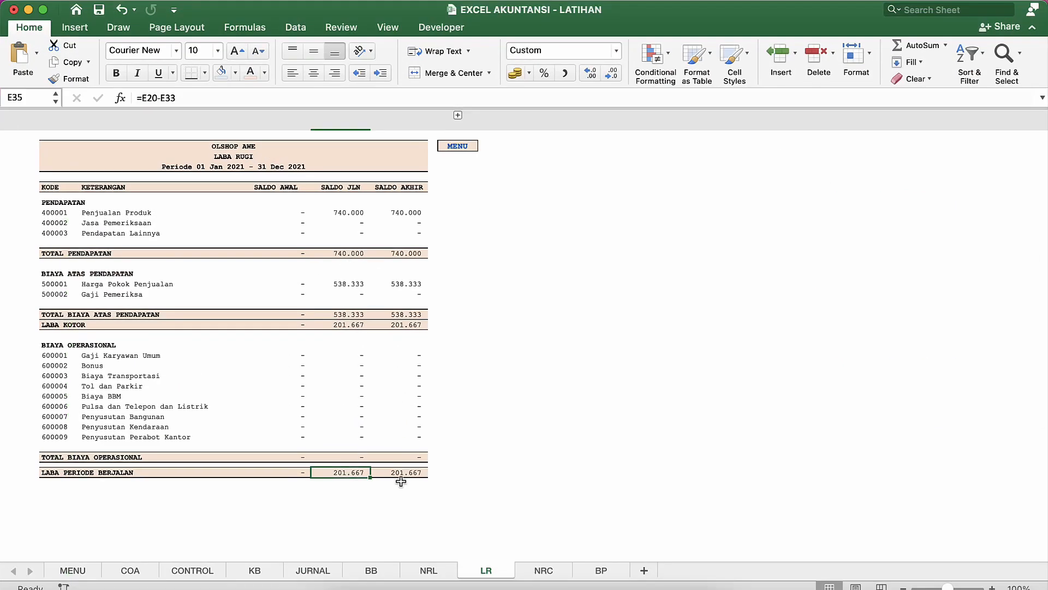
# Switch to the ExAct VS-02 UPDATE workbook and open the Jurnal Umum.
pyautogui.hotkey('ctrl', 'Up')
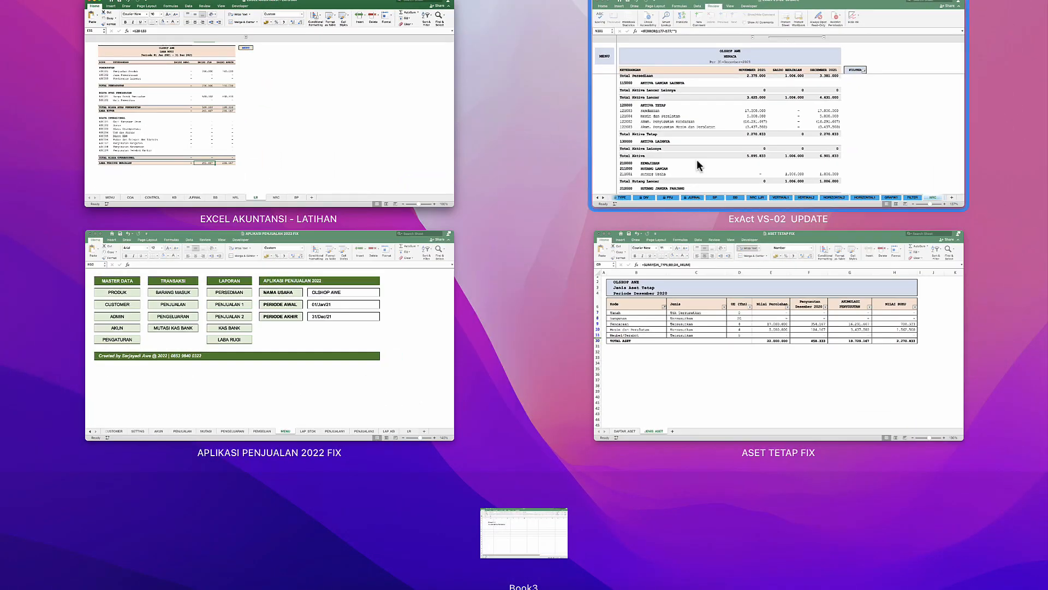
pyautogui.click(701, 164)
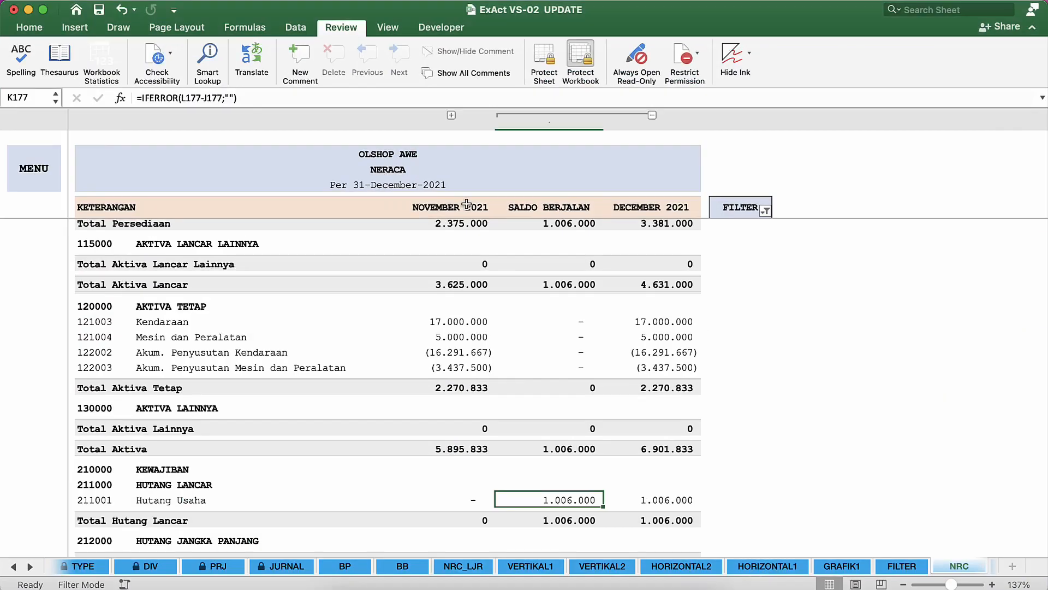
pyautogui.click(35, 169)
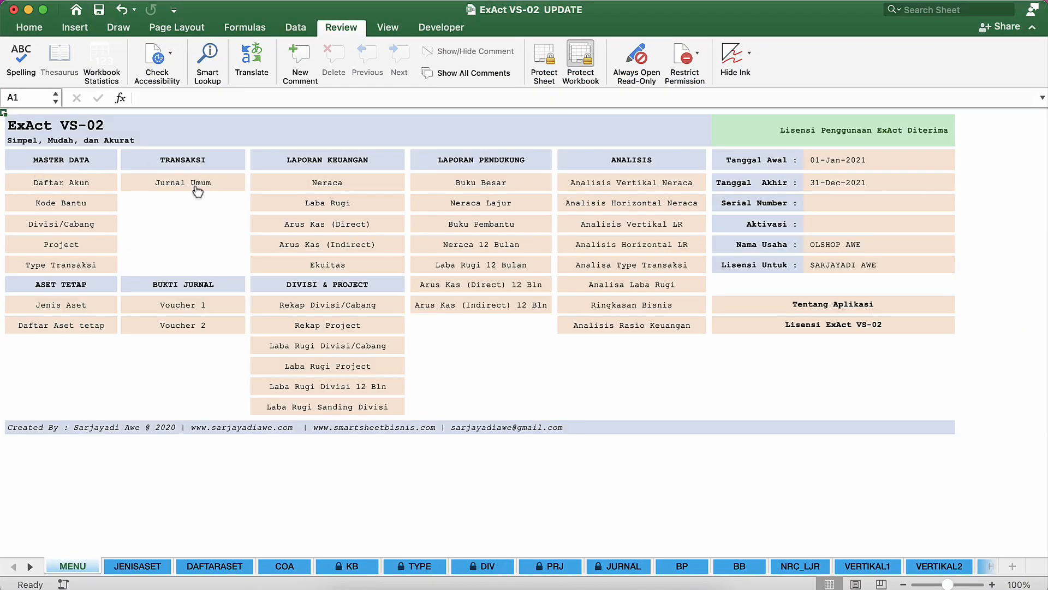
pyautogui.click(195, 183)
# Start a journal line below PB-001 with TANGGAL 02/01/21 and REF INV-001.
pyautogui.click(68, 258)
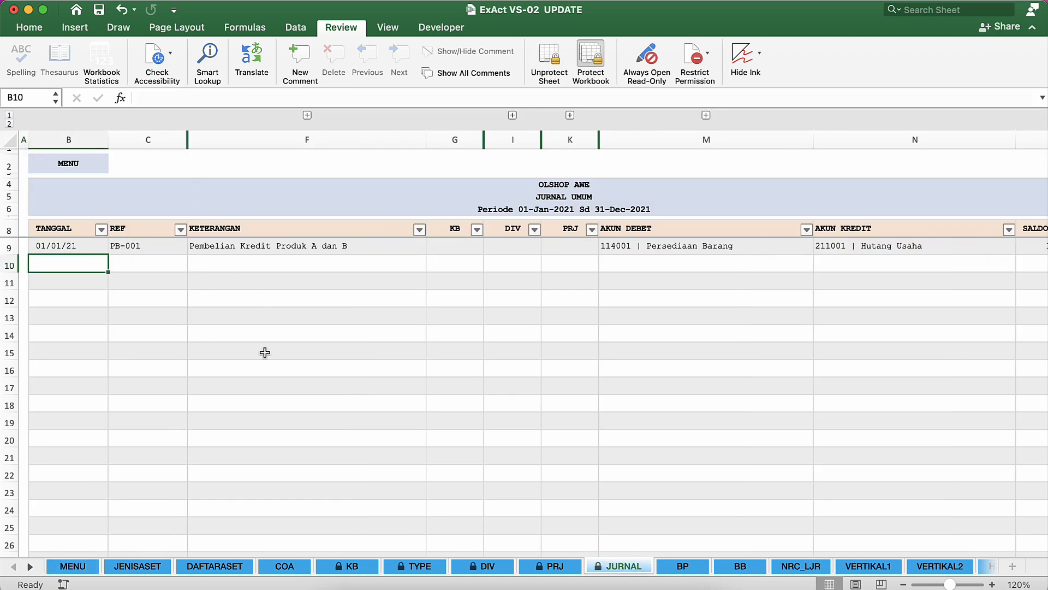
pyautogui.write('2/1/21')
pyautogui.press('Return')
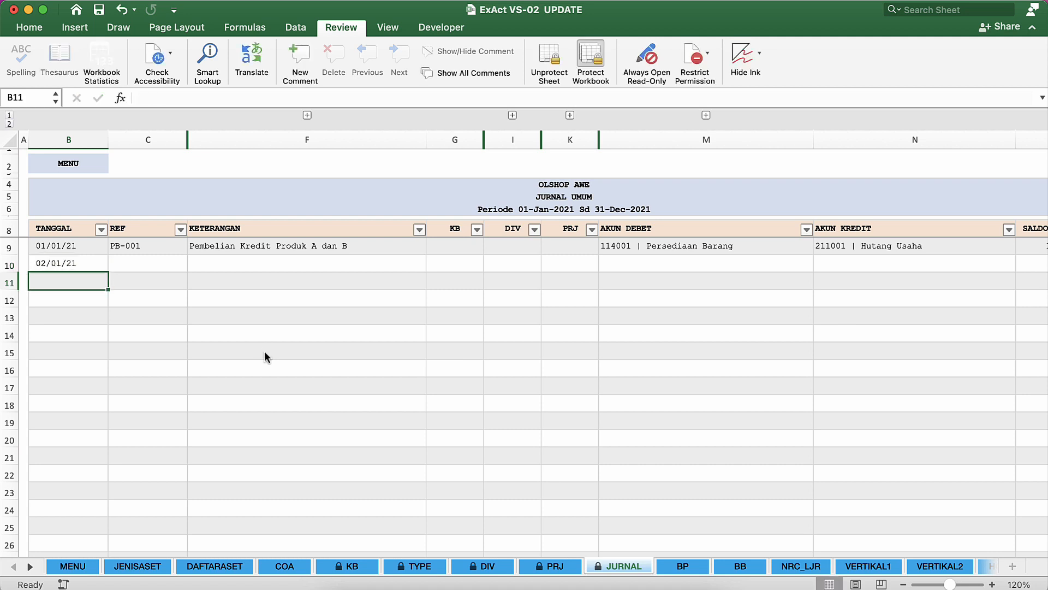
pyautogui.press('Up')
pyautogui.press('Right')
pyautogui.write('INV-001')
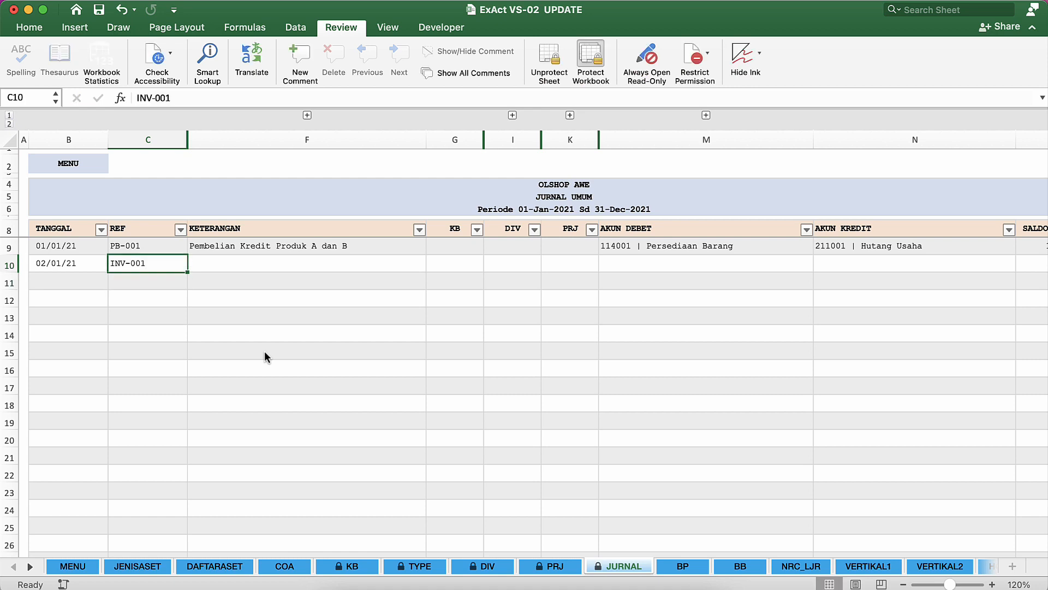
pyautogui.press('Tab')
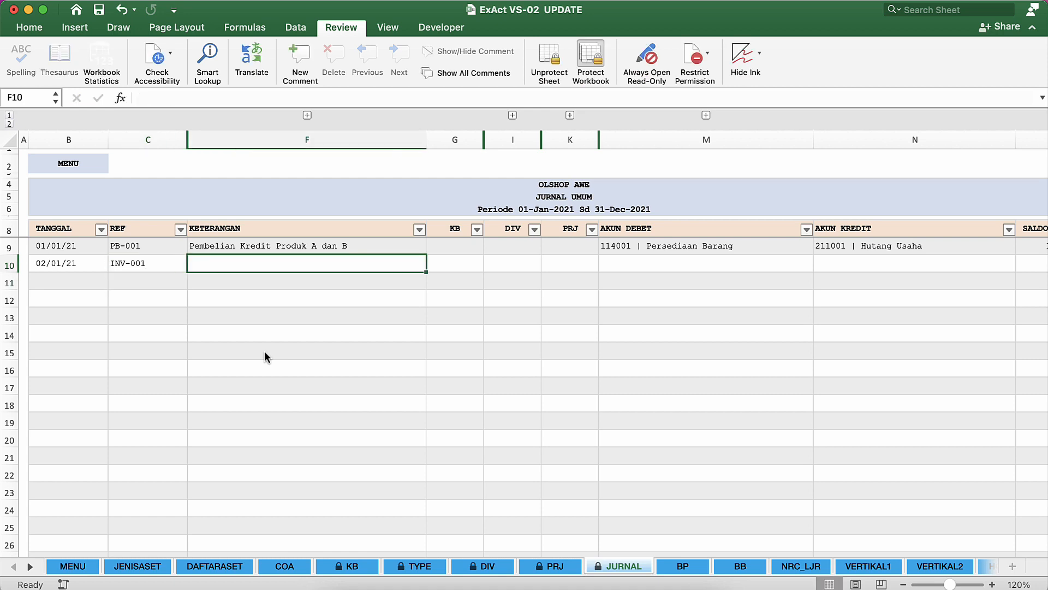
# Enter Penjualan Tunai ke Umum as the KETERANGAN of the INV-001 line.
pyautogui.write('Penjualan Tu')
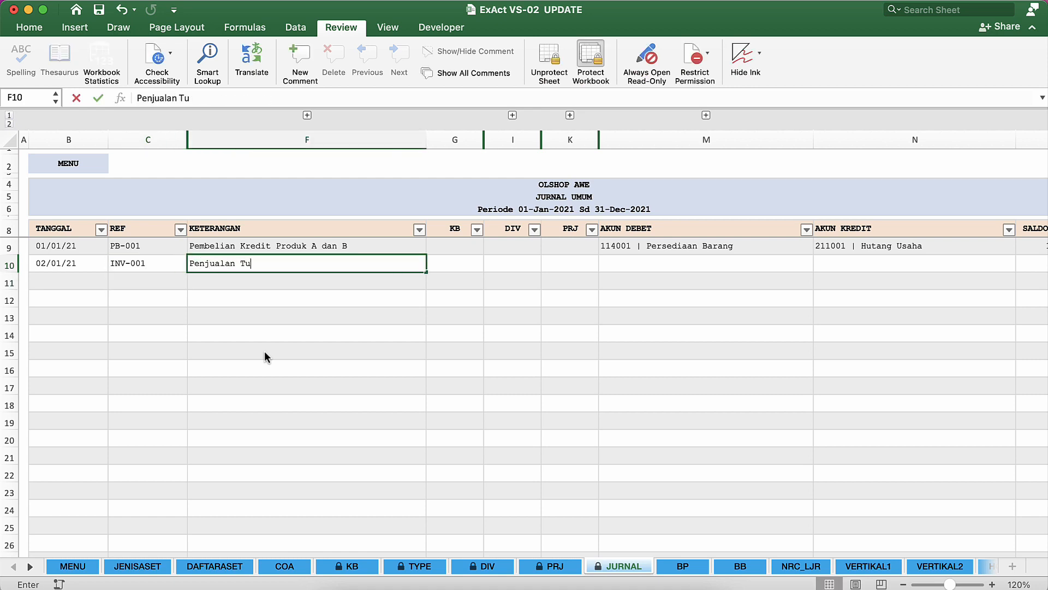
pyautogui.write('nai ke Umum')
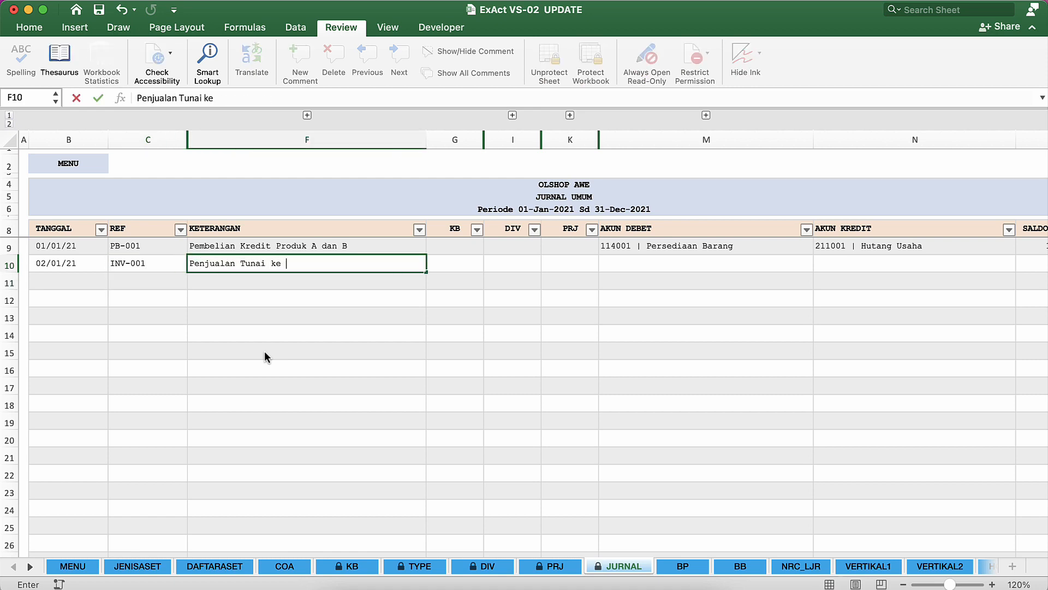
pyautogui.press('Down')
pyautogui.press('Down')
pyautogui.press('Down')
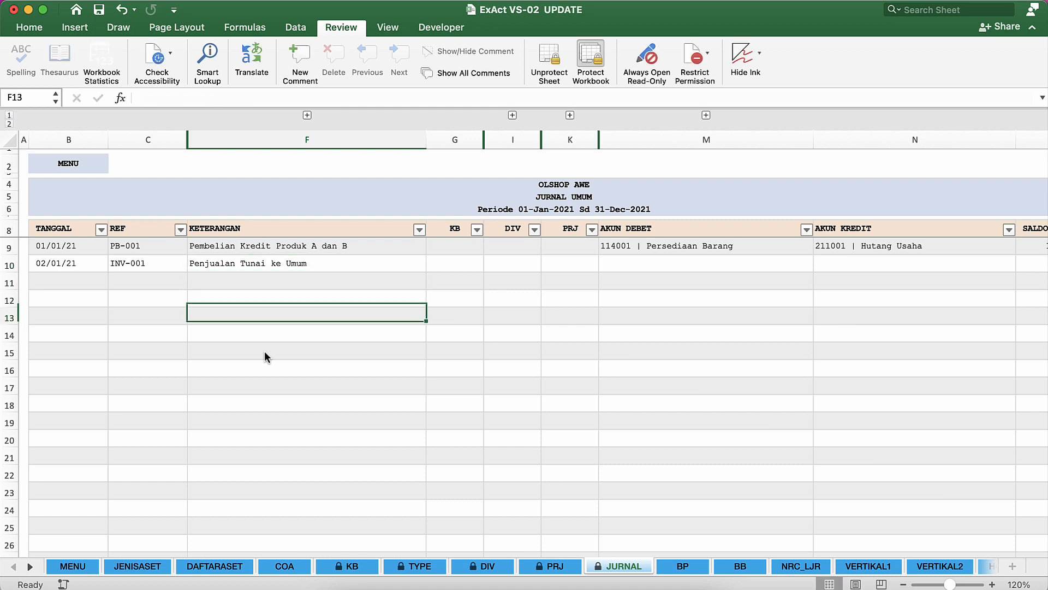
pyautogui.press('Up')
pyautogui.press('Up')
pyautogui.press('Up')
# Look up the Kas accounts for the INV-001 line's AKUN DEBET and choose 111001 | Kas Tunai.
pyautogui.press('Right')
pyautogui.press('Right')
pyautogui.press('Right')
pyautogui.press('Right')
pyautogui.press('Right')
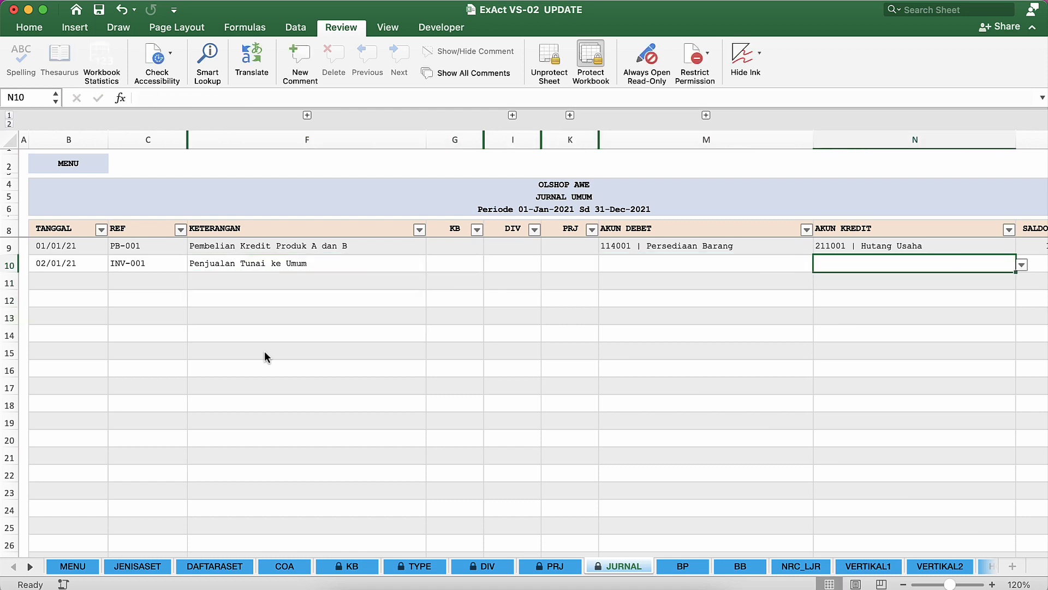
pyautogui.hscroll(2, 264, 355)
pyautogui.hscroll(1, 264, 356)
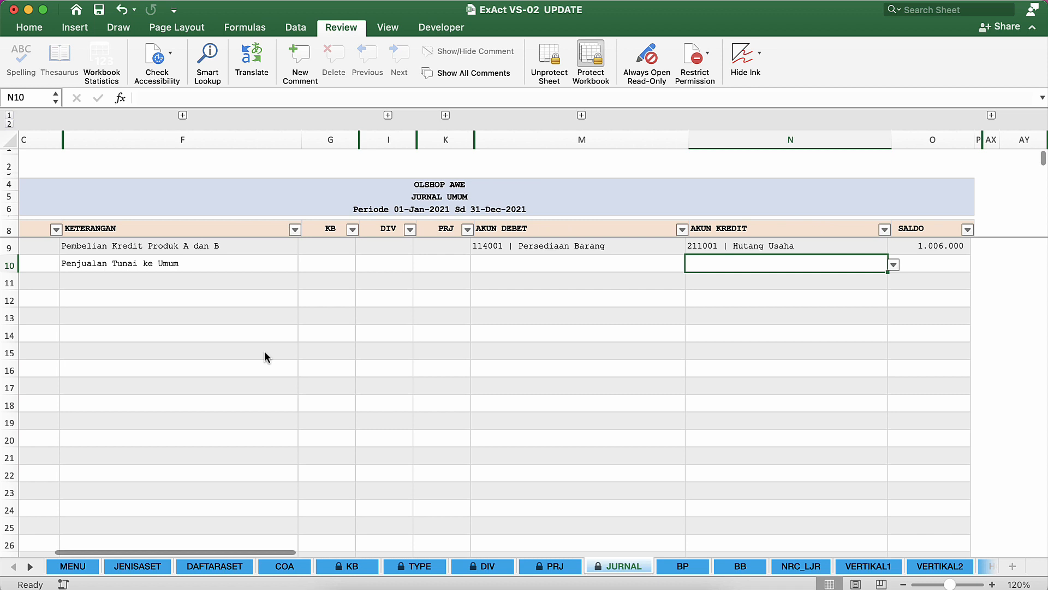
pyautogui.click(503, 264)
pyautogui.write('Kas')
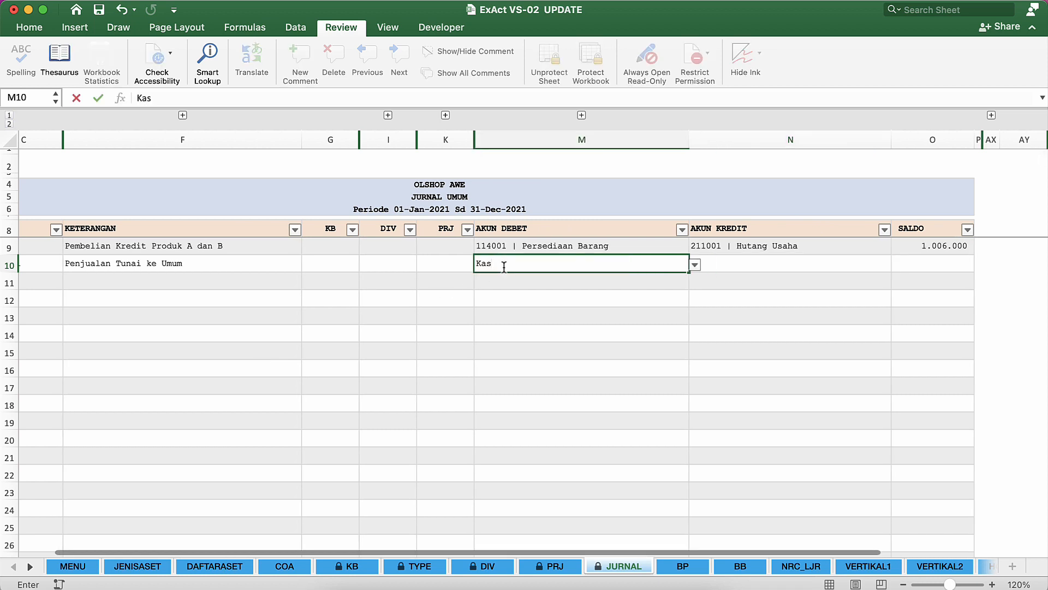
pyautogui.press('Return')
pyautogui.click(504, 266)
pyautogui.click(695, 265)
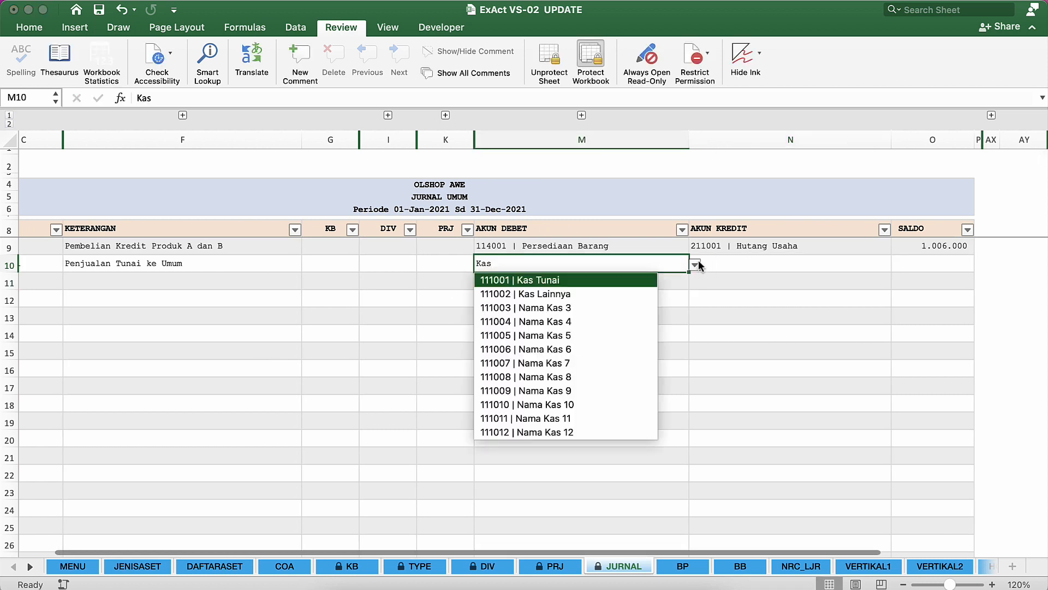
pyautogui.press('Down')
pyautogui.press('Up')
pyautogui.press('Return')
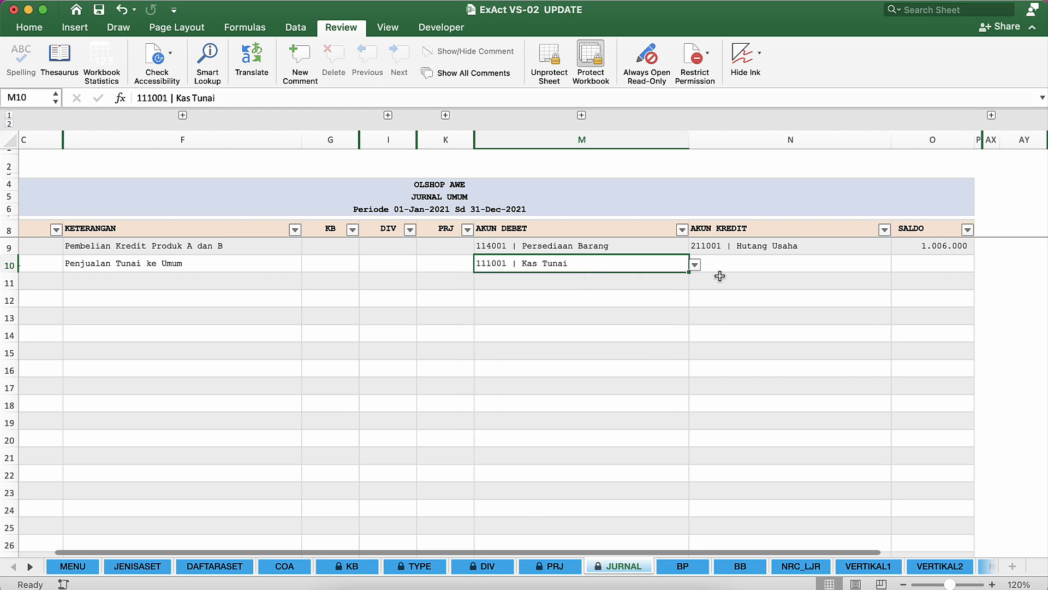
# Look up Pendapat in the INV-001 line's AKUN KREDIT and choose 400001 | Pendapatan Usaha.
pyautogui.click(750, 266)
pyautogui.write('Pendapa')
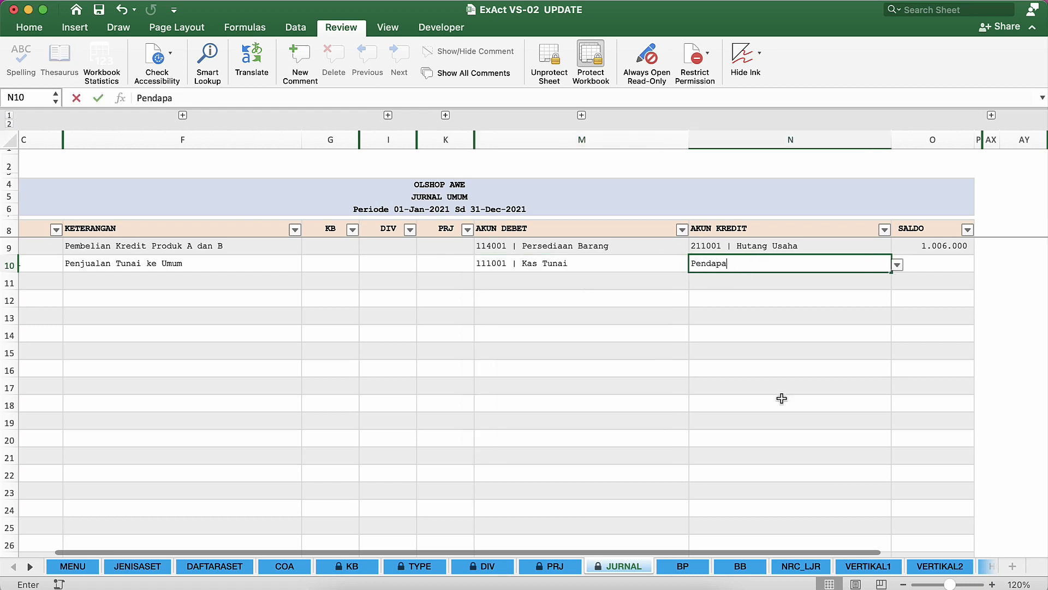
pyautogui.write('t')
pyautogui.press('Return')
pyautogui.click(874, 264)
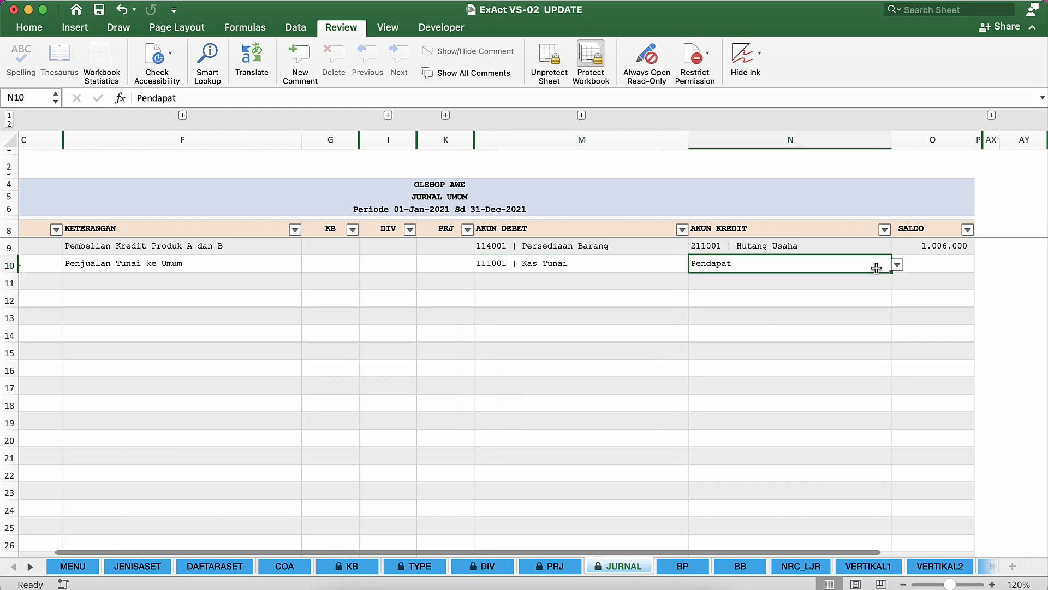
pyautogui.click(897, 265)
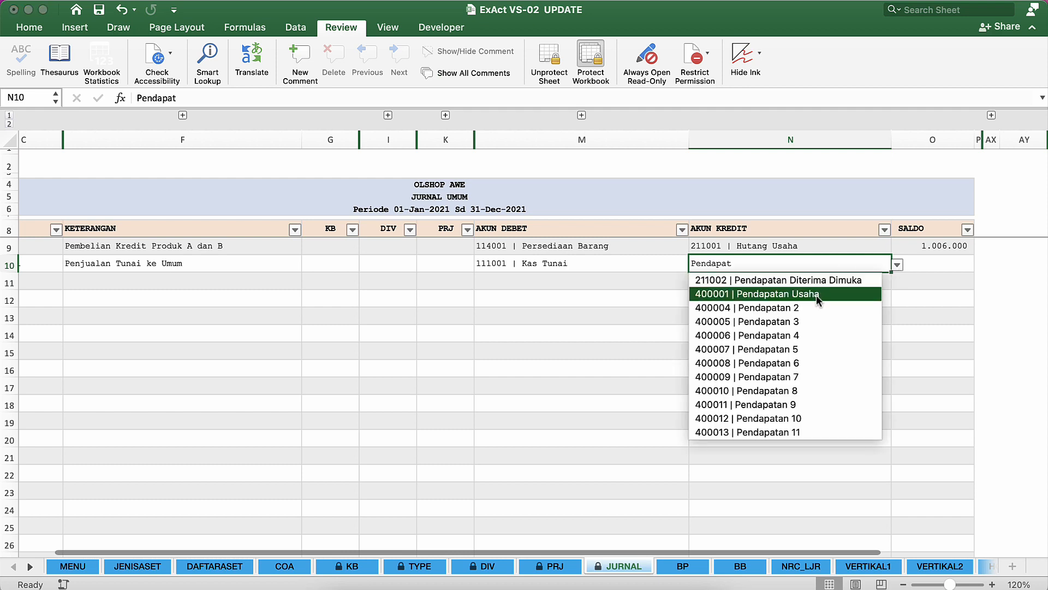
pyautogui.click(817, 295)
# Check TOTAL PENJUALAN in the PENJUALAN sheet of APLIKASI PENJUALAN 2022 FIX and set the INV-001 line's SALDO in ExAct VS-02 to 740000.
pyautogui.click(926, 267)
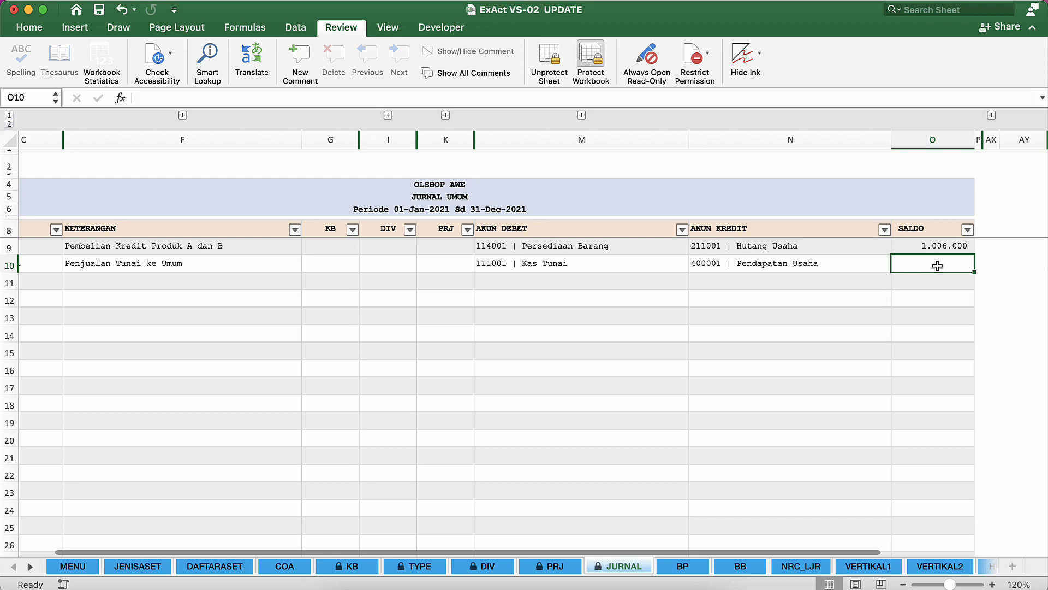
pyautogui.hotkey('ctrl', 'Up')
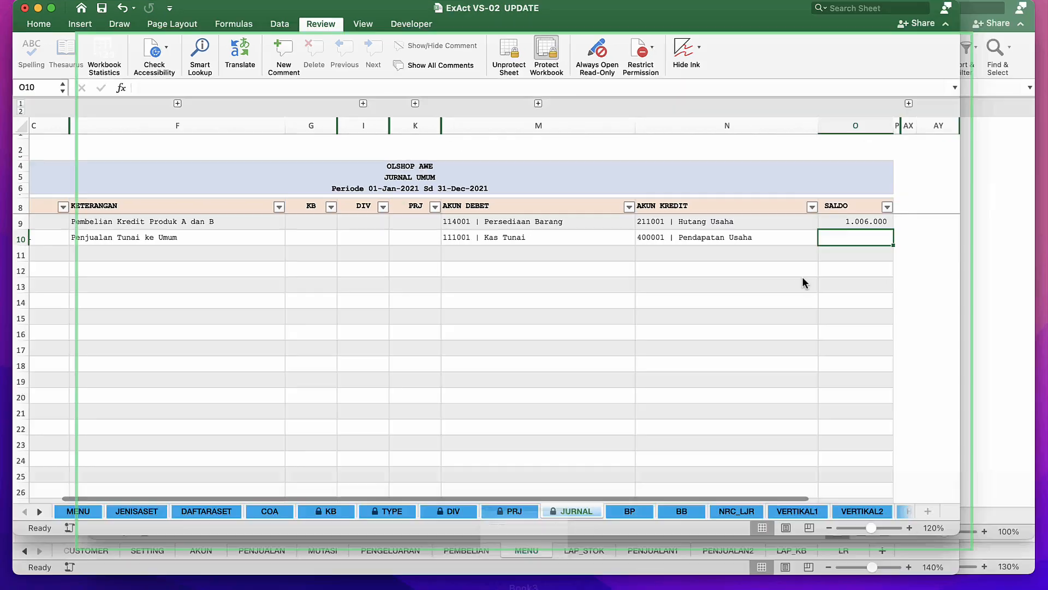
pyautogui.click(319, 331)
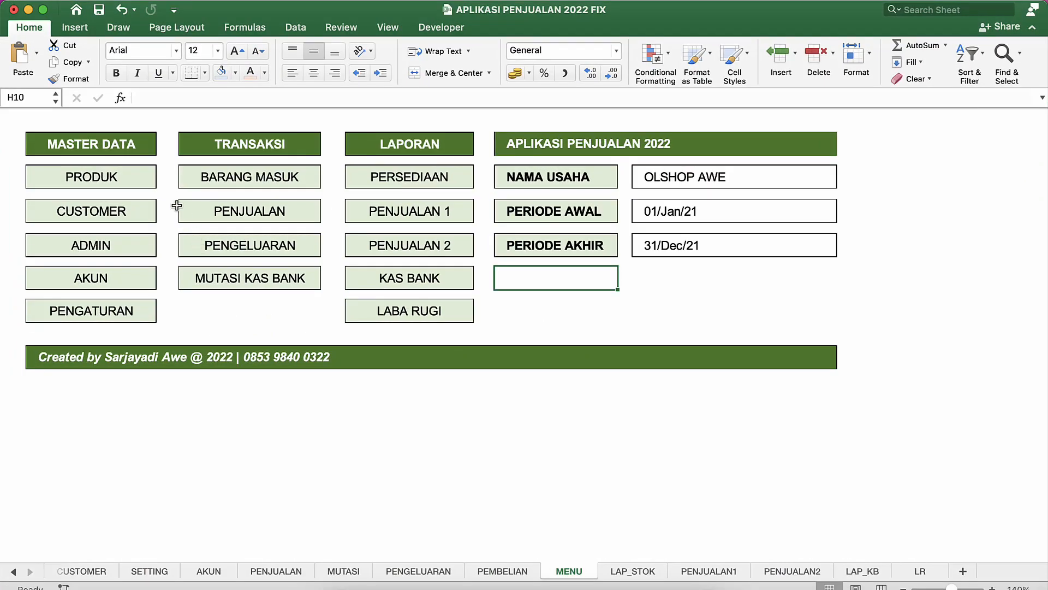
pyautogui.click(277, 209)
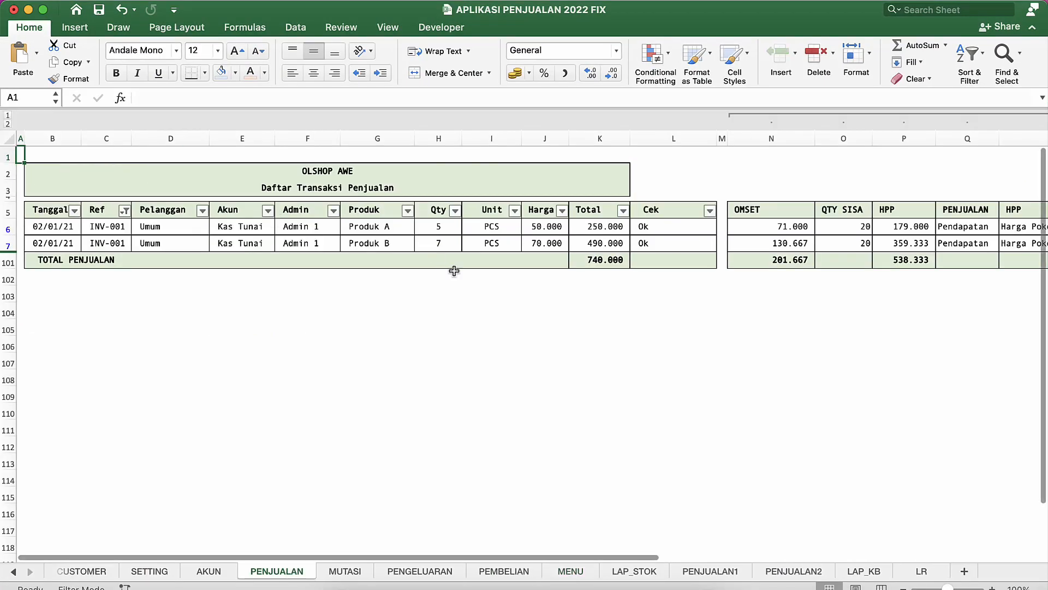
pyautogui.click(617, 259)
pyautogui.rightClick(617, 260)
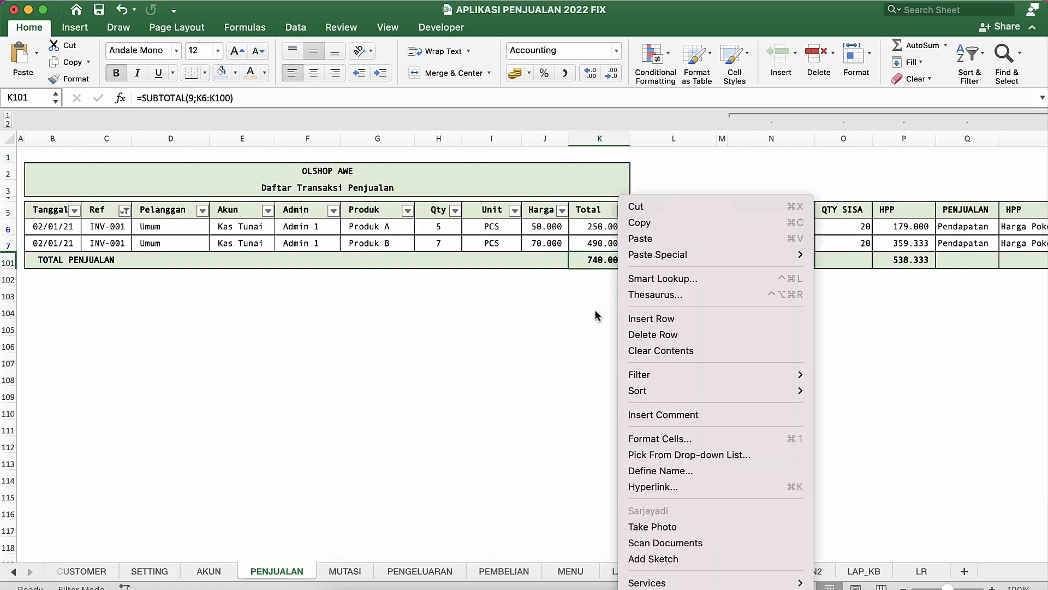
pyautogui.hotkey('ctrl', 'Up')
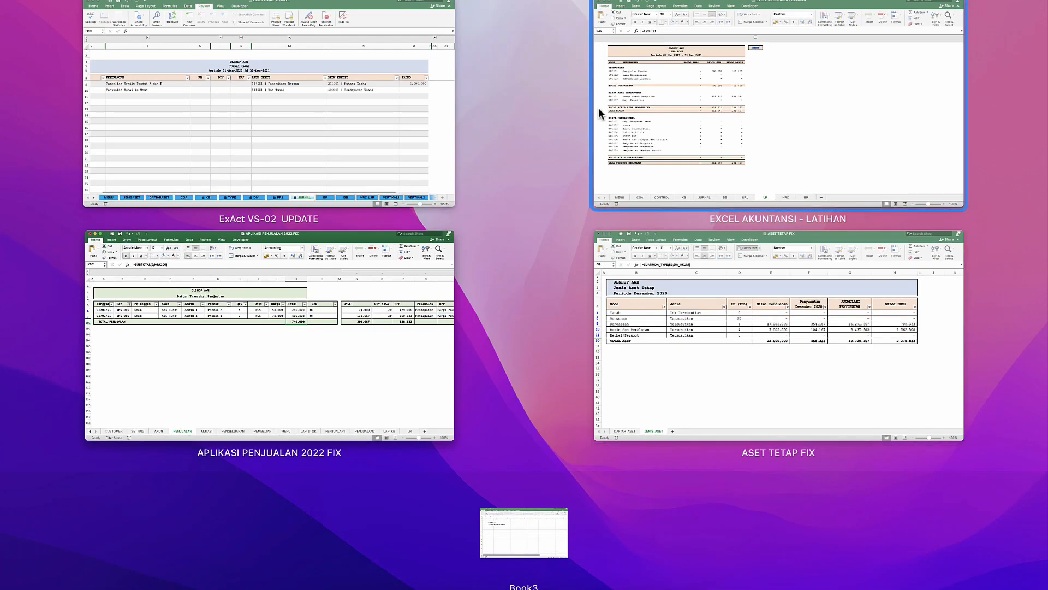
pyautogui.click(385, 117)
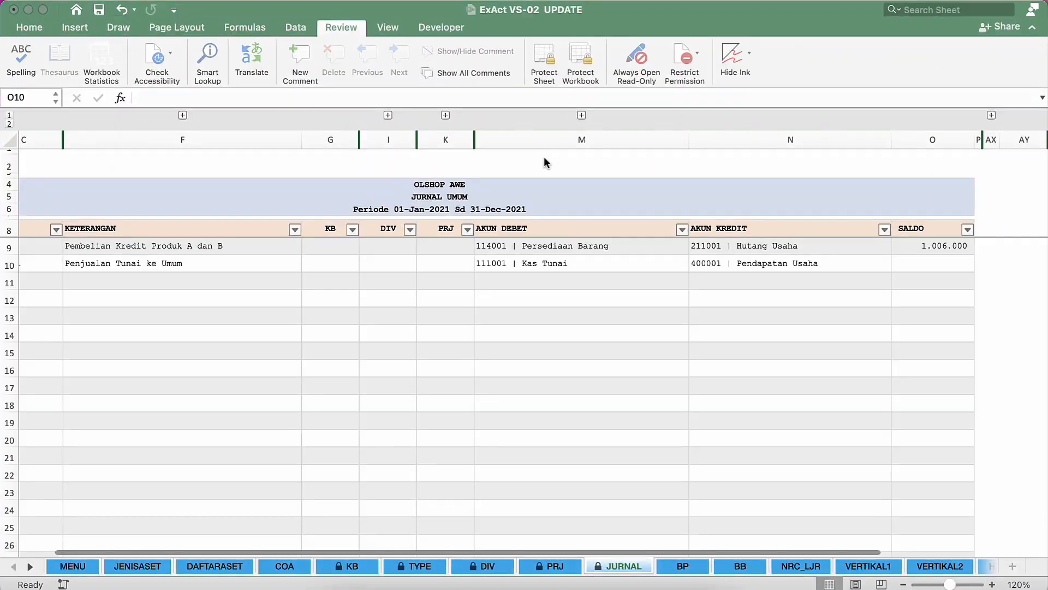
pyautogui.write('740000')
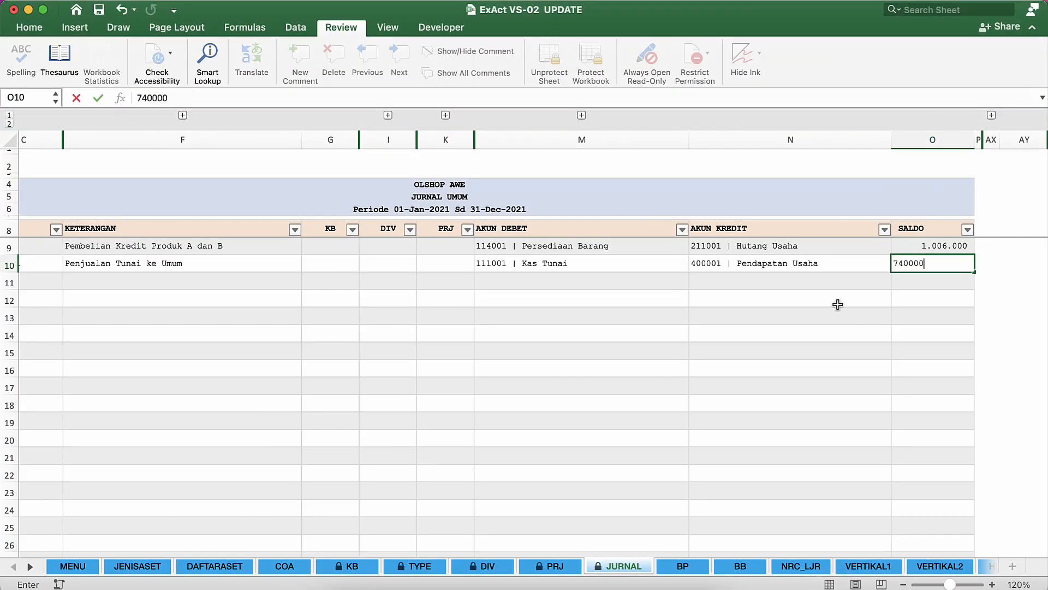
pyautogui.press('Return')
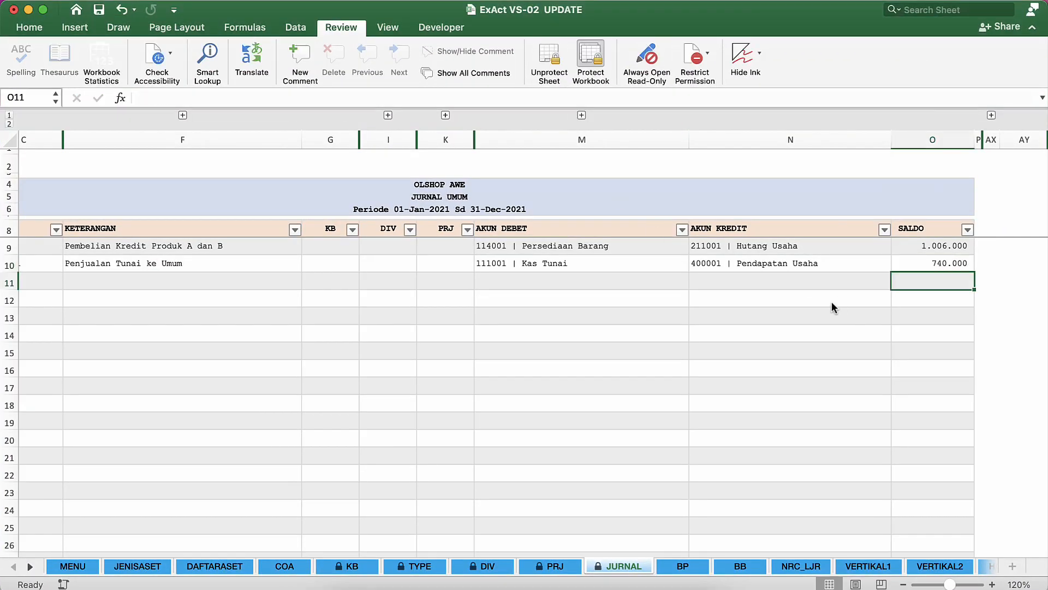
# Fill TANGGAL and REF from the INV-001 line into the row below and enter HPP as that row's KETERANGAN.
pyautogui.hscroll(-3, 265, 326)
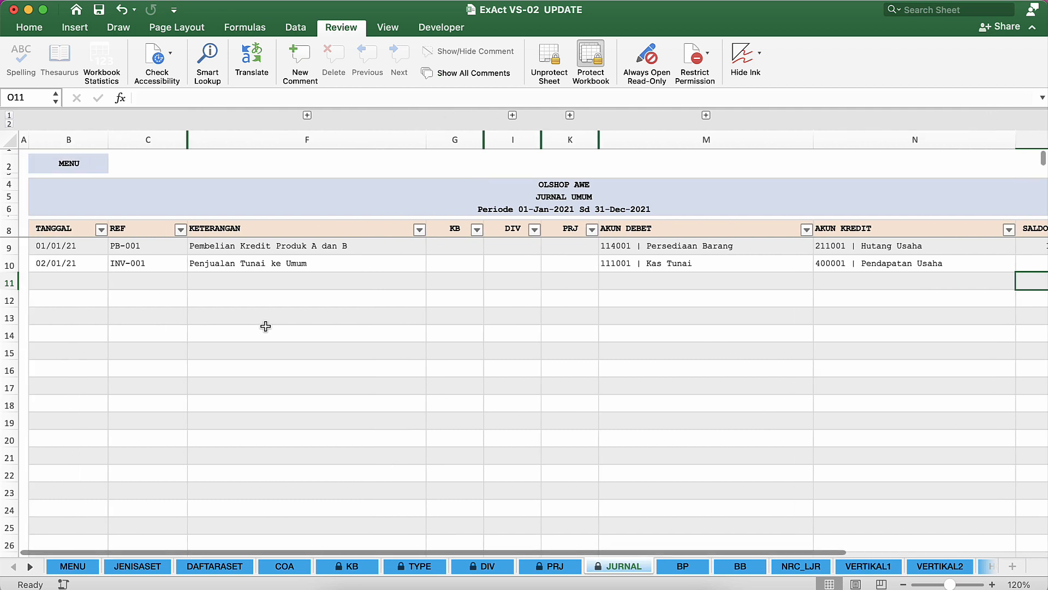
pyautogui.click(65, 281)
pyautogui.hotkey('shift', 'Right')
pyautogui.hotkey('shift', 'Right')
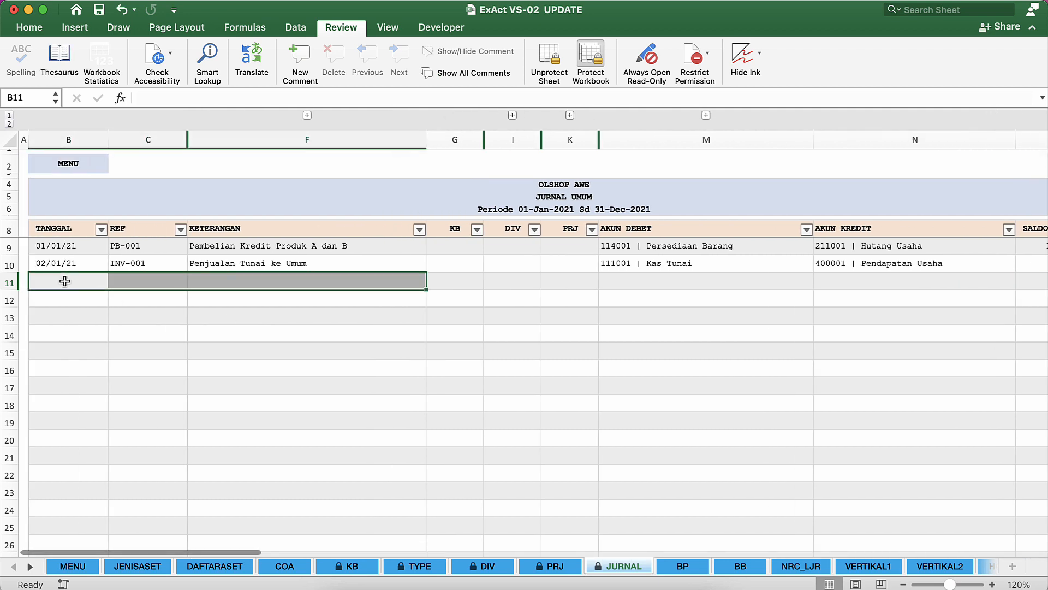
pyautogui.hotkey('shift', 'Left')
pyautogui.hotkey('ctrl', 'd')
pyautogui.press('Right')
pyautogui.press('Right')
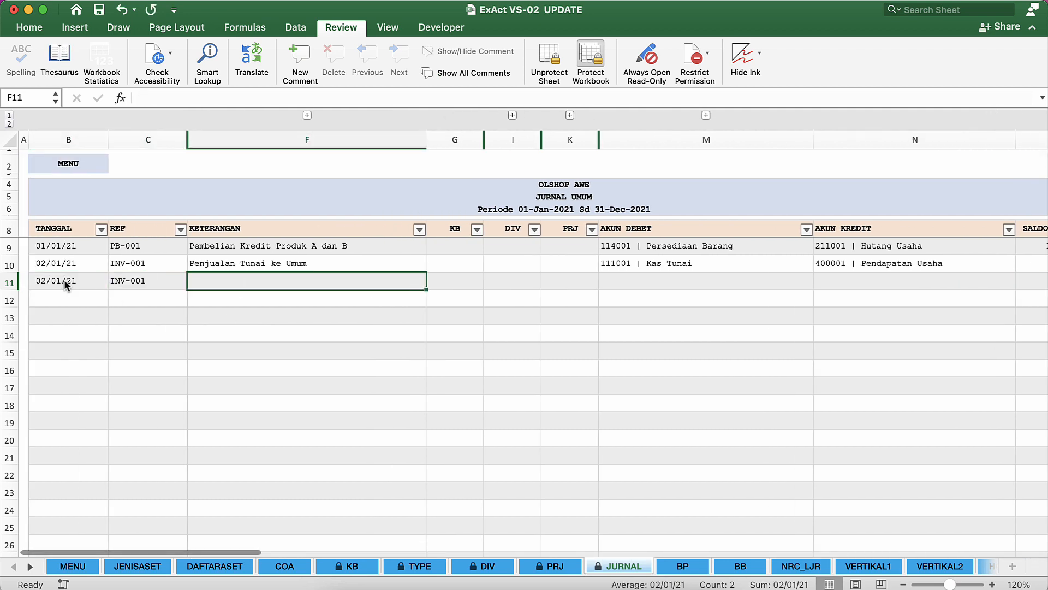
pyautogui.write('HPP')
pyautogui.press('Return')
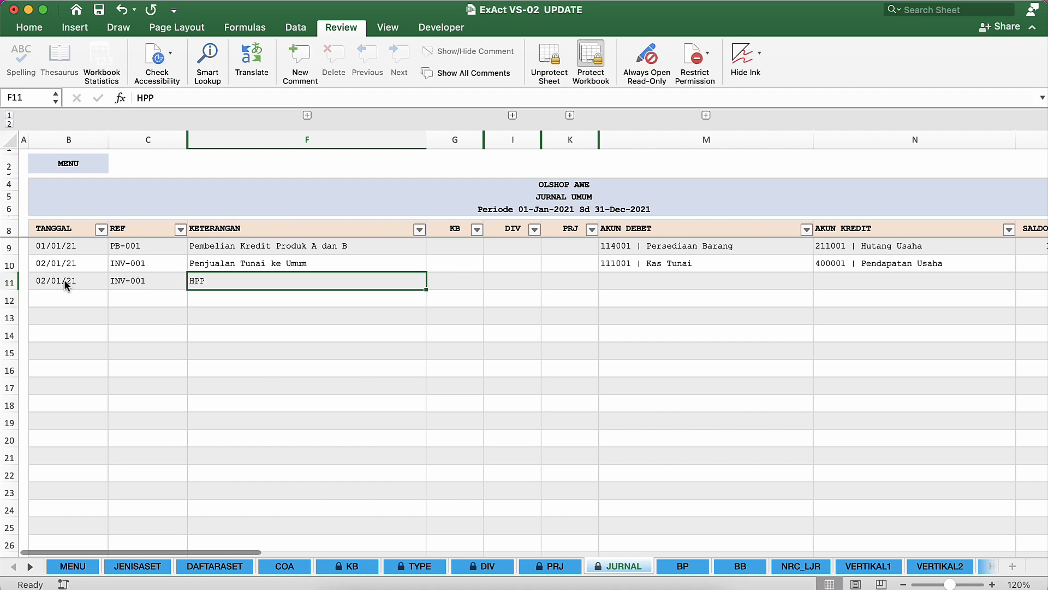
# Copy the PB-001 line's AKUN DEBET, 114001 | Persediaan Barang, into the HPP line's AKUN KREDIT.
pyautogui.press('Right')
pyautogui.press('Right')
pyautogui.press('Right')
pyautogui.press('Right')
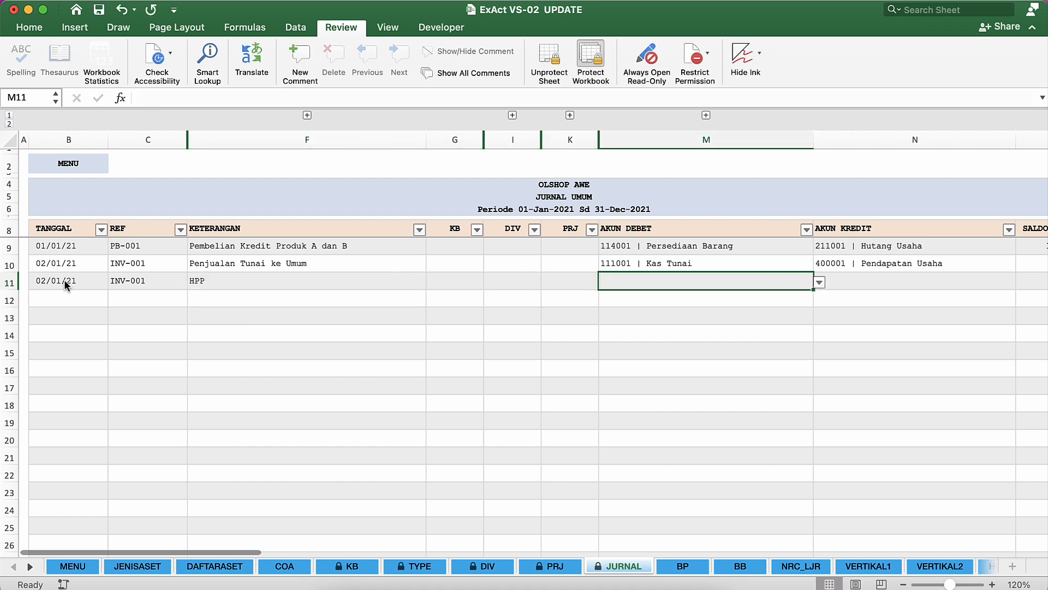
pyautogui.write('Per')
pyautogui.press('Up')
pyautogui.press('Up')
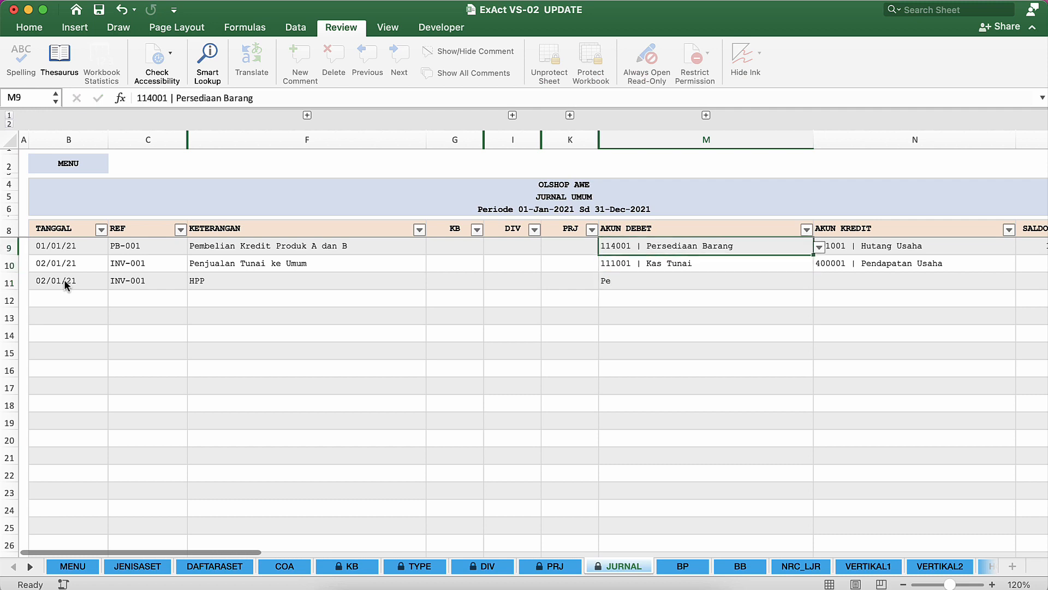
pyautogui.press('super+c')
pyautogui.press('Down')
pyautogui.press('Down')
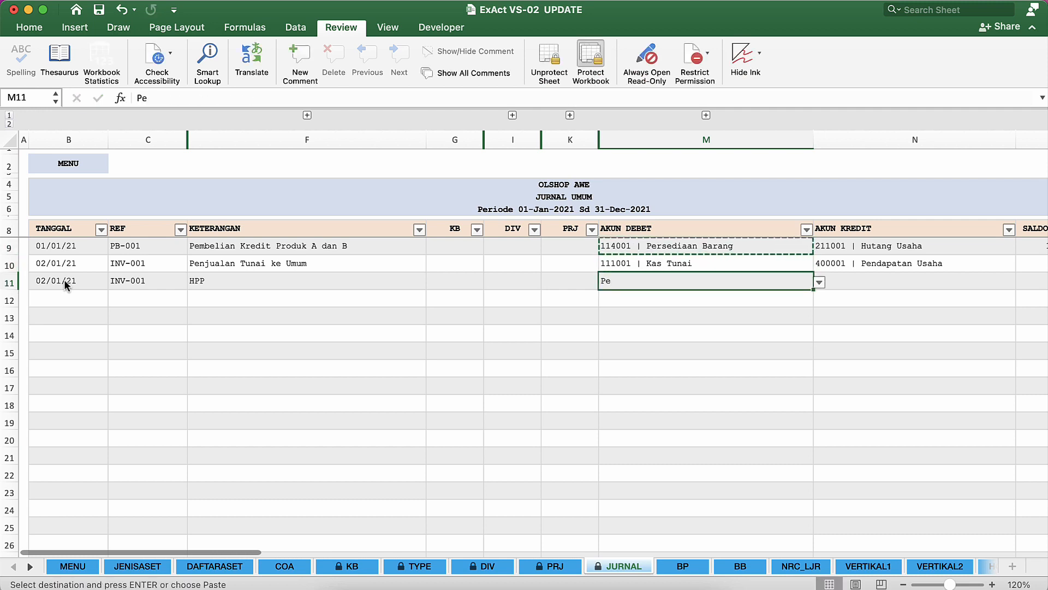
pyautogui.press('Right')
pyautogui.press('Return')
# Try to look up the HPP line's AKUN DEBET with the search word Harga.
pyautogui.press('Left')
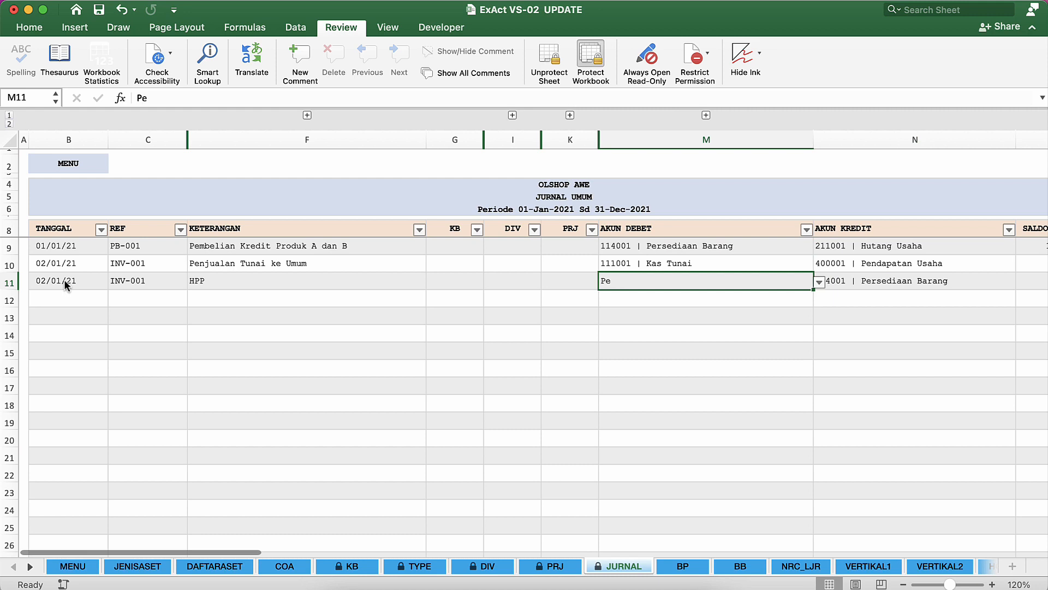
pyautogui.write('Harga')
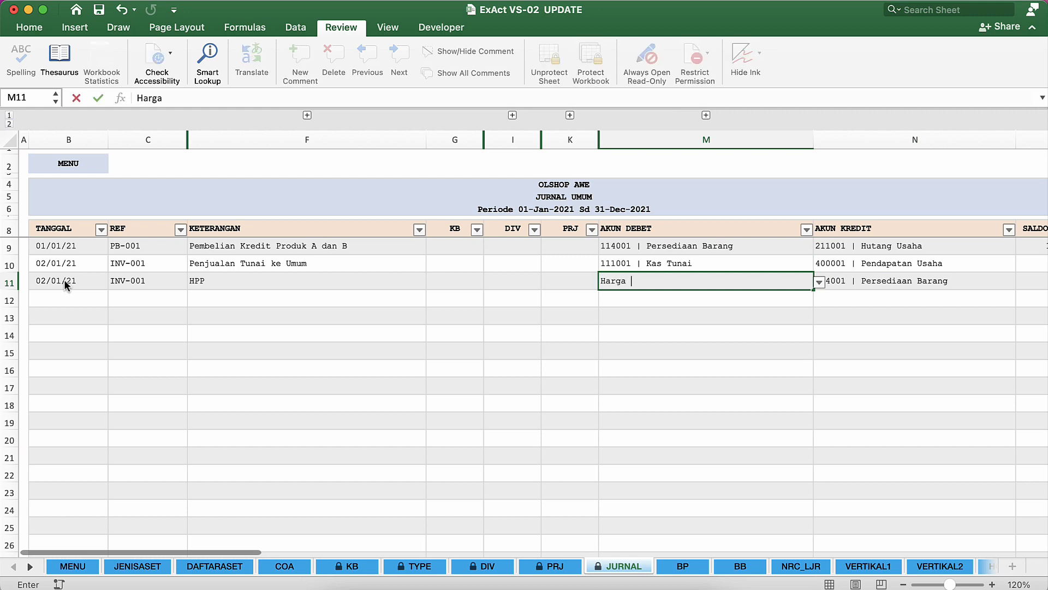
pyautogui.press('Return')
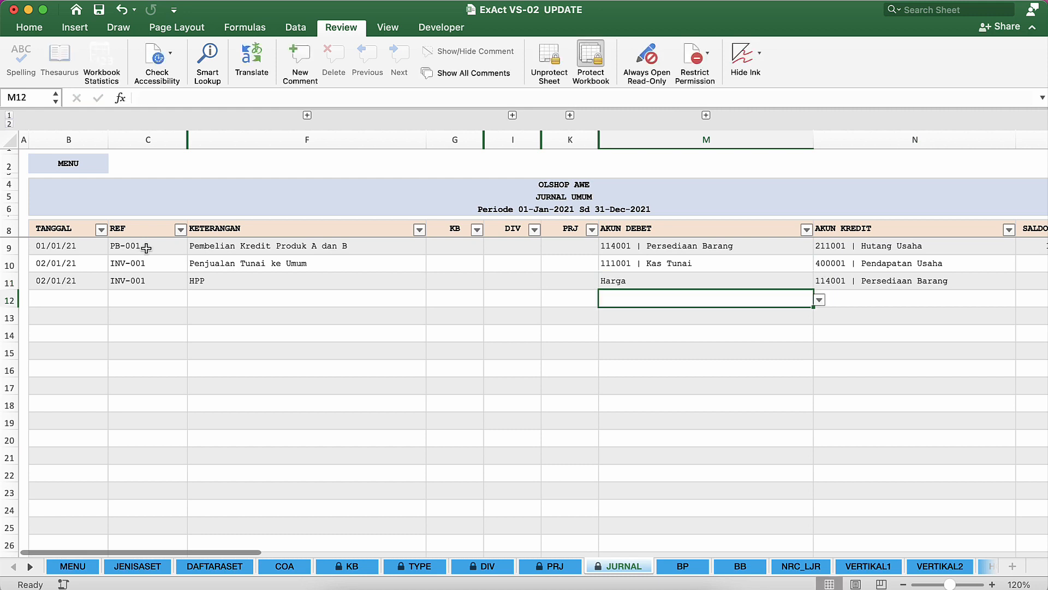
pyautogui.click(676, 281)
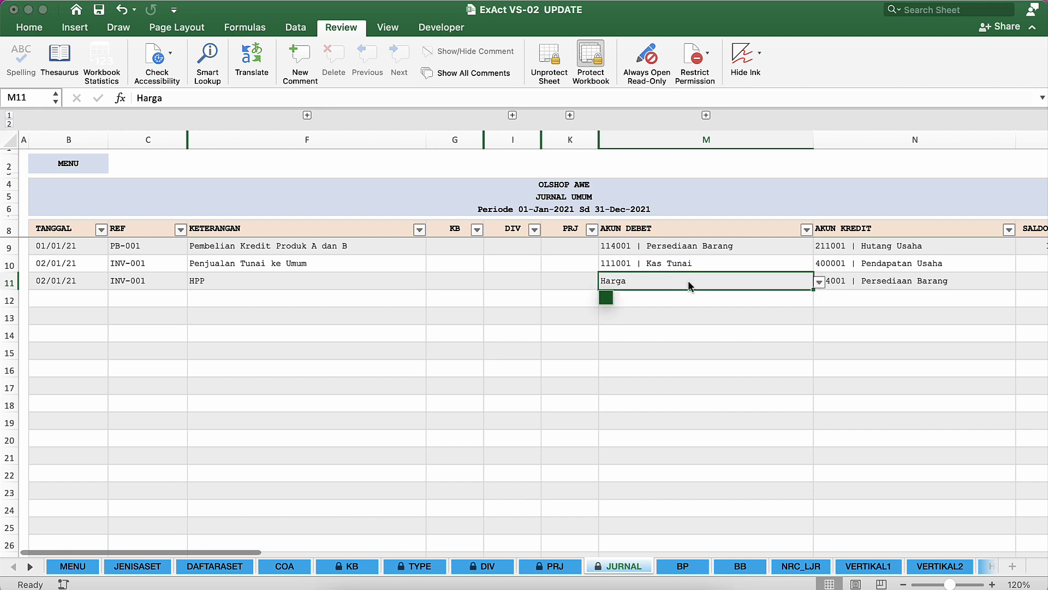
# Find the cost-of-sales account name under BIAYA ATAS PENDAPATAN in the COA sheet.
pyautogui.click(285, 566)
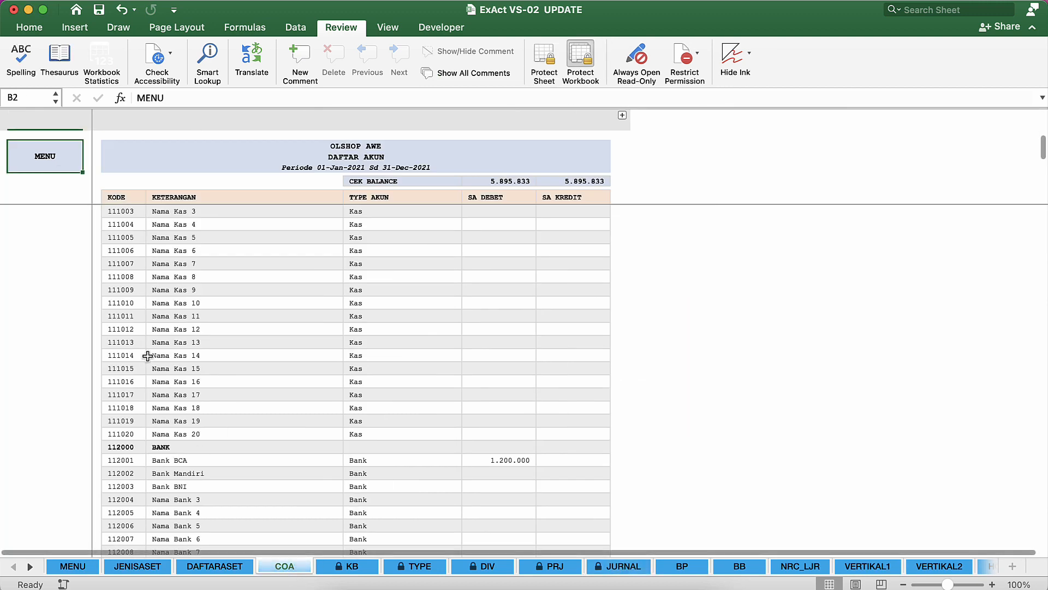
pyautogui.scroll(-20, 148, 356)
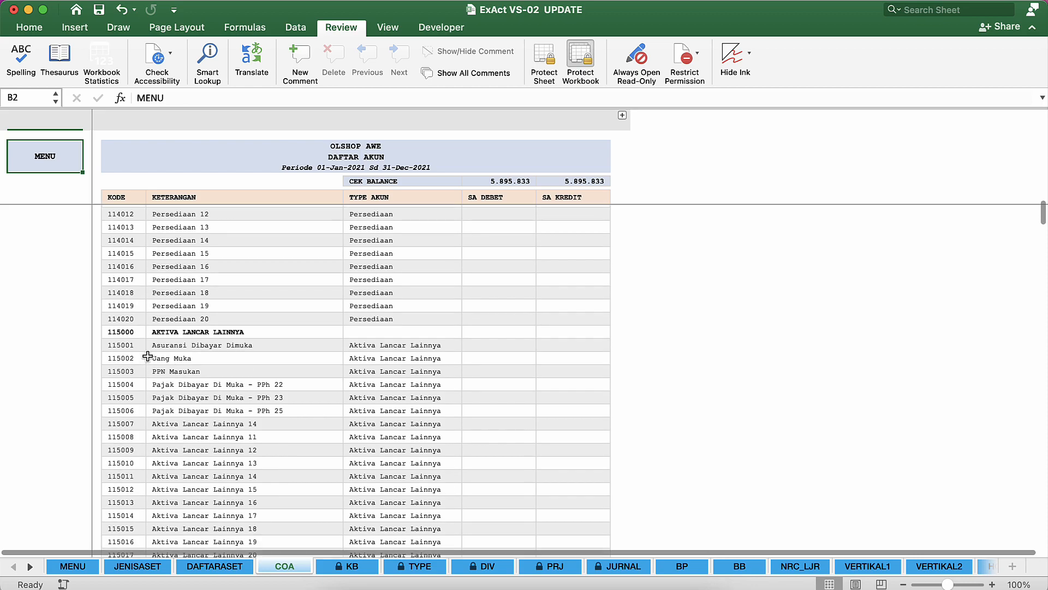
pyautogui.scroll(-20, 147, 356)
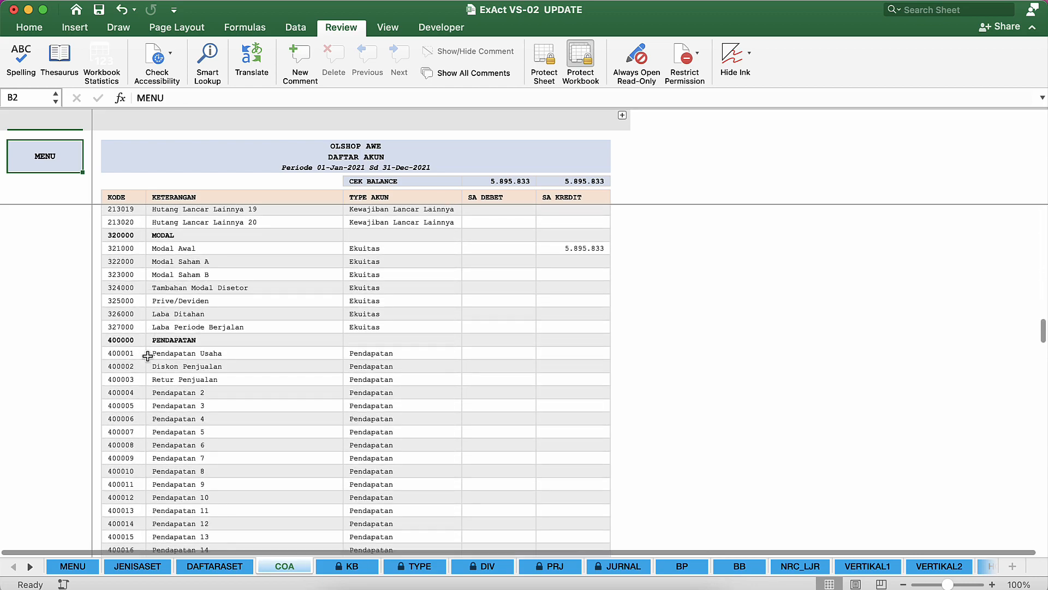
pyautogui.scroll(-20, 147, 356)
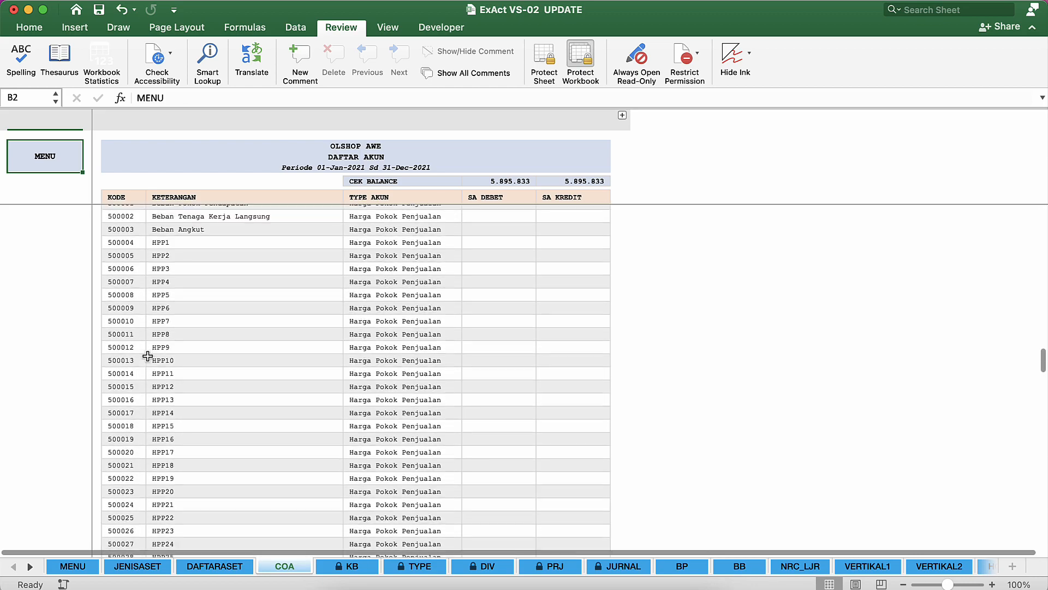
pyautogui.scroll(4, 147, 356)
pyautogui.click(179, 310)
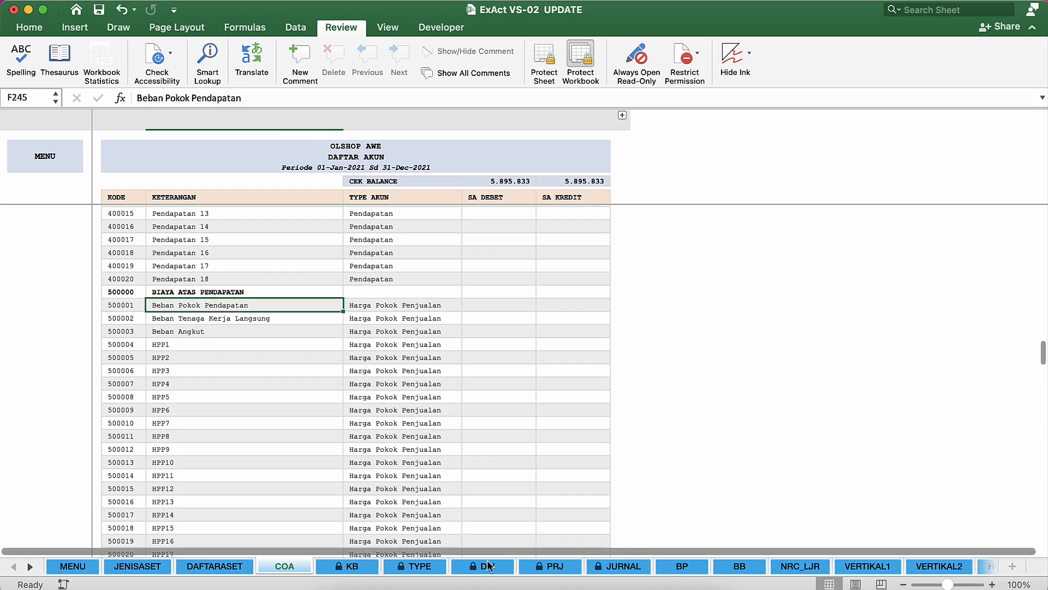
# Look up Beban Pokok in the HPP journal line's AKUN DEBET and choose 500001 | Beban Pokok Pendapatan.
pyautogui.click(622, 567)
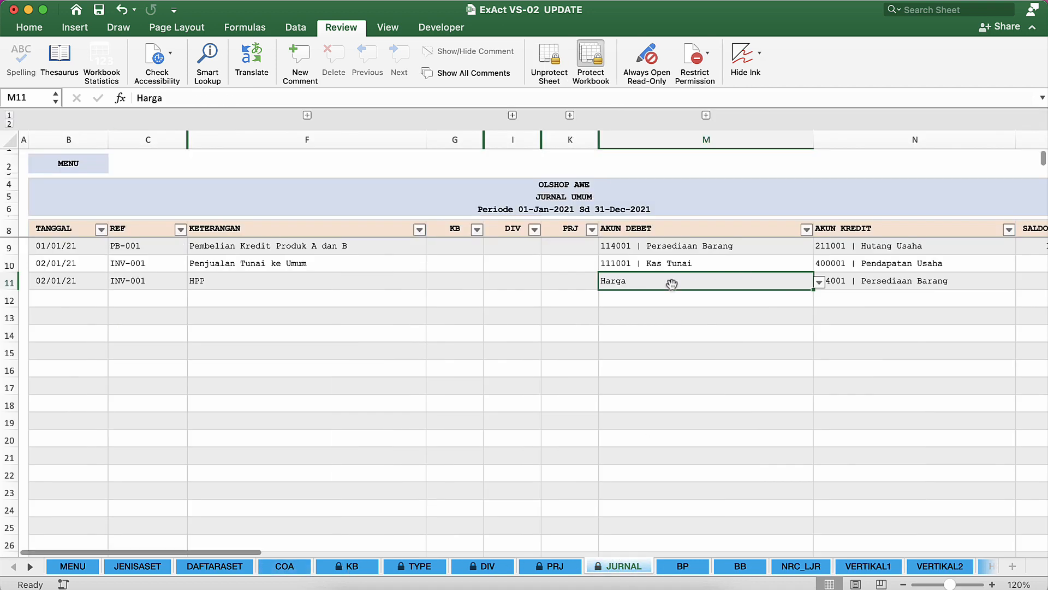
pyautogui.write('Beban')
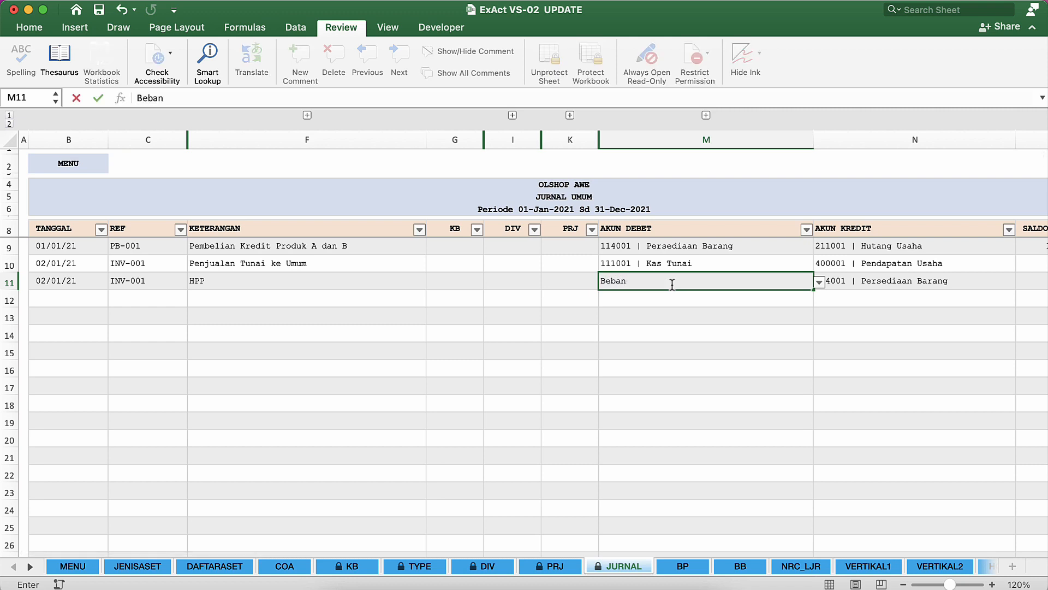
pyautogui.write(' Pokok')
pyautogui.press('Return')
pyautogui.click(761, 276)
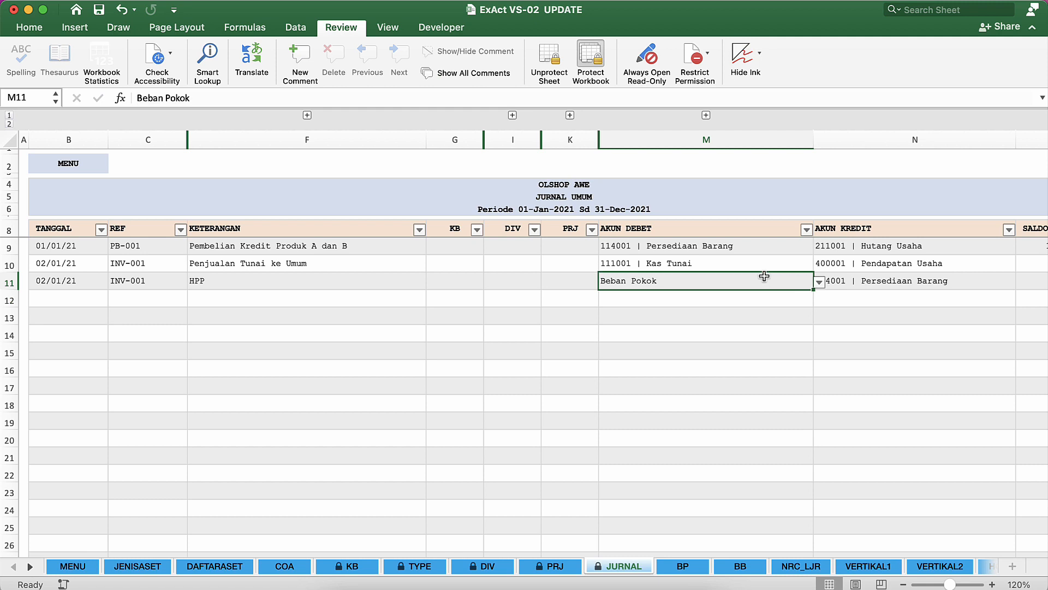
pyautogui.click(819, 283)
pyautogui.click(708, 297)
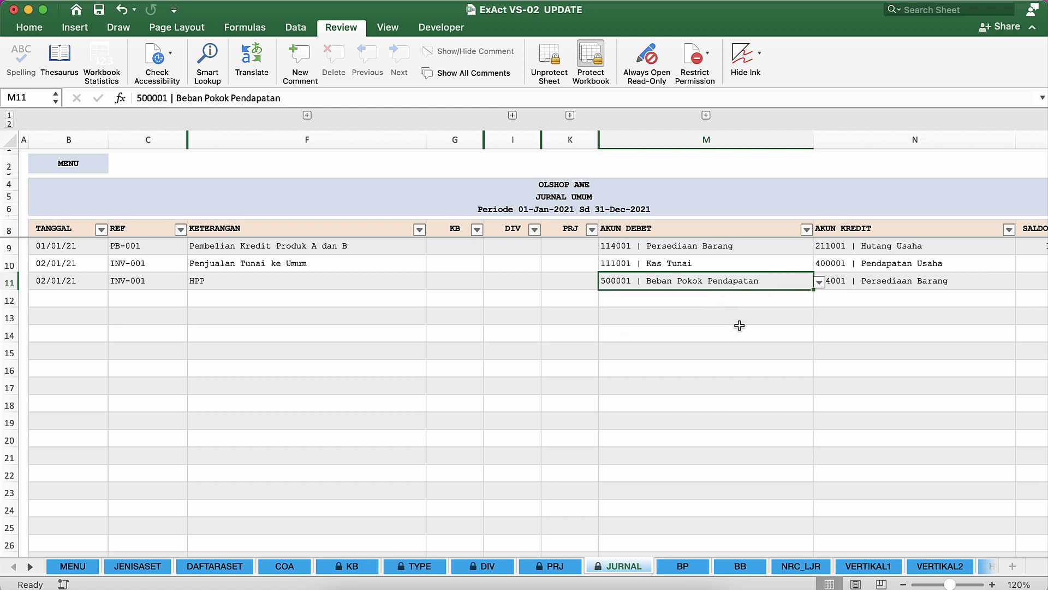
# Switch to APLIKASI PENJUALAN 2022 FIX from the HPP line's empty SALDO cell and copy the HPP column total in the PENJUALAN sheet.
pyautogui.hscroll(3, 740, 325)
pyautogui.click(910, 283)
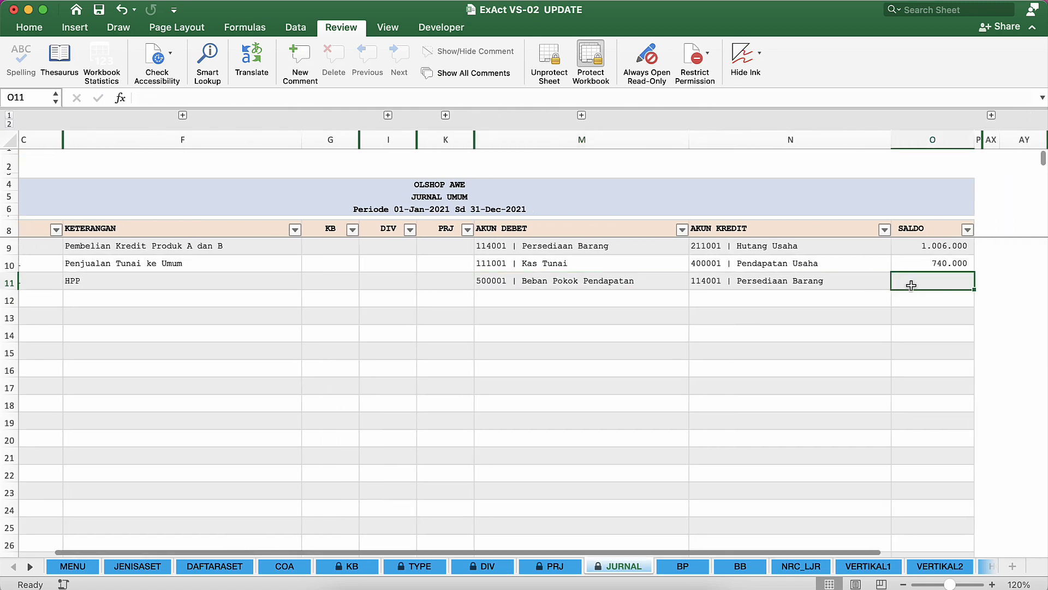
pyautogui.hotkey('ctrl', 'Up')
pyautogui.click(282, 288)
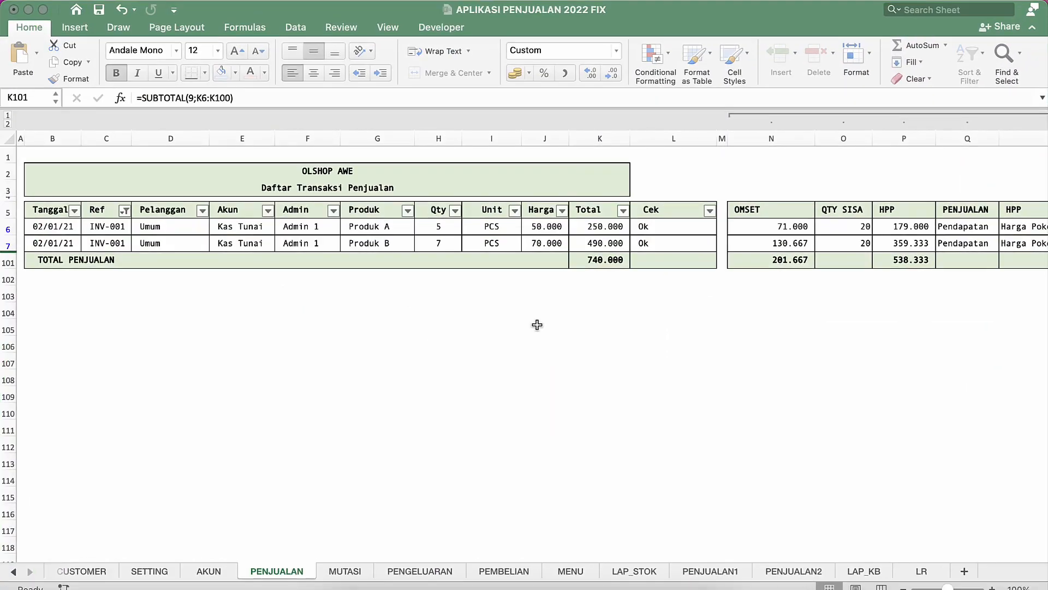
pyautogui.click(914, 261)
pyautogui.rightClick(913, 260)
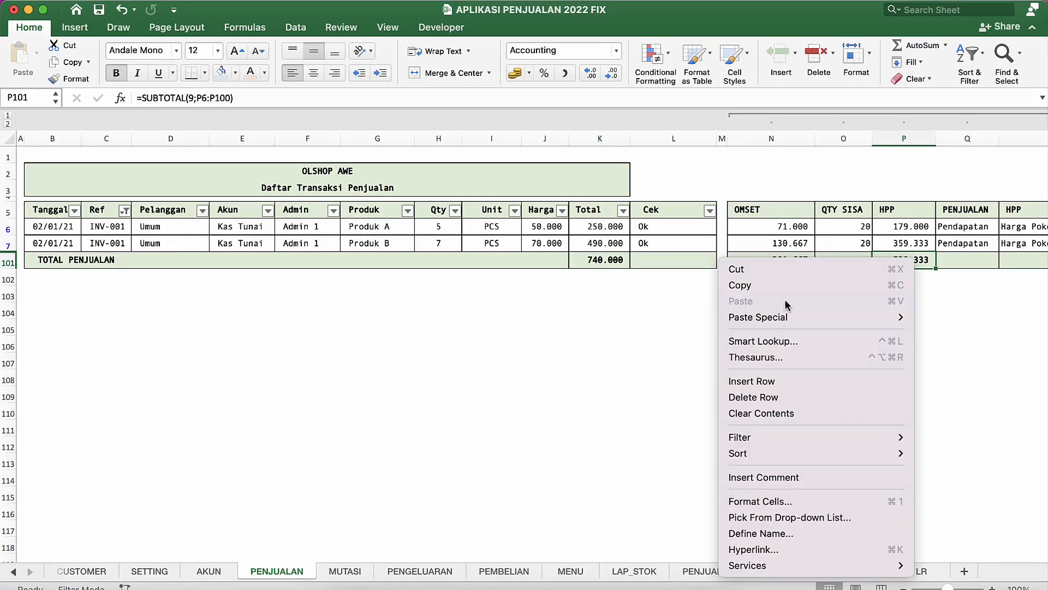
pyautogui.click(765, 284)
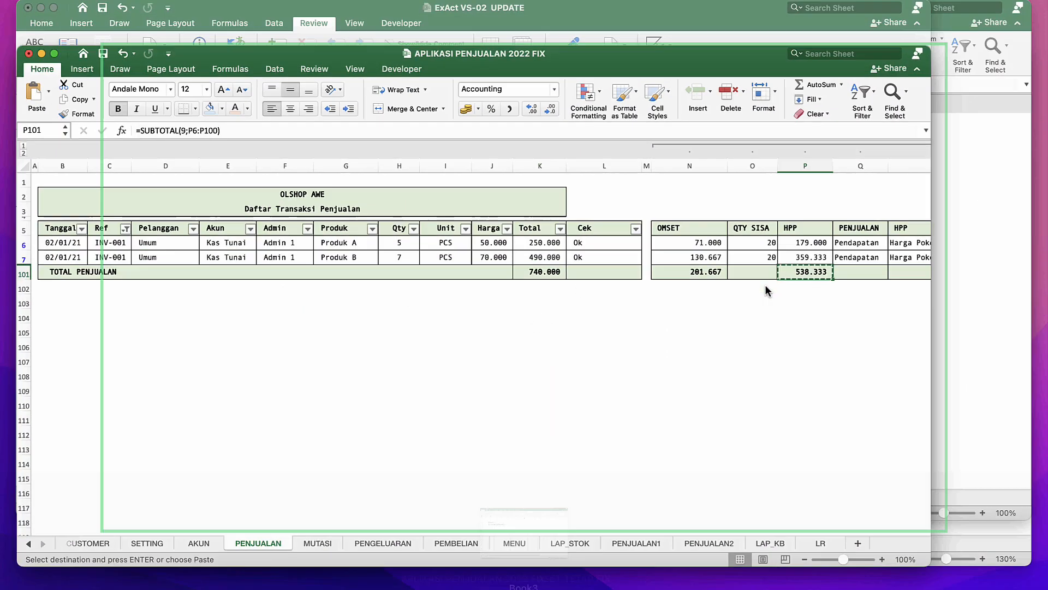
# Switch to ExAct VS-02 UPDATE and paste the copied HPP total as values only into the HPP line's SALDO cell.
pyautogui.hotkey('ctrl', 'Up')
pyautogui.click(313, 147)
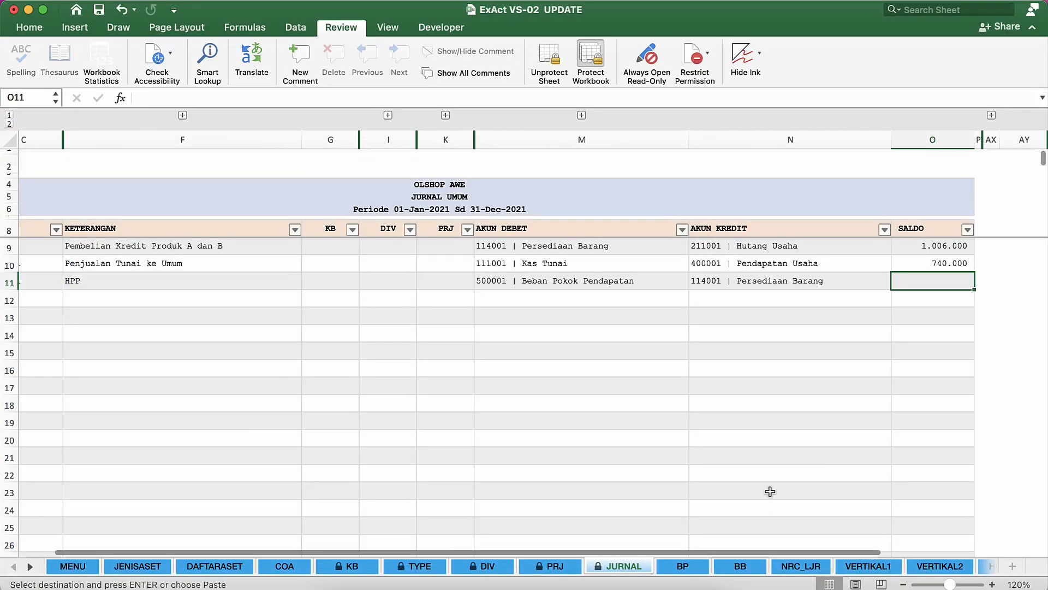
pyautogui.rightClick(913, 281)
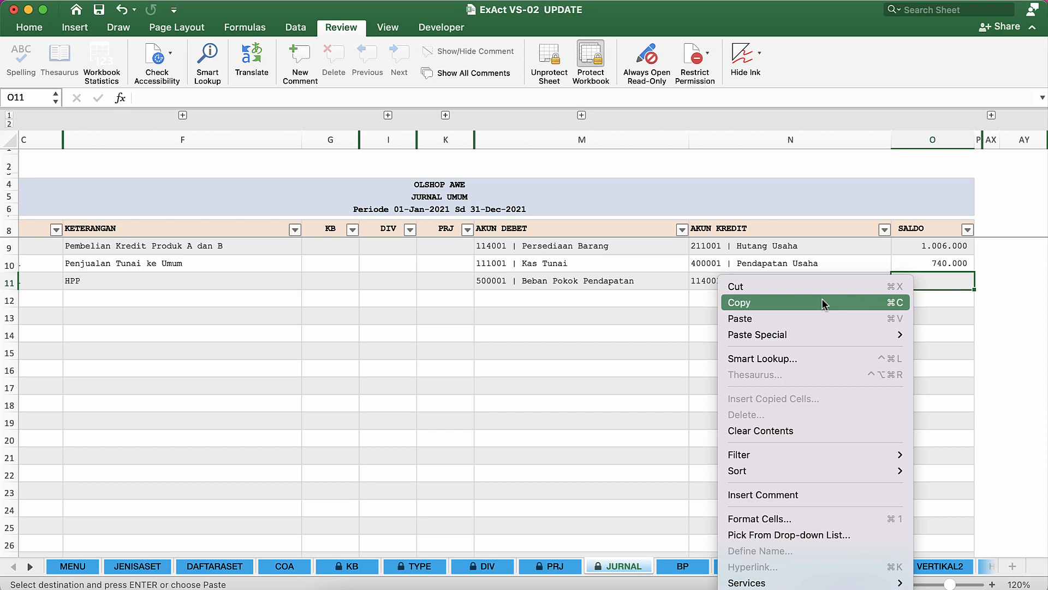
pyautogui.moveTo(798, 334)
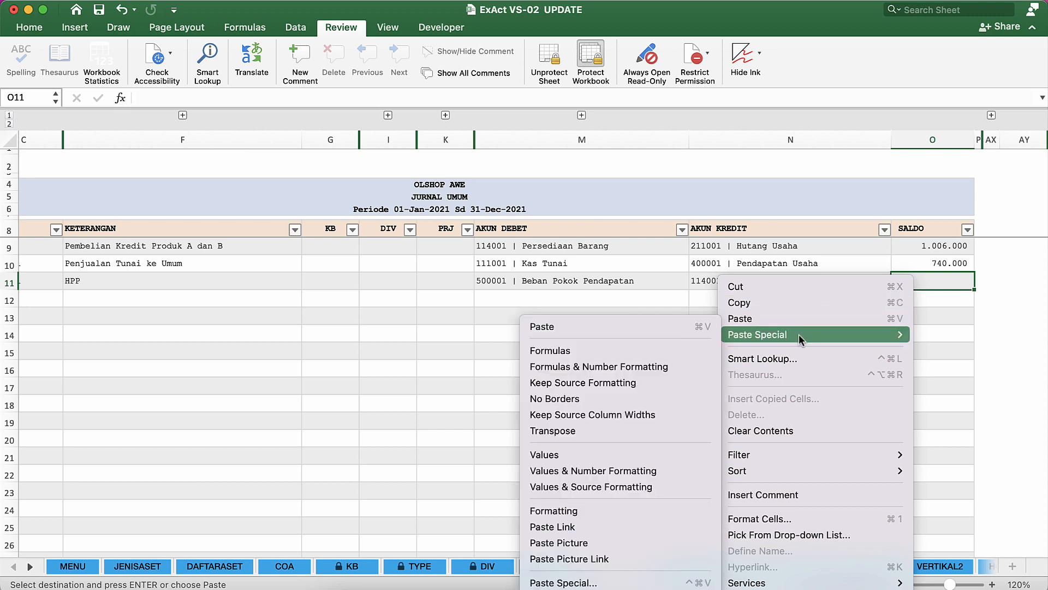
pyautogui.click(545, 454)
pyautogui.click(634, 374)
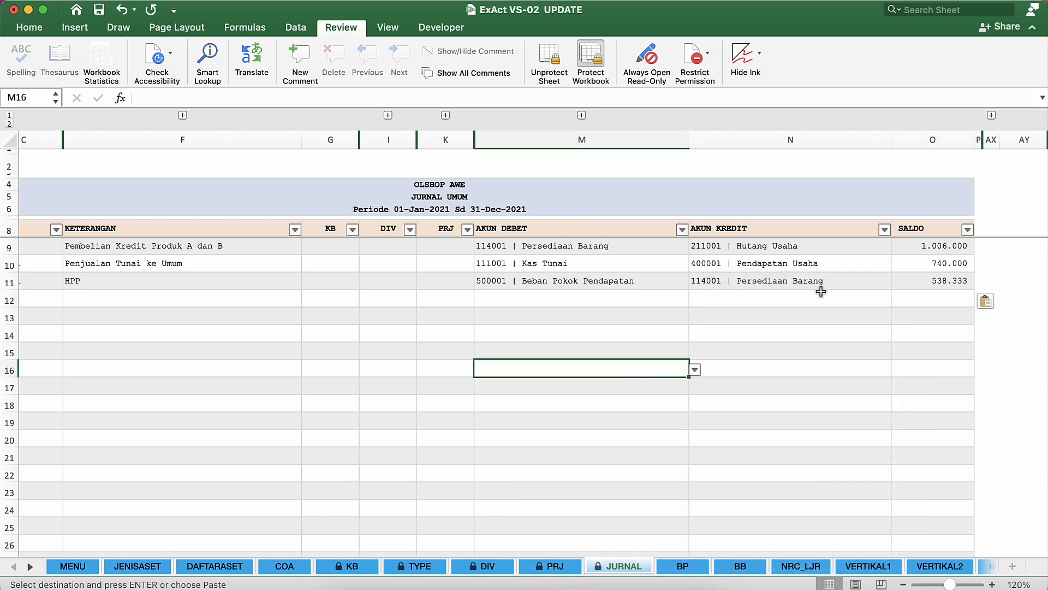
pyautogui.click(693, 299)
pyautogui.click(509, 294)
pyautogui.click(241, 269)
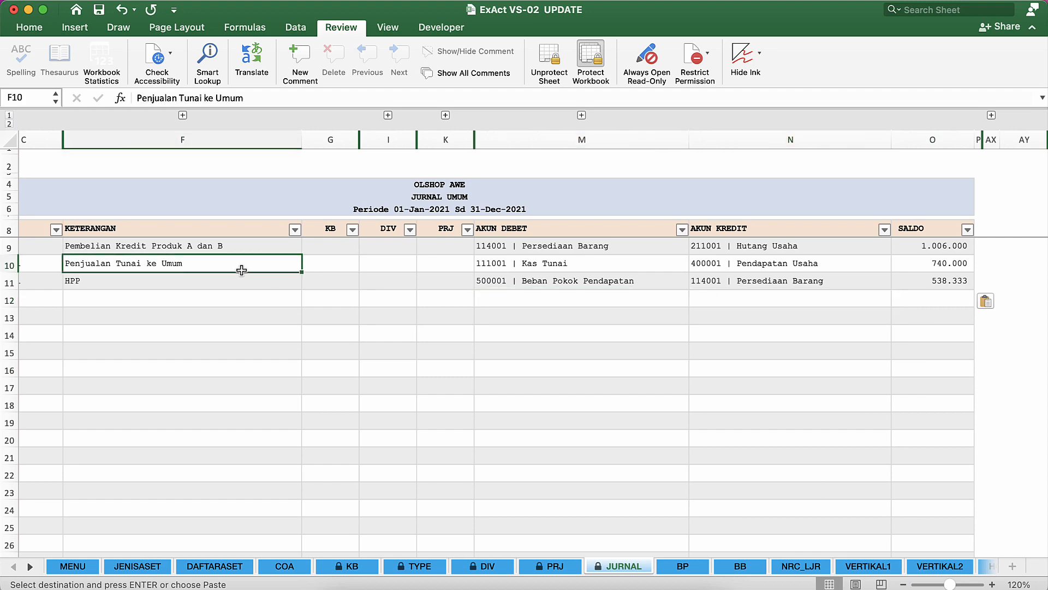
pyautogui.hscroll(-5, 241, 270)
pyautogui.click(50, 296)
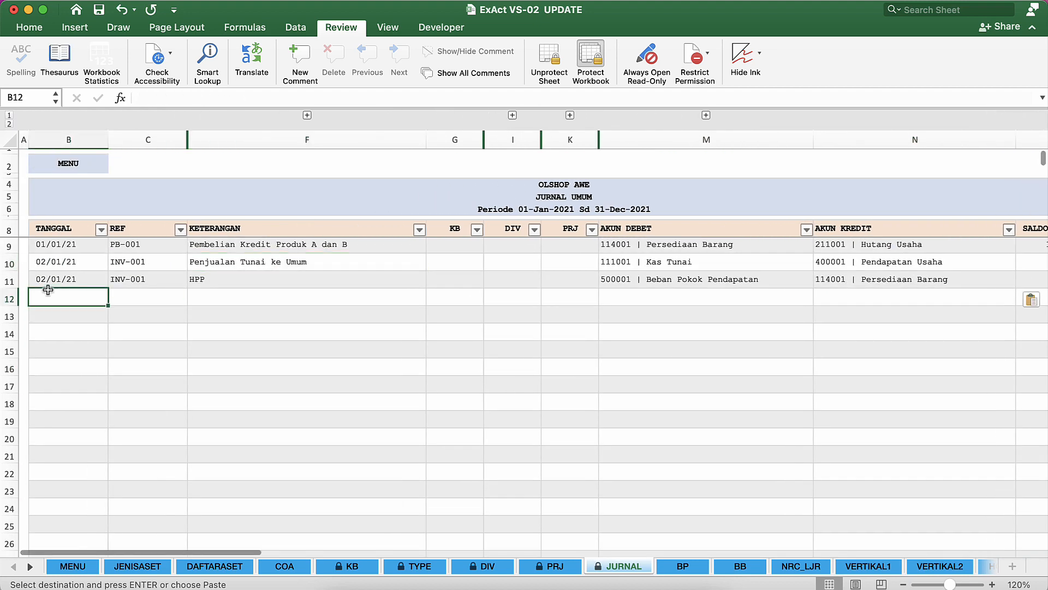
pyautogui.click(295, 310)
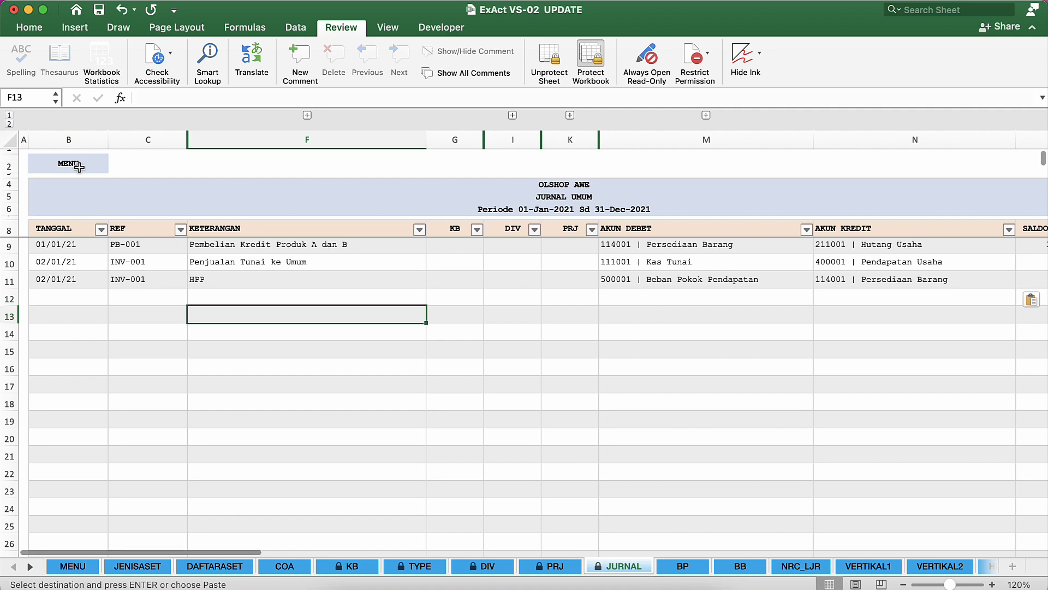
# Open the Laba Rugi report and filter its rows to show only FILTER value 1.
pyautogui.click(68, 165)
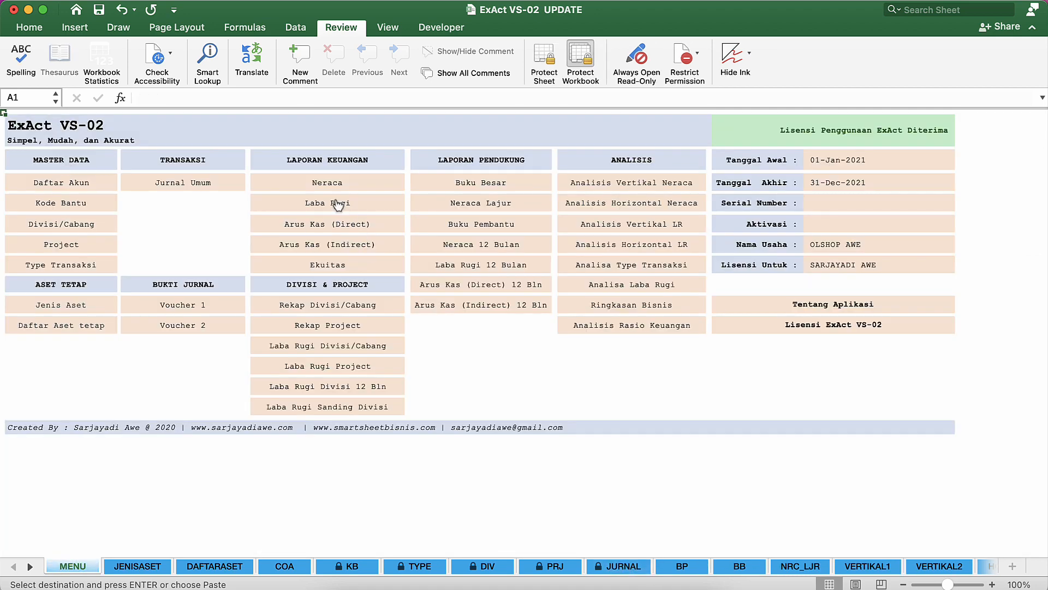
pyautogui.click(338, 205)
pyautogui.click(445, 381)
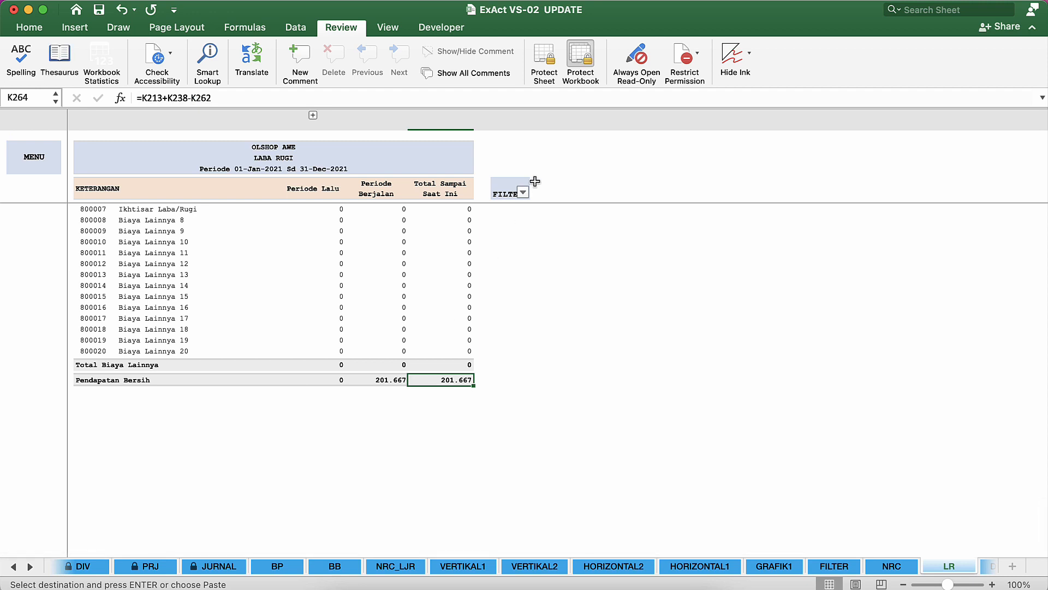
pyautogui.click(523, 195)
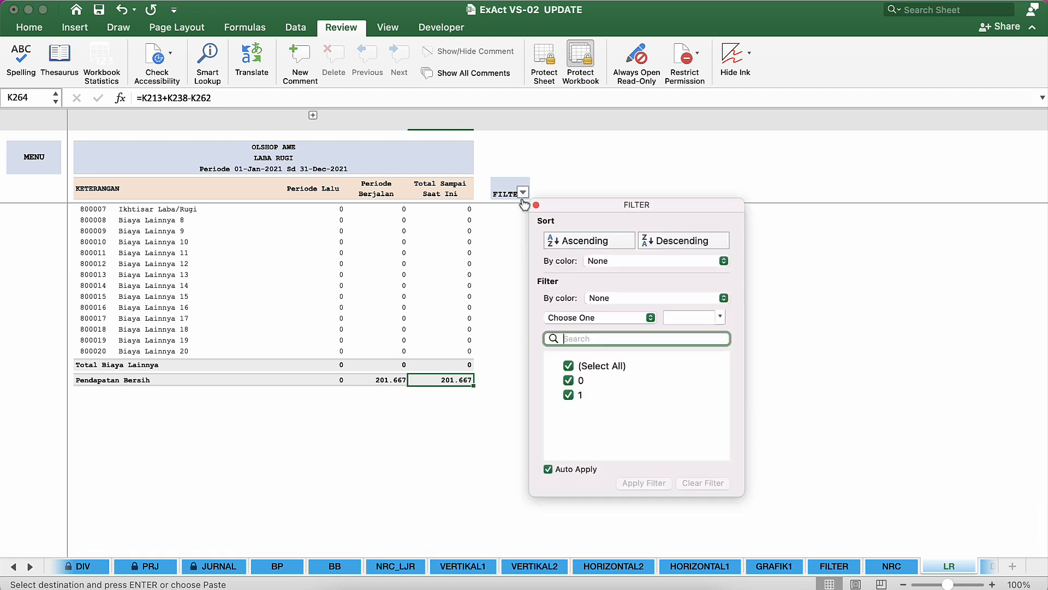
pyautogui.click(567, 379)
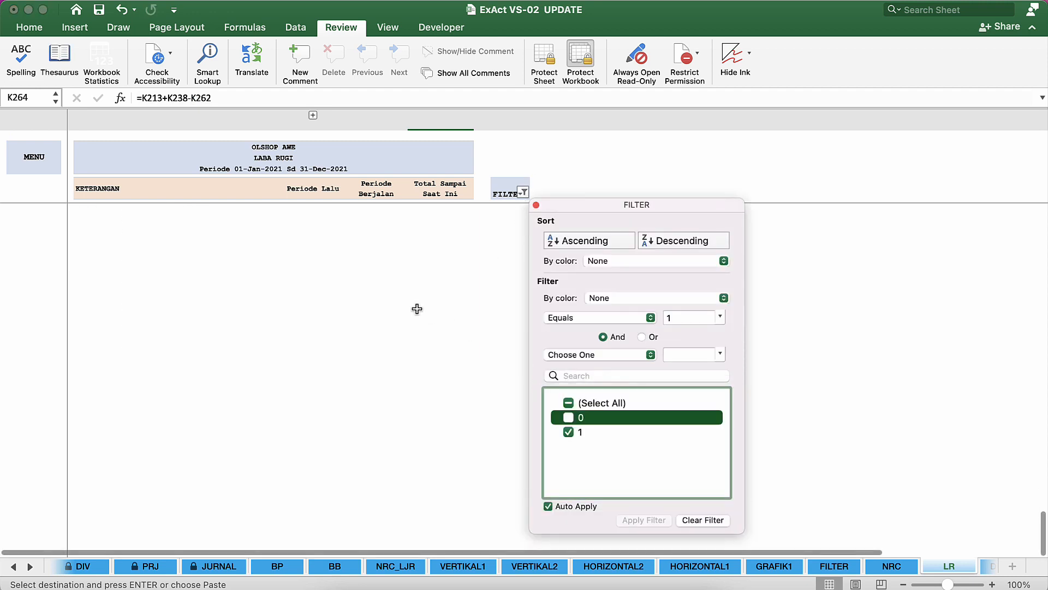
pyautogui.click(417, 309)
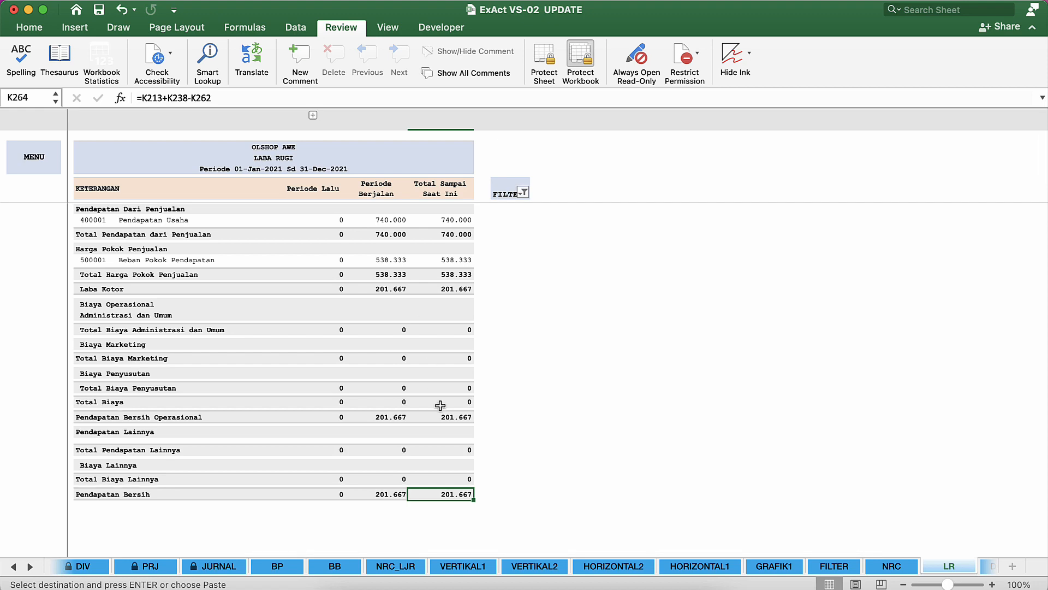
# Review the Laba Rugi report from sales revenue and Harga Pokok Penjualan down to Pendapatan Bersih.
pyautogui.click(440, 403)
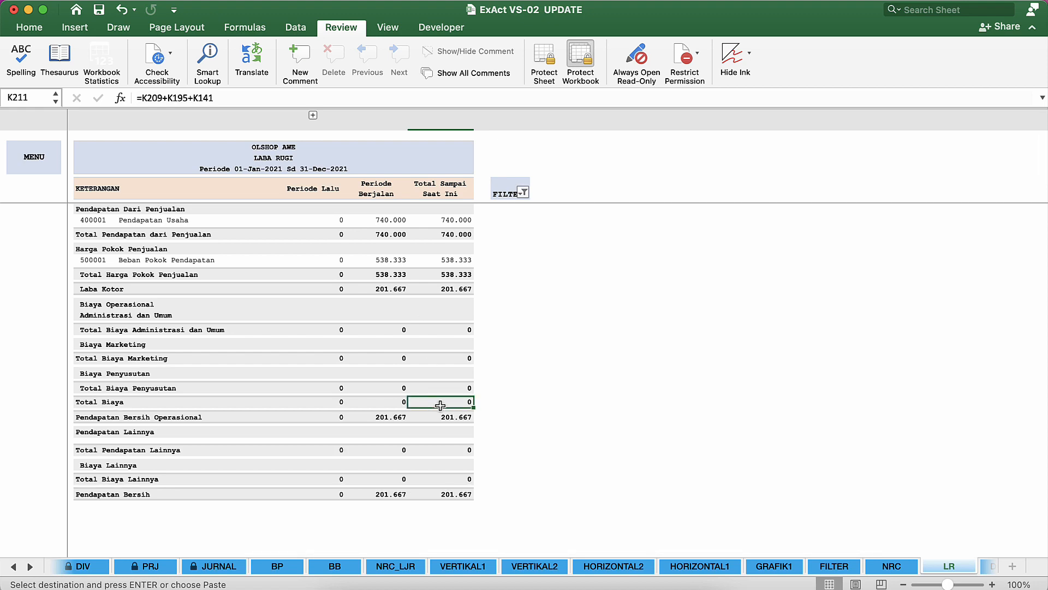
pyautogui.scroll(6, 440, 405)
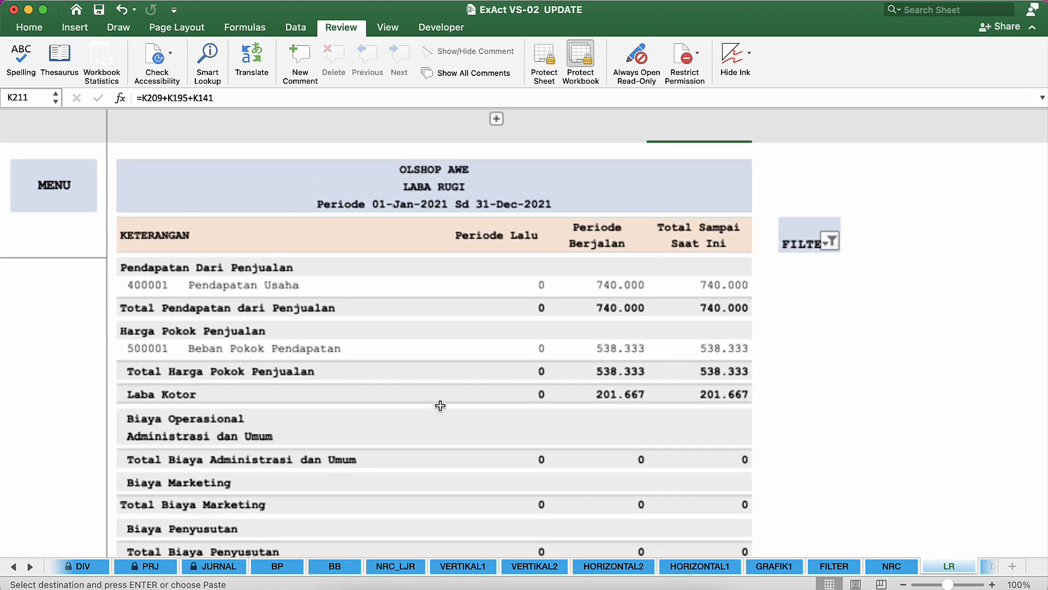
pyautogui.scroll(-3, 440, 405)
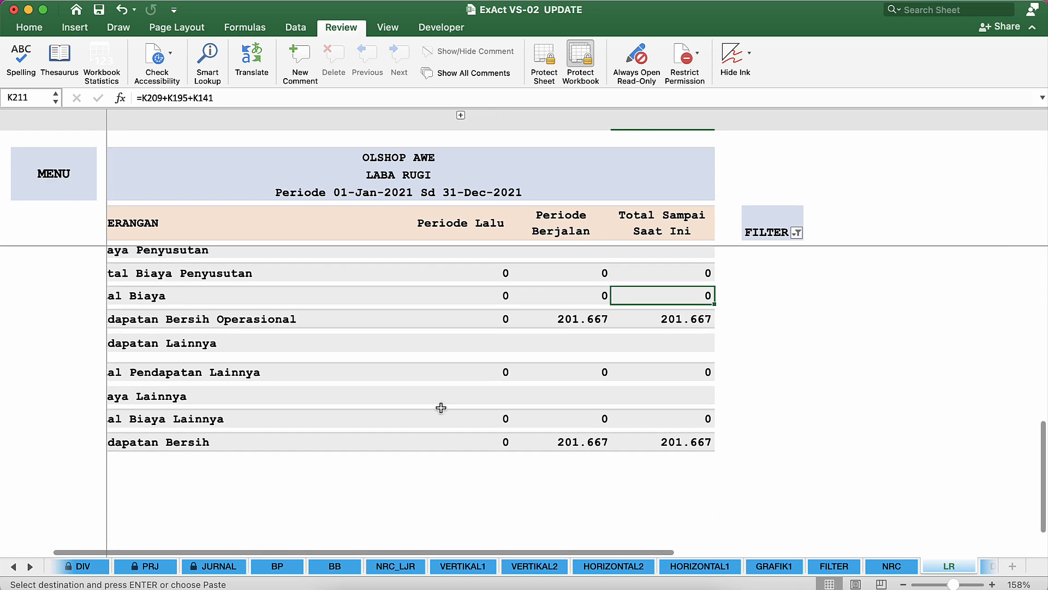
pyautogui.scroll(-2, 440, 405)
pyautogui.scroll(5, 444, 412)
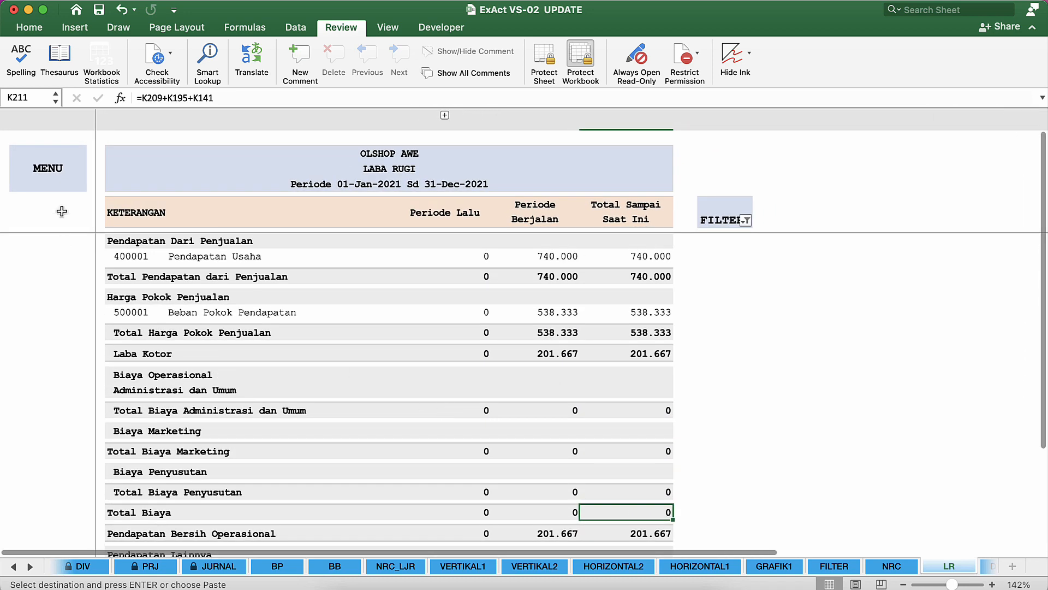
# Return to the Jurnal Umum and select an empty KETERANGAN cell below the HPP line.
pyautogui.click(53, 173)
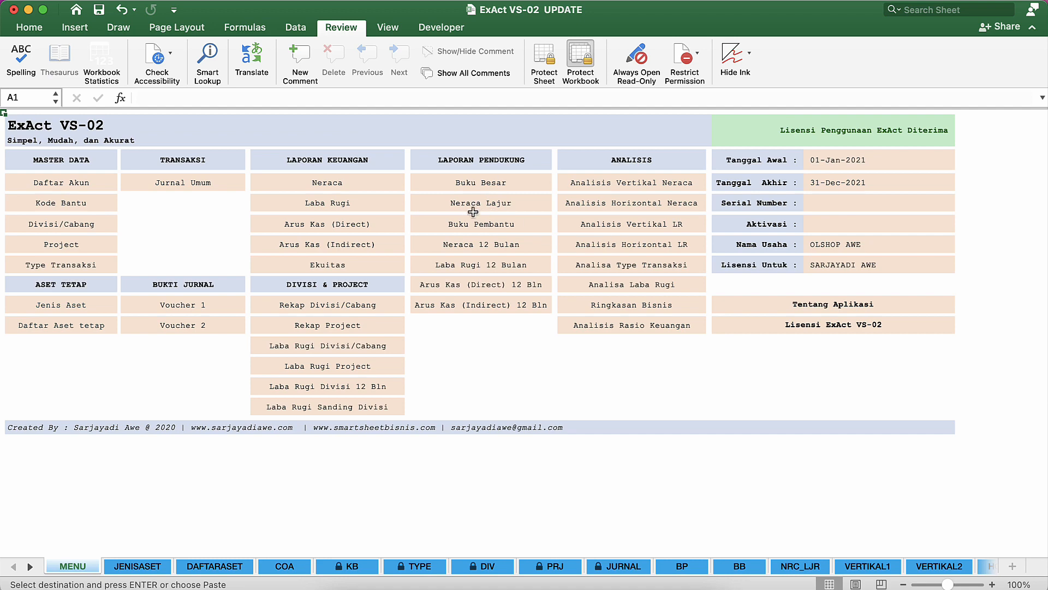
pyautogui.click(489, 325)
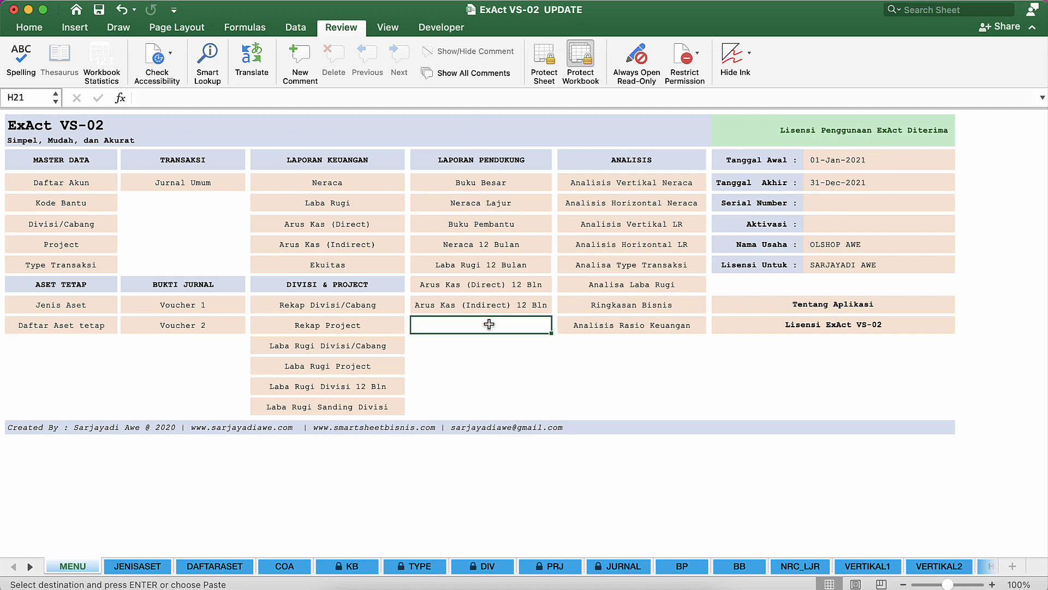
pyautogui.click(494, 386)
pyautogui.click(182, 182)
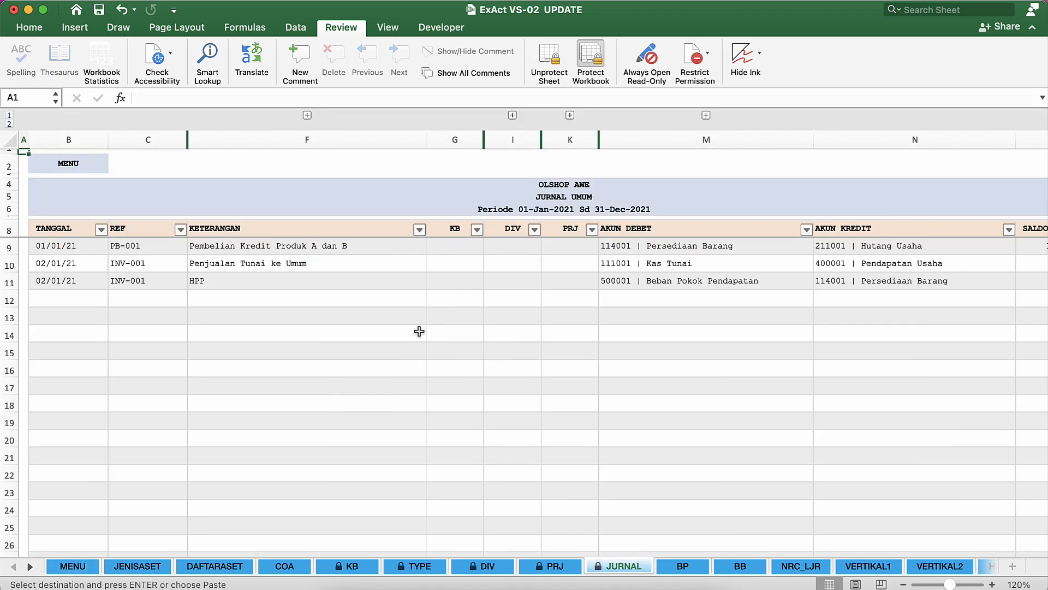
pyautogui.click(287, 287)
pyautogui.click(162, 308)
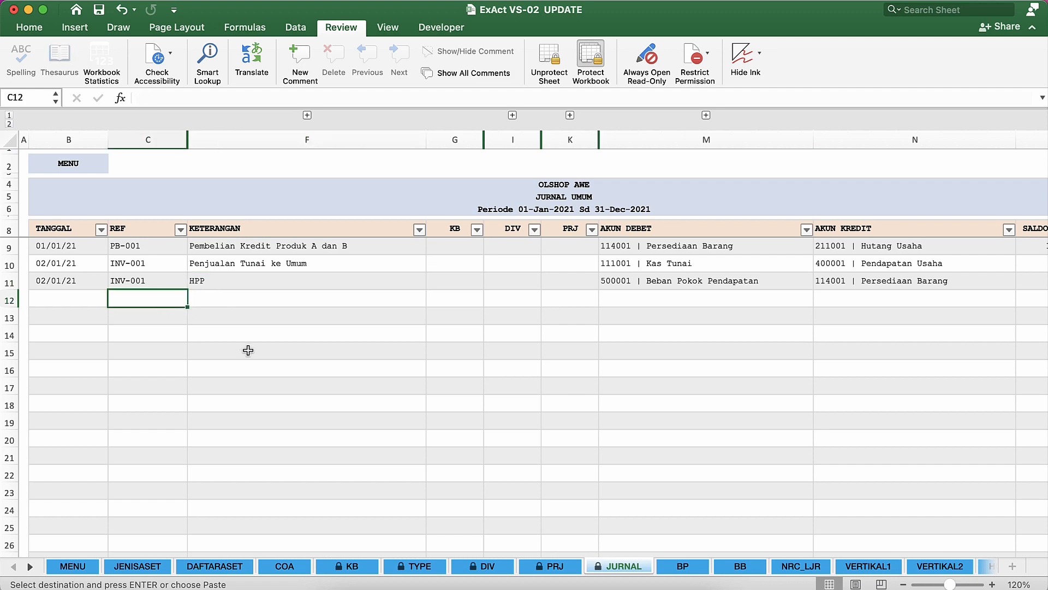
pyautogui.click(249, 351)
# Switch to the ASET TETAP FIX workbook and open its DAFTAR_ASET sheet.
pyautogui.hotkey('ctrl', 'Up')
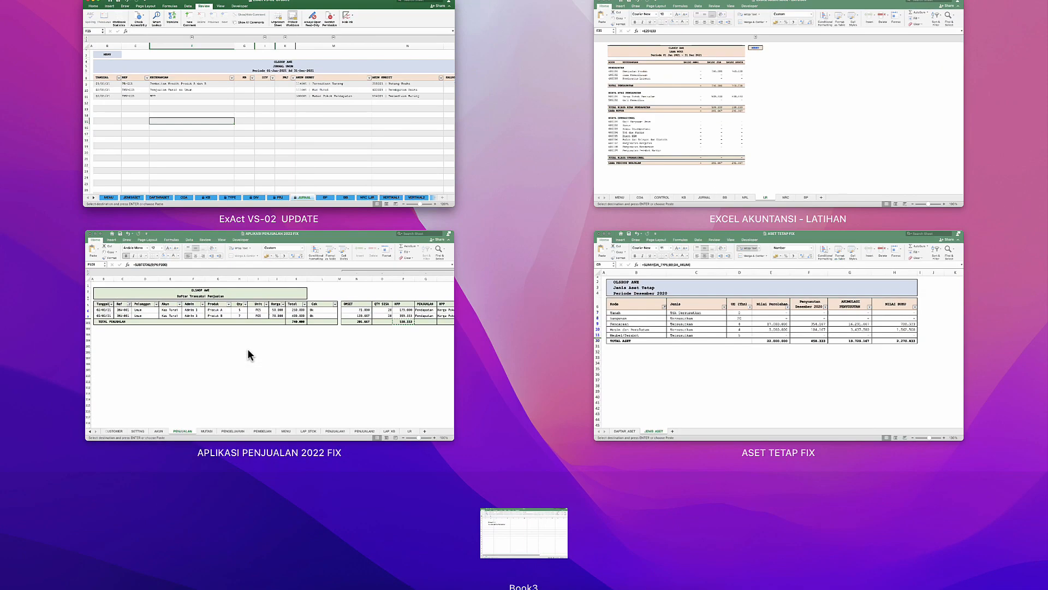
pyautogui.click(683, 346)
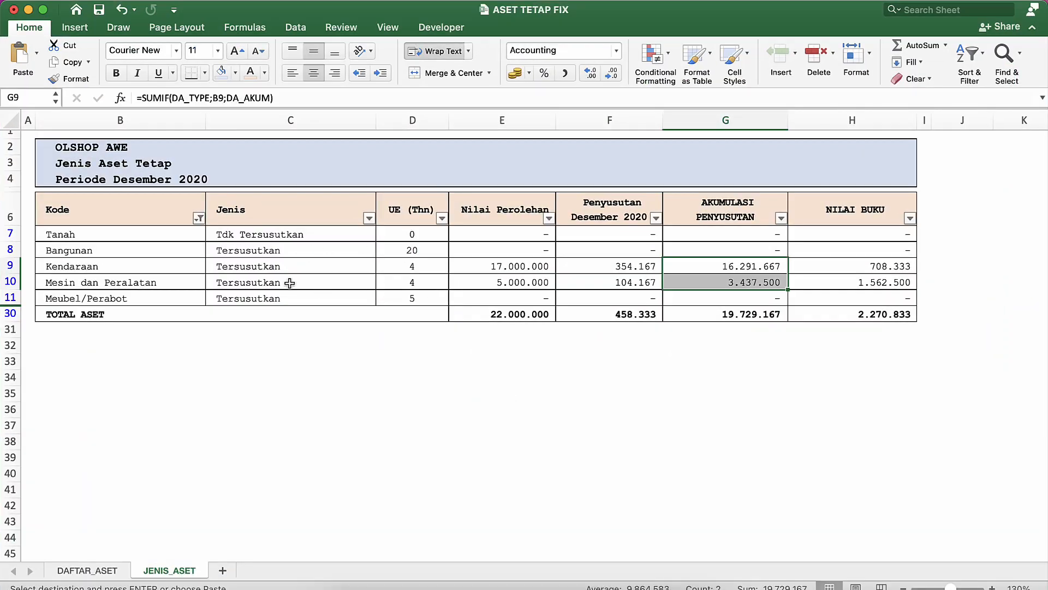
pyautogui.click(84, 572)
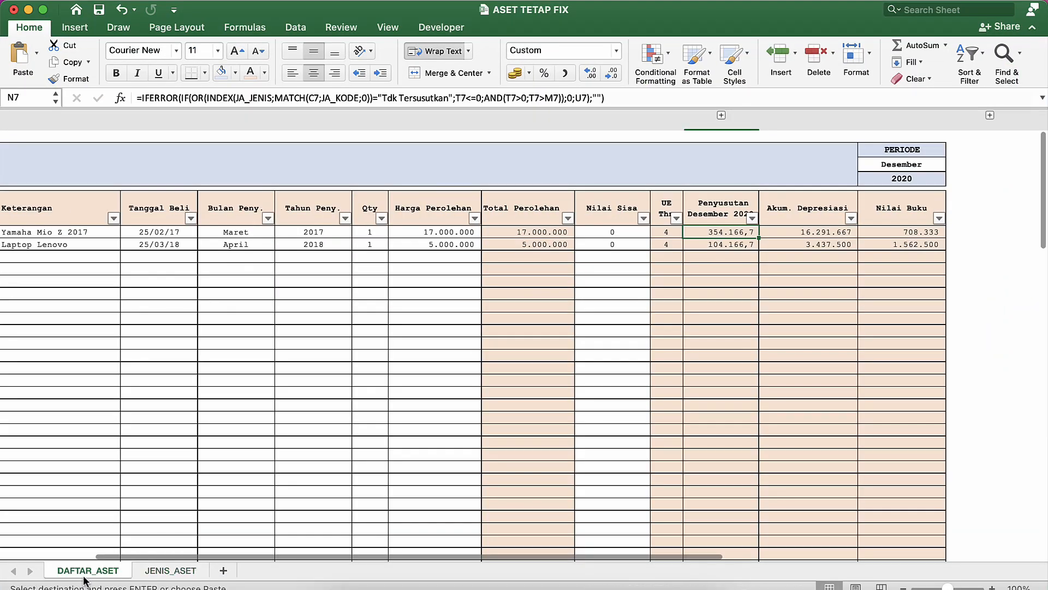
pyautogui.click(490, 348)
# Set the fixed-asset list's PERIODE to Januari 2021.
pyautogui.click(802, 169)
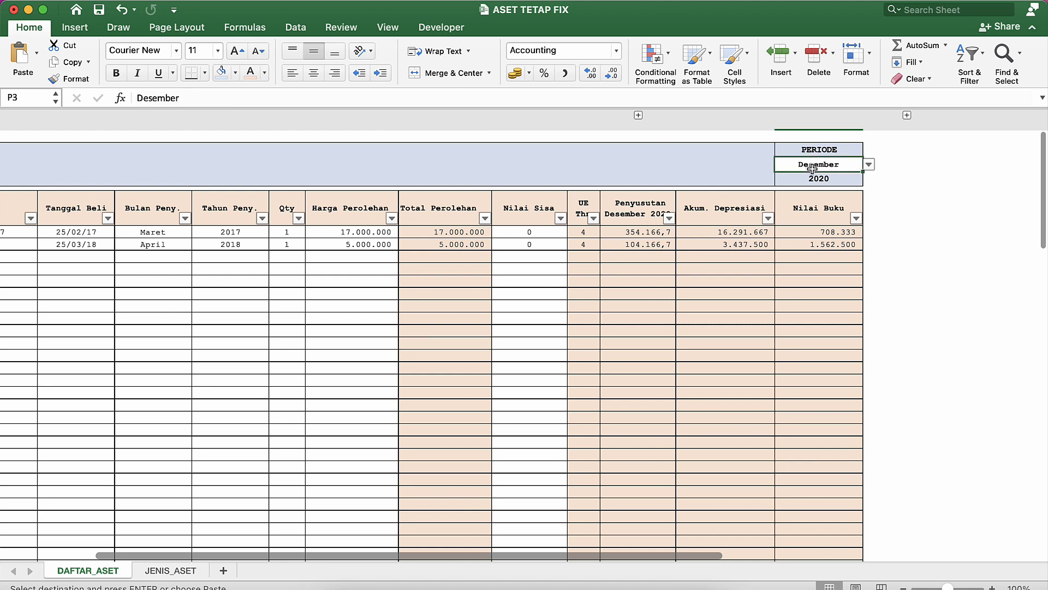
pyautogui.write('Janu')
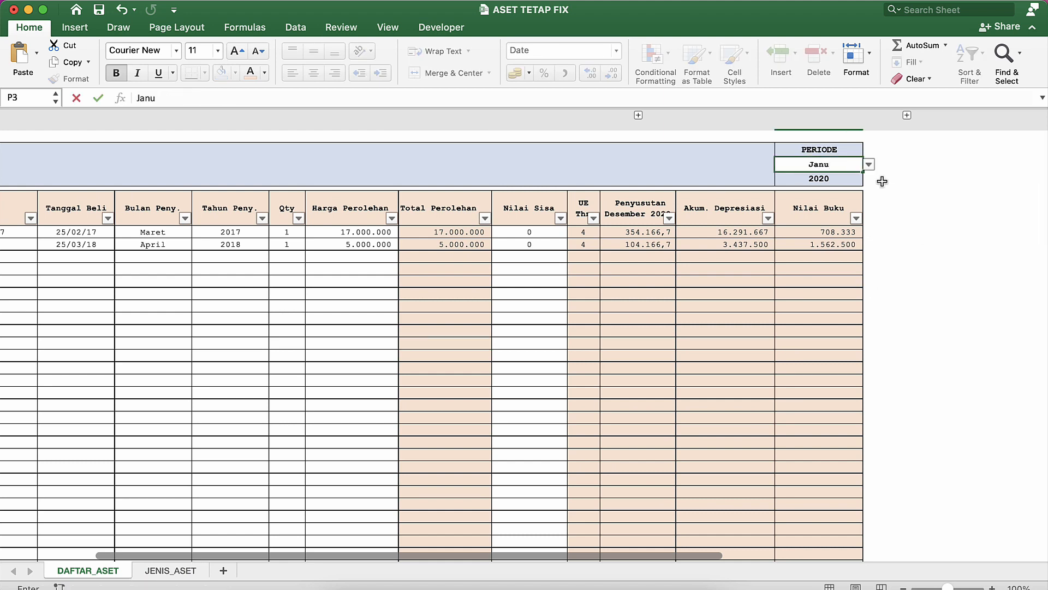
pyautogui.click(869, 164)
pyautogui.click(811, 182)
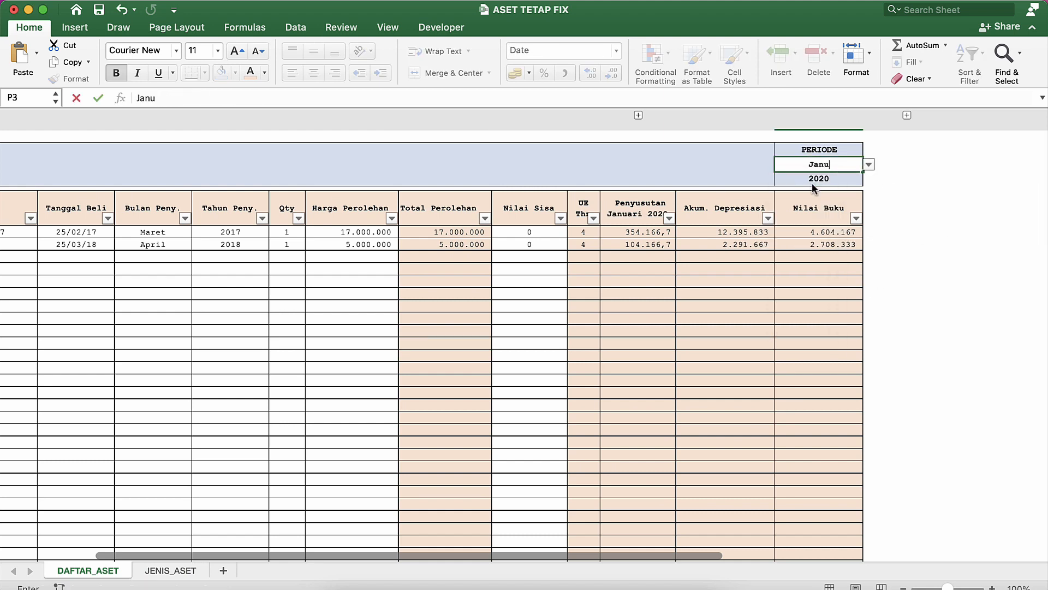
pyautogui.press('Return')
pyautogui.click(486, 254)
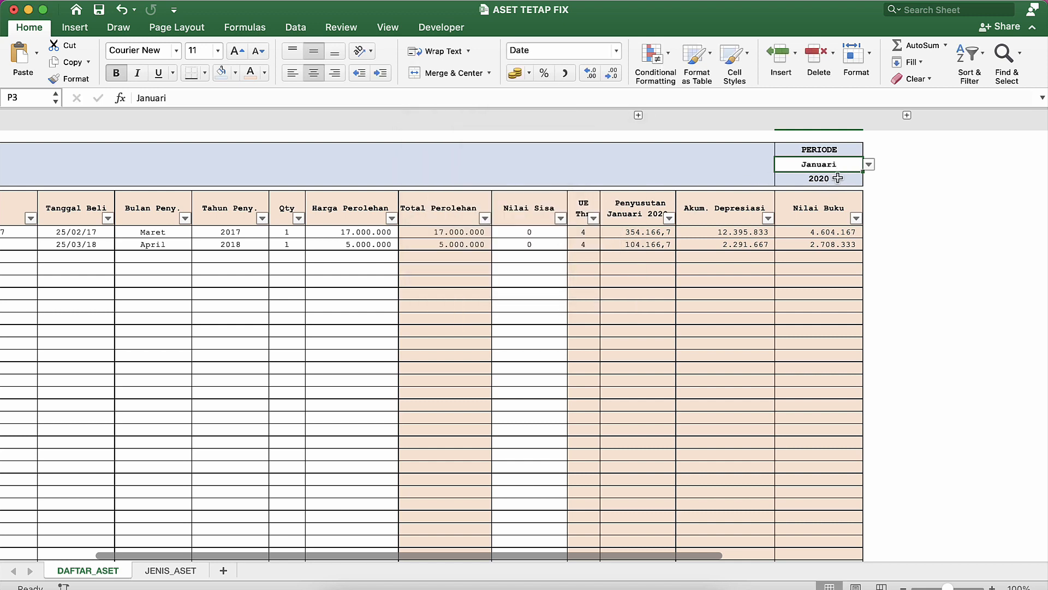
pyautogui.click(830, 179)
pyautogui.doubleClick(843, 180)
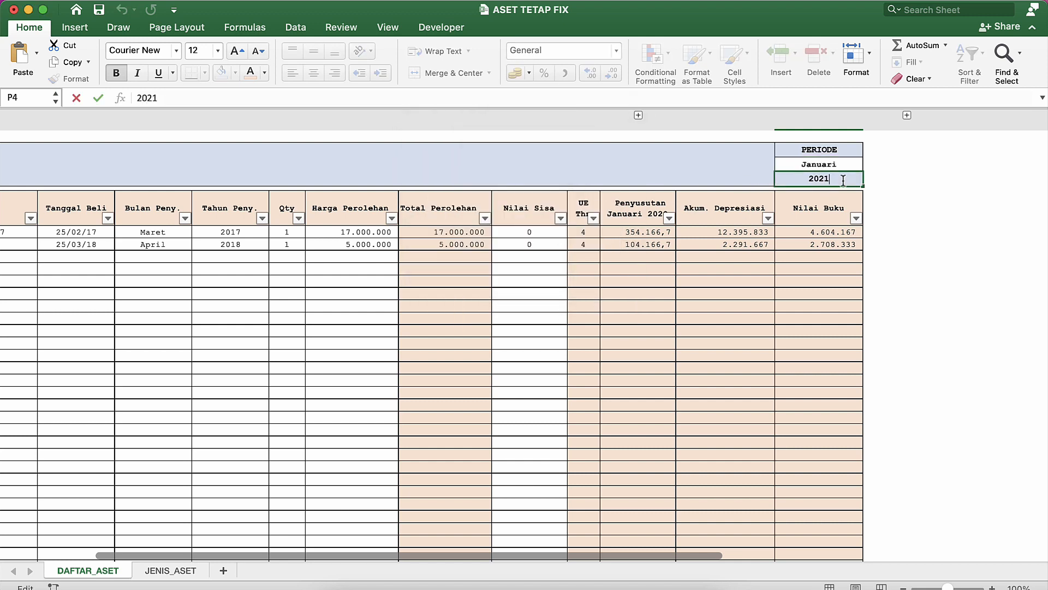
pyautogui.write('1')
pyautogui.press('Return')
# Check the January 2021 depreciation per asset in DAFTAR_ASET, and for Kendaraan, Mesin dan Peralatan and the total in JENIS_ASET.
pyautogui.click(801, 245)
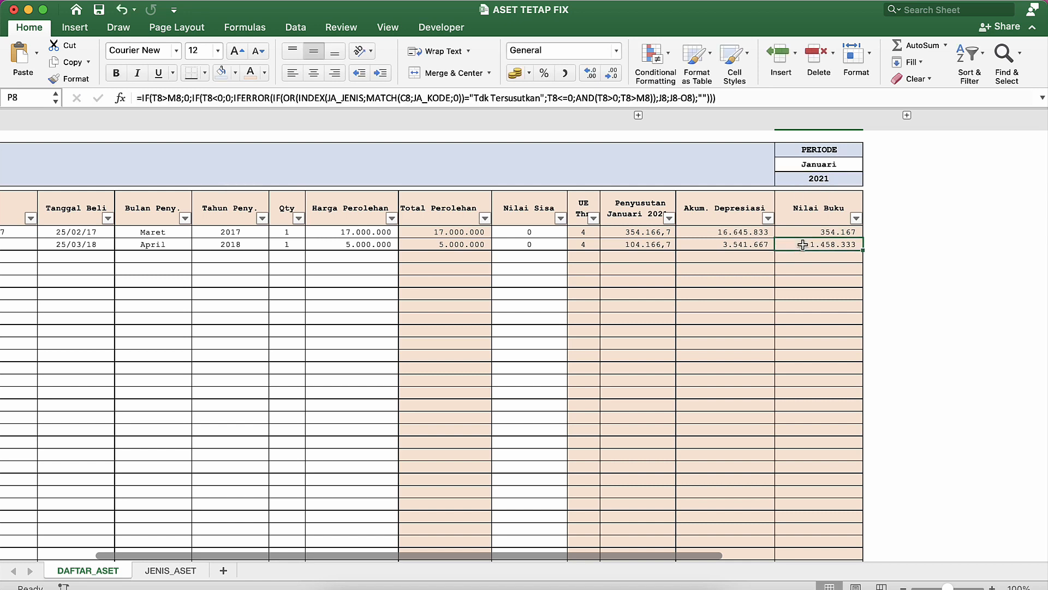
pyautogui.click(740, 234)
pyautogui.click(631, 231)
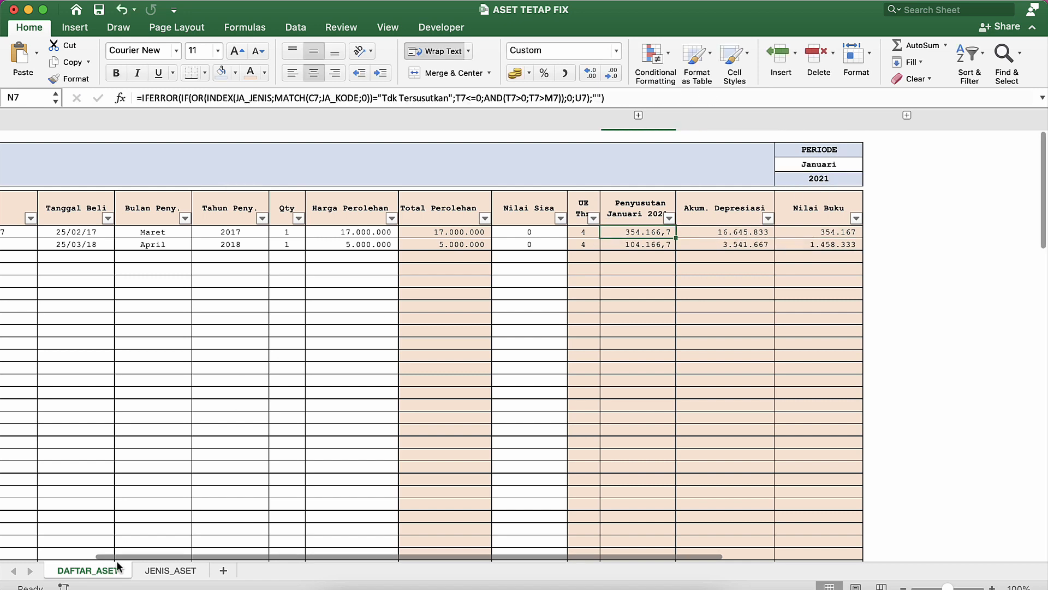
pyautogui.click(166, 571)
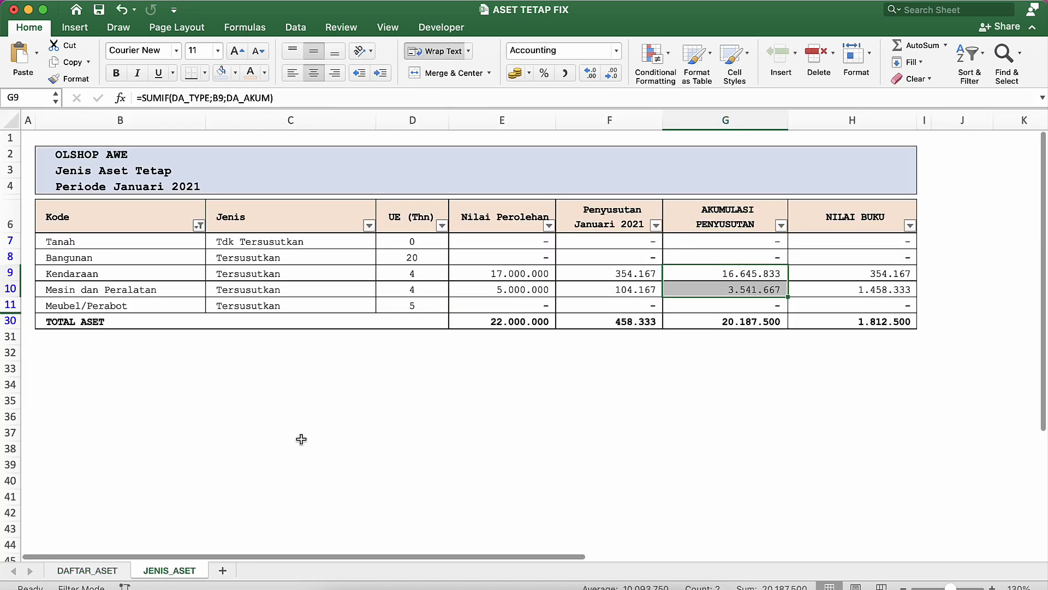
pyautogui.click(603, 273)
pyautogui.click(603, 226)
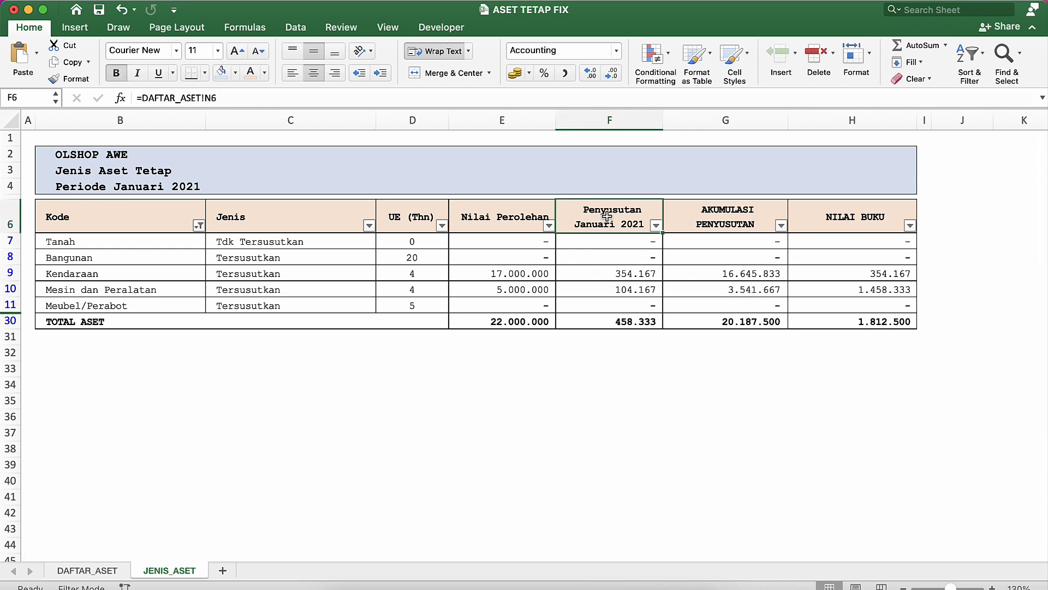
pyautogui.click(610, 267)
pyautogui.hotkey('shift', 'Down')
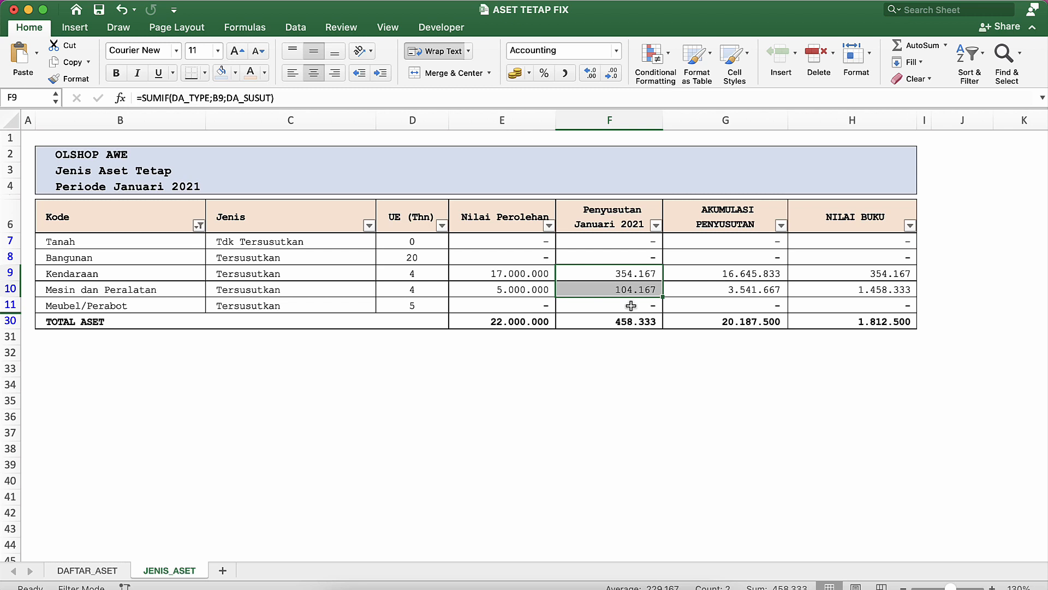
pyautogui.click(633, 323)
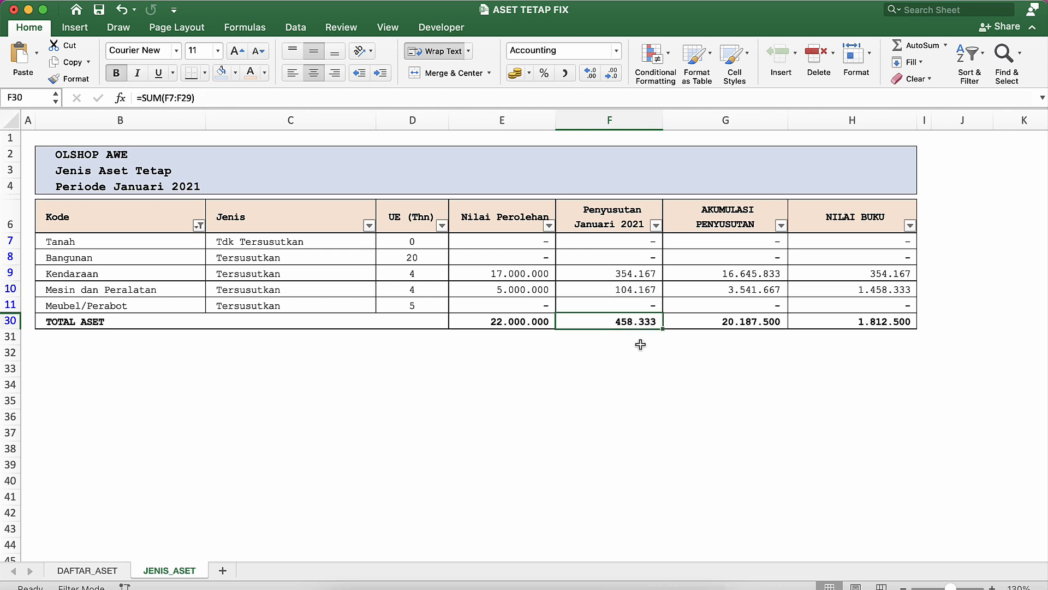
pyautogui.click(622, 274)
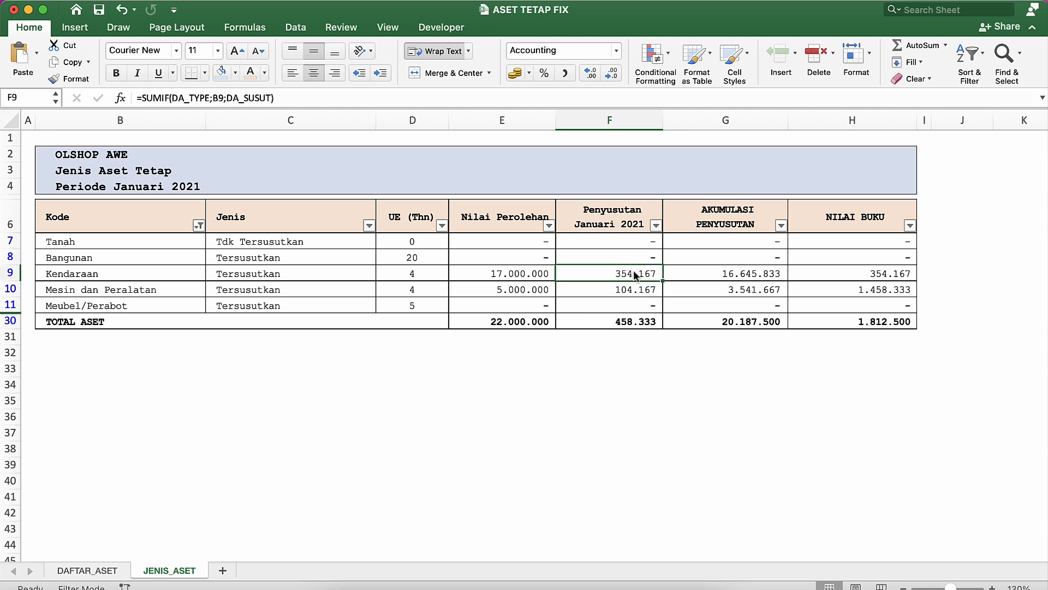
# Switch from the fixed-asset workbook to the Jurnal Umum in the ExAct VS-02 UPDATE workbook.
pyautogui.rightClick(637, 274)
pyautogui.click(602, 287)
pyautogui.hotkey('ctrl', 'Up')
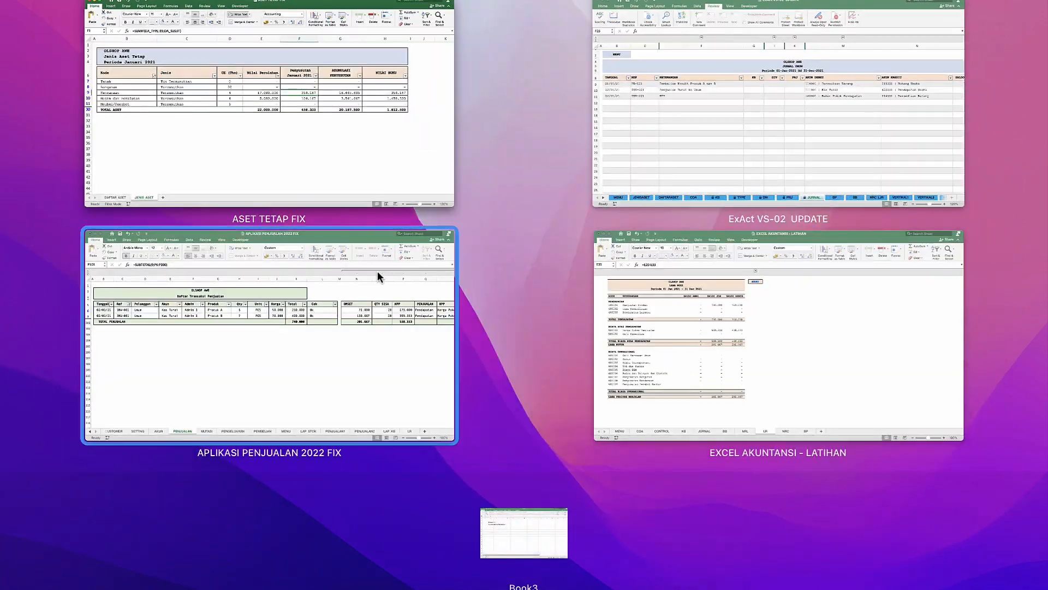
pyautogui.click(676, 133)
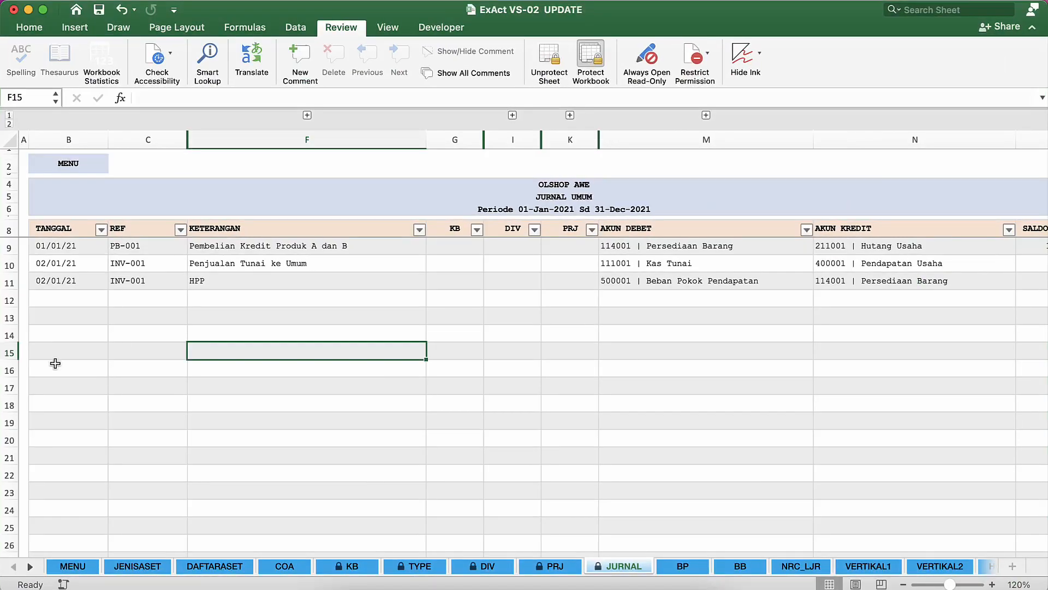
# Start a journal line below HPP dated 31/1/21 with REF JP-001 and KETERANGAN Penyusutan Kendaraan.
pyautogui.click(60, 304)
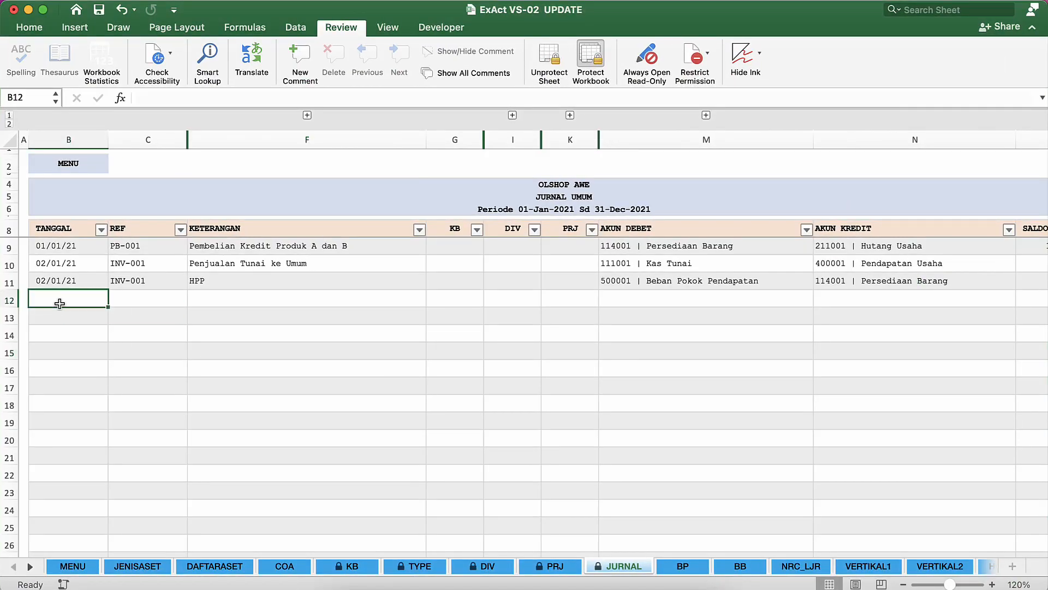
pyautogui.write('31/1/21')
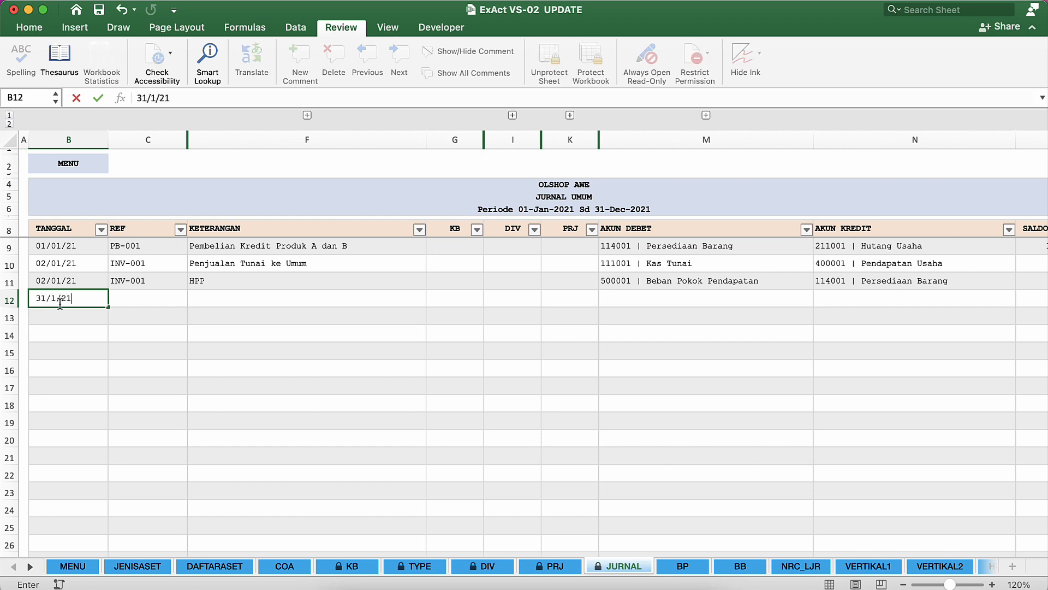
pyautogui.press('Return')
pyautogui.click(127, 299)
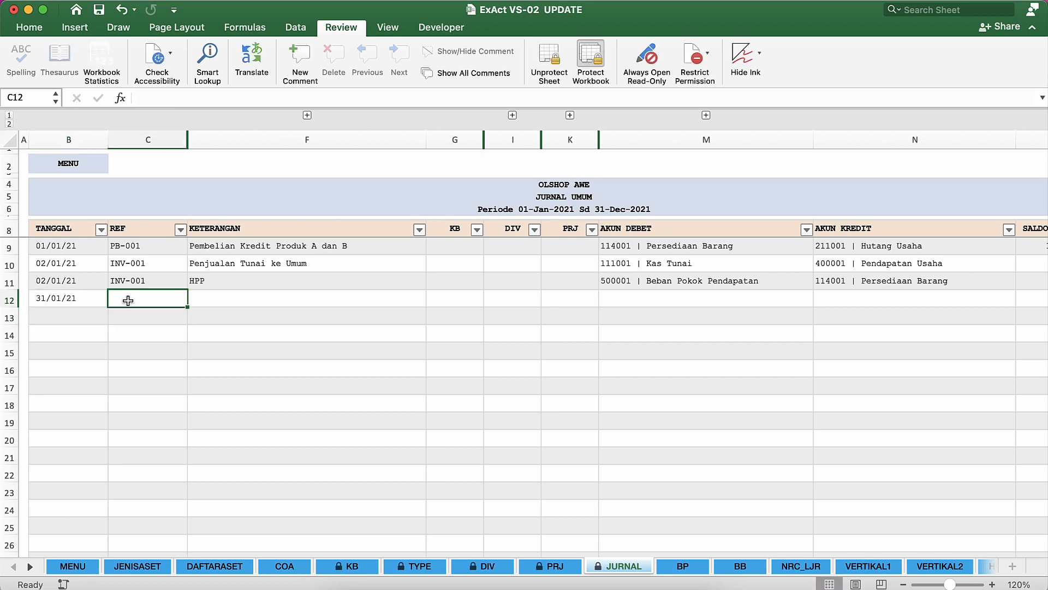
pyautogui.write('JP-001')
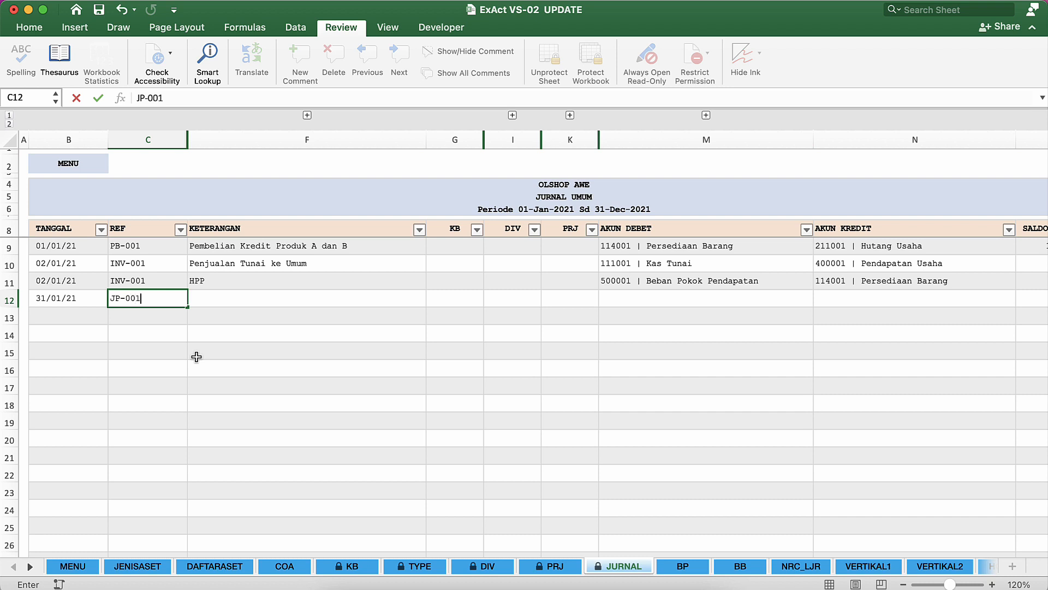
pyautogui.press('Return')
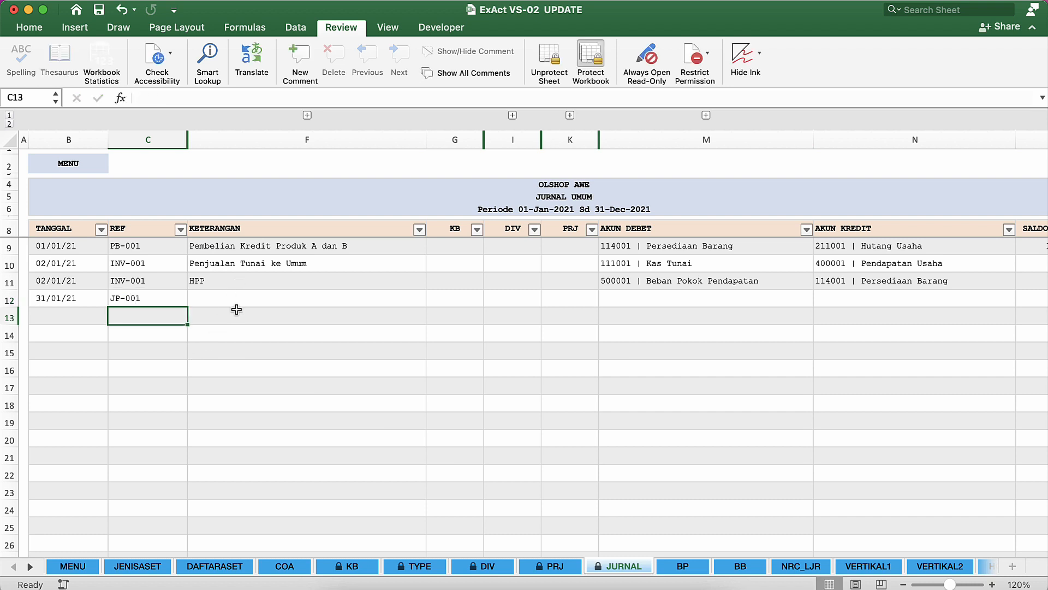
pyautogui.click(244, 300)
pyautogui.write('Penyusutan Kendaraan')
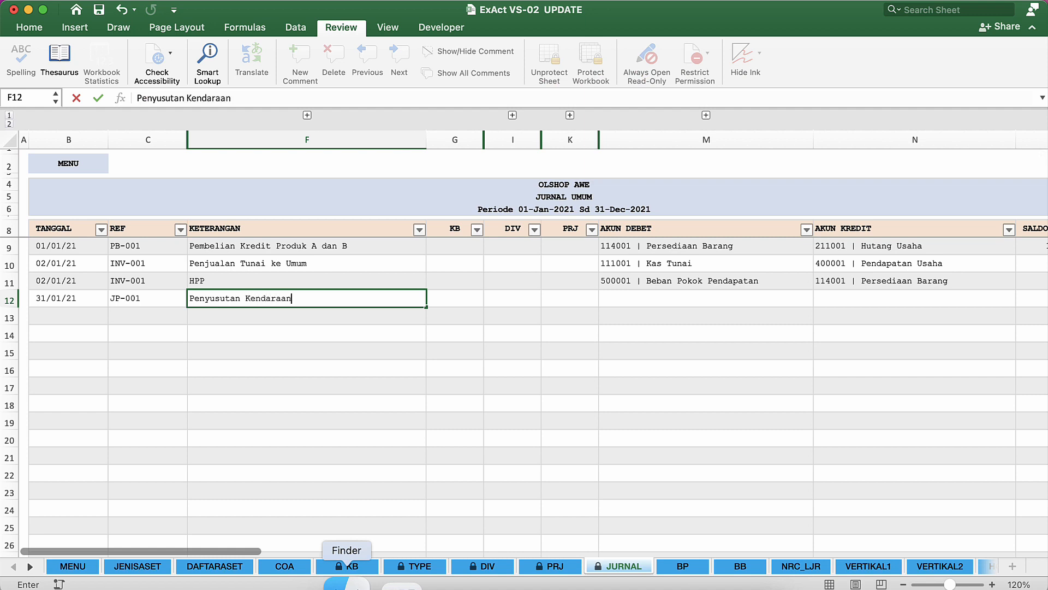
pyautogui.press('Return')
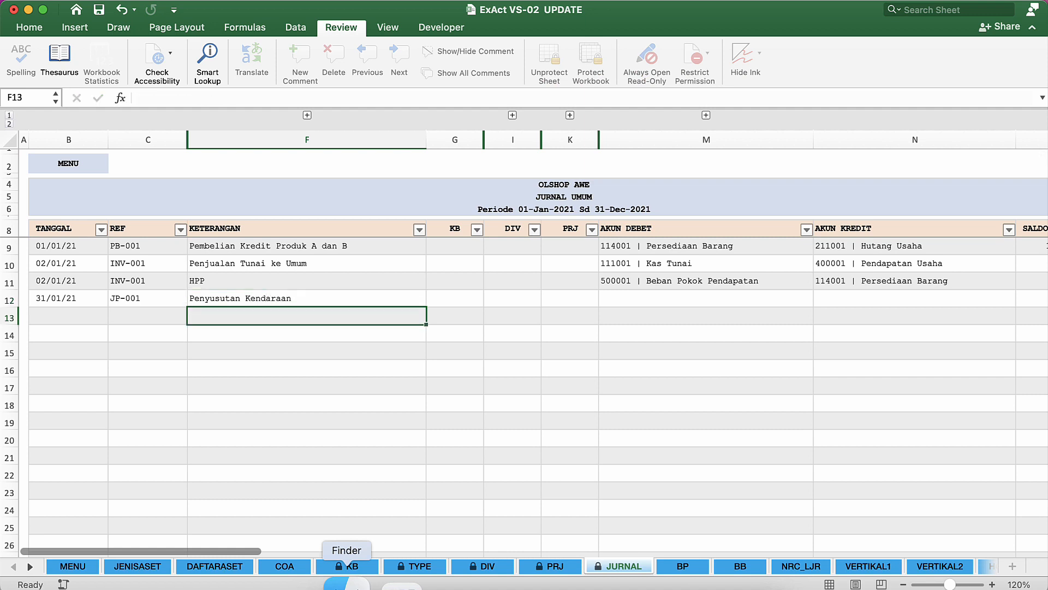
# Enter Penyusutan Mesin dan Peralatan as the KETERANGAN of the line below Penyusutan Kendaraan.
pyautogui.write('Peny')
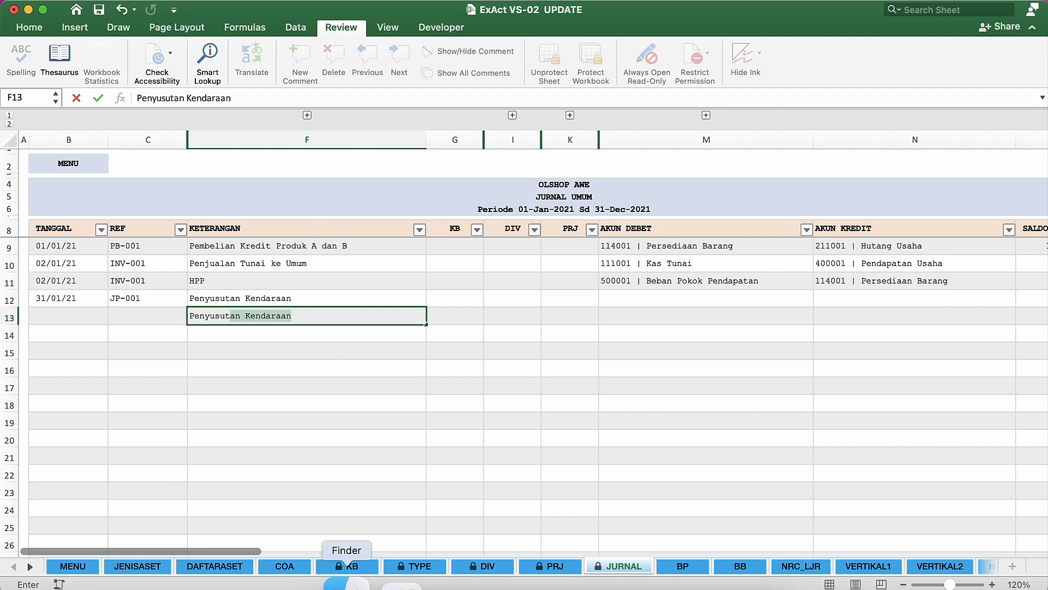
pyautogui.write('usutan')
pyautogui.press('BackSpace')
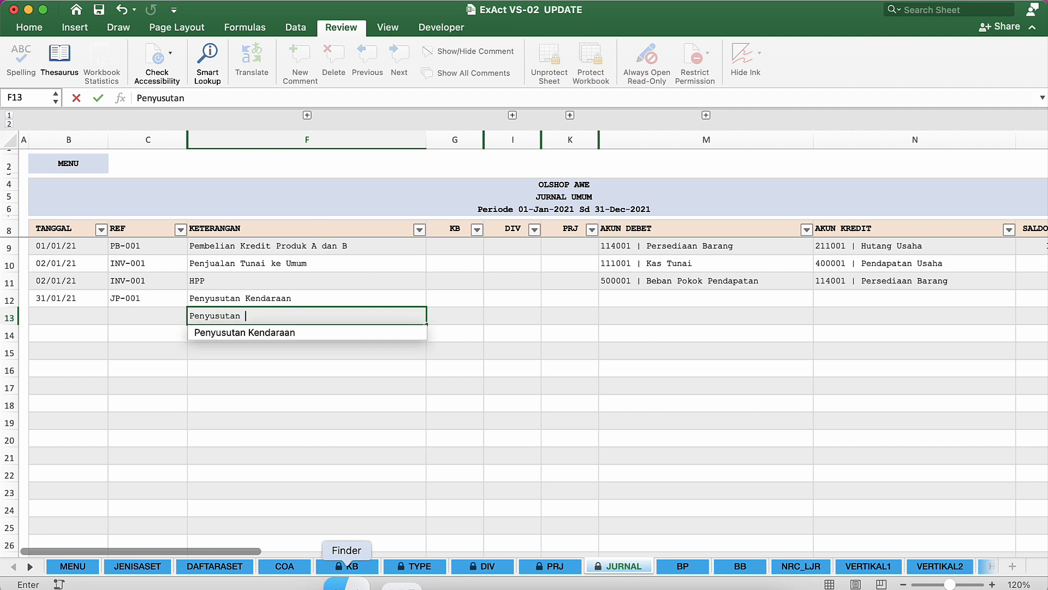
pyautogui.write('Me')
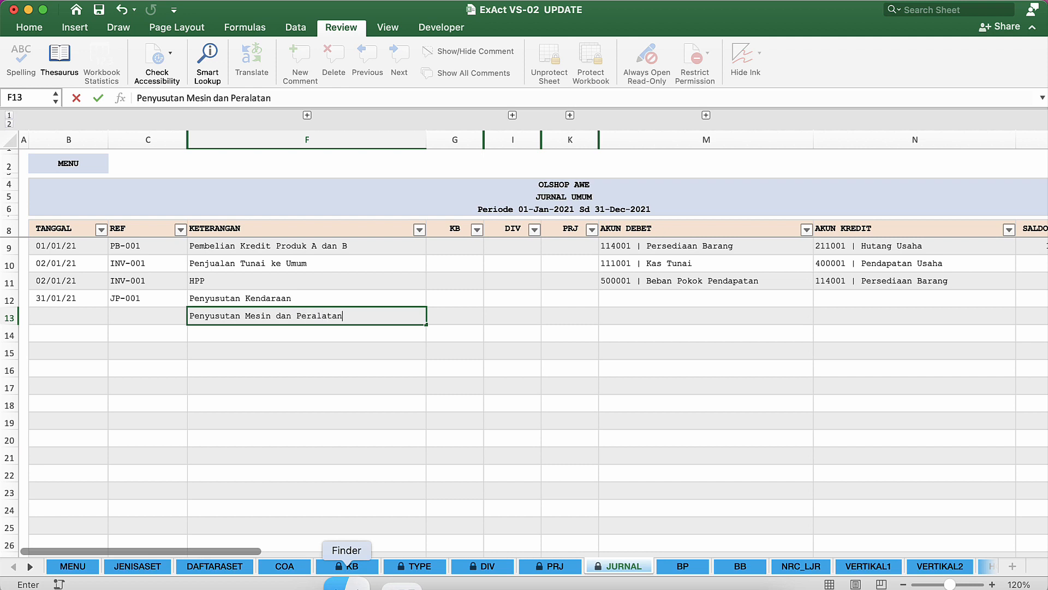
pyautogui.write('sin dan Peralatan')
pyautogui.press('Return')
# Fill the TANGGAL and REF of the Penyusutan Mesin dan Peralatan line from the line above.
pyautogui.press('Left')
pyautogui.press('Up')
pyautogui.hotkey('shift', 'Left')
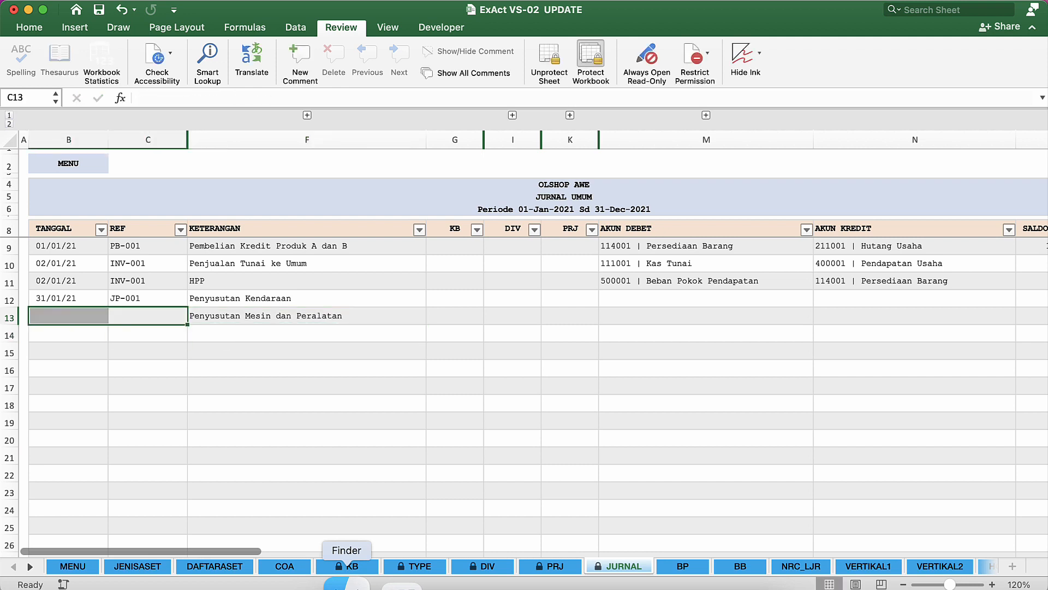
pyautogui.hotkey('ctrl', 'd')
pyautogui.click(462, 330)
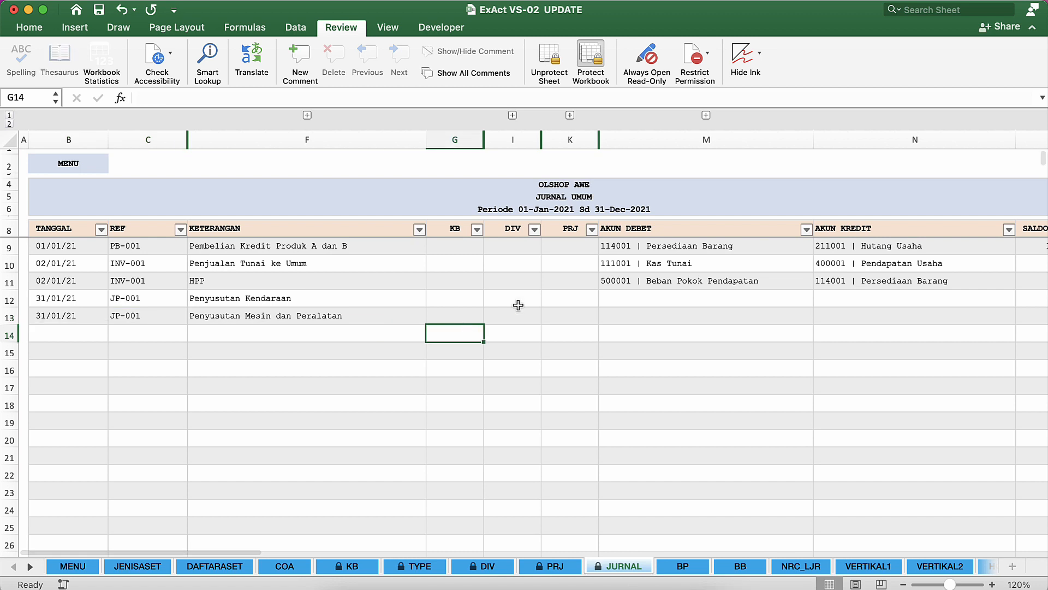
# Set AKUN DEBET of the Penyusutan Kendaraan line to 630002 | Penyusutan Kendaraan, filtering the account list by "Penyusuta".
pyautogui.click(625, 300)
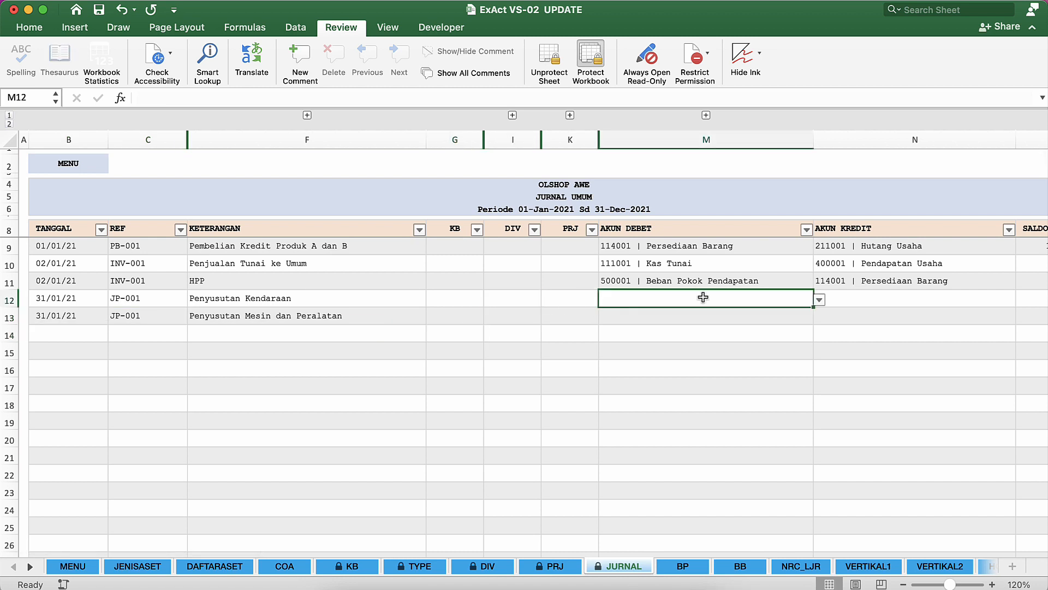
pyautogui.write('Penyusuta')
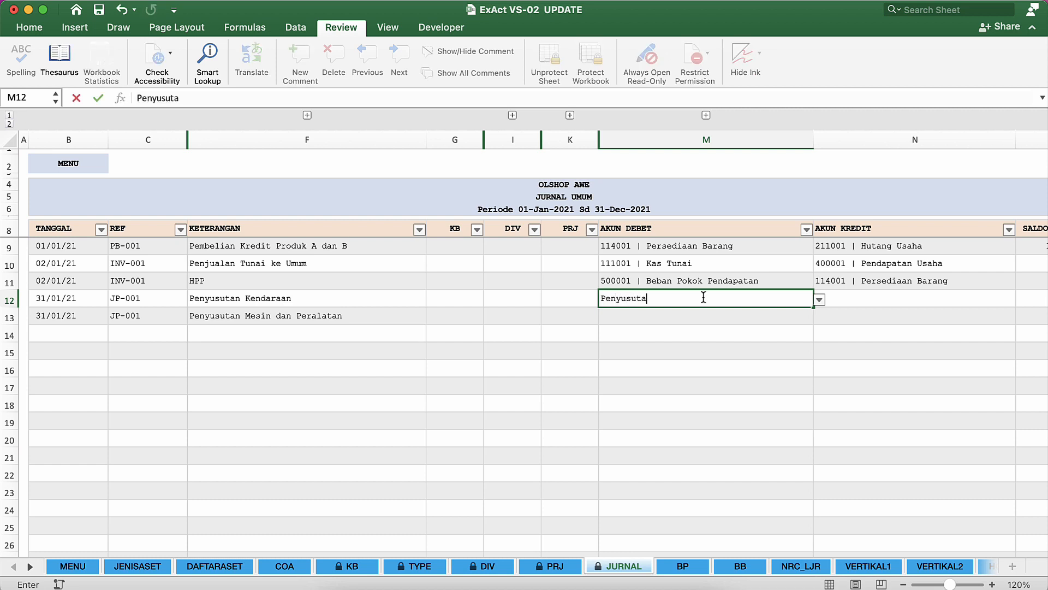
pyautogui.press('Return')
pyautogui.click(721, 298)
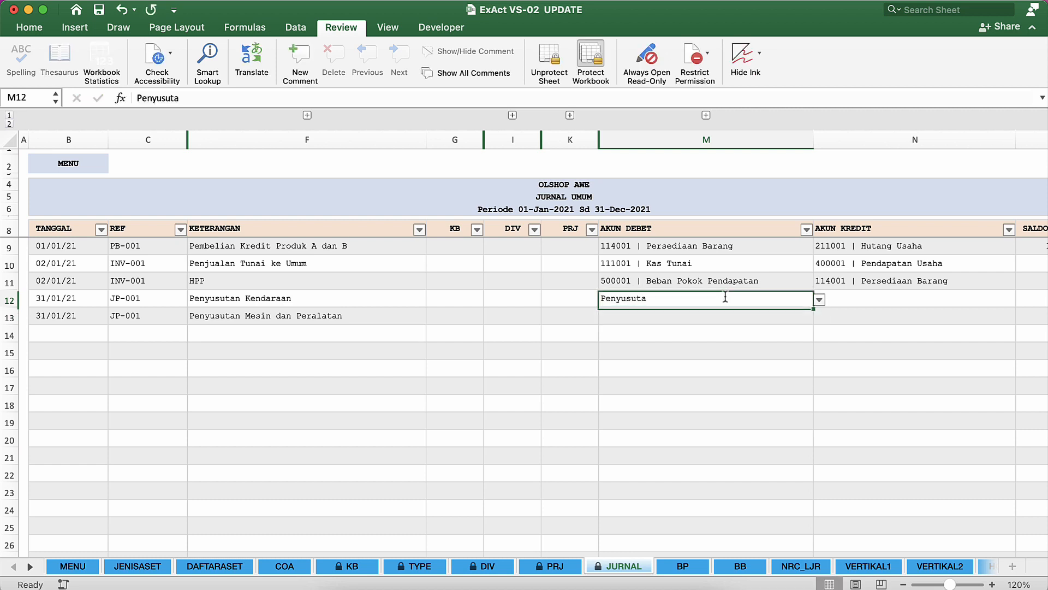
pyautogui.click(819, 300)
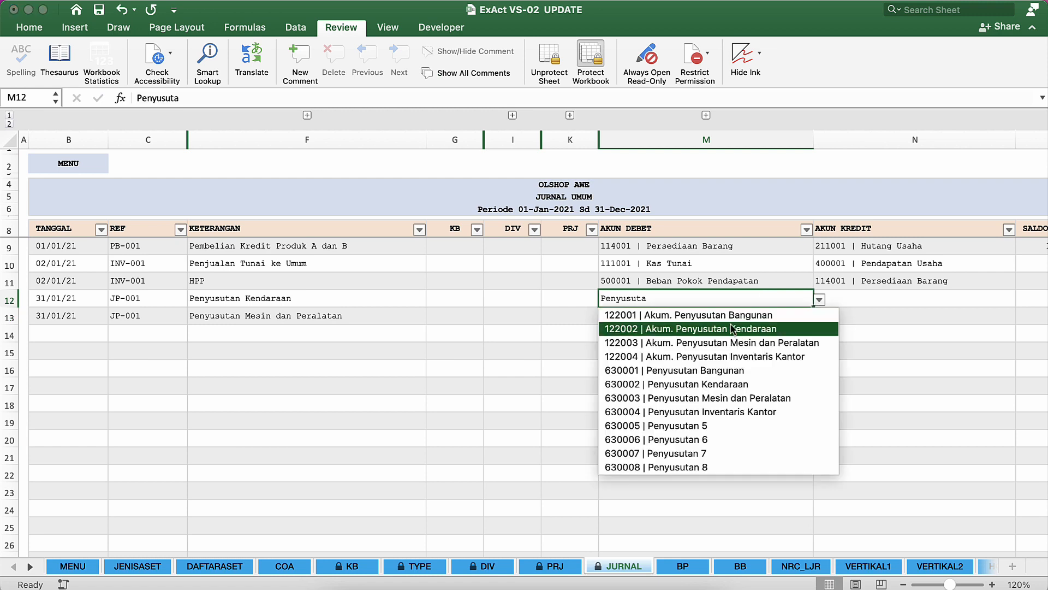
pyautogui.click(726, 384)
# Set AKUN DEBET of the Penyusutan Mesin dan Peralatan line to 630003 | Penyusutan Mesin dan Peralatan, filtering accounts by "Penyus".
pyautogui.click(711, 321)
pyautogui.write('P')
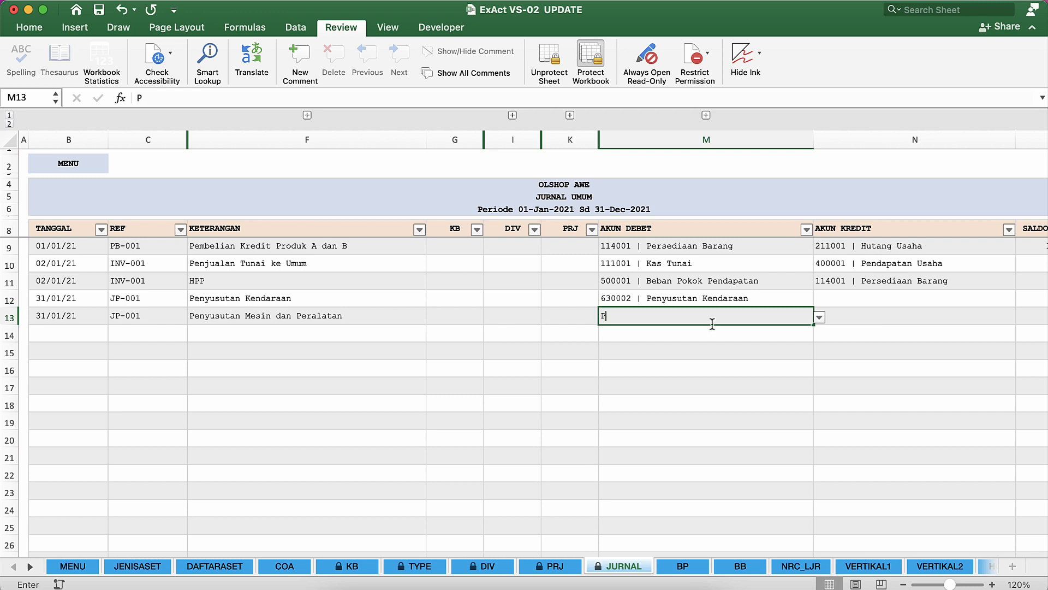
pyautogui.write('enyusu')
pyautogui.press('BackSpace')
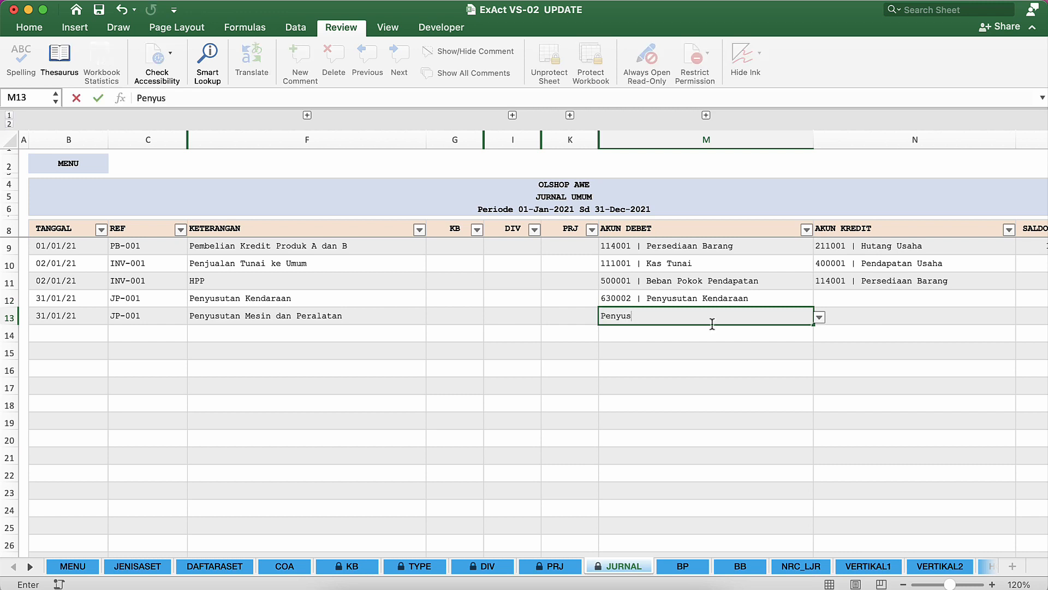
pyautogui.click(820, 317)
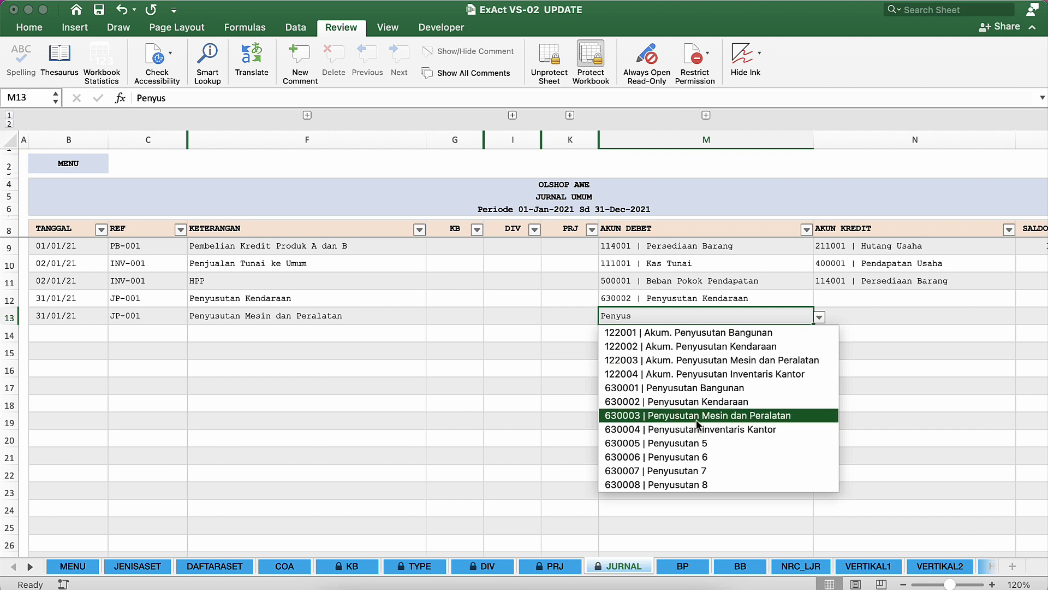
pyautogui.click(697, 416)
# Set AKUN KREDIT of the Penyusutan Kendaraan line to 122002 | Akum. Penyusutan Kendaraan, filtering the accounts by "Akum".
pyautogui.click(819, 297)
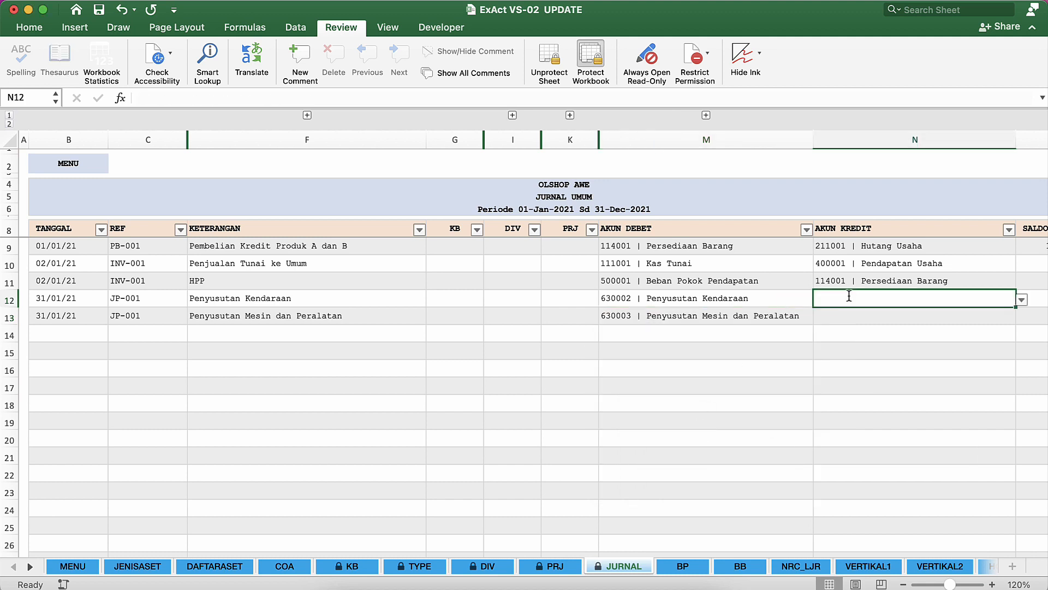
pyautogui.write('Akum')
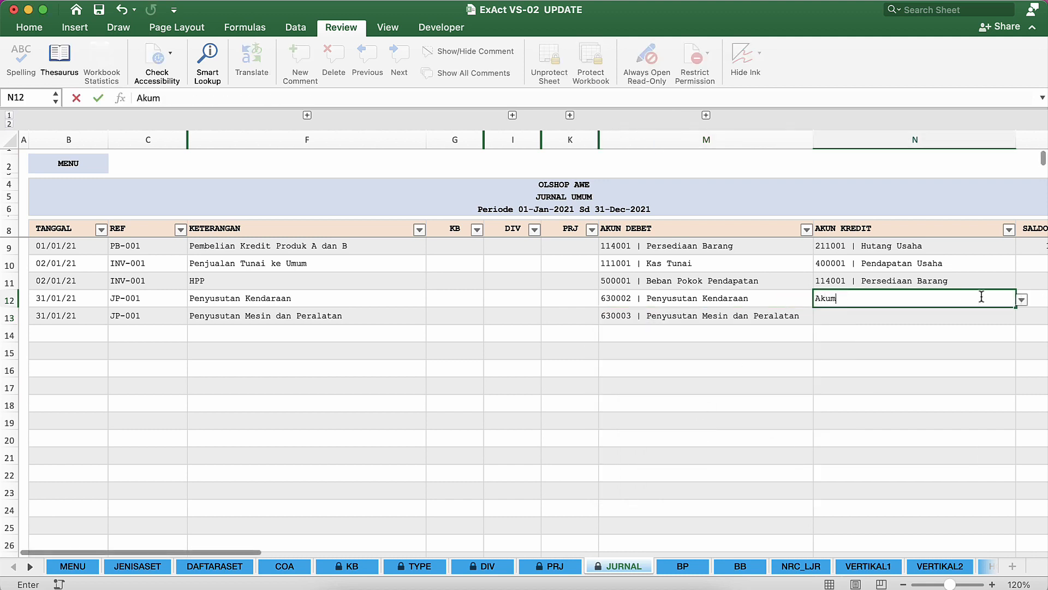
pyautogui.press('Return')
pyautogui.click(981, 296)
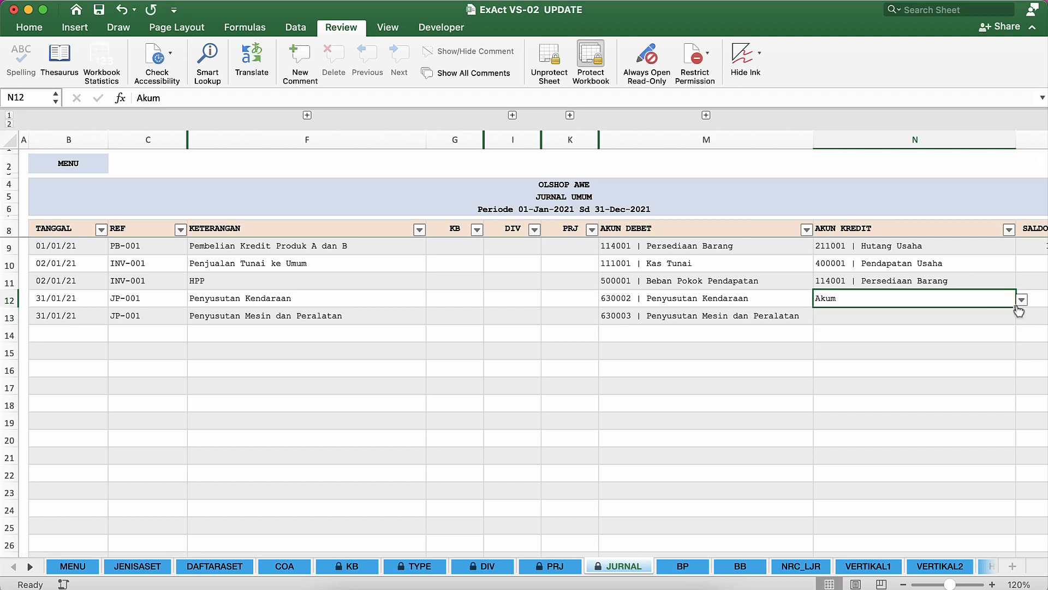
pyautogui.click(1020, 301)
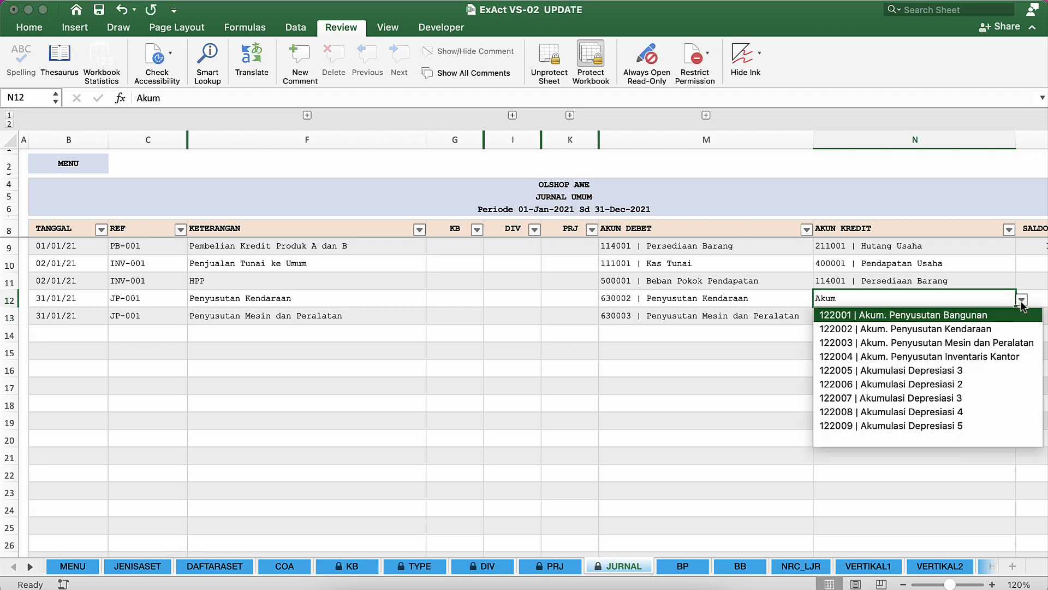
pyautogui.click(927, 329)
# Set AKUN KREDIT of the Penyusutan Mesin dan Peralatan line to 122003 | Akum. Penyusutan Mesin dan Peralatan, filtering accounts by "Aku".
pyautogui.click(898, 321)
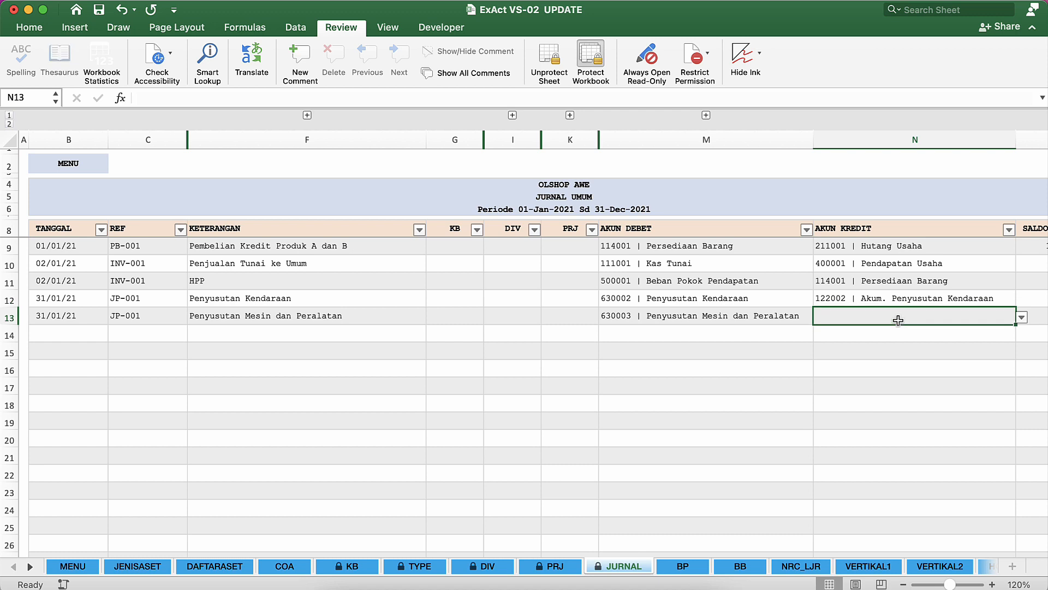
pyautogui.write('Akun')
pyautogui.press('Return')
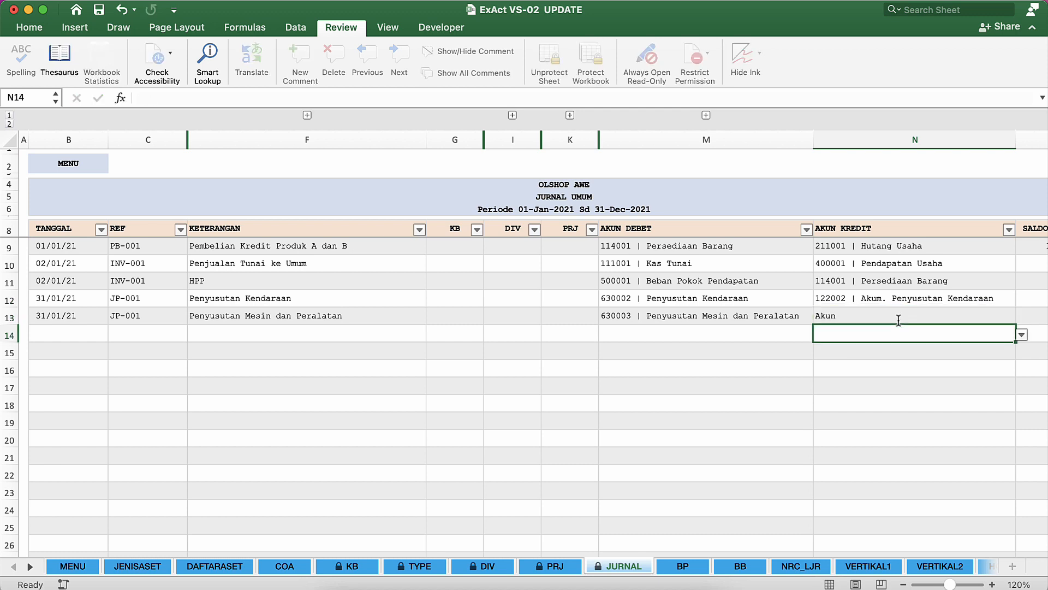
pyautogui.click(898, 320)
pyautogui.click(1022, 320)
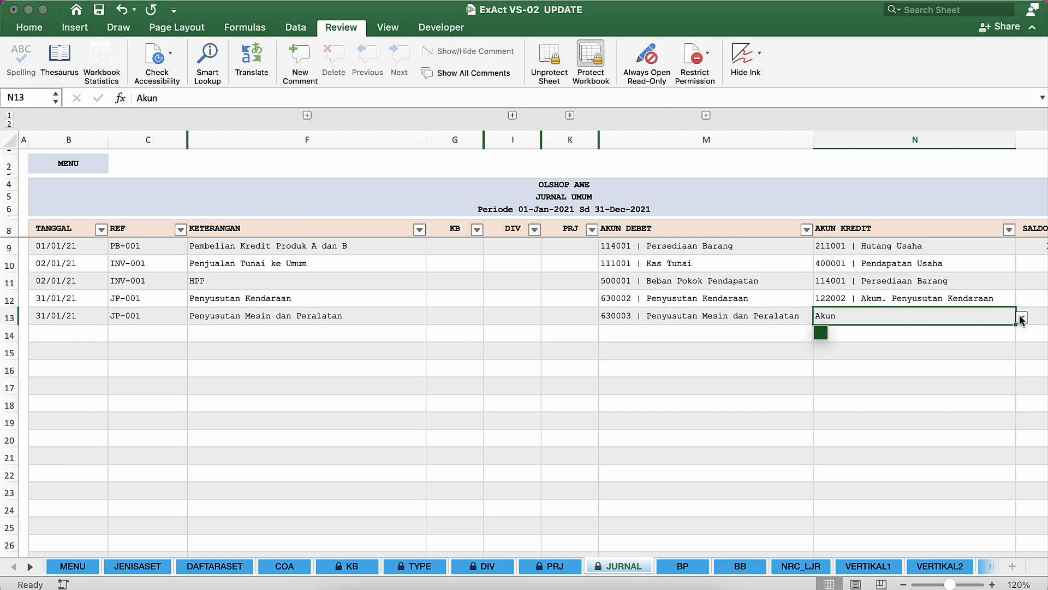
pyautogui.click(886, 320)
pyautogui.doubleClick(873, 318)
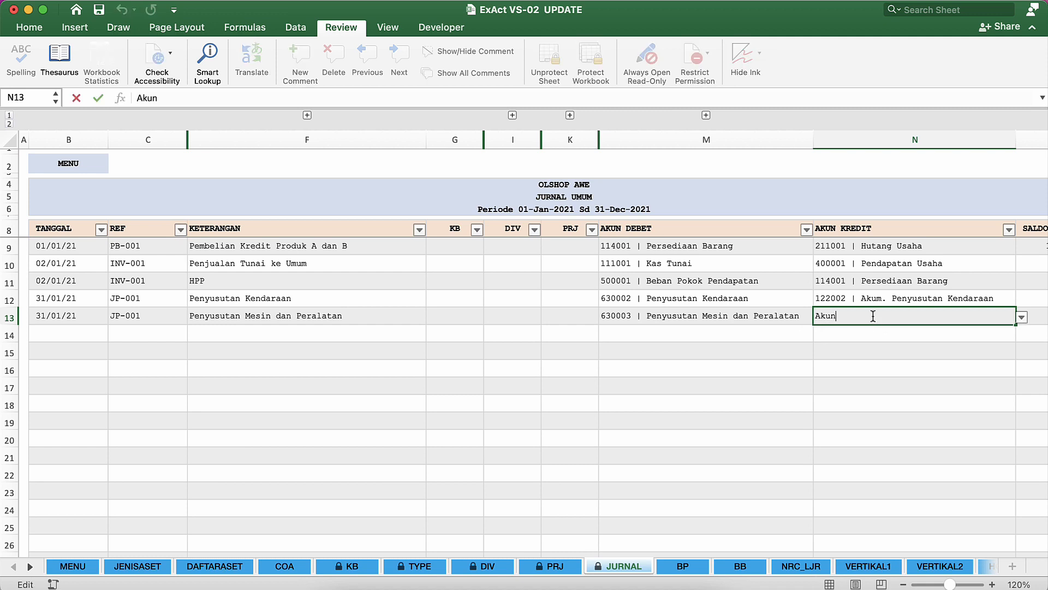
pyautogui.press('Return')
pyautogui.click(976, 321)
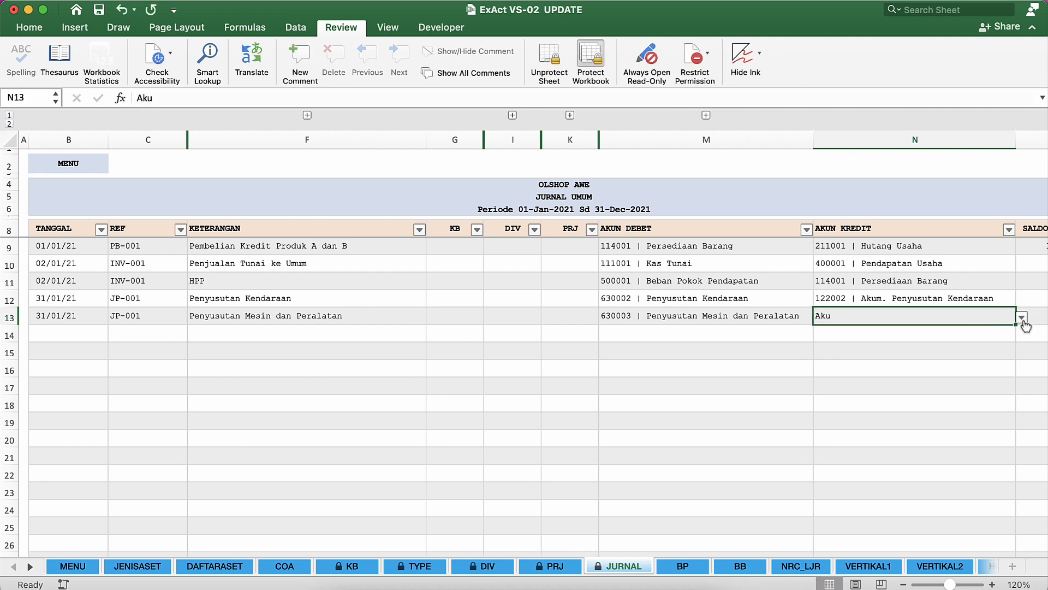
pyautogui.click(1021, 320)
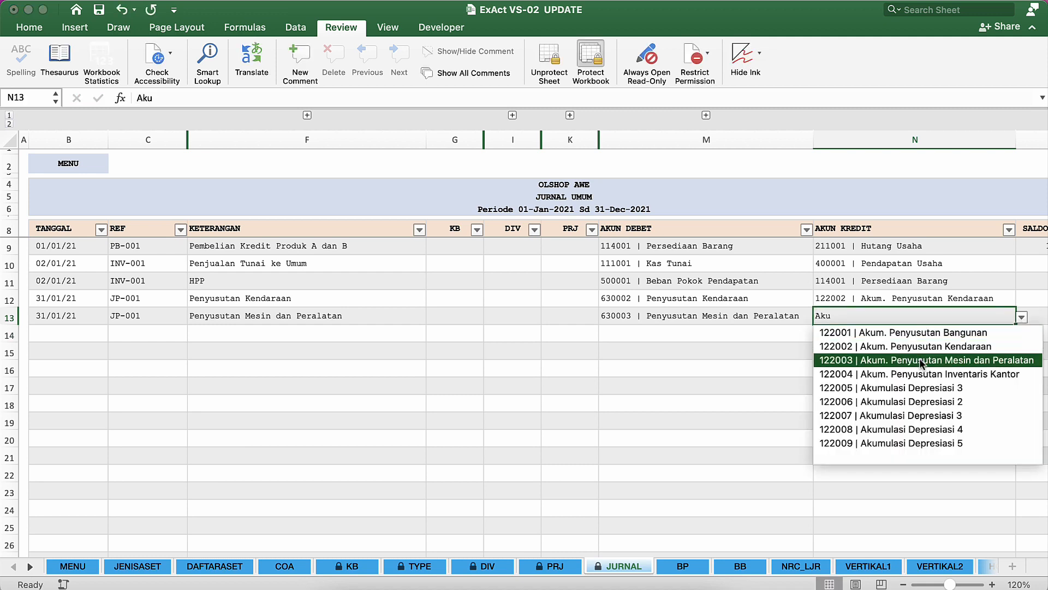
pyautogui.click(912, 361)
# Copy the January 2021 depreciation of Kendaraan from ASET TETAP FIX and paste it as values into SALDO of the Penyusutan Kendaraan line.
pyautogui.hscroll(3, 772, 401)
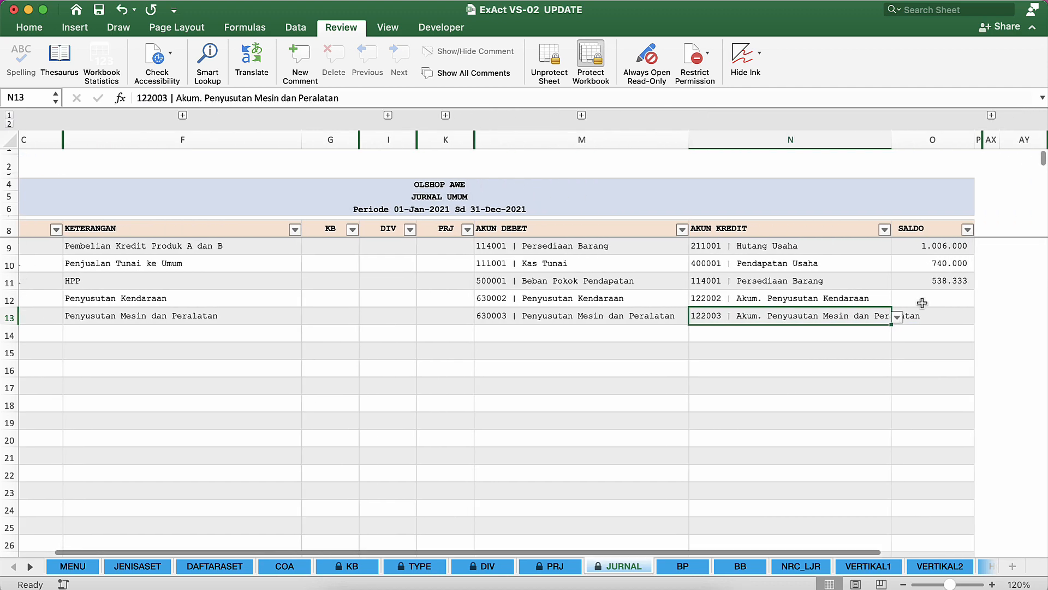
pyautogui.click(933, 287)
pyautogui.click(929, 305)
pyautogui.hotkey('ctrl', 'Down')
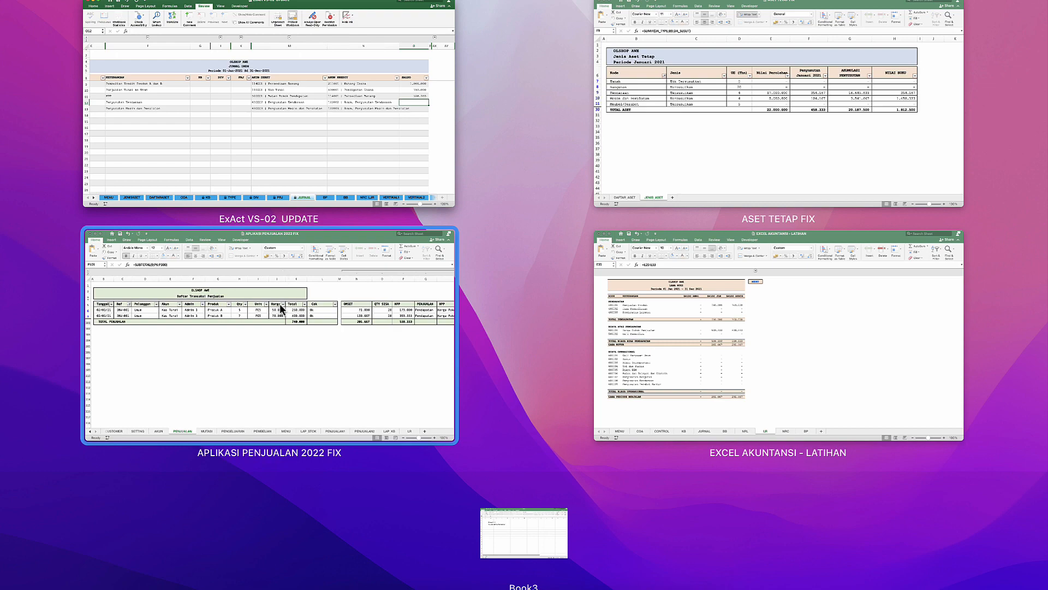
pyautogui.click(630, 140)
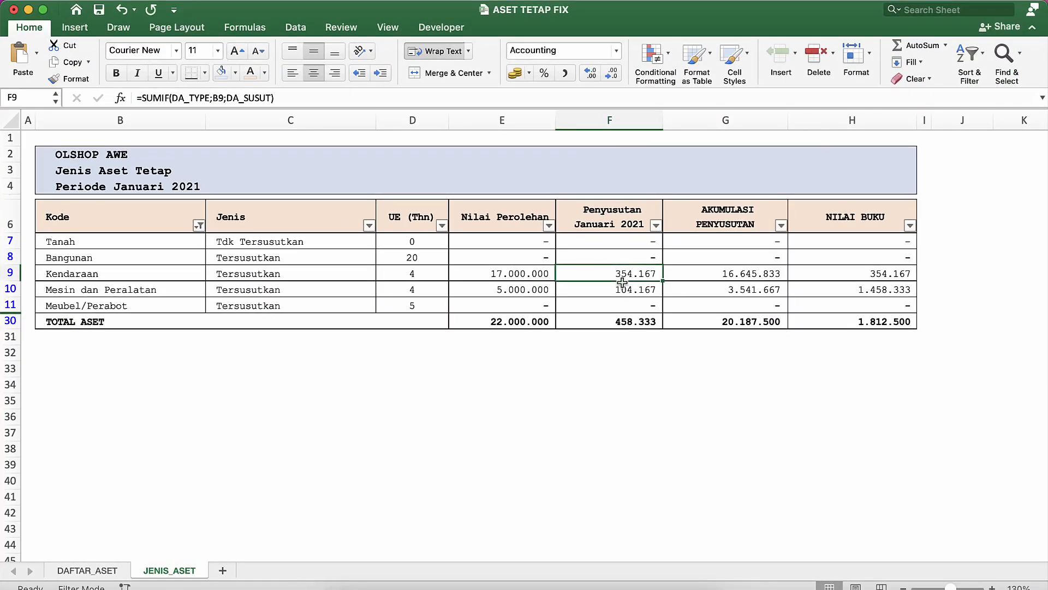
pyautogui.rightClick(636, 276)
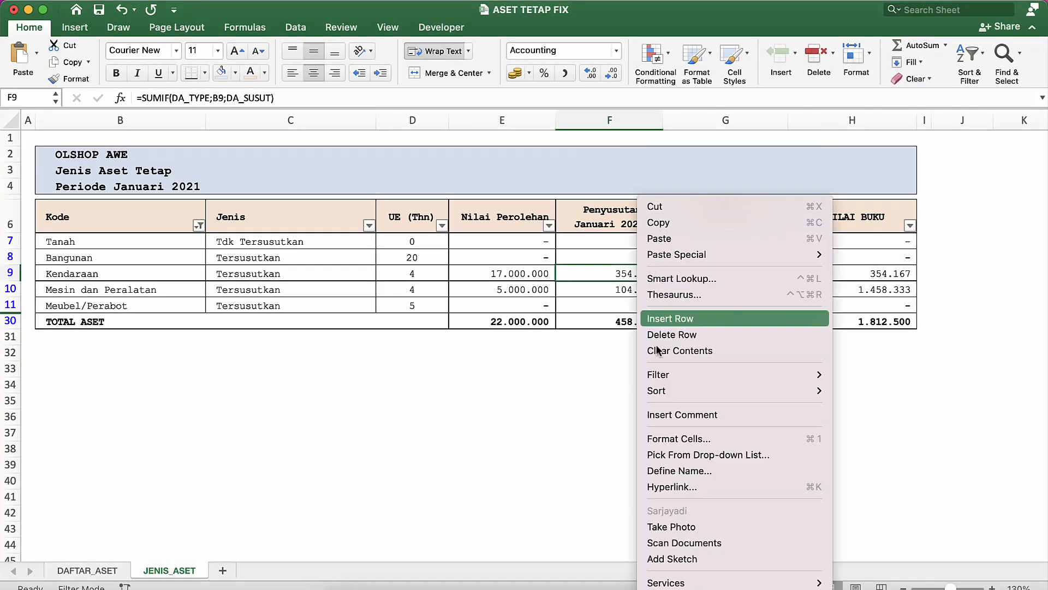
pyautogui.click(661, 222)
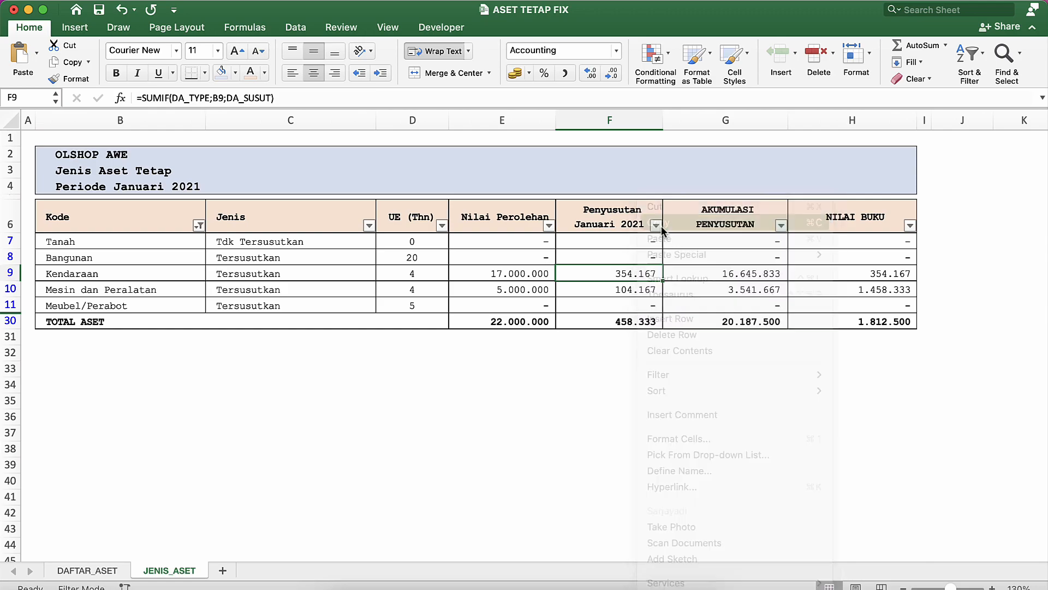
pyautogui.hotkey('ctrl', 'Up')
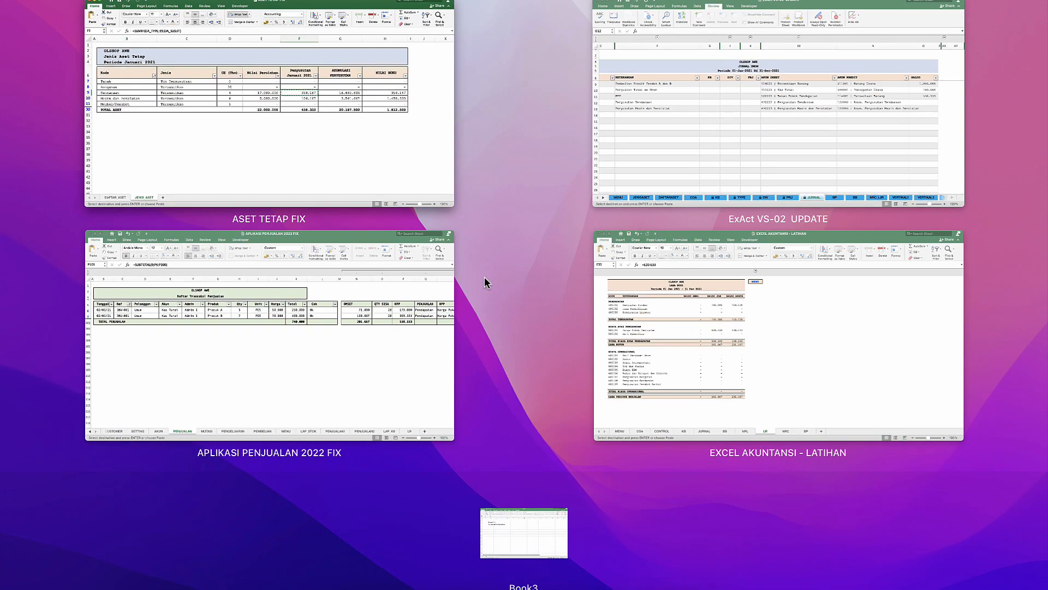
pyautogui.click(714, 115)
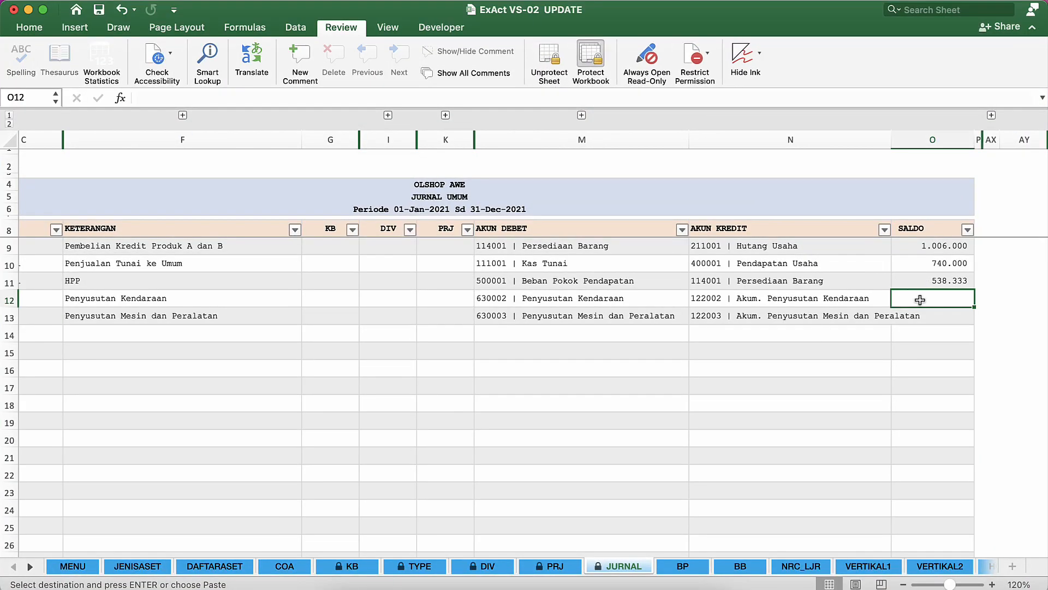
pyautogui.rightClick(920, 299)
pyautogui.moveTo(808, 334)
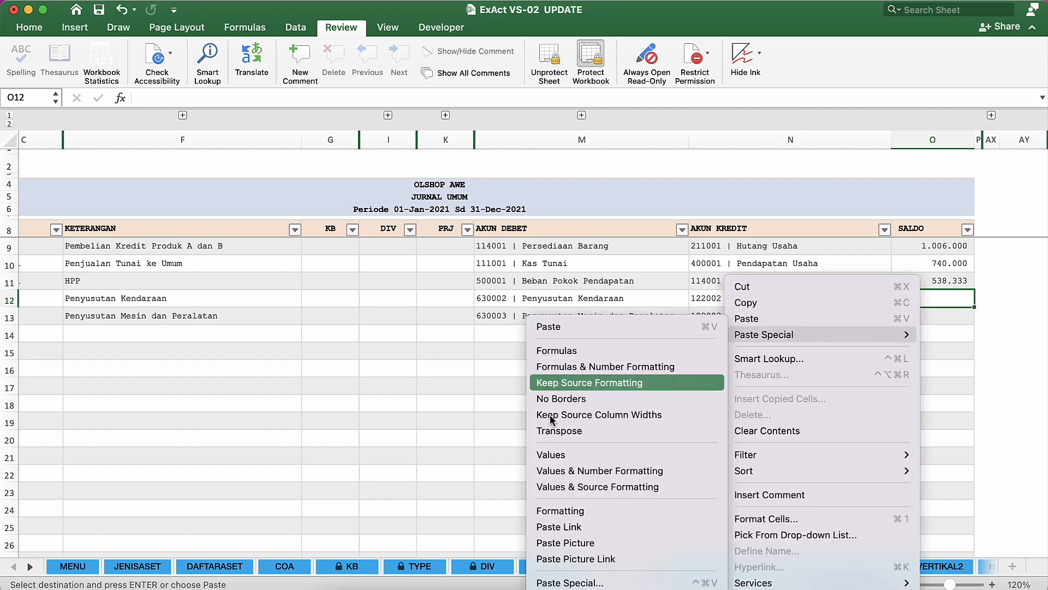
pyautogui.click(549, 456)
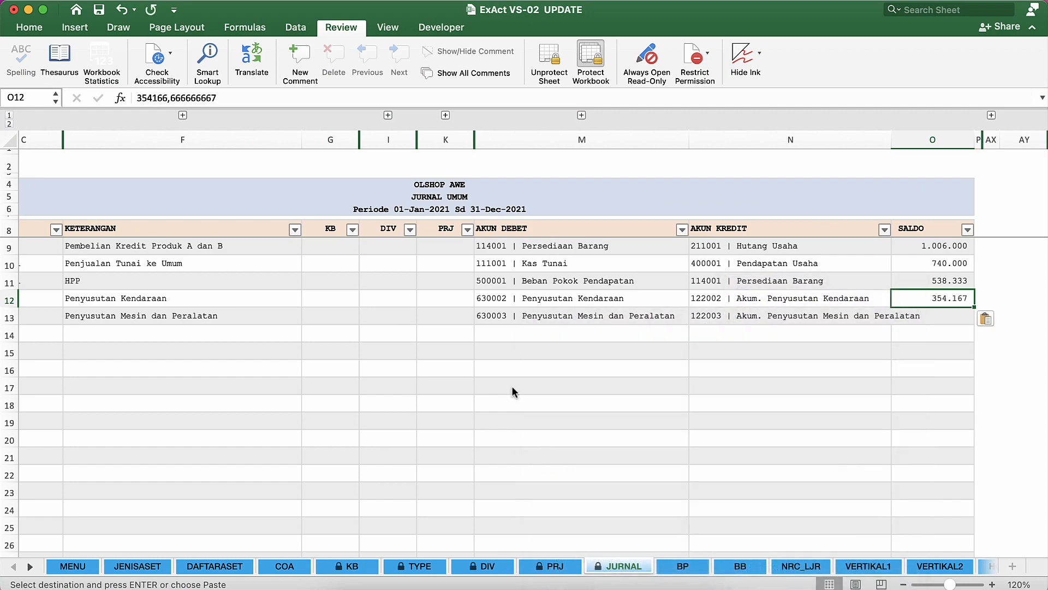
# Copy the January 2021 depreciation of Mesin dan Peralatan from ASET TETAP FIX into SALDO of its journal line as values.
pyautogui.hotkey('ctrl', 'Down')
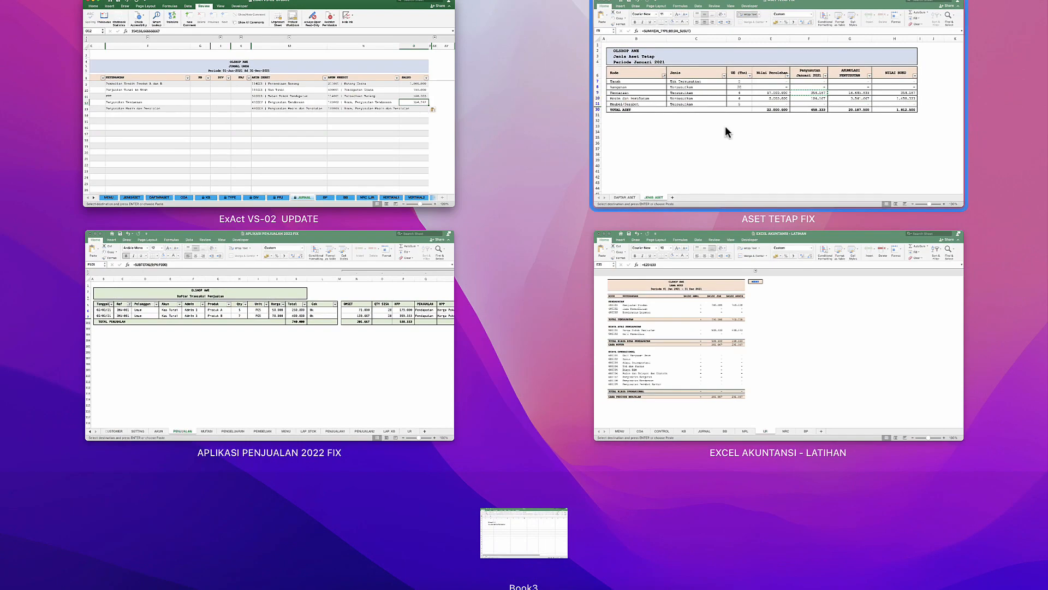
pyautogui.click(654, 138)
pyautogui.click(656, 289)
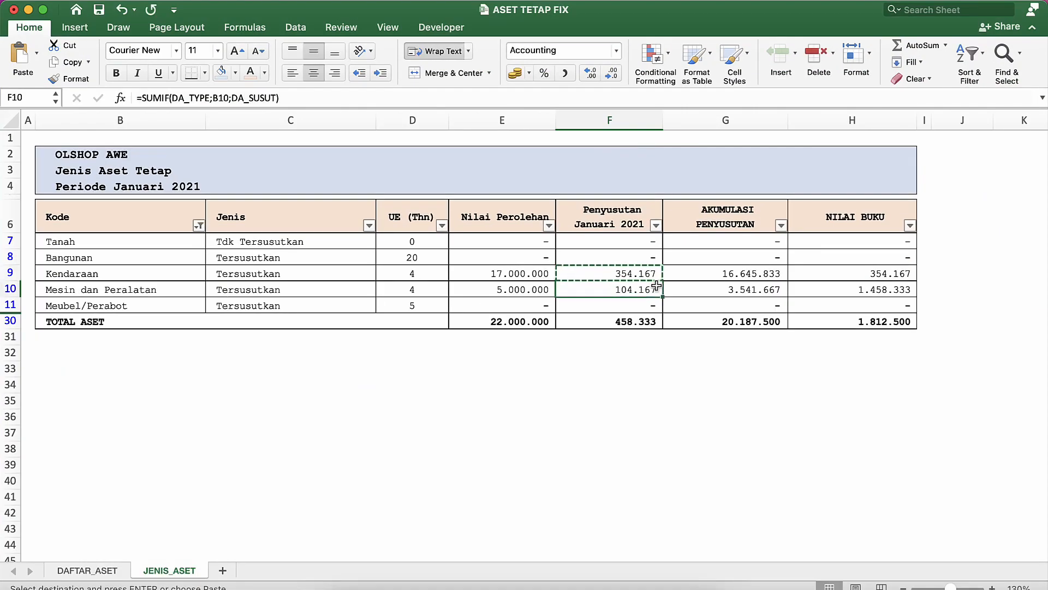
pyautogui.rightClick(659, 289)
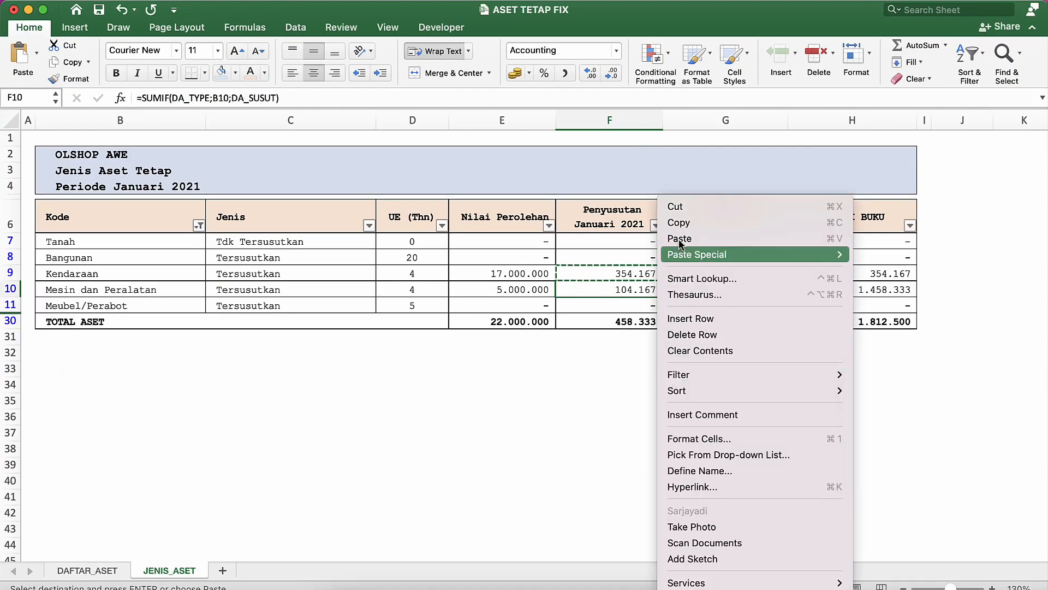
pyautogui.click(679, 223)
pyautogui.hotkey('ctrl', 'Down')
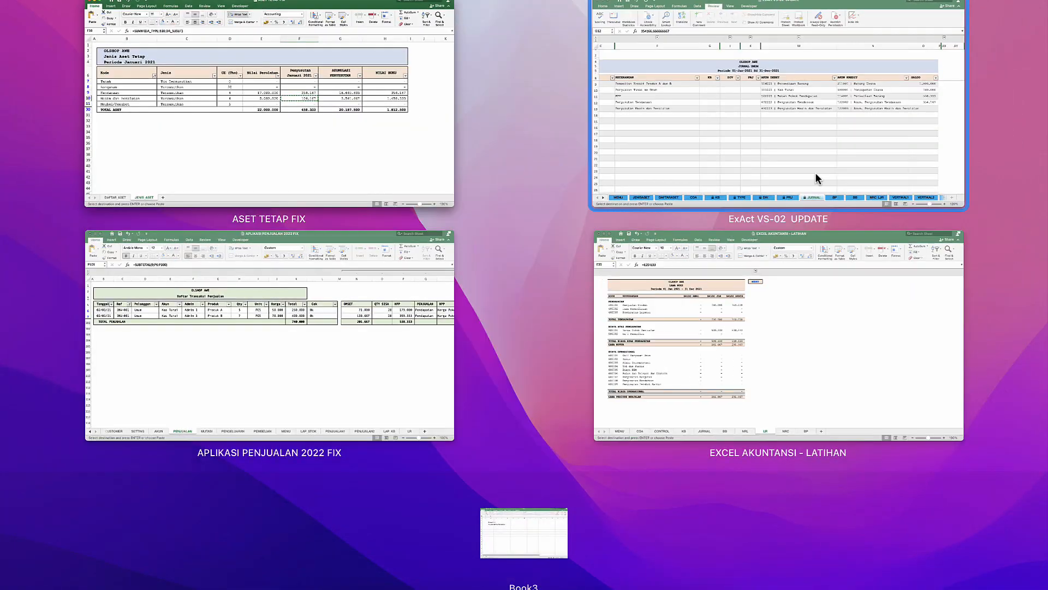
pyautogui.click(815, 132)
pyautogui.click(948, 317)
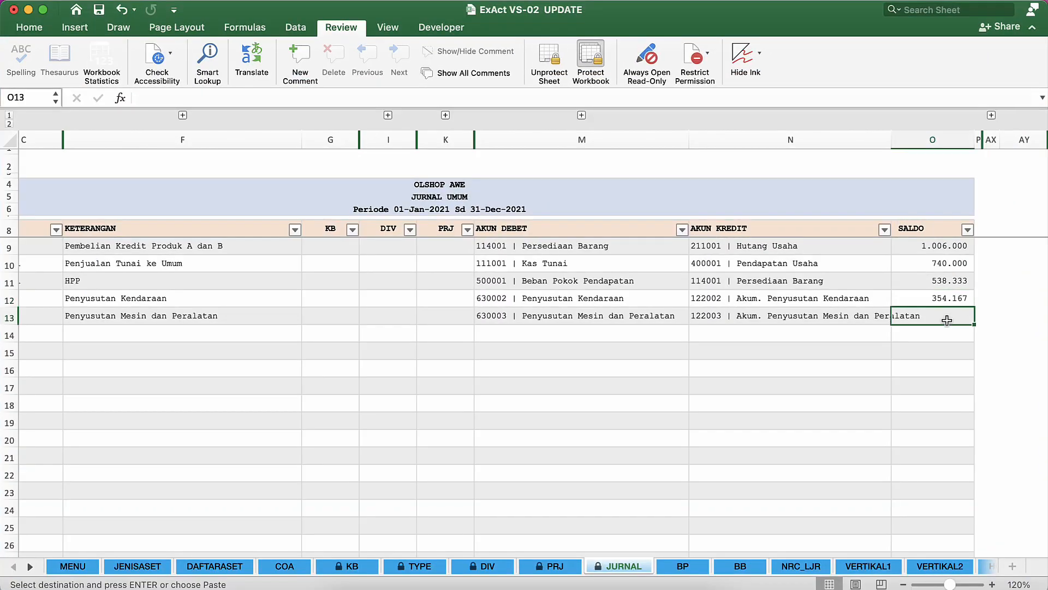
pyautogui.rightClick(945, 319)
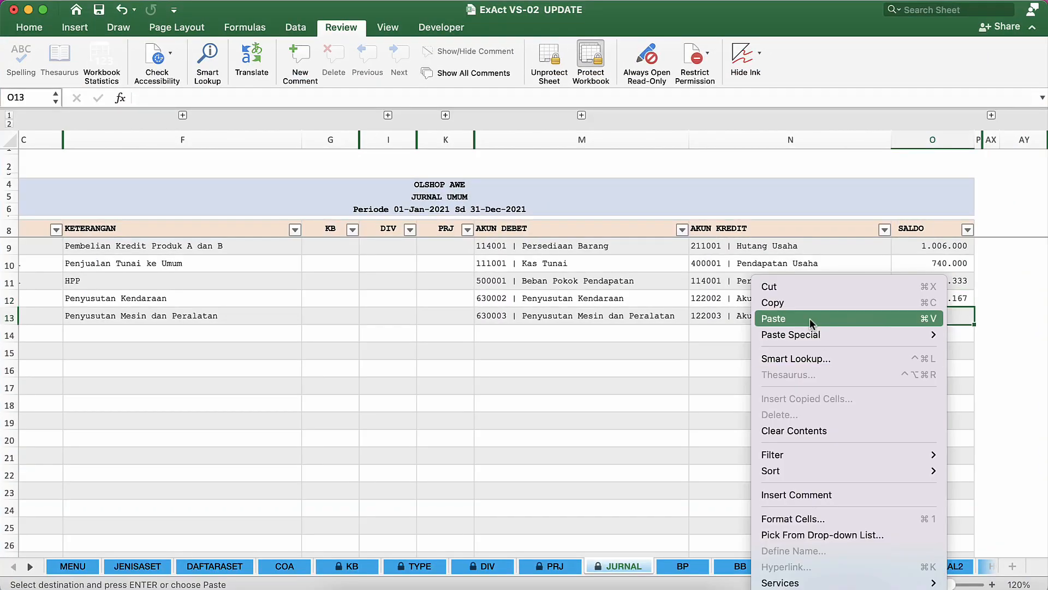
pyautogui.moveTo(816, 335)
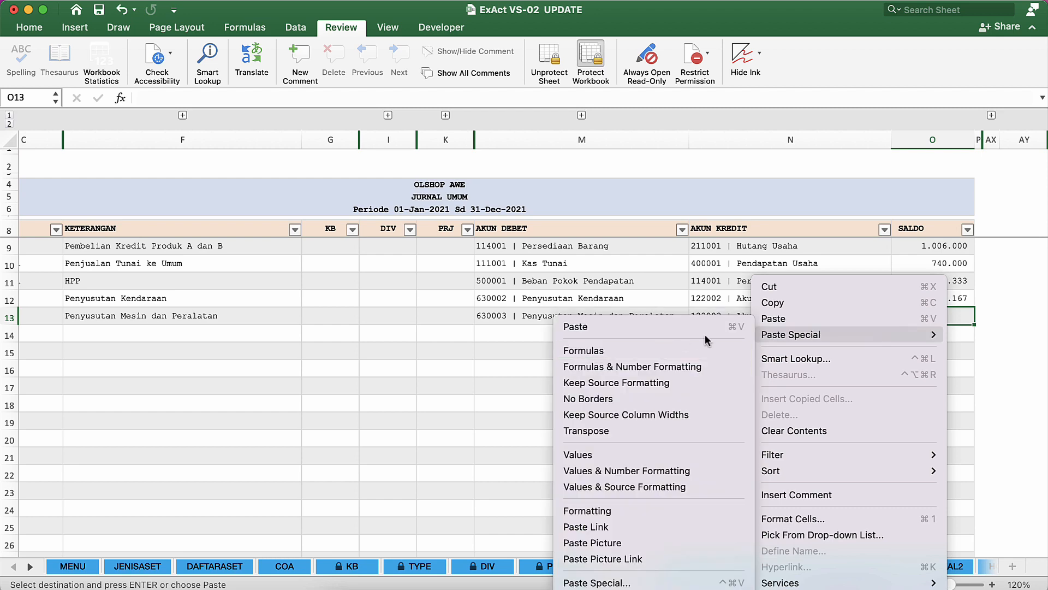
pyautogui.click(589, 454)
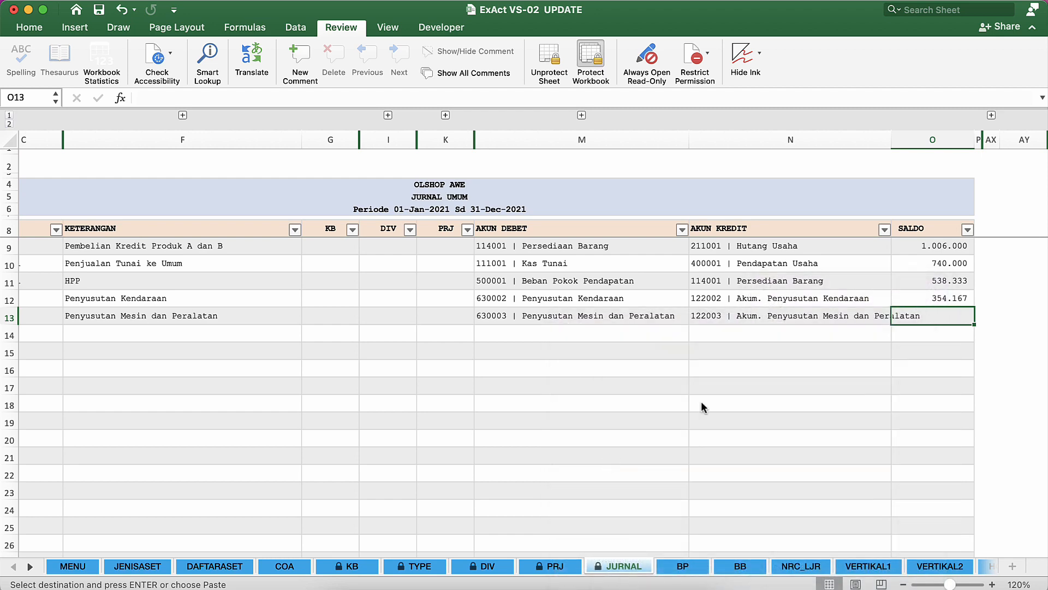
pyautogui.click(709, 386)
pyautogui.click(825, 337)
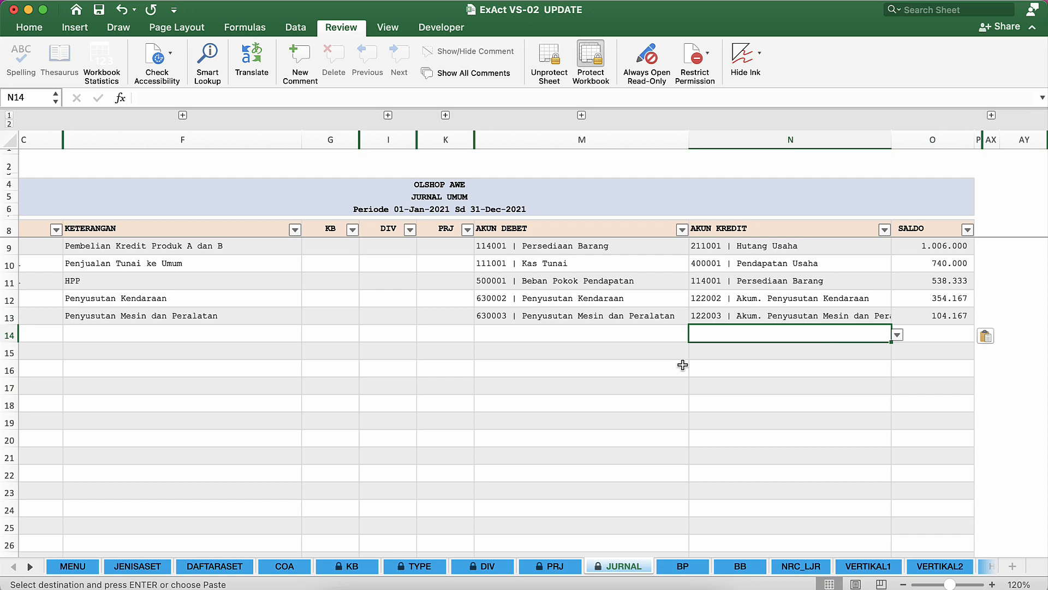
pyautogui.click(682, 365)
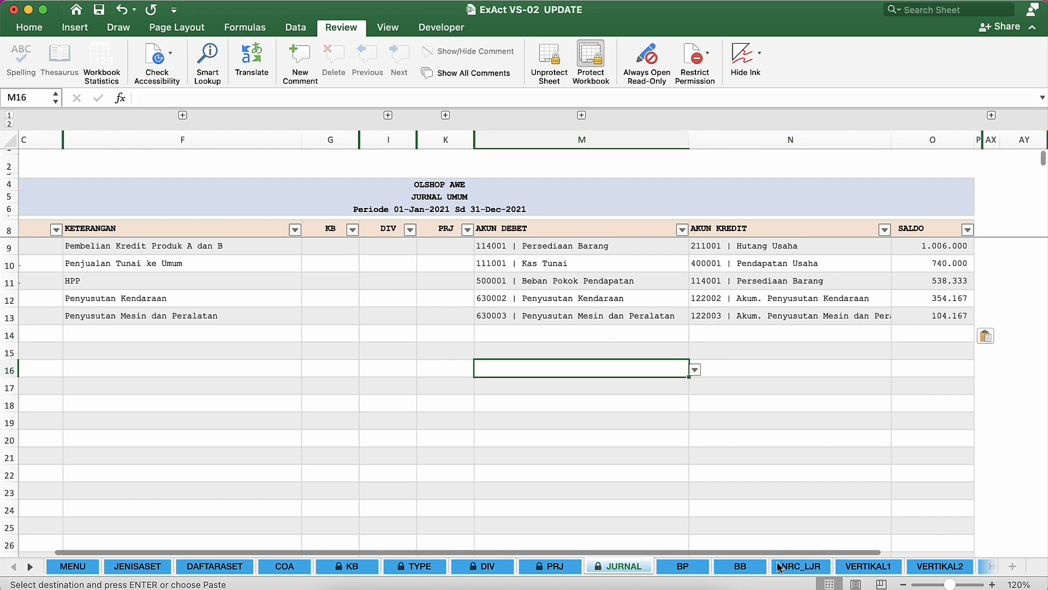
# Open the Neraca report and check the accumulated depreciation balances, summing the December 2021 Kendaraan cost and its accumulated depreciation.
pyautogui.hscroll(-5, 322, 264)
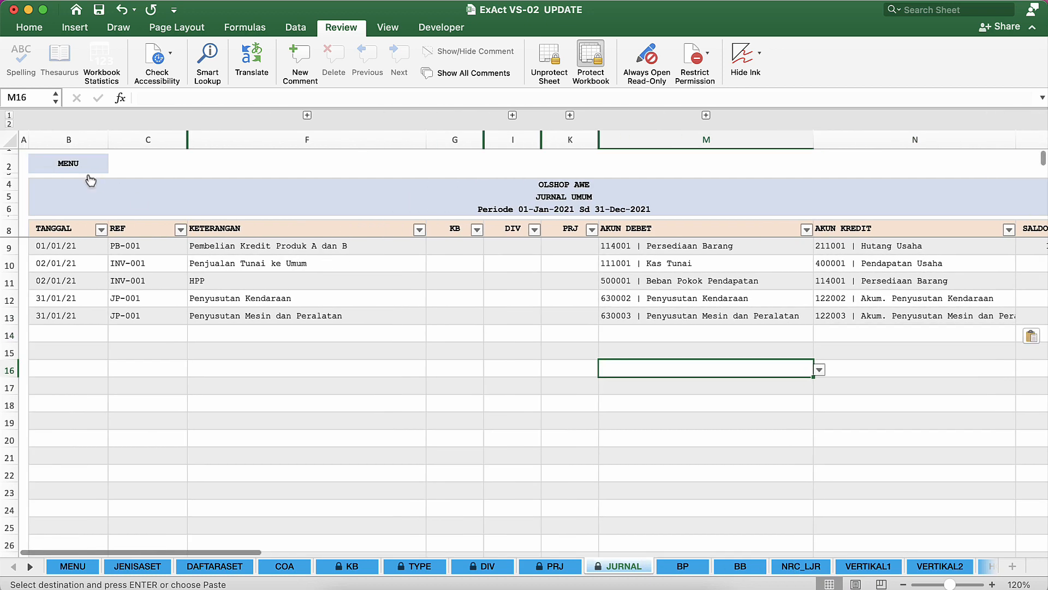
pyautogui.click(74, 167)
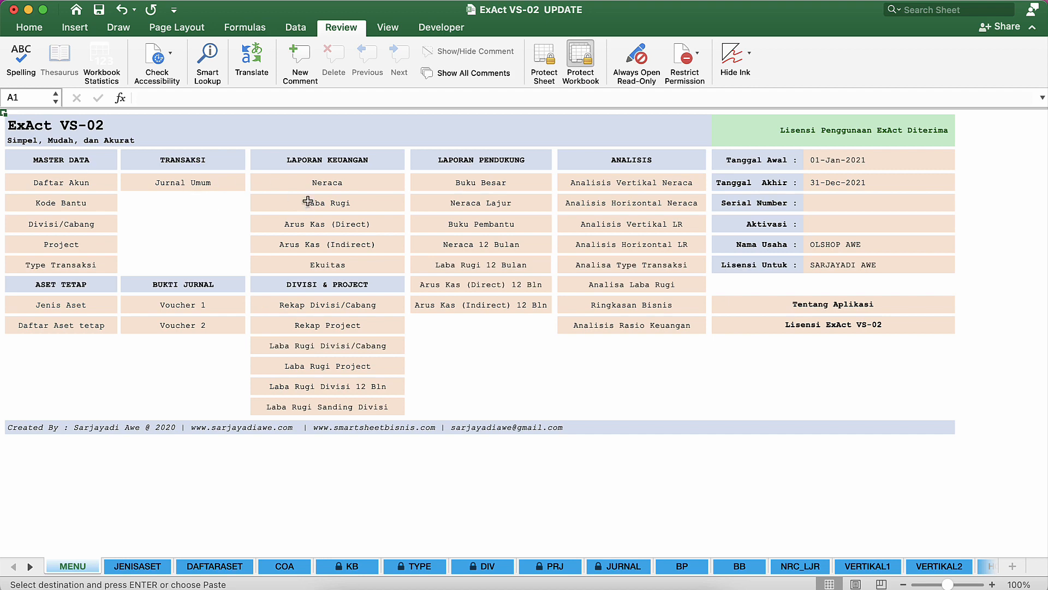
pyautogui.click(334, 185)
pyautogui.click(319, 355)
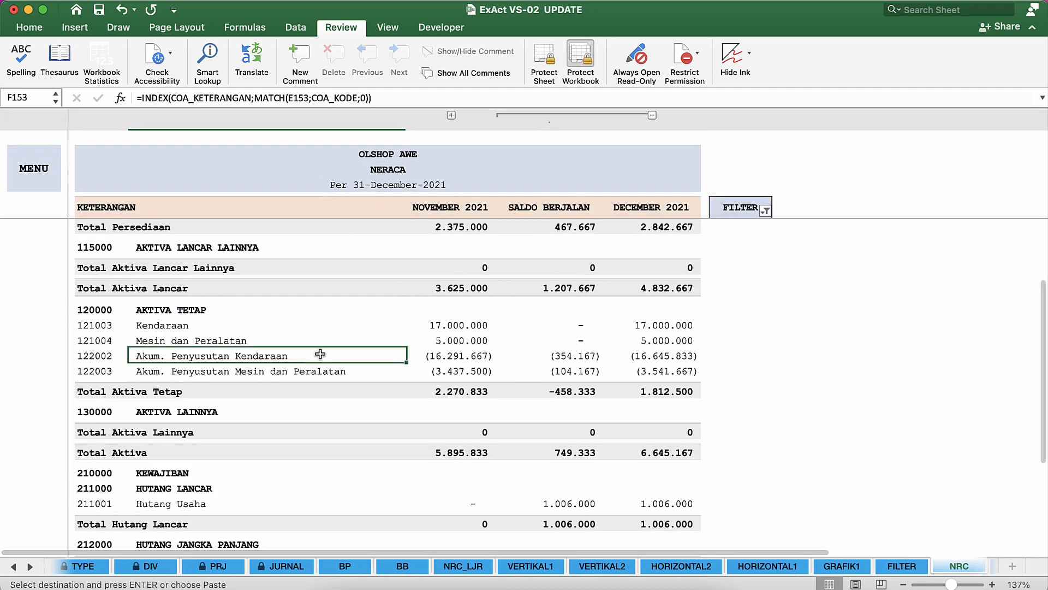
pyautogui.click(506, 352)
pyautogui.click(627, 368)
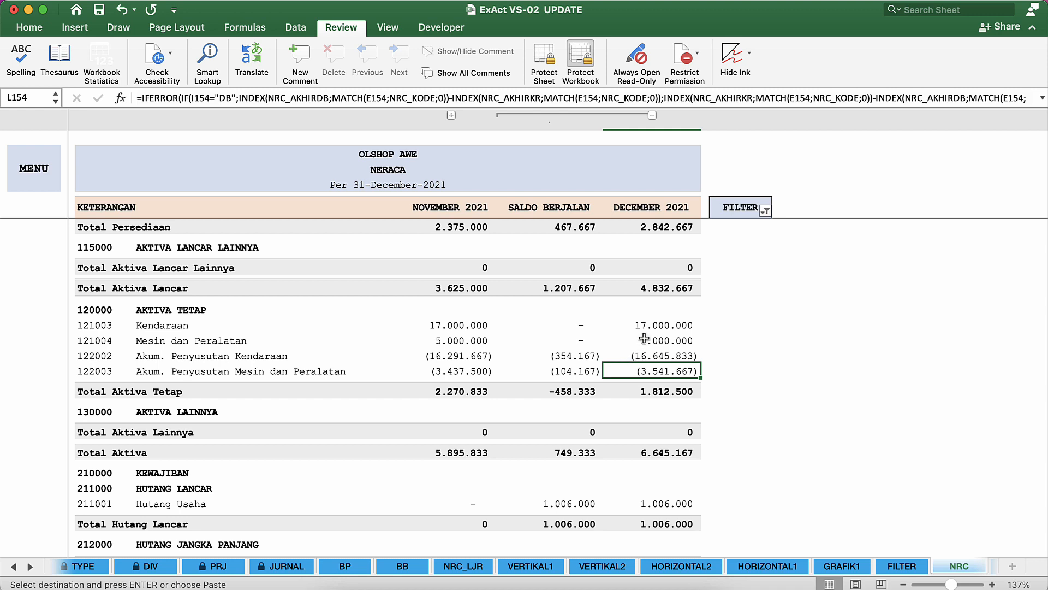
pyautogui.click(650, 321)
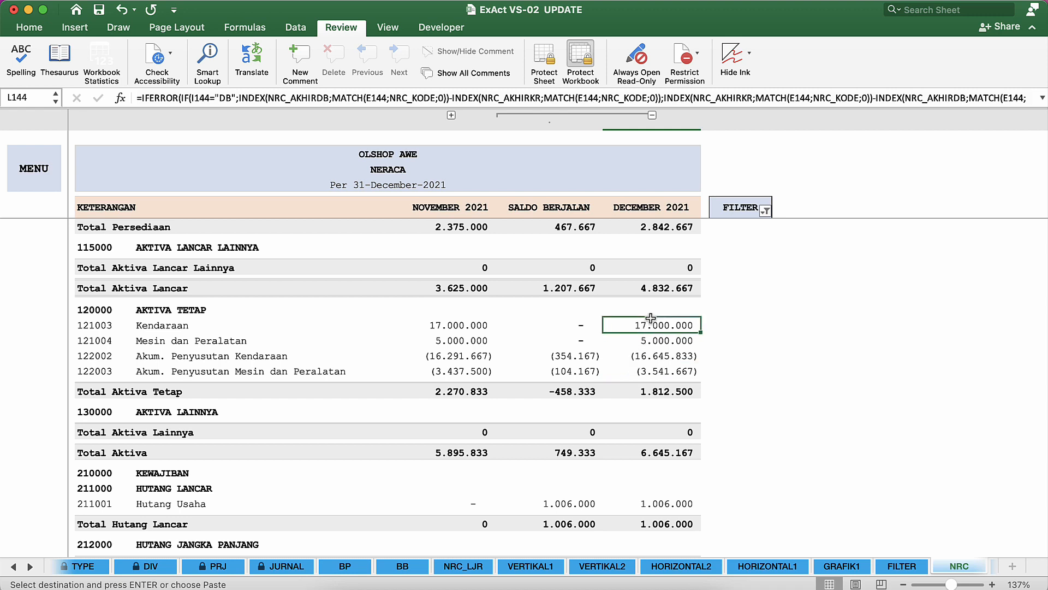
pyautogui.keyDown('super'); pyautogui.click(661, 358); pyautogui.keyUp('super')
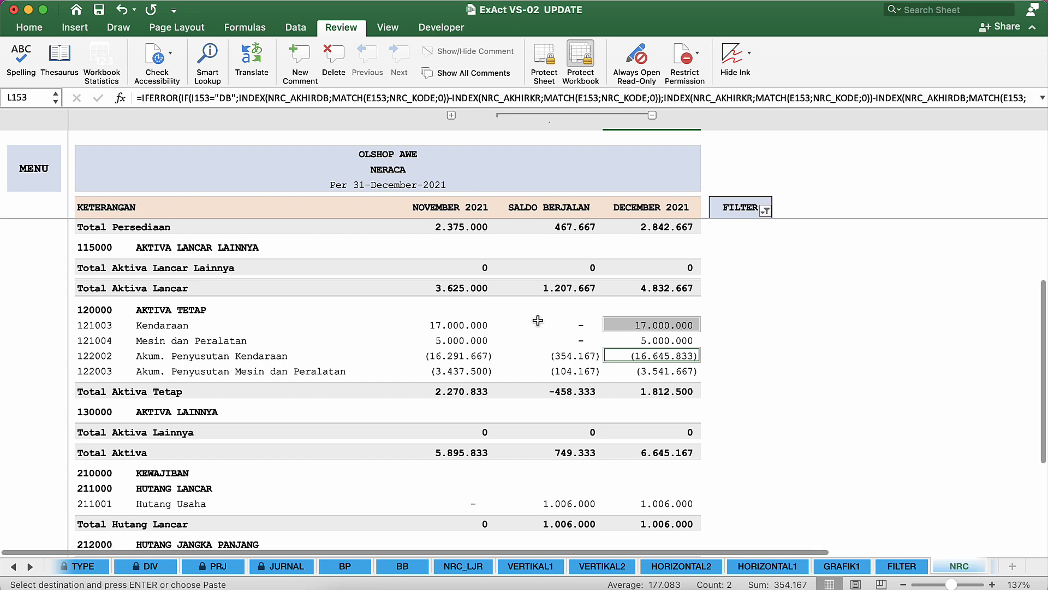
# Compare the Kendaraan NILAI BUKU and January 2021 depreciation in the ASET TETAP FIX workbook, clearing the leftover copy selection.
pyautogui.hotkey('ctrl', 'Up')
pyautogui.click(704, 94)
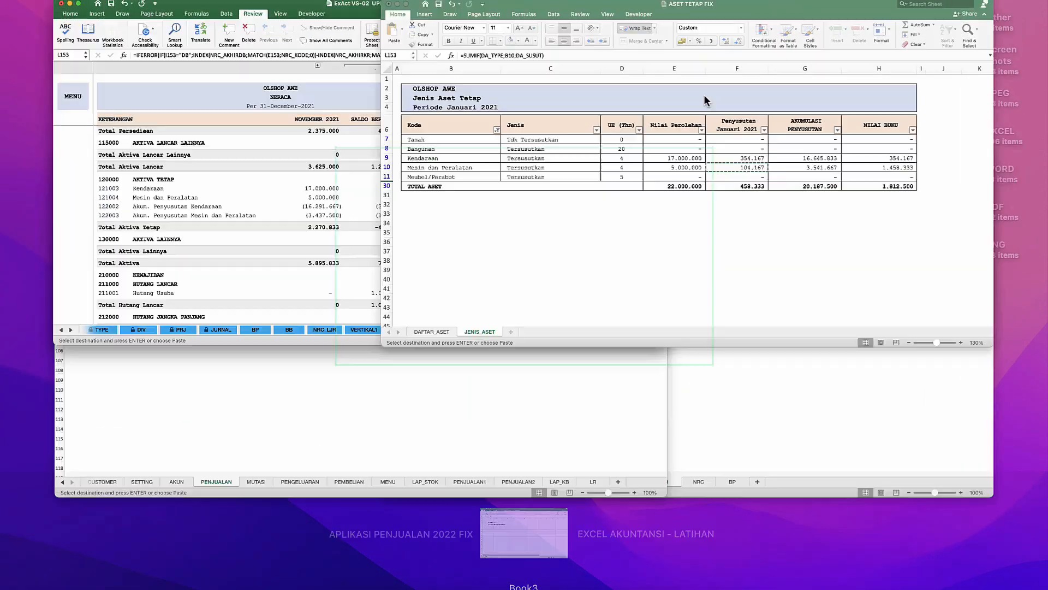
pyautogui.click(869, 273)
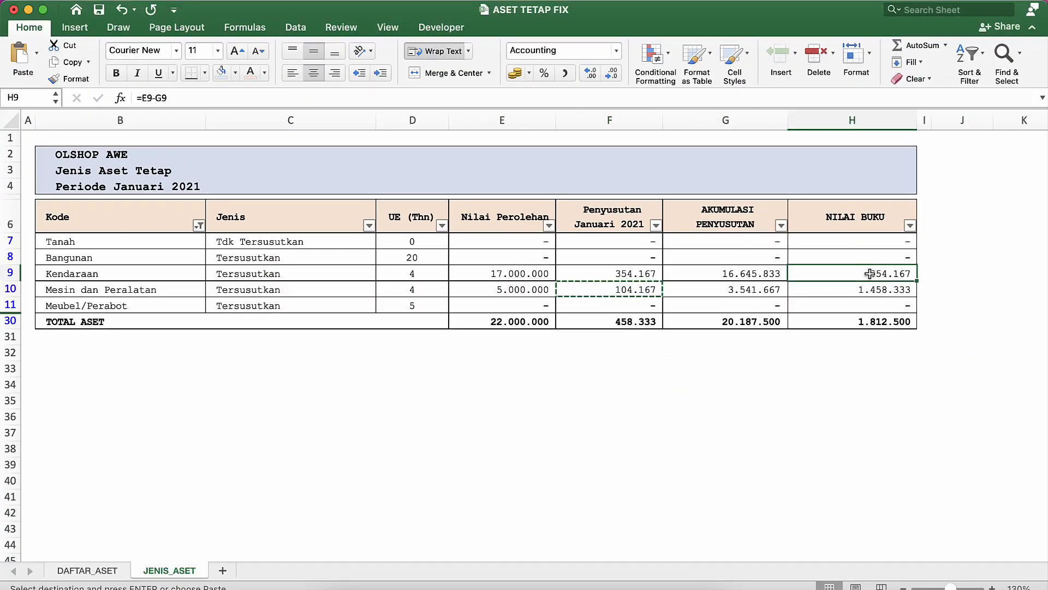
pyautogui.click(629, 278)
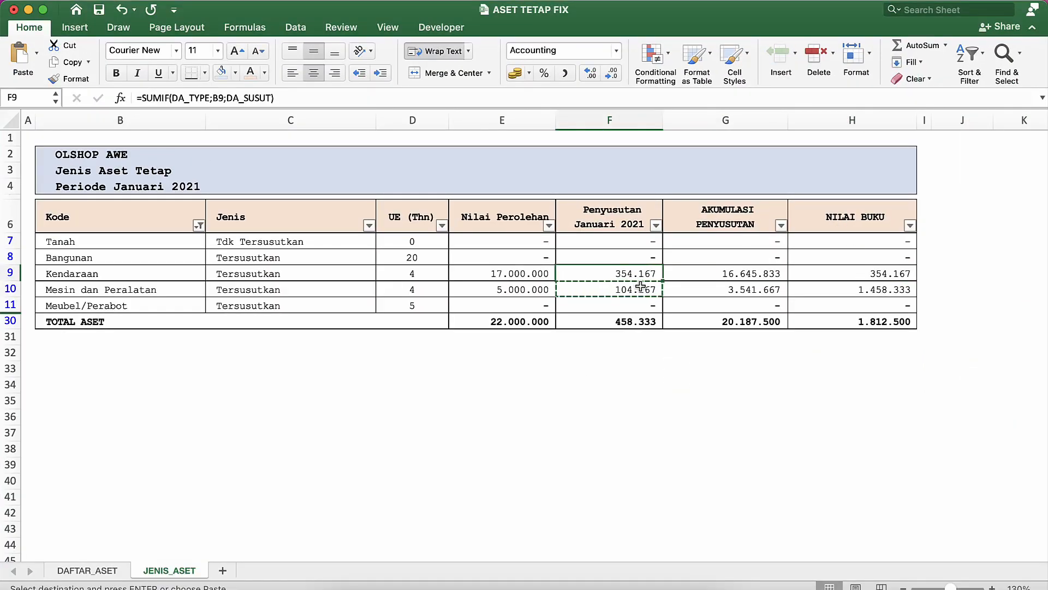
pyautogui.press('Escape')
# Switch to the EXCEL AKUNTANSI - LATIHAN workbook and open its journal form.
pyautogui.hotkey('ctrl', 'Up')
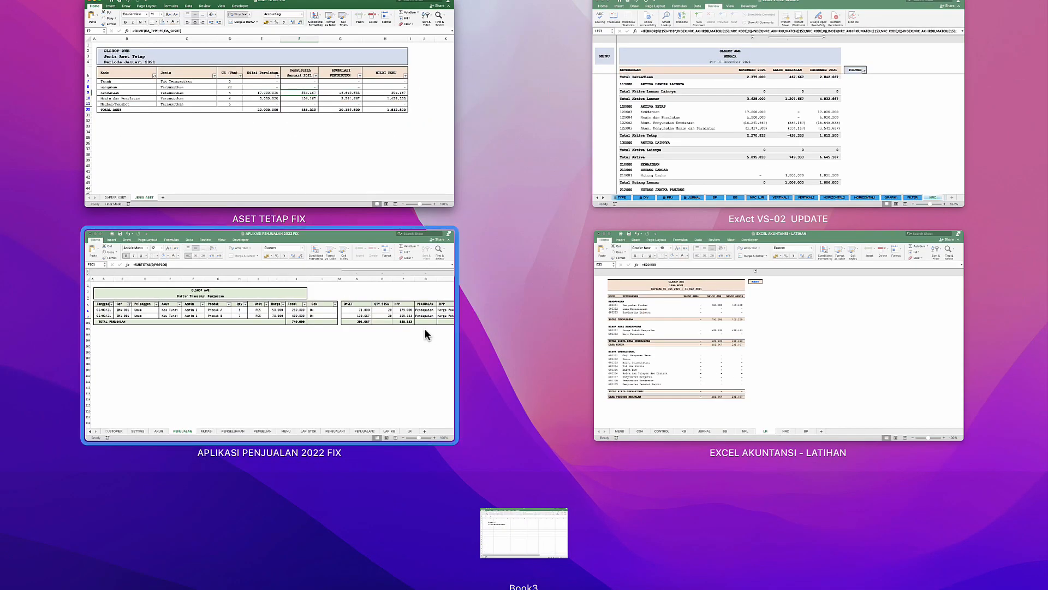
pyautogui.click(673, 342)
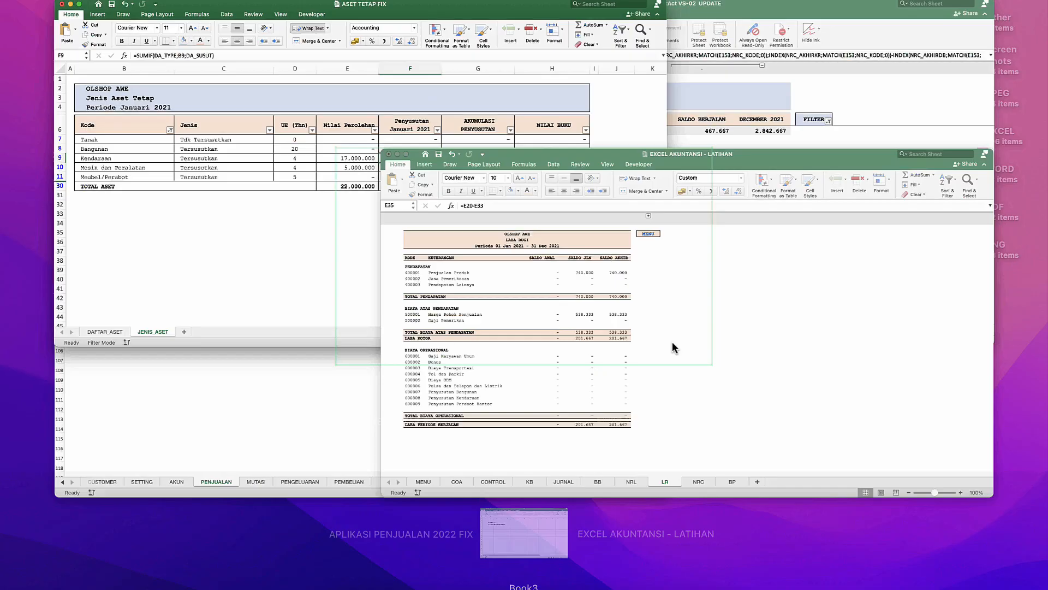
pyautogui.click(340, 310)
pyautogui.click(341, 276)
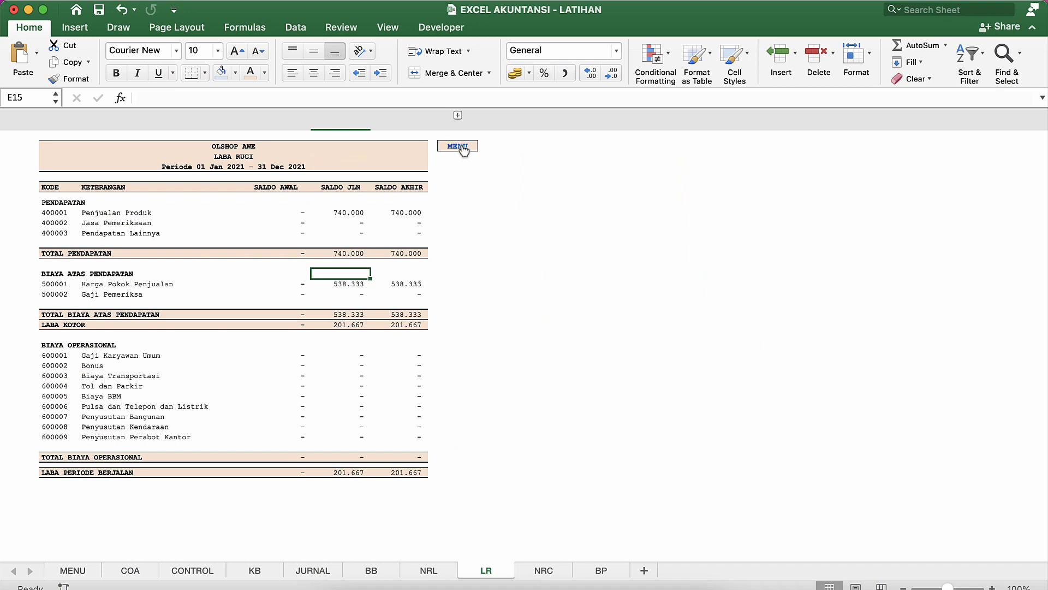
pyautogui.click(458, 146)
pyautogui.click(196, 229)
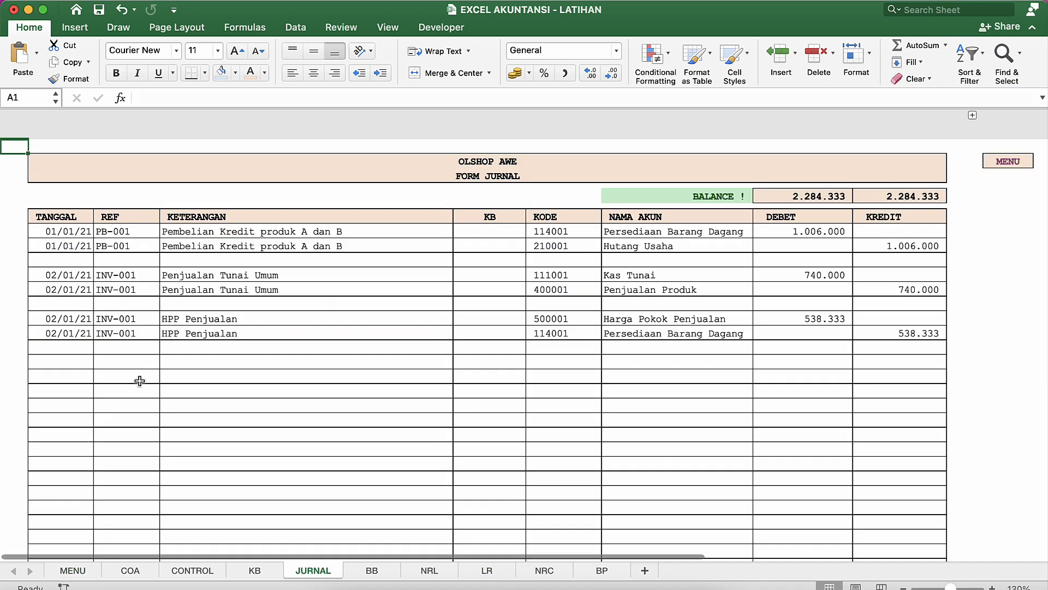
# Leave one blank row below the HPP Penjualan entry and enter the date 31/01/21 on the following two journal lines.
pyautogui.click(64, 359)
pyautogui.press('Up')
pyautogui.press('Up')
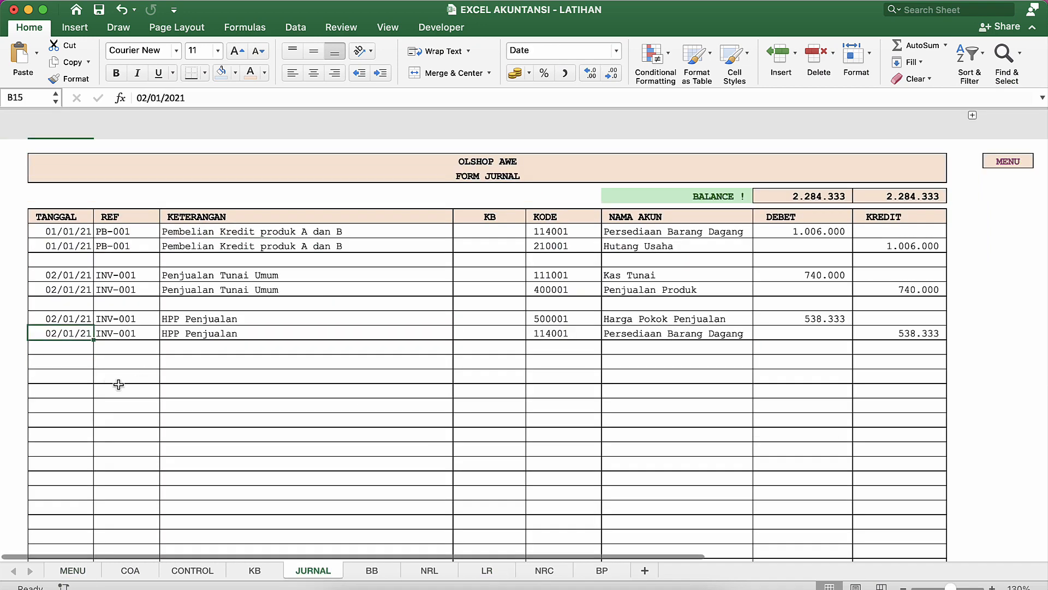
pyautogui.press('Down')
pyautogui.press('Down')
pyautogui.write('31')
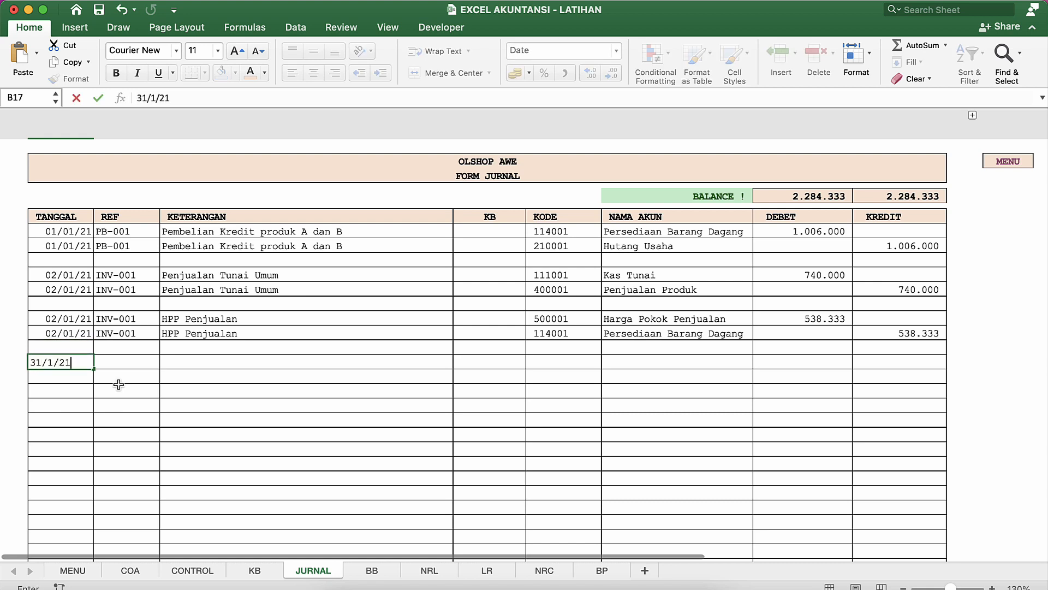
pyautogui.write('/01/21')
pyautogui.press('Return')
pyautogui.hotkey('ctrl', 'd')
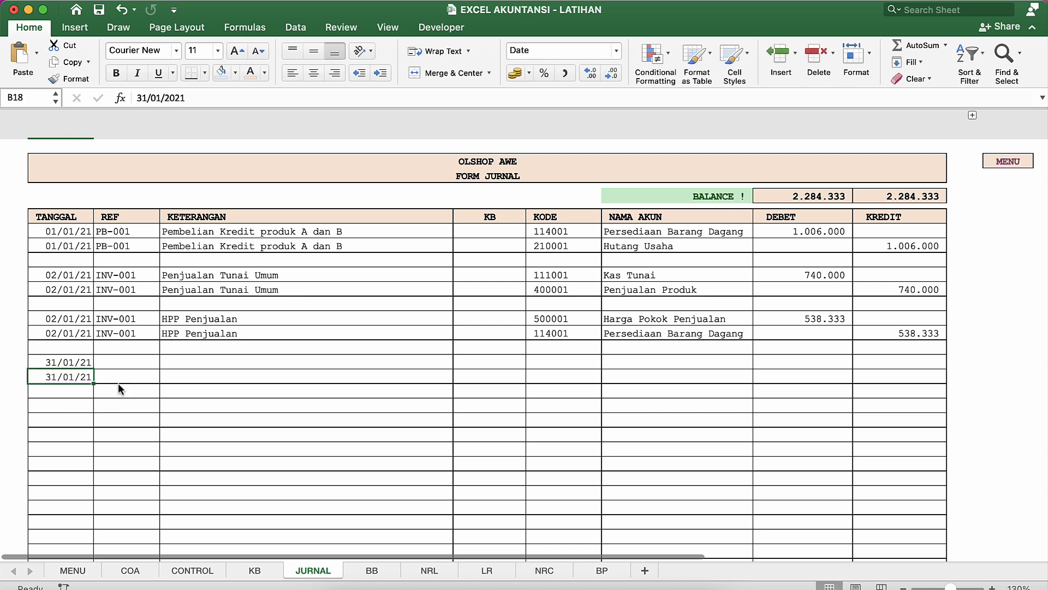
# Enter the reference JP-001 on both 31/01/21 journal lines.
pyautogui.press('Right')
pyautogui.press('Up')
pyautogui.write('JP')
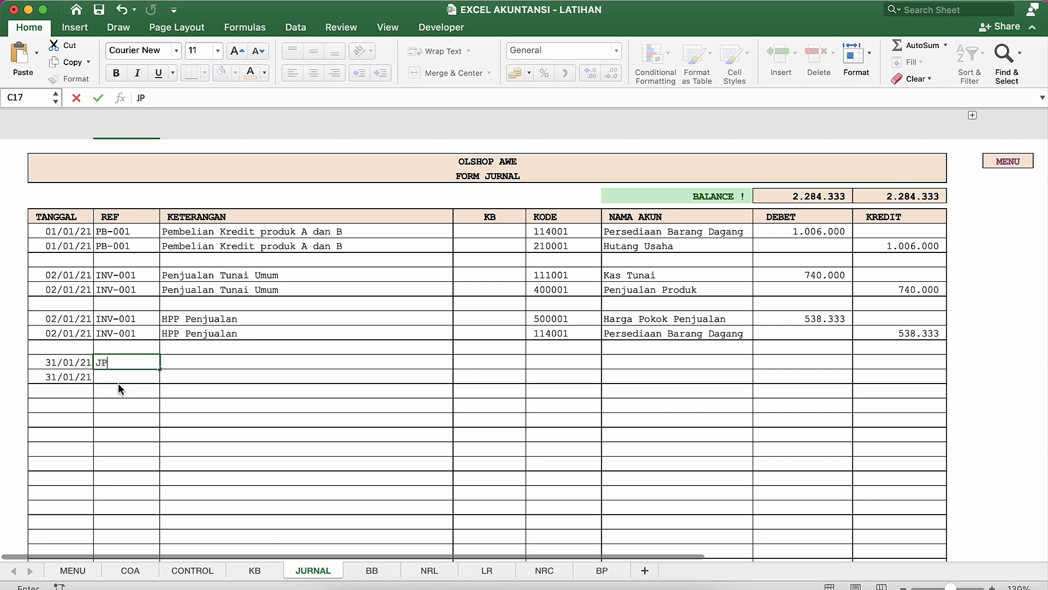
pyautogui.write('-001')
pyautogui.press('Return')
pyautogui.hotkey('ctrl', 'd')
# Enter the description Penyusutan Kendaraan on both JP-001 journal lines.
pyautogui.press('Right')
pyautogui.press('Up')
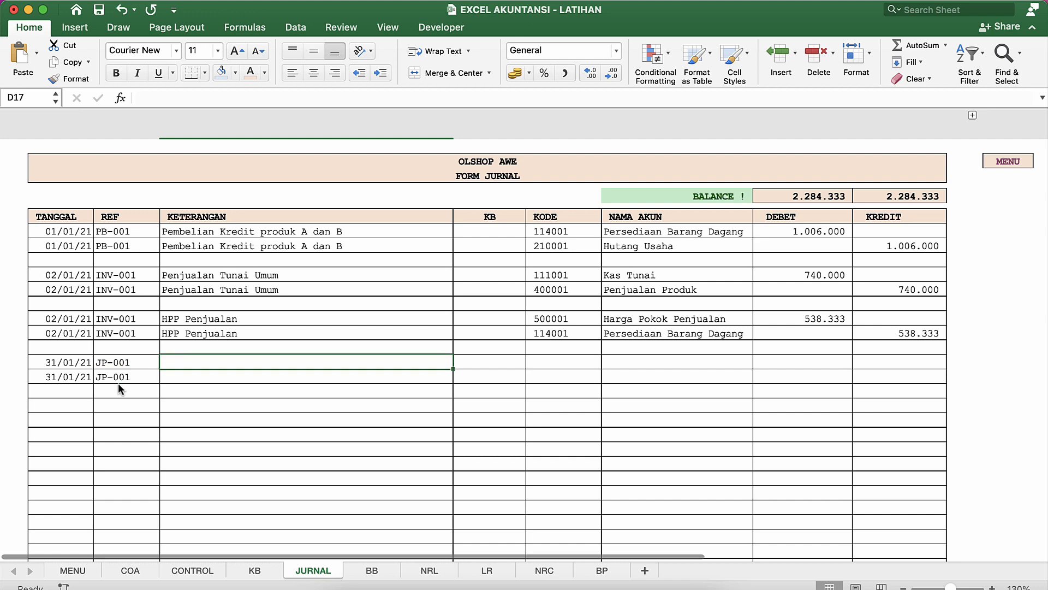
pyautogui.write('Penyusu')
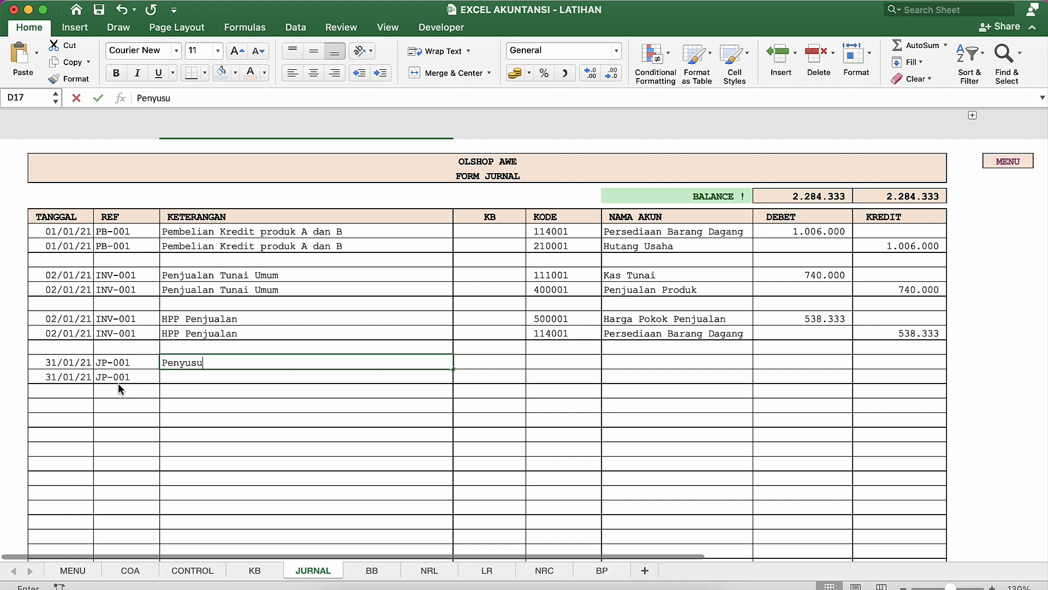
pyautogui.write('tan Kendaraan')
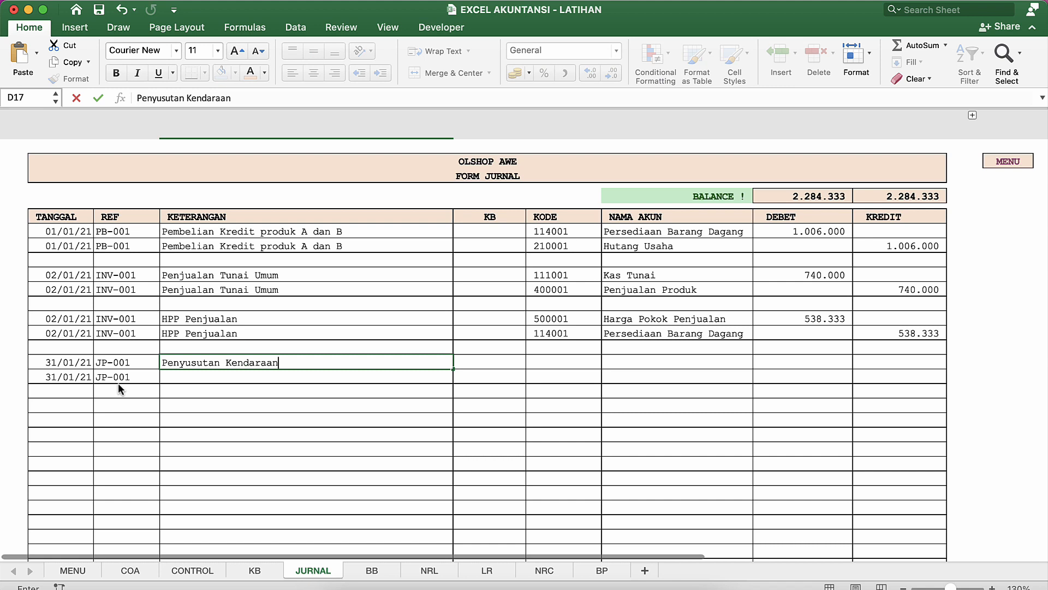
pyautogui.press('Return')
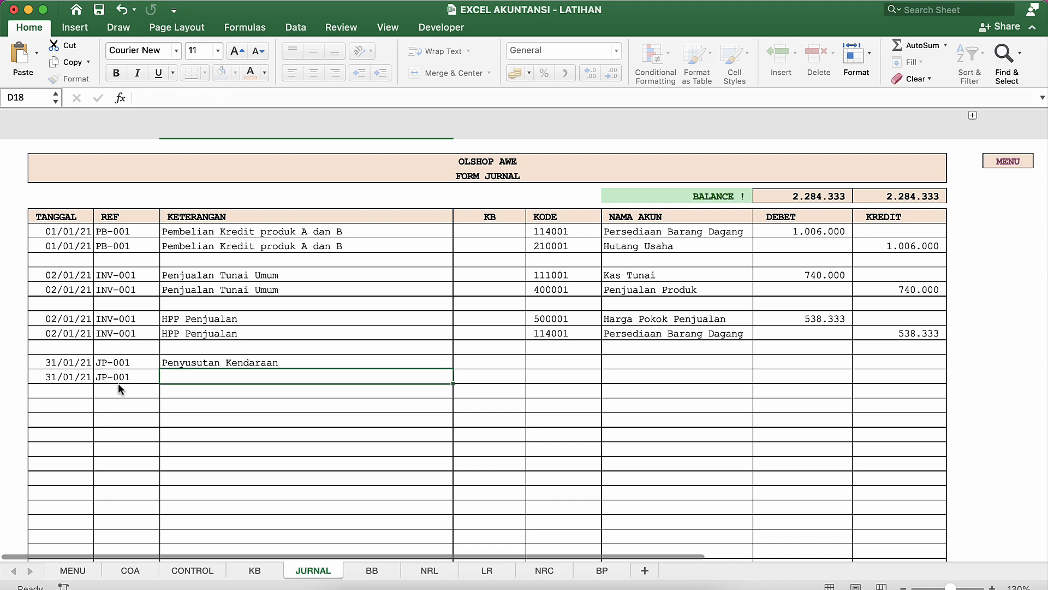
pyautogui.write('Penyu')
pyautogui.hotkey('shift', 'Right')
pyautogui.hotkey('shift', 'Right')
pyautogui.hotkey('shift', 'Right')
pyautogui.hotkey('shift', 'Right')
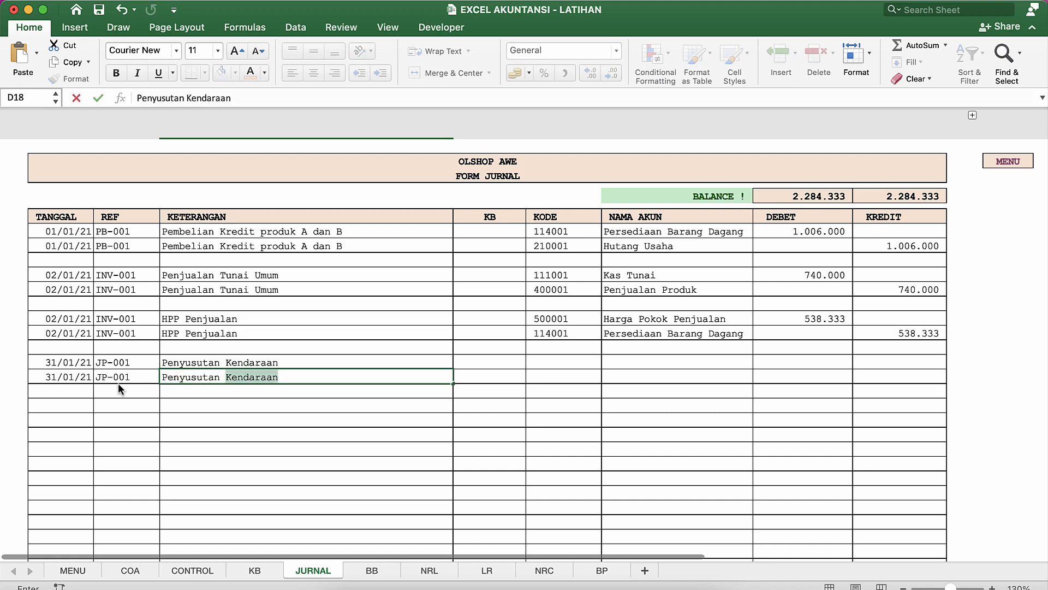
pyautogui.press('Return')
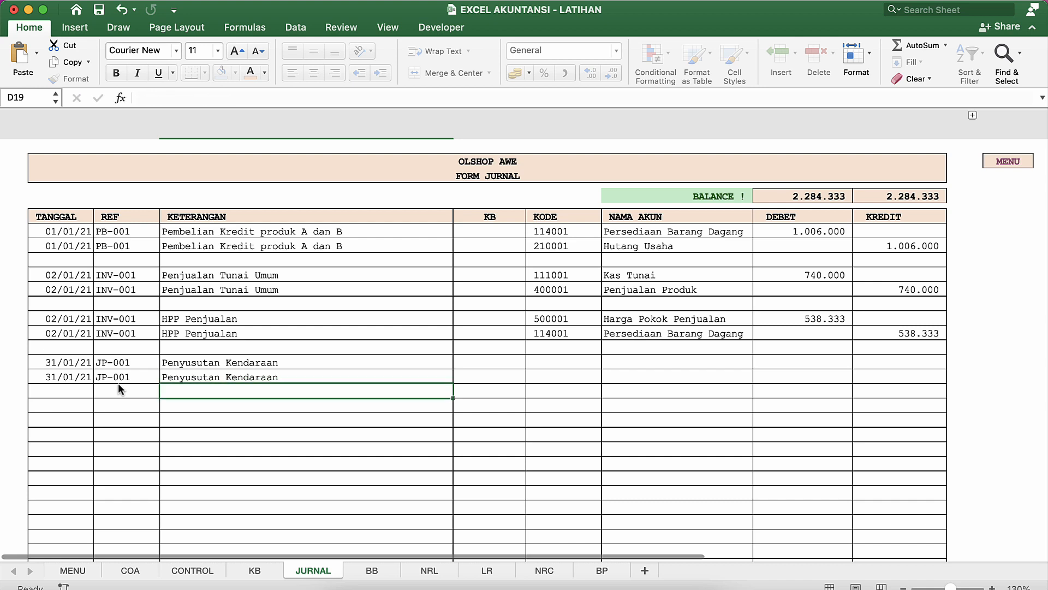
# Enter the description Penyusutan Mesin dan Peralatan on the two journal lines below the Penyusutan Kendaraan entries.
pyautogui.press('Up')
pyautogui.press('Up')
pyautogui.hotkey('shift', 'Down')
pyautogui.hotkey('shift', 'Down')
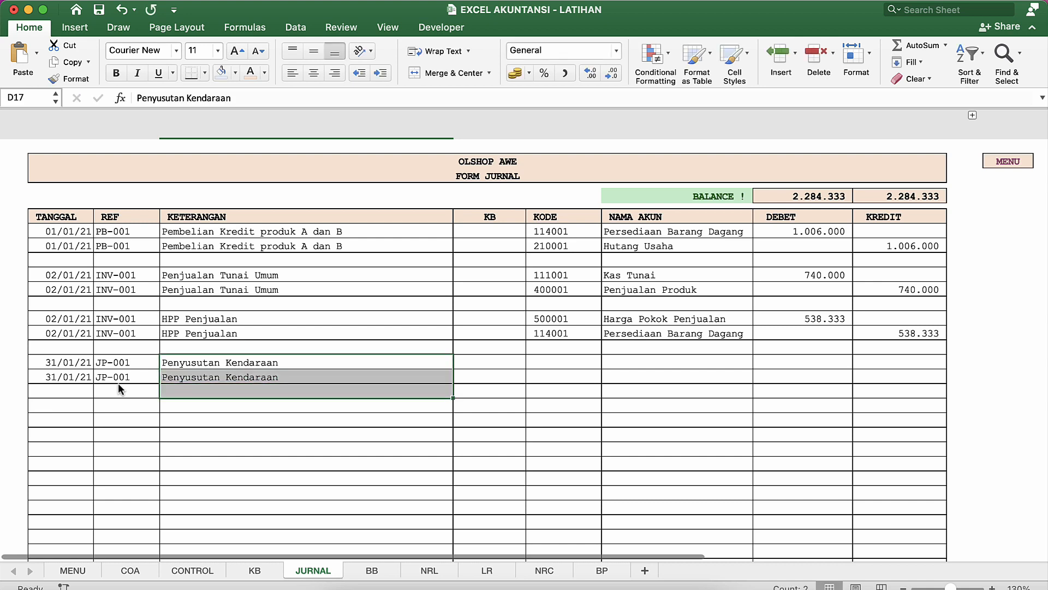
pyautogui.press('Down')
pyautogui.press('Down')
pyautogui.press('Down')
pyautogui.press('Up')
pyautogui.write('Penyusutan ')
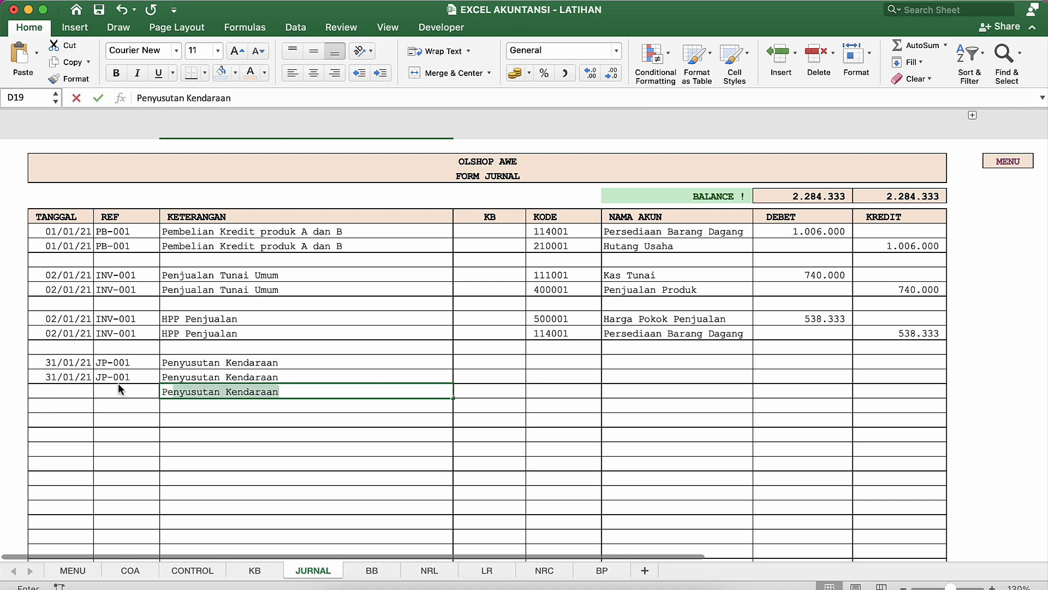
pyautogui.write('Mesi')
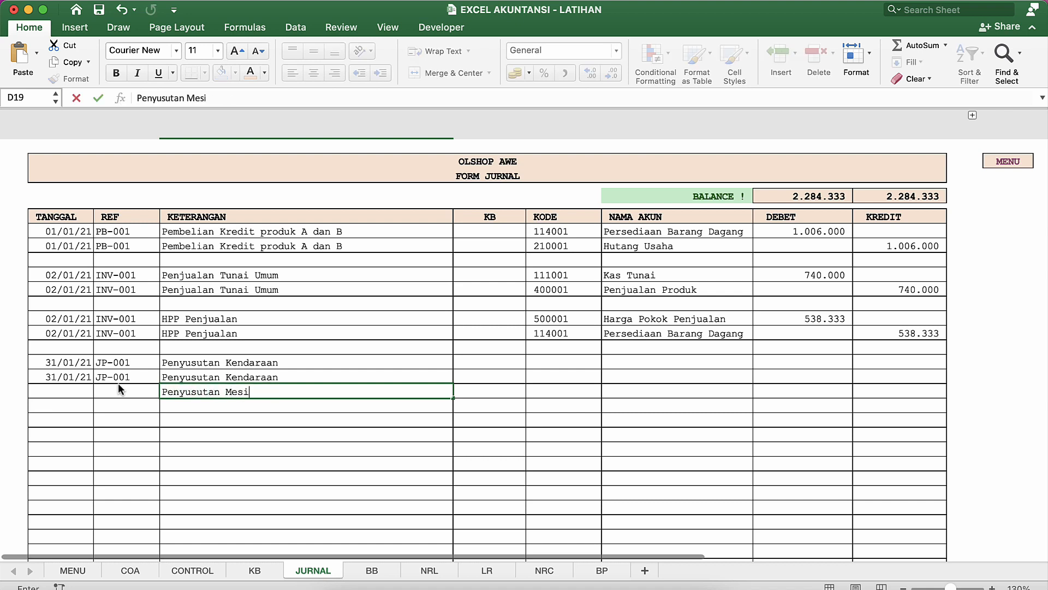
pyautogui.write('n dan Peralata')
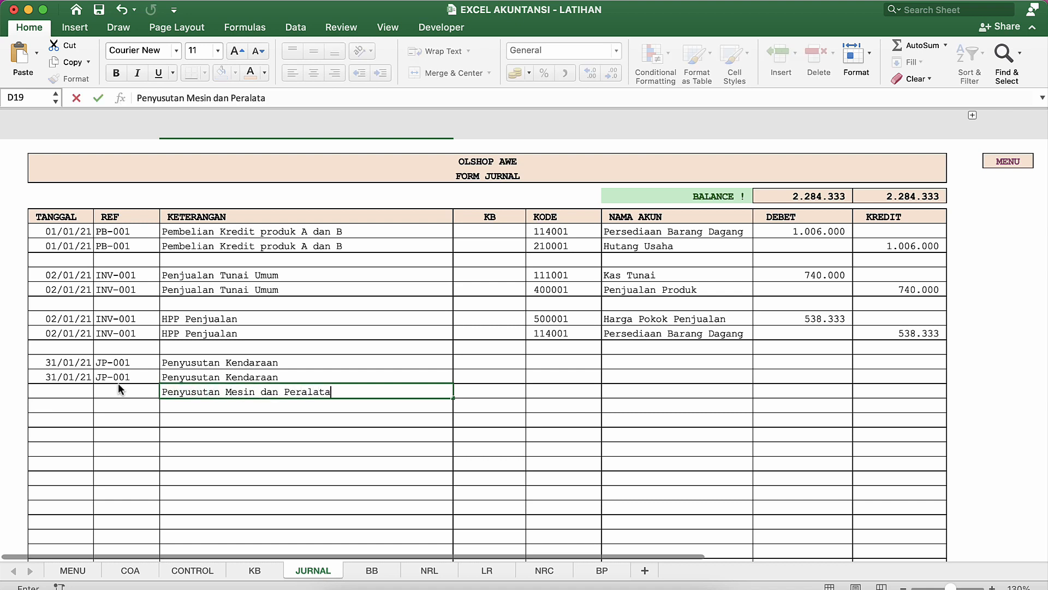
pyautogui.write('n')
pyautogui.press('Return')
pyautogui.hotkey('ctrl', 'd')
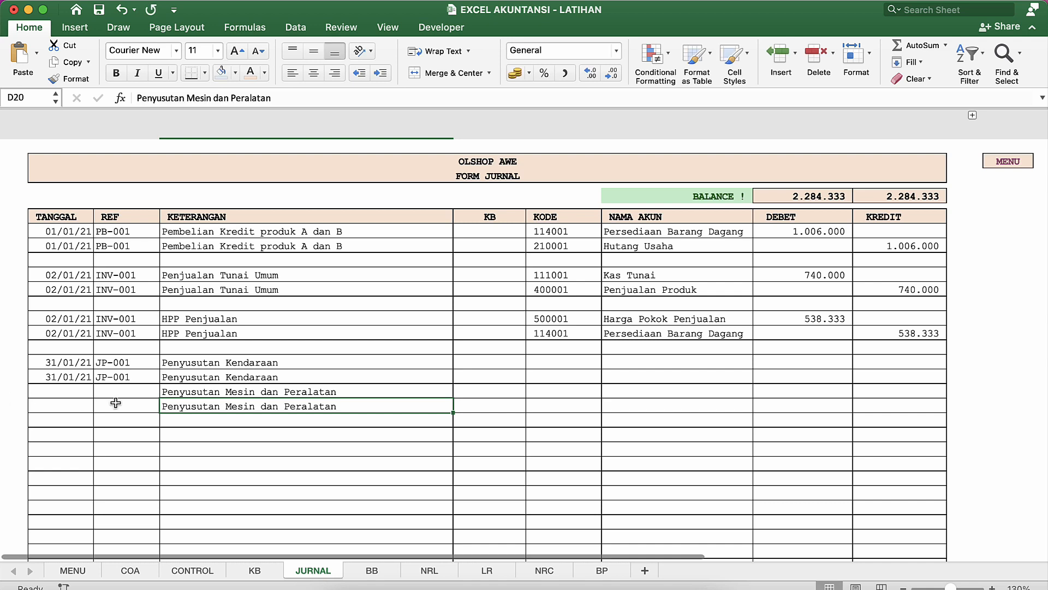
# Copy the date 31/01/21 and reference JP-001 onto the two Penyusutan Mesin dan Peralatan lines.
pyautogui.click(82, 401)
pyautogui.click(65, 379)
pyautogui.hotkey('shift', 'Right')
pyautogui.press('super+c')
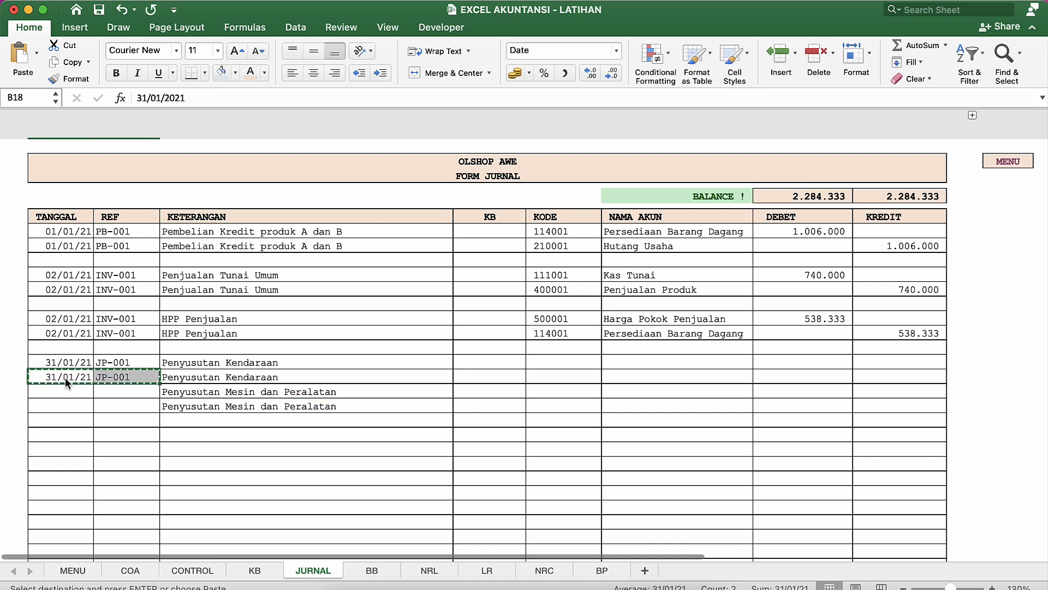
pyautogui.moveTo(65, 387); pyautogui.dragTo(64, 404)
pyautogui.press('Return')
# Try account codes 113001, 114001 and 121002 on the first Penyusutan Kendaraan journal line.
pyautogui.click(537, 384)
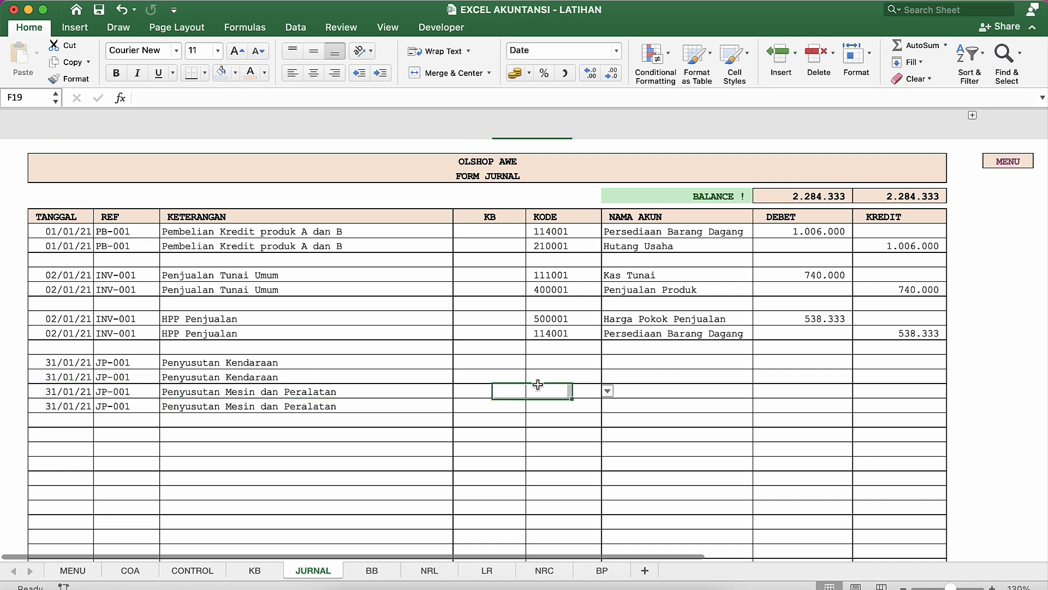
pyautogui.click(561, 377)
pyautogui.click(565, 362)
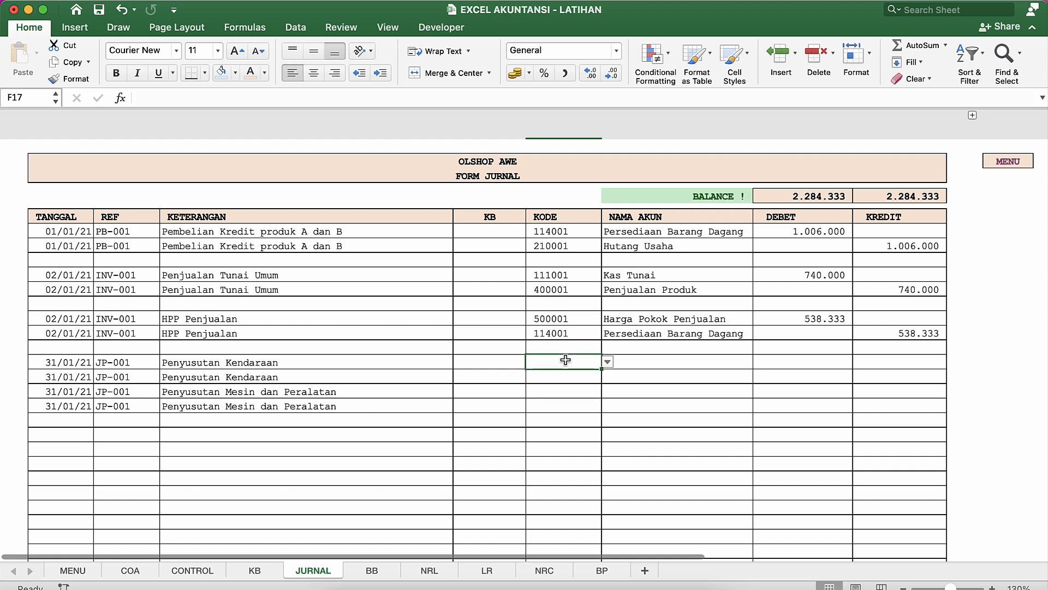
pyautogui.click(607, 361)
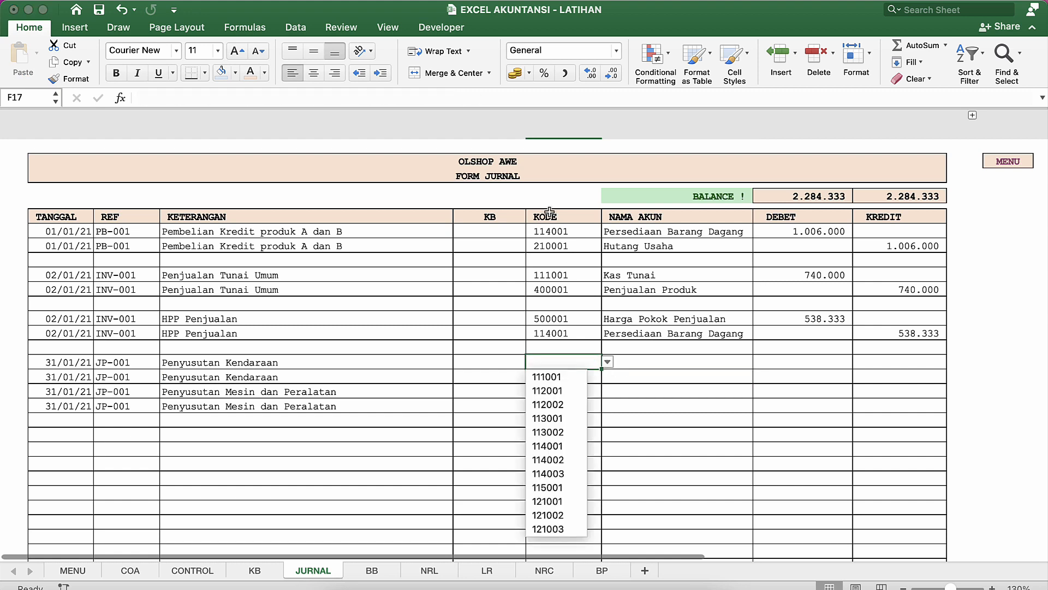
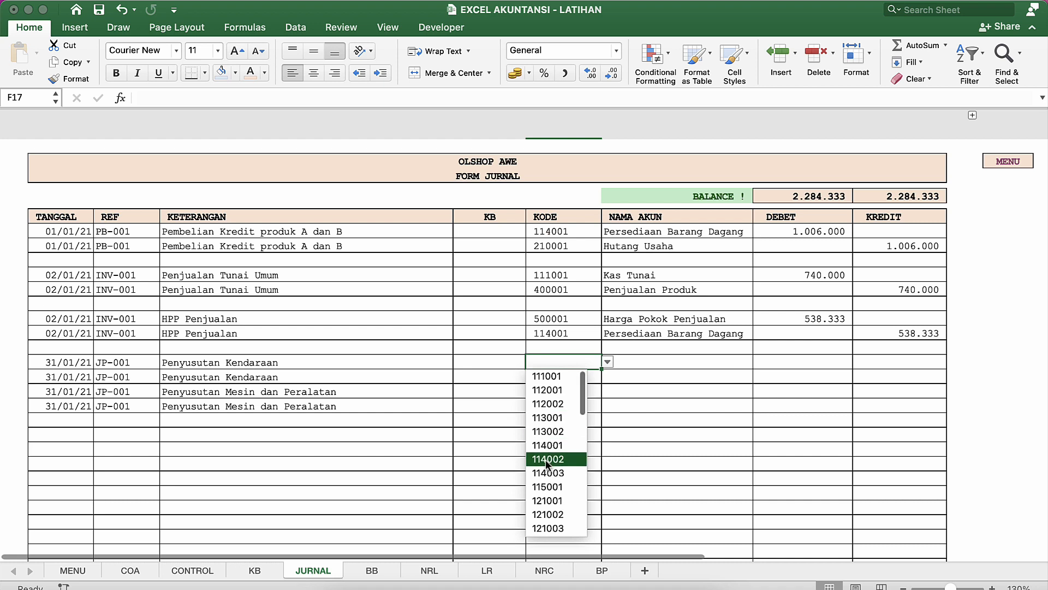
pyautogui.scroll(-5, 545, 460)
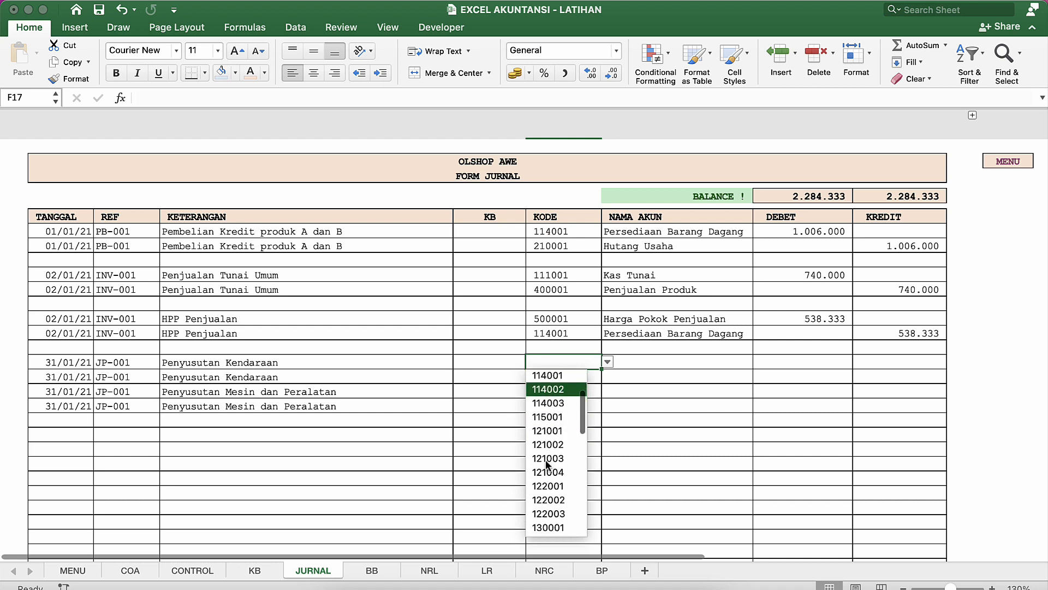
pyautogui.scroll(5, 546, 463)
pyautogui.click(543, 422)
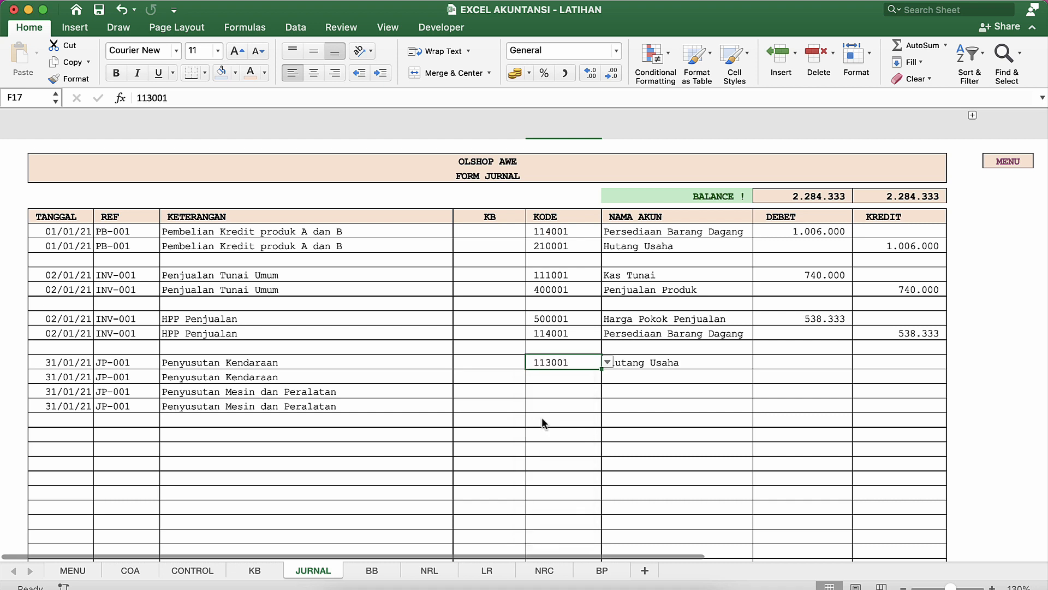
pyautogui.click(607, 362)
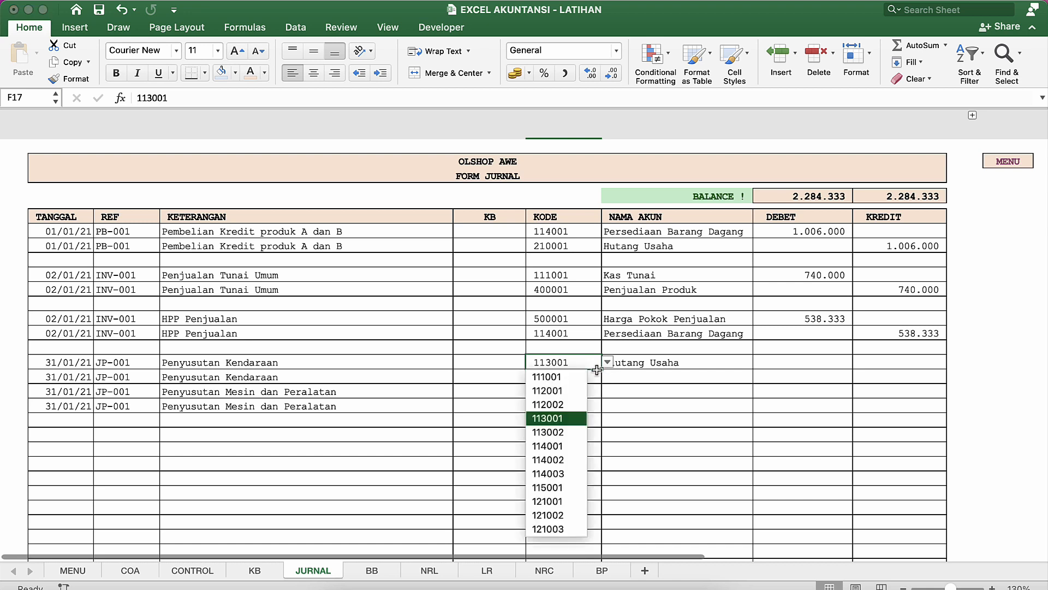
pyautogui.click(558, 446)
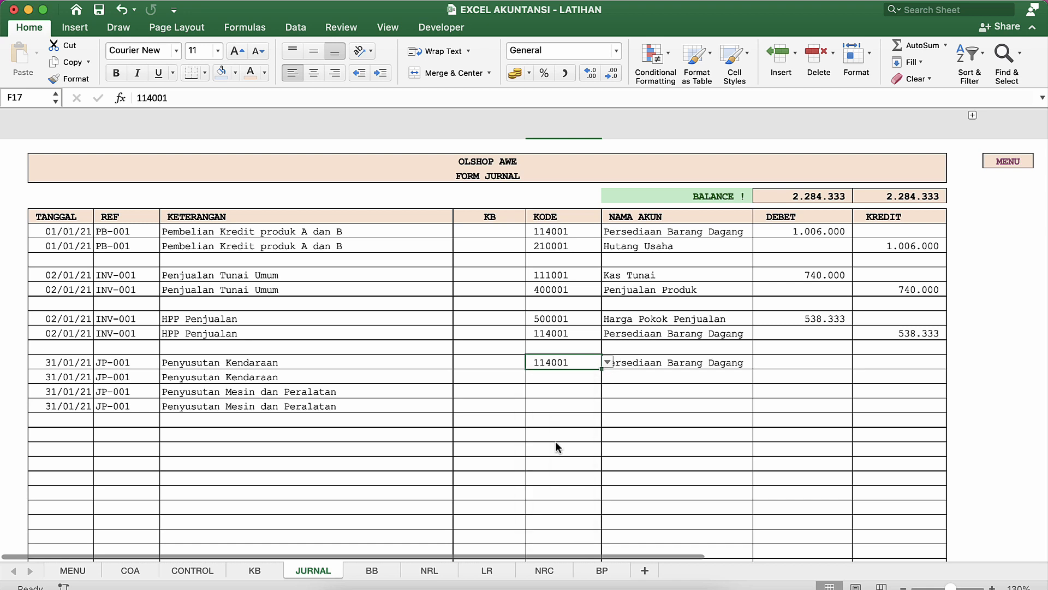
pyautogui.click(610, 362)
pyautogui.scroll(-3, 564, 477)
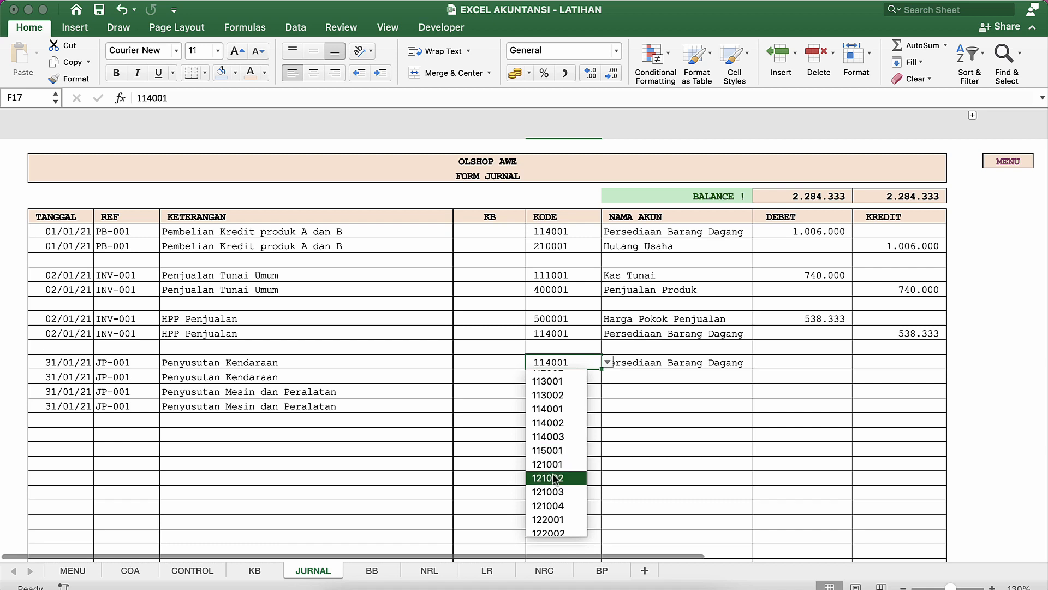
pyautogui.scroll(-2, 555, 475)
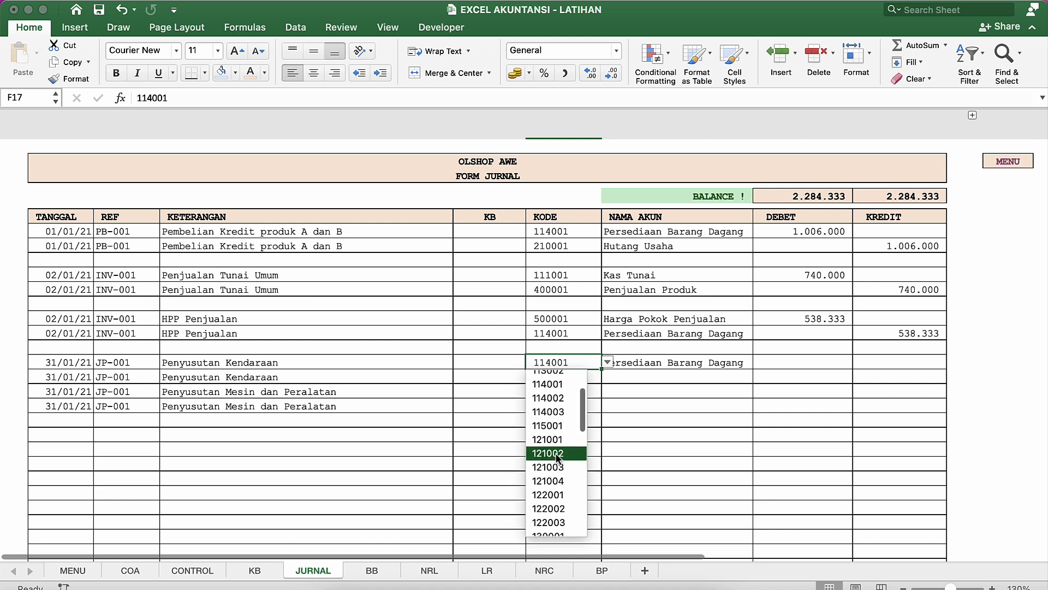
pyautogui.click(557, 454)
# Set the account code of the first Penyusutan Kendaraan line to 121003 and look through the remaining codes without changing it.
pyautogui.click(606, 362)
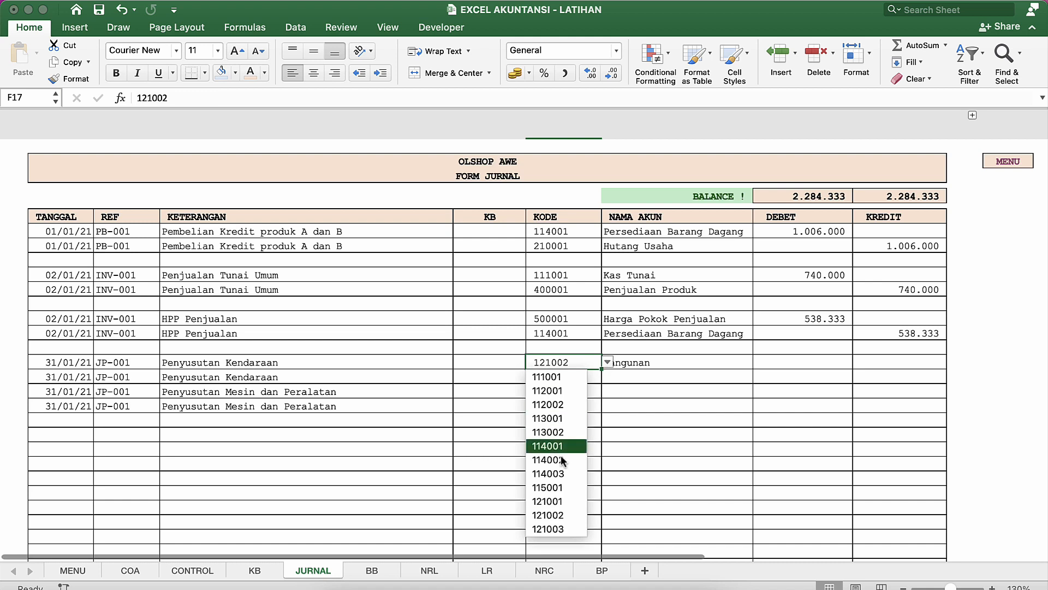
pyautogui.click(547, 528)
pyautogui.scroll(-2, 539, 460)
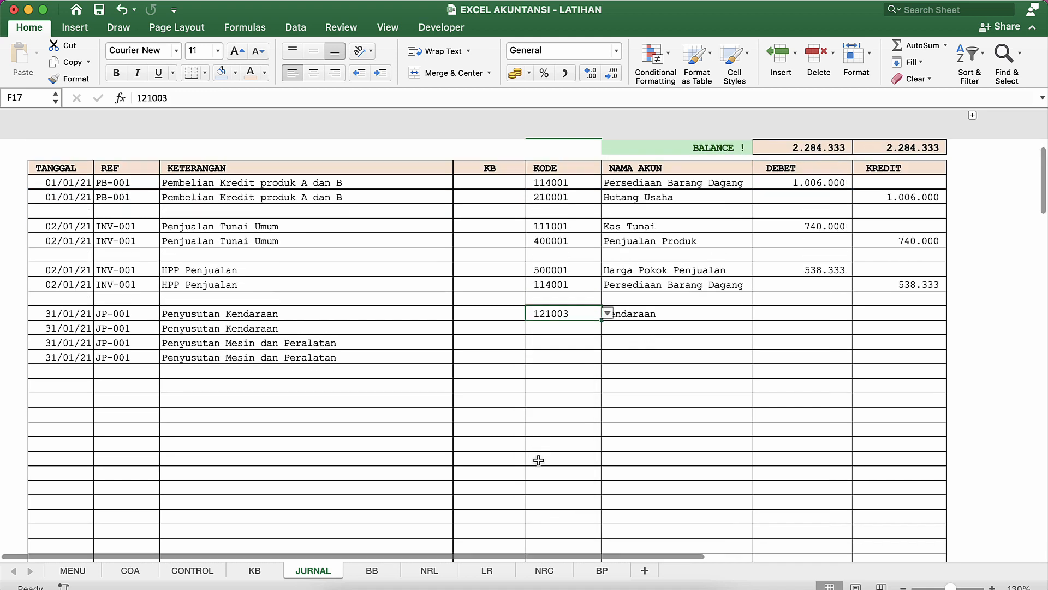
pyautogui.click(607, 310)
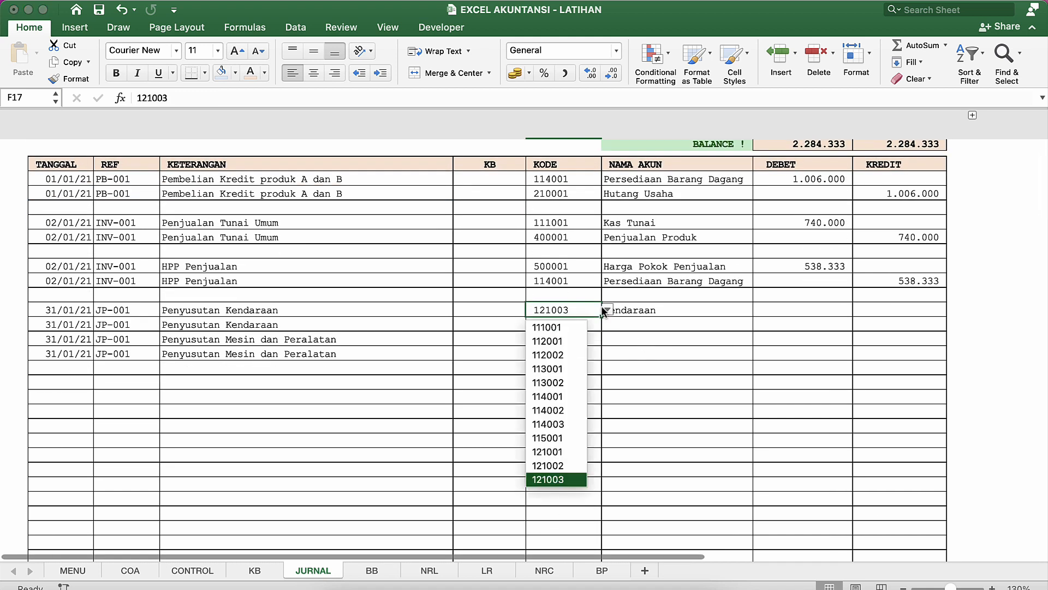
pyautogui.scroll(-5, 550, 420)
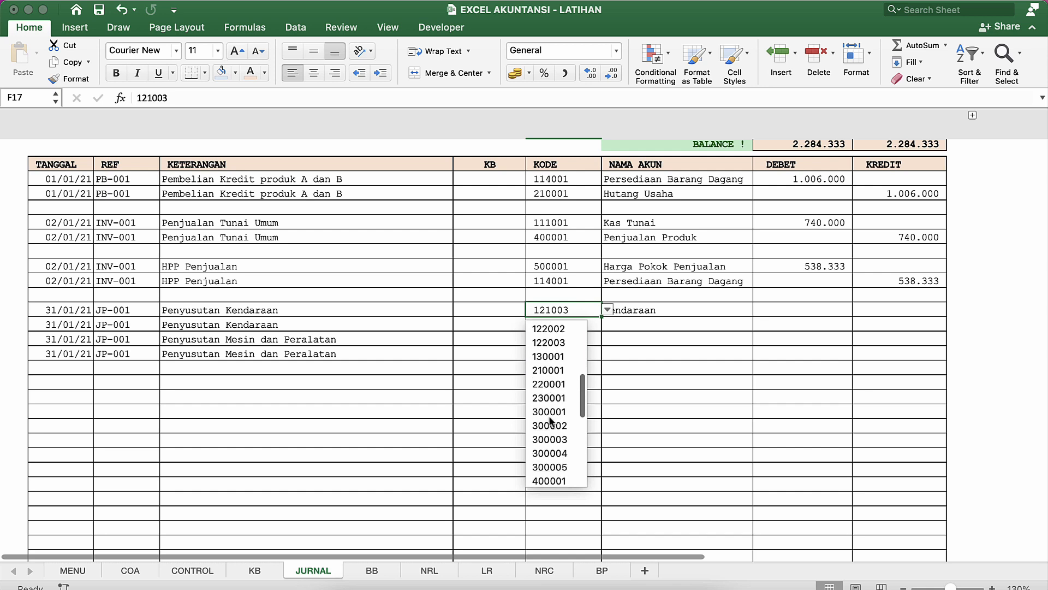
pyautogui.press('Escape')
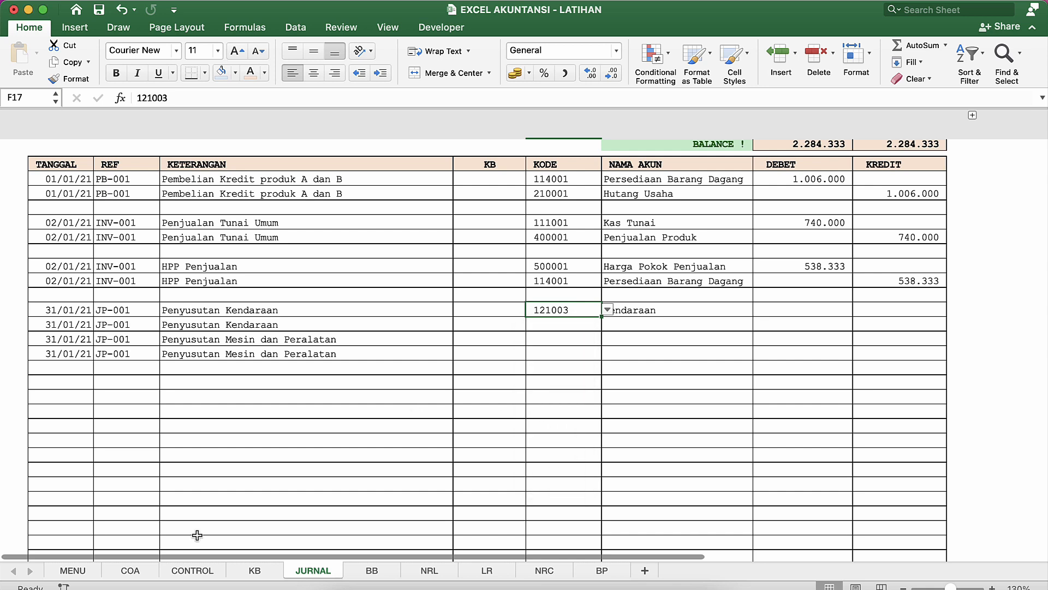
# Look through the chart of accounts for the depreciation expense accounts and the code of Penyusutan Kendaraan.
pyautogui.click(125, 571)
pyautogui.click(192, 360)
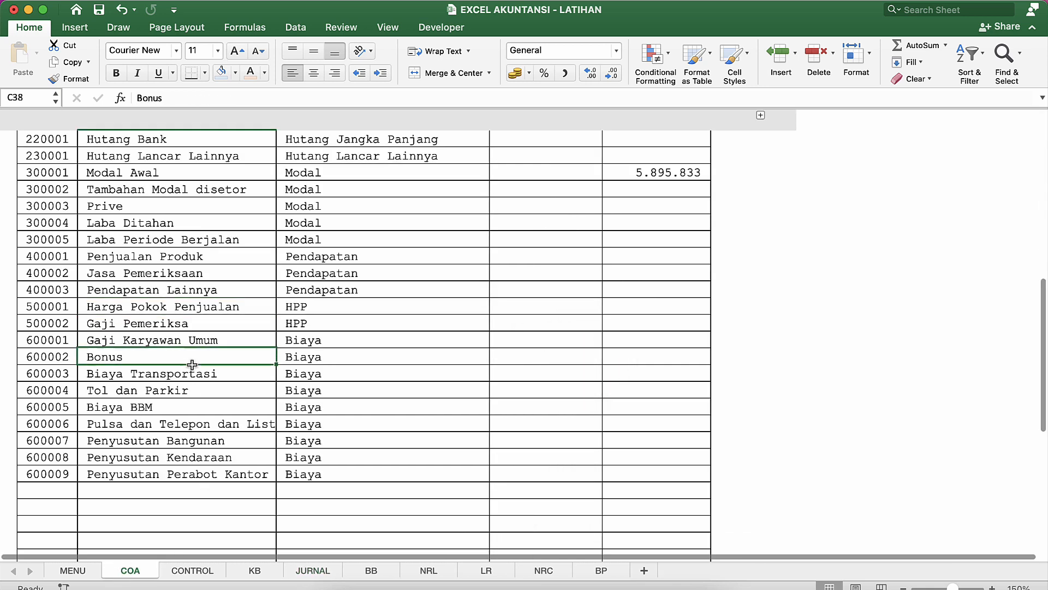
pyautogui.click(140, 318)
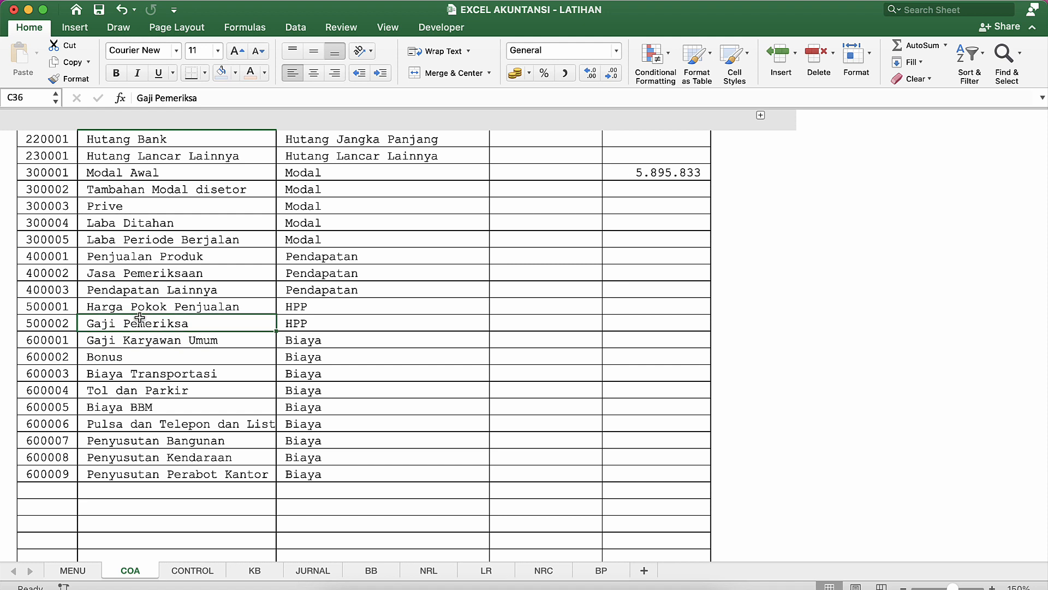
pyautogui.scroll(-1, 140, 318)
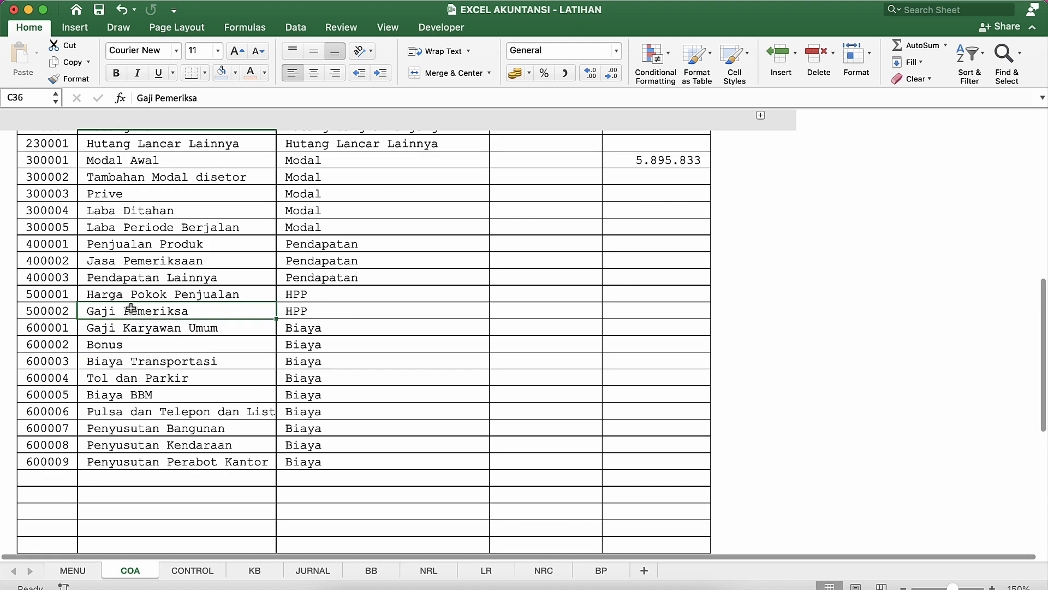
pyautogui.click(132, 427)
pyautogui.click(120, 446)
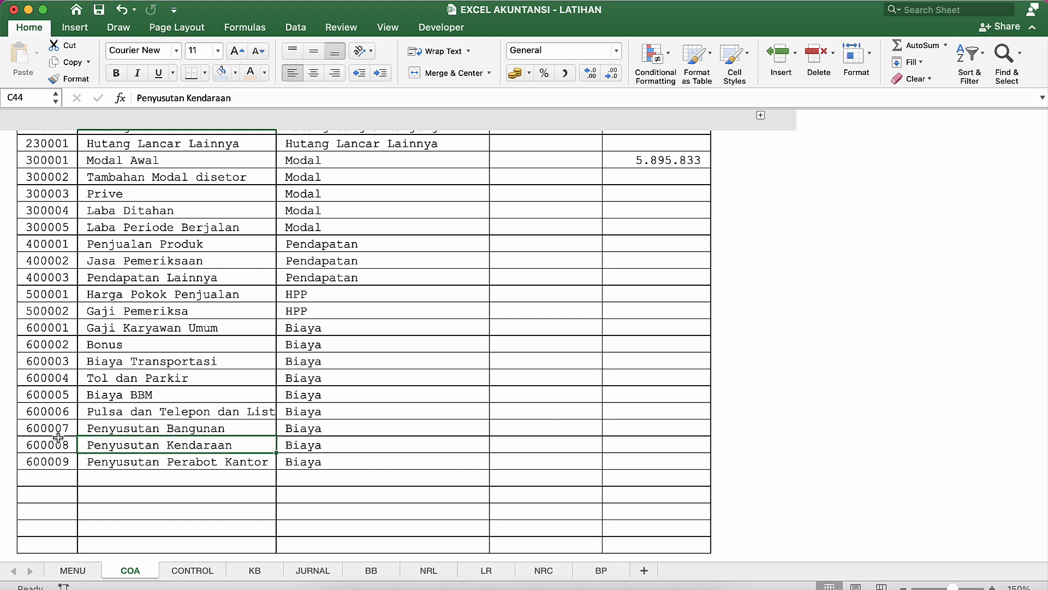
pyautogui.click(58, 440)
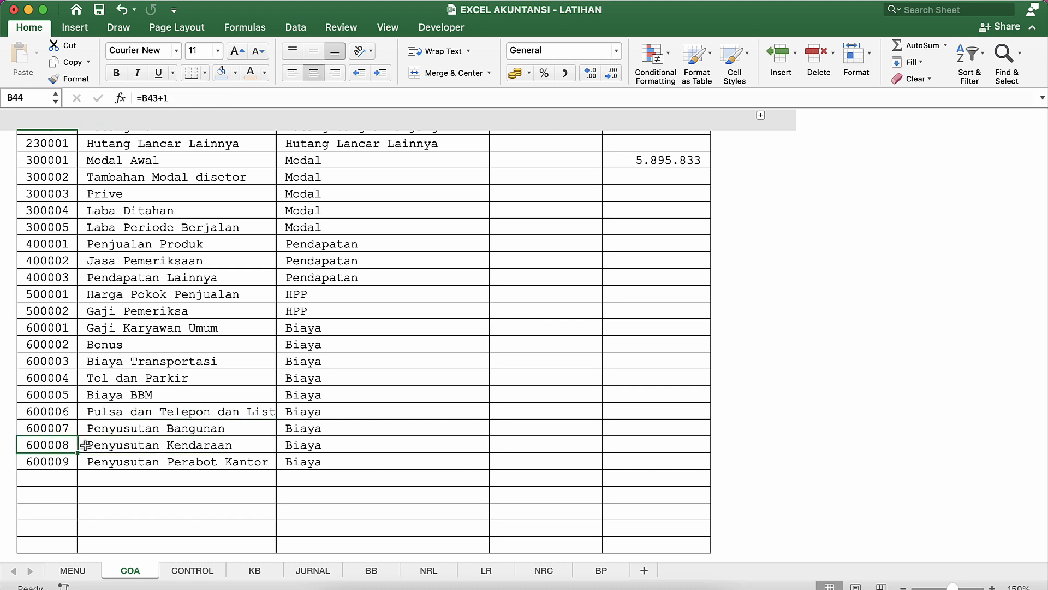
# Rename account 600009 in the chart of accounts to Penyusutan Mesin dan Peralatan.
pyautogui.click(142, 465)
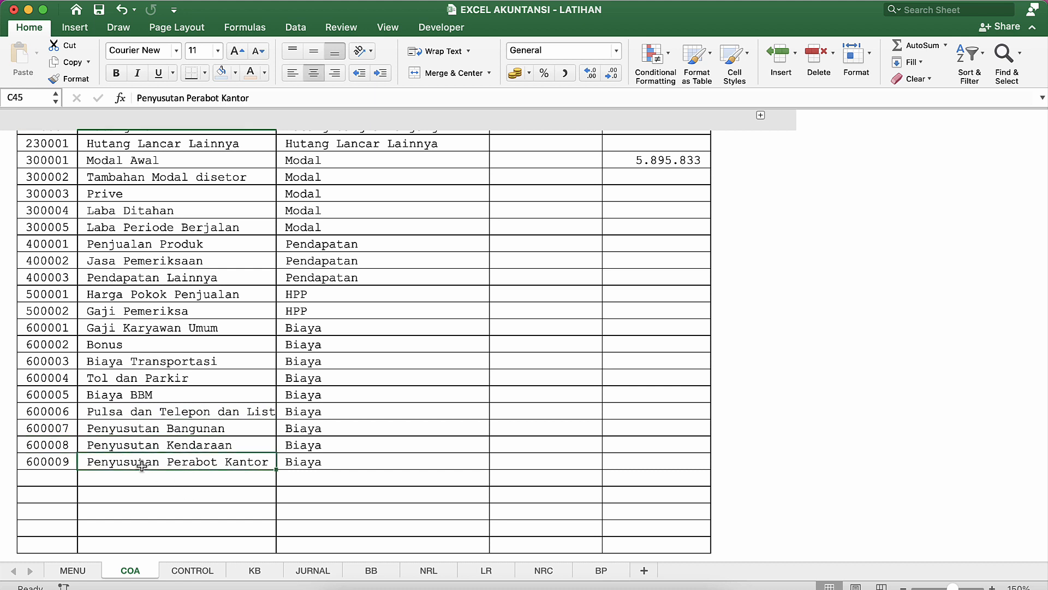
pyautogui.doubleClick(175, 461)
pyautogui.press('BackSpace')
pyautogui.press('BackSpace')
pyautogui.press('BackSpace')
pyautogui.press('BackSpace')
pyautogui.press('BackSpace')
pyautogui.press('BackSpace')
pyautogui.press('BackSpace')
pyautogui.press('BackSpace')
pyautogui.press('BackSpace')
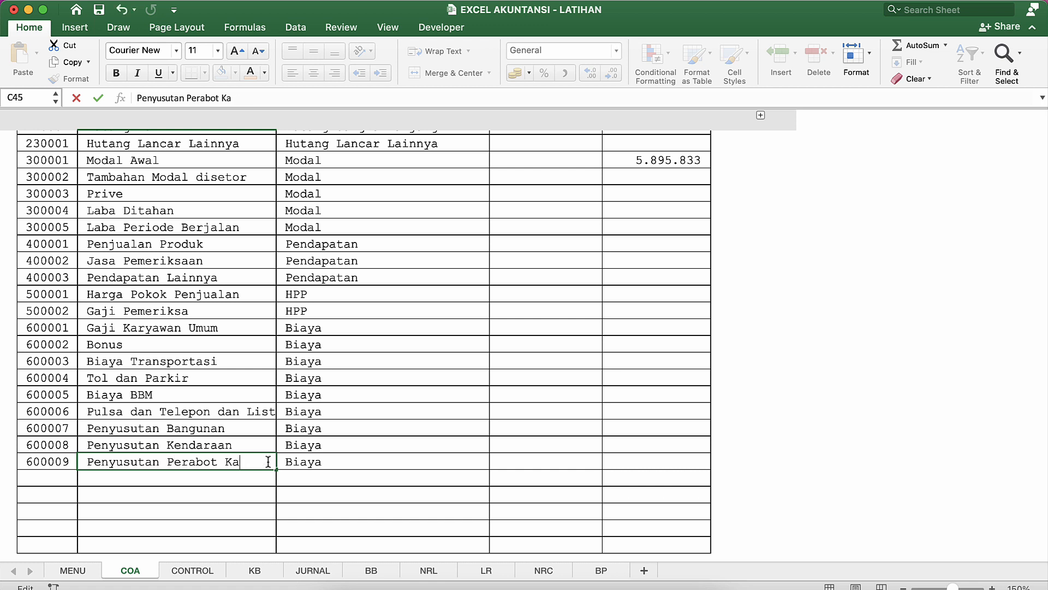
pyautogui.press('BackSpace')
pyautogui.write('Me')
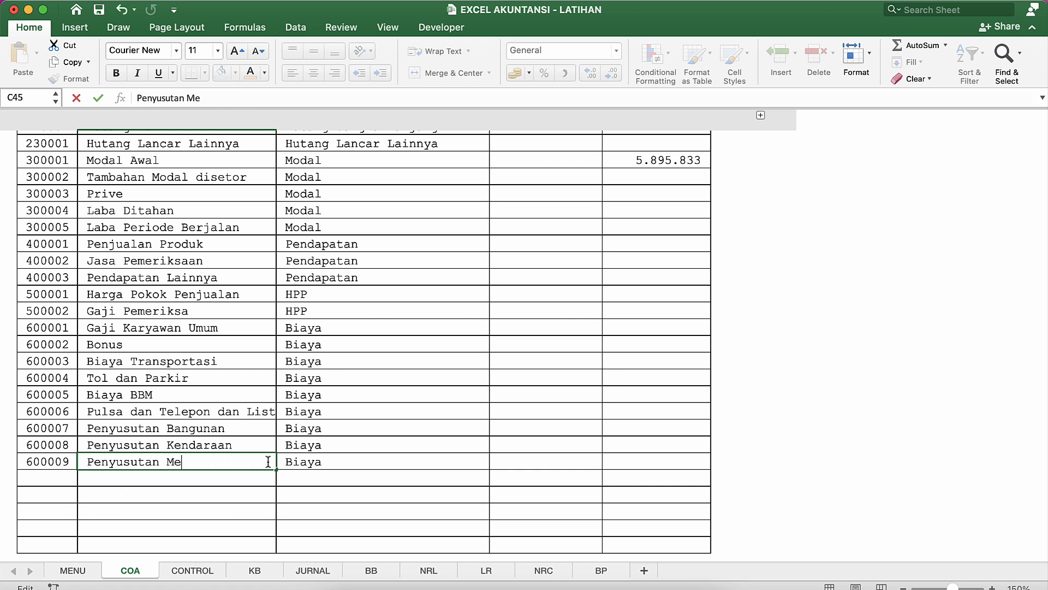
pyautogui.write('sin dan Peralatan')
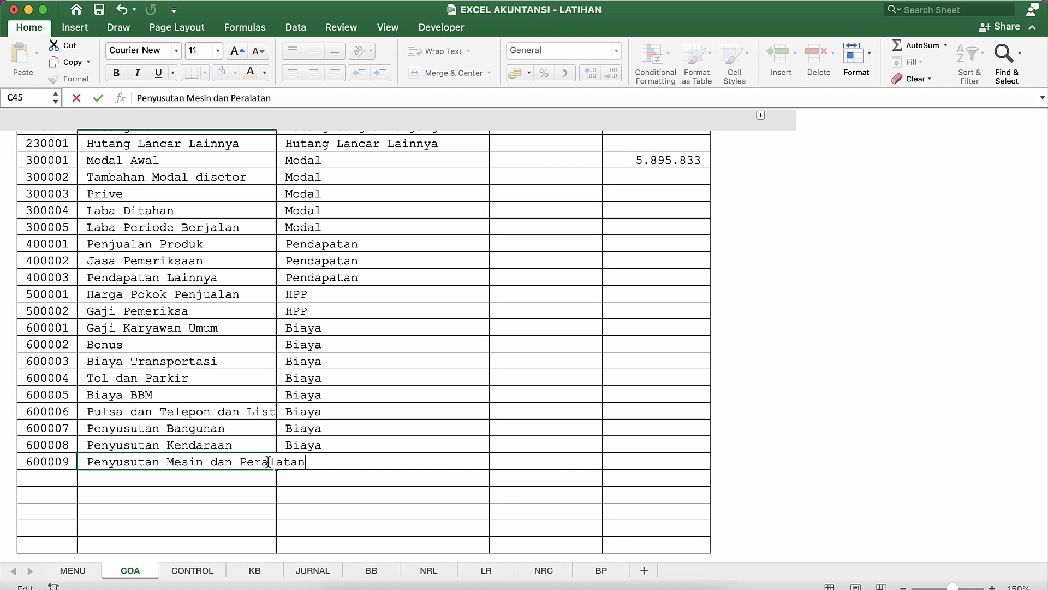
pyautogui.press('Return')
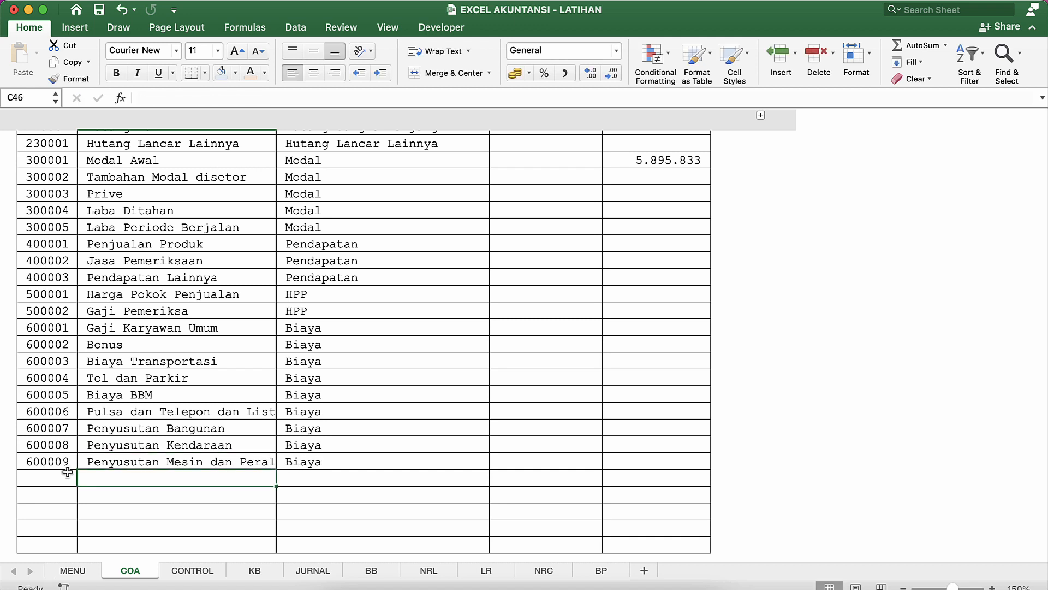
# Check the code of Penyusutan Kendaraan in the chart of accounts and set the first Penyusutan Kendaraan journal line to account 600008.
pyautogui.click(64, 445)
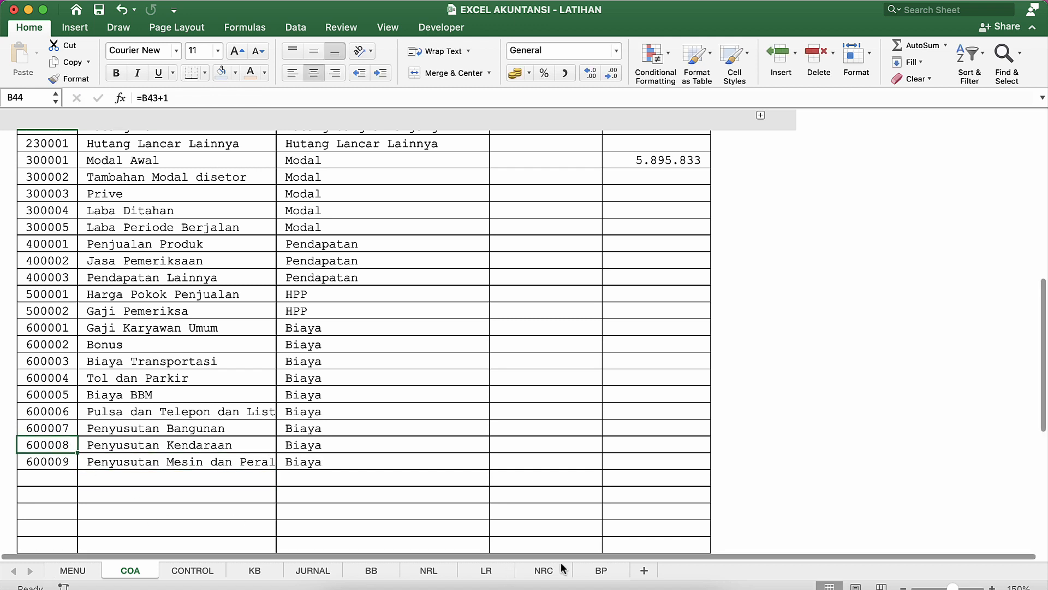
pyautogui.click(317, 570)
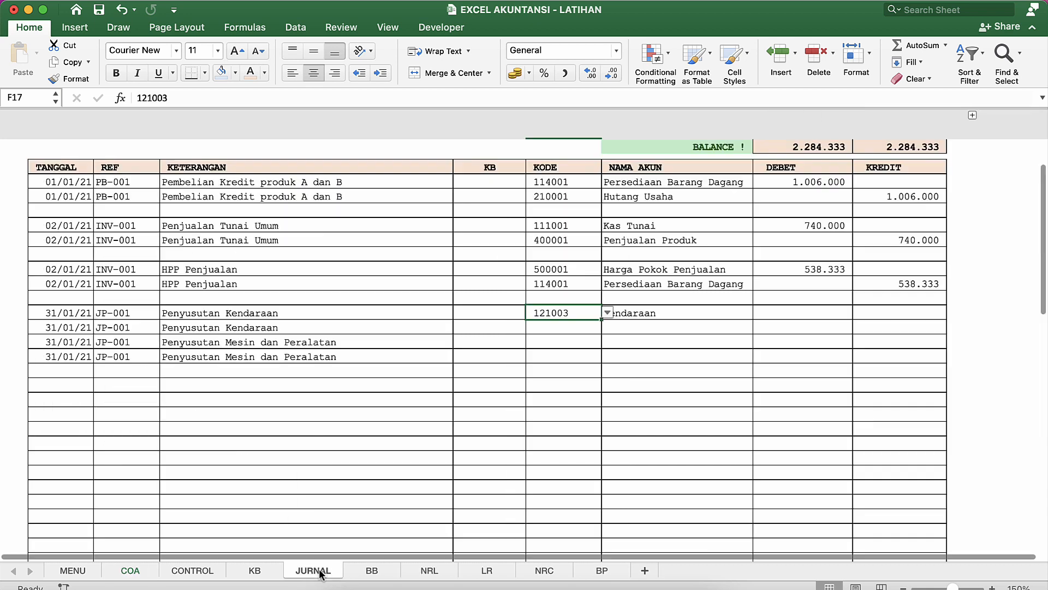
pyautogui.click(607, 312)
pyautogui.scroll(-15, 565, 383)
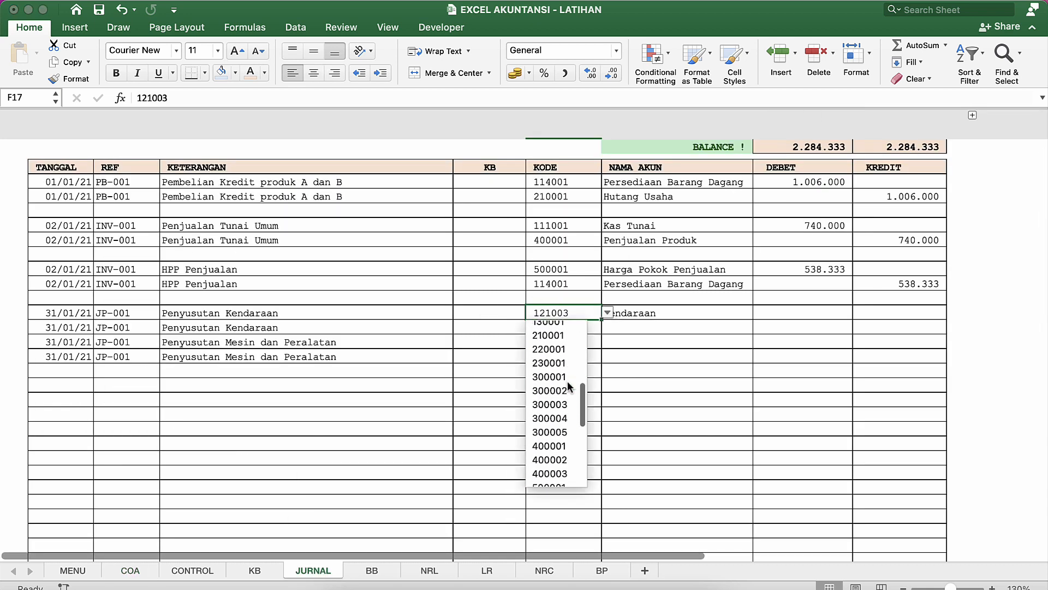
pyautogui.click(560, 395)
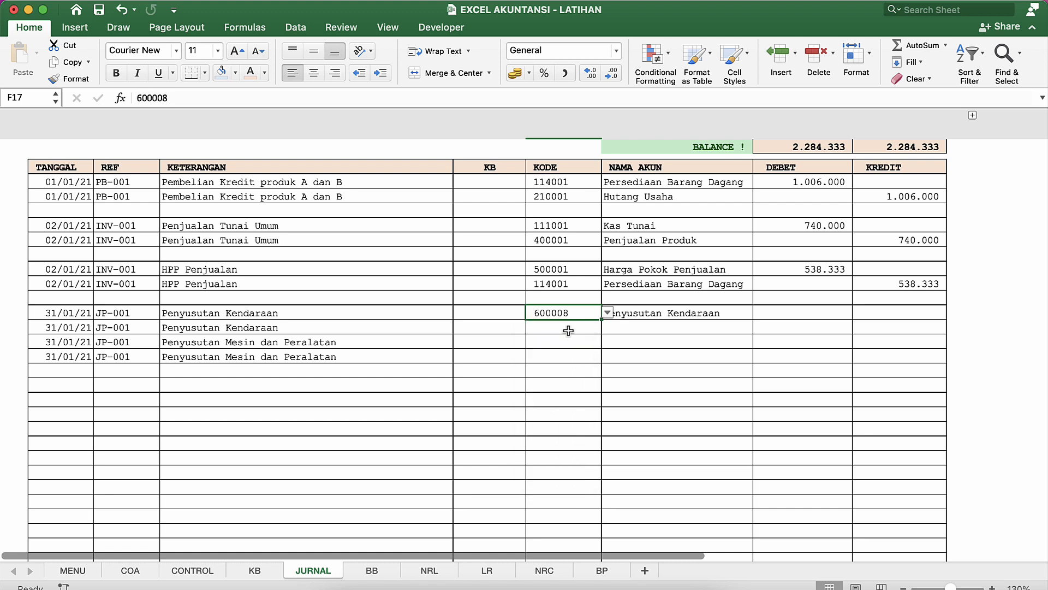
# Set the account code of the first Penyusutan Mesin dan Peralatan journal line to 600009.
pyautogui.click(580, 344)
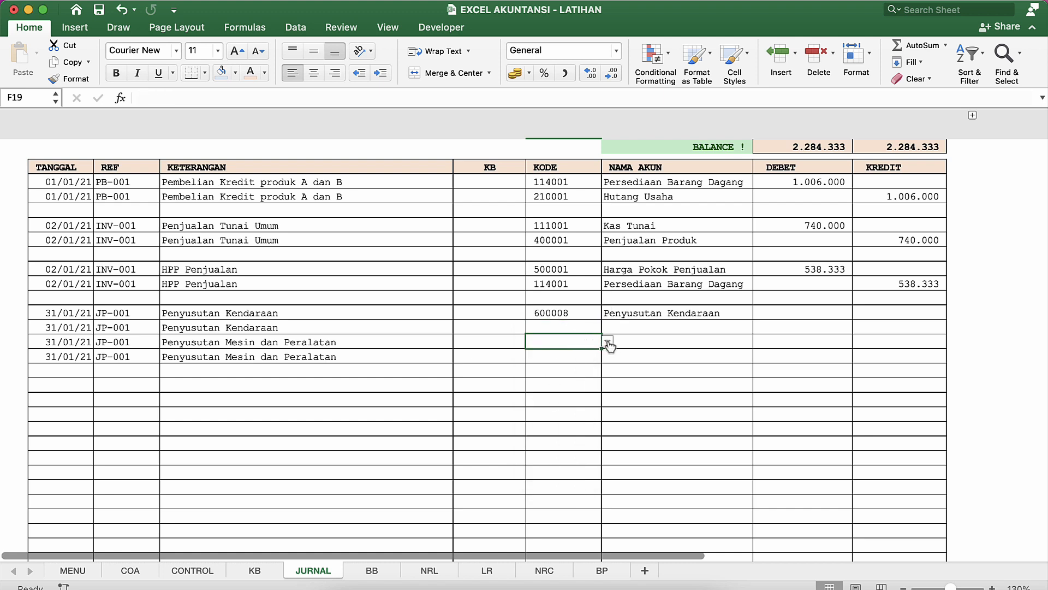
pyautogui.click(607, 341)
pyautogui.scroll(-15, 549, 493)
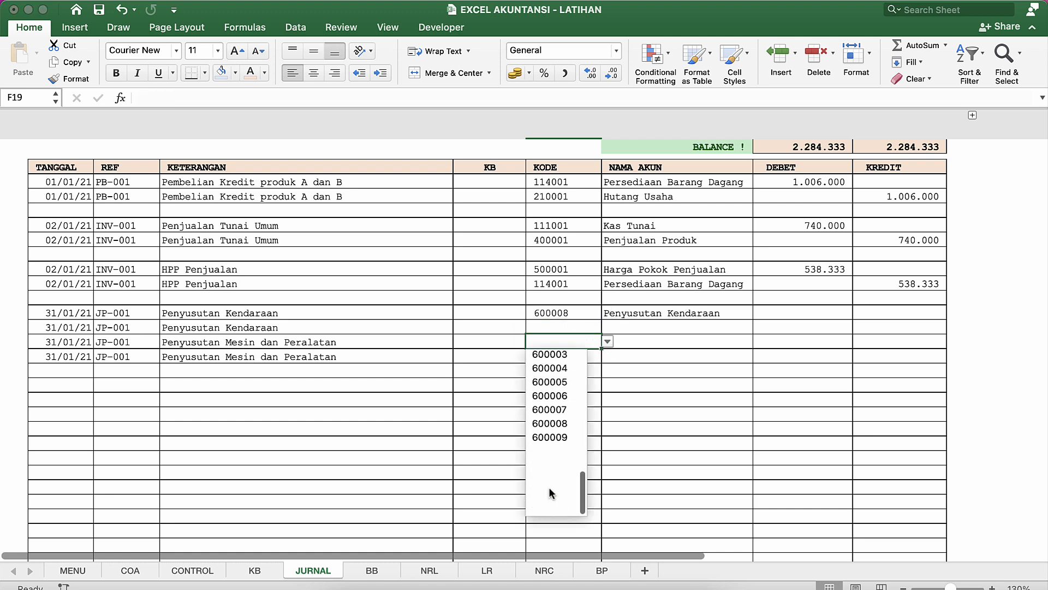
pyautogui.click(552, 440)
# Try account codes 115001 and 114003 on the second Penyusutan Kendaraan journal line.
pyautogui.click(570, 327)
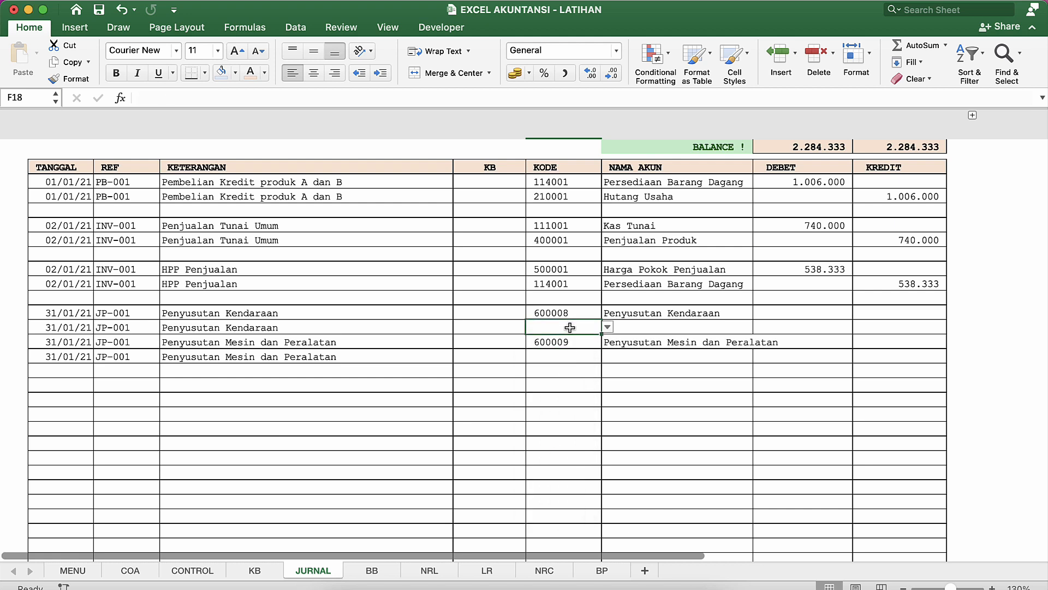
pyautogui.click(607, 326)
pyautogui.scroll(-3, 564, 401)
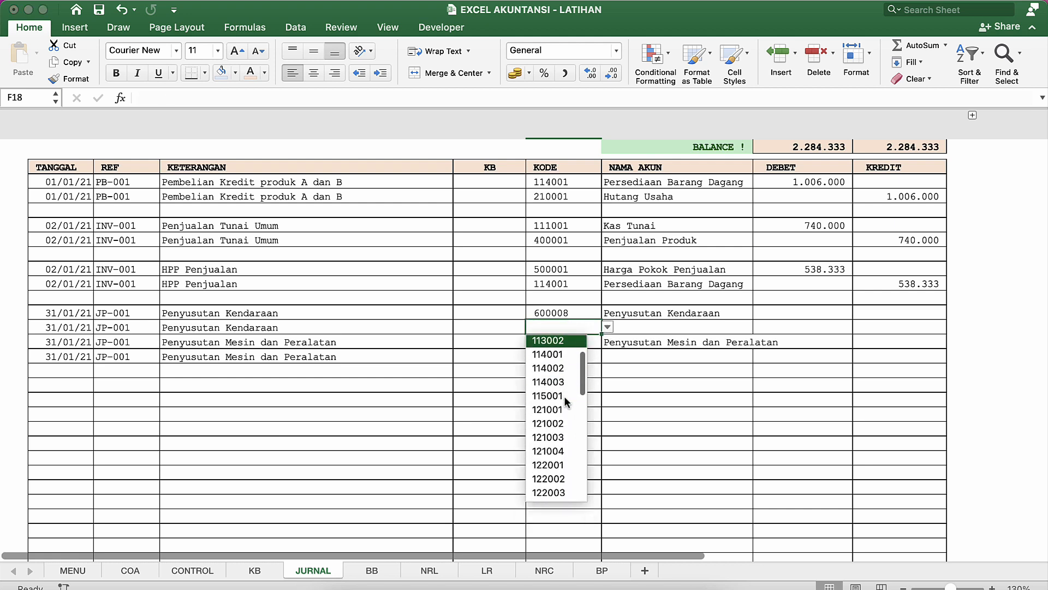
pyautogui.scroll(3, 565, 401)
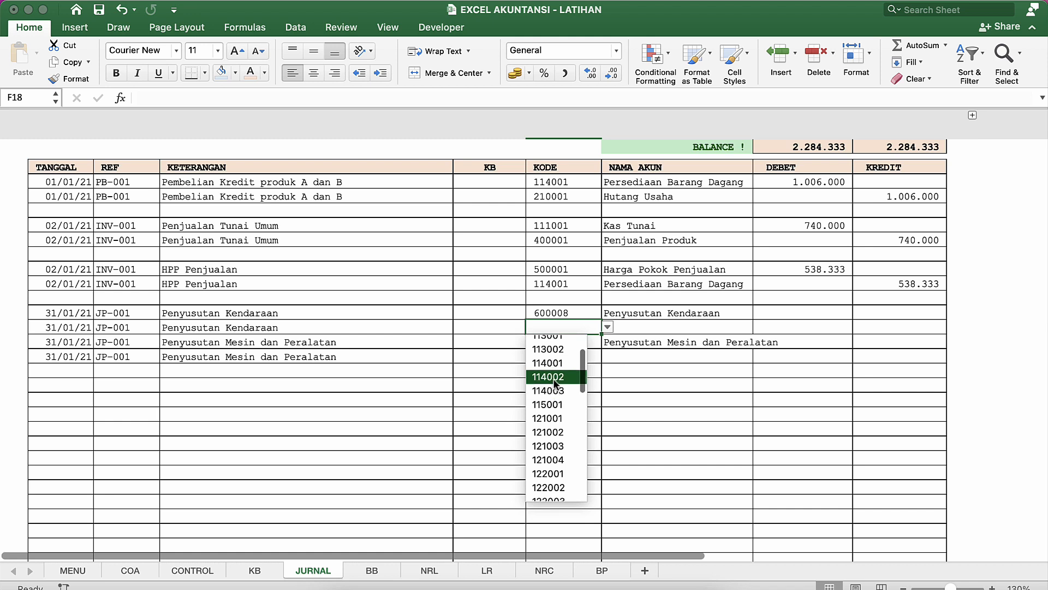
pyautogui.click(557, 406)
pyautogui.click(608, 326)
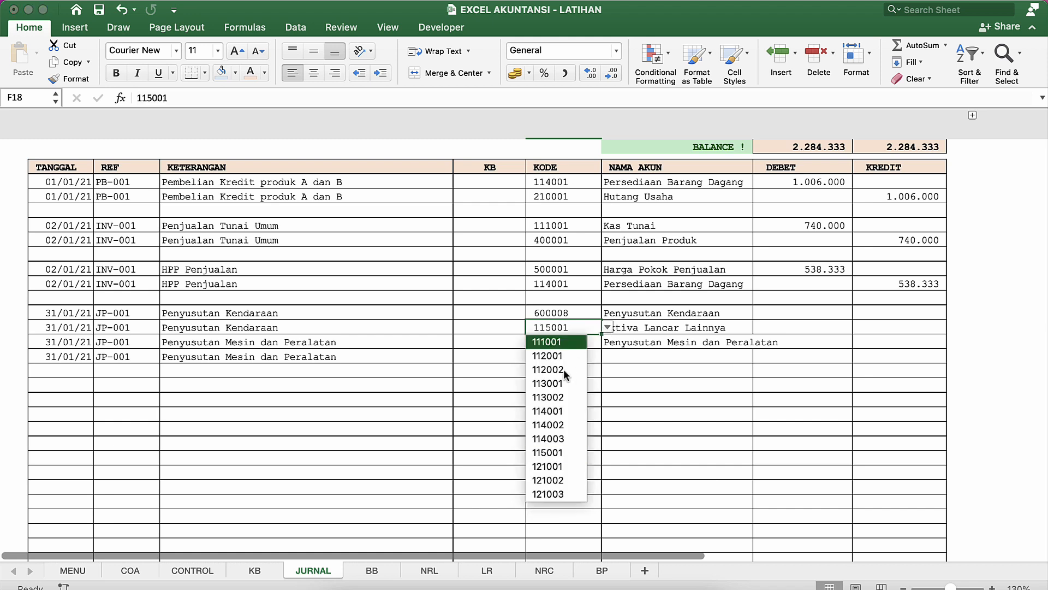
pyautogui.click(552, 438)
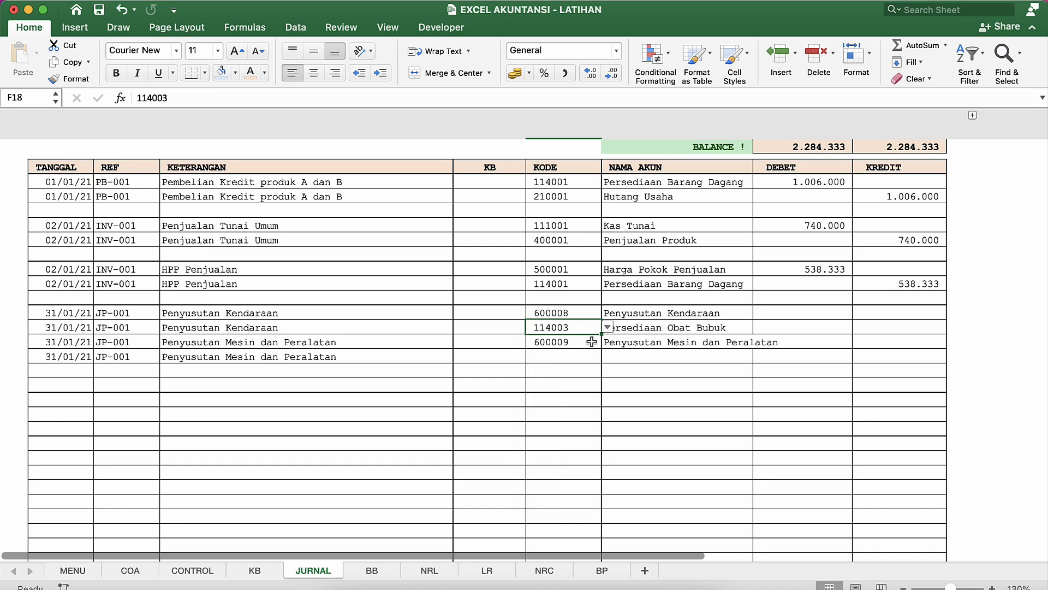
pyautogui.click(607, 327)
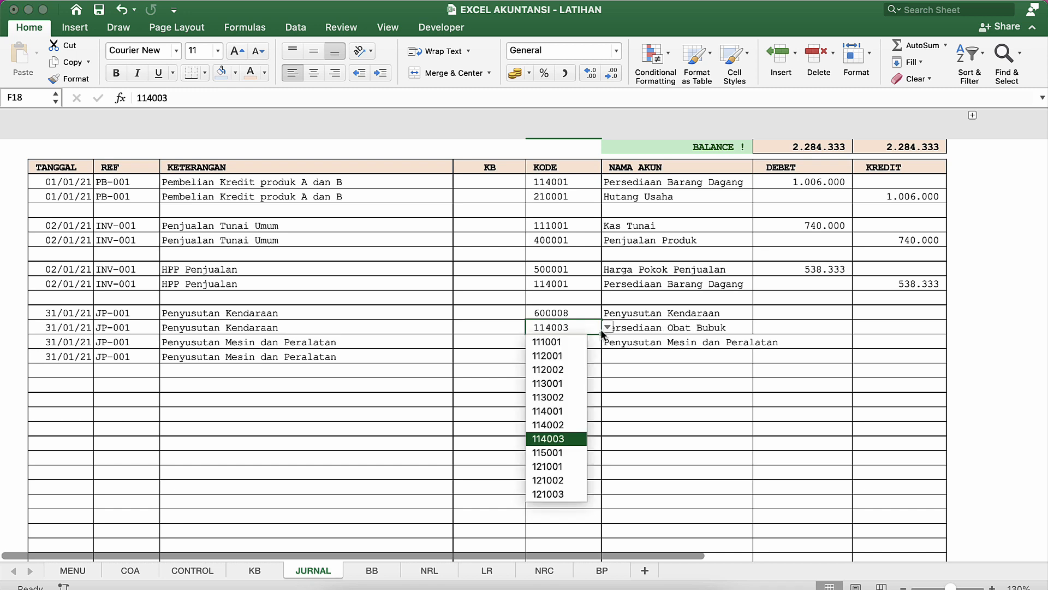
pyautogui.click(462, 415)
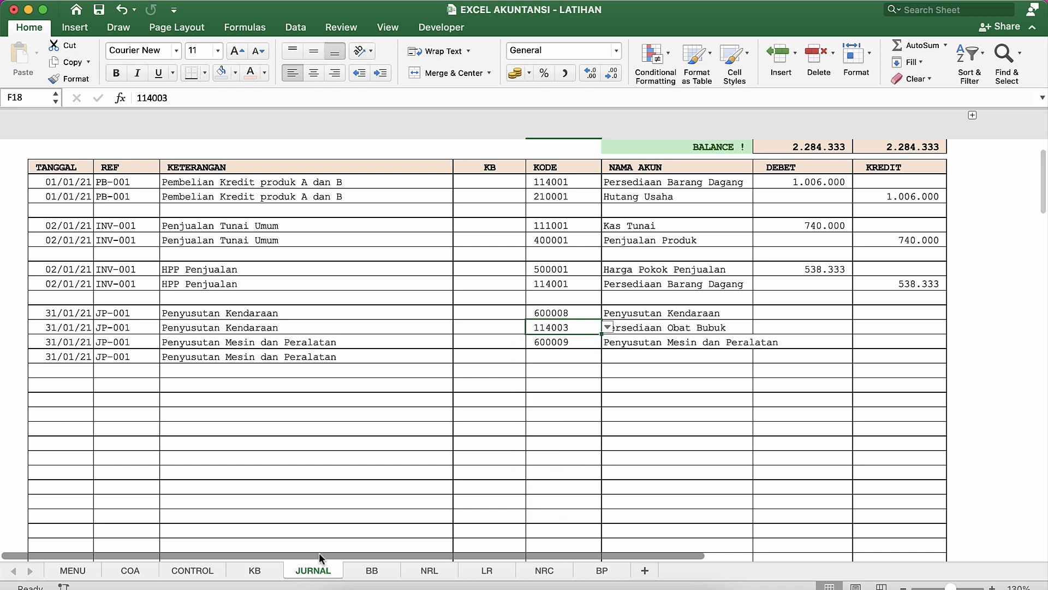
# Set the account code of the second Penyusutan Kendaraan journal line to 122002.
pyautogui.click(607, 326)
pyautogui.scroll(-1, 551, 481)
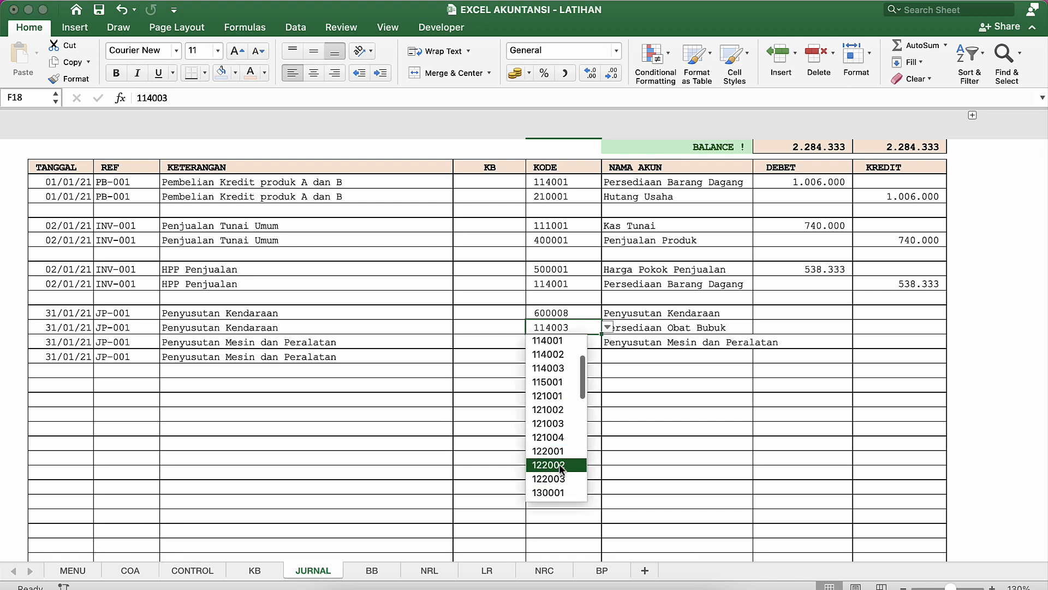
pyautogui.click(559, 466)
# Set the account code of the second Penyusutan Mesin dan Peralatan journal line to 122003.
pyautogui.click(575, 358)
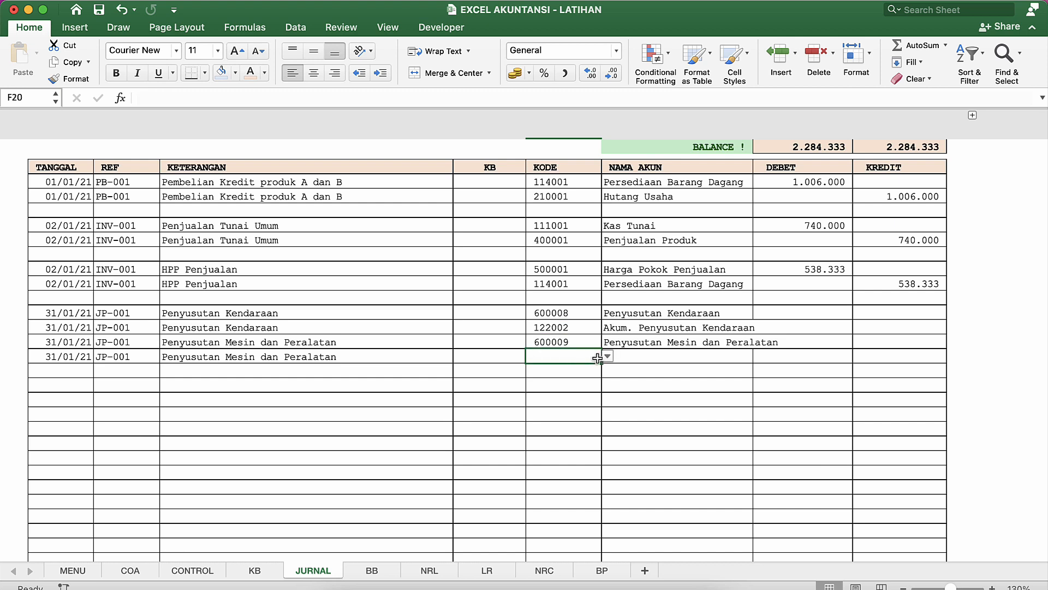
pyautogui.click(607, 356)
pyautogui.scroll(-2, 574, 430)
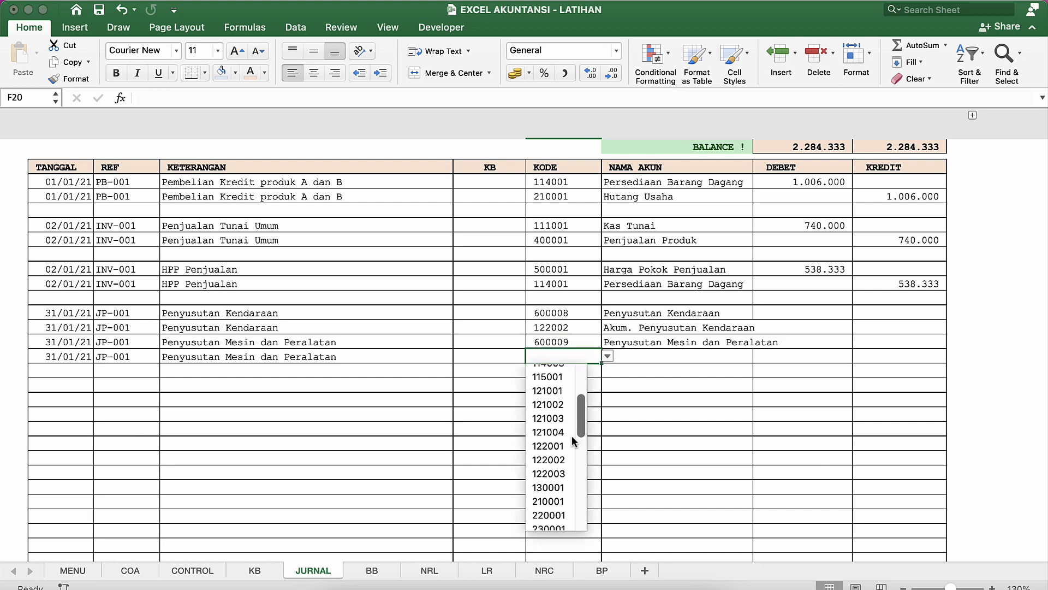
pyautogui.click(548, 486)
pyautogui.click(662, 407)
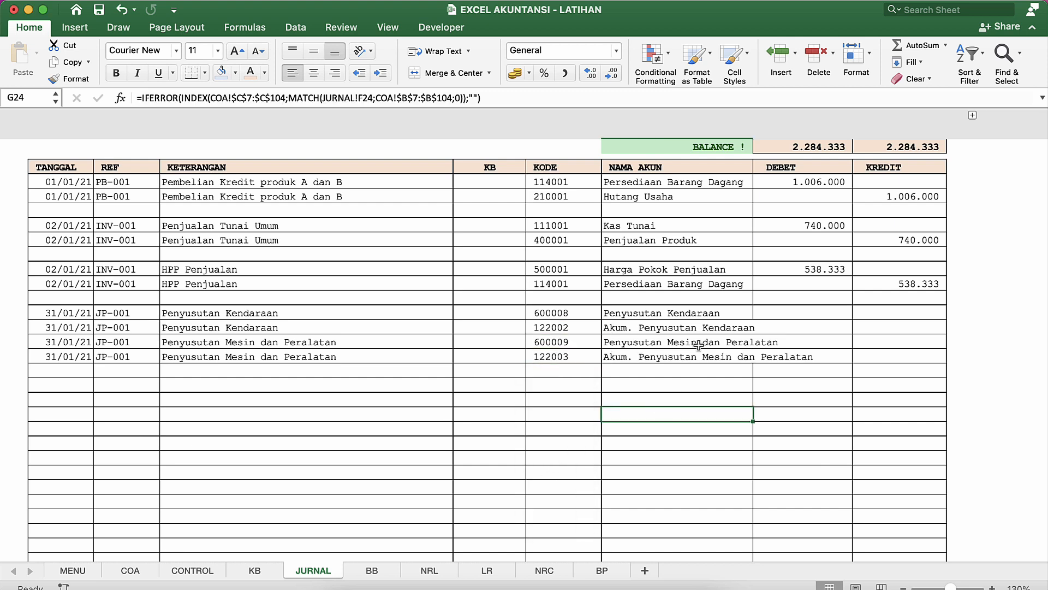
pyautogui.click(706, 333)
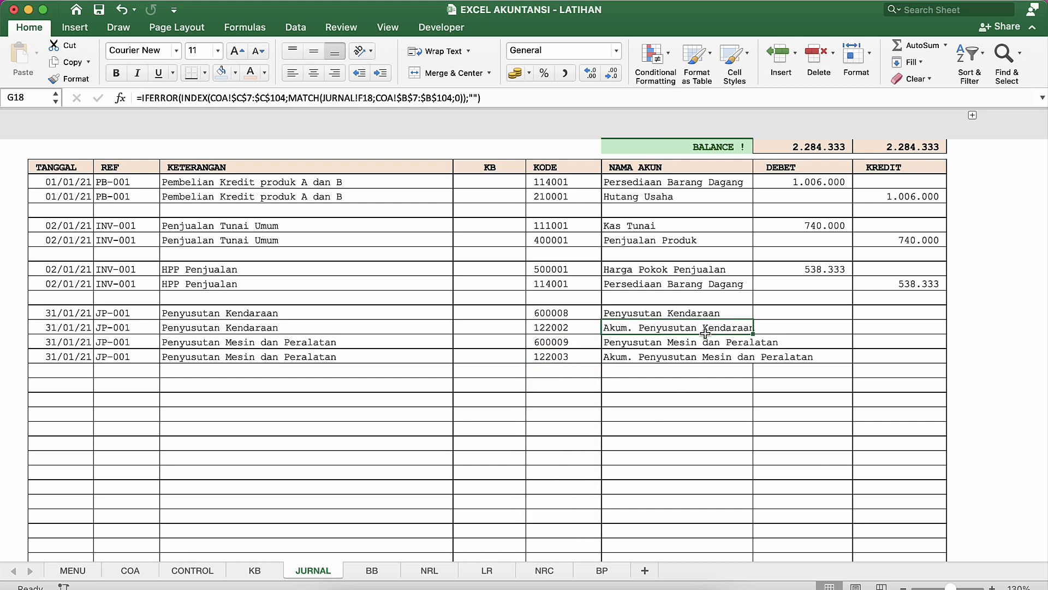
# Switch to the ASET TETAP FIX workbook and copy the January 2021 depreciation of Kendaraan from JENIS_ASET.
pyautogui.click(788, 311)
pyautogui.hotkey('ctrl', 'Up')
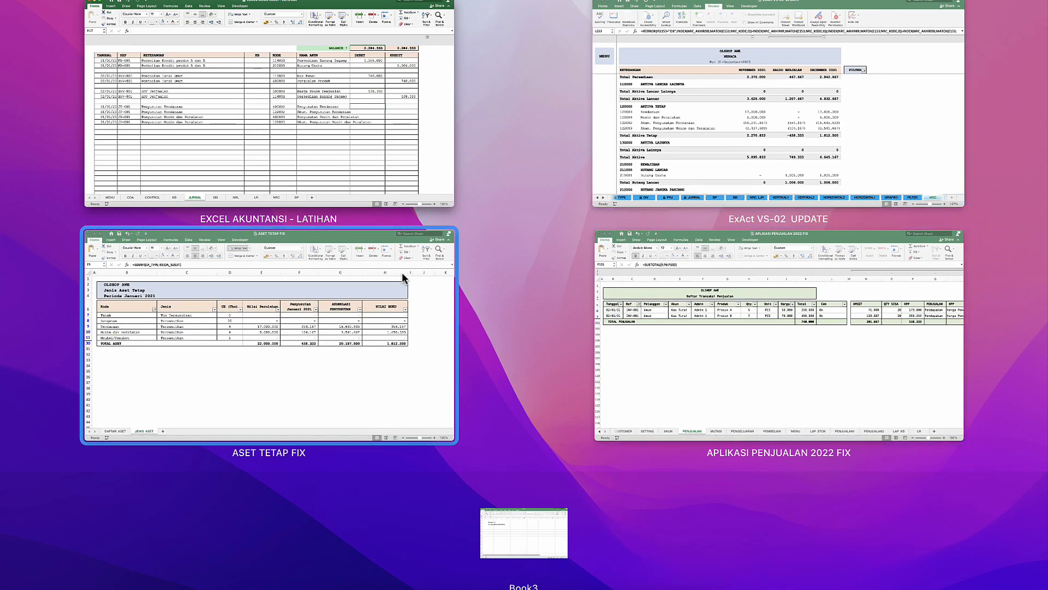
pyautogui.click(326, 344)
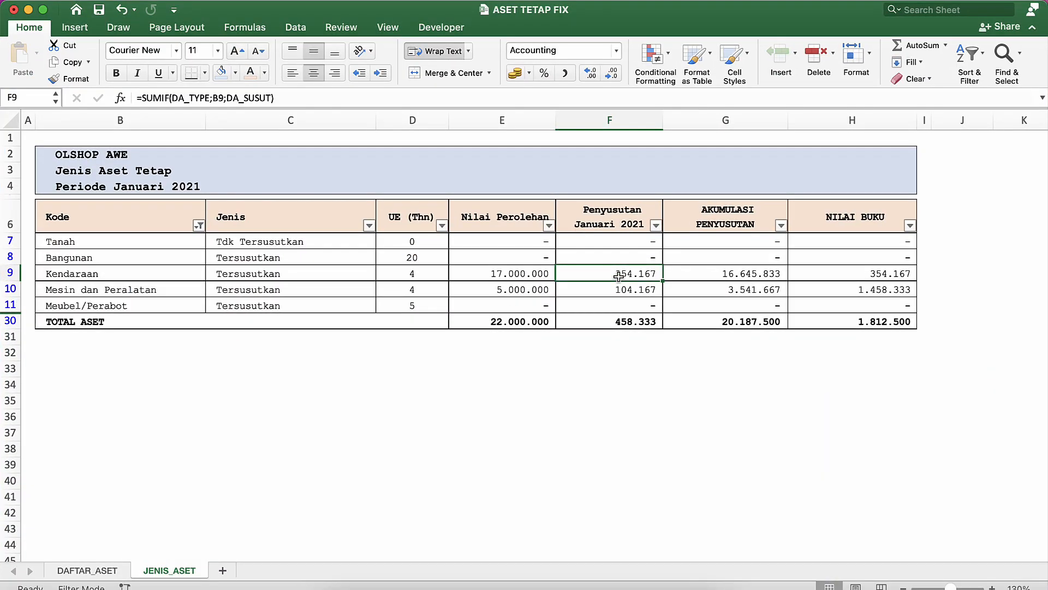
pyautogui.rightClick(622, 282)
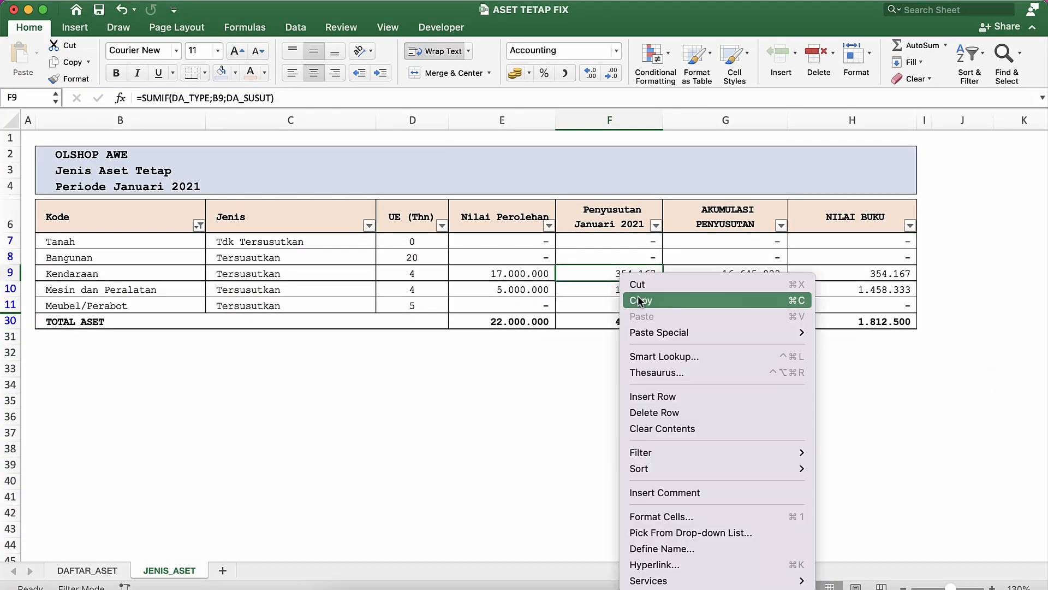
pyautogui.click(638, 298)
# Return to EXCEL AKUNTANSI - LATIHAN and paste the copied depreciation as a value into the debit of the 600008 line.
pyautogui.hotkey('ctrl', 'Up')
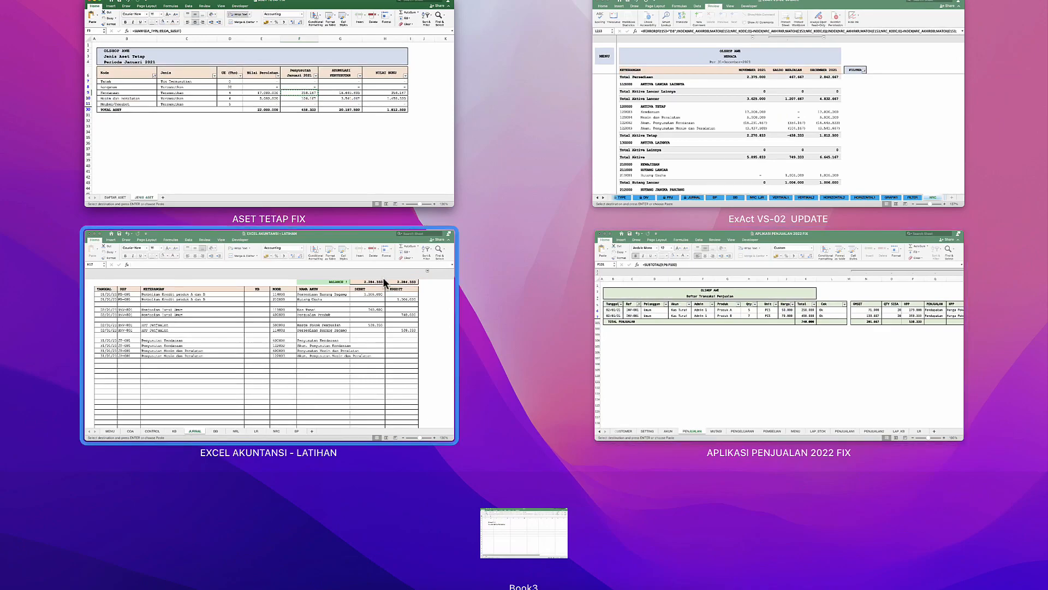
pyautogui.click(366, 306)
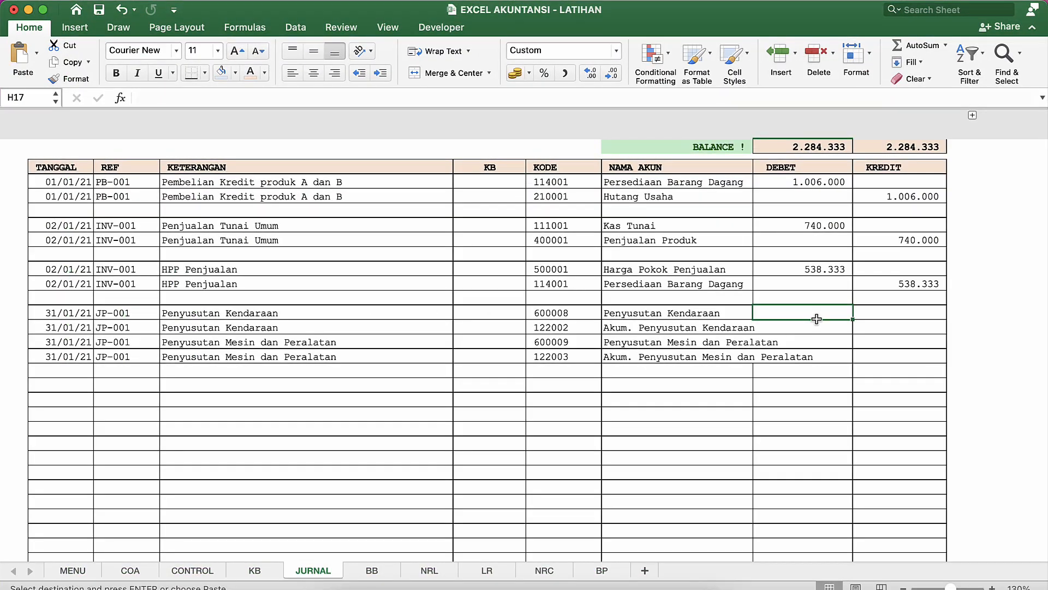
pyautogui.scroll(1, 816, 303)
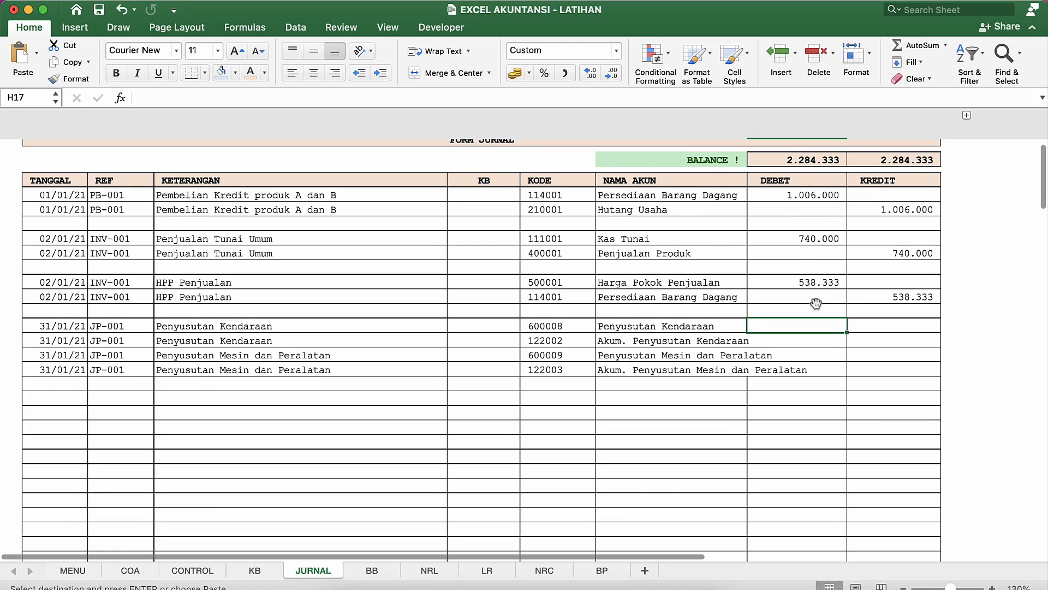
pyautogui.rightClick(801, 326)
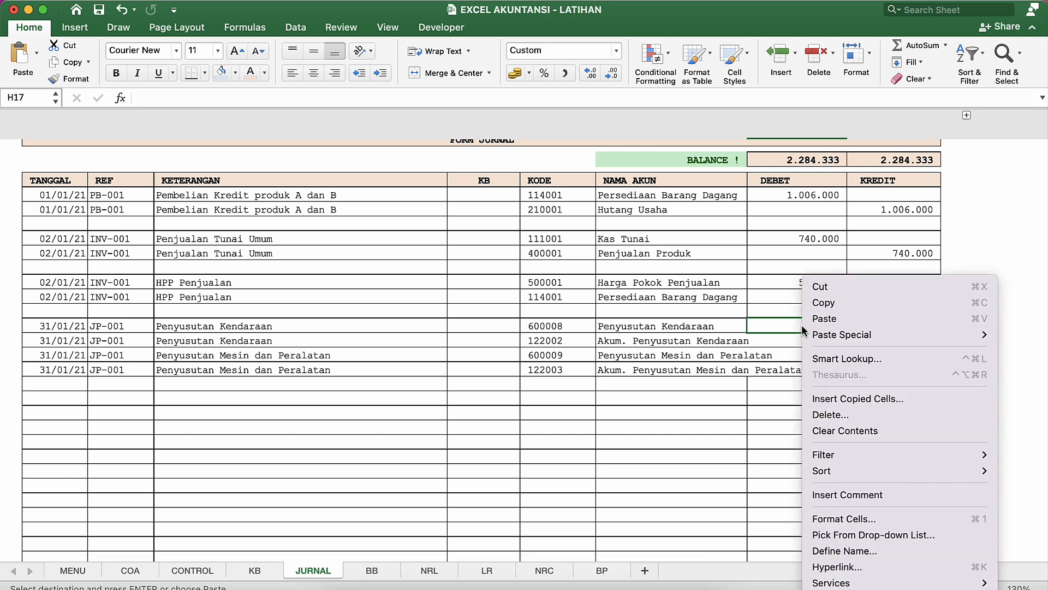
pyautogui.moveTo(838, 335)
pyautogui.click(644, 454)
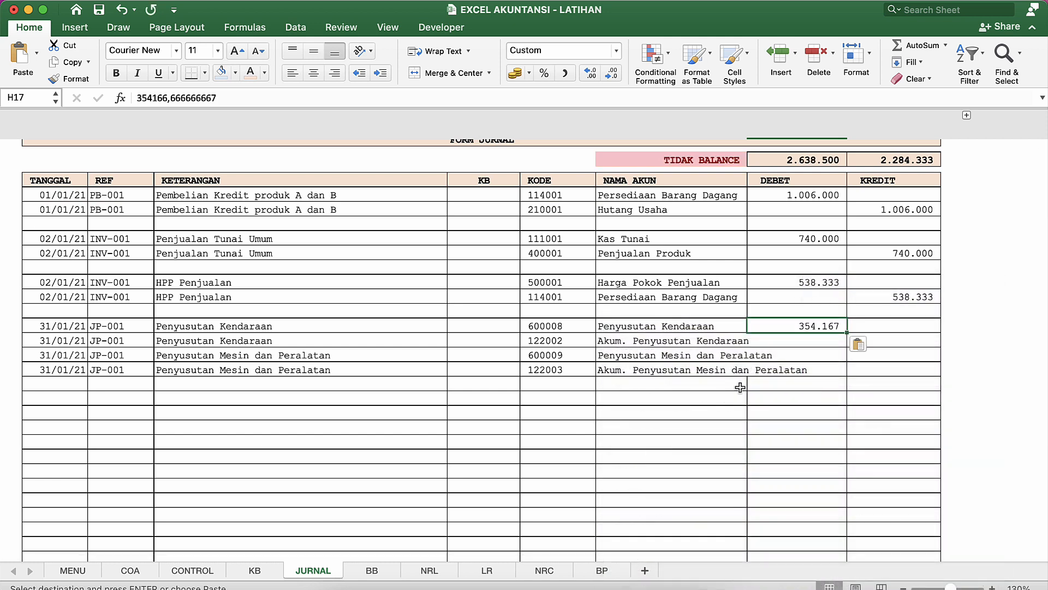
# Enter =H17 as the credit amount of the Akum. Penyusutan Kendaraan line.
pyautogui.click(885, 340)
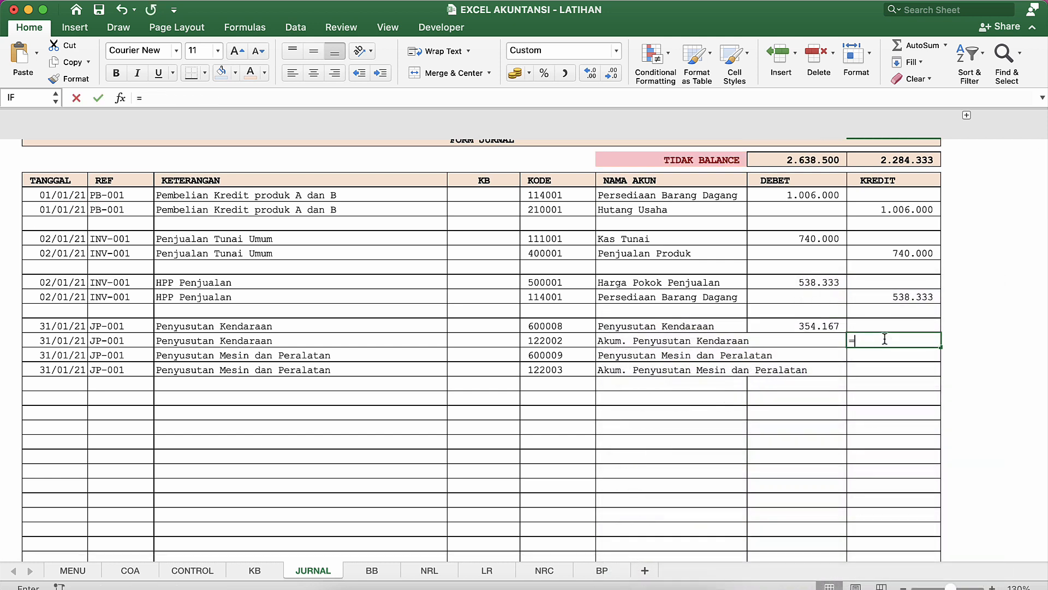
pyautogui.write('=H17')
pyautogui.press('Return')
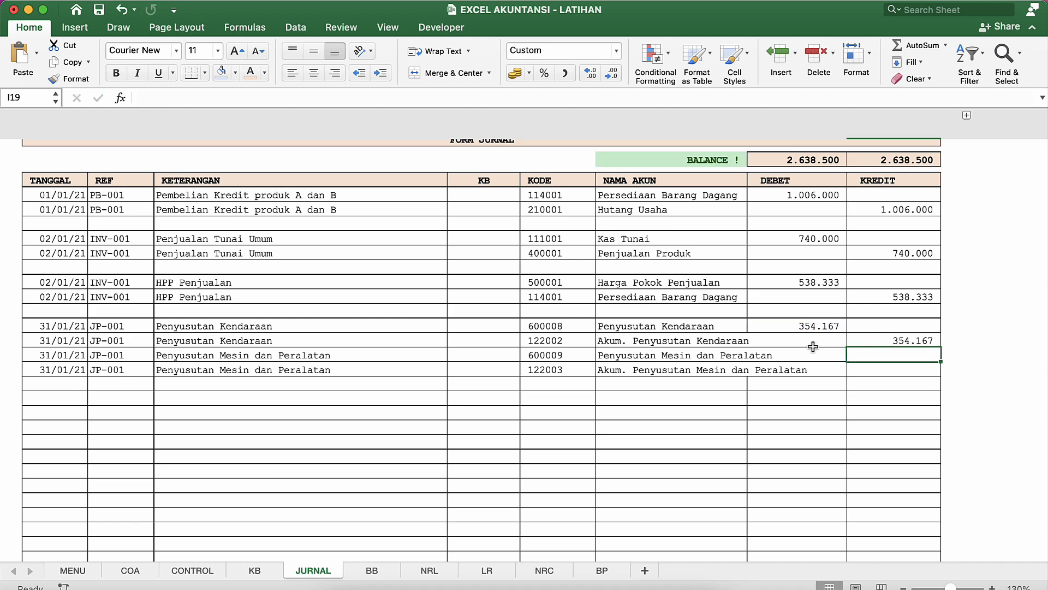
# Switch to the ASET TETAP FIX workbook and copy the January 2021 depreciation of Mesin dan Peralatan from JENIS_ASET.
pyautogui.click(813, 345)
pyautogui.click(815, 354)
pyautogui.hotkey('ctrl', 'Down')
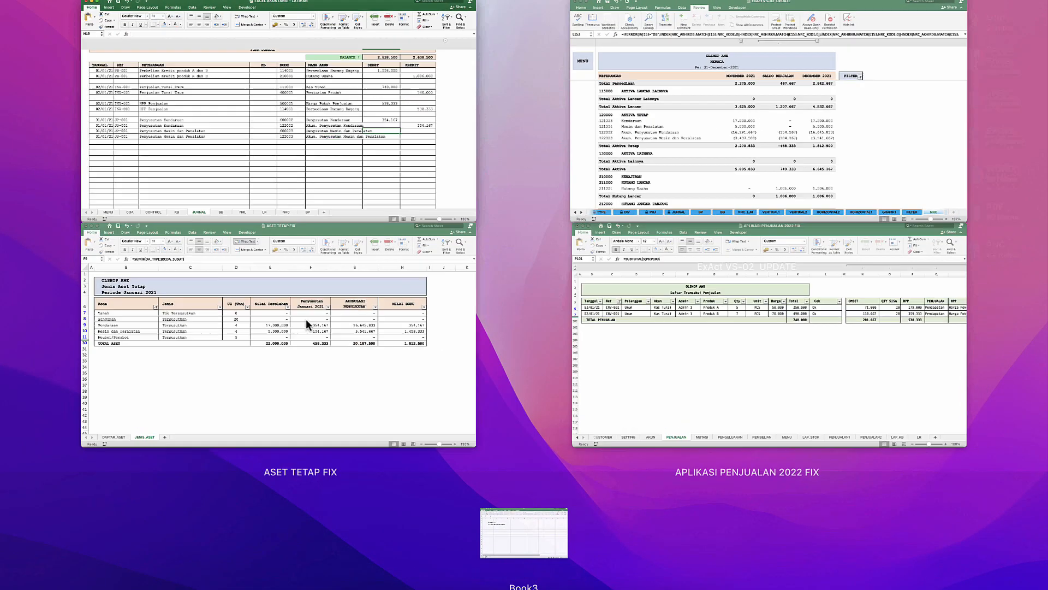
pyautogui.click(306, 319)
pyautogui.click(601, 296)
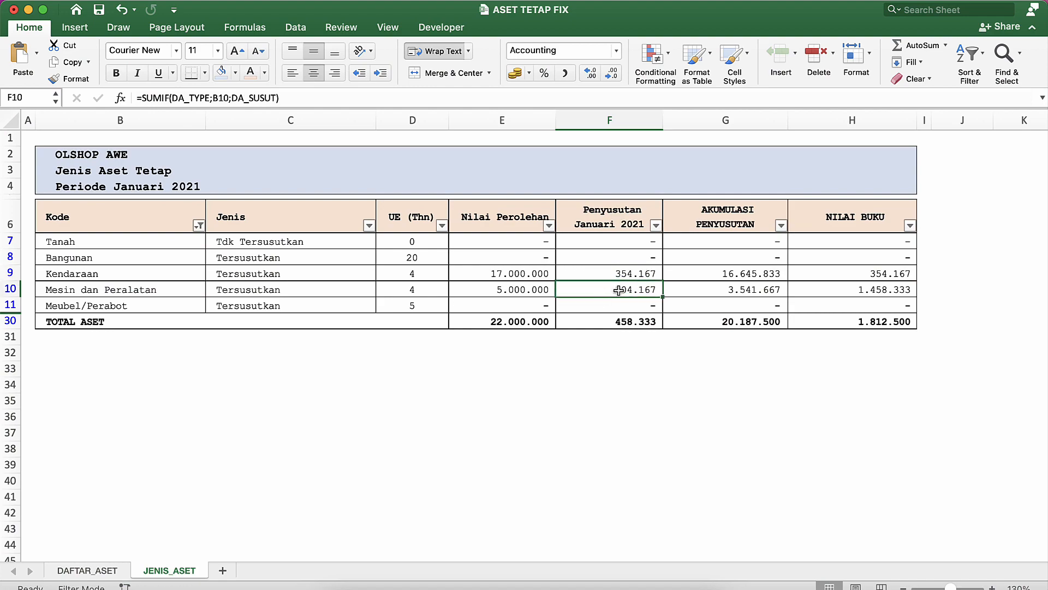
pyautogui.rightClick(619, 290)
pyautogui.click(640, 299)
# Return to EXCEL AKUNTANSI - LATIHAN and paste the copied depreciation as a value into the debit of the 600009 line.
pyautogui.hotkey('ctrl', 'Down')
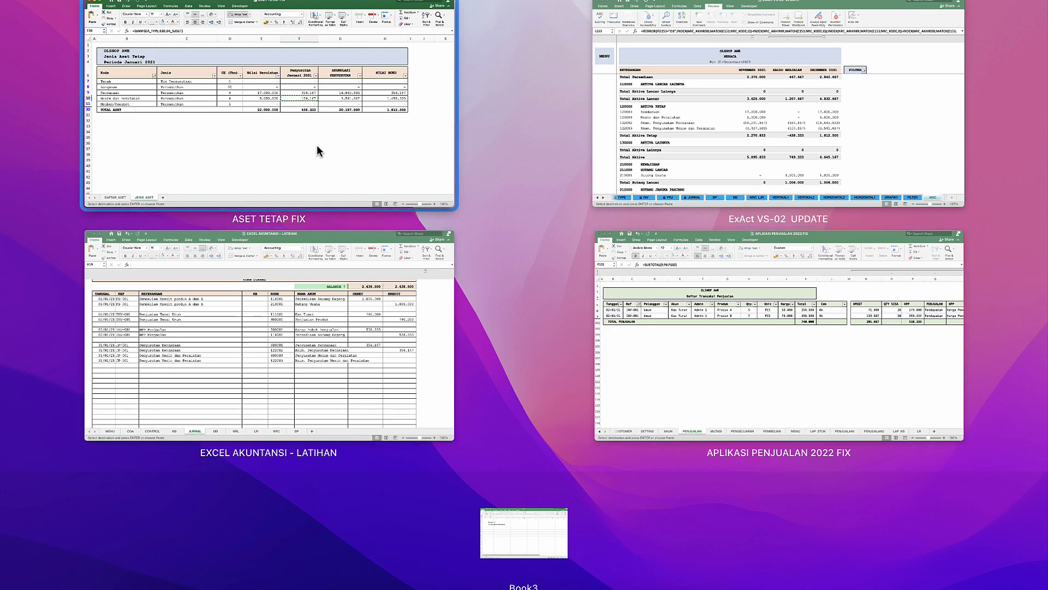
pyautogui.click(339, 316)
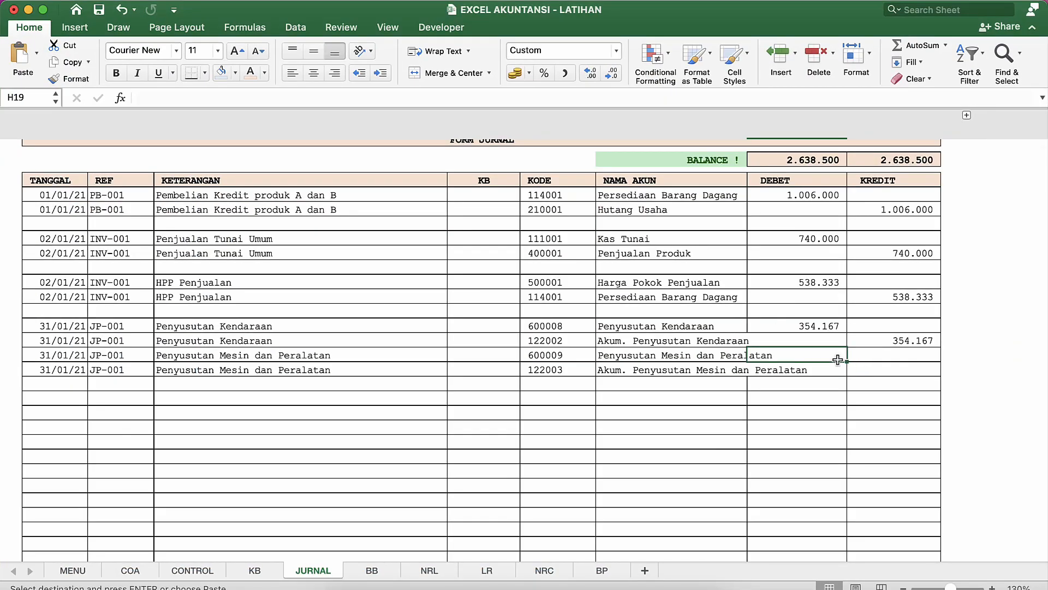
pyautogui.rightClick(827, 358)
pyautogui.moveTo(857, 327)
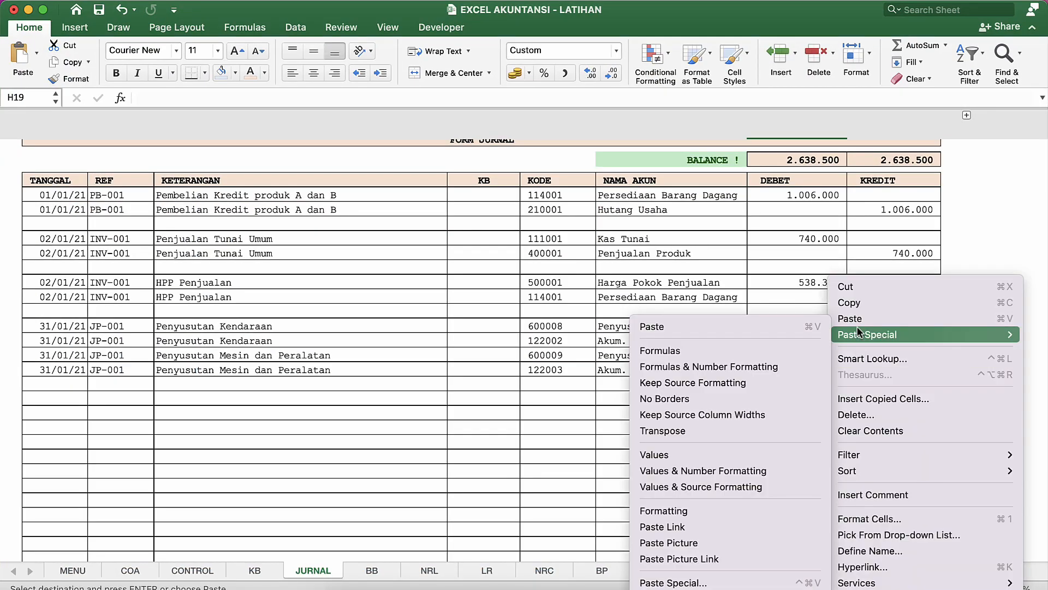
pyautogui.click(681, 453)
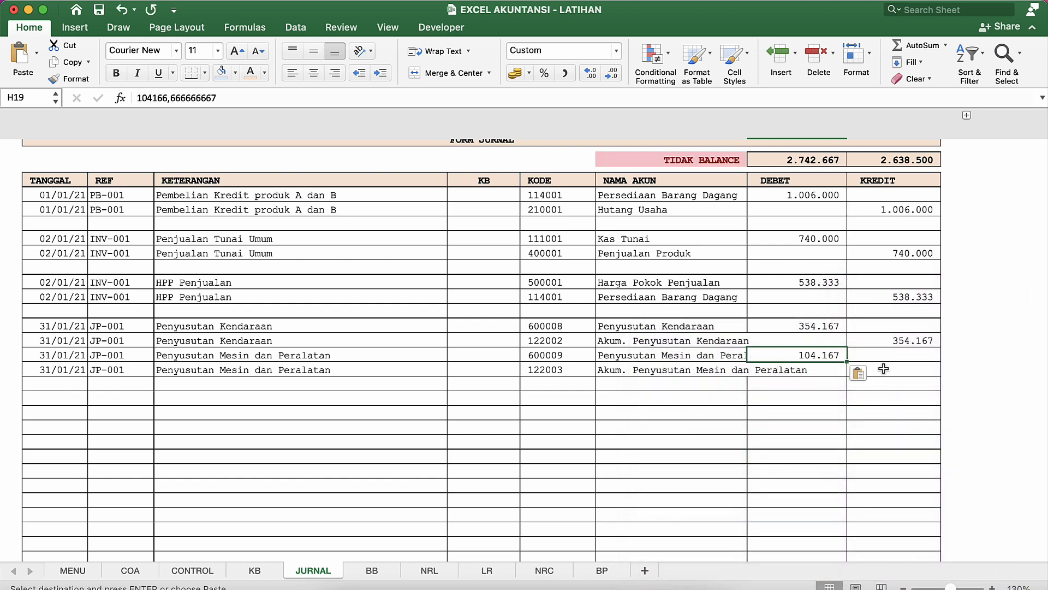
# Enter =H19 as the credit amount of the Akum. Penyusutan Mesin dan Peralatan line.
pyautogui.click(892, 371)
pyautogui.write('=')
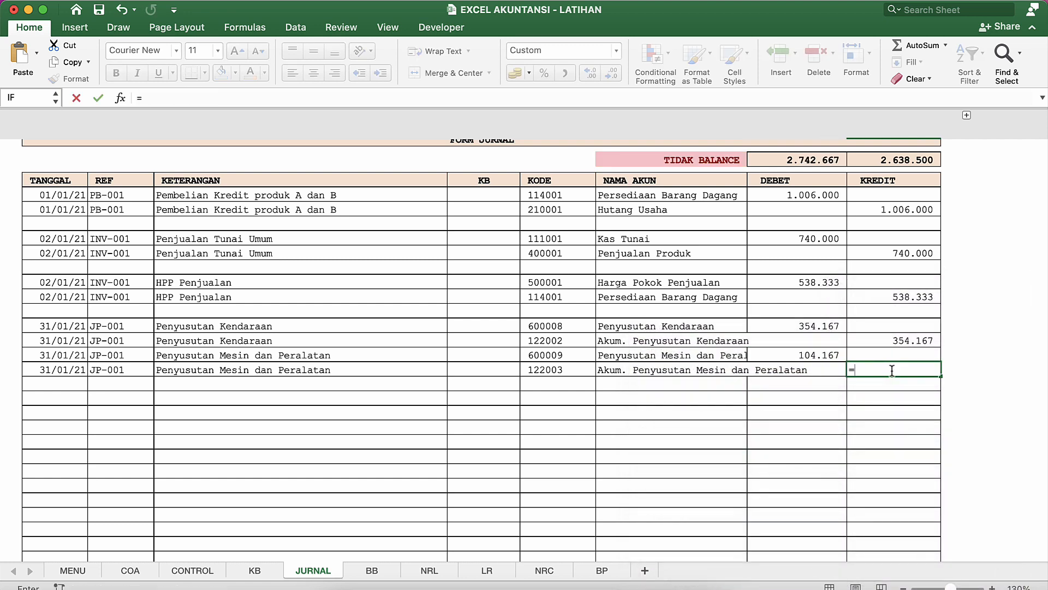
pyautogui.press('Up')
pyautogui.press('Left')
pyautogui.press('Return')
pyautogui.click(680, 399)
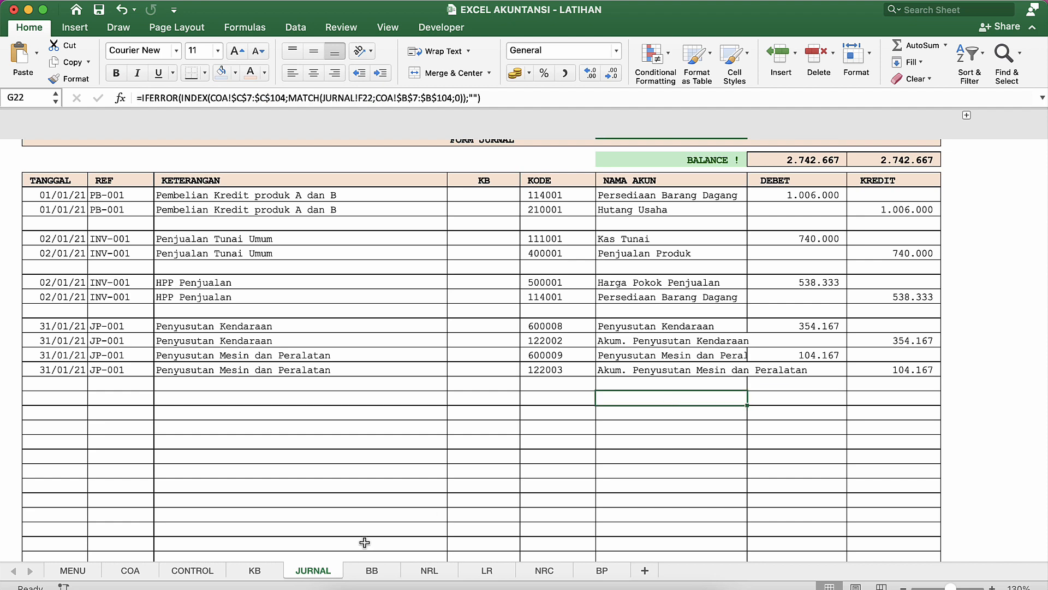
# On the NRC sheet, sum the Saldo Akhir of Kendaraan and Akum. Penyusutan Kendaraan by selecting both cells.
pyautogui.click(544, 570)
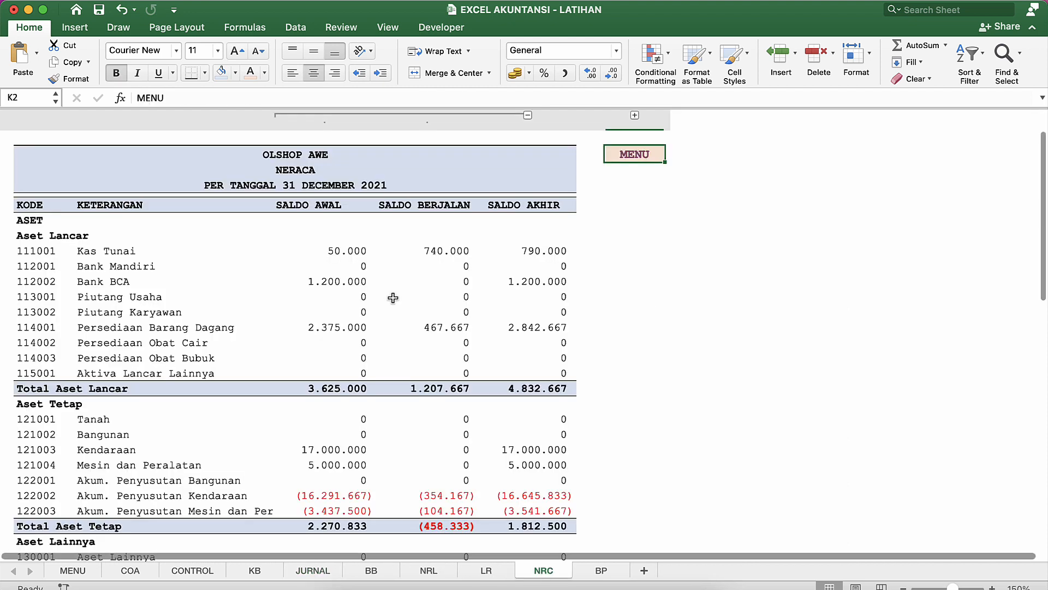
pyautogui.click(391, 294)
pyautogui.click(421, 341)
pyautogui.scroll(-3, 421, 339)
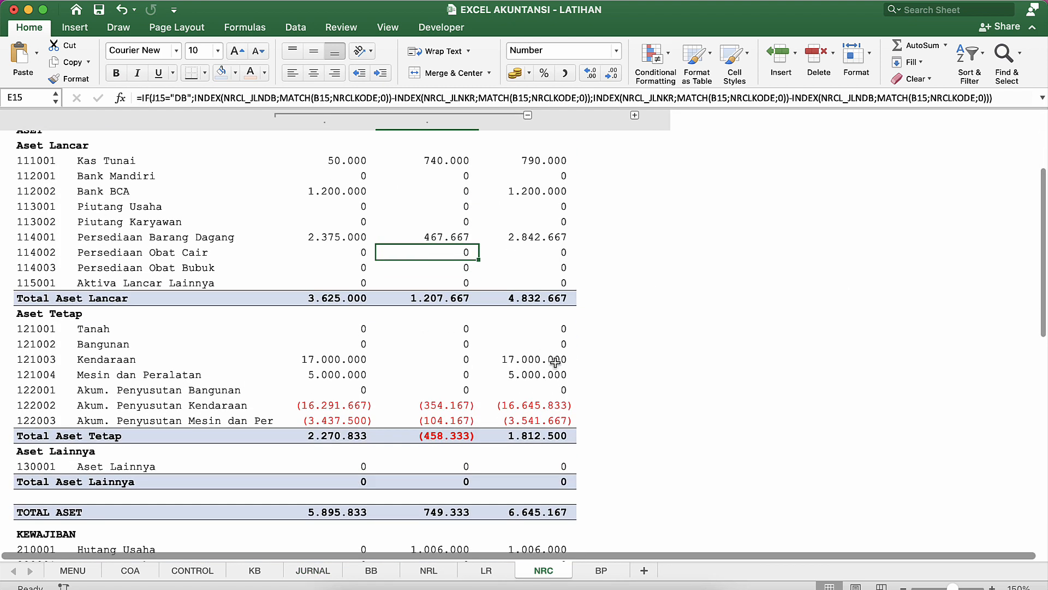
pyautogui.click(531, 360)
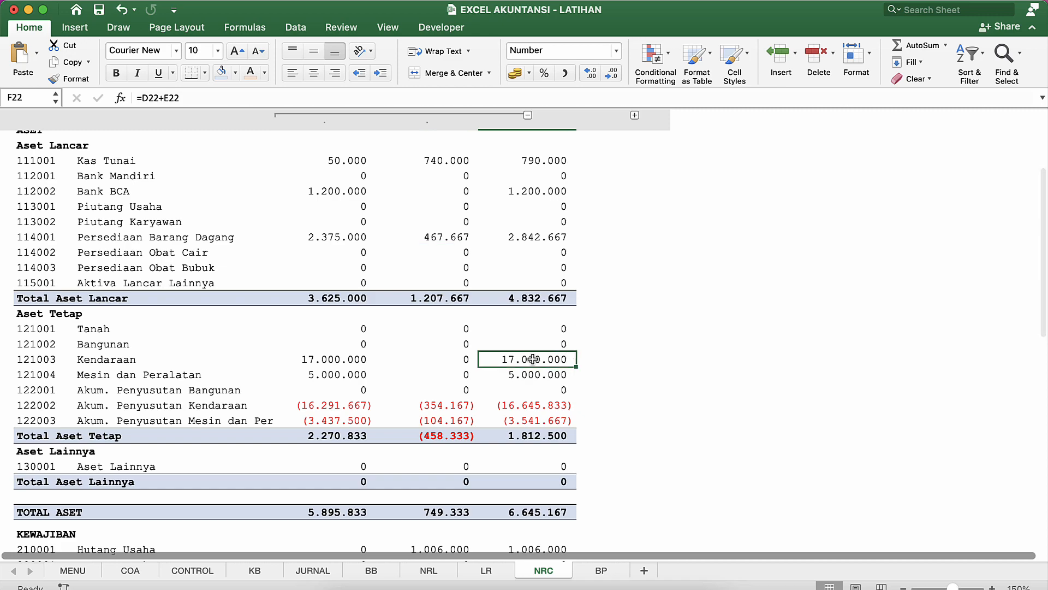
pyautogui.keyDown('super'); pyautogui.click(536, 406); pyautogui.keyUp('super')
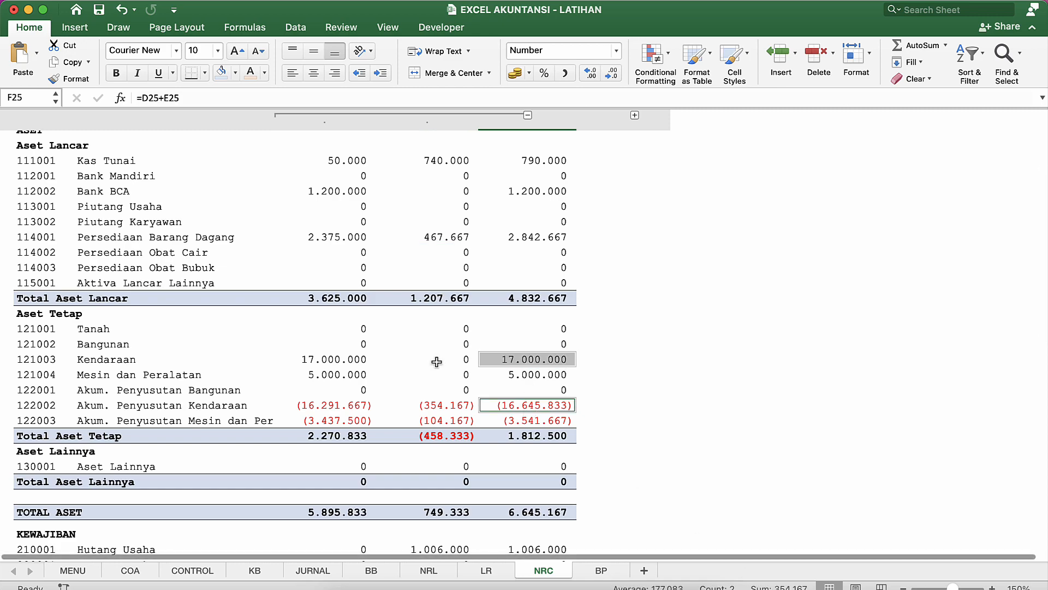
# Switch to ASET TETAP FIX and compare the Nilai Buku of Kendaraan with the balance sheet's net amount.
pyautogui.hotkey('ctrl', 'Up')
pyautogui.click(277, 310)
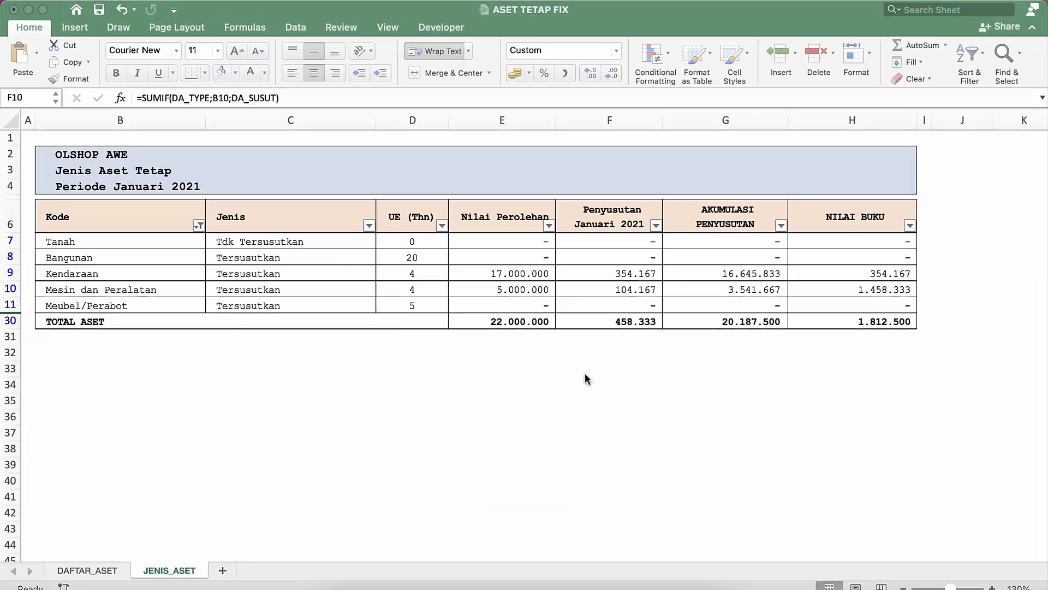
pyautogui.click(857, 273)
pyautogui.hotkey('ctrl', 'Up')
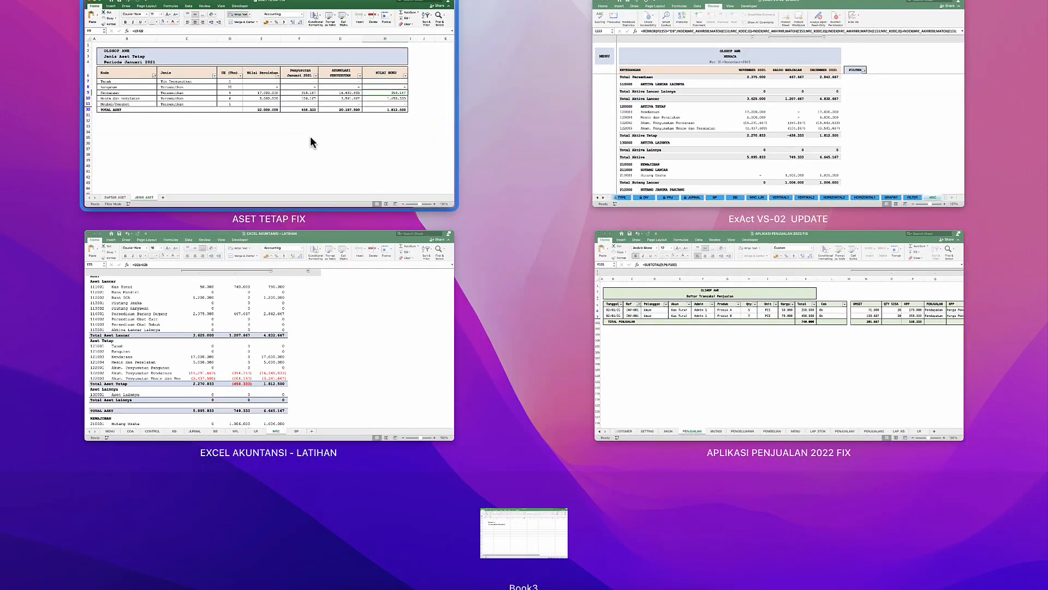
pyautogui.click(358, 112)
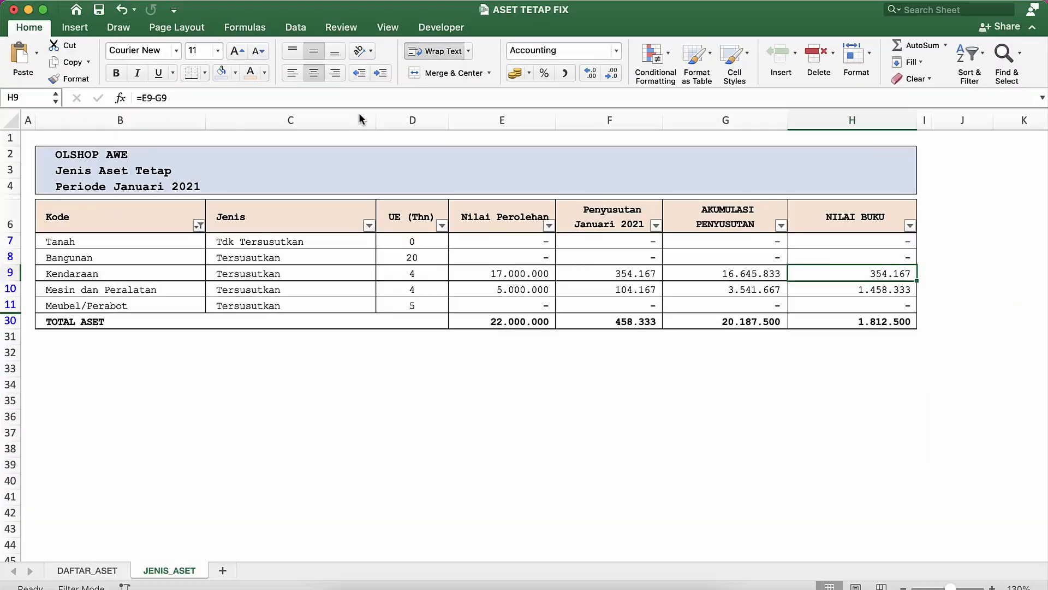
# Return to EXCEL AKUNTANSI - LATIHAN and collapse the grouped Saldo Awal and Saldo Berjalan columns on the NRC sheet.
pyautogui.hotkey('ctrl', 'Up')
pyautogui.click(308, 312)
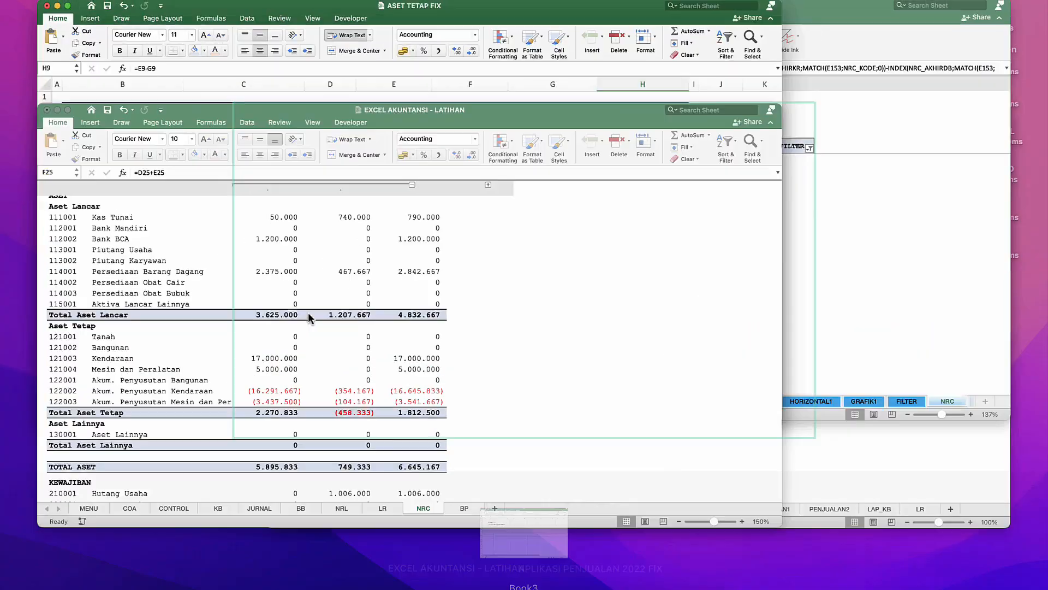
pyautogui.click(290, 211)
pyautogui.scroll(3, 290, 211)
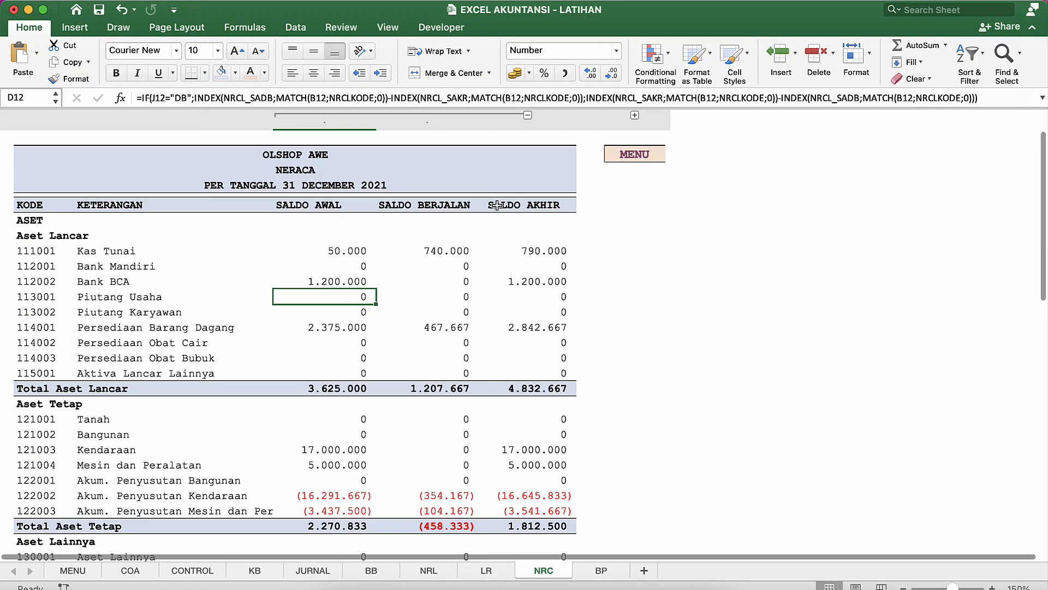
pyautogui.click(528, 115)
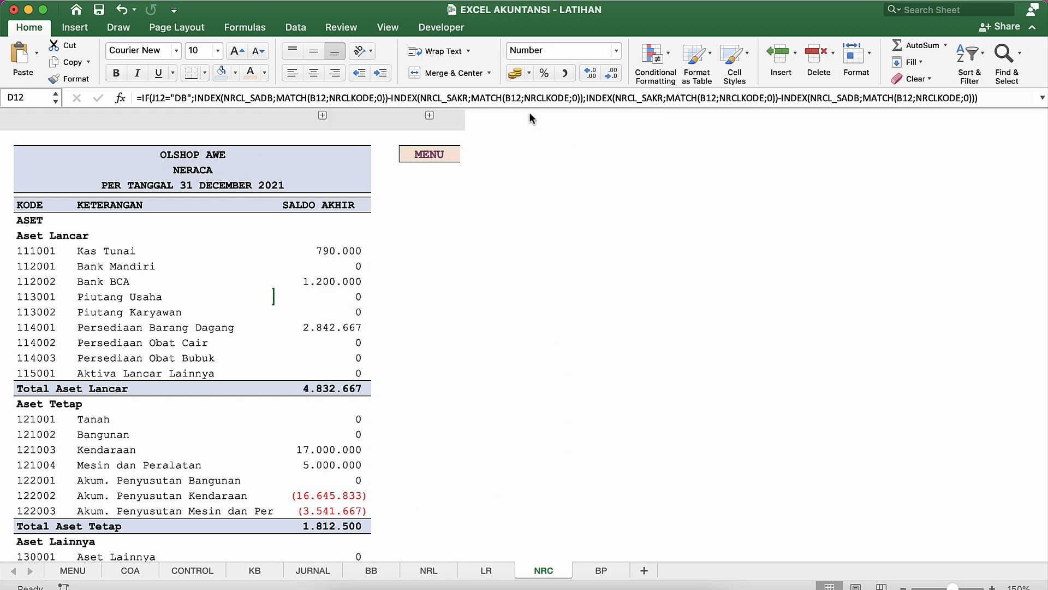
# Review the Neraca down to Total Kewajiban dan Modal and check its print preview without printing.
pyautogui.click(171, 235)
pyautogui.click(181, 296)
pyautogui.scroll(-3, 181, 296)
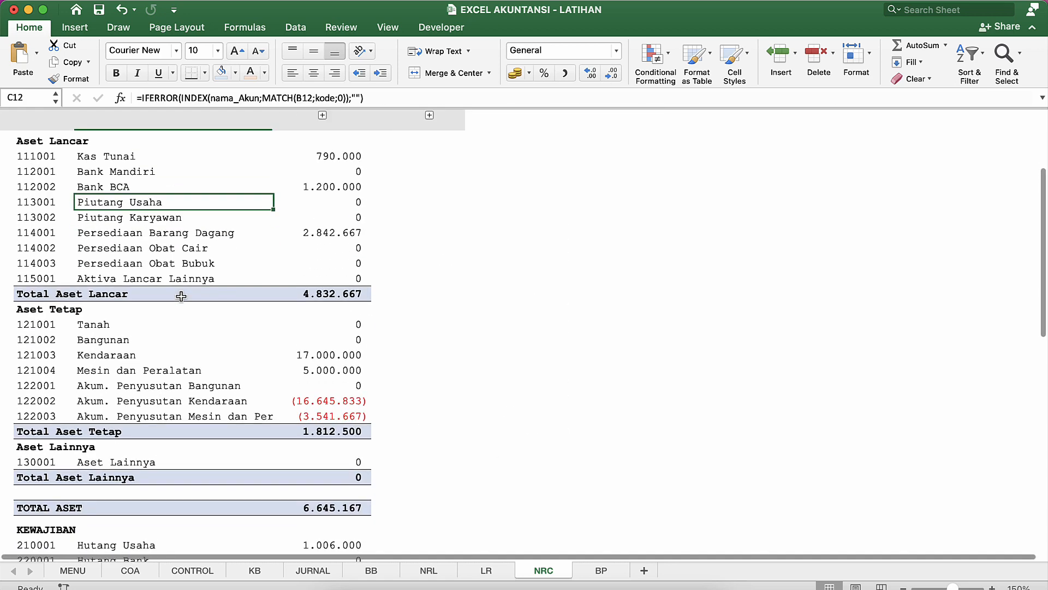
pyautogui.scroll(-8, 181, 296)
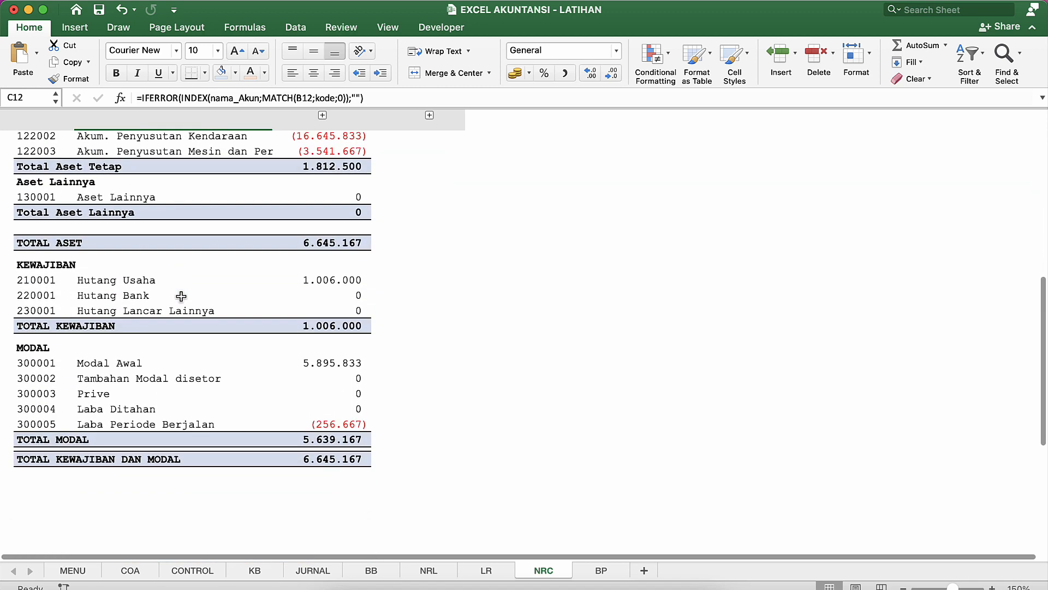
pyautogui.press('super+p')
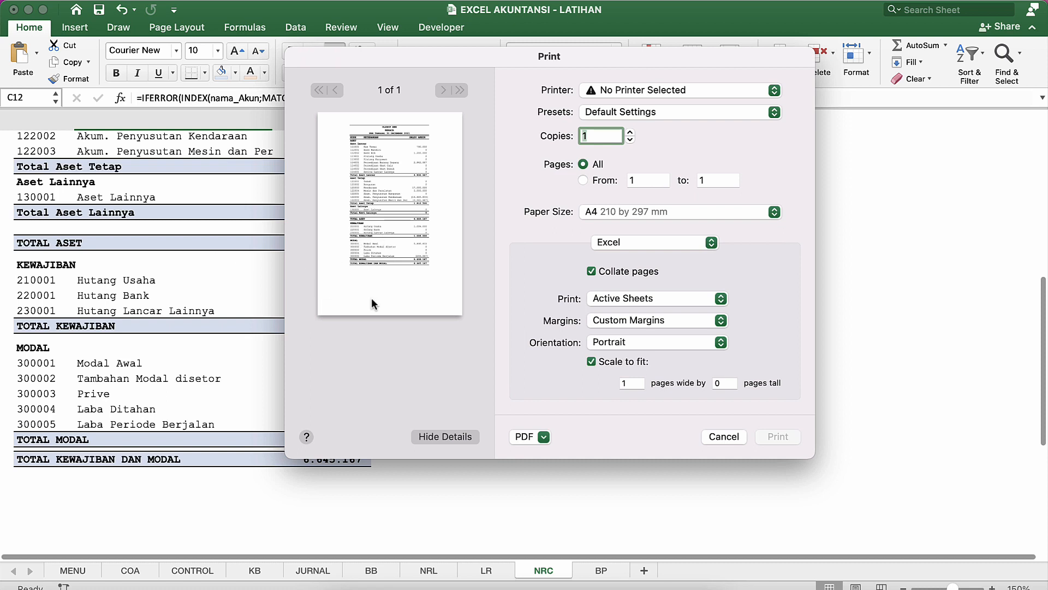
pyautogui.click(715, 436)
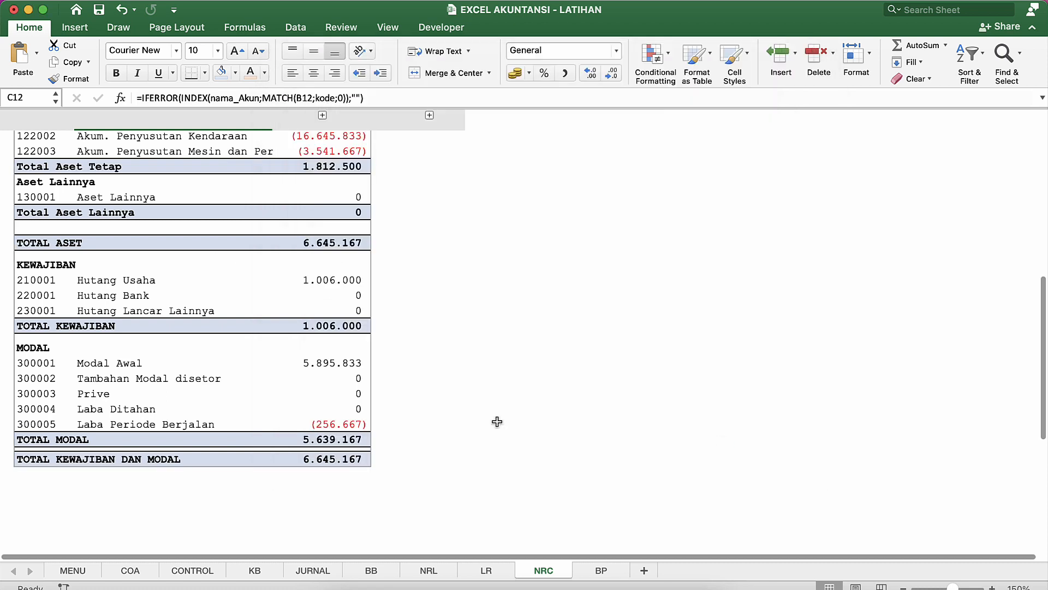
pyautogui.click(377, 379)
# Open the LR sheet and try to save the Laba Rugi report as a PDF named LABA RUGI in the Music folder.
pyautogui.click(486, 570)
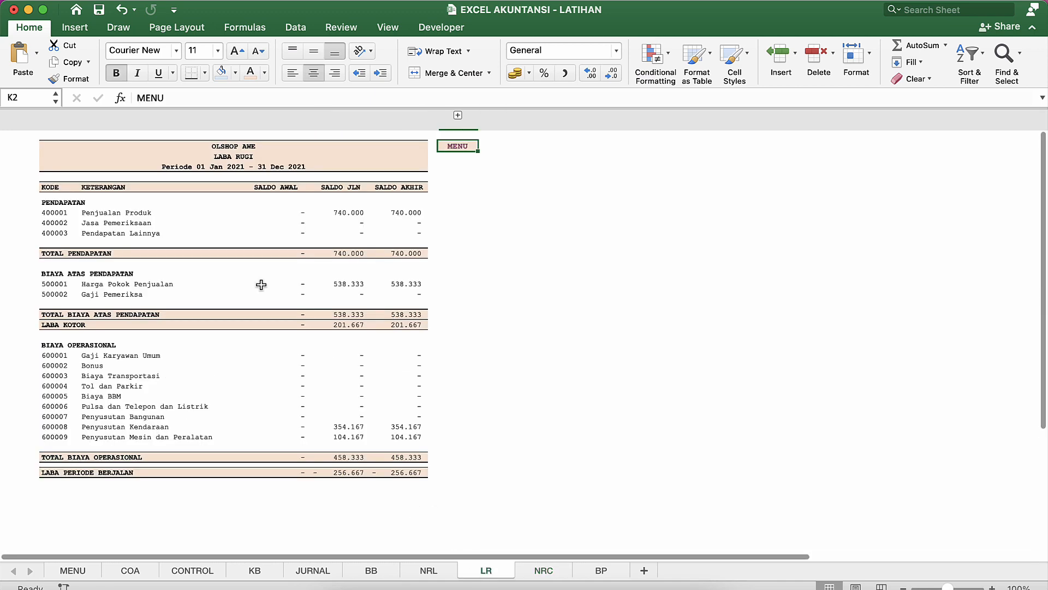
pyautogui.click(241, 253)
pyautogui.press('super+p')
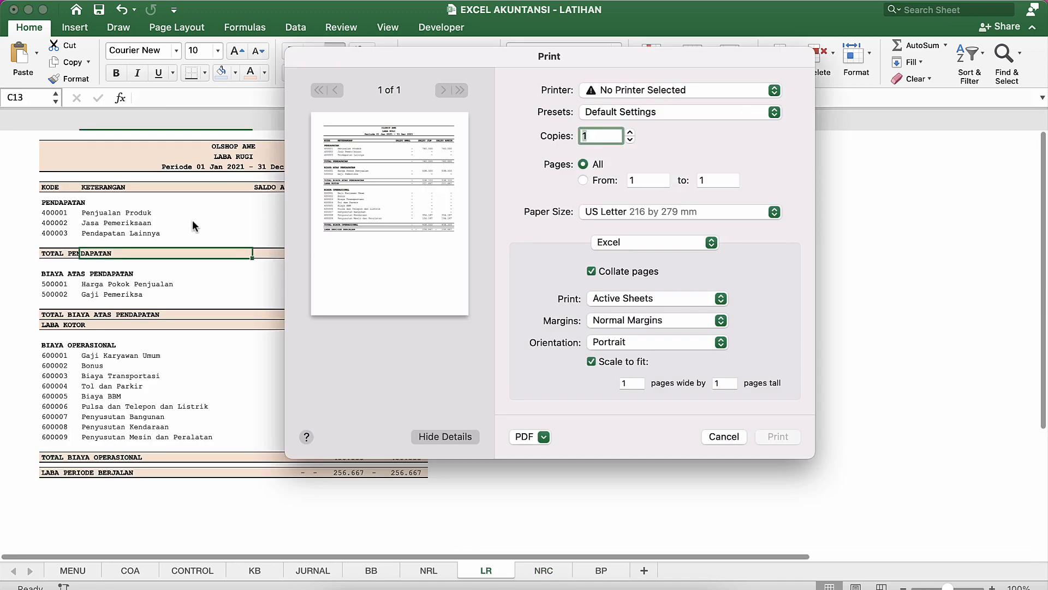
pyautogui.click(525, 438)
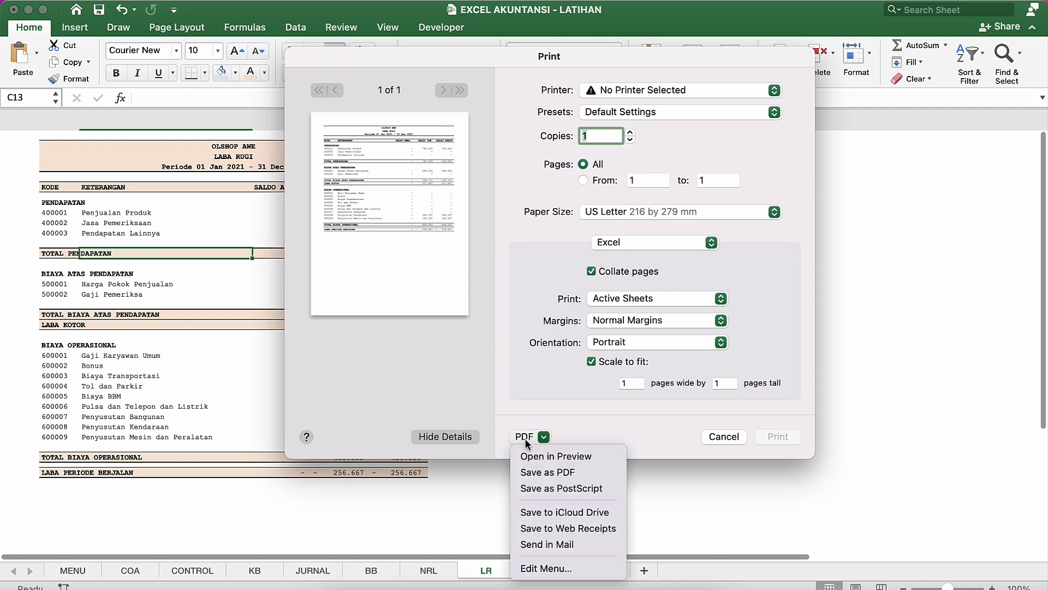
pyautogui.click(539, 472)
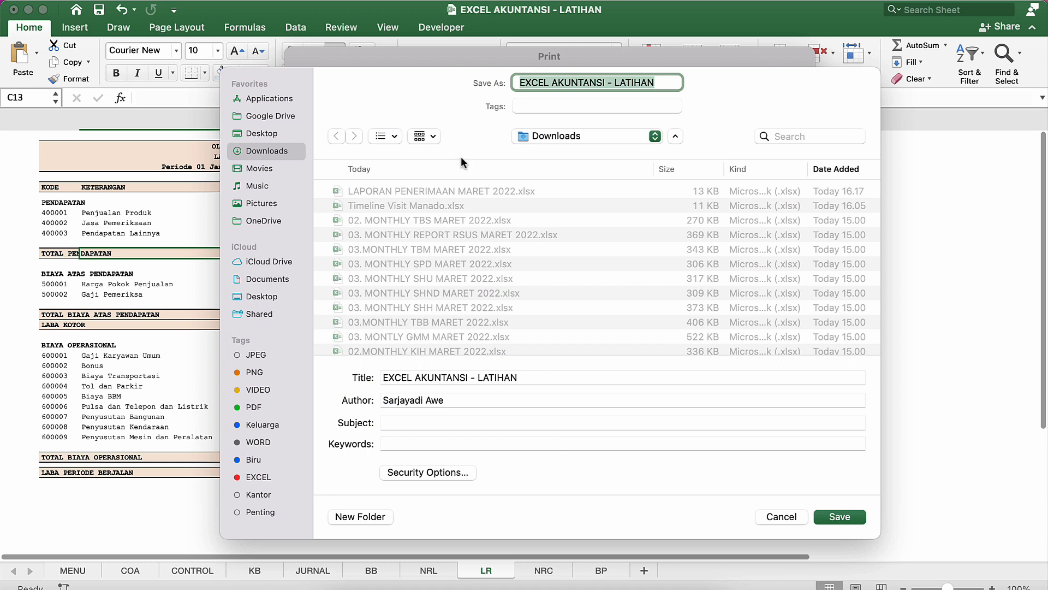
pyautogui.write('LABA RUGI')
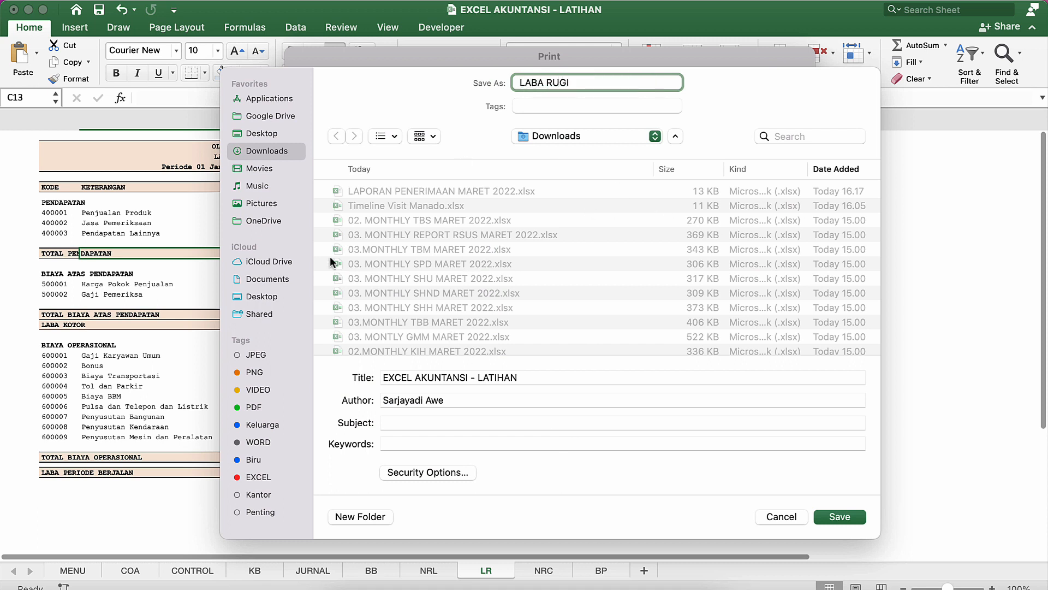
pyautogui.click(266, 185)
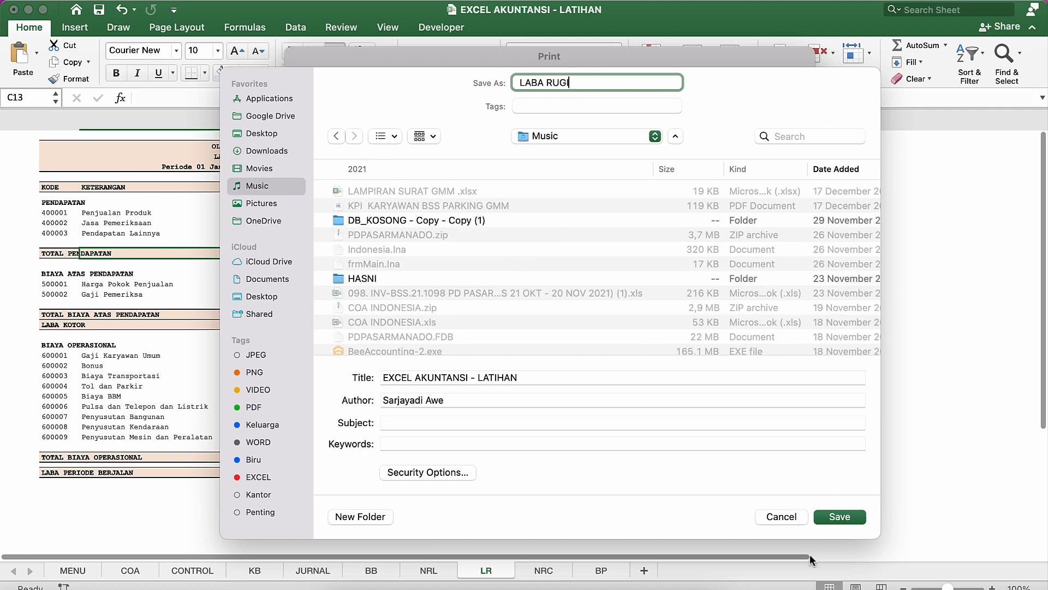
pyautogui.click(787, 519)
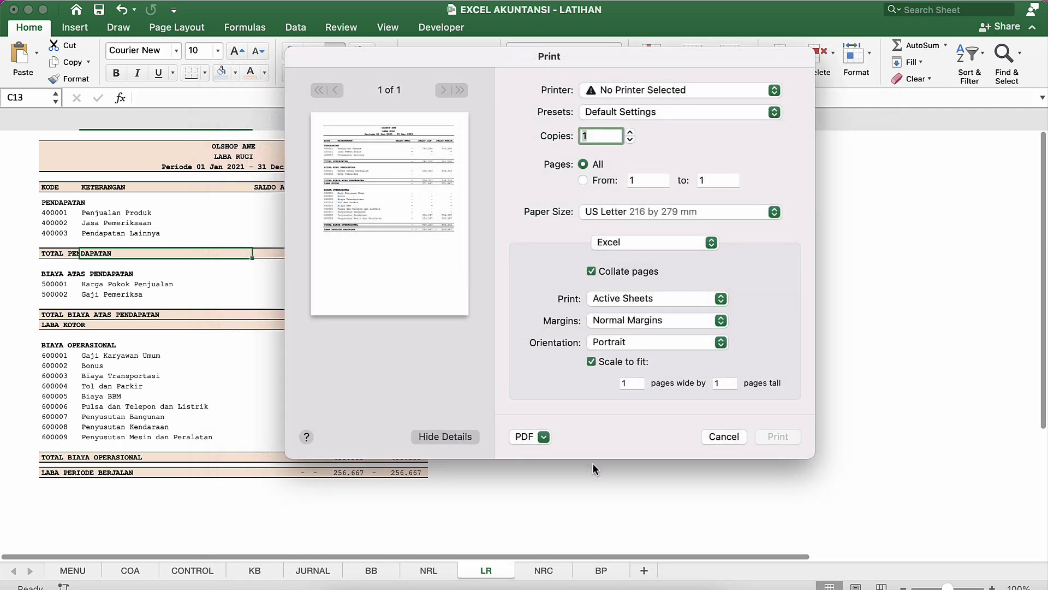
pyautogui.click(735, 436)
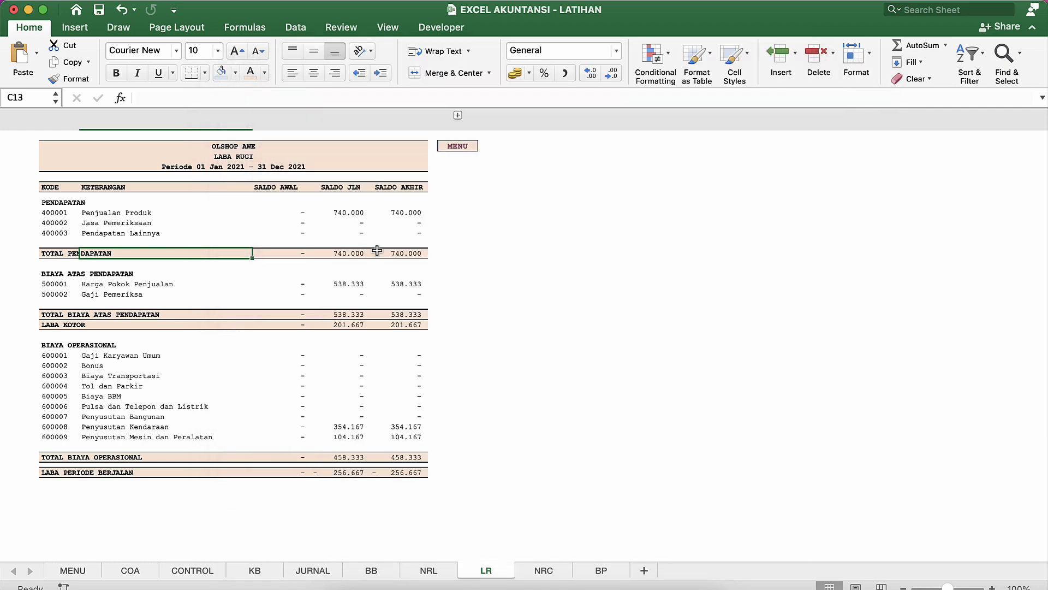
pyautogui.click(377, 251)
pyautogui.click(360, 473)
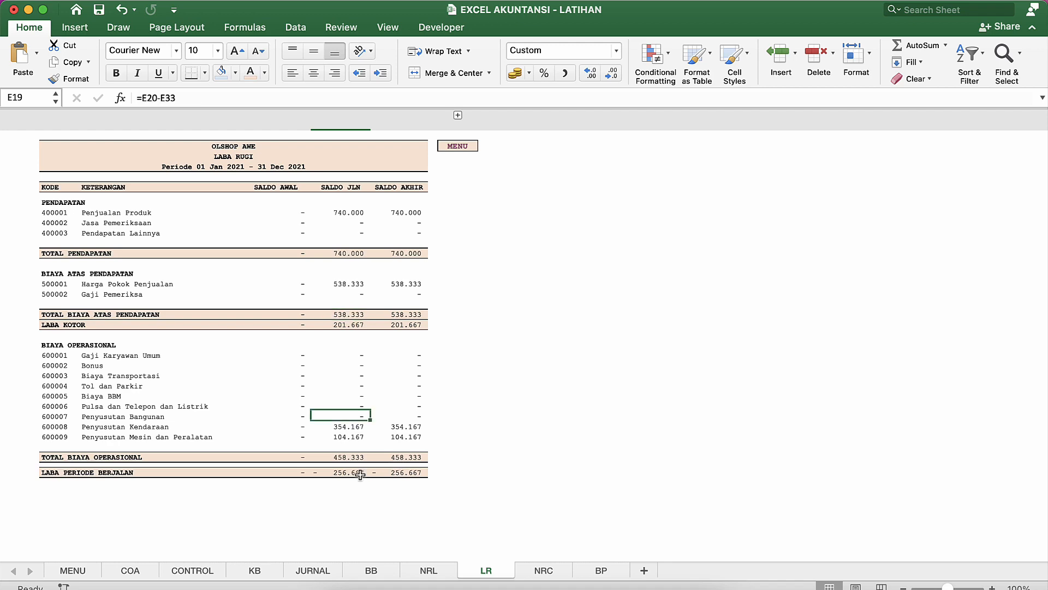
pyautogui.click(350, 294)
# Switch to the ExAct VS-02 UPDATE workbook and collapse the grouped Saldo Berjalan column in its Neraca.
pyautogui.hotkey('ctrl', 'Down')
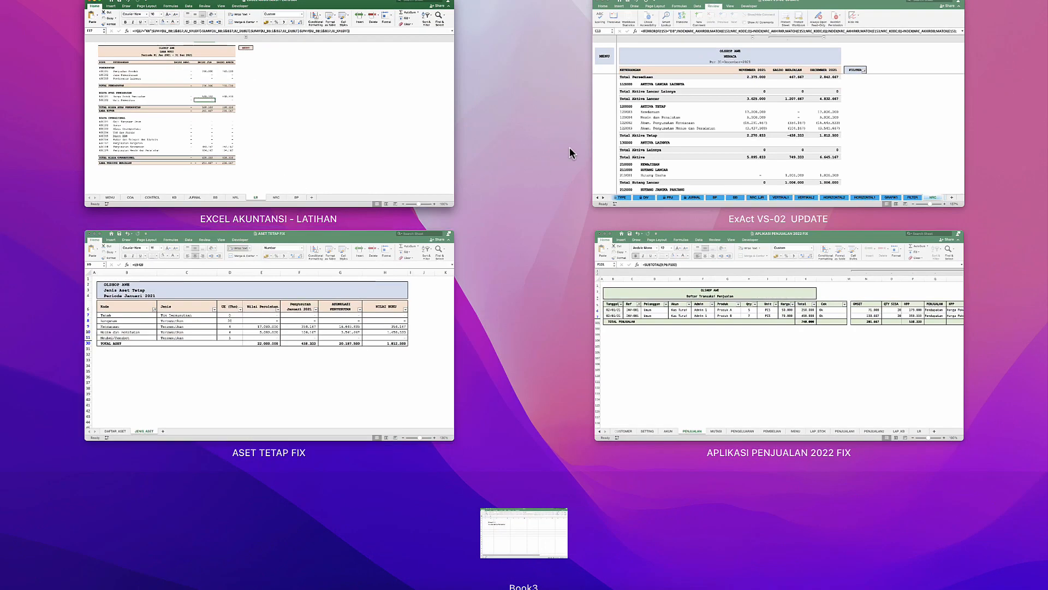
pyautogui.click(673, 126)
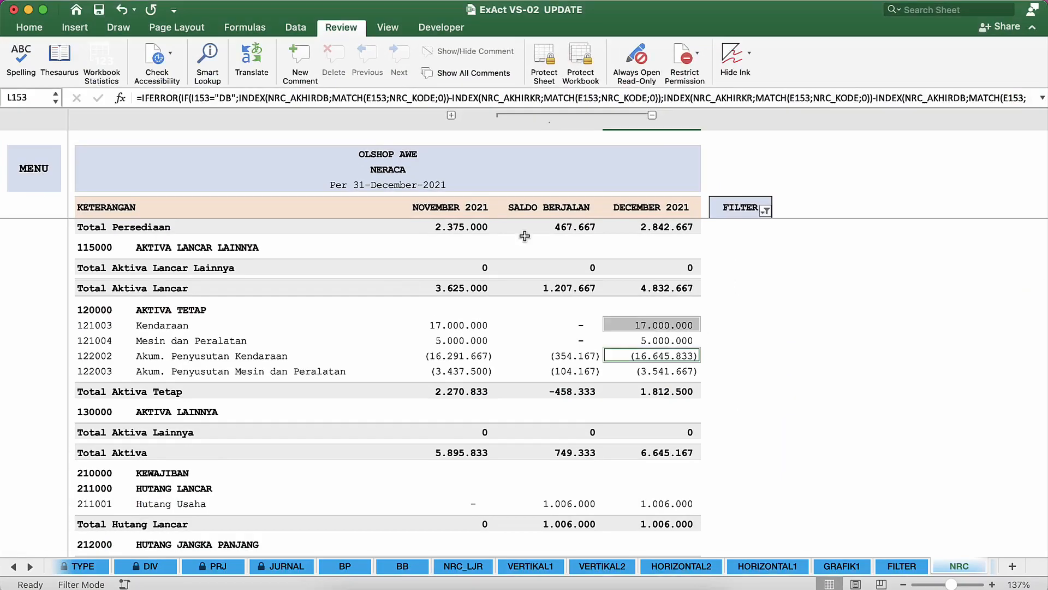
pyautogui.click(652, 115)
pyautogui.scroll(-10, 476, 355)
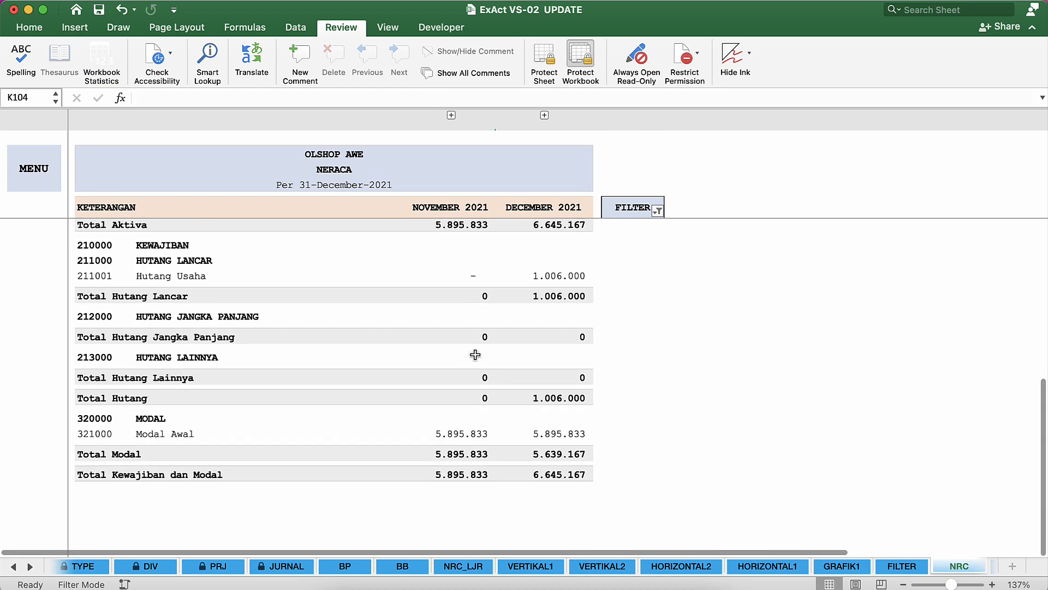
pyautogui.scroll(3, 476, 355)
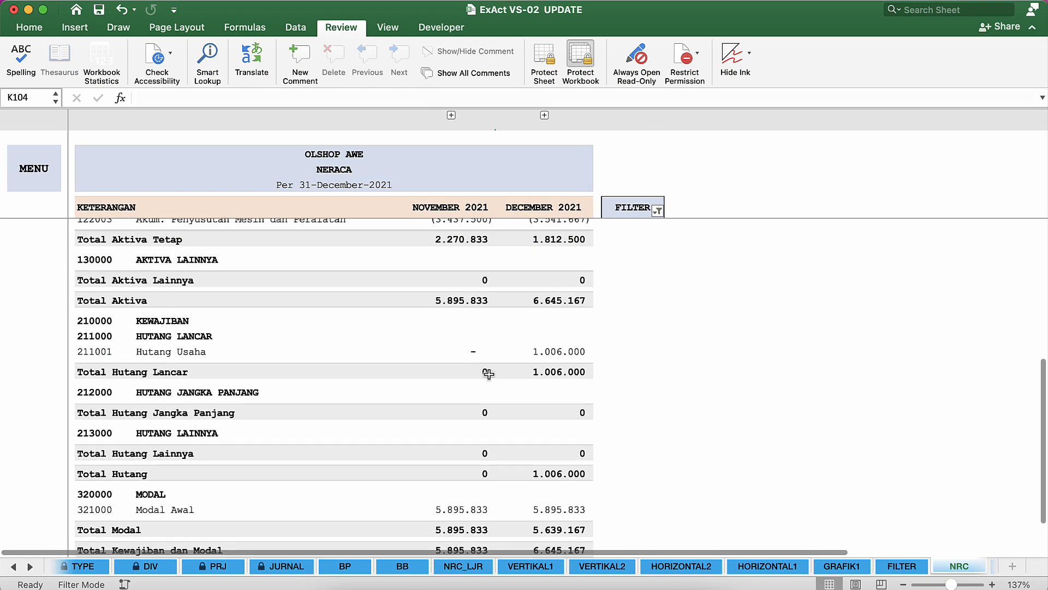
# Check the print previews of the Neraca and Laba Rugi sheets without printing, reviewing the Laba Rugi down to Pendapatan Bersih.
pyautogui.press('super+p')
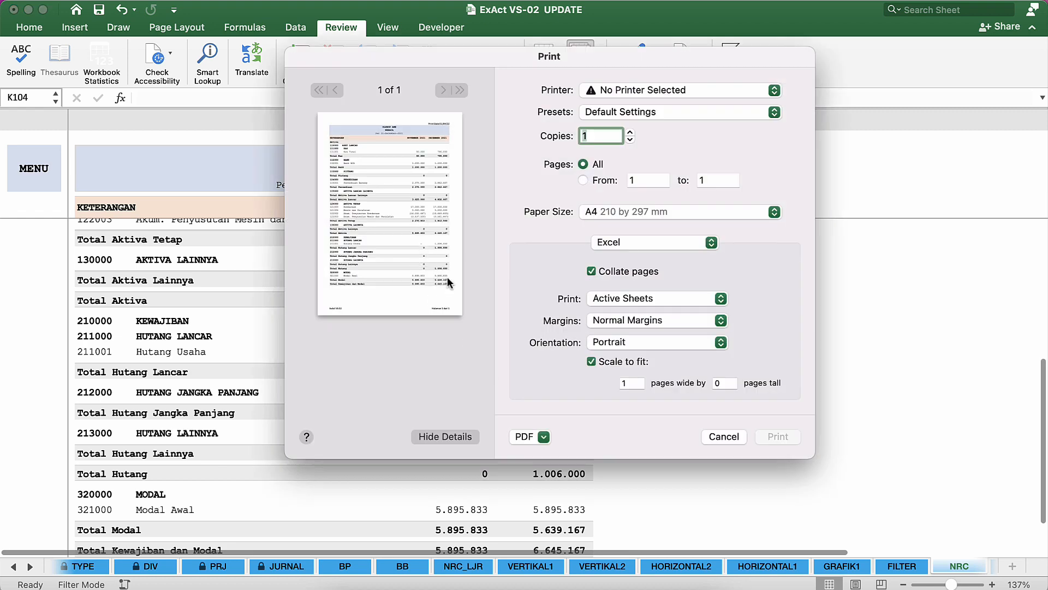
pyautogui.click(734, 433)
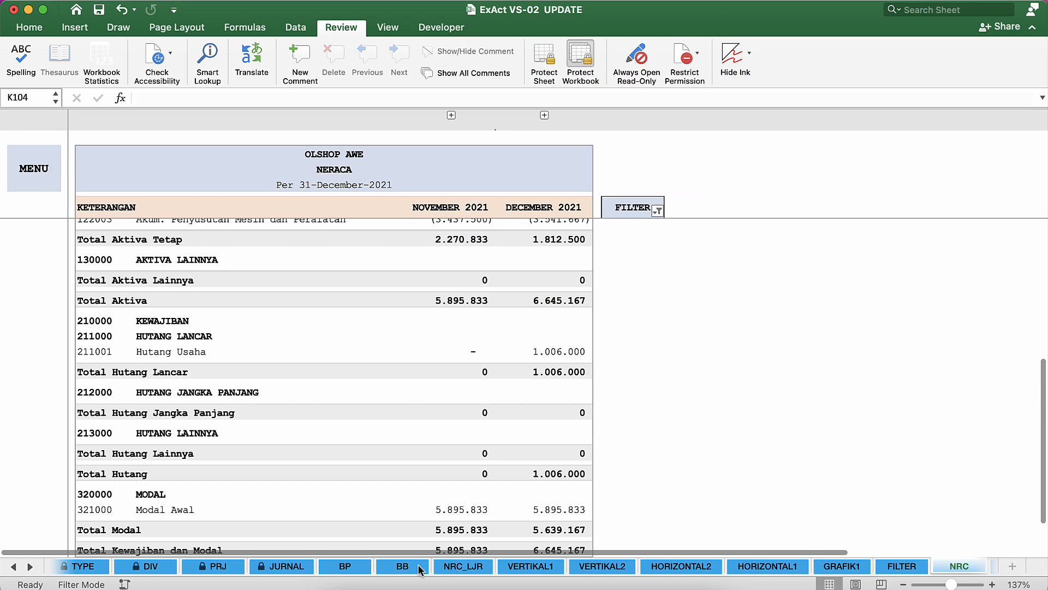
pyautogui.click(995, 568)
pyautogui.click(496, 388)
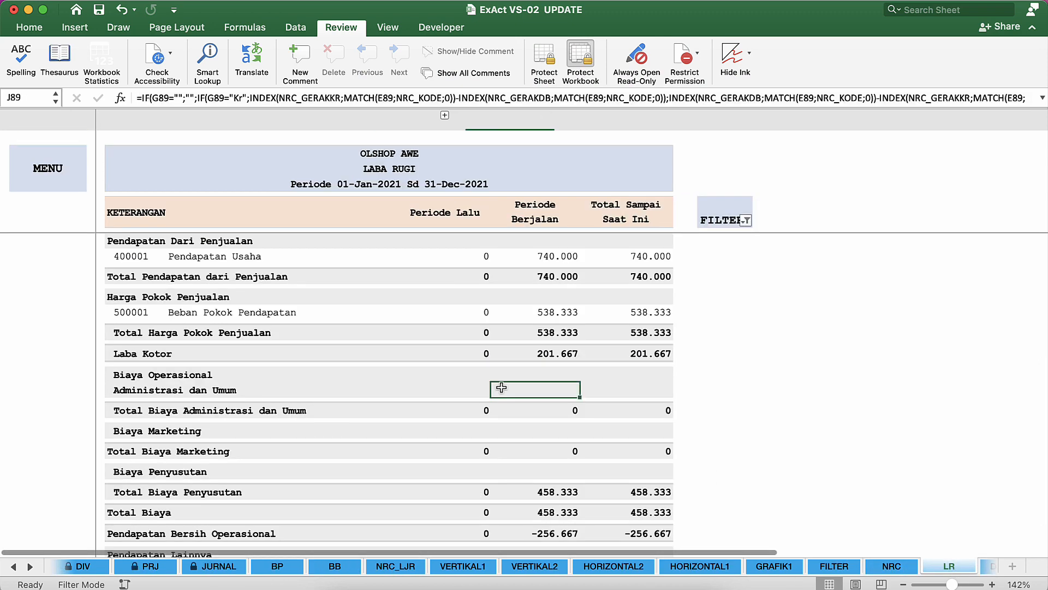
pyautogui.scroll(-5, 496, 388)
pyautogui.scroll(4, 497, 388)
pyautogui.press('super+p')
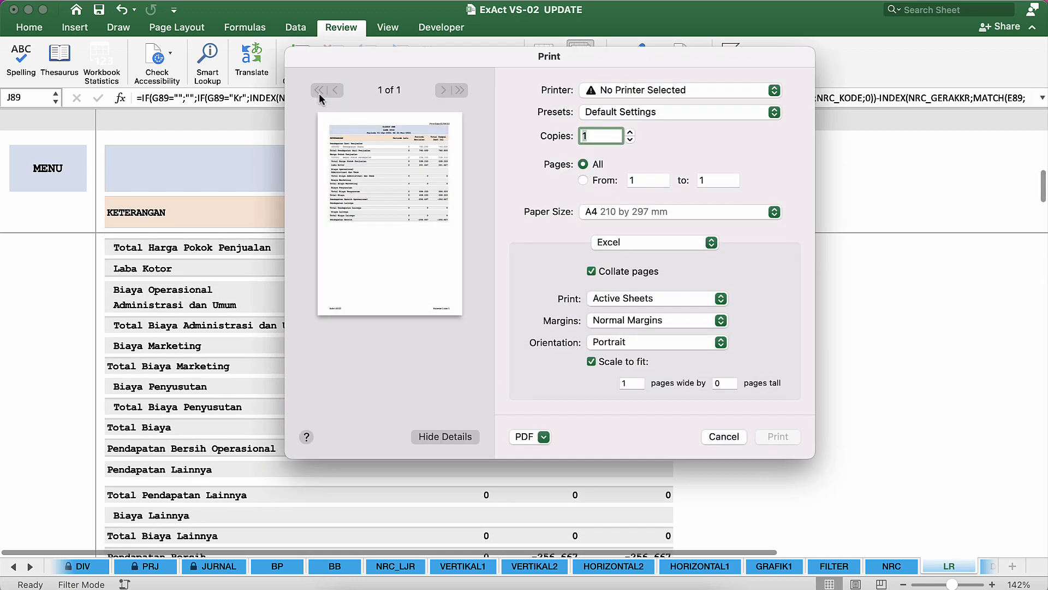
pyautogui.click(724, 436)
# Switch to the ASET TETAP FIX workbook and filter the blanks out of Kode Aktiva on the DAFTAR_ASET sheet.
pyautogui.hotkey('ctrl', 'Down')
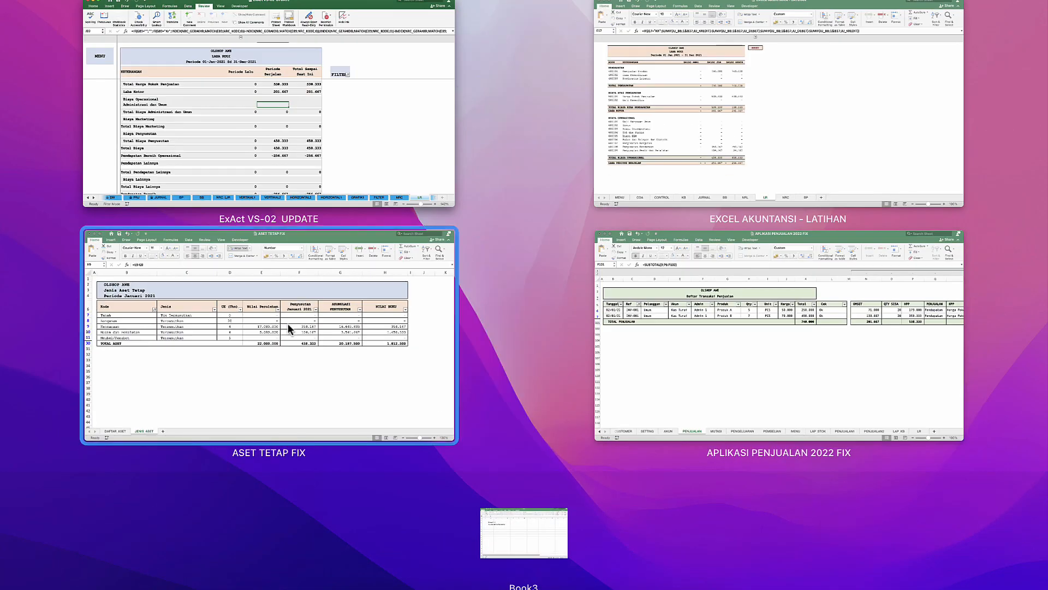
pyautogui.click(287, 324)
pyautogui.click(100, 570)
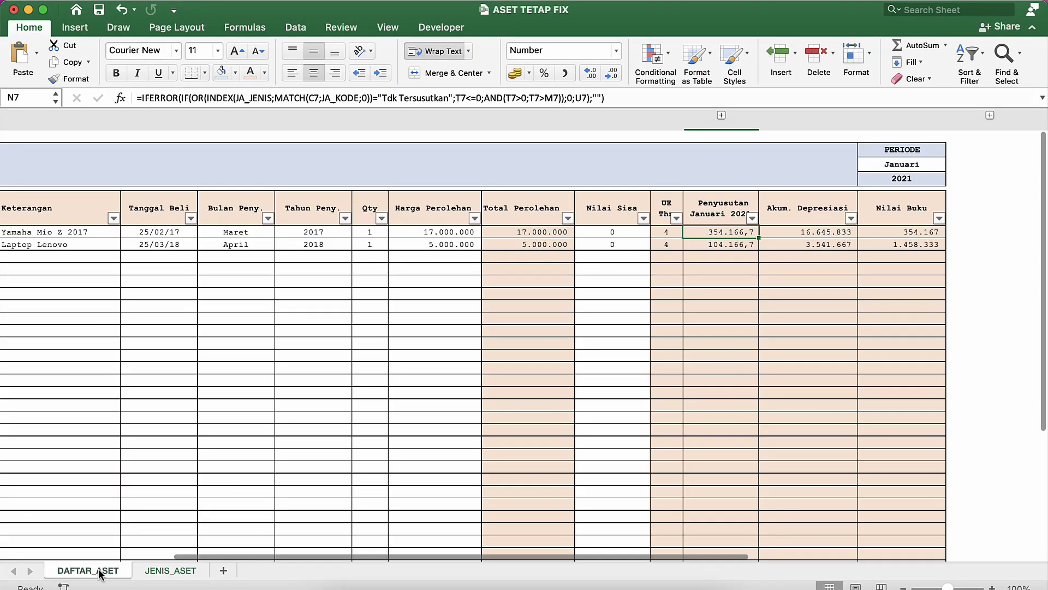
pyautogui.hscroll(-5, 351, 285)
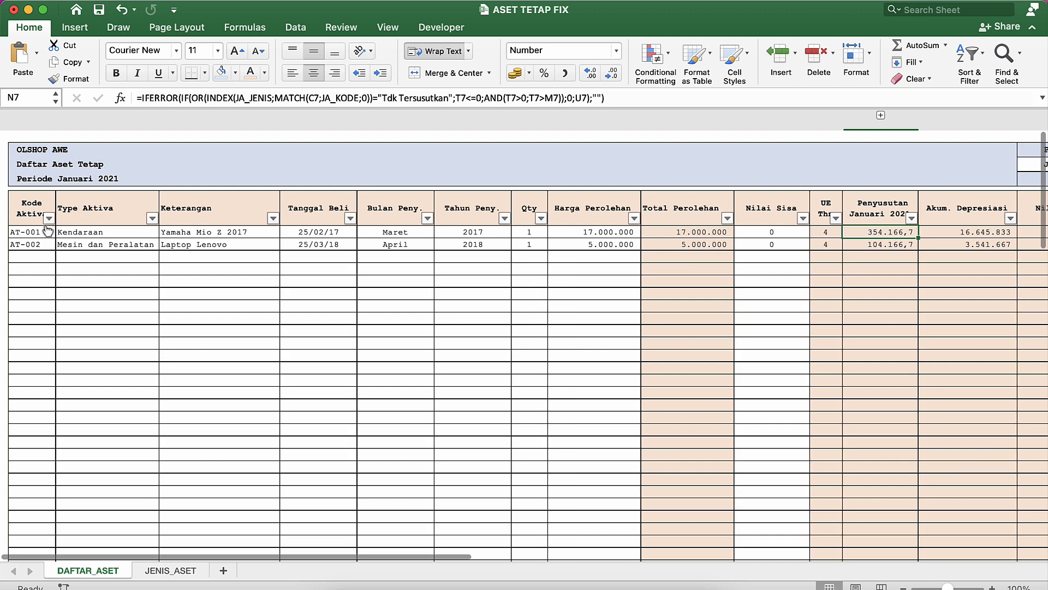
pyautogui.click(49, 217)
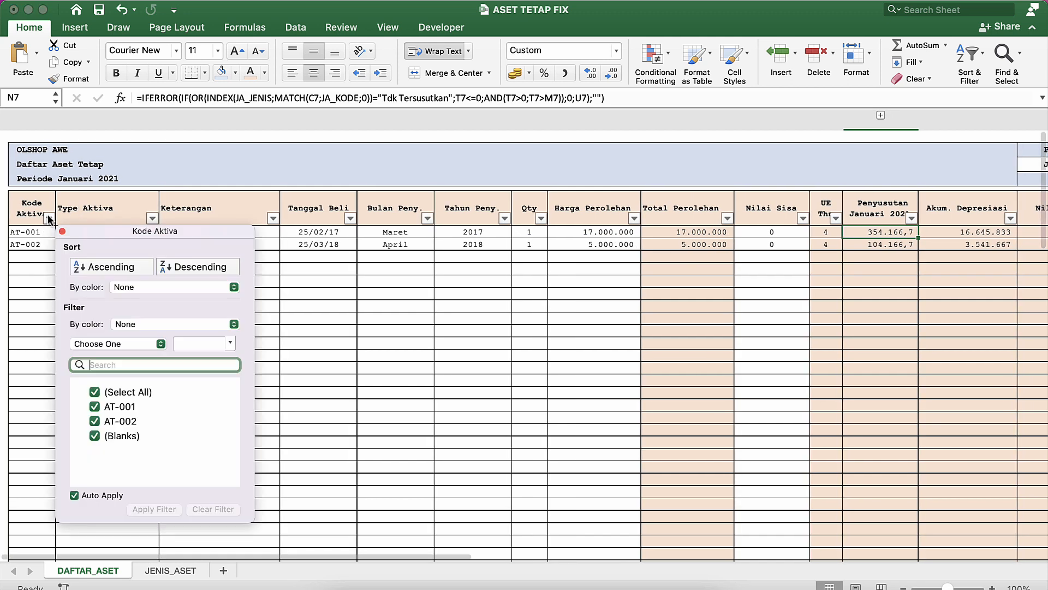
pyautogui.click(95, 435)
pyautogui.click(363, 337)
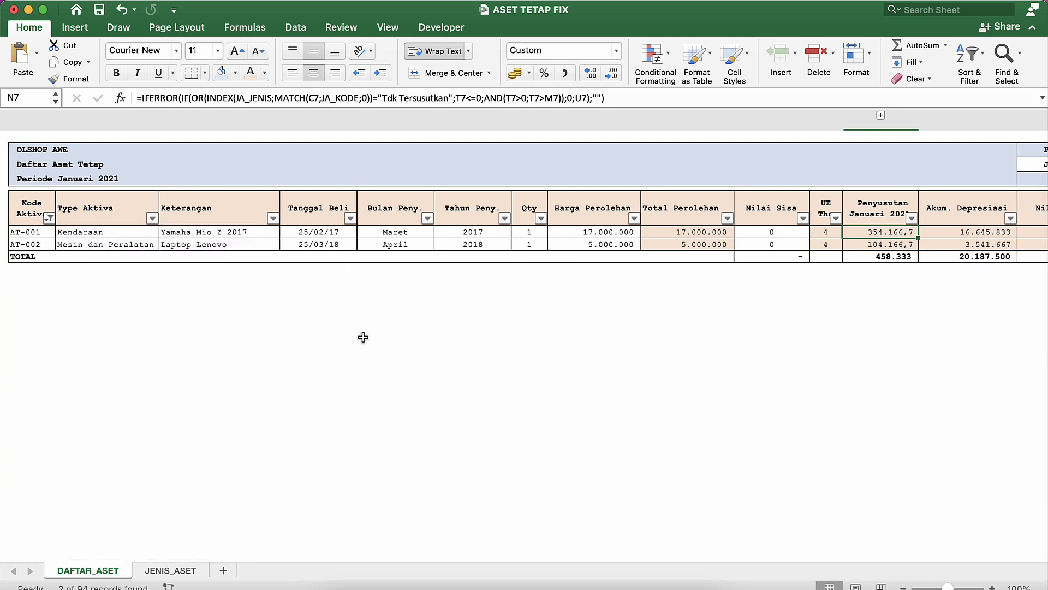
# Review the asset list's Periode setting and its total Nilai Buku.
pyautogui.click(484, 293)
pyautogui.hscroll(3, 486, 294)
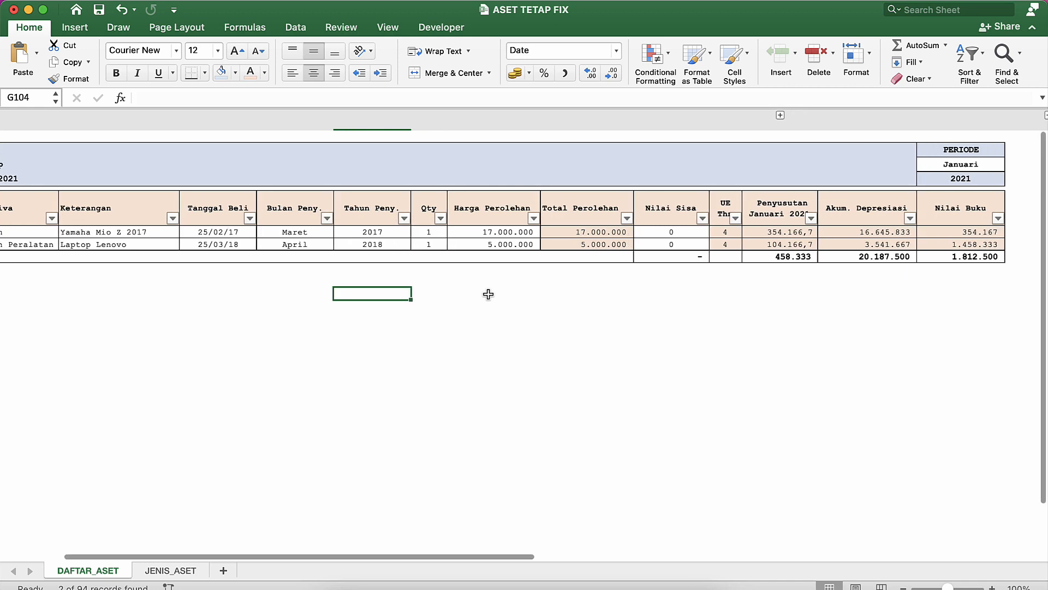
pyautogui.hscroll(-1, 488, 295)
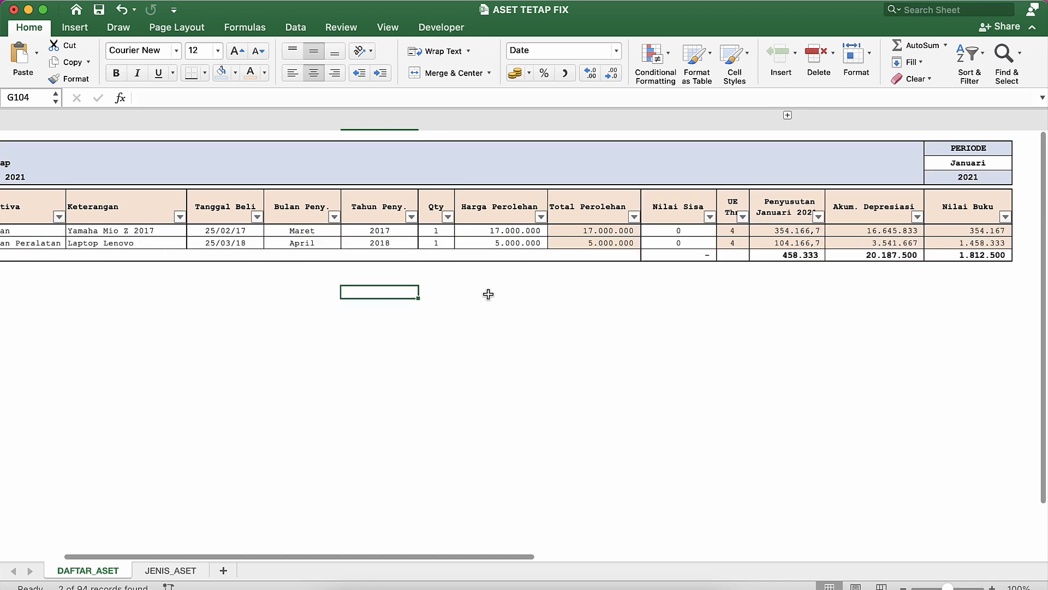
pyautogui.click(977, 165)
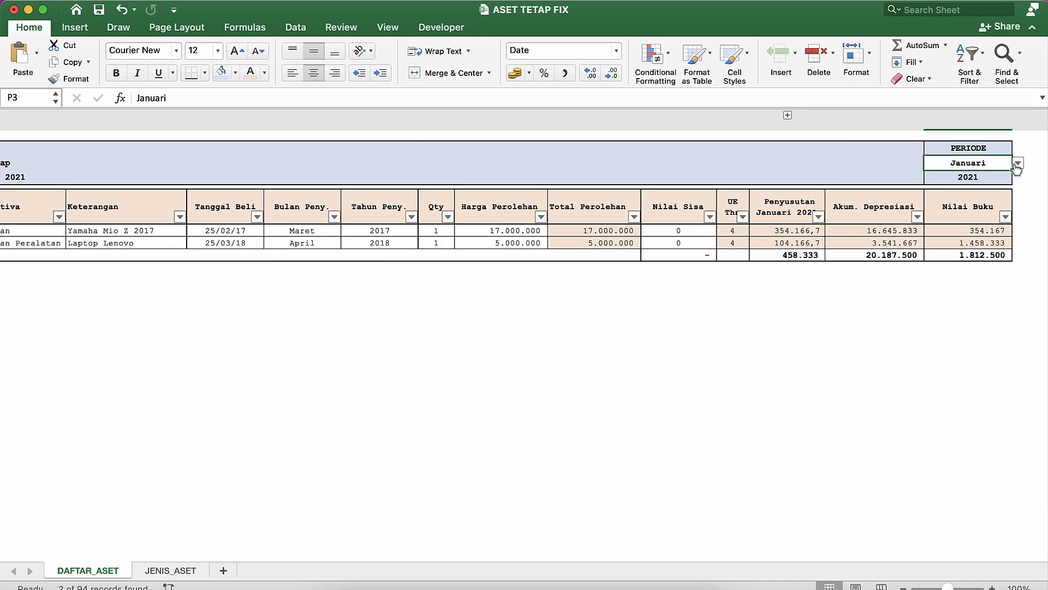
pyautogui.click(948, 232)
pyautogui.click(957, 255)
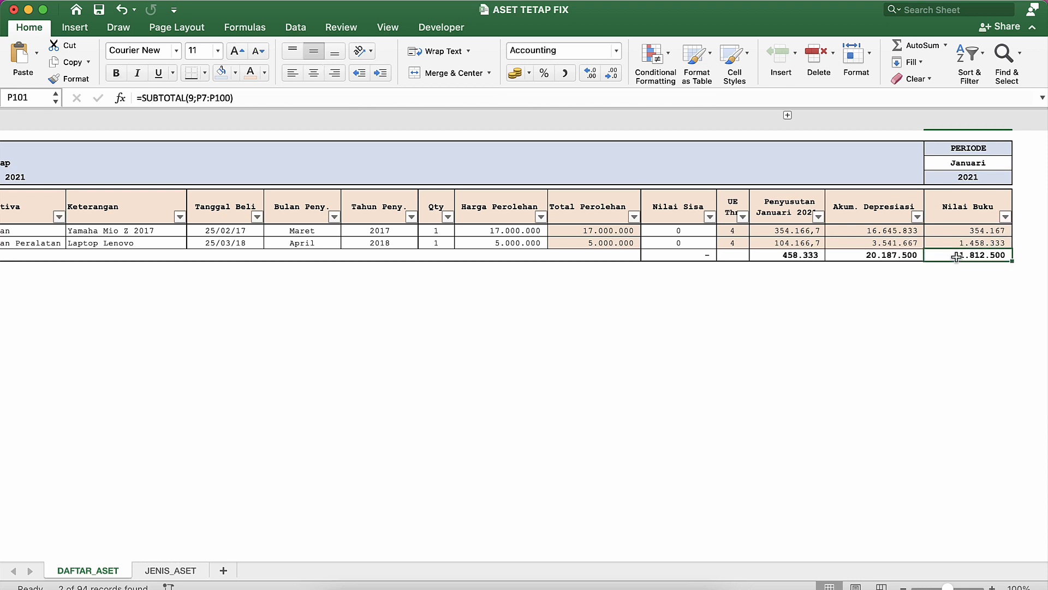
# Check the print preview of the filtered Daftar Aset Tetap without printing.
pyautogui.click(755, 266)
pyautogui.press('super+p')
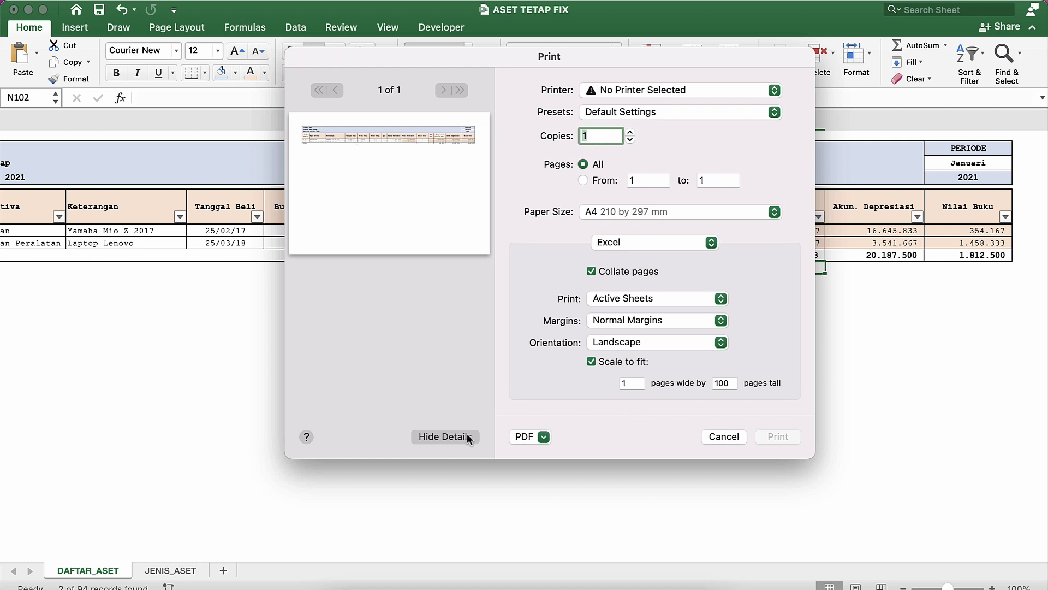
pyautogui.press('Escape')
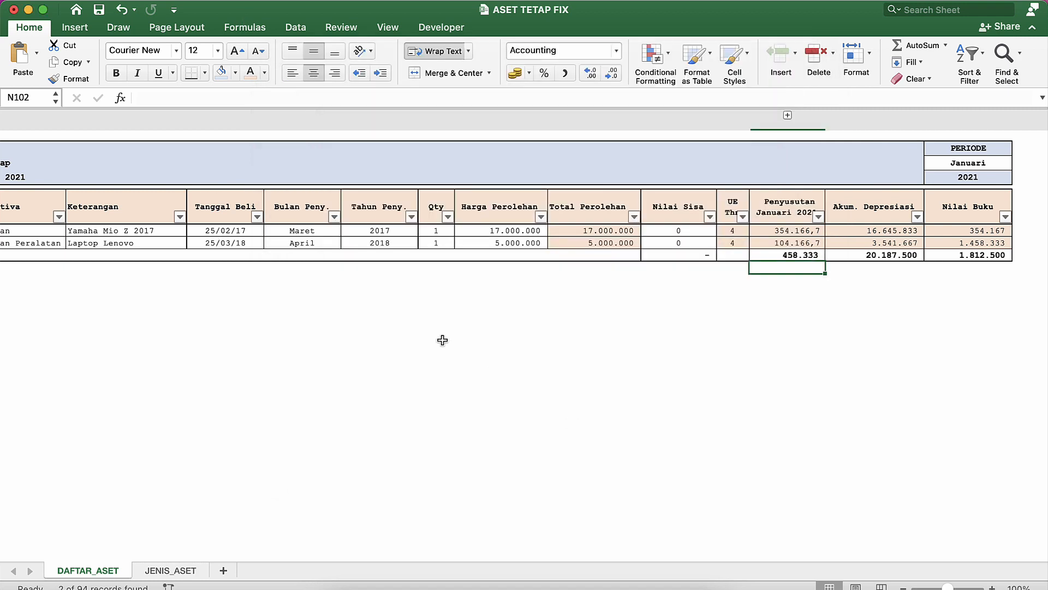
pyautogui.click(456, 293)
pyautogui.hscroll(-3, 182, 236)
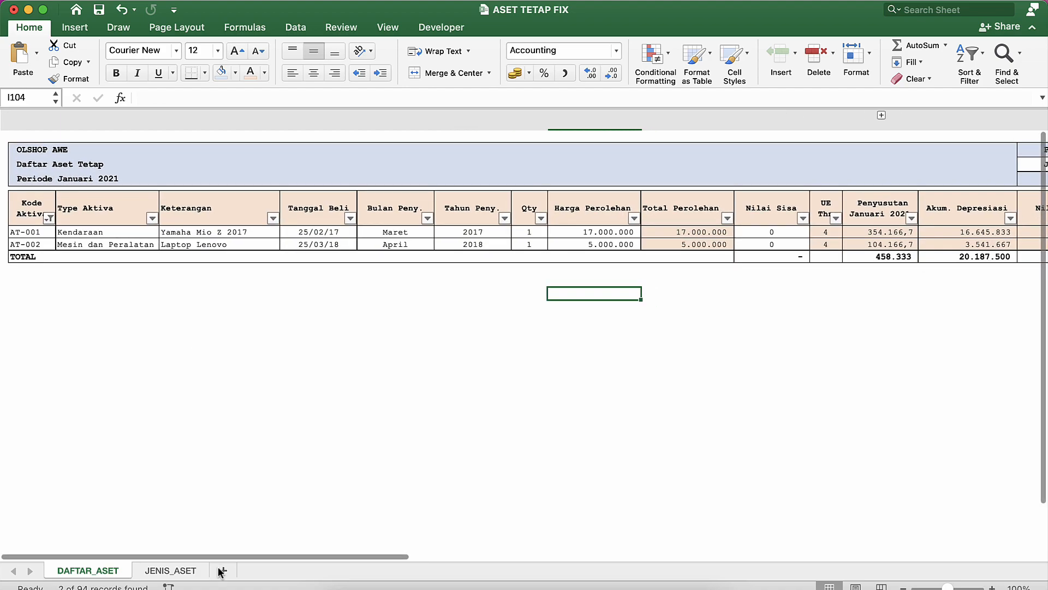
# Return to ExAct VS-02 UPDATE, open its MENU sheet and look over the Transaksi section with Jurnal Umum.
pyautogui.hotkey('ctrl', 'Up')
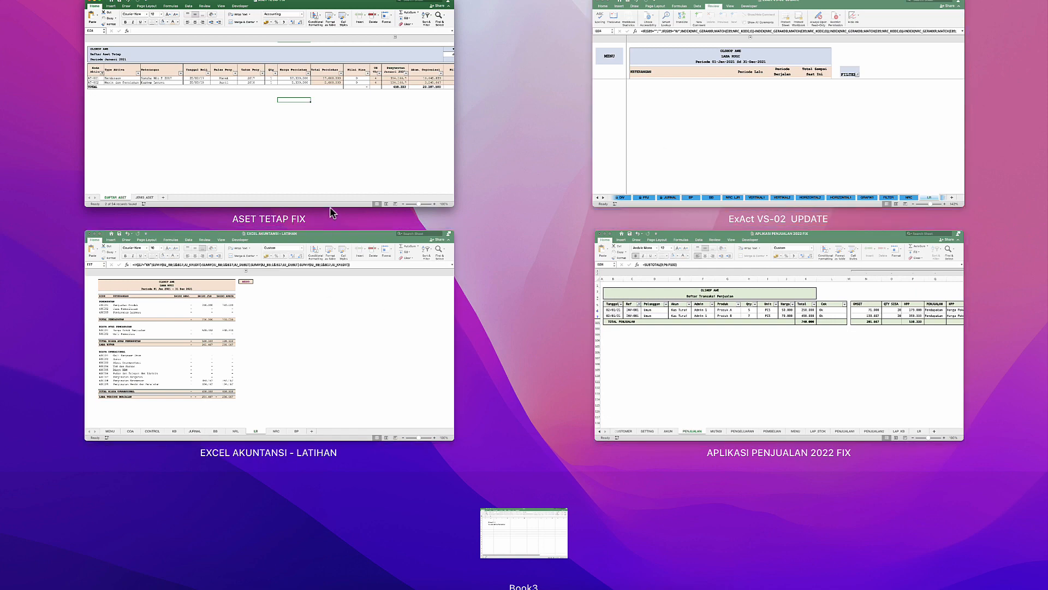
pyautogui.click(767, 144)
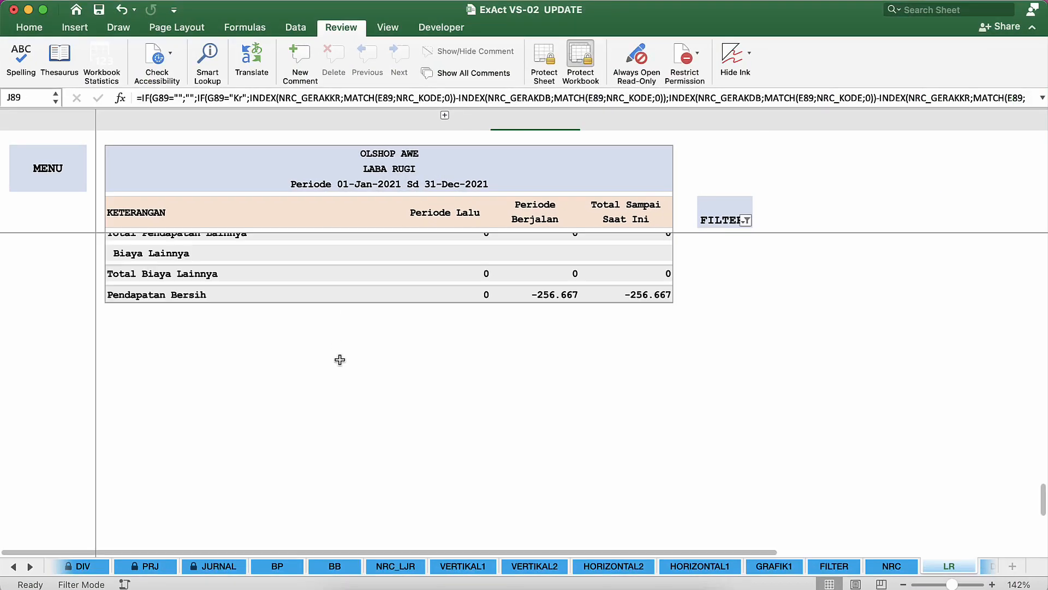
pyautogui.click(51, 178)
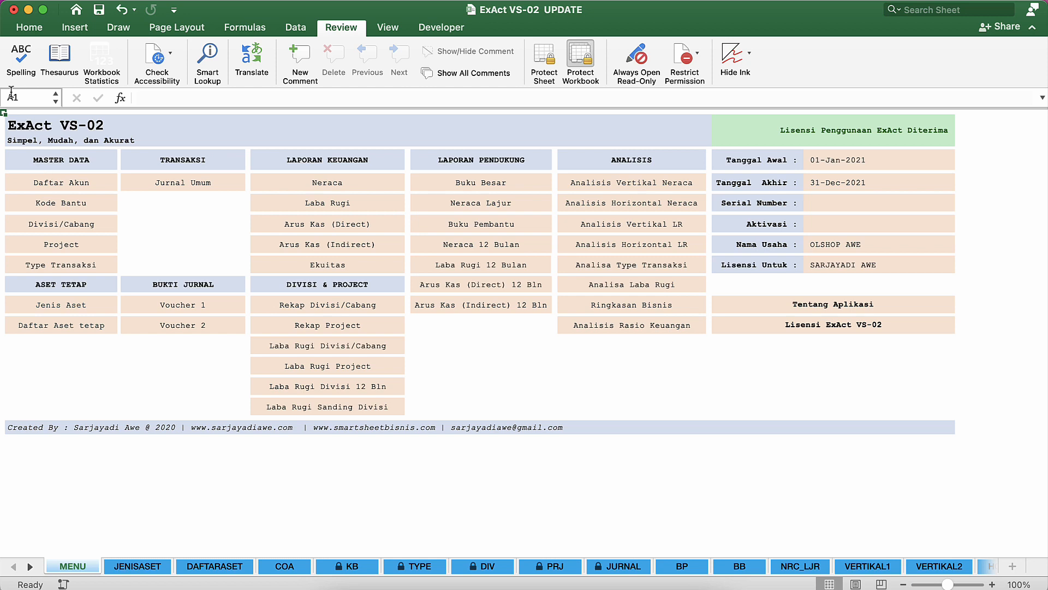
pyautogui.click(134, 229)
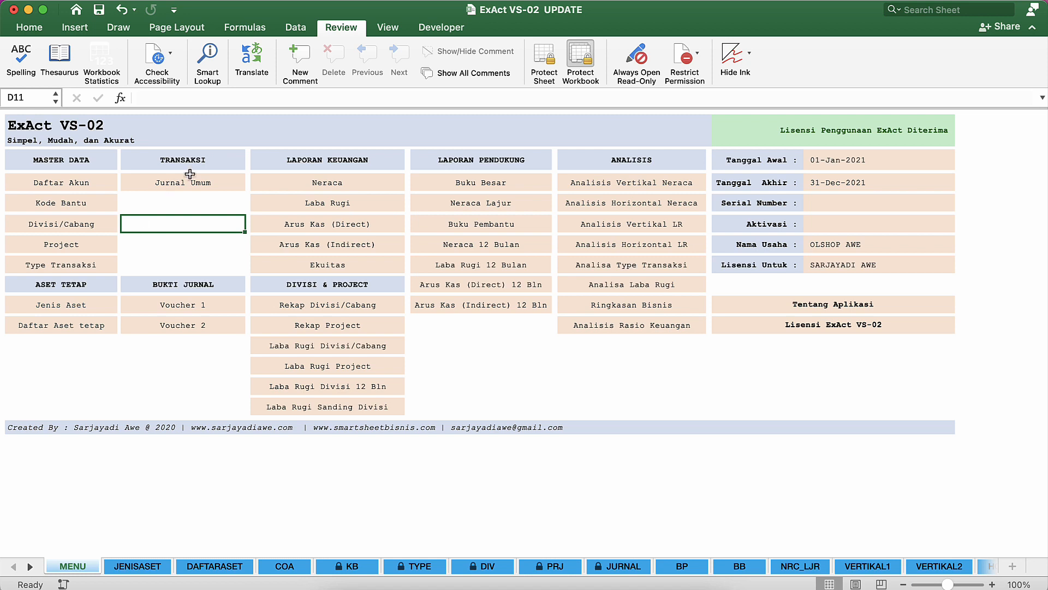
pyautogui.click(215, 194)
pyautogui.click(238, 180)
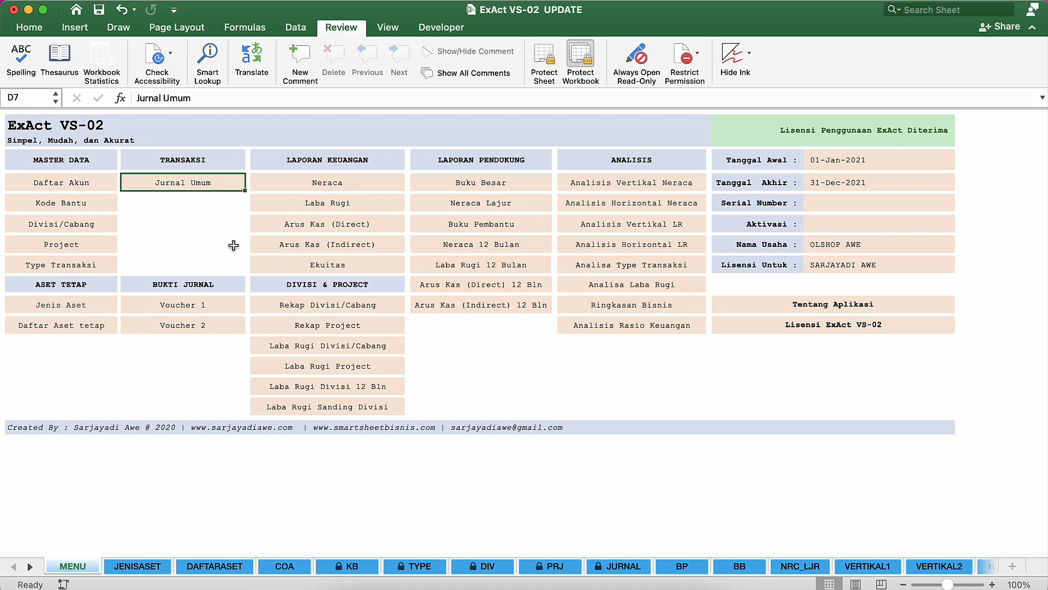
pyautogui.click(237, 242)
pyautogui.click(211, 206)
pyautogui.click(210, 226)
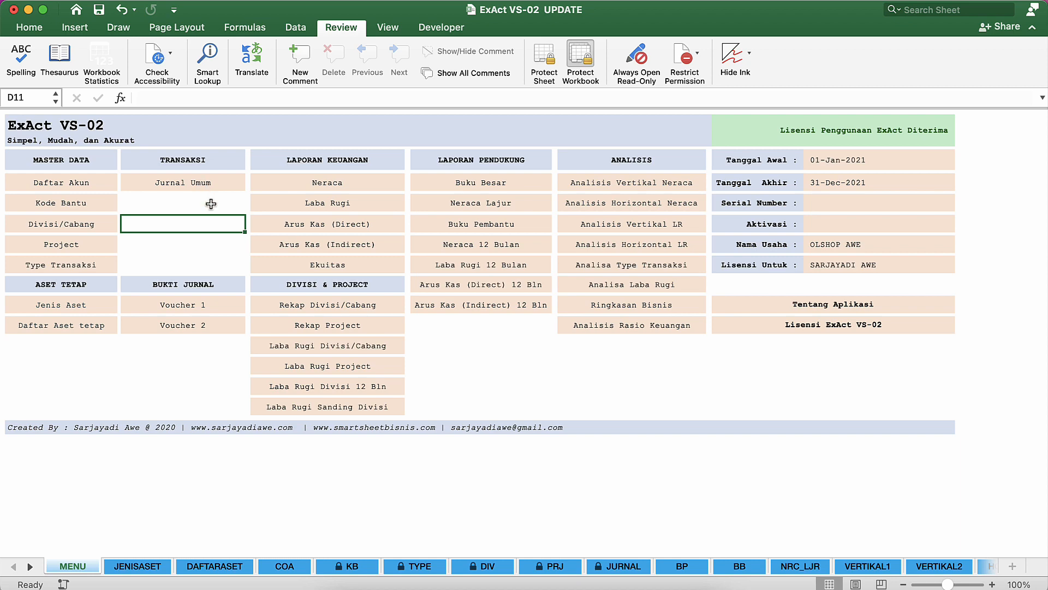
pyautogui.click(238, 202)
# Open the Neraca report from the menu and inspect the December 2021 balance of Persediaan Barang.
pyautogui.click(328, 184)
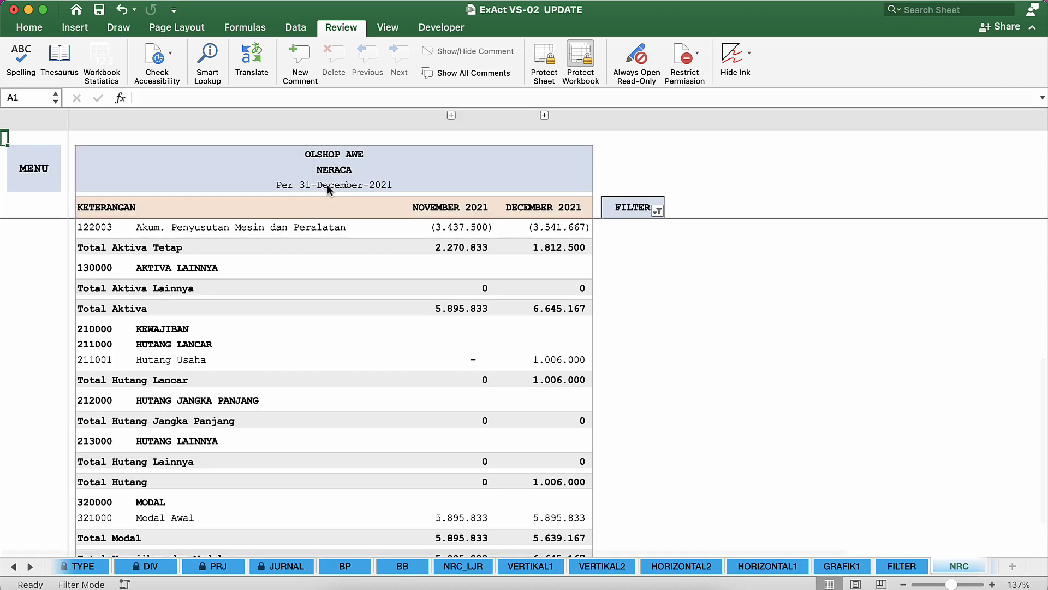
pyautogui.click(219, 327)
pyautogui.click(218, 359)
pyautogui.scroll(3, 216, 364)
pyautogui.scroll(5, 217, 364)
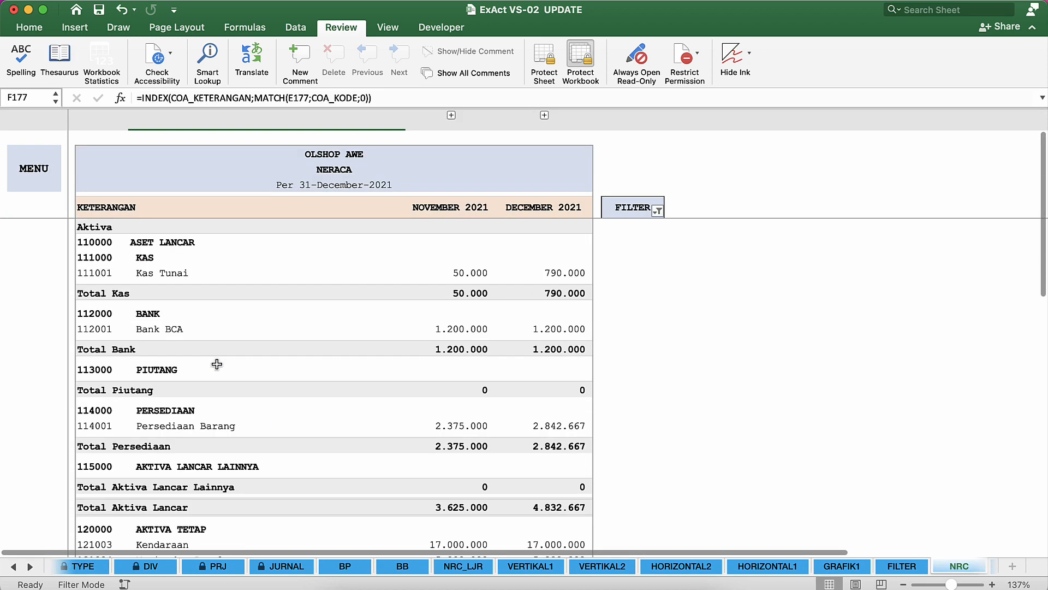
pyautogui.click(551, 429)
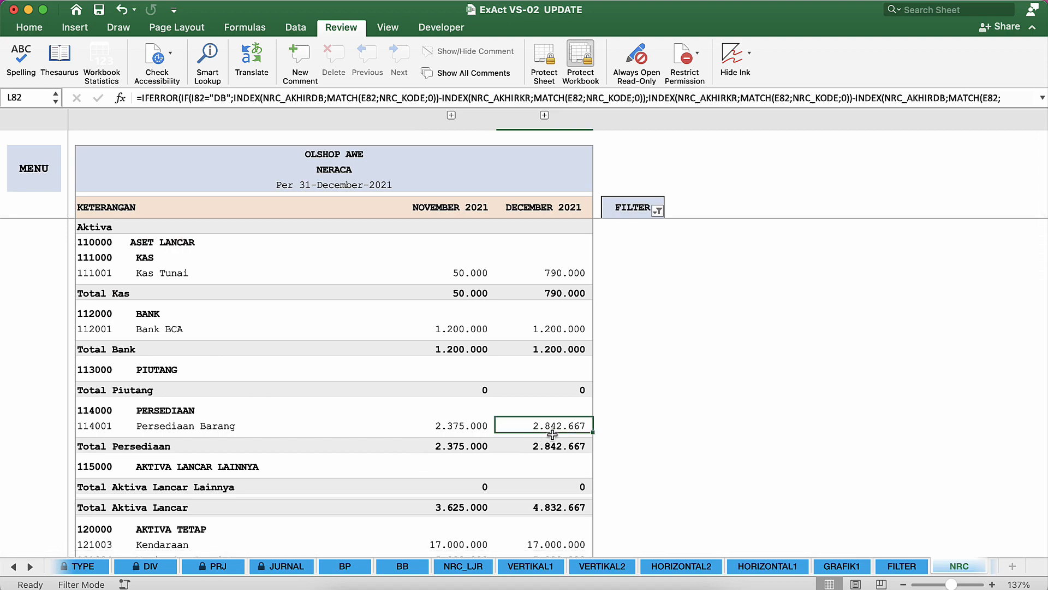
# Switch to the APLIKASI PENJUALAN 2022 FIX workbook and open its Persediaan report from the main menu.
pyautogui.hotkey('ctrl', 'Up')
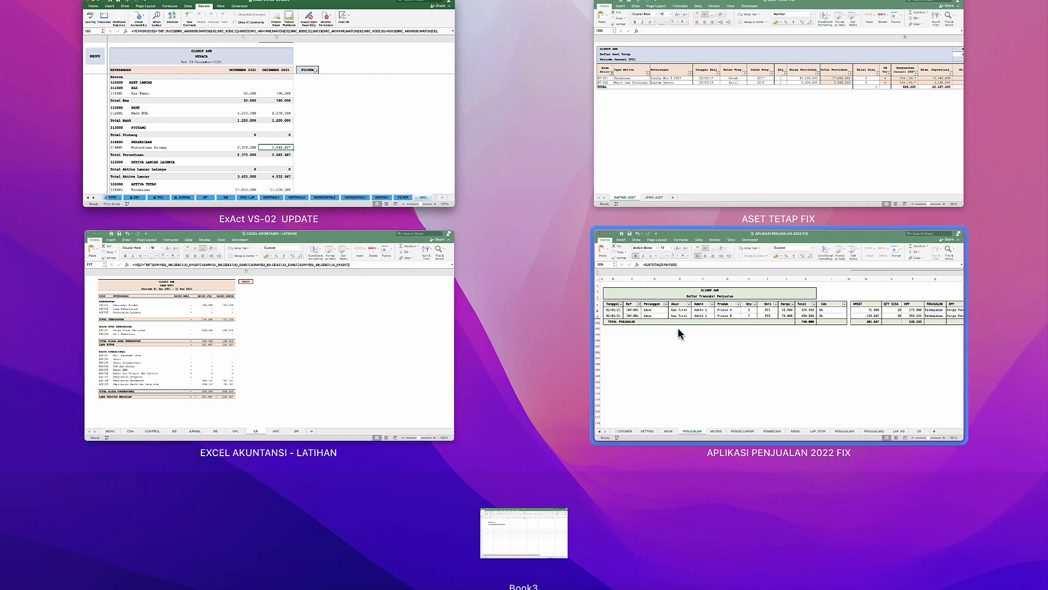
pyautogui.click(678, 327)
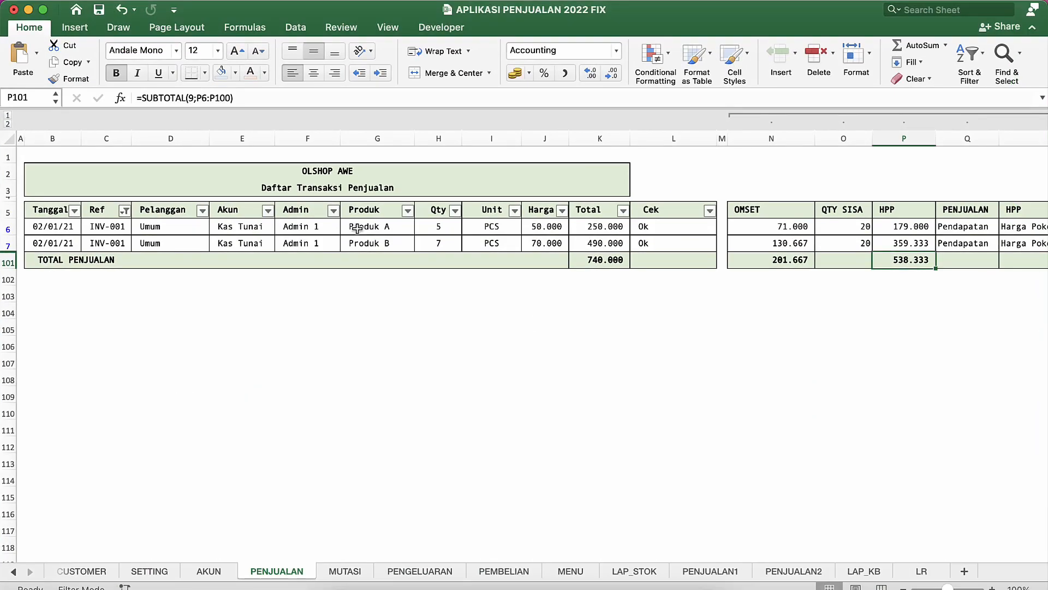
pyautogui.click(93, 571)
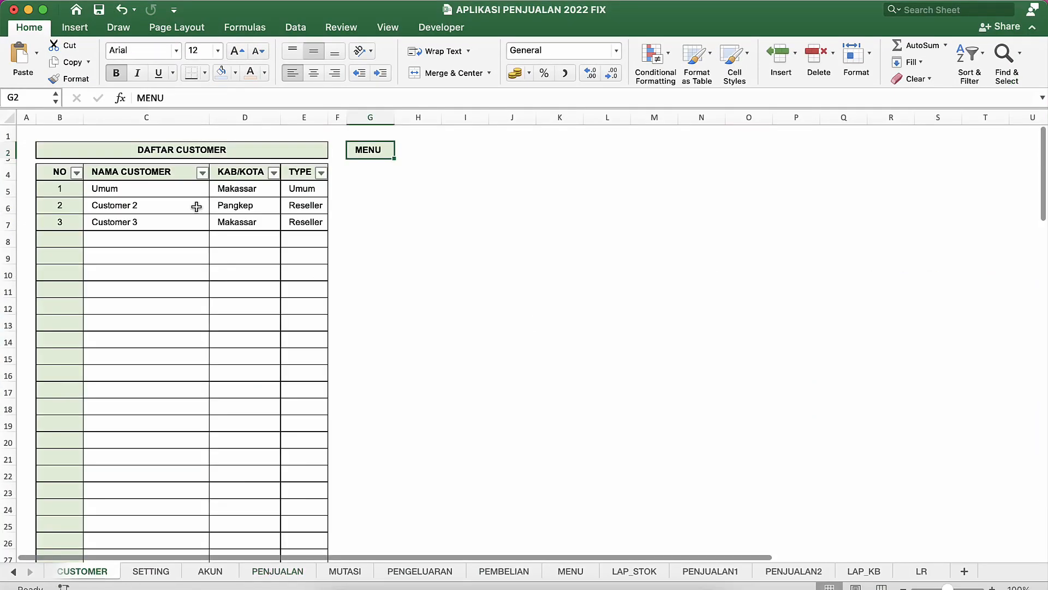
pyautogui.click(367, 150)
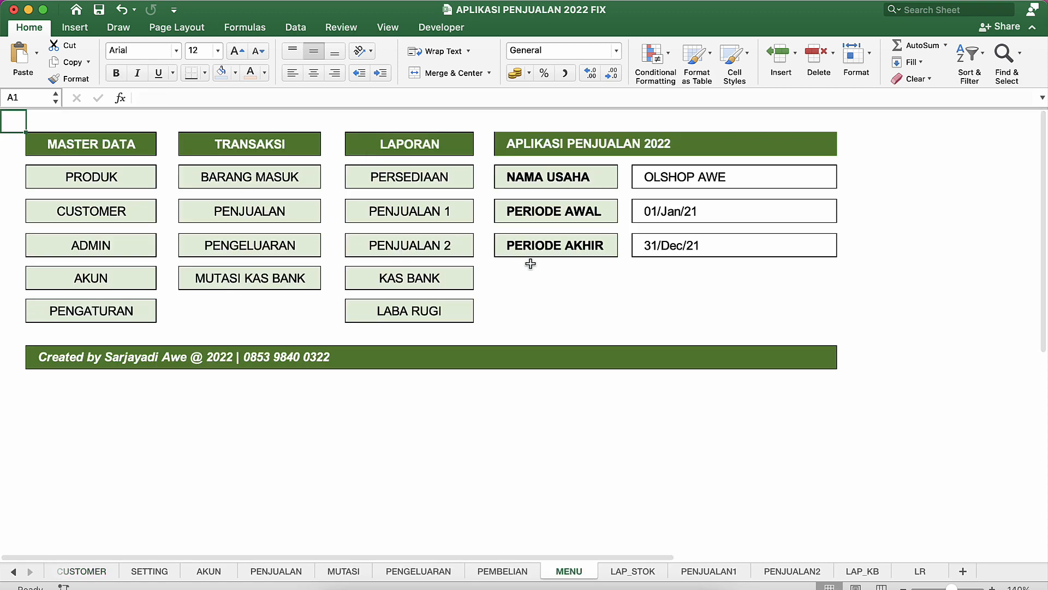
pyautogui.click(408, 184)
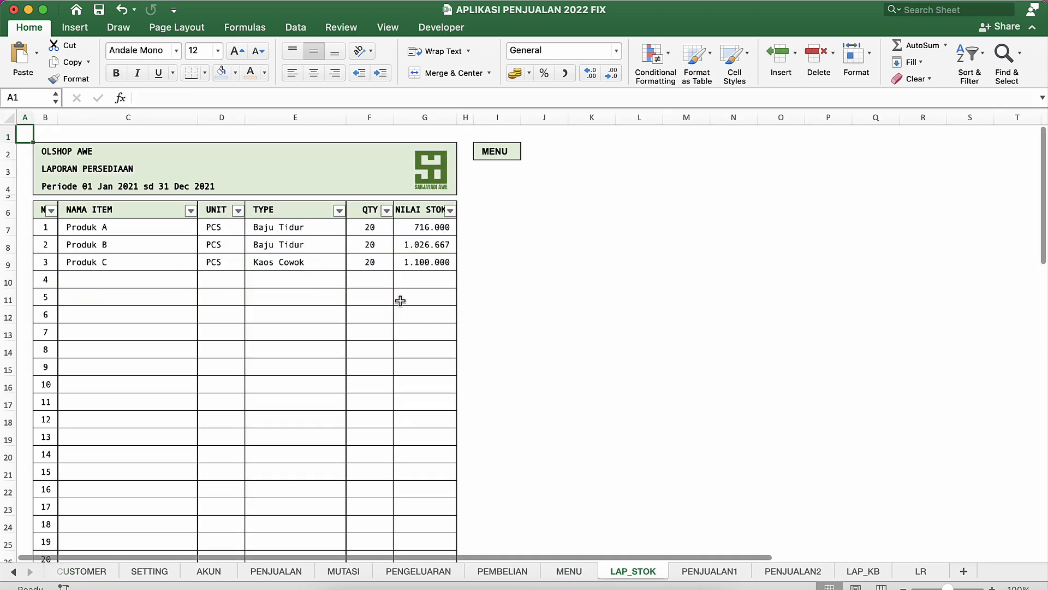
# Check Produk C's quantity and stock value and the total Nilai Stok in Laporan Persediaan, returning to the ExAct Neraca to compare.
pyautogui.click(419, 264)
pyautogui.click(210, 263)
pyautogui.click(382, 263)
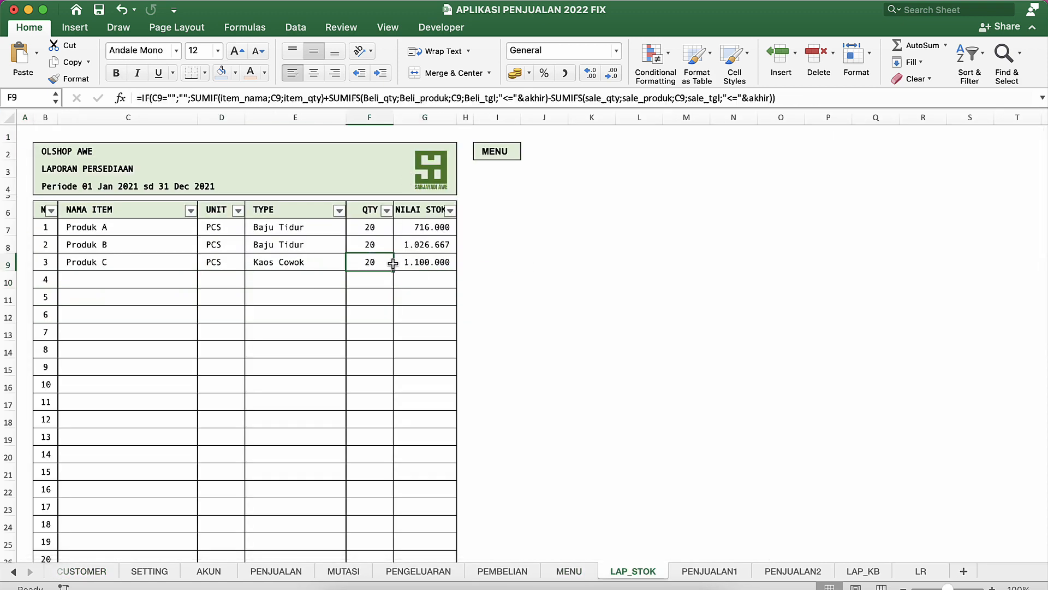
pyautogui.click(439, 264)
pyautogui.scroll(-15, 365, 294)
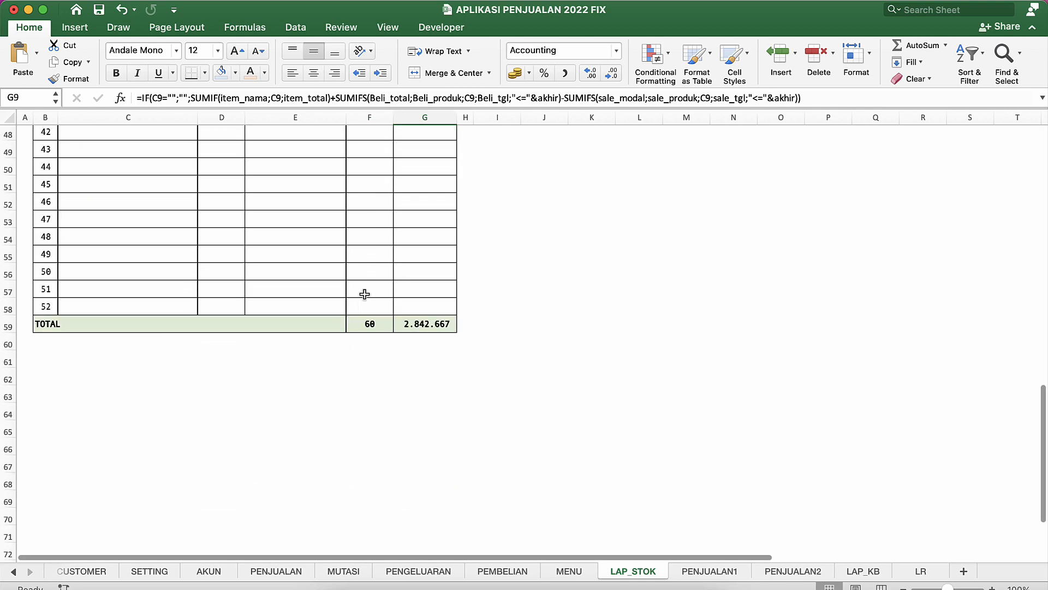
pyautogui.scroll(-3, 364, 295)
pyautogui.click(429, 206)
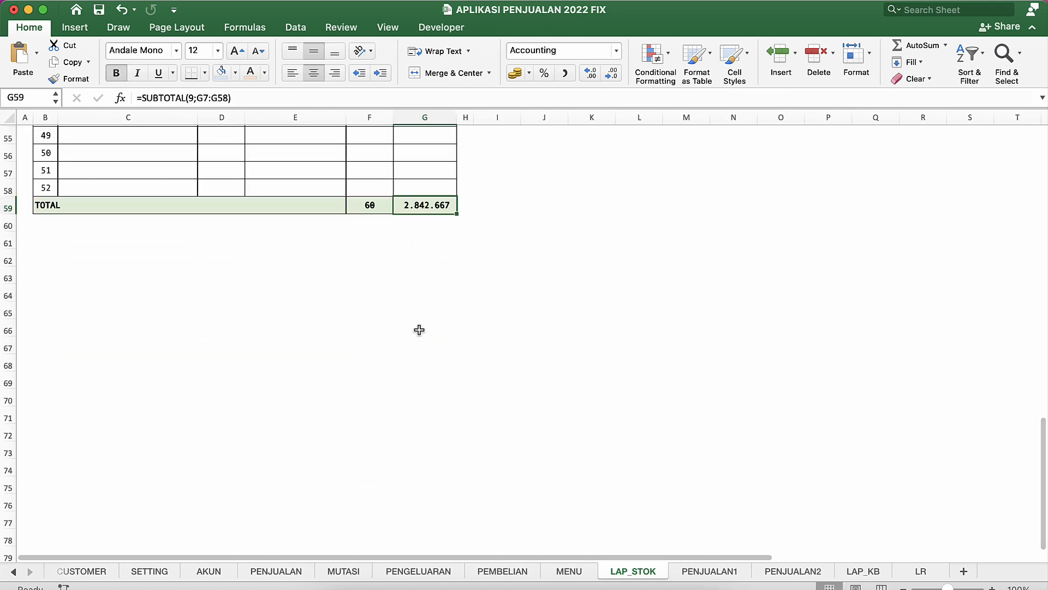
pyautogui.hotkey('ctrl', 'Down')
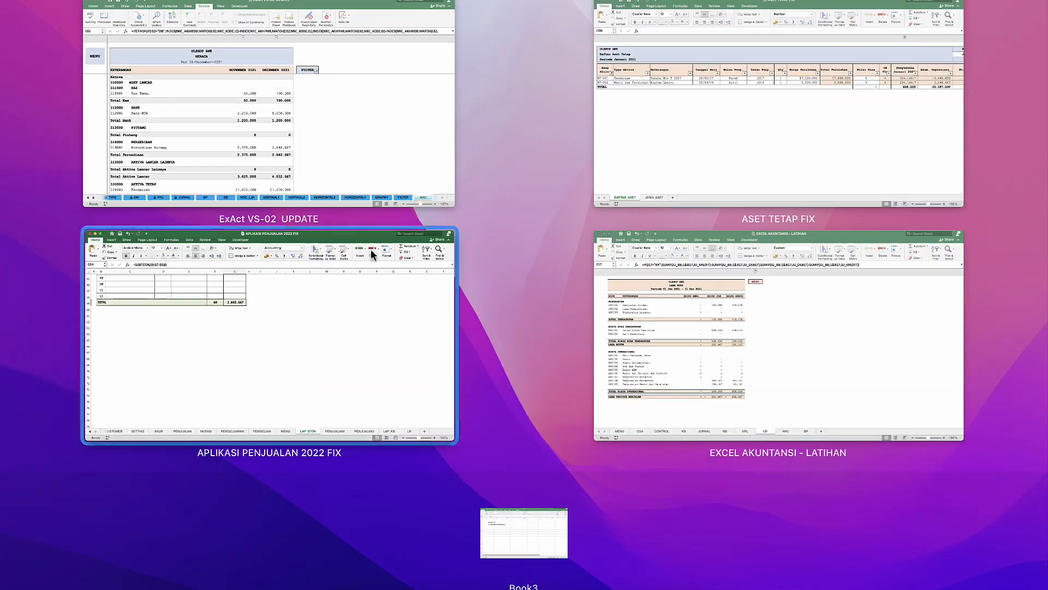
pyautogui.click(323, 168)
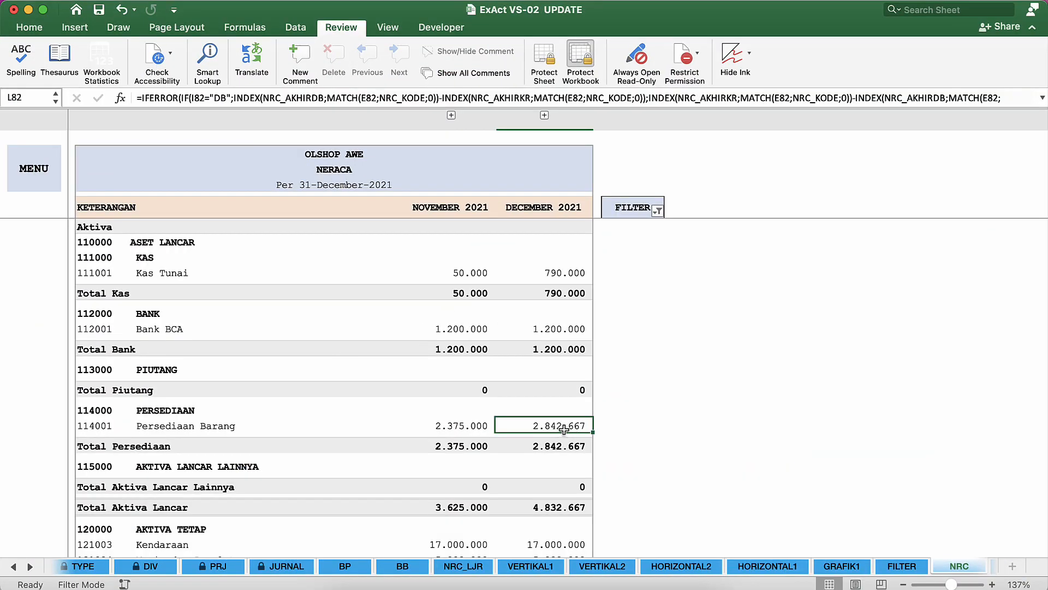
# Switch to APLIKASI PENJUALAN 2022 FIX and filter the blank rows out of the NAMA ITEM column in Laporan Persediaan.
pyautogui.hotkey('ctrl', 'Down')
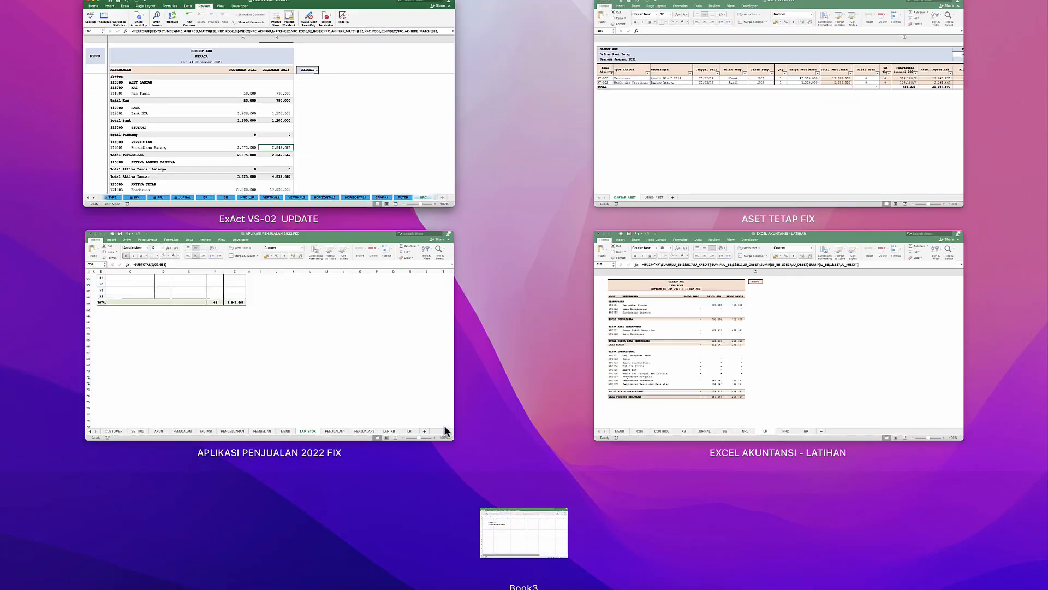
pyautogui.click(388, 388)
pyautogui.scroll(5, 226, 266)
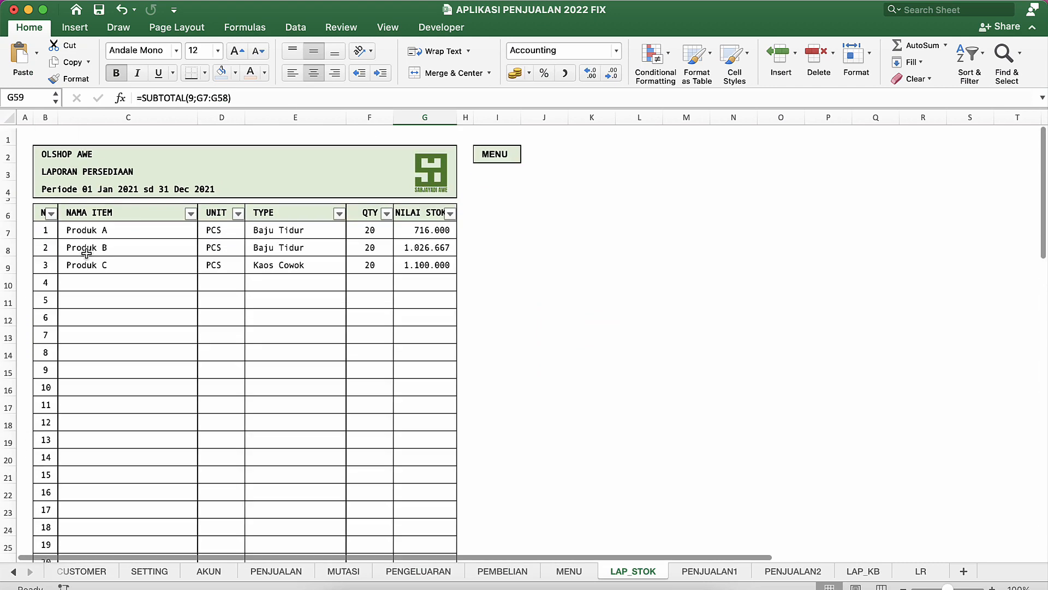
pyautogui.click(51, 210)
pyautogui.click(32, 218)
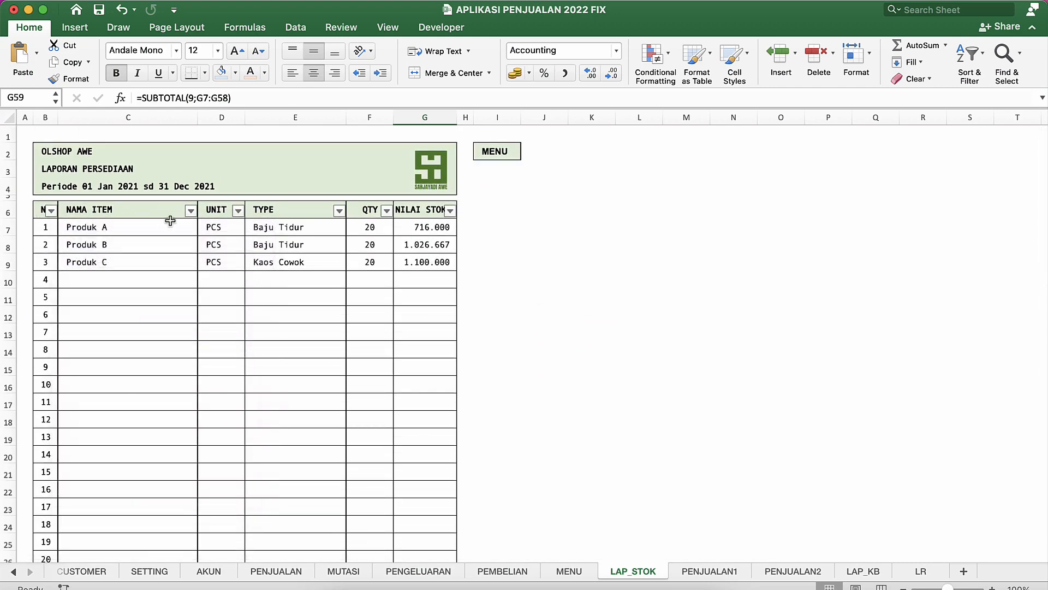
pyautogui.click(190, 210)
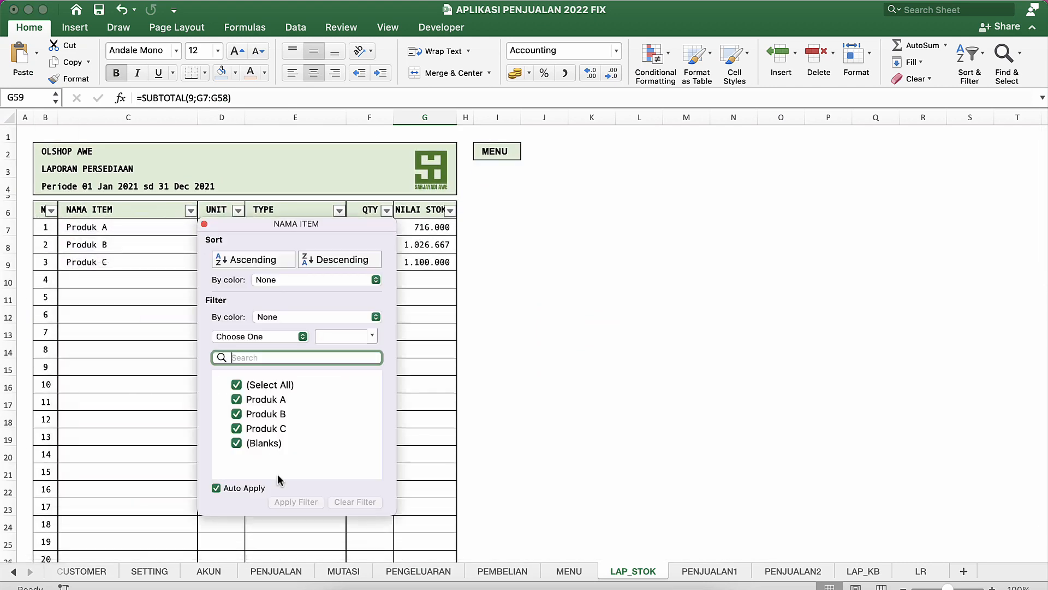
pyautogui.click(240, 442)
pyautogui.click(124, 350)
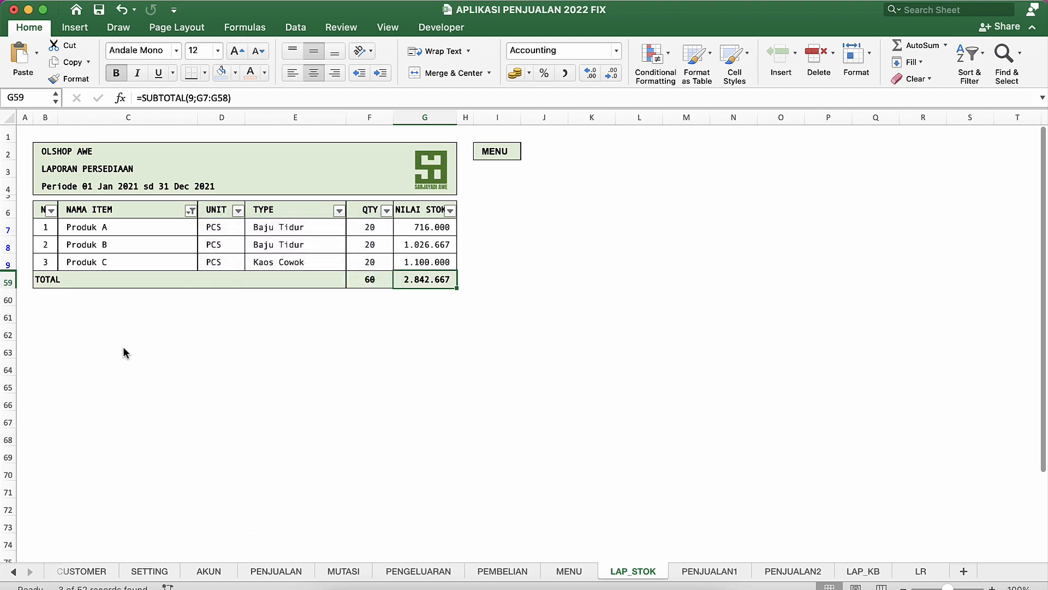
# Preview the filtered Laporan Persediaan for printing, closing the preview without printing.
pyautogui.click(434, 335)
pyautogui.click(330, 246)
pyautogui.press('super+p')
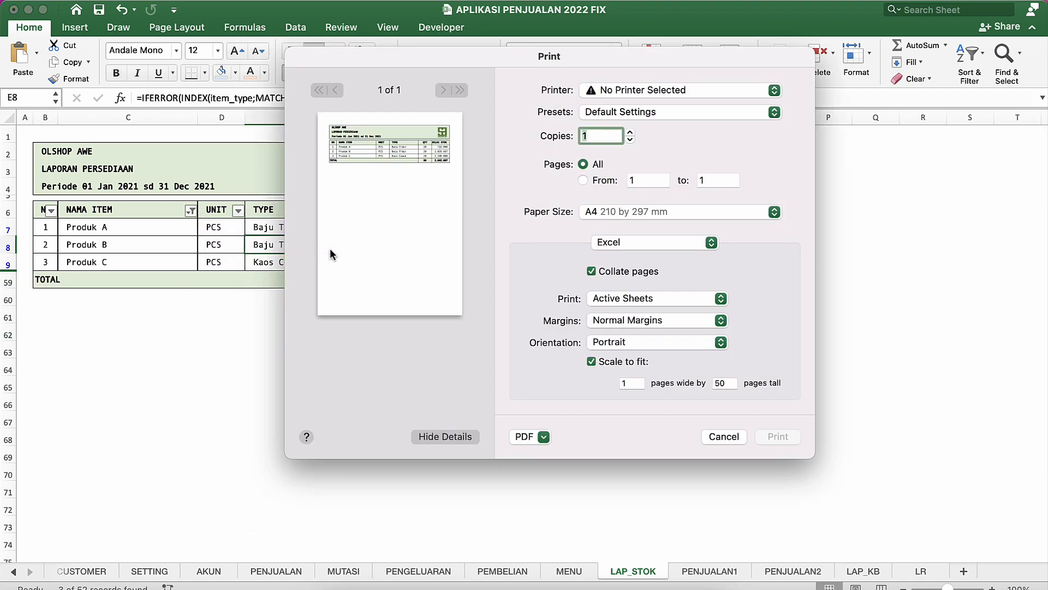
pyautogui.press('Escape')
pyautogui.click(309, 333)
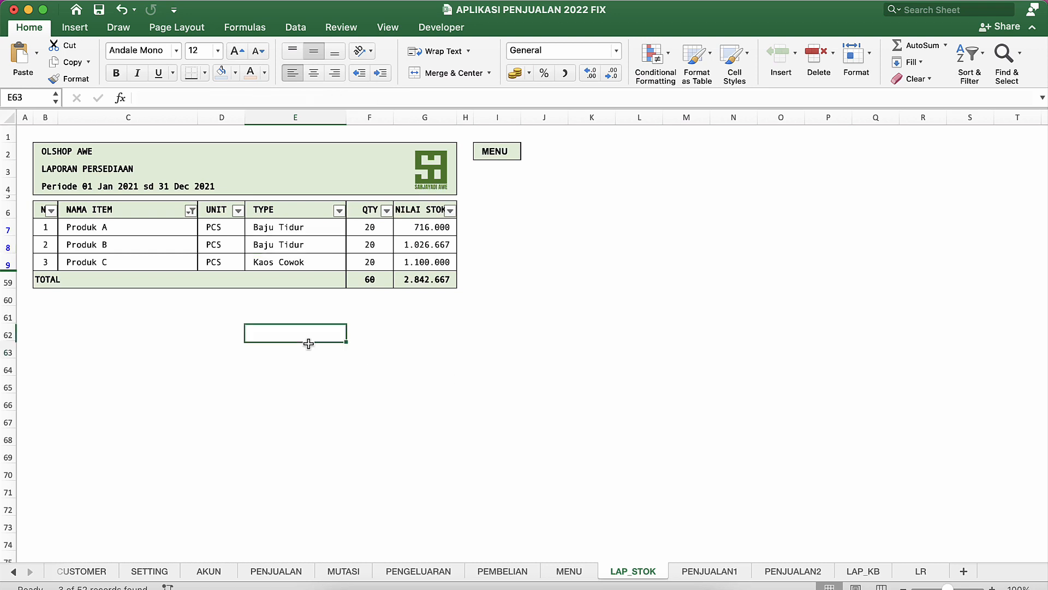
# Return to the sales workbook's main menu and look over its Transaksi and Laporan sections and period settings.
pyautogui.click(498, 150)
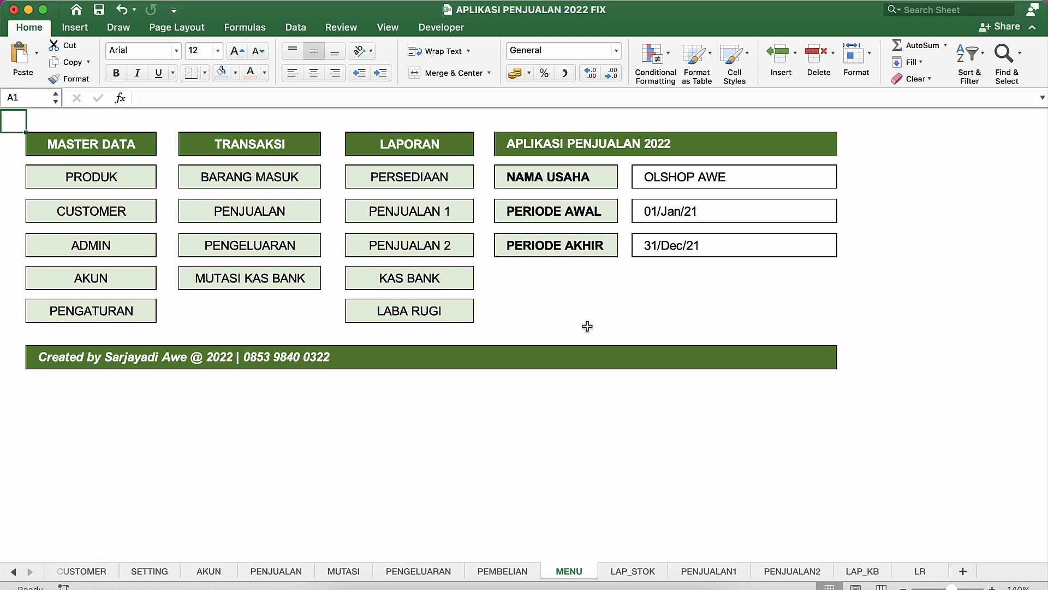
pyautogui.click(284, 301)
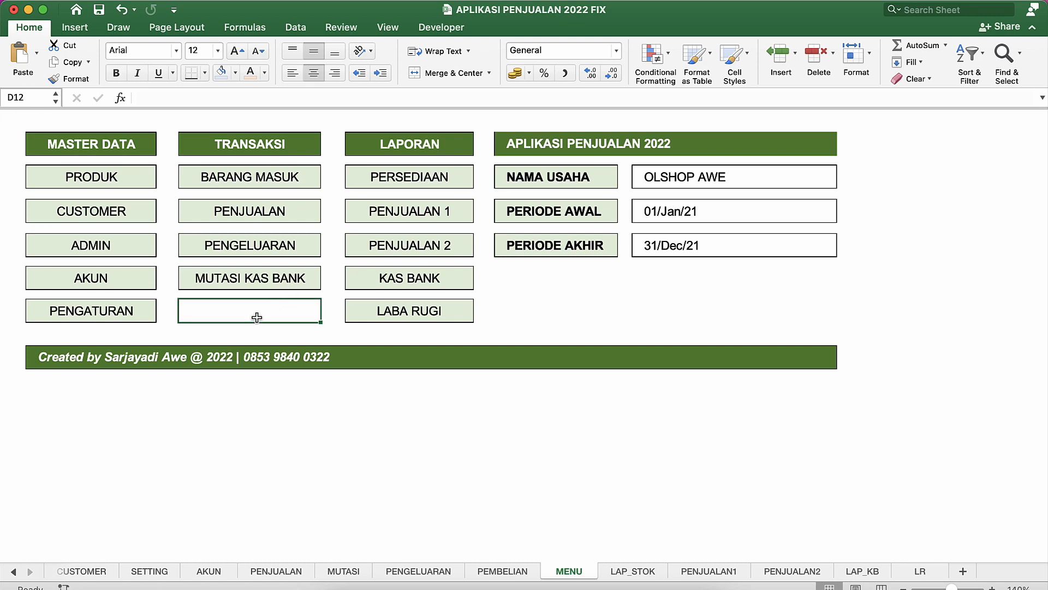
pyautogui.click(497, 308)
pyautogui.click(517, 289)
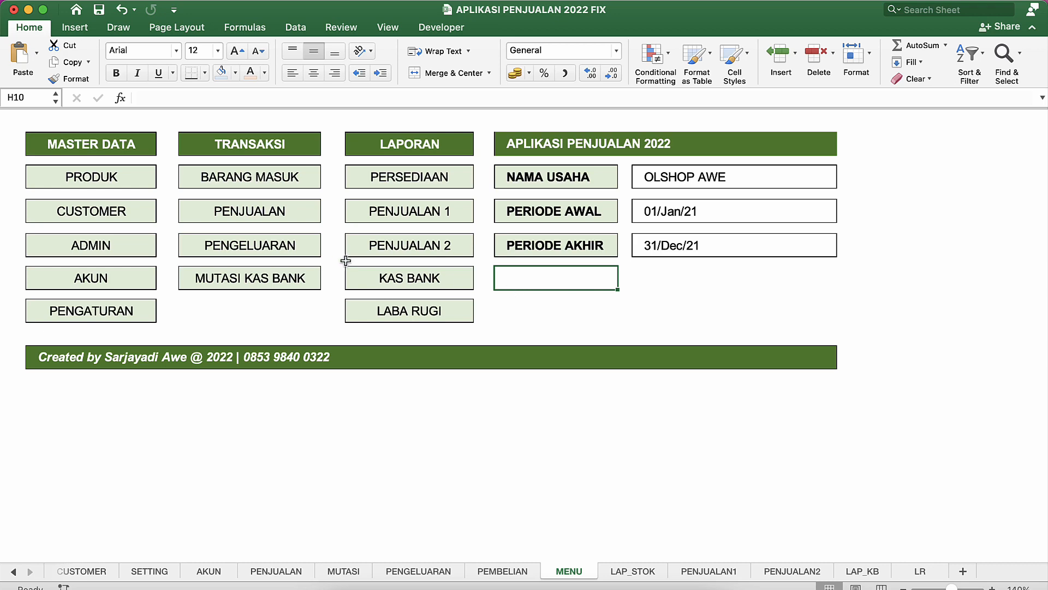
# Open the Laba Rugi report to examine its Harga Pokok Penjualan section, returning to the sales workbook's main menu.
pyautogui.click(411, 317)
pyautogui.click(238, 312)
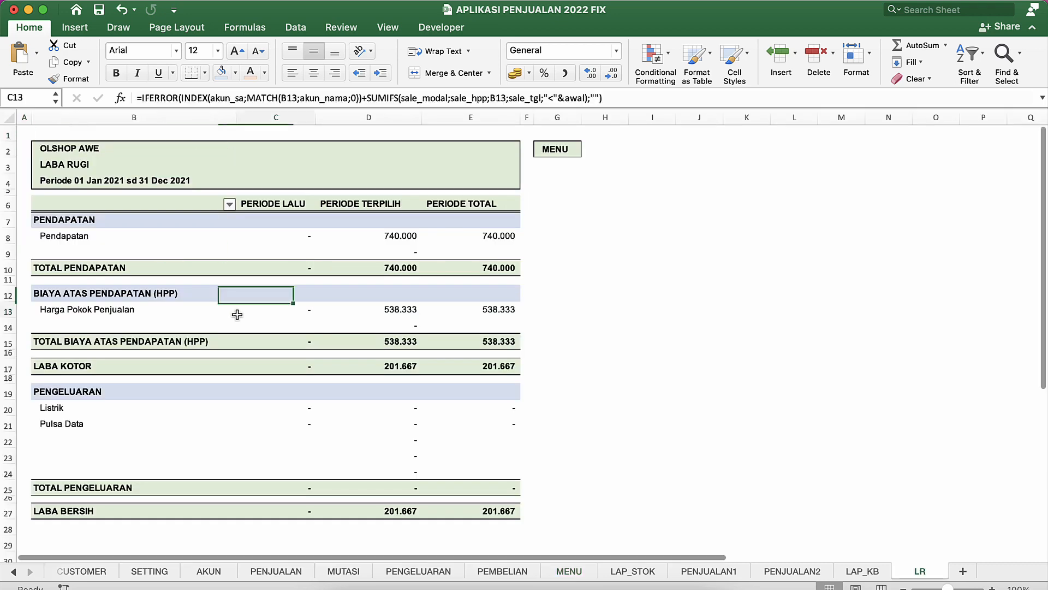
pyautogui.click(163, 325)
pyautogui.click(548, 150)
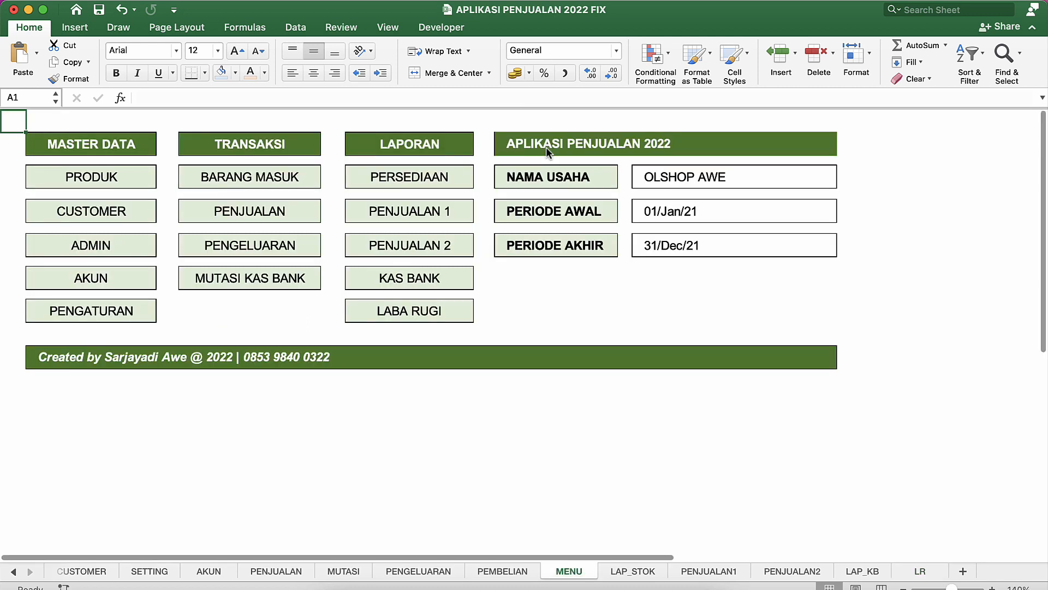
pyautogui.click(262, 322)
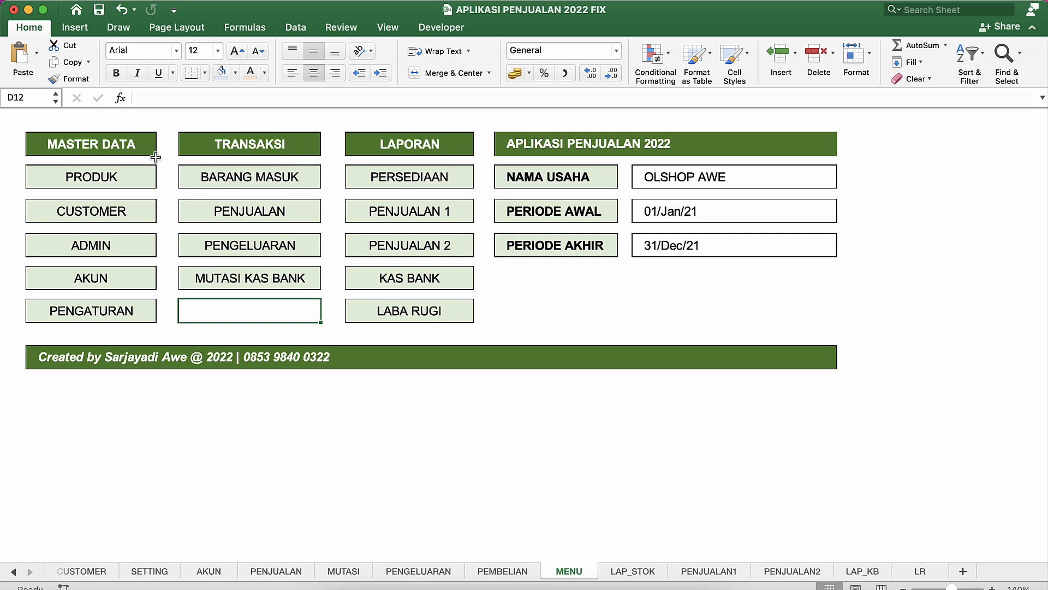
pyautogui.click(504, 322)
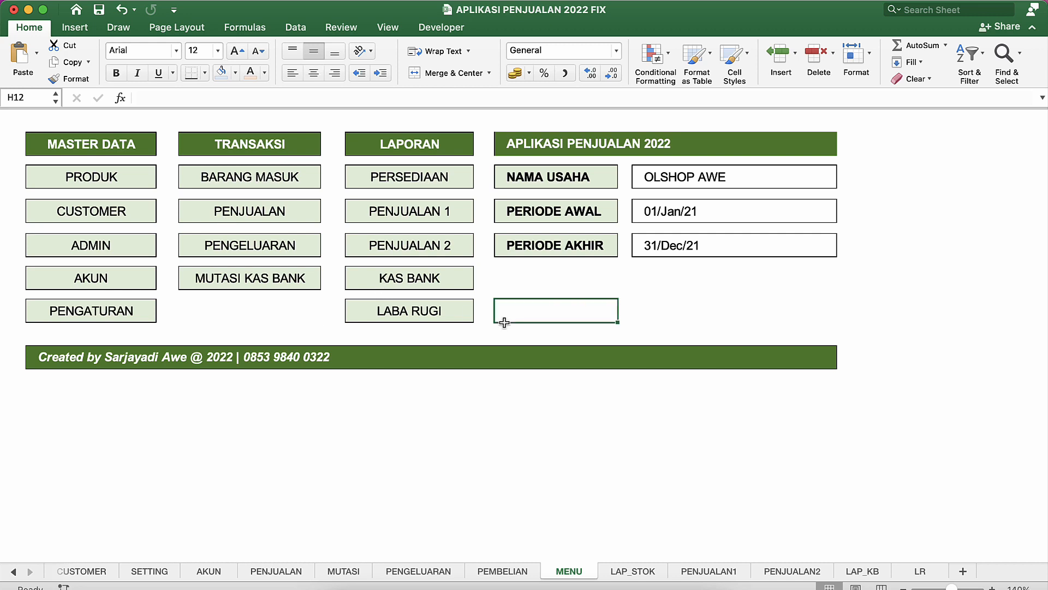
# Switch to the ExAct VS-02 UPDATE workbook and go from its Neraca report to the MENU sheet.
pyautogui.hotkey('ctrl', 'Up')
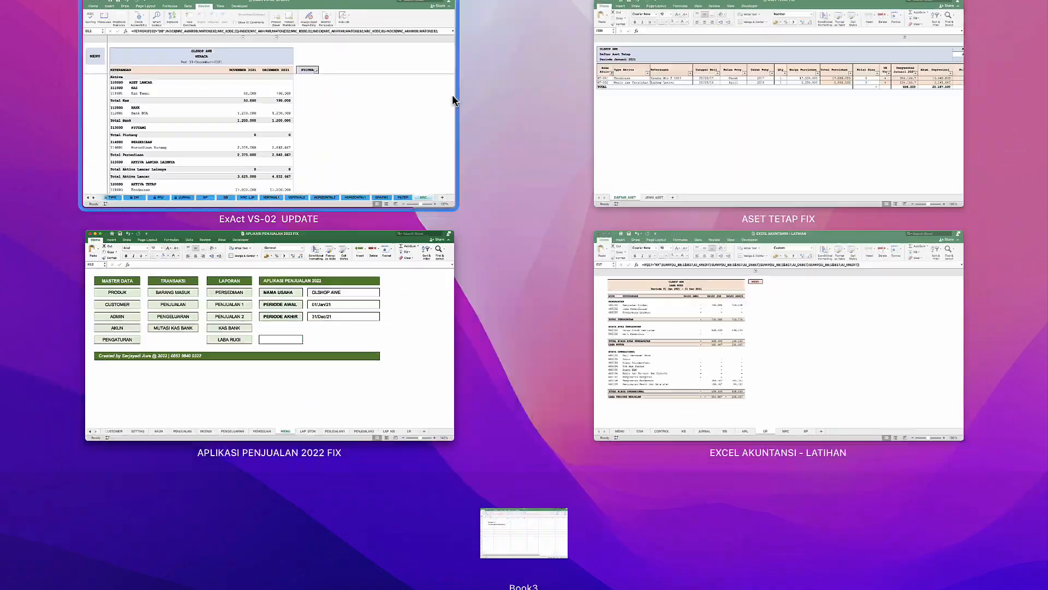
pyautogui.click(282, 139)
pyautogui.click(38, 177)
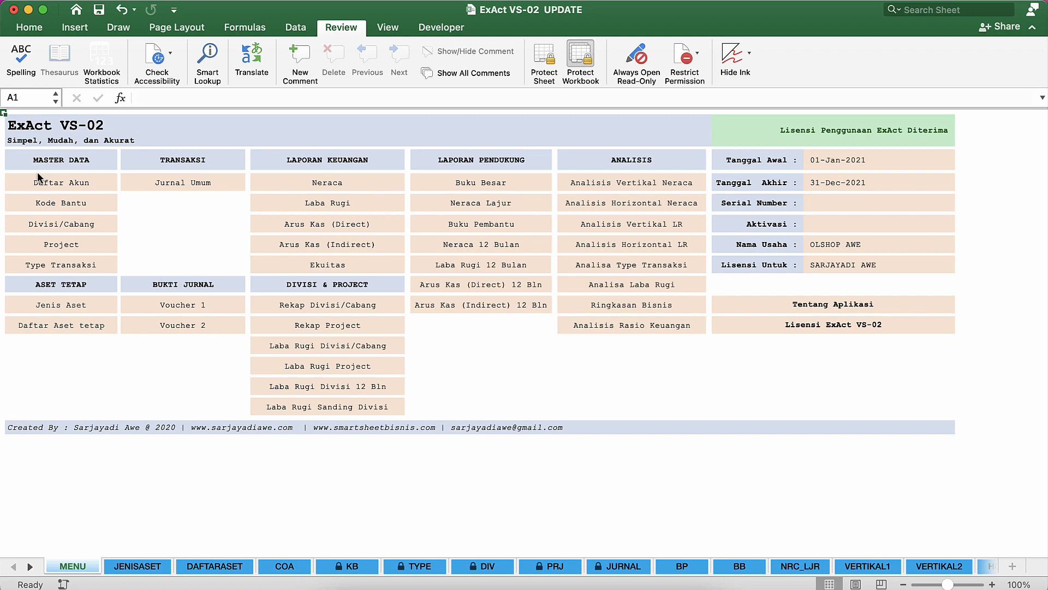
# Switch to the EXCEL AKUNTANSI - LATIHAN workbook and go from its Laba Rugi report to the MENU sheet.
pyautogui.hotkey('ctrl', 'Up')
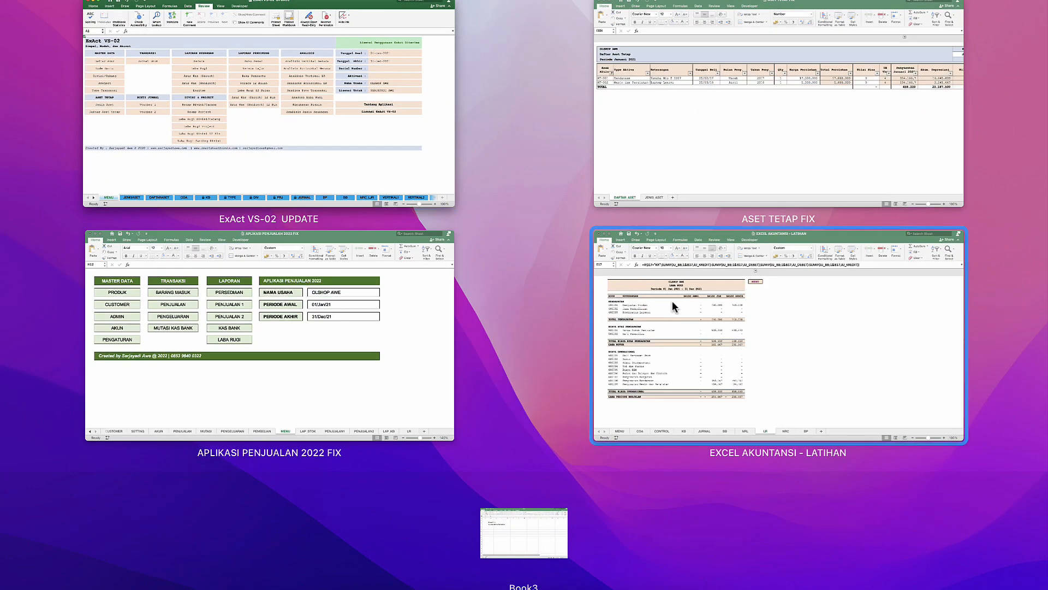
pyautogui.click(668, 266)
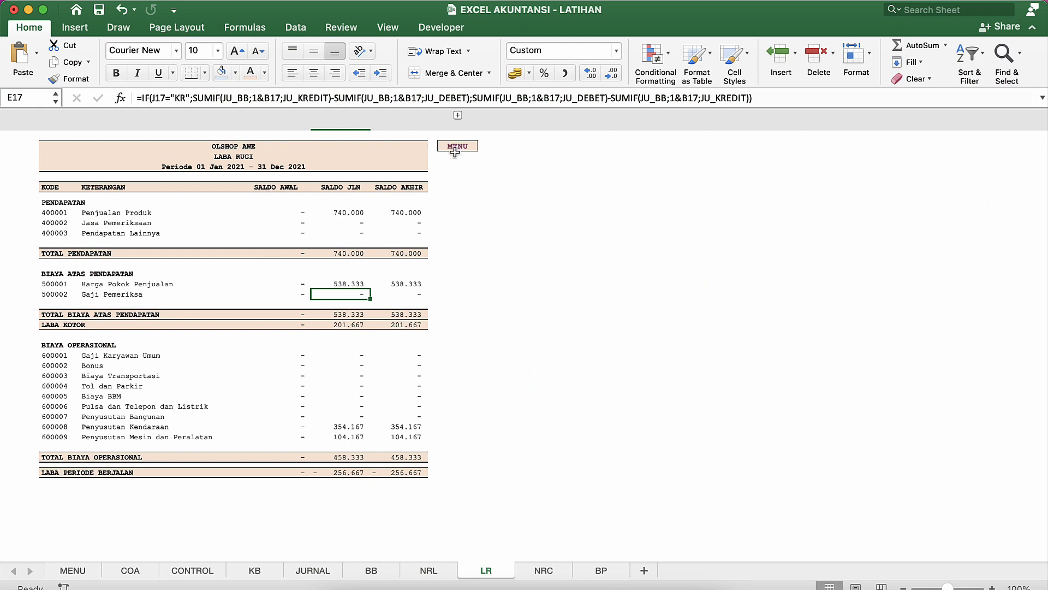
pyautogui.click(454, 153)
pyautogui.click(458, 146)
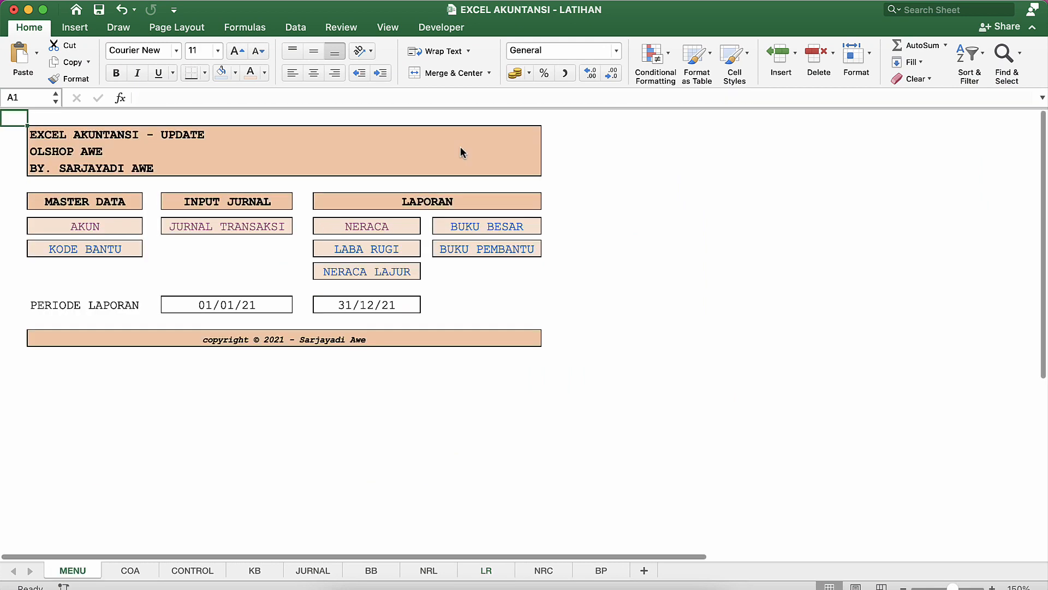